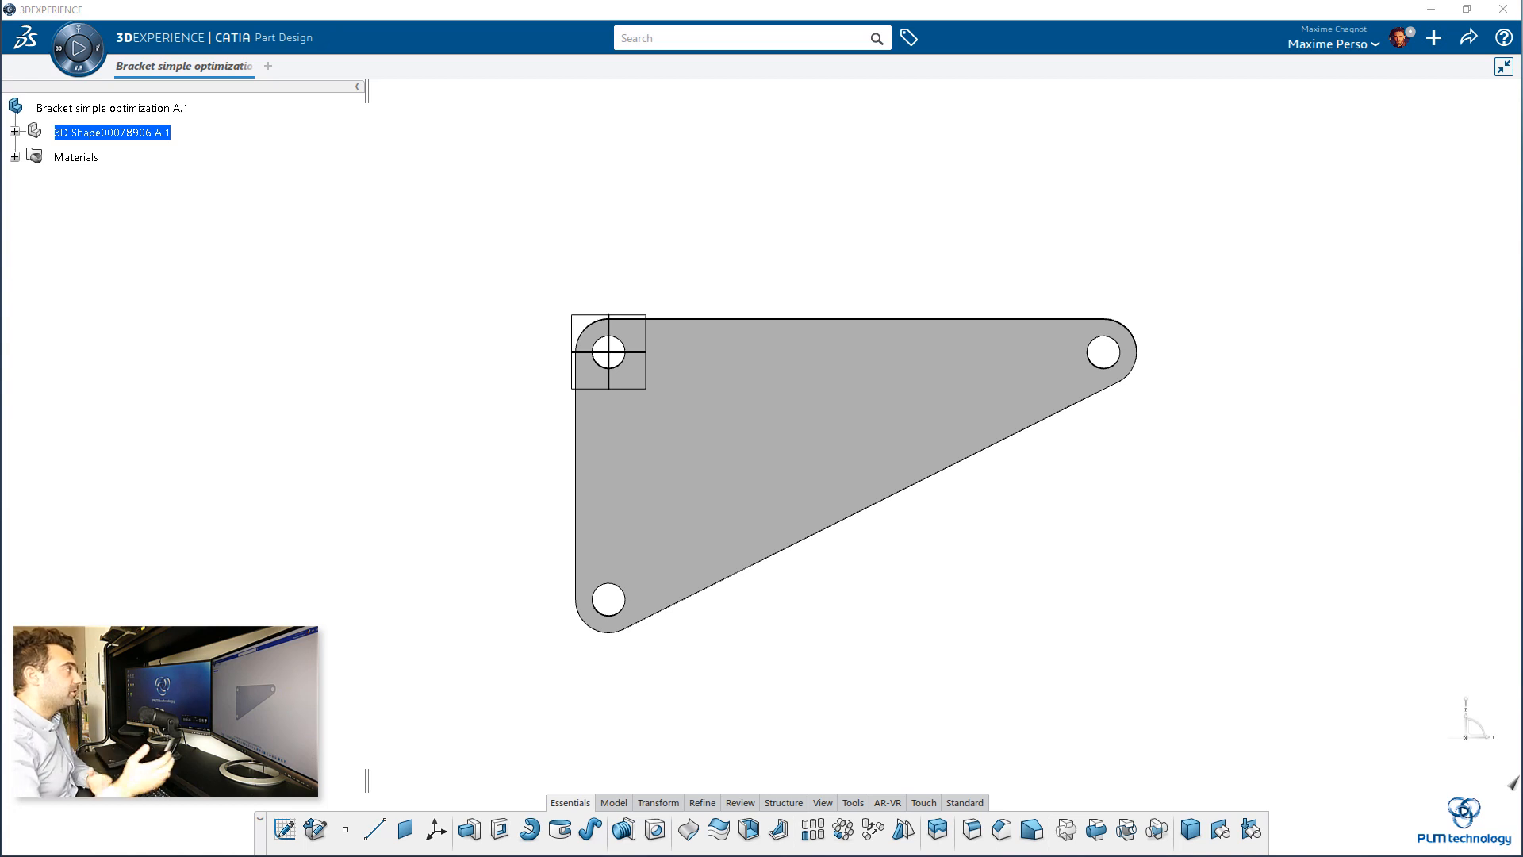
left_click(68, 50)
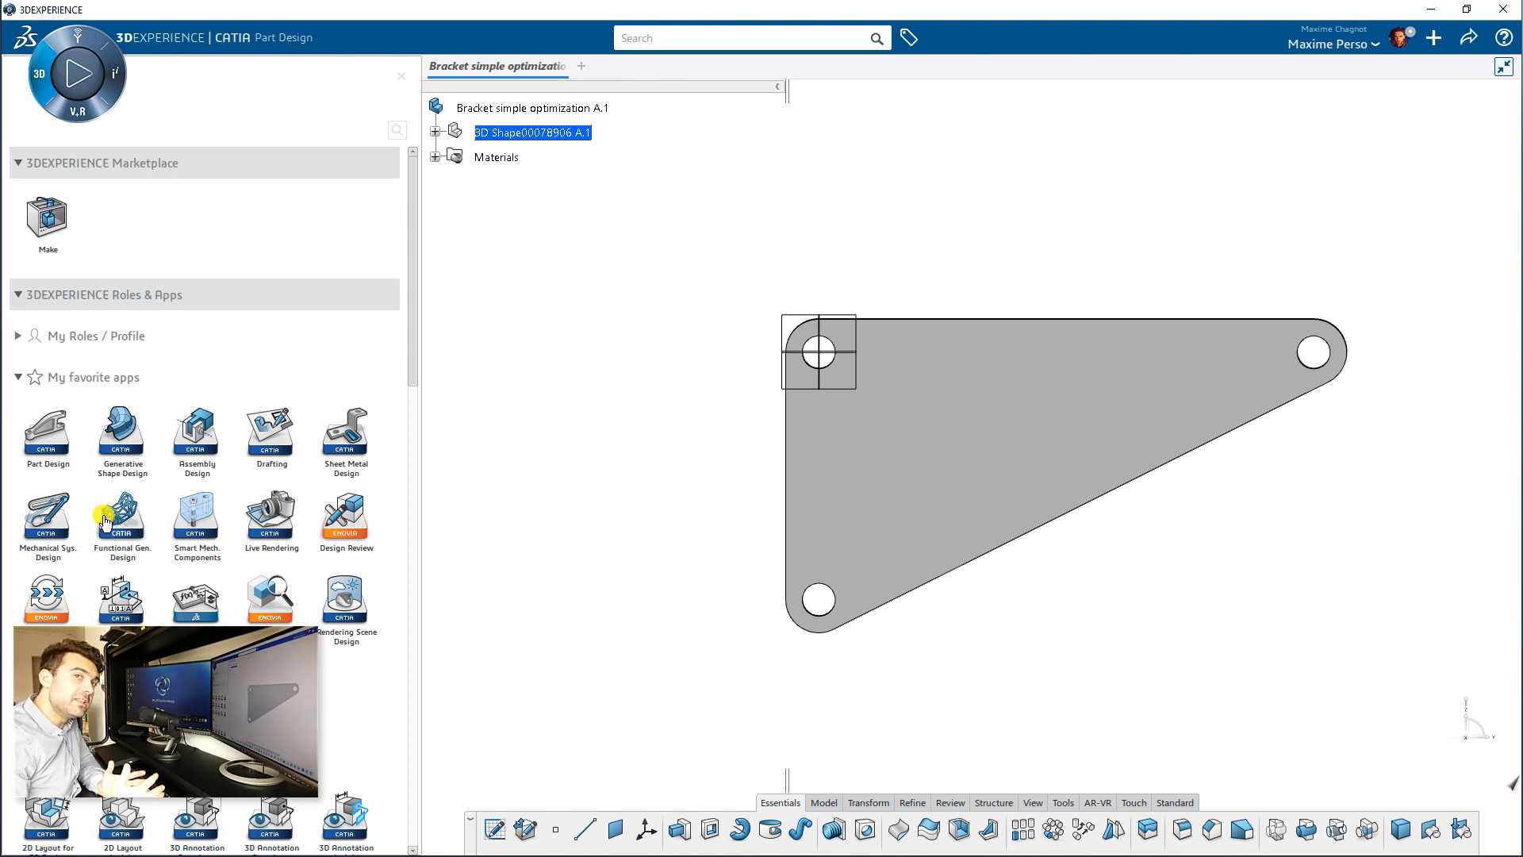
left_click(401, 78)
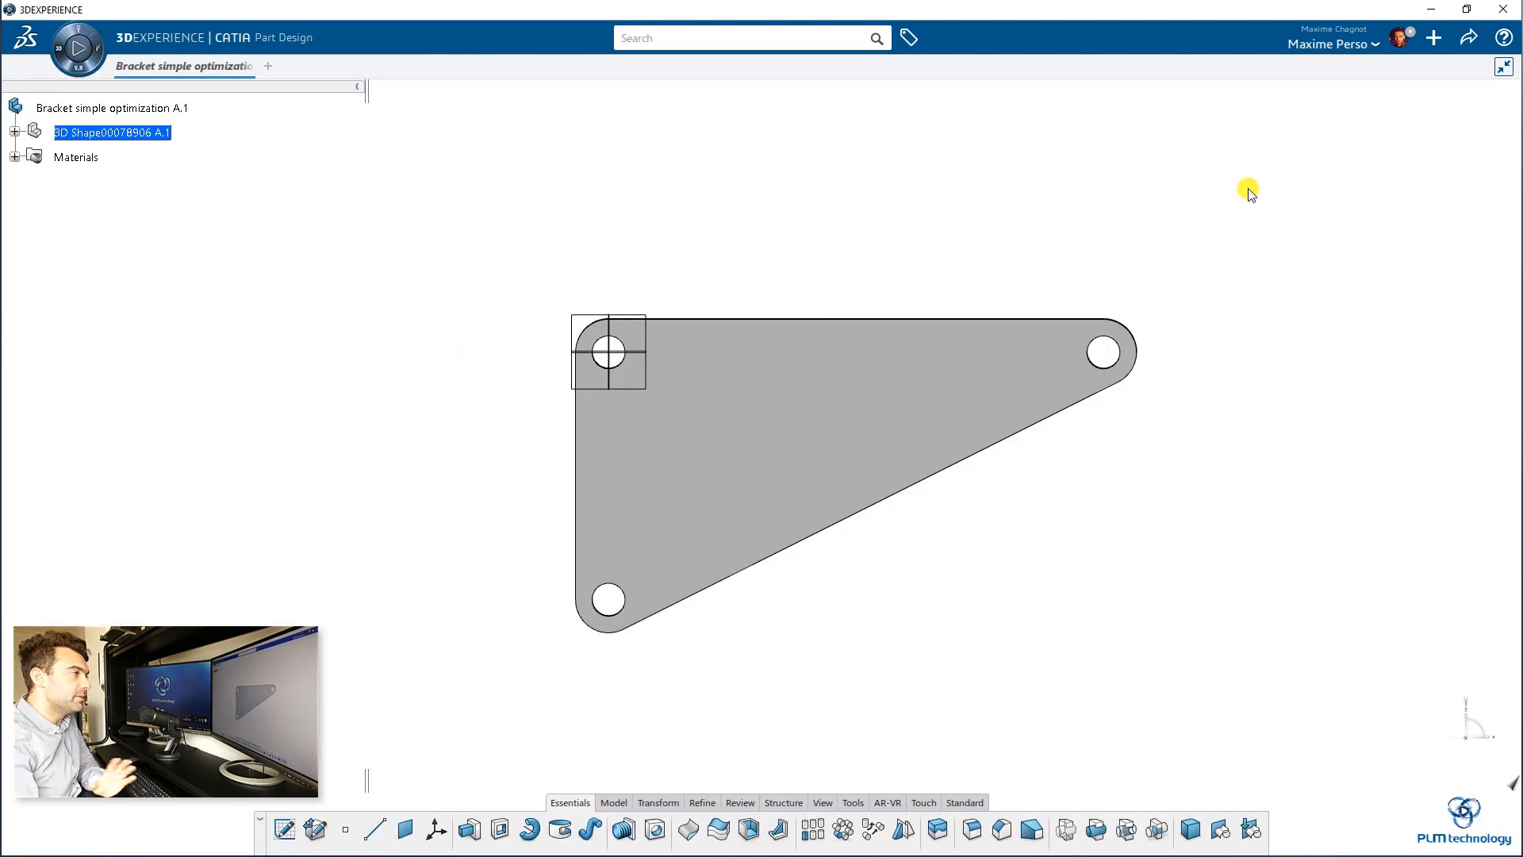
Step: Examine the bracket from several sides, along with its assigned material and the contents of its 3D shape
middle_click_drag(1264, 272, 369, 305)
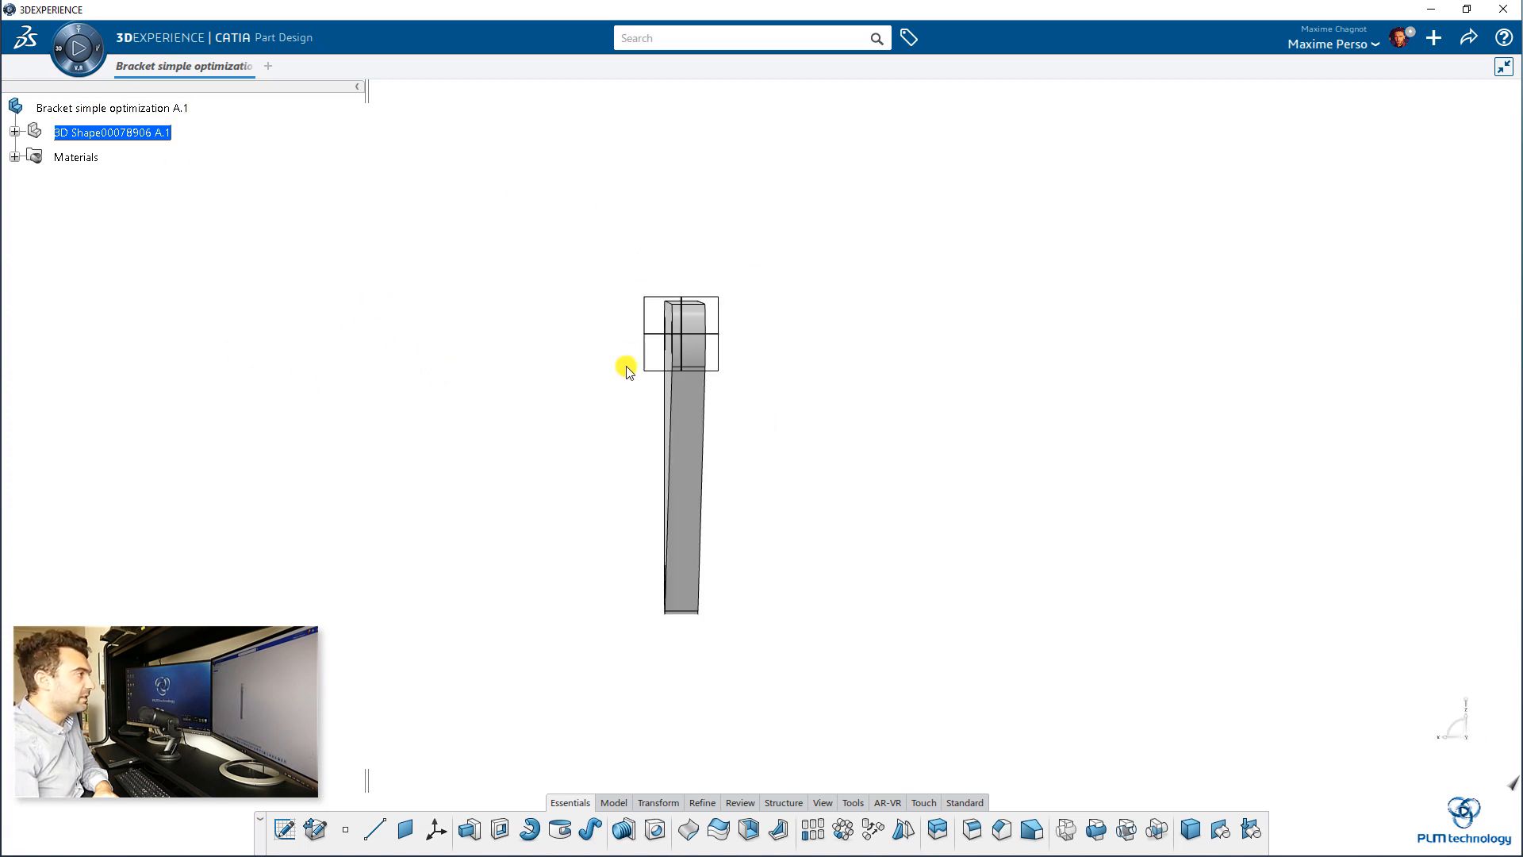
middle_click_drag(574, 330, 621, 290)
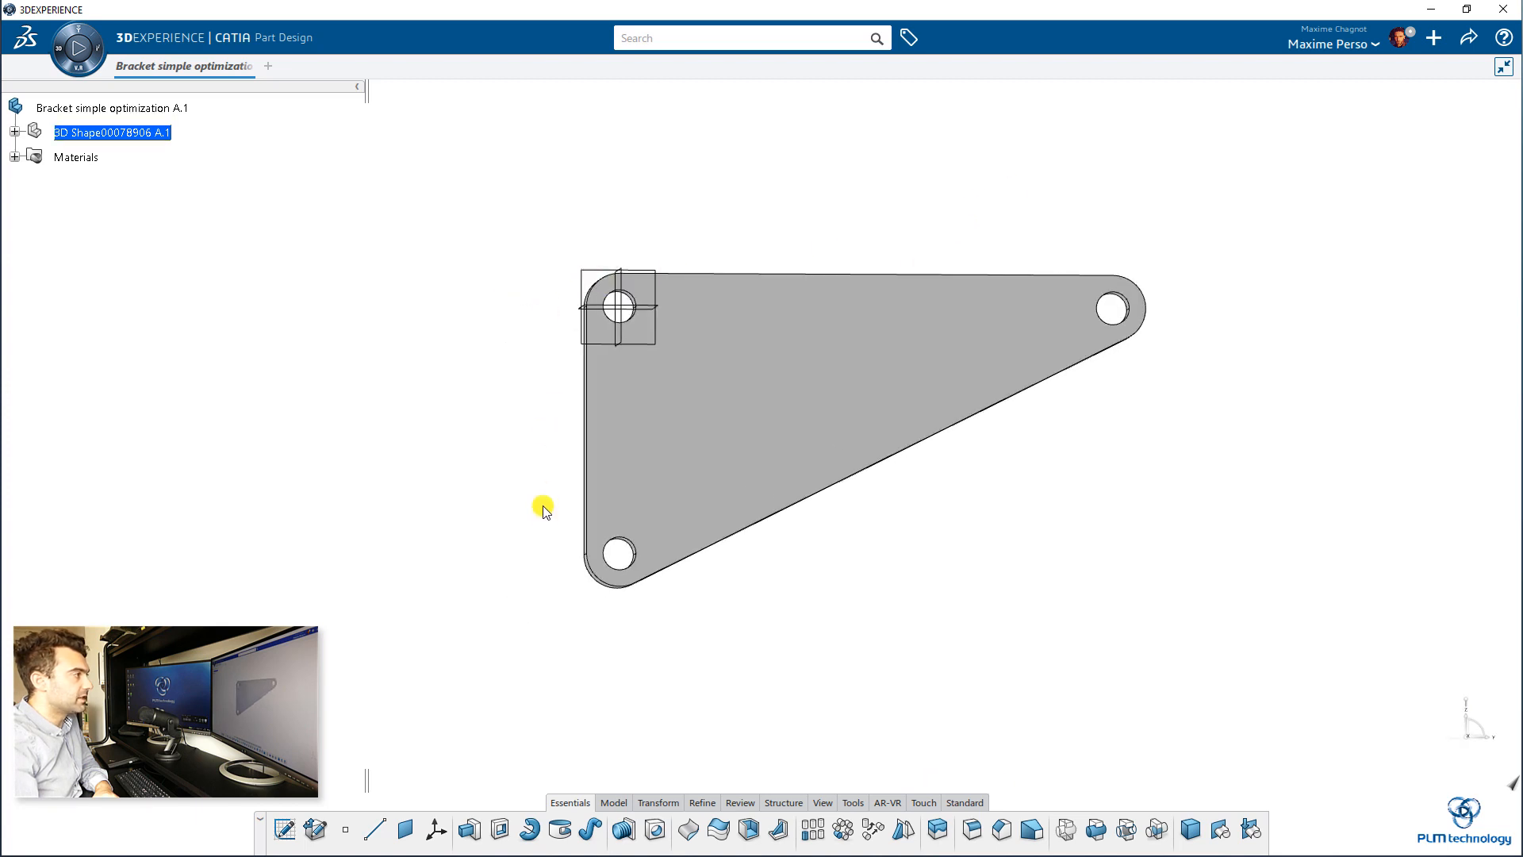
middle_click_drag(896, 227, 846, 279)
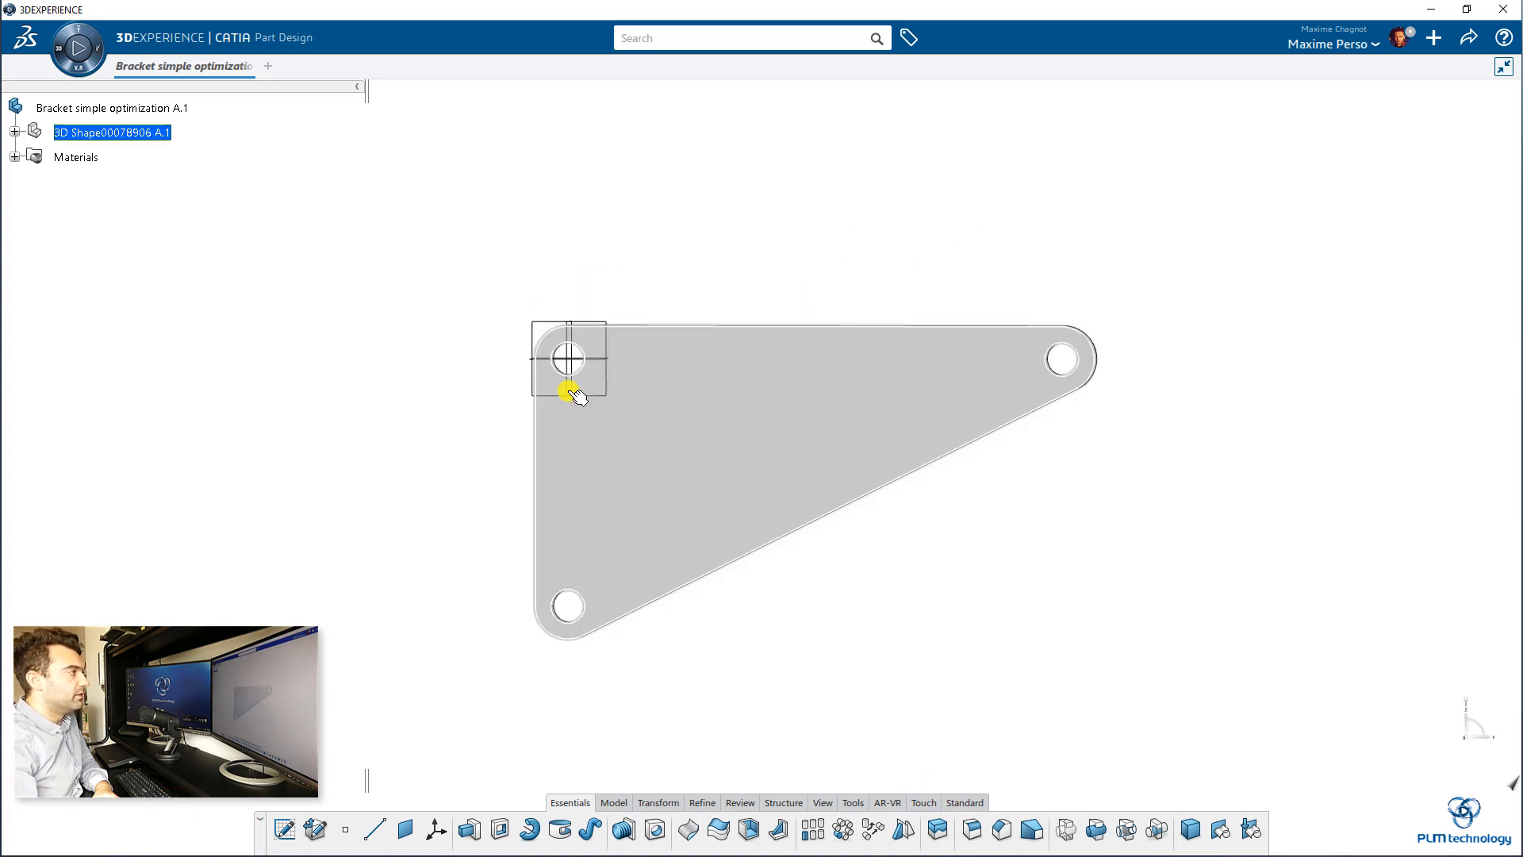
middle_click_drag(558, 424, 669, 402)
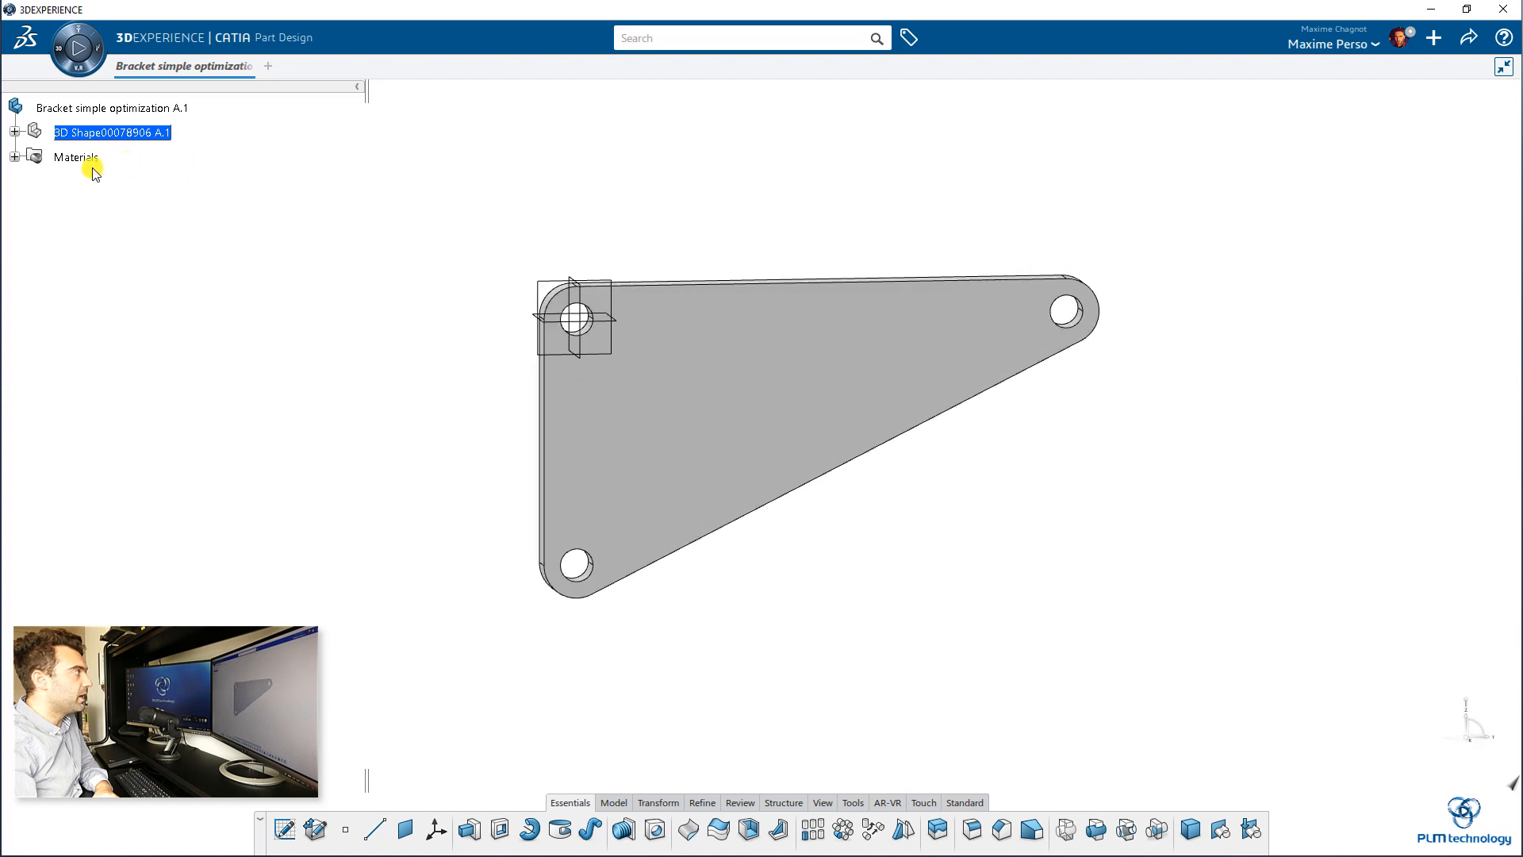
left_click(15, 157)
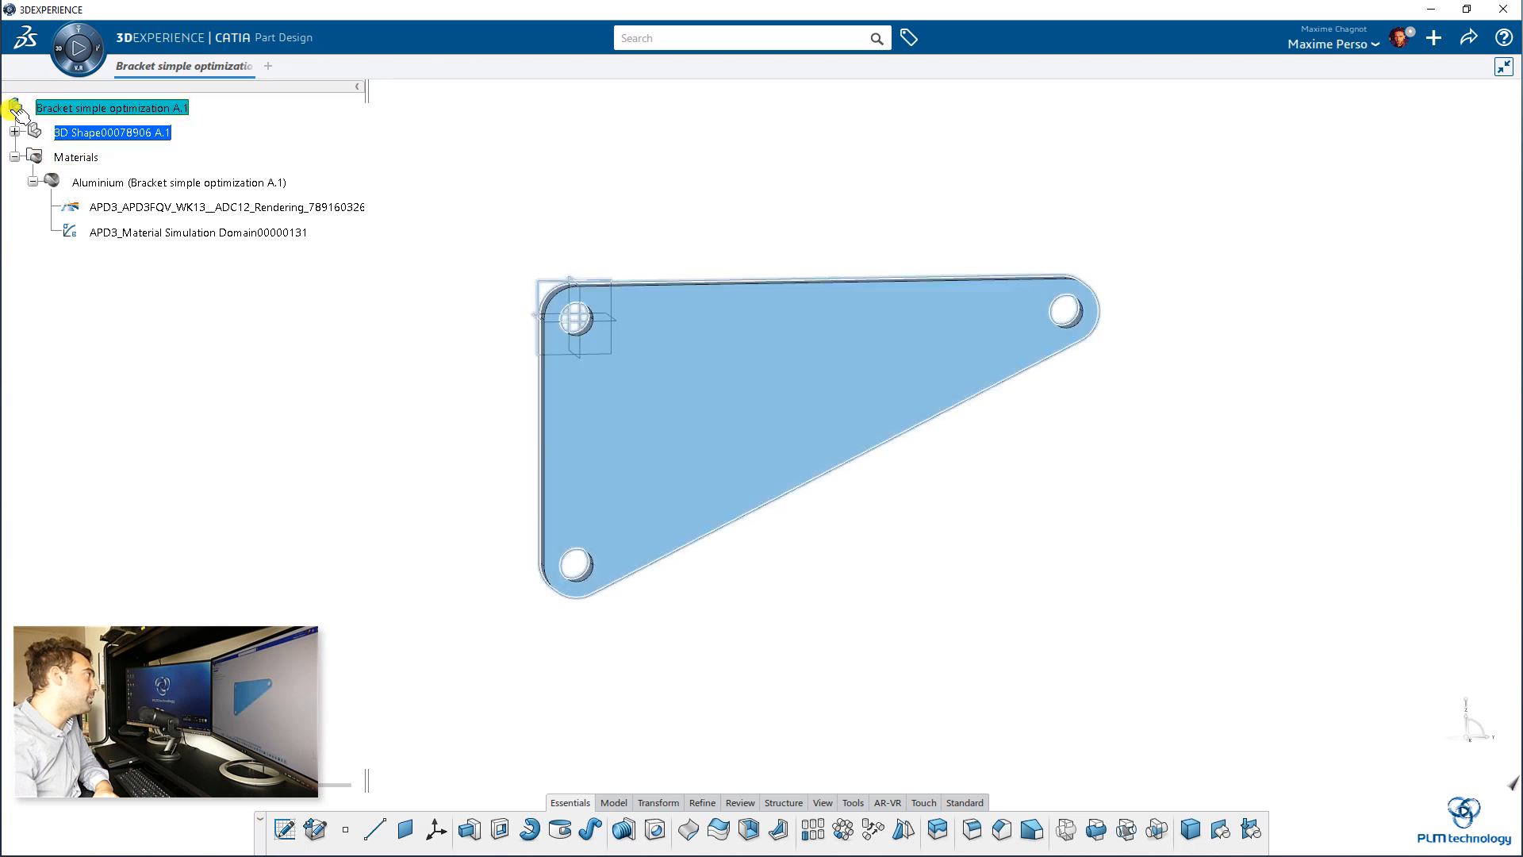
left_click(14, 130)
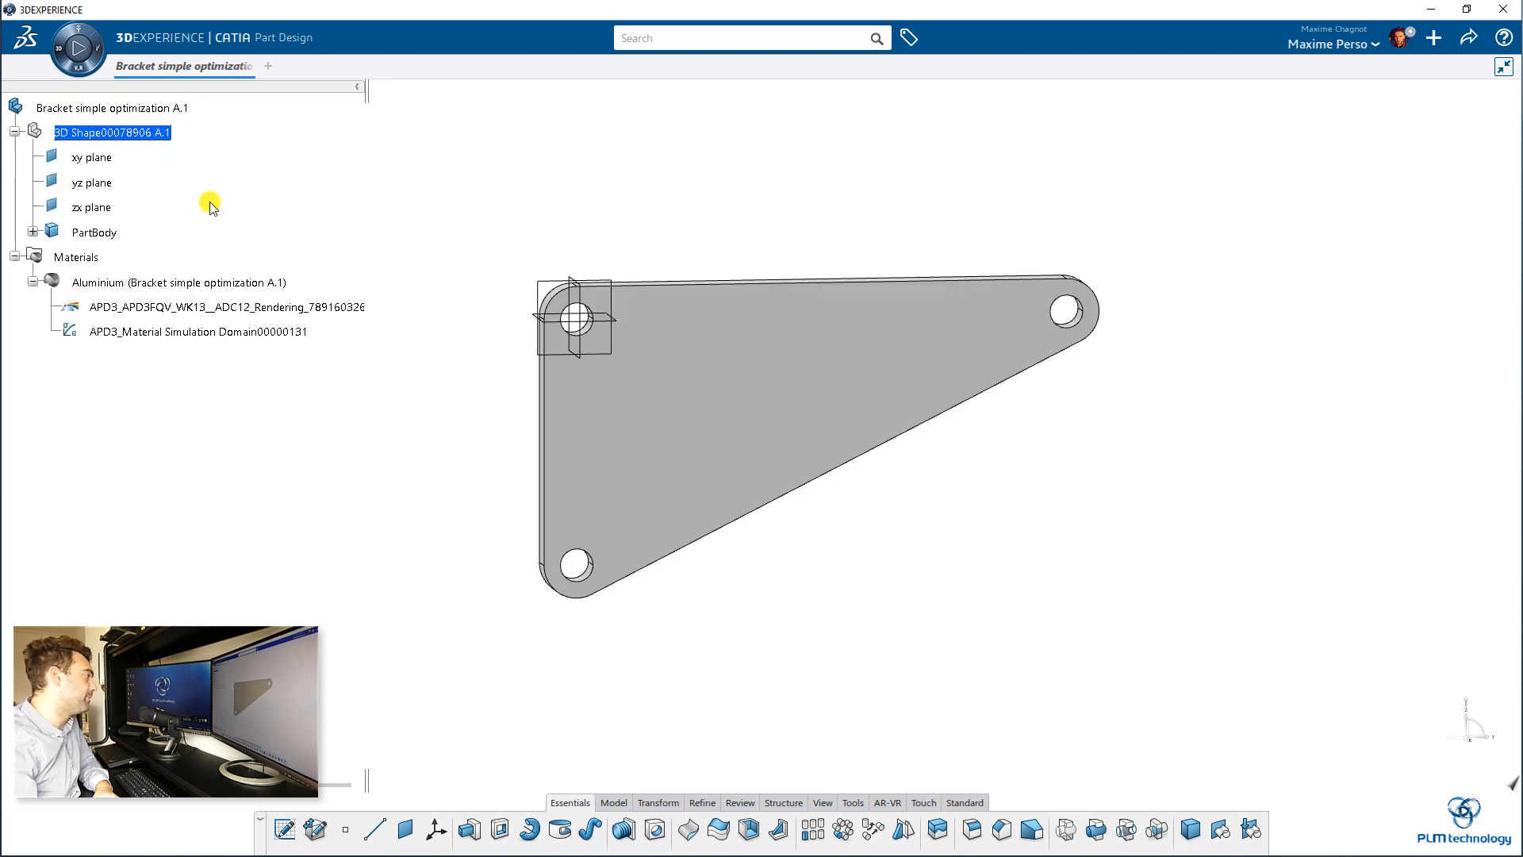
left_click(15, 257)
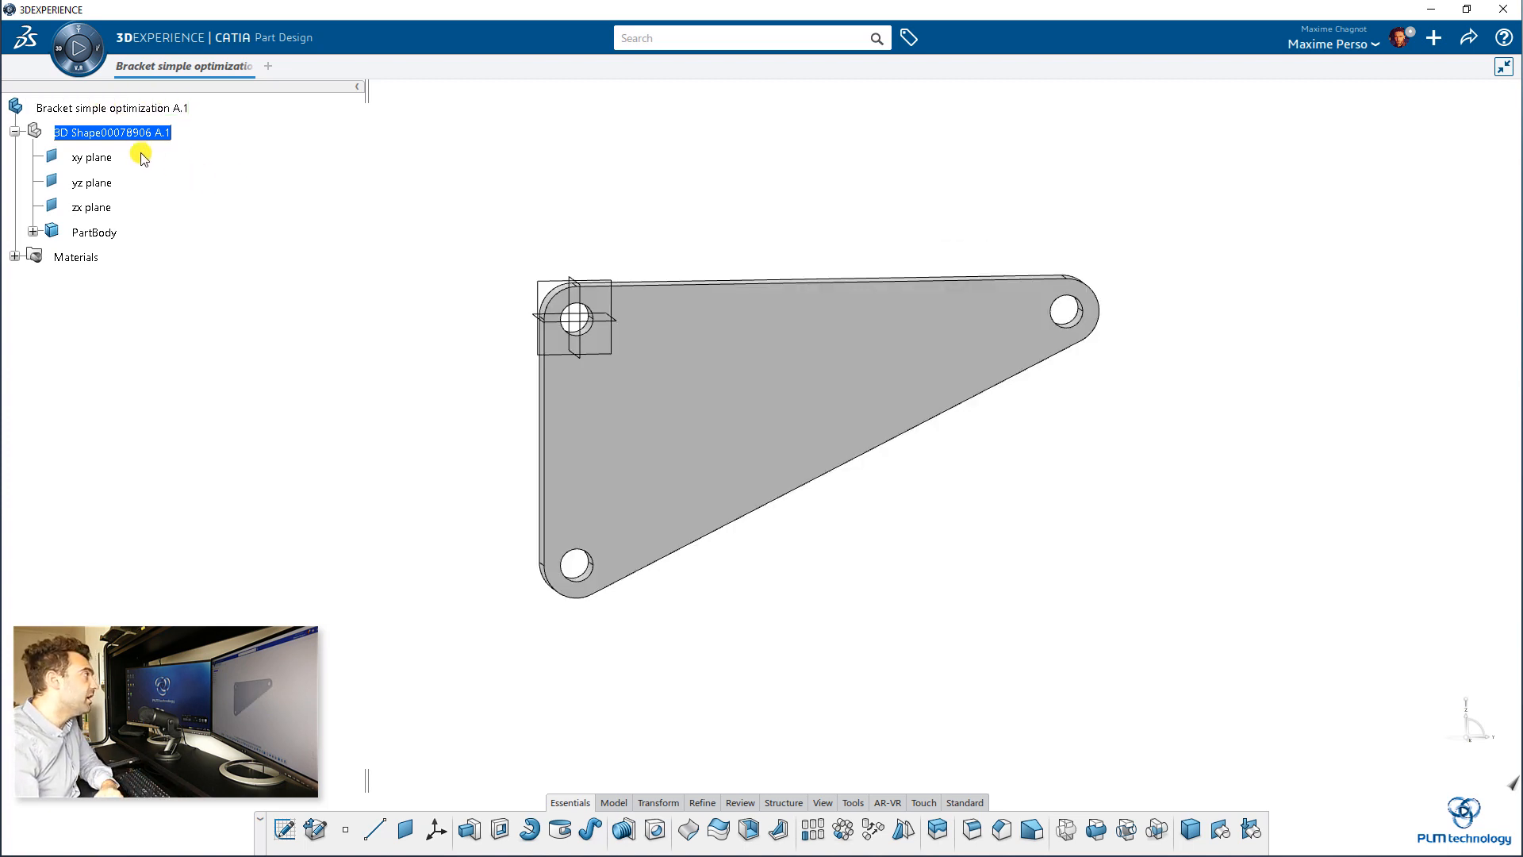
Step: Activate the root product Bracket simple optimization A.1 and insert an Abstraction Shape into it
left_click(123, 115)
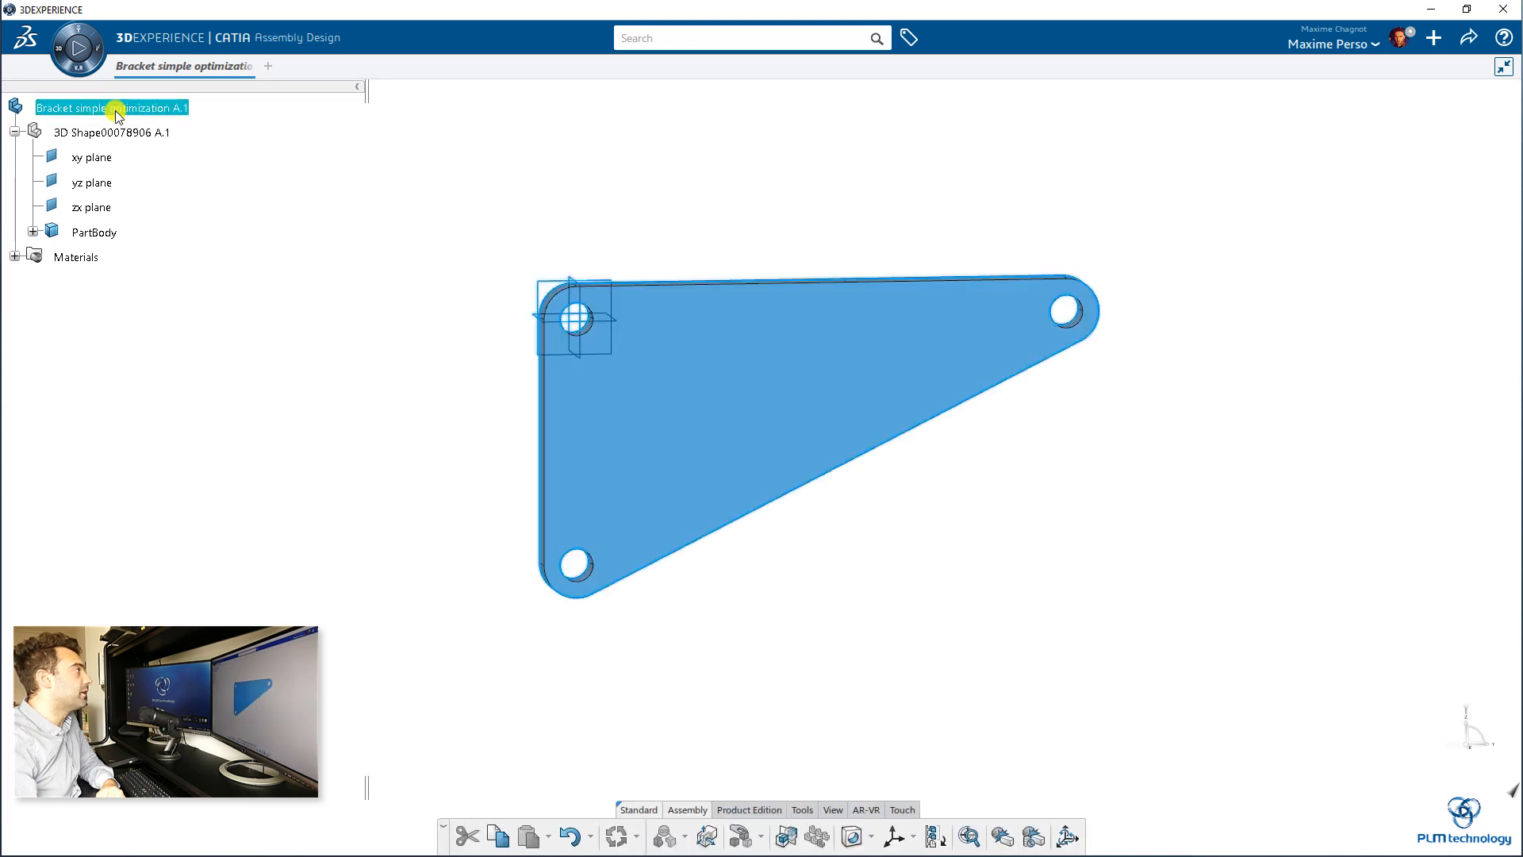
right_click(117, 110)
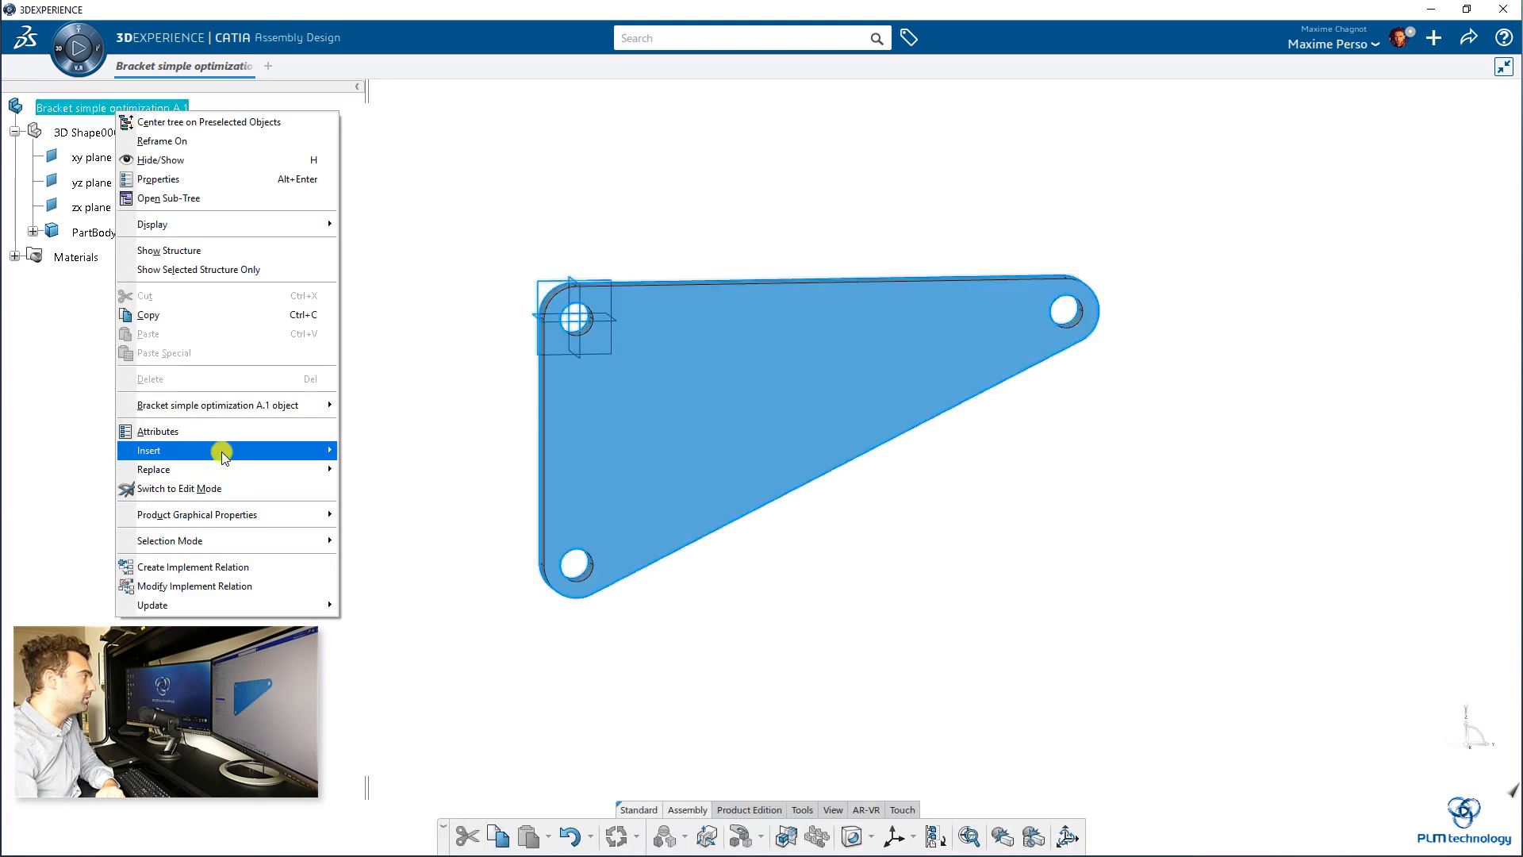
mouse_move(219, 450)
left_click(406, 493)
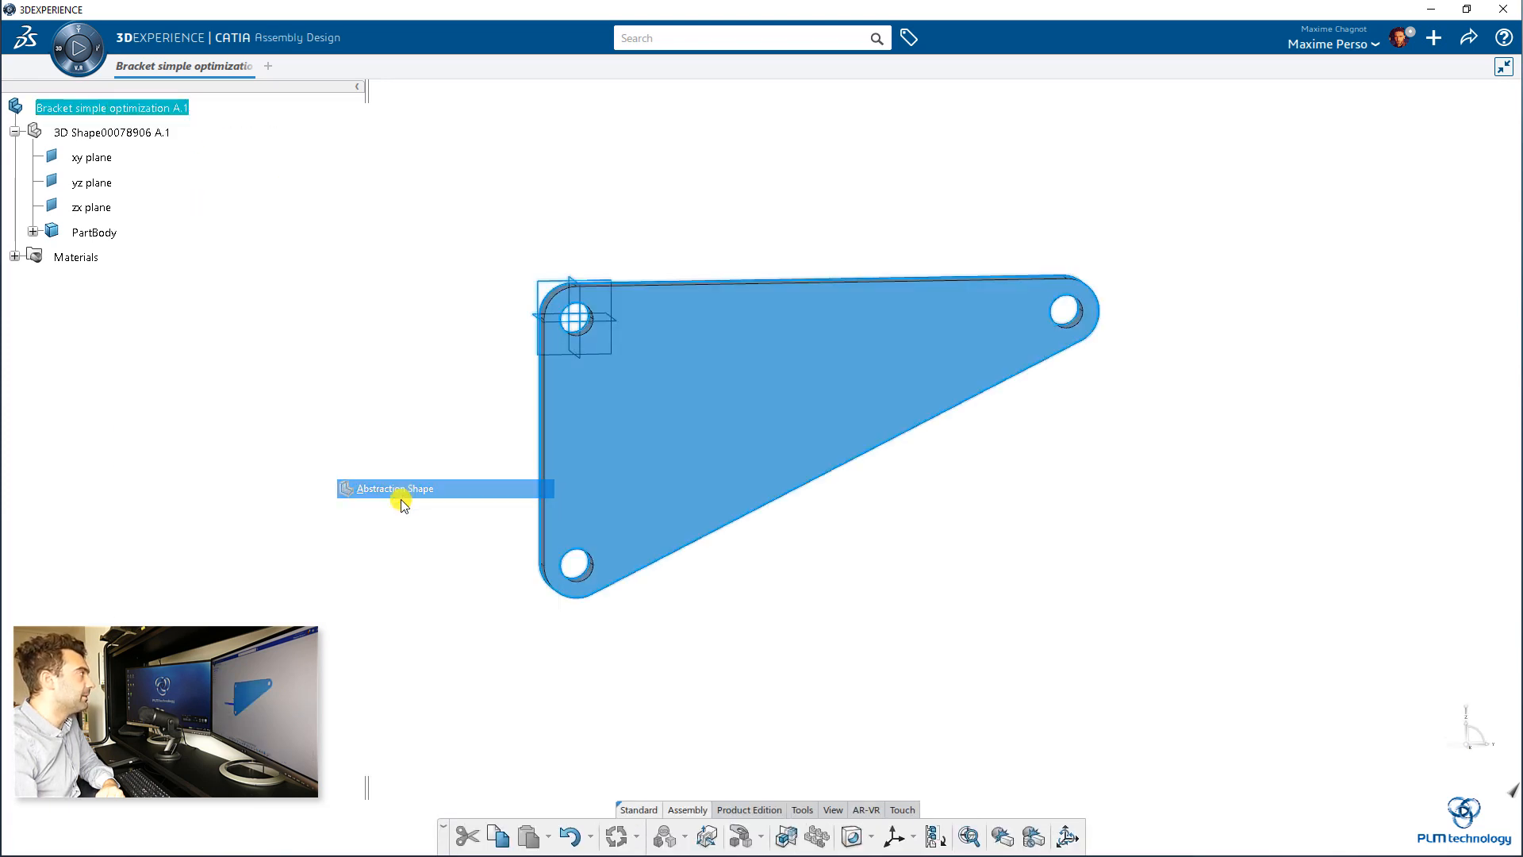
Step: Set the title of the inserted abstraction shape to "New gen shape" in its properties
right_click(184, 270)
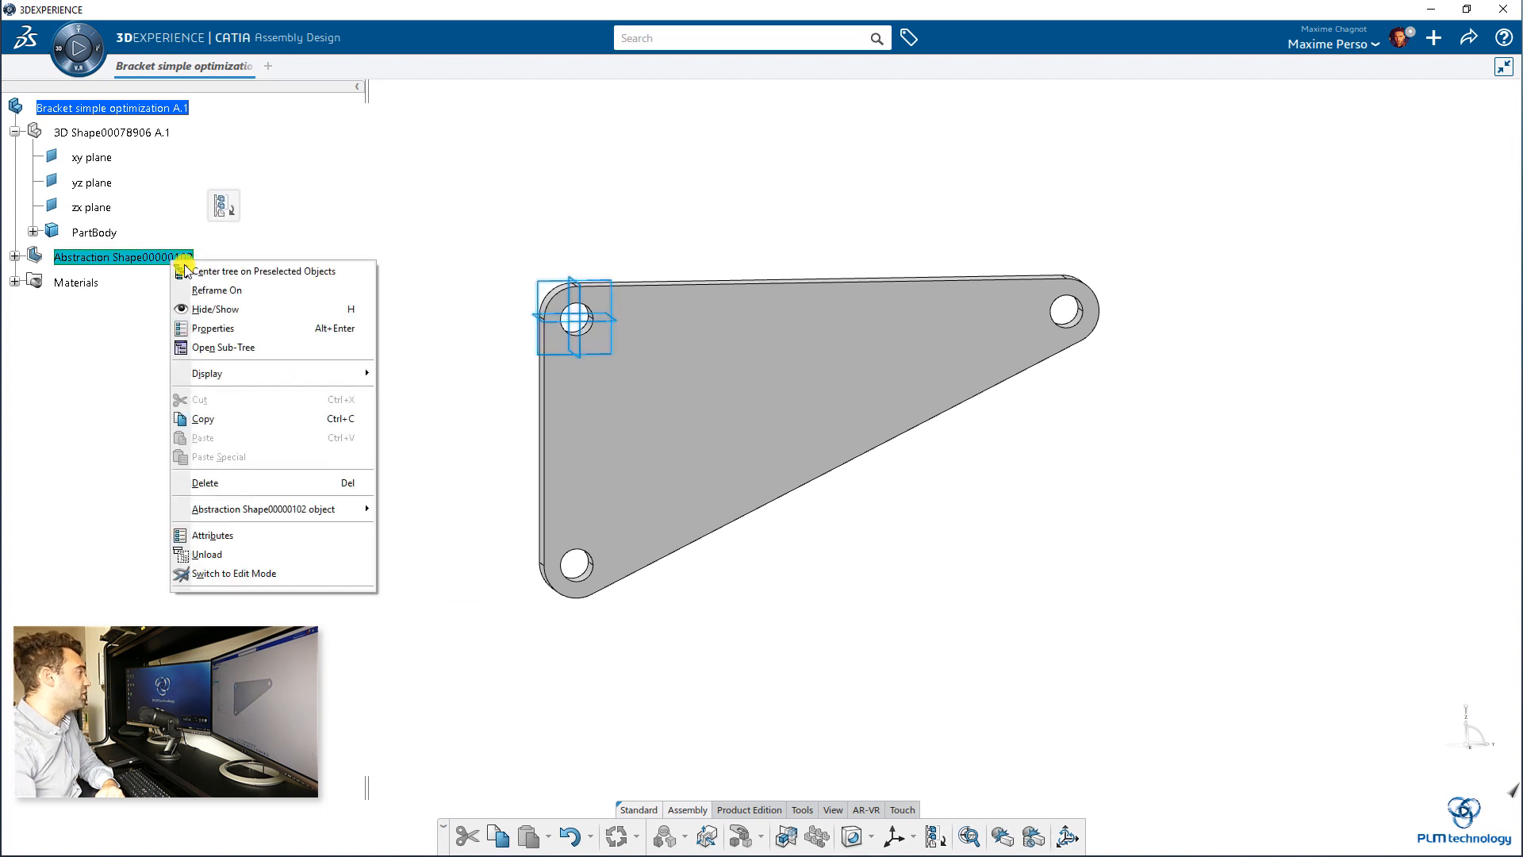
left_click(208, 328)
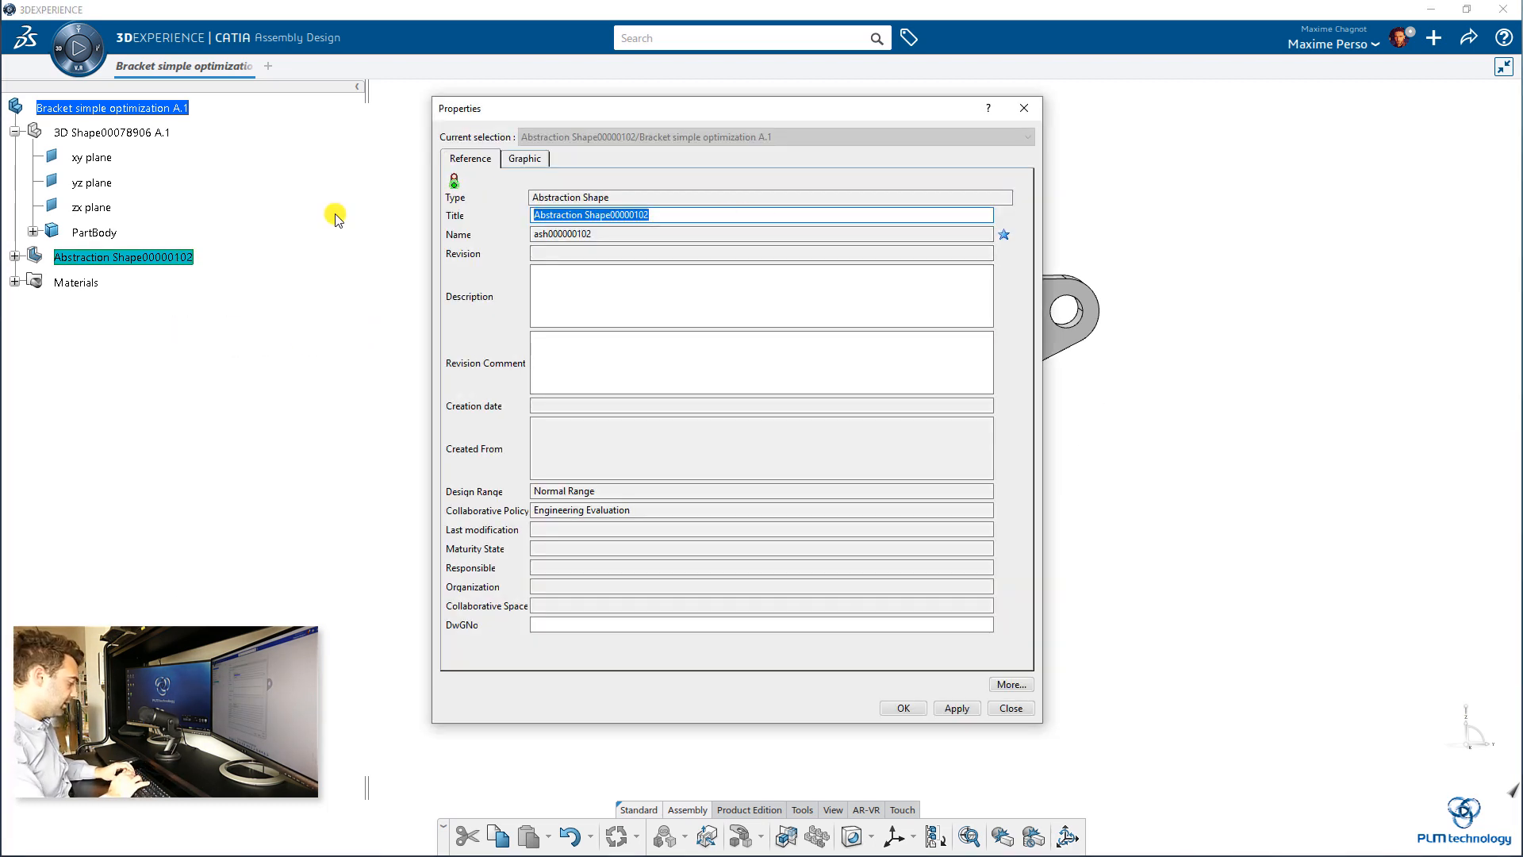
type("New gen shape")
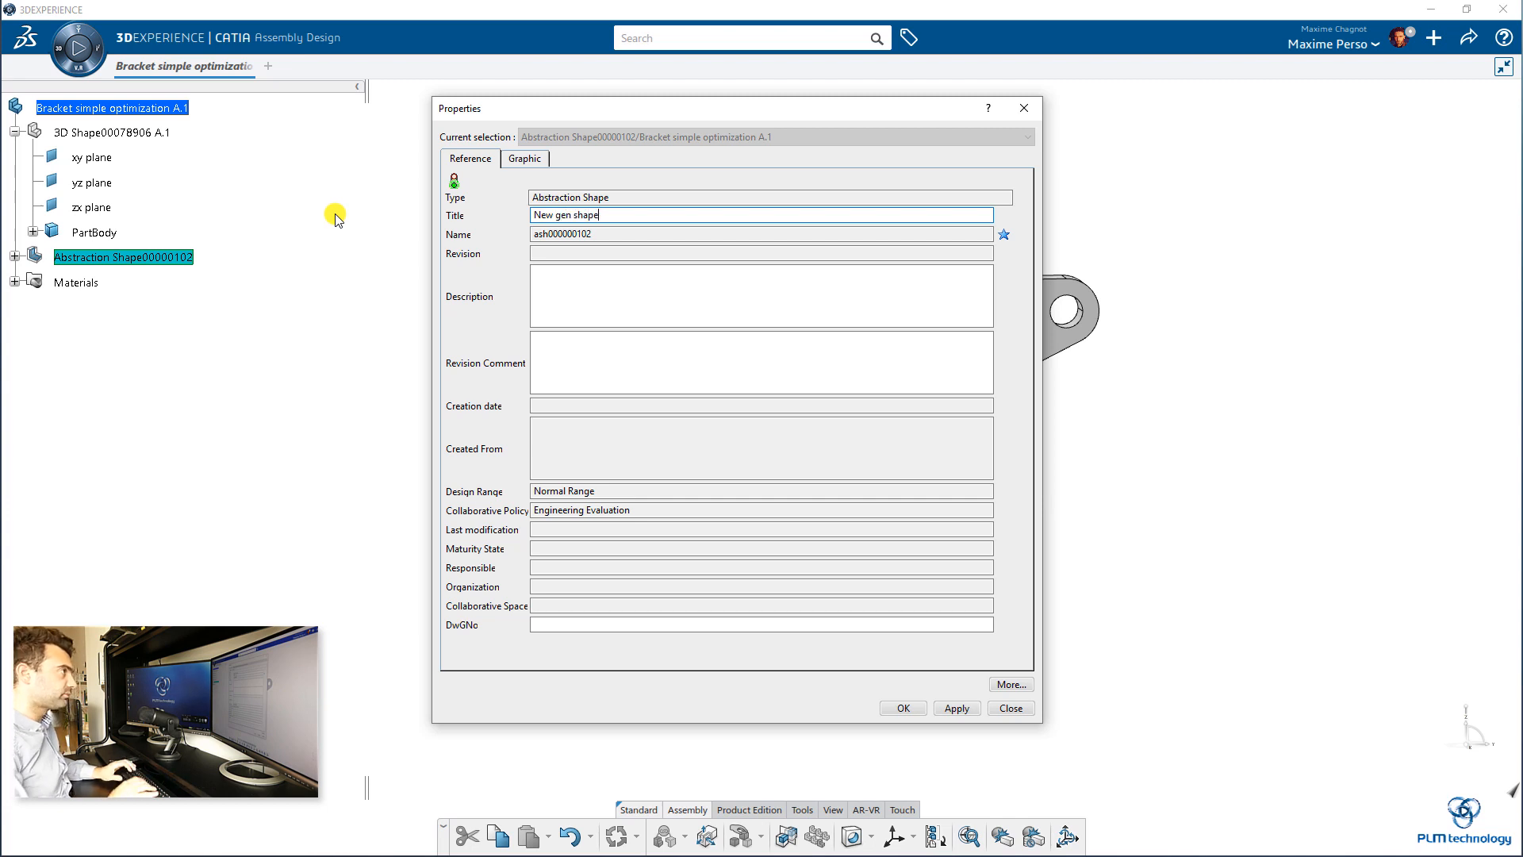
left_click(904, 707)
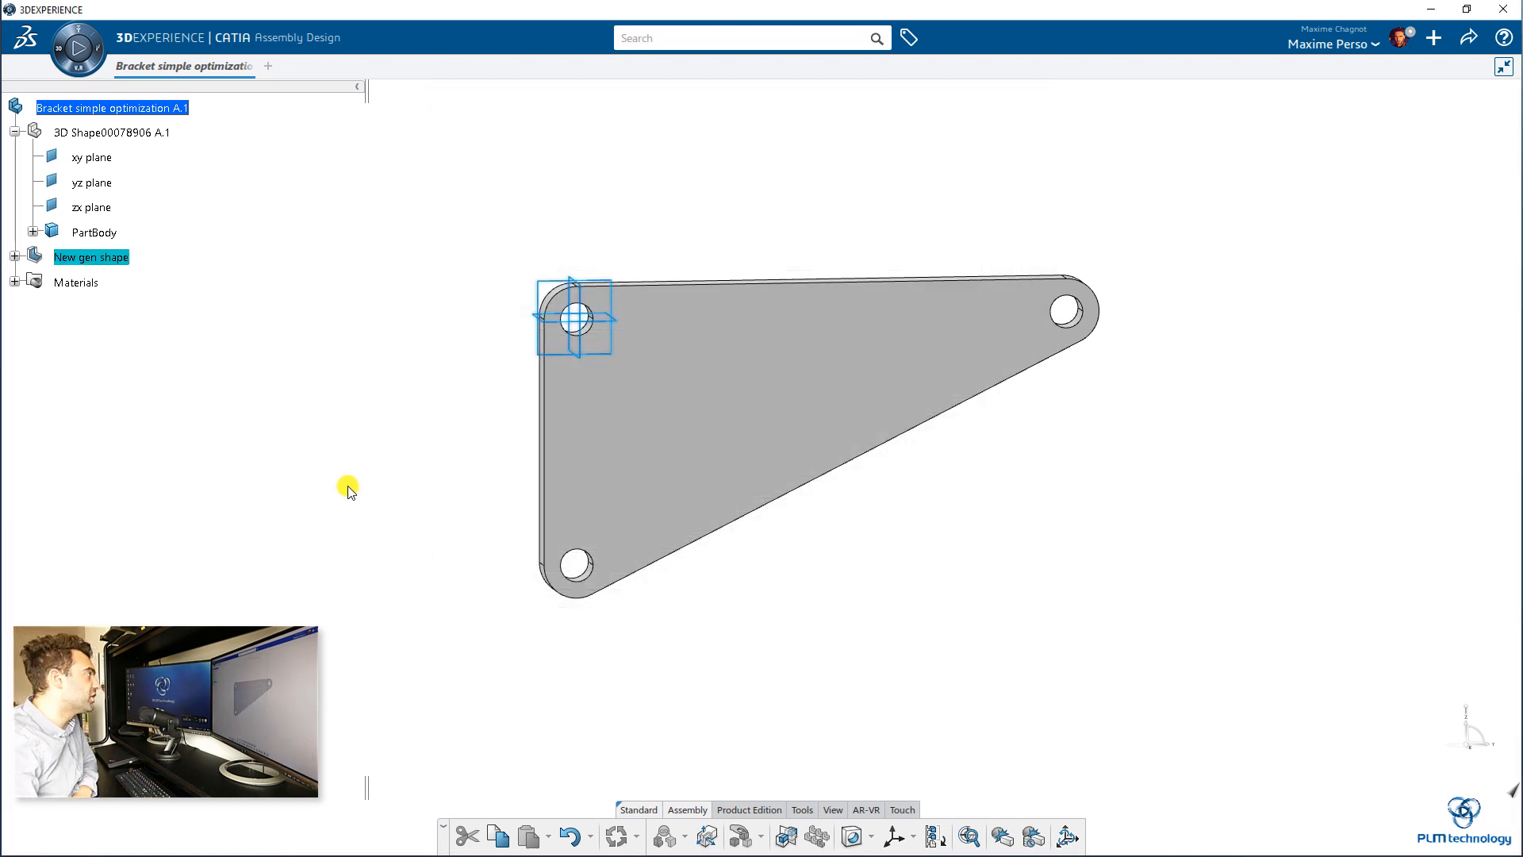
Step: Copy the PartBody of the original 3D shape and paste it into New gen shape with the As Result With Link option
left_click(15, 256)
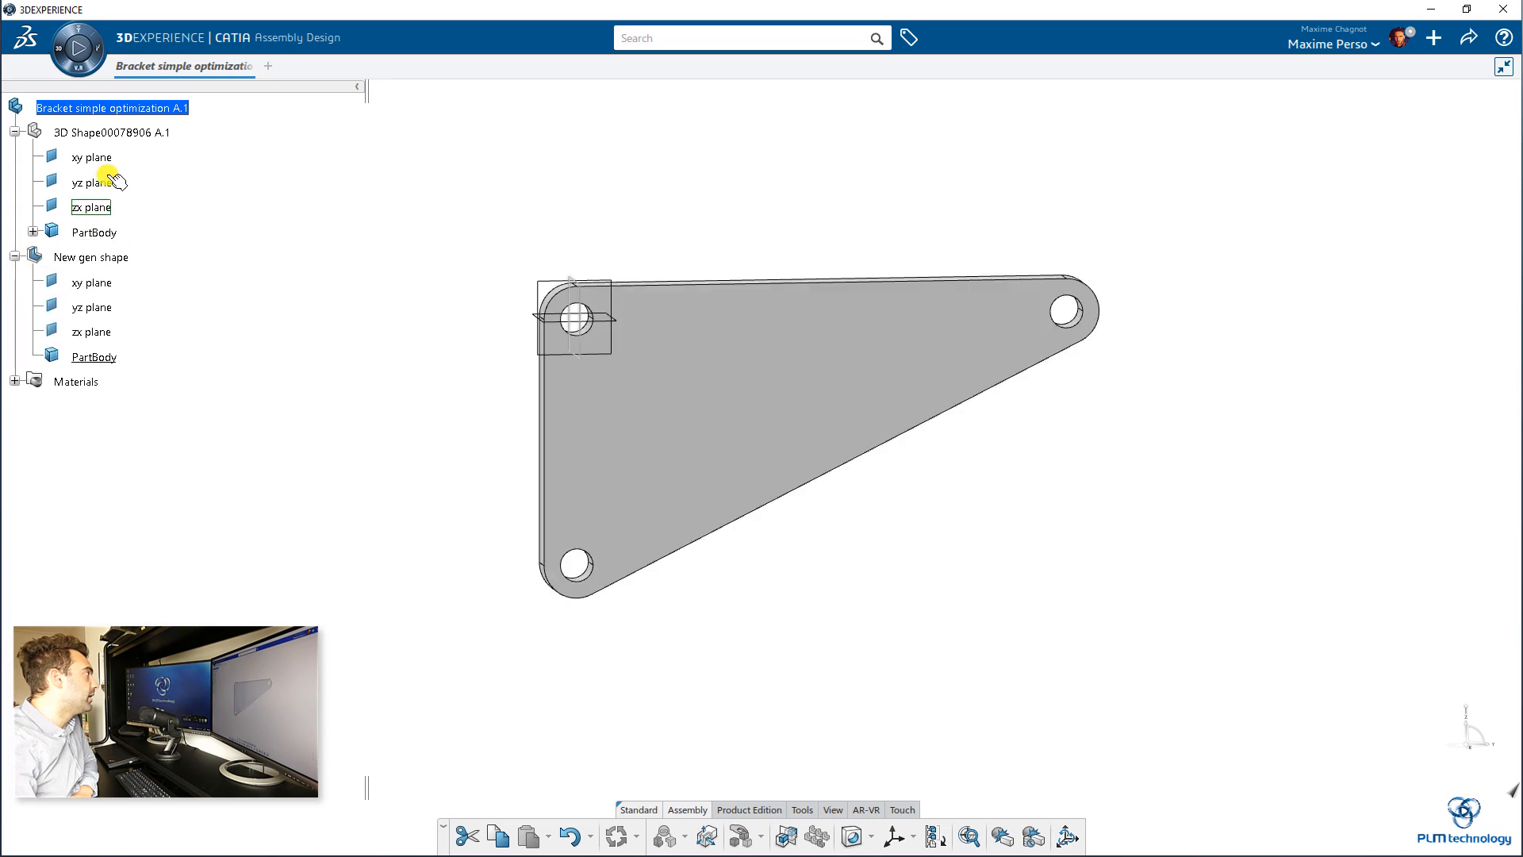
double_click(141, 132)
right_click(123, 232)
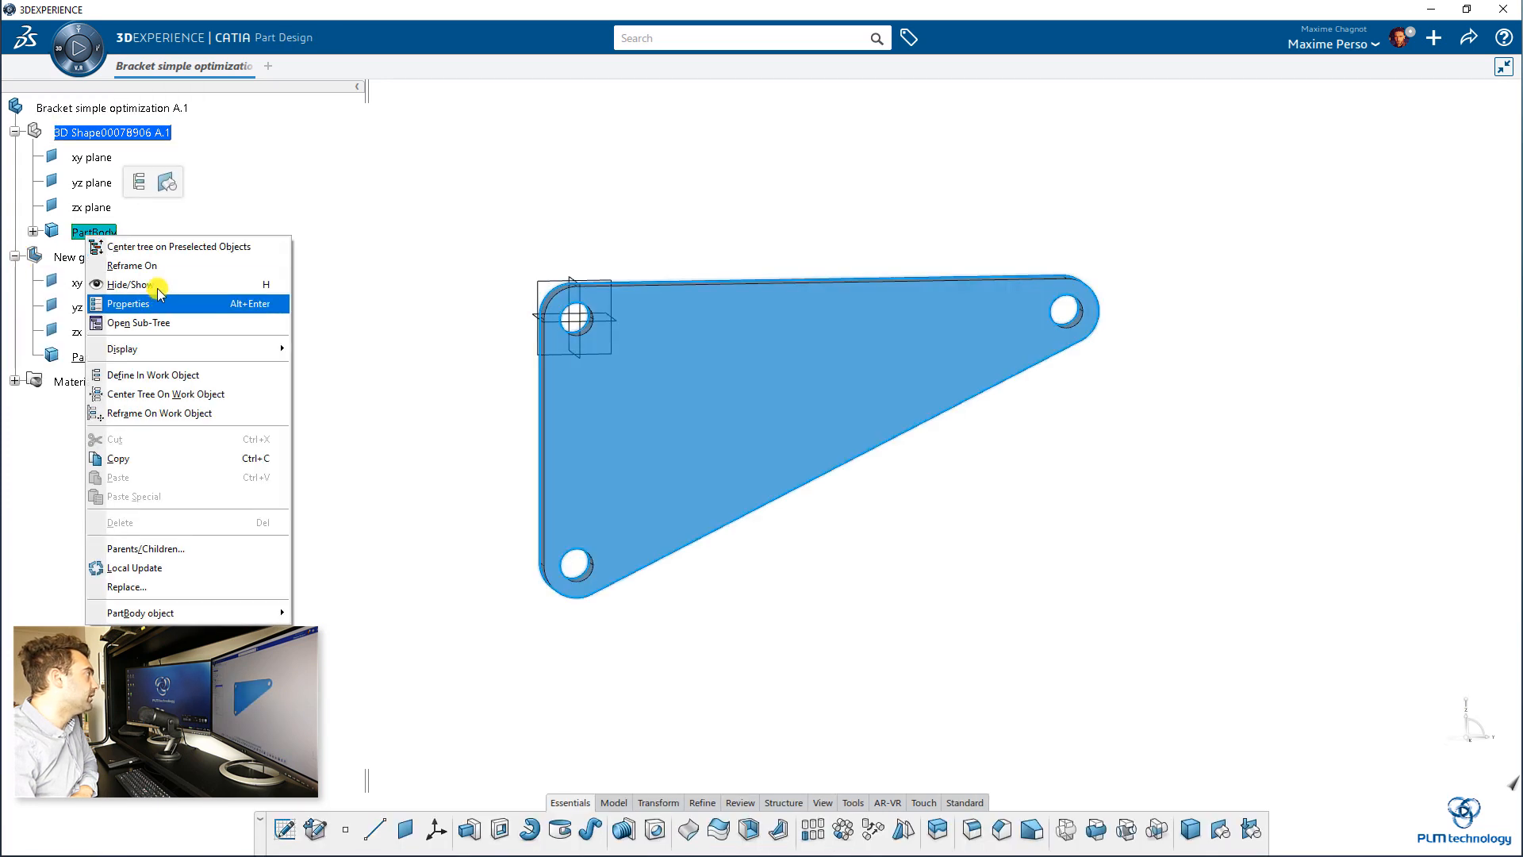
left_click(142, 456)
double_click(97, 257)
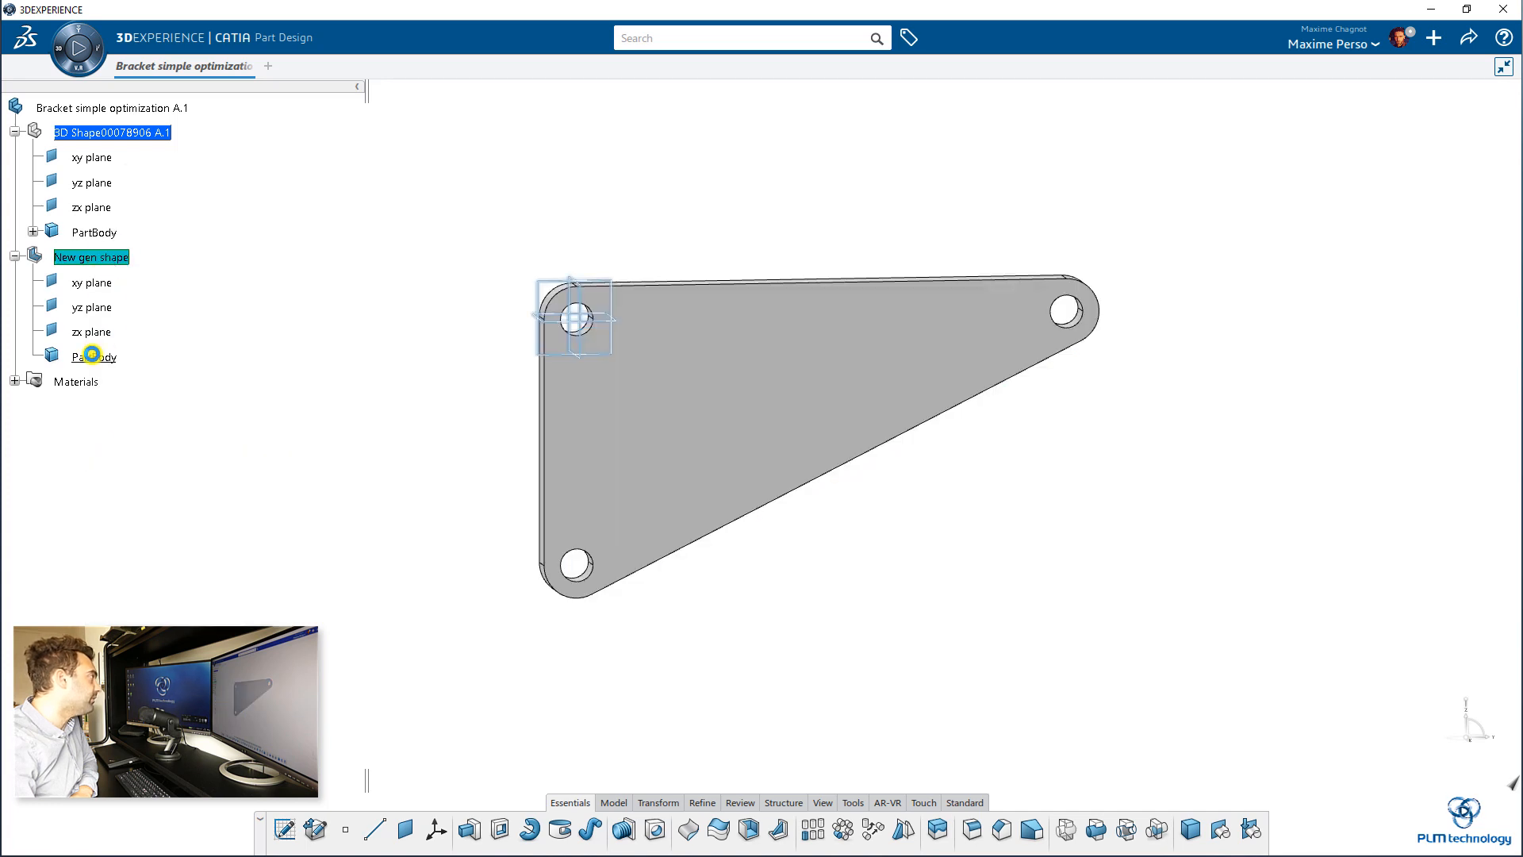
right_click(102, 257)
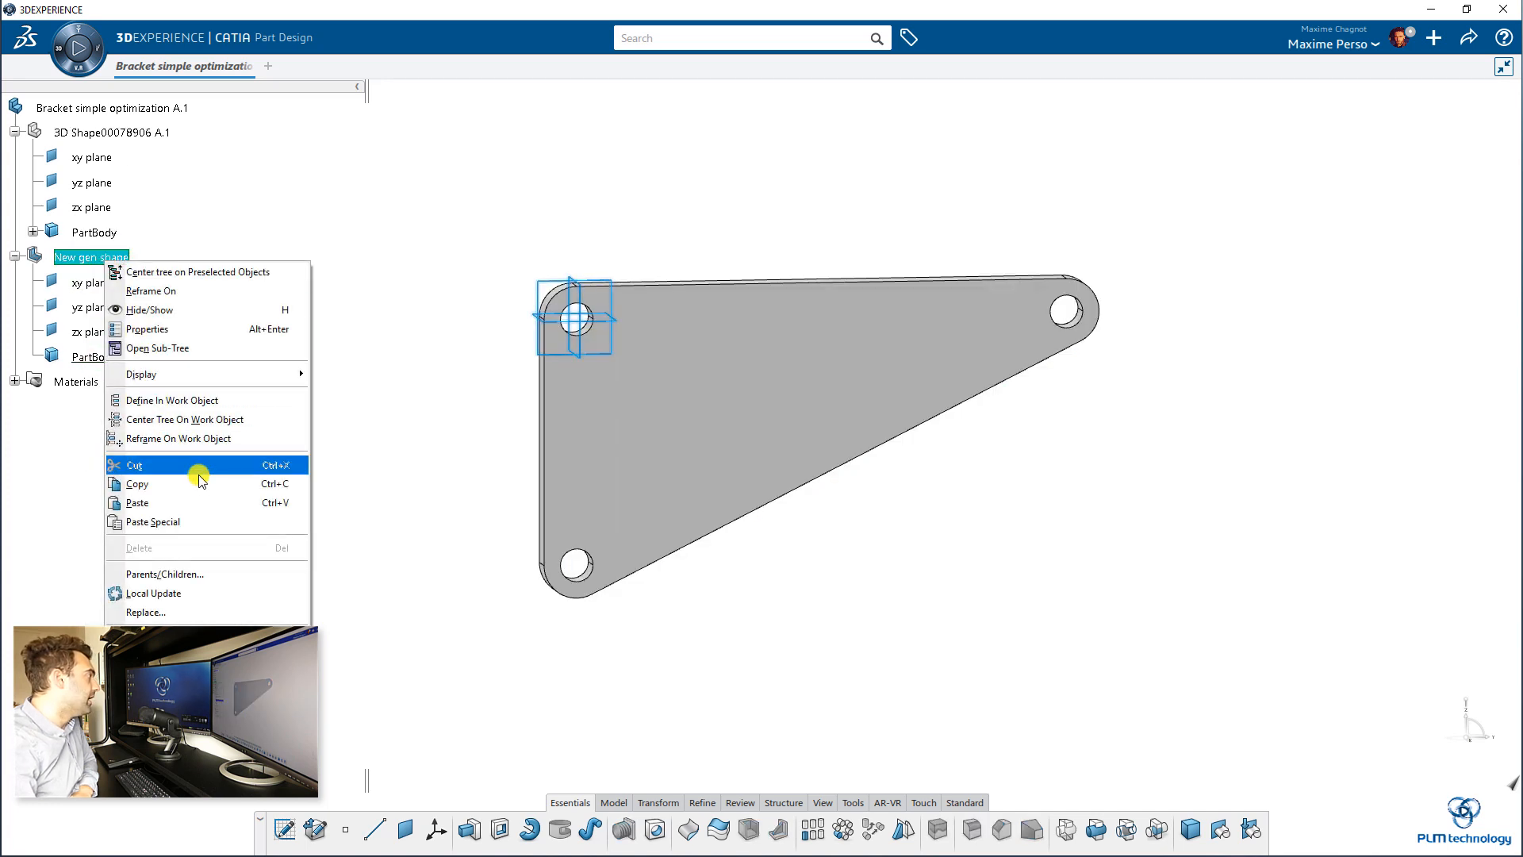
left_click(202, 525)
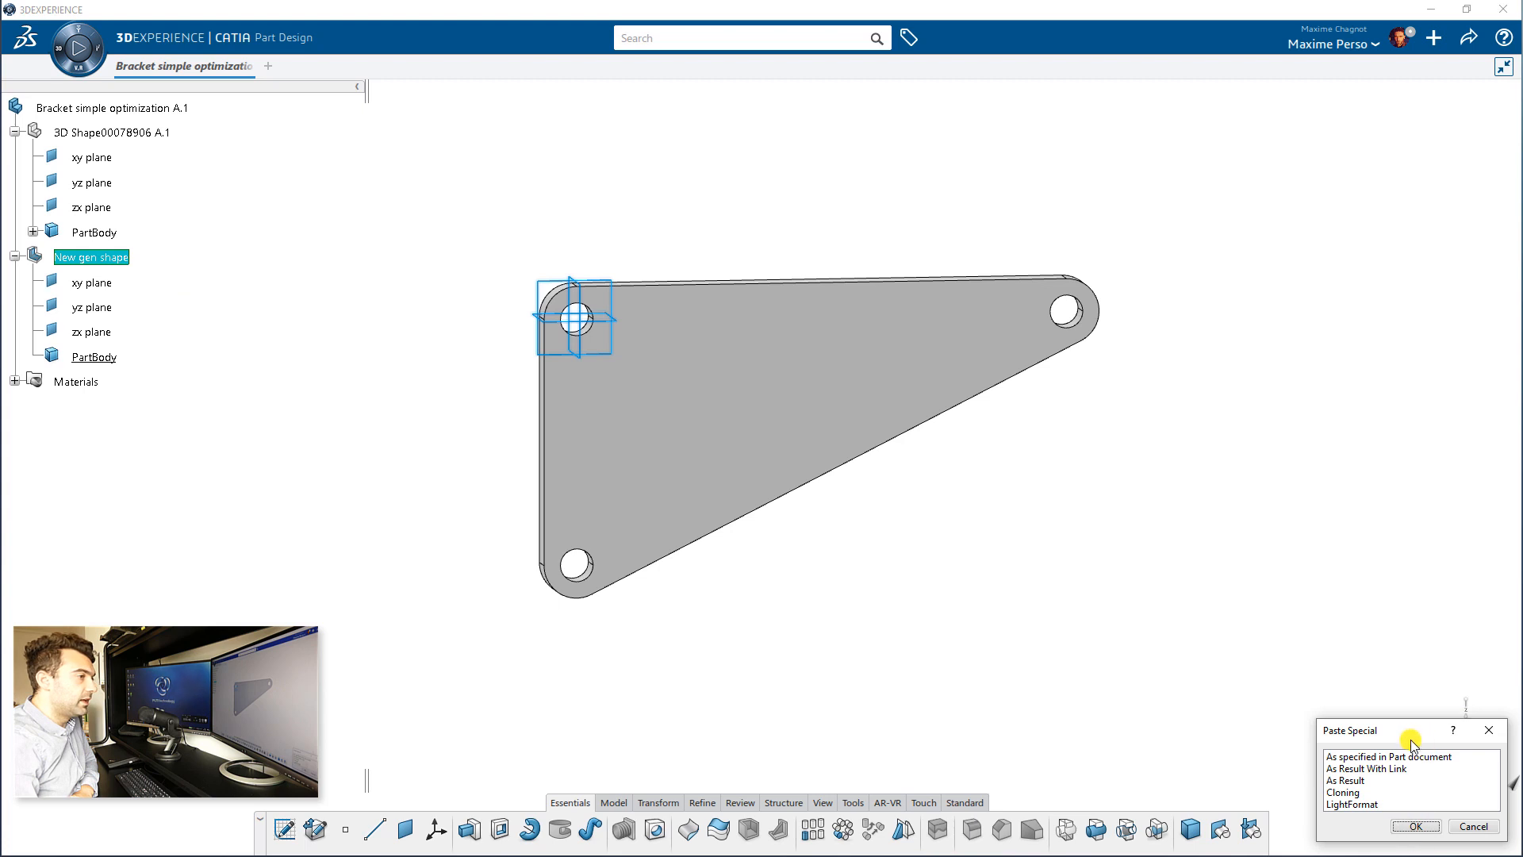
left_click_drag(1424, 734, 1368, 607)
left_click(1321, 642)
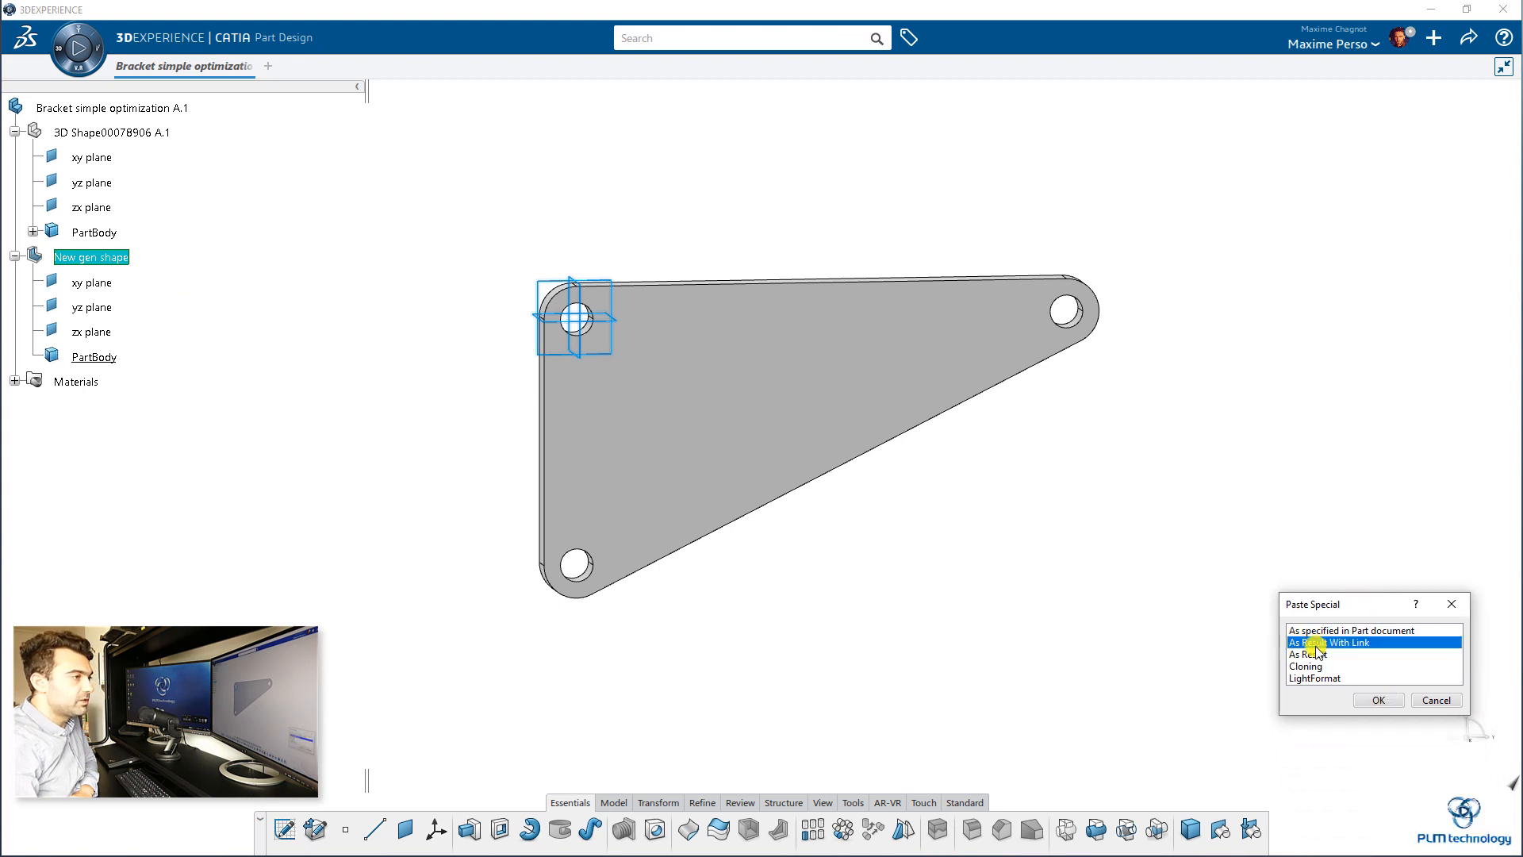
left_click(1376, 701)
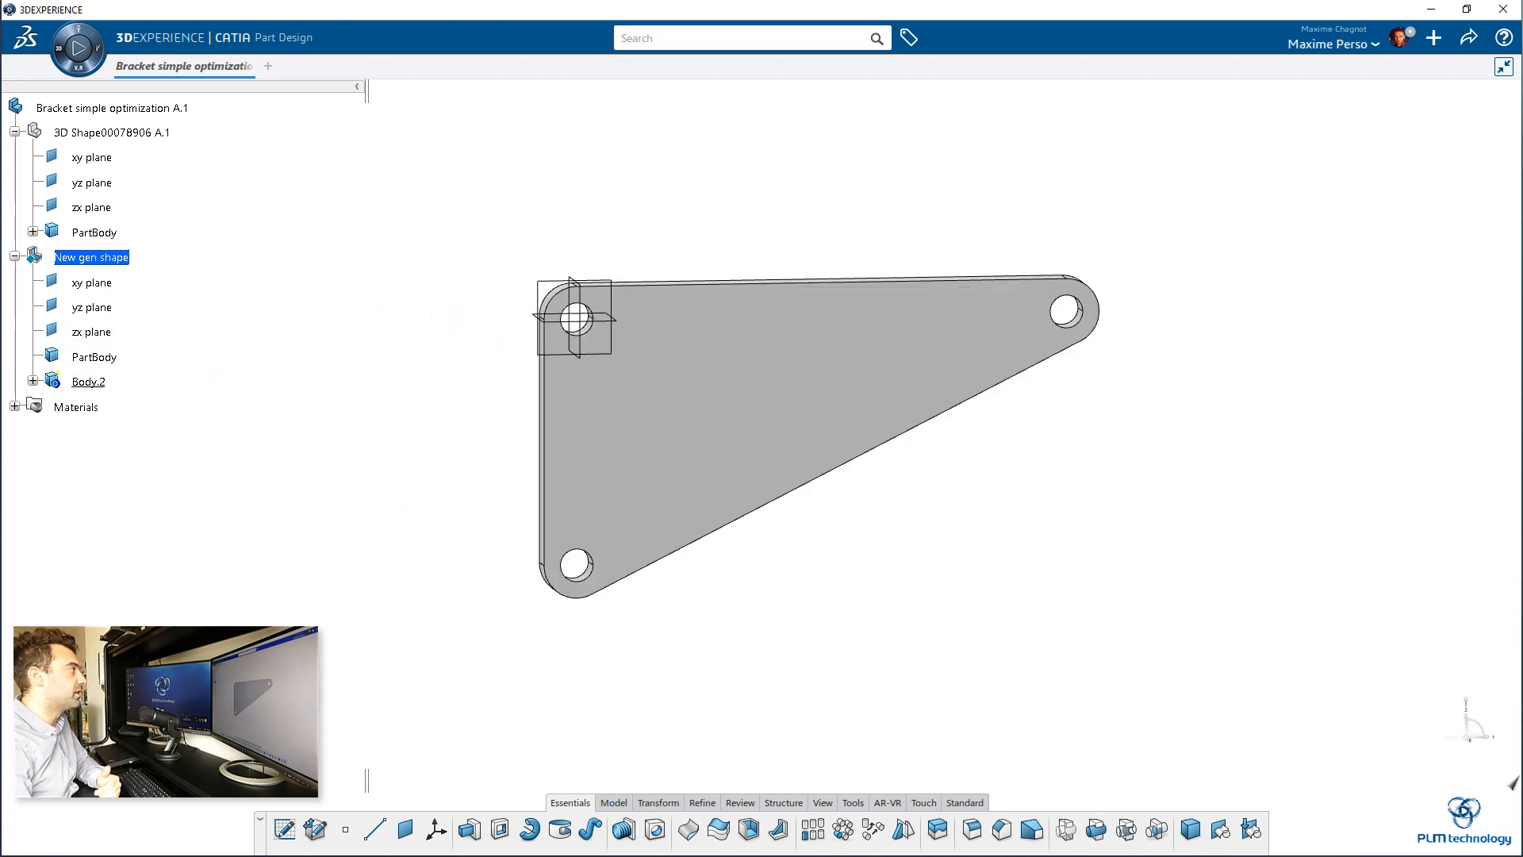
Step: Hide the empty PartBody inside New gen shape
left_click(94, 357)
right_click(95, 359)
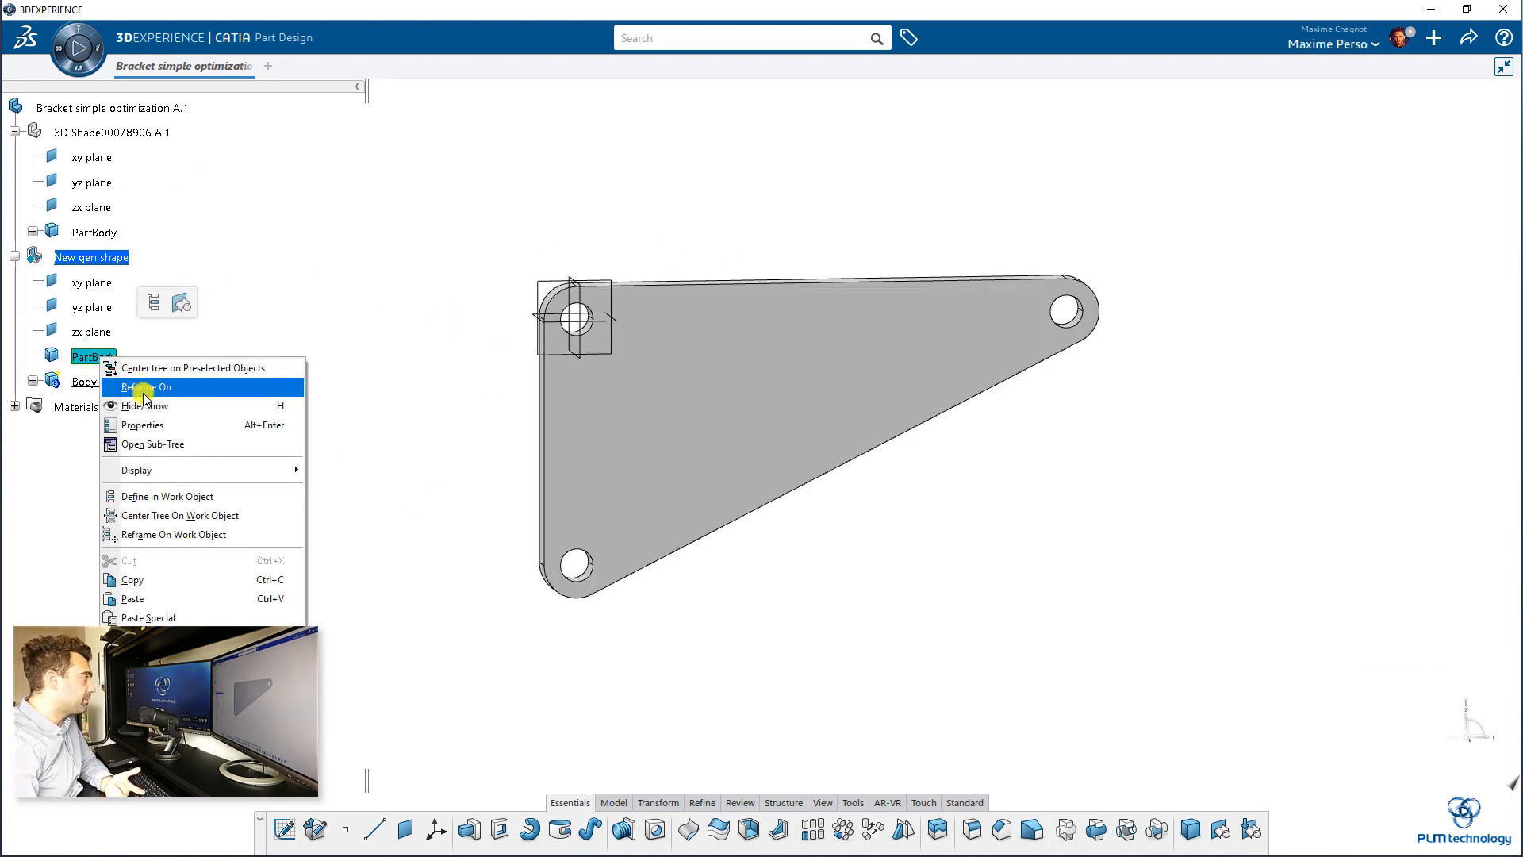
left_click(147, 406)
Step: Hide the original 3D shape, collapse its tree branch, and expand Body.2 in New gen shape
left_click(89, 131)
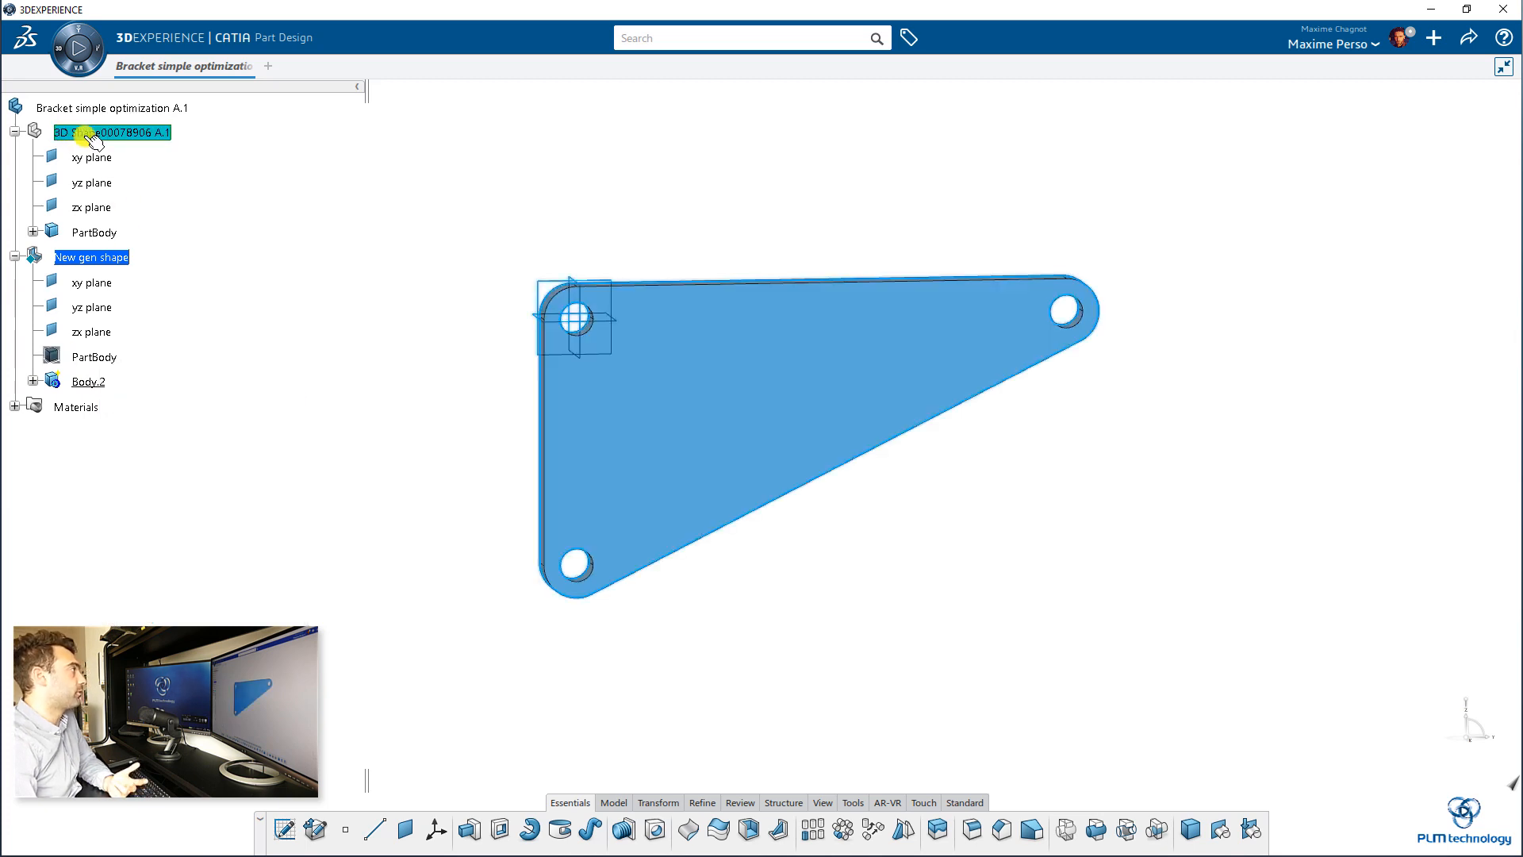
left_click(88, 381)
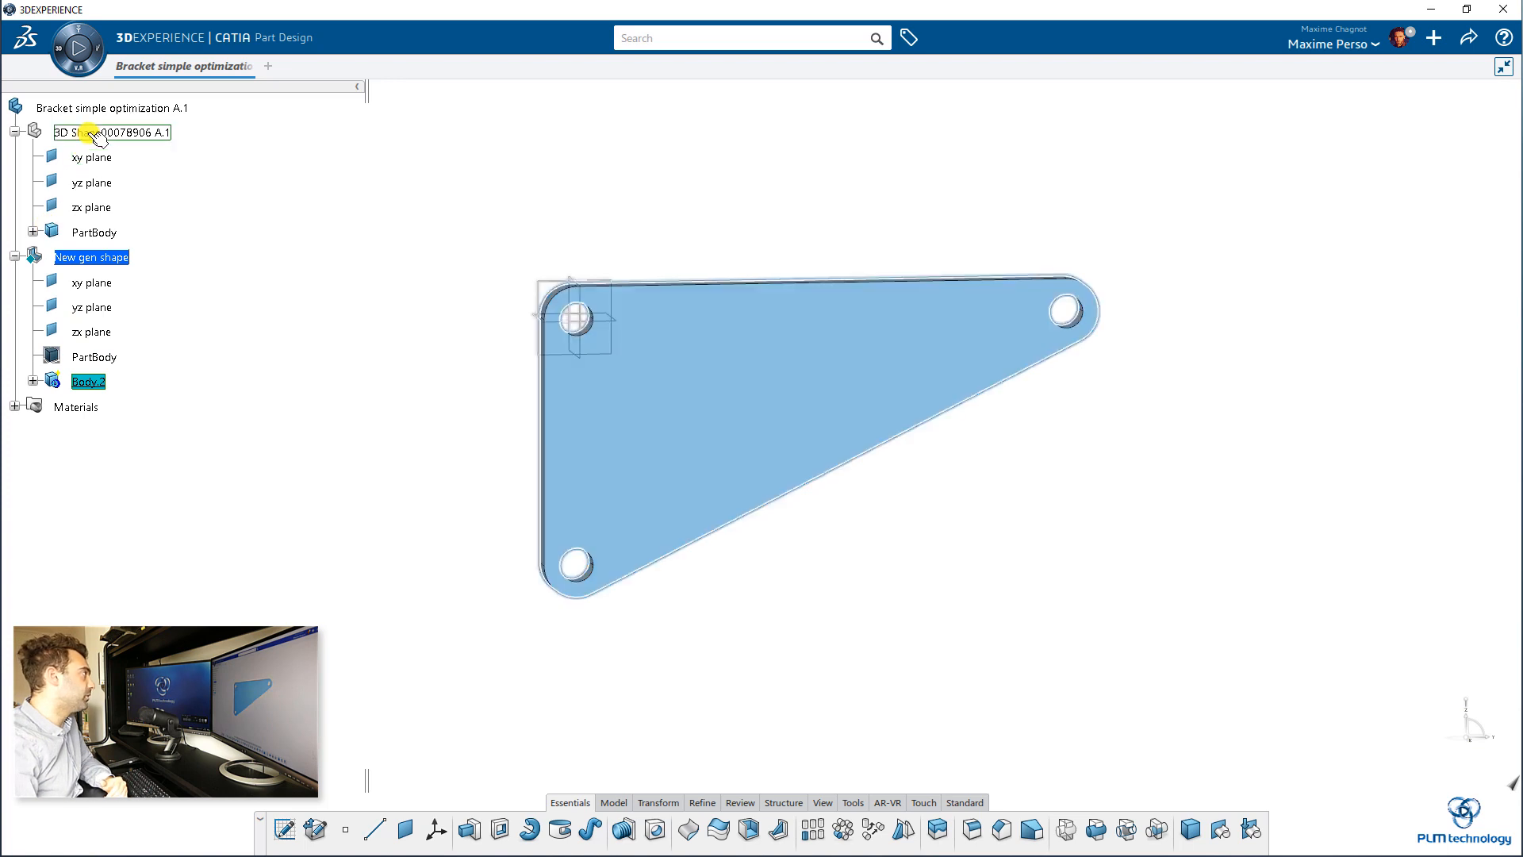
right_click(131, 132)
left_click(136, 182)
left_click(15, 131)
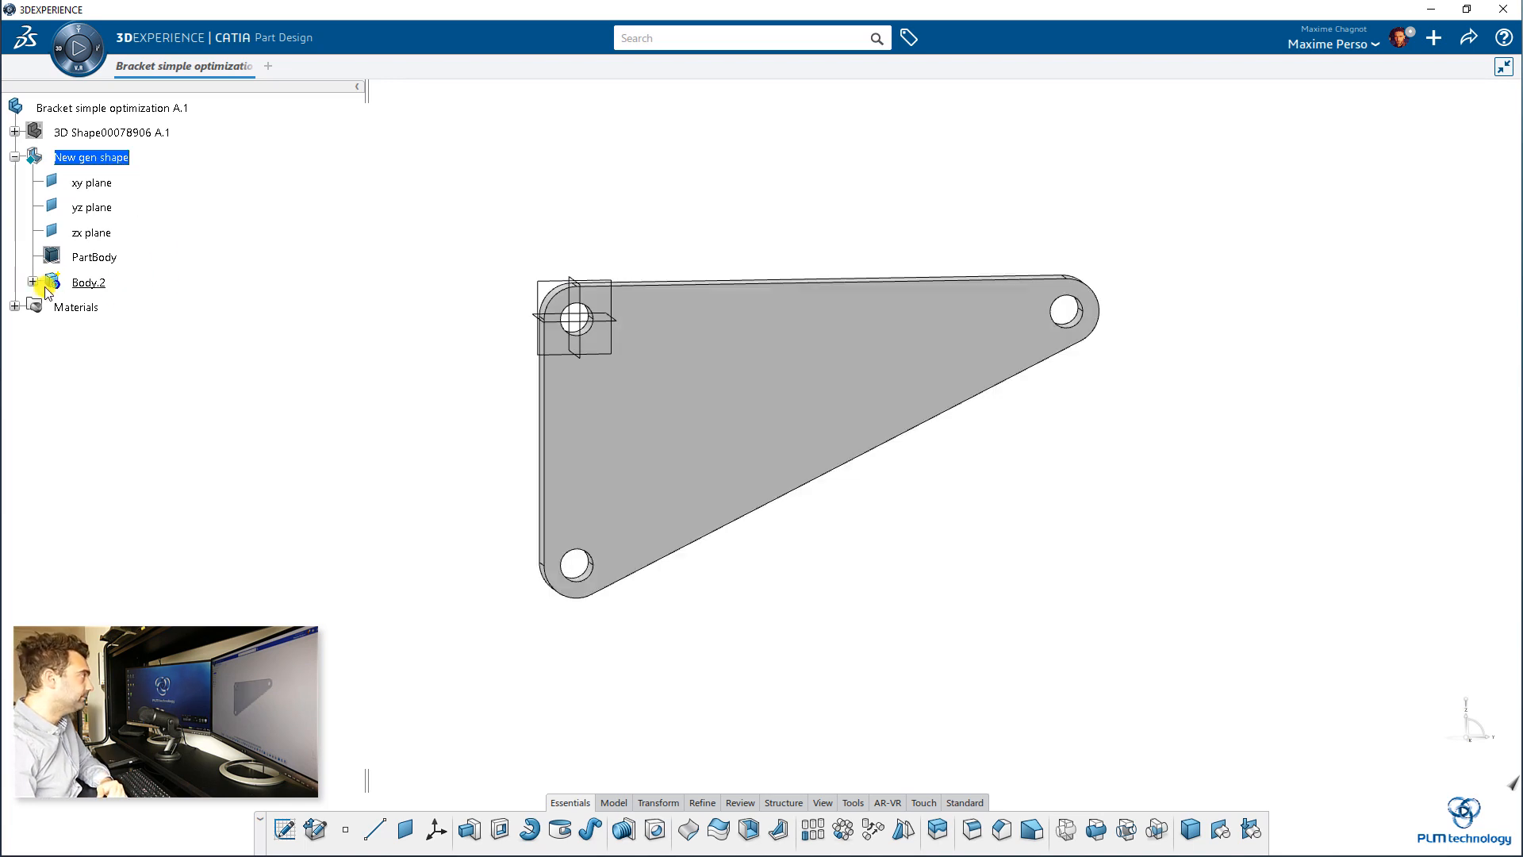
left_click(103, 307)
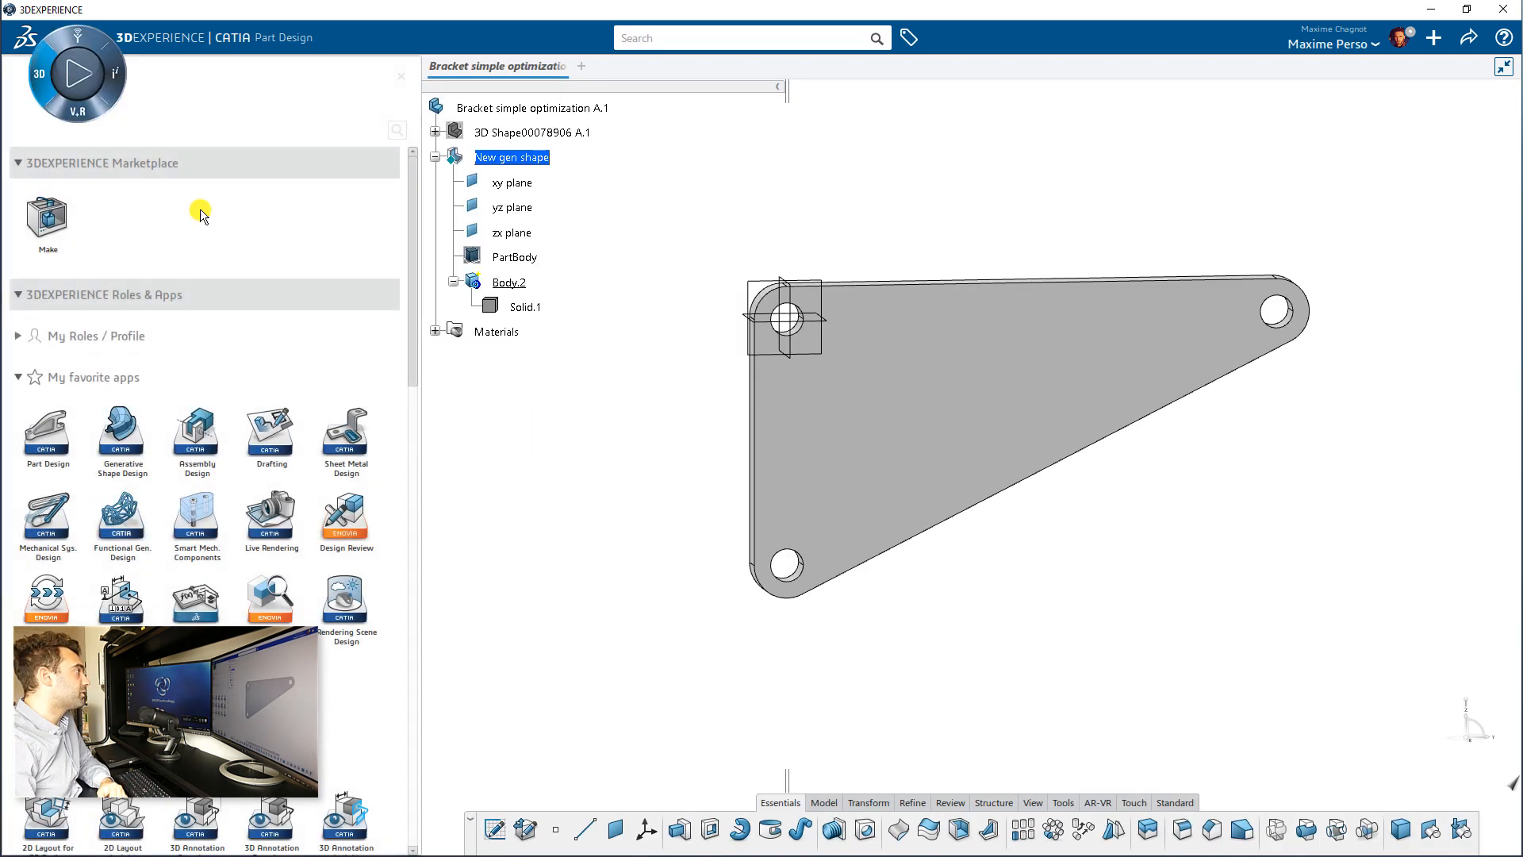
Step: Switch to the Functional Generative Design app and create a design exploration of the bracket named "Sim_Bracket simple optimization"
left_click(59, 46)
left_click(130, 505)
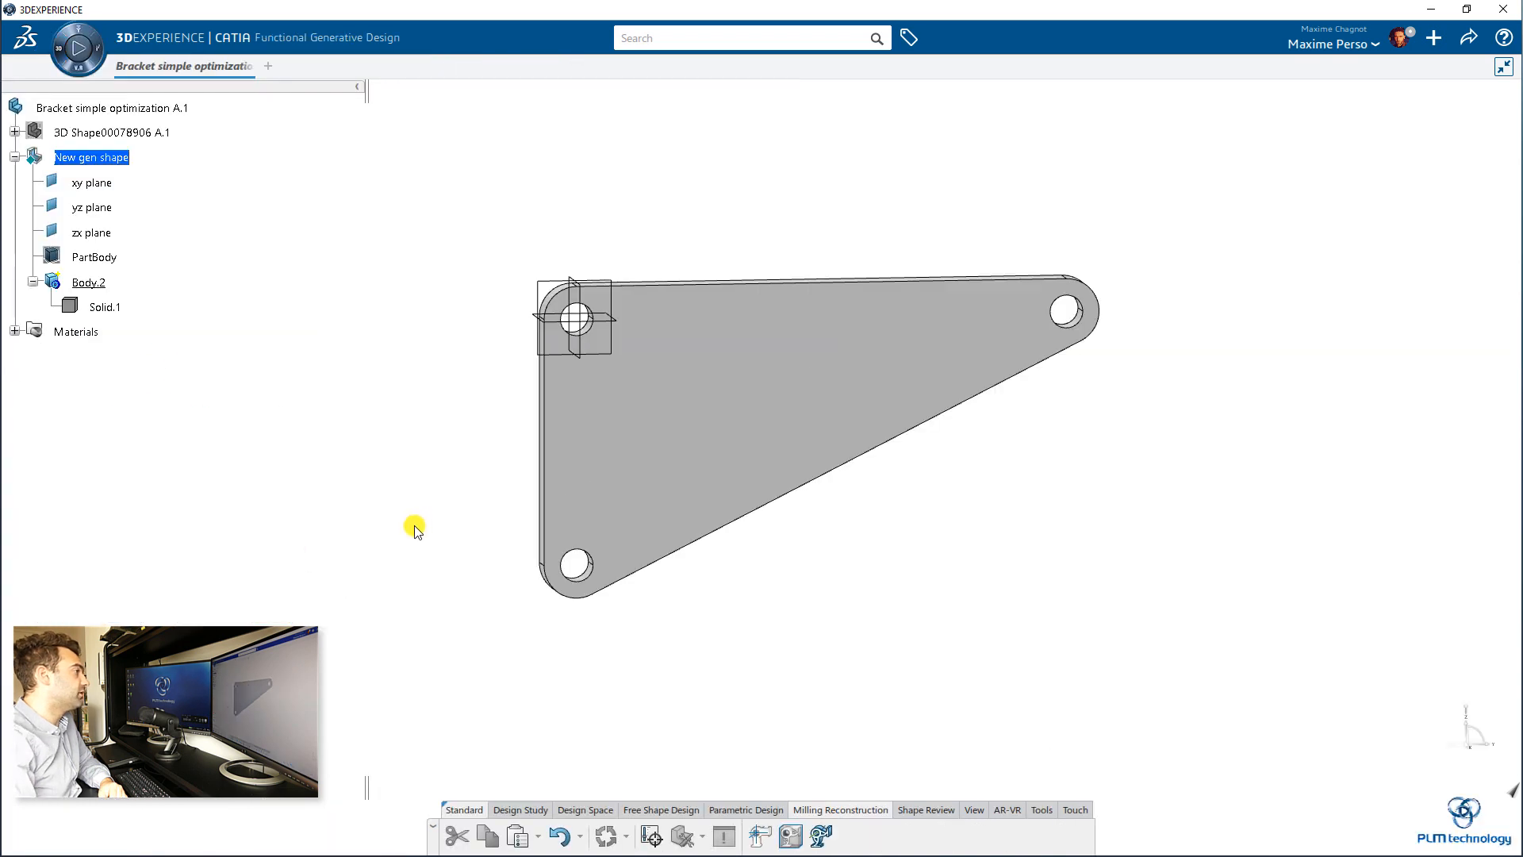
left_click(652, 839)
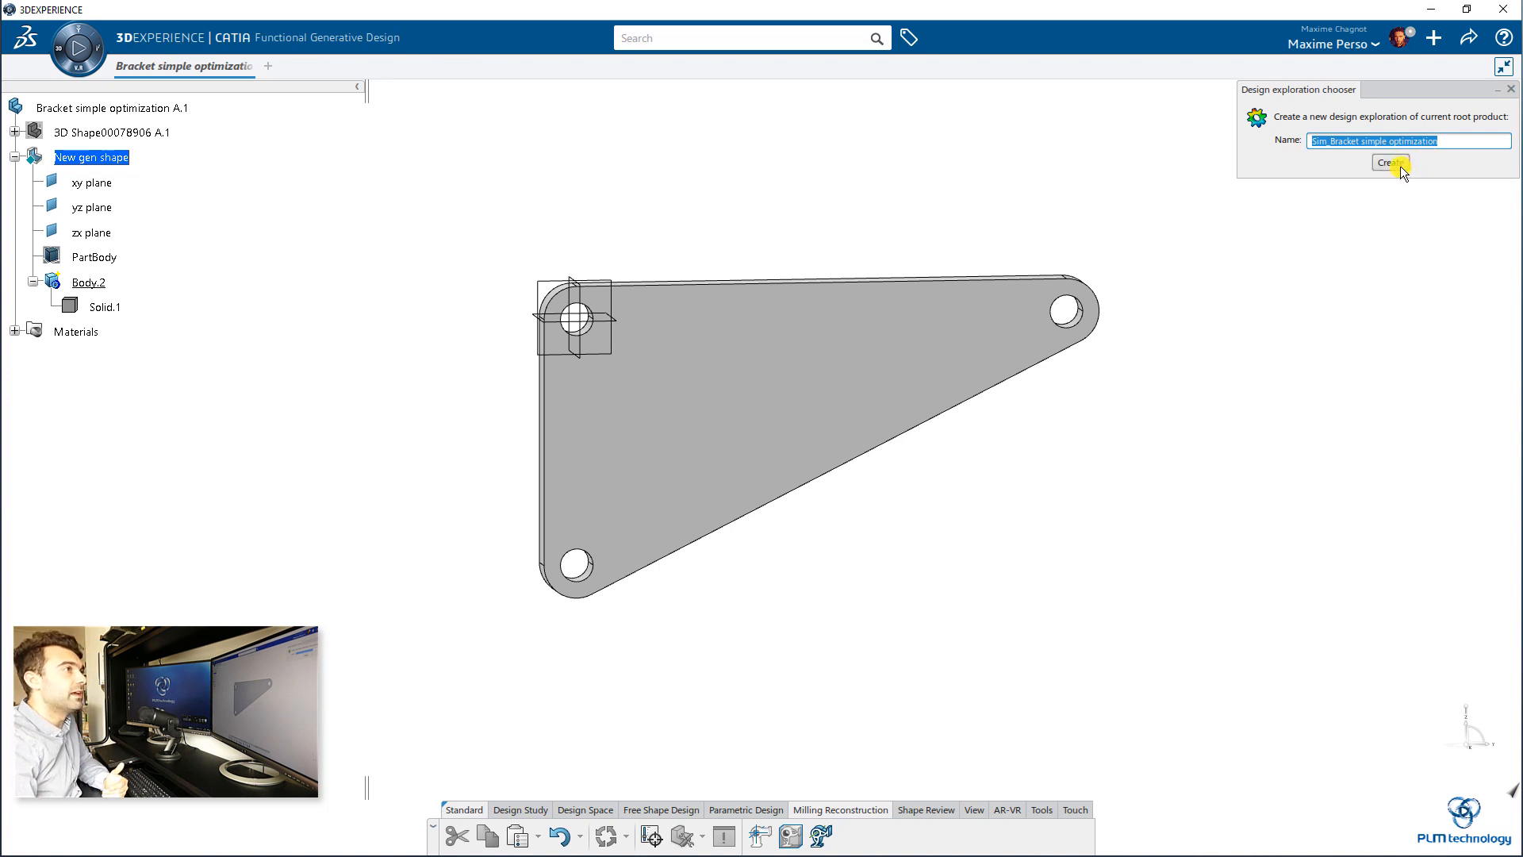
left_click(1401, 165)
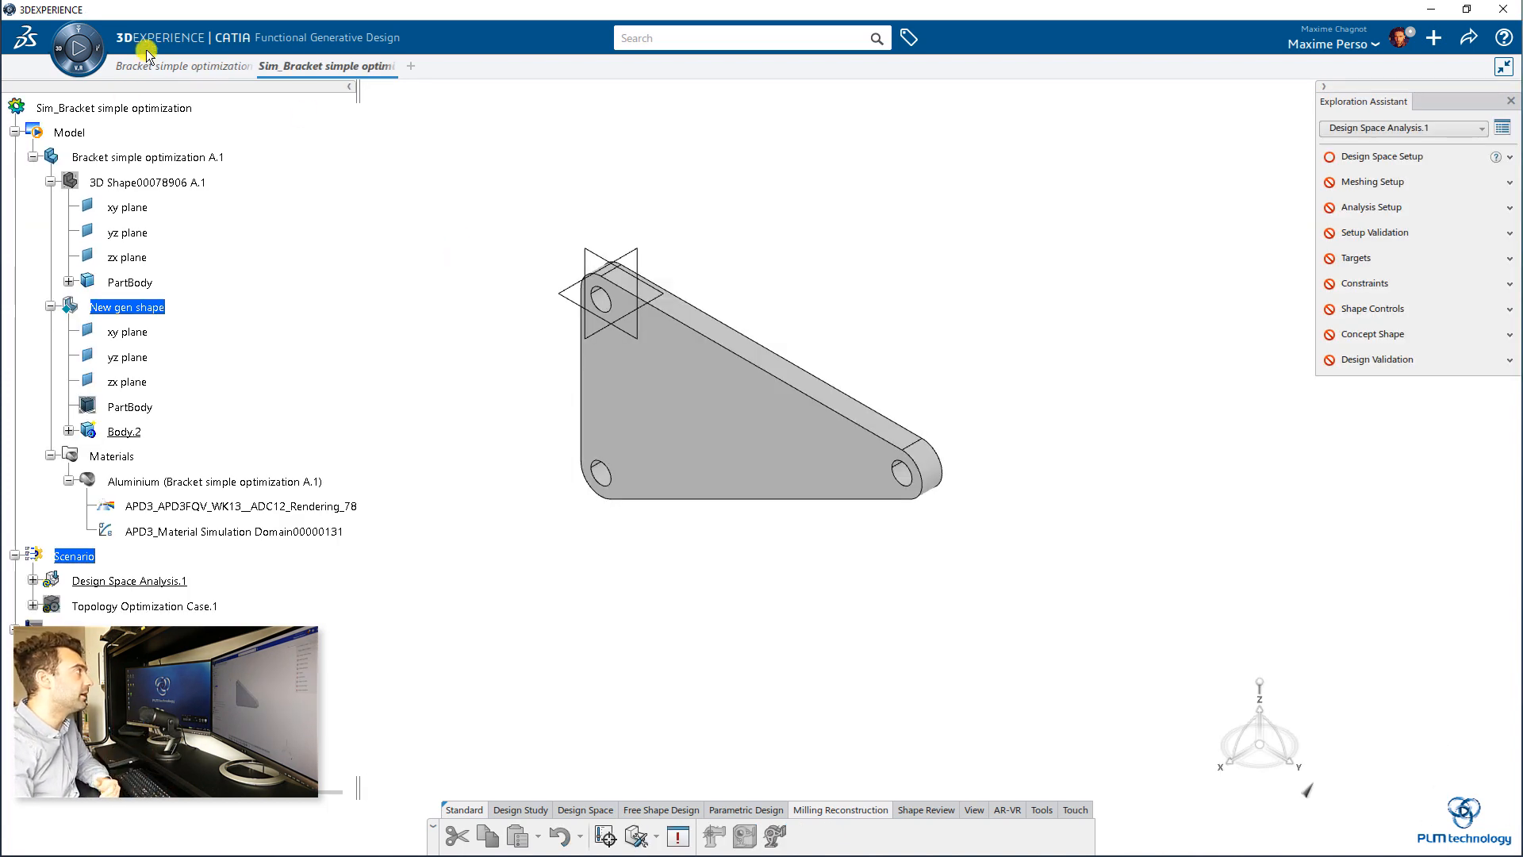
left_click(14, 131)
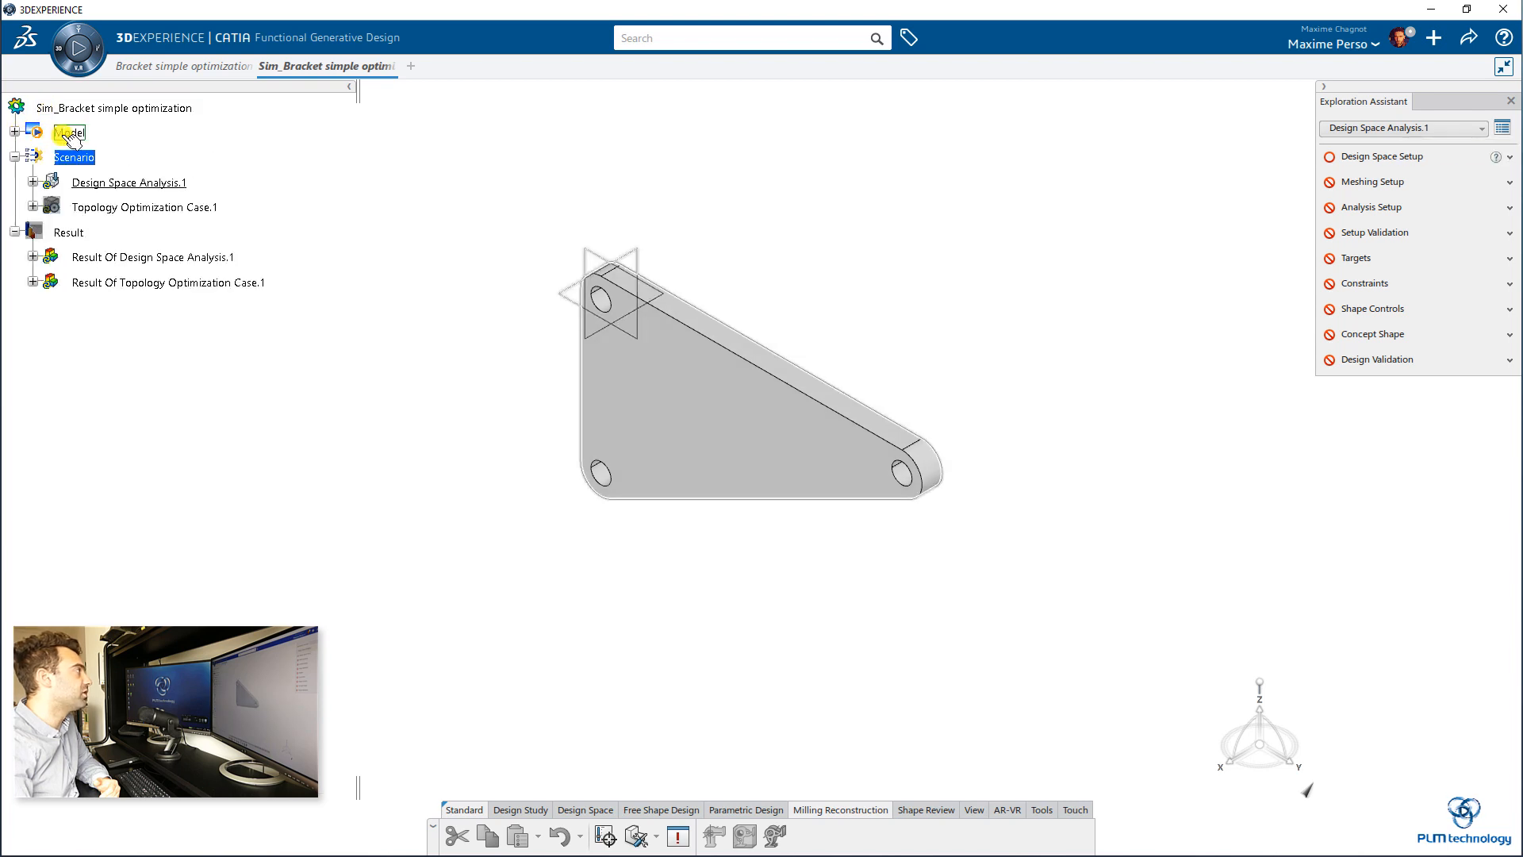
left_click(14, 132)
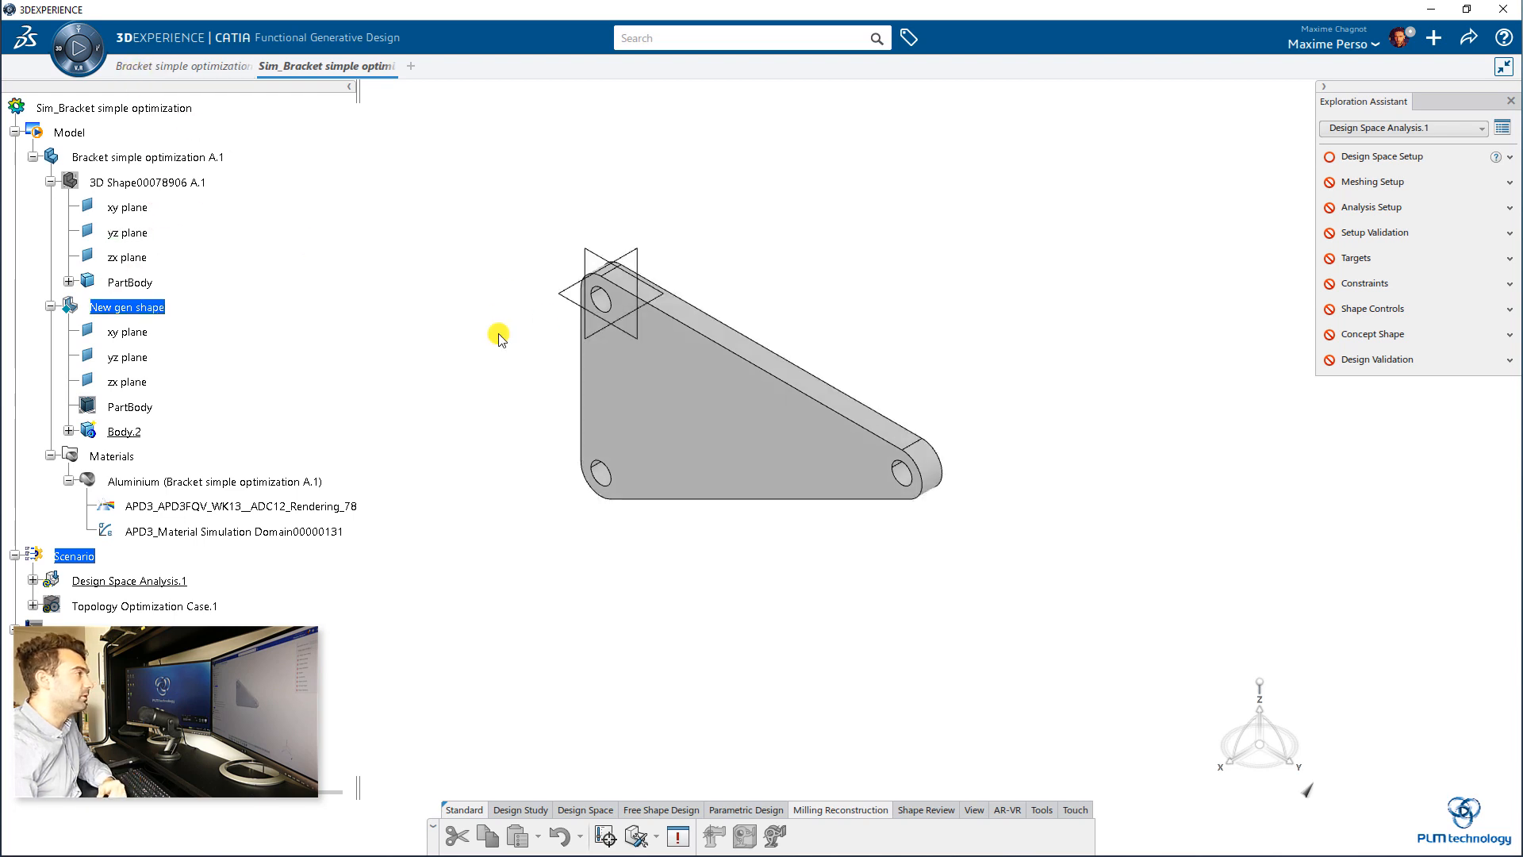
middle_click_drag(644, 490, 781, 452)
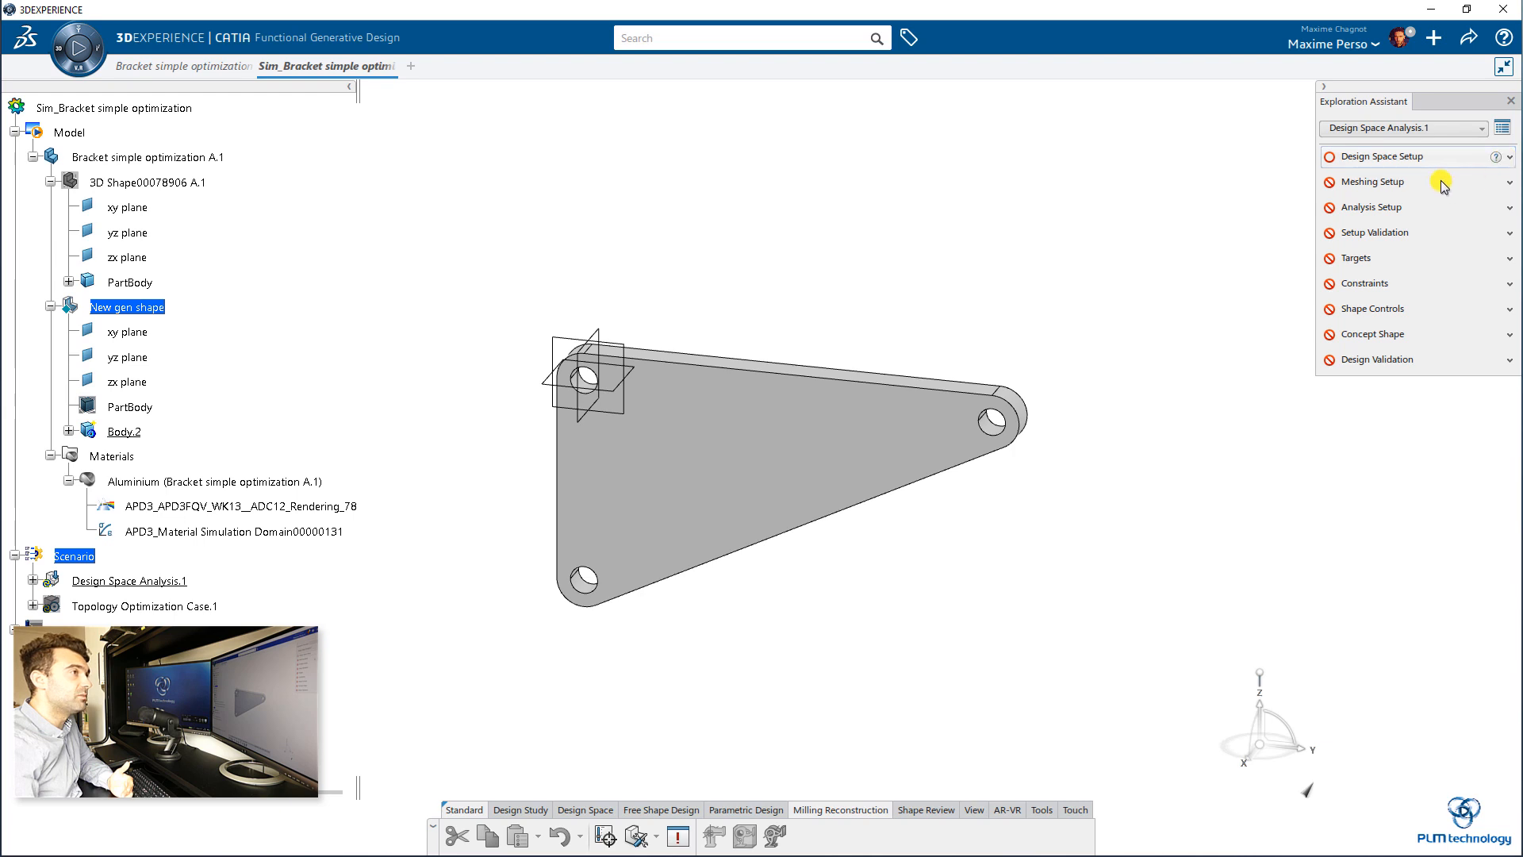
Step: Try to exclude the original shape's PartBody from the simulation context in the Design Space definition
left_click(1424, 157)
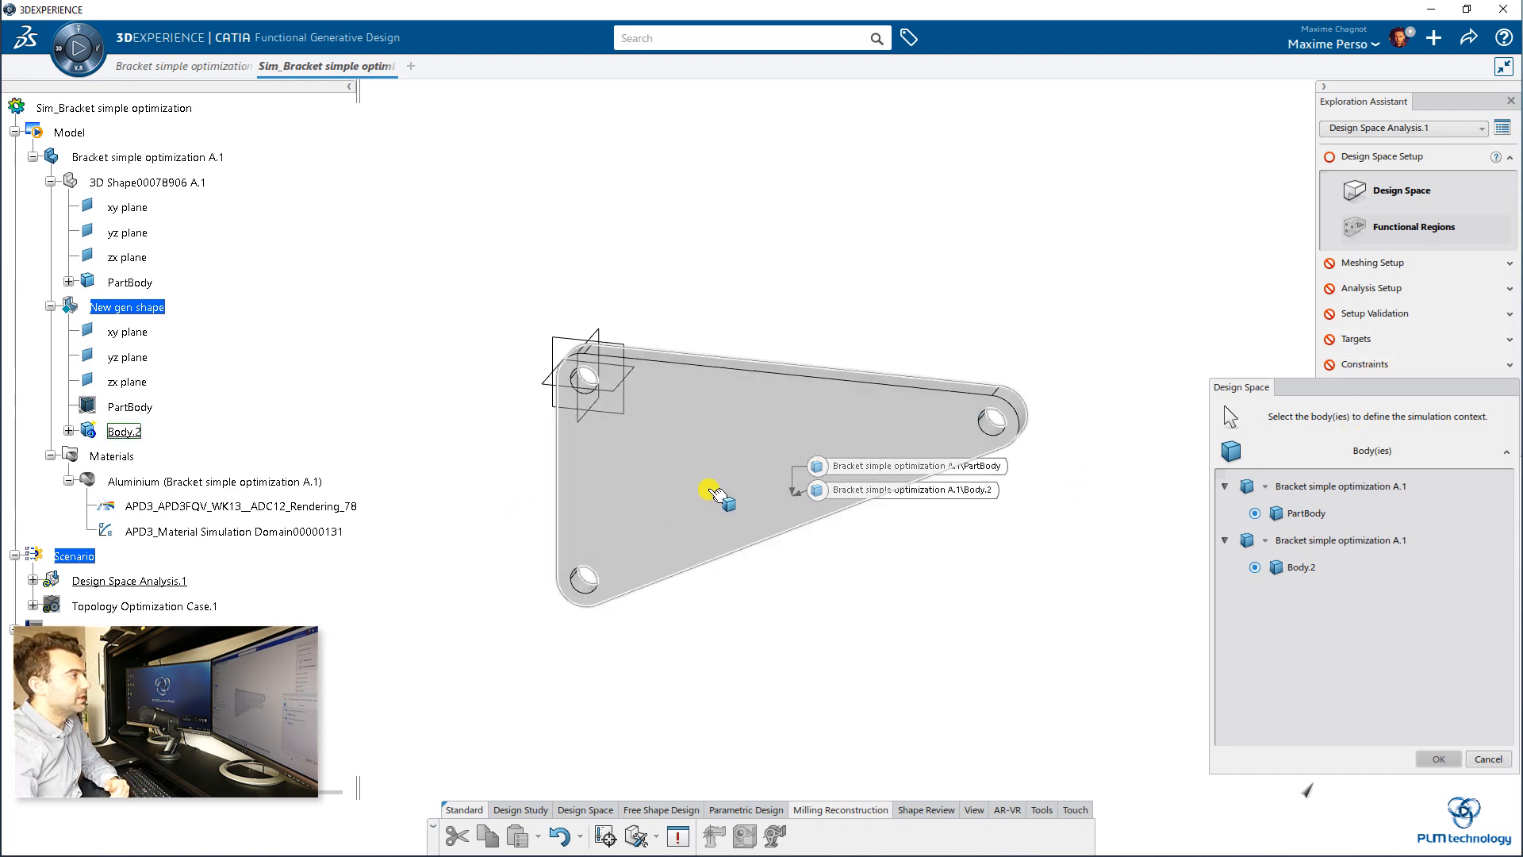
left_click(1264, 487)
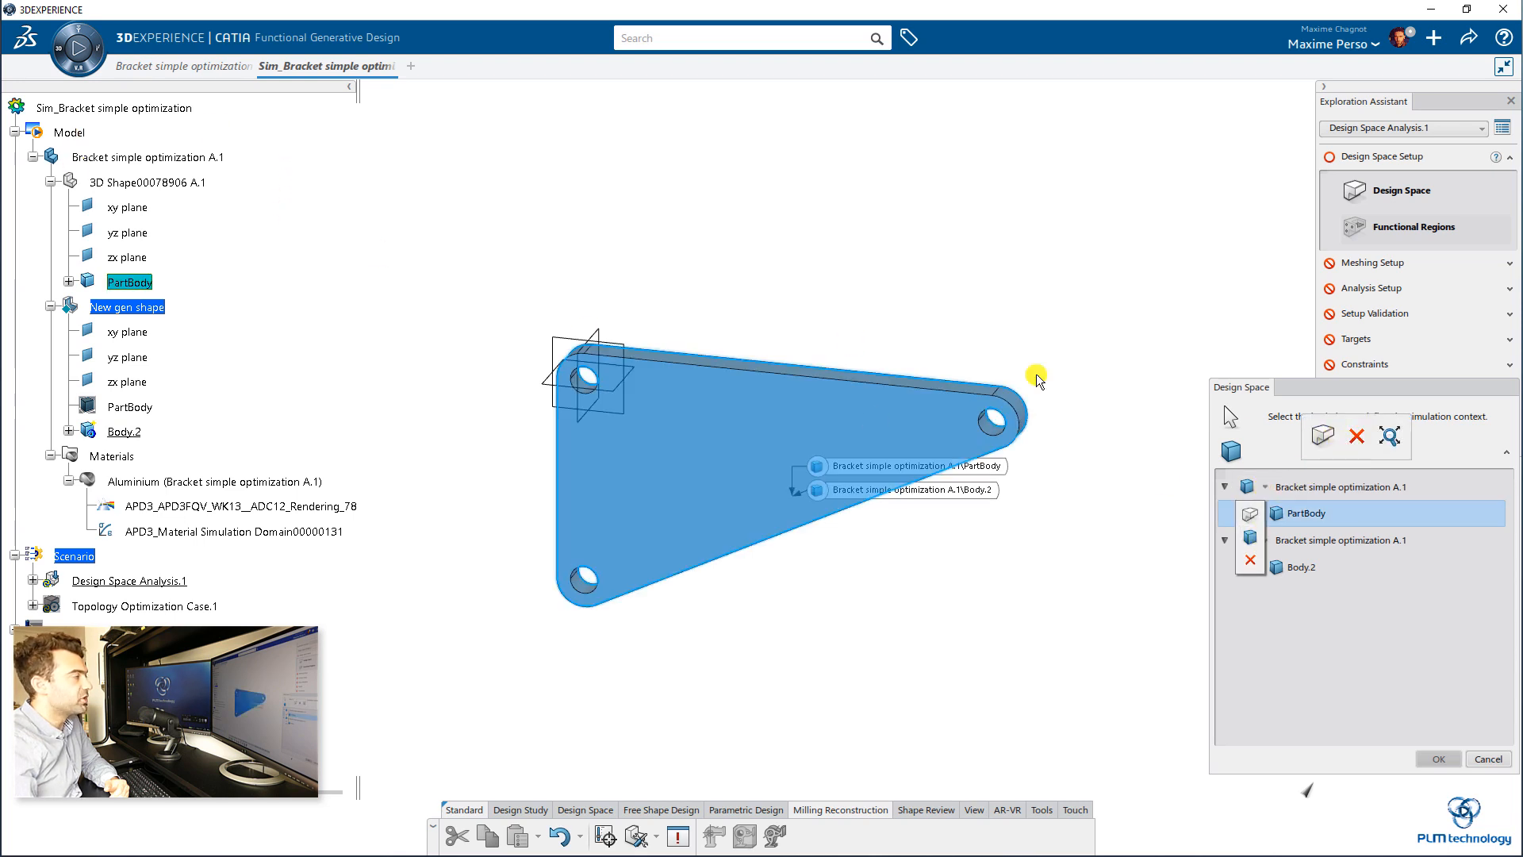
left_click(1356, 435)
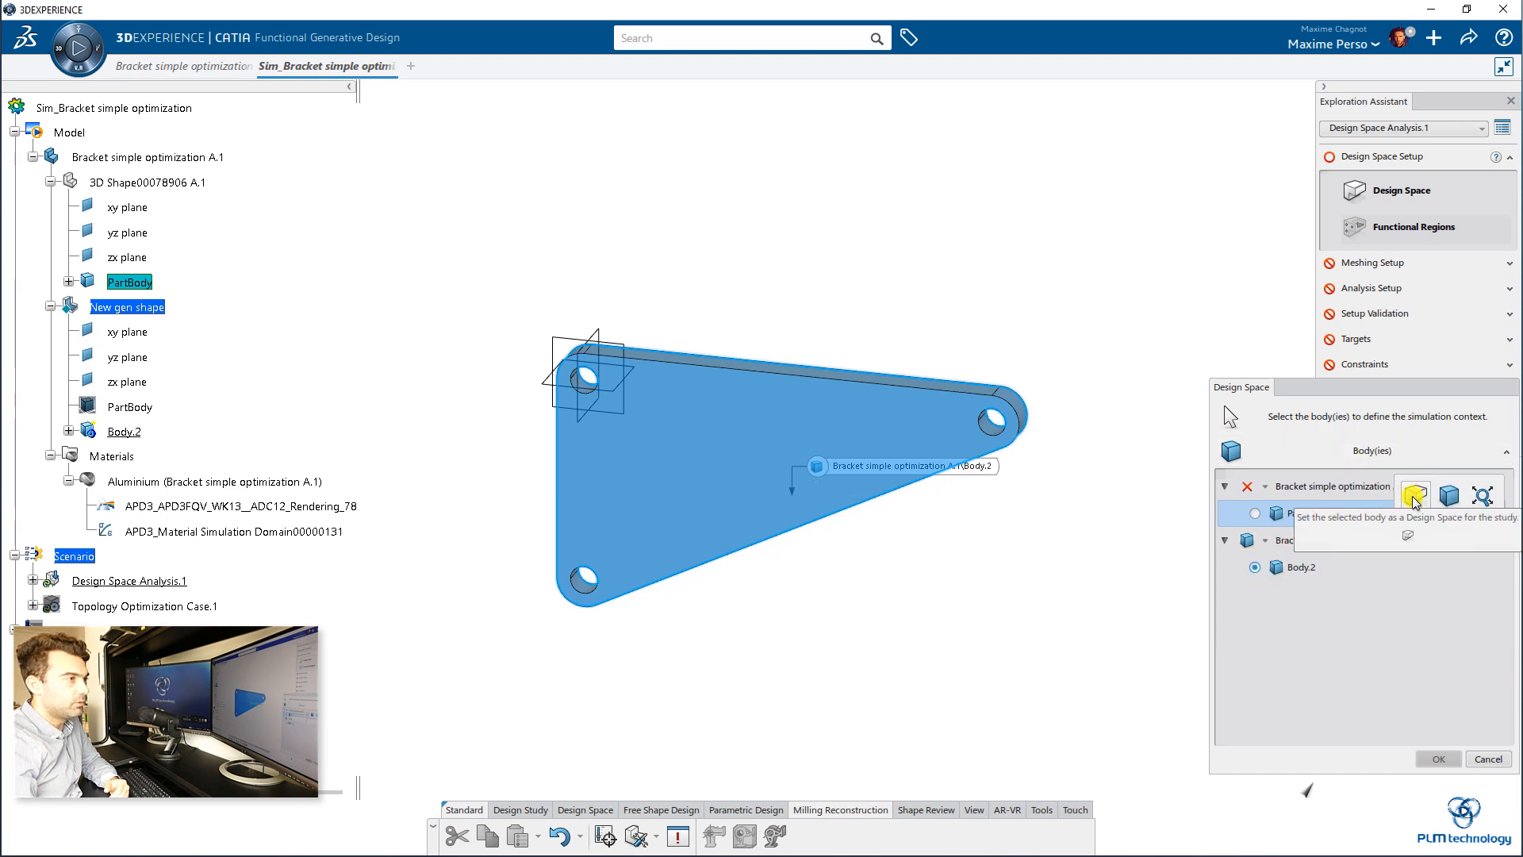
left_click(1454, 759)
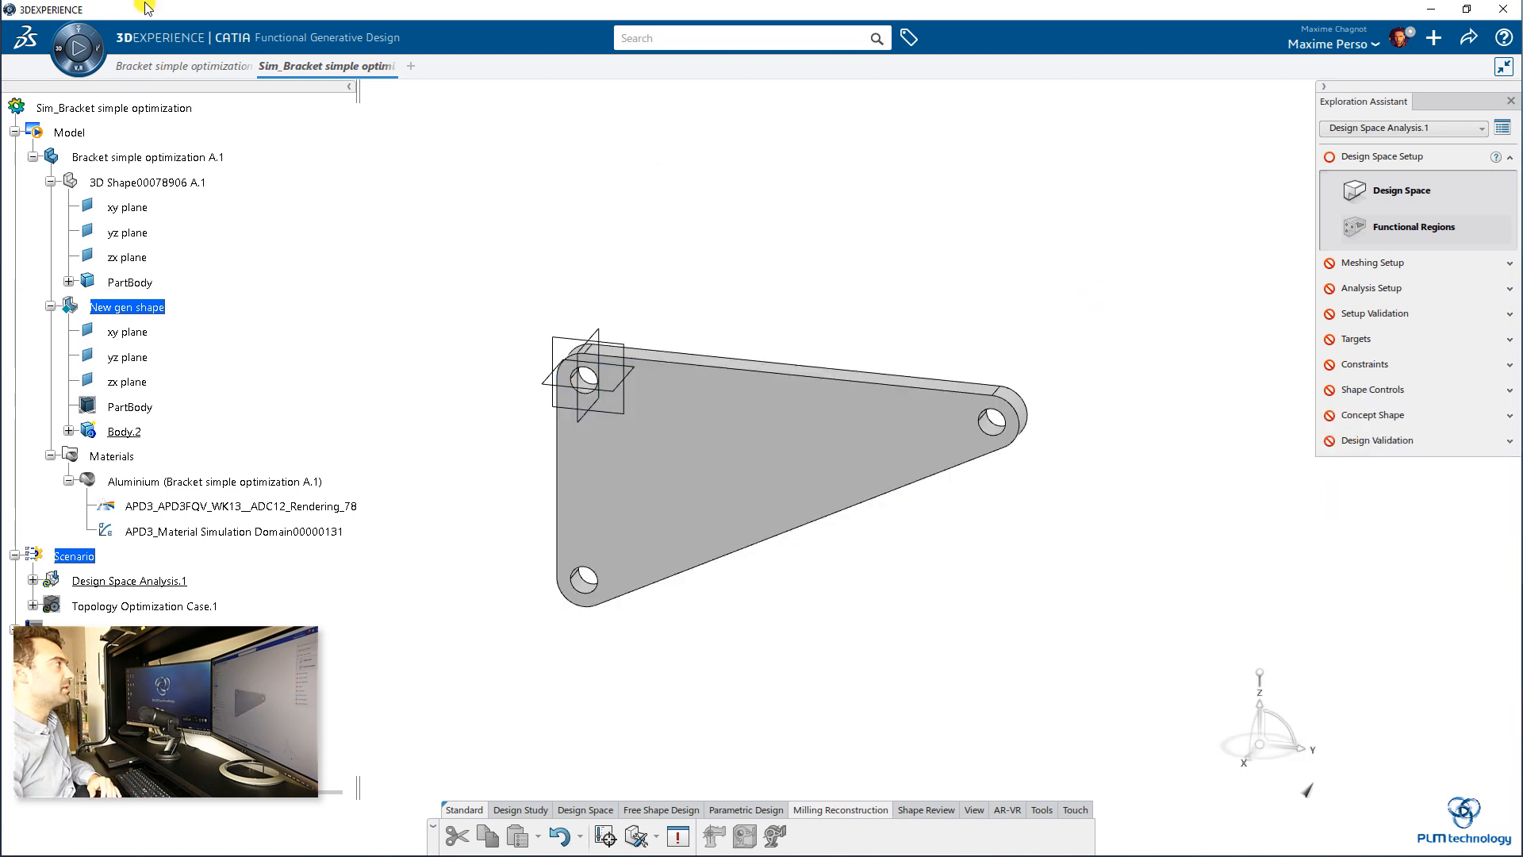
Step: Return to the Bracket simple optimization part to model the design space geometry
left_click(143, 65)
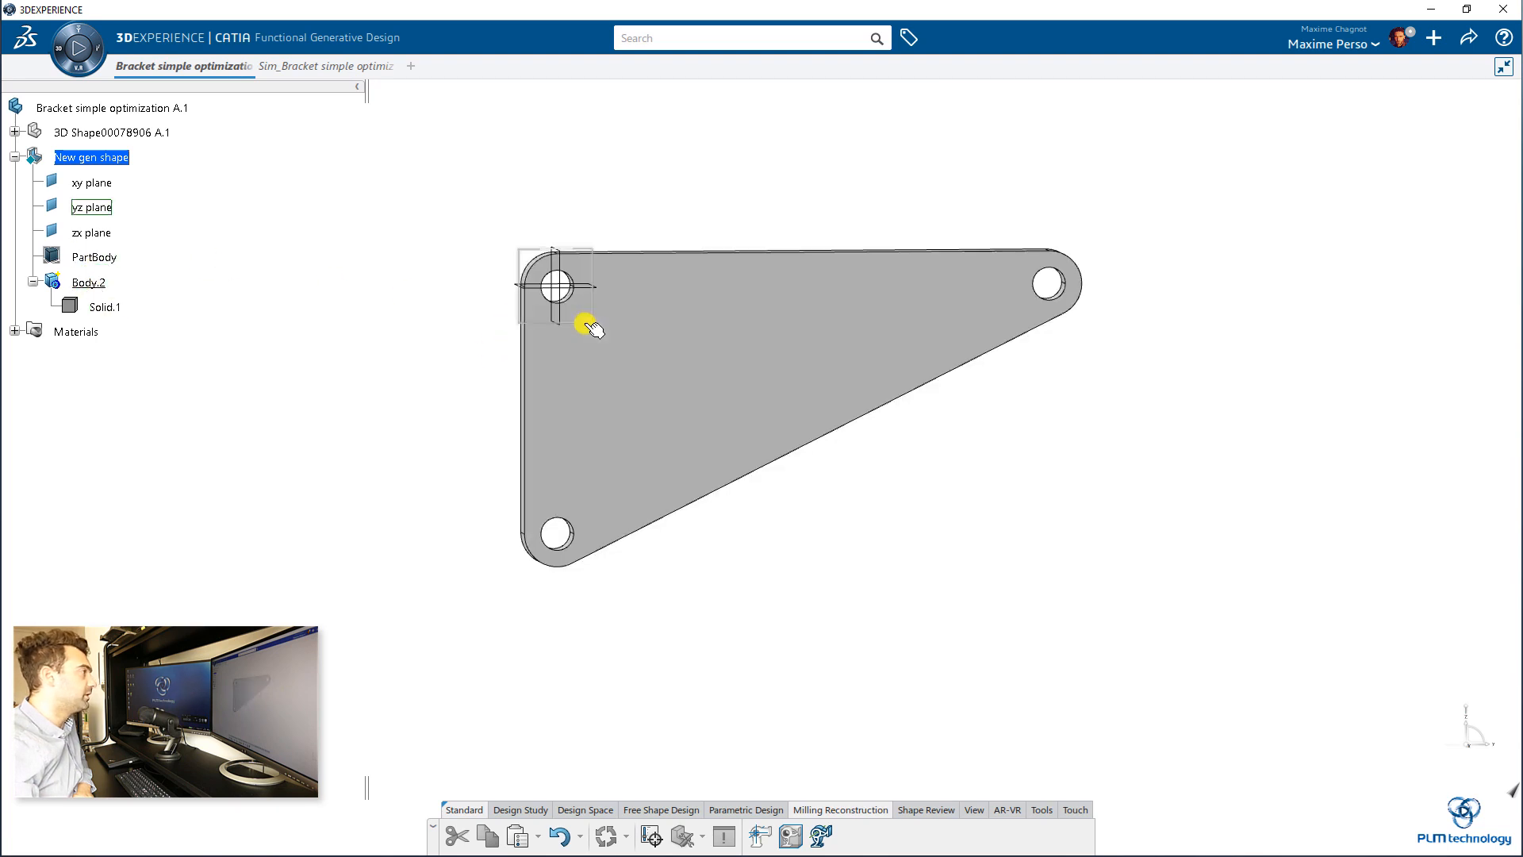
Step: Sketch a rectangle enclosing the bracket on New gen shape's yz plane, with its first corner at about H -50 mm, V 70 mm
left_click(591, 325)
left_click(693, 269)
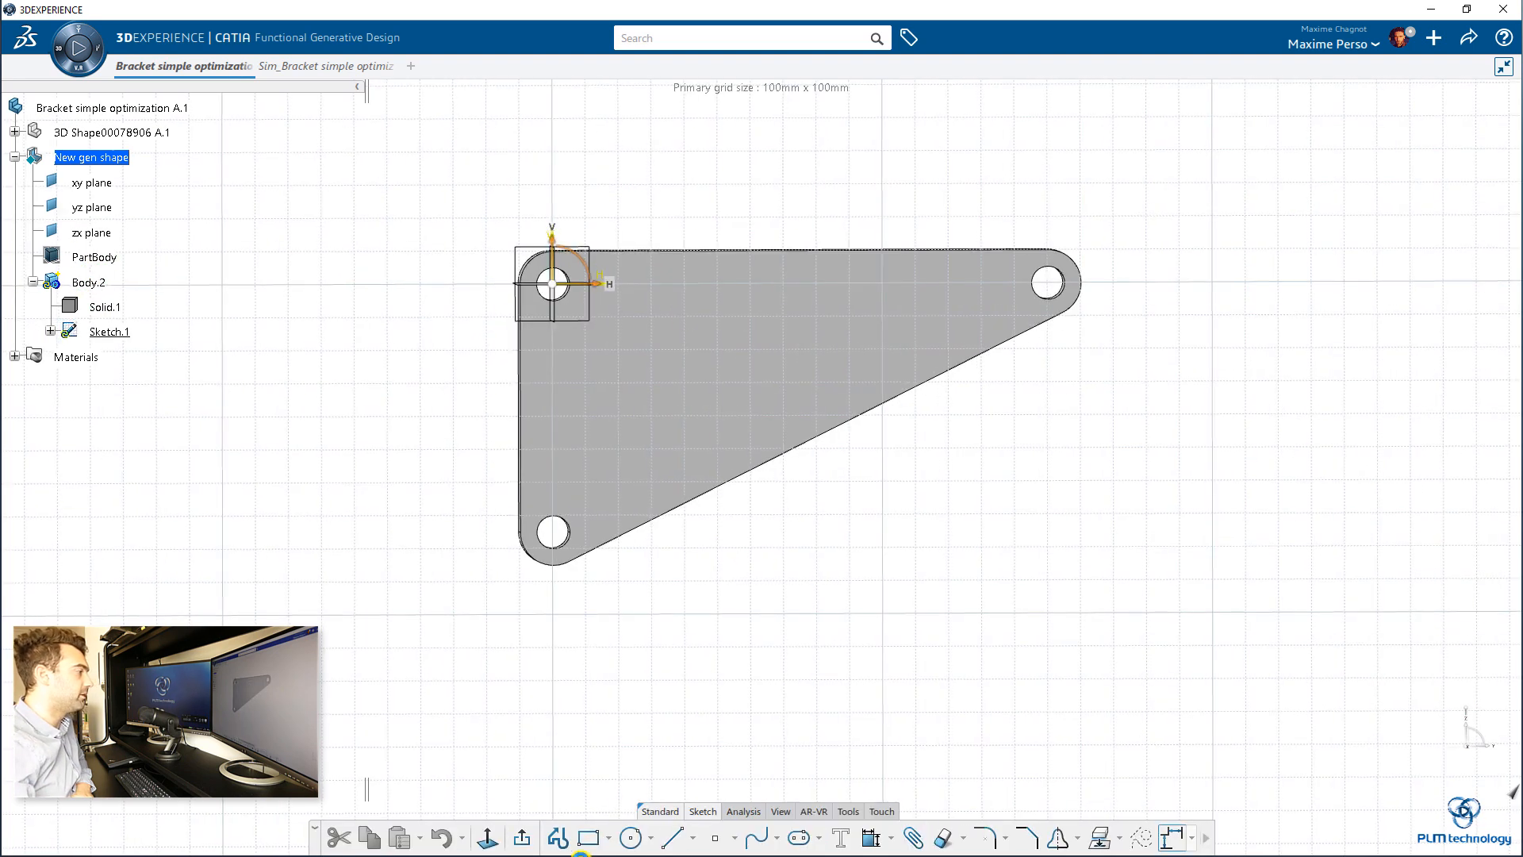
left_click(587, 838)
scroll(609, 364, "down", 3)
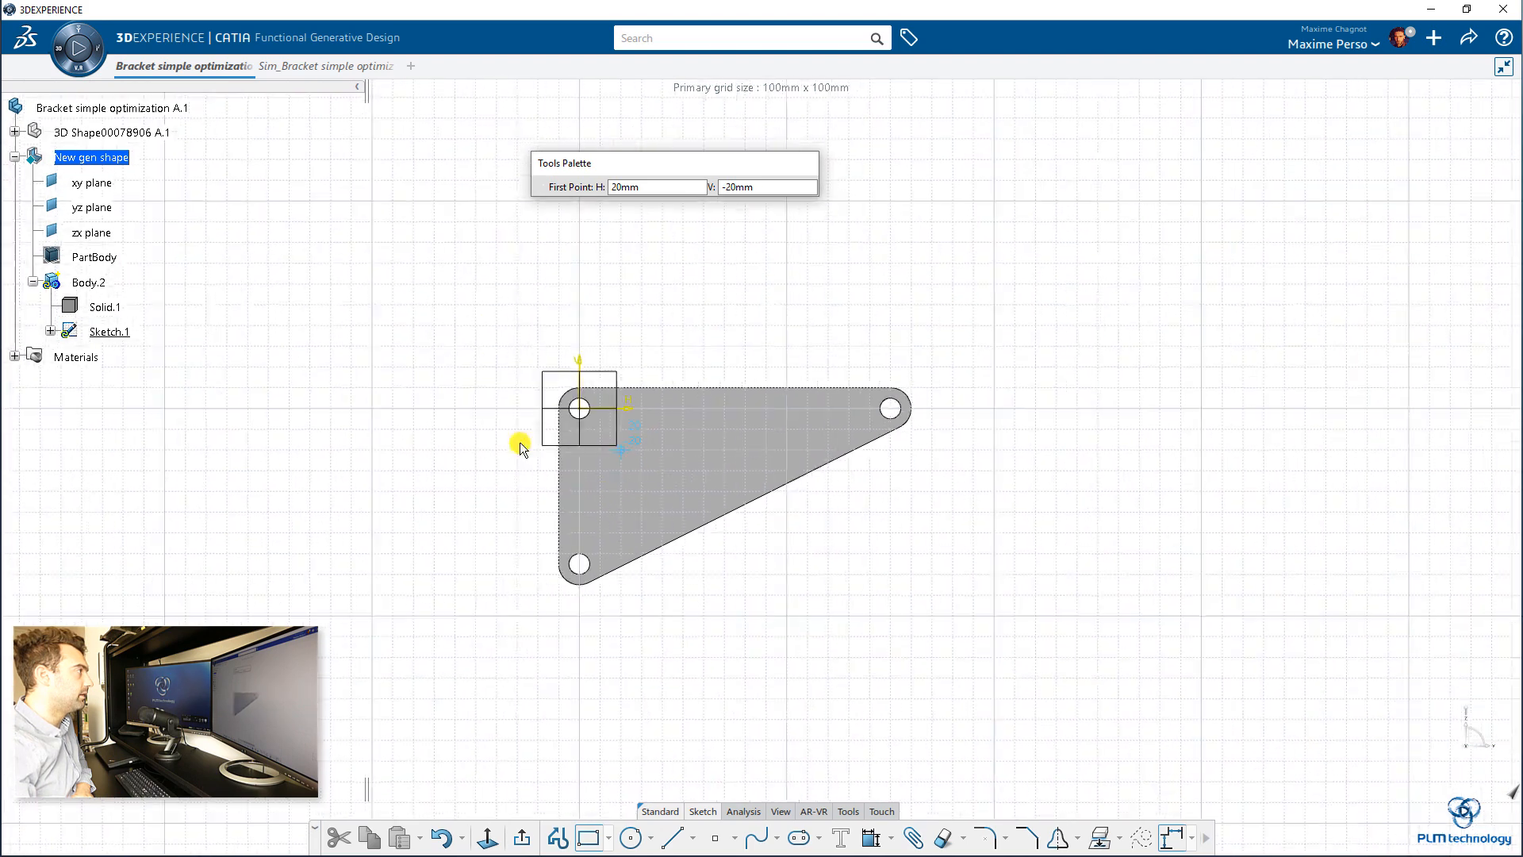
left_click(476, 262)
left_click(1014, 698)
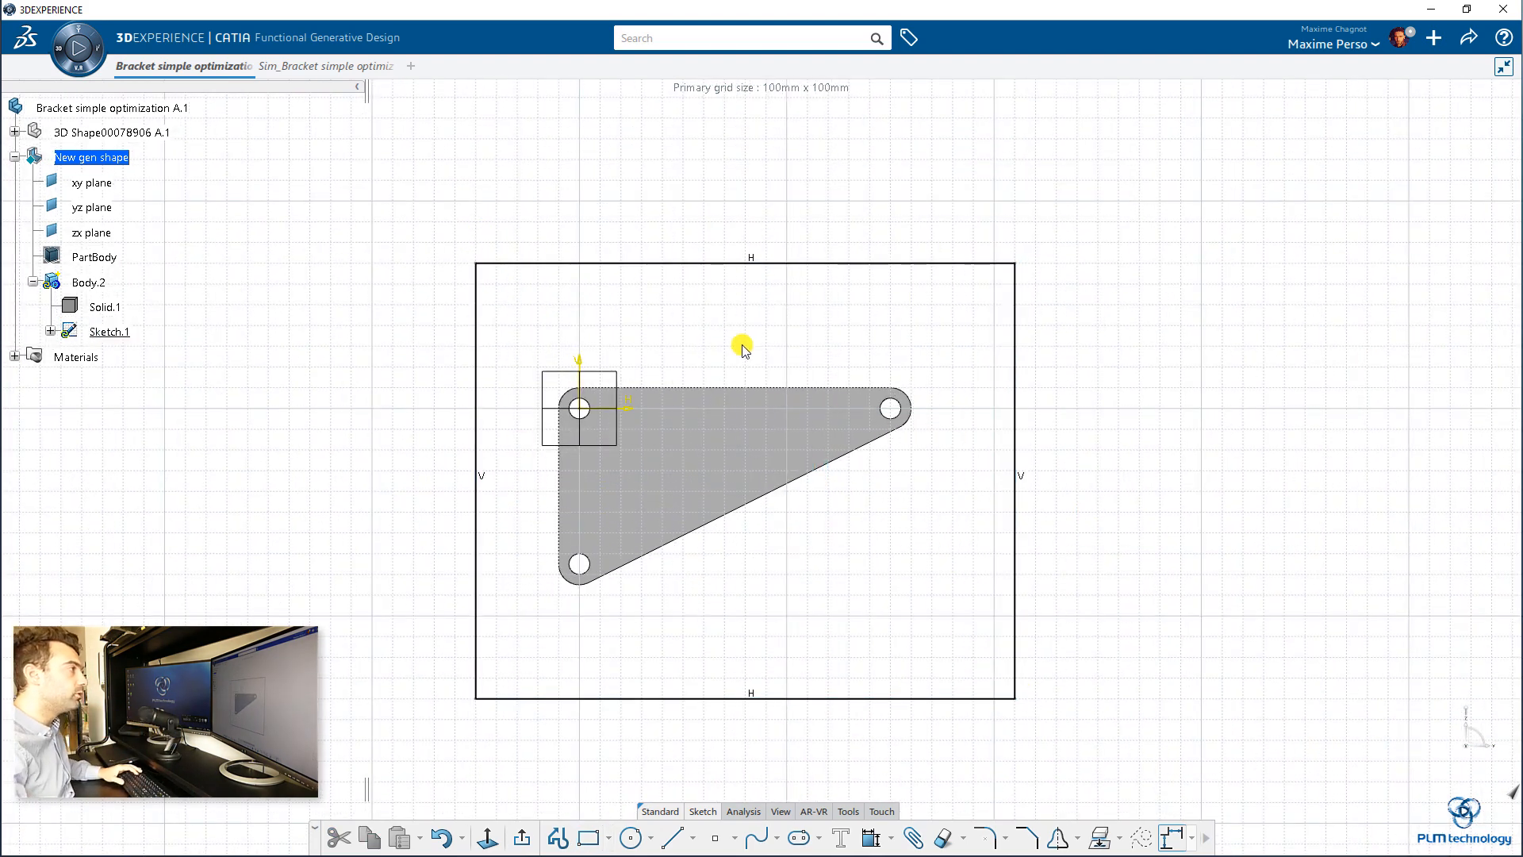
Step: Dimension the rectangle's top edge from the horizontal plane through the upper-left hole, without keeping the link to the selected object
left_click(629, 262)
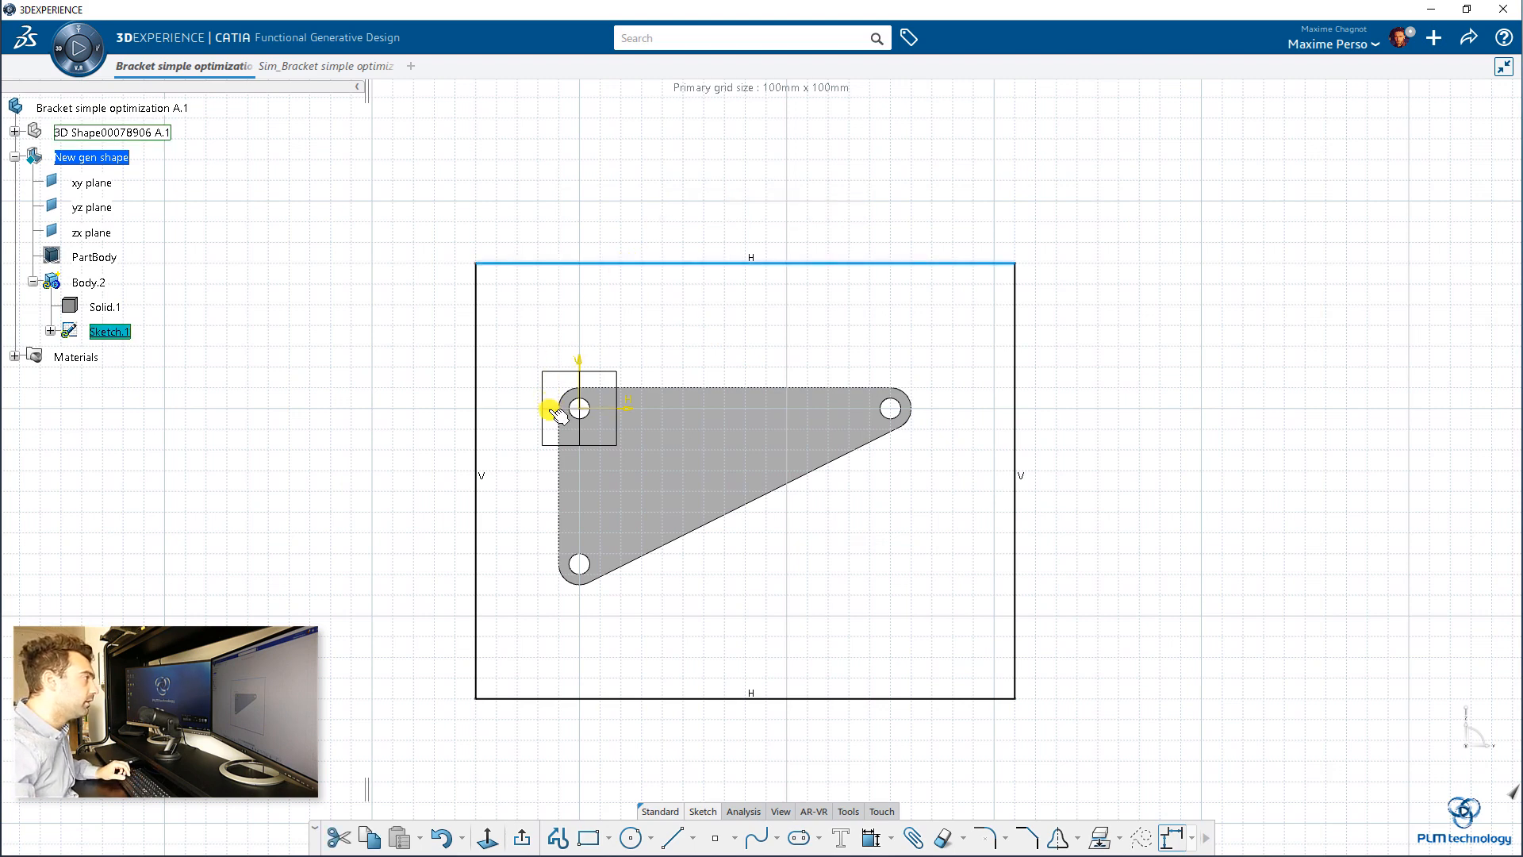
left_click(695, 356)
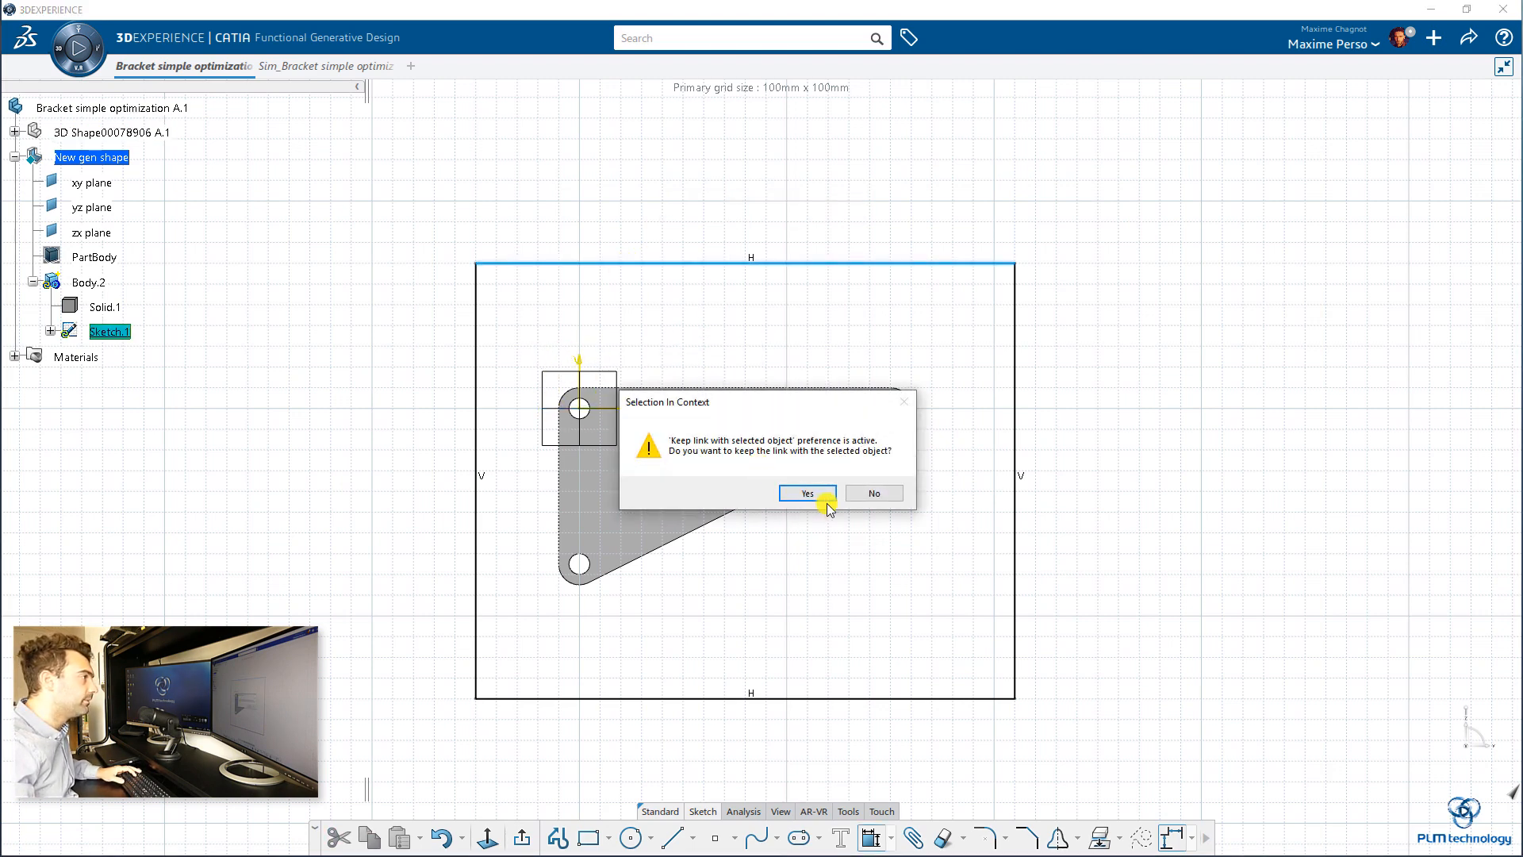
left_click(873, 492)
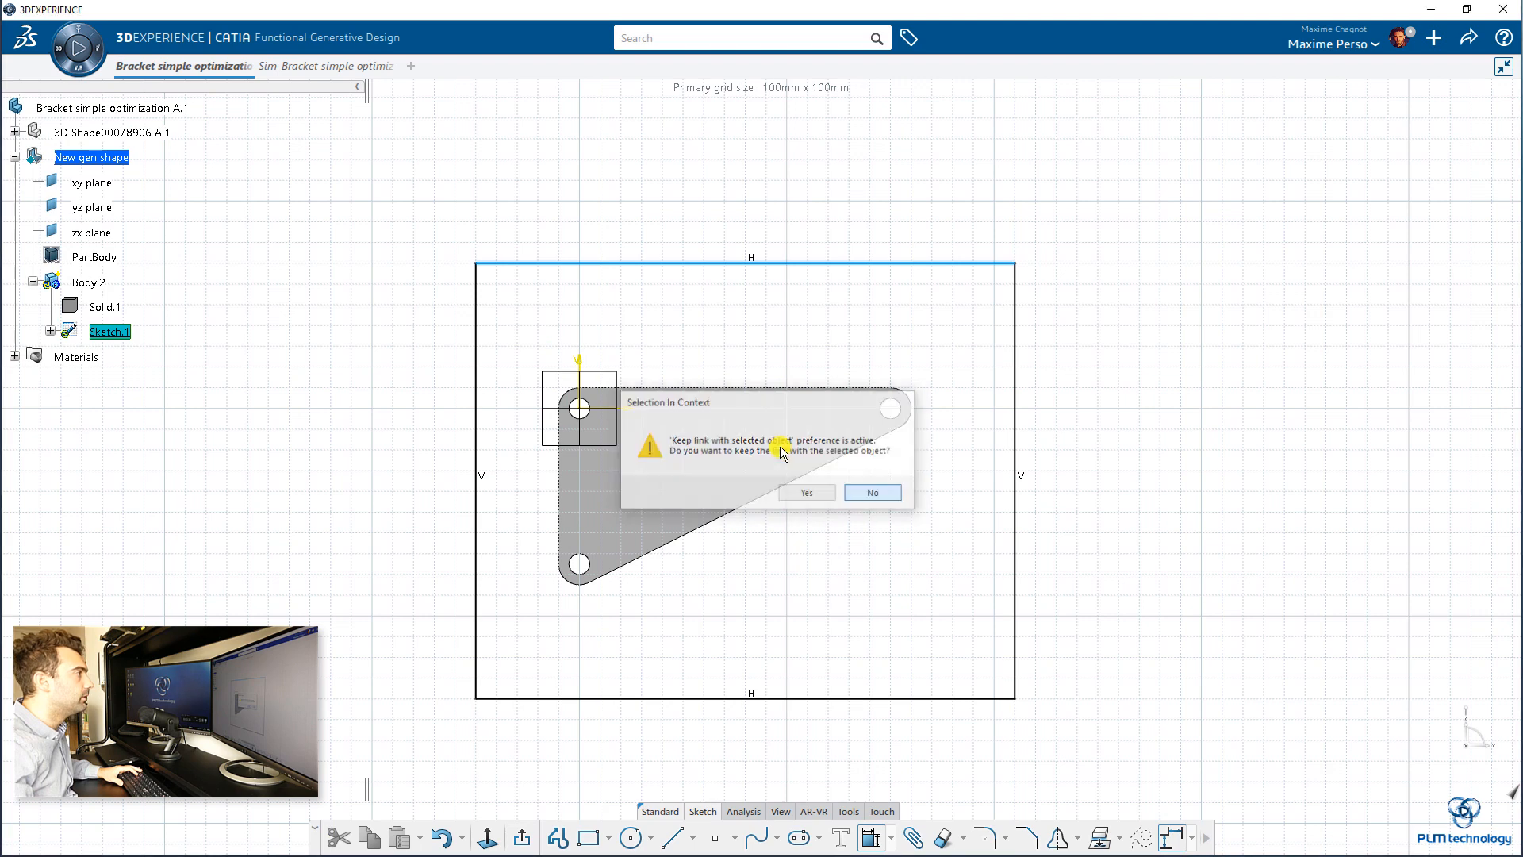
key("Return")
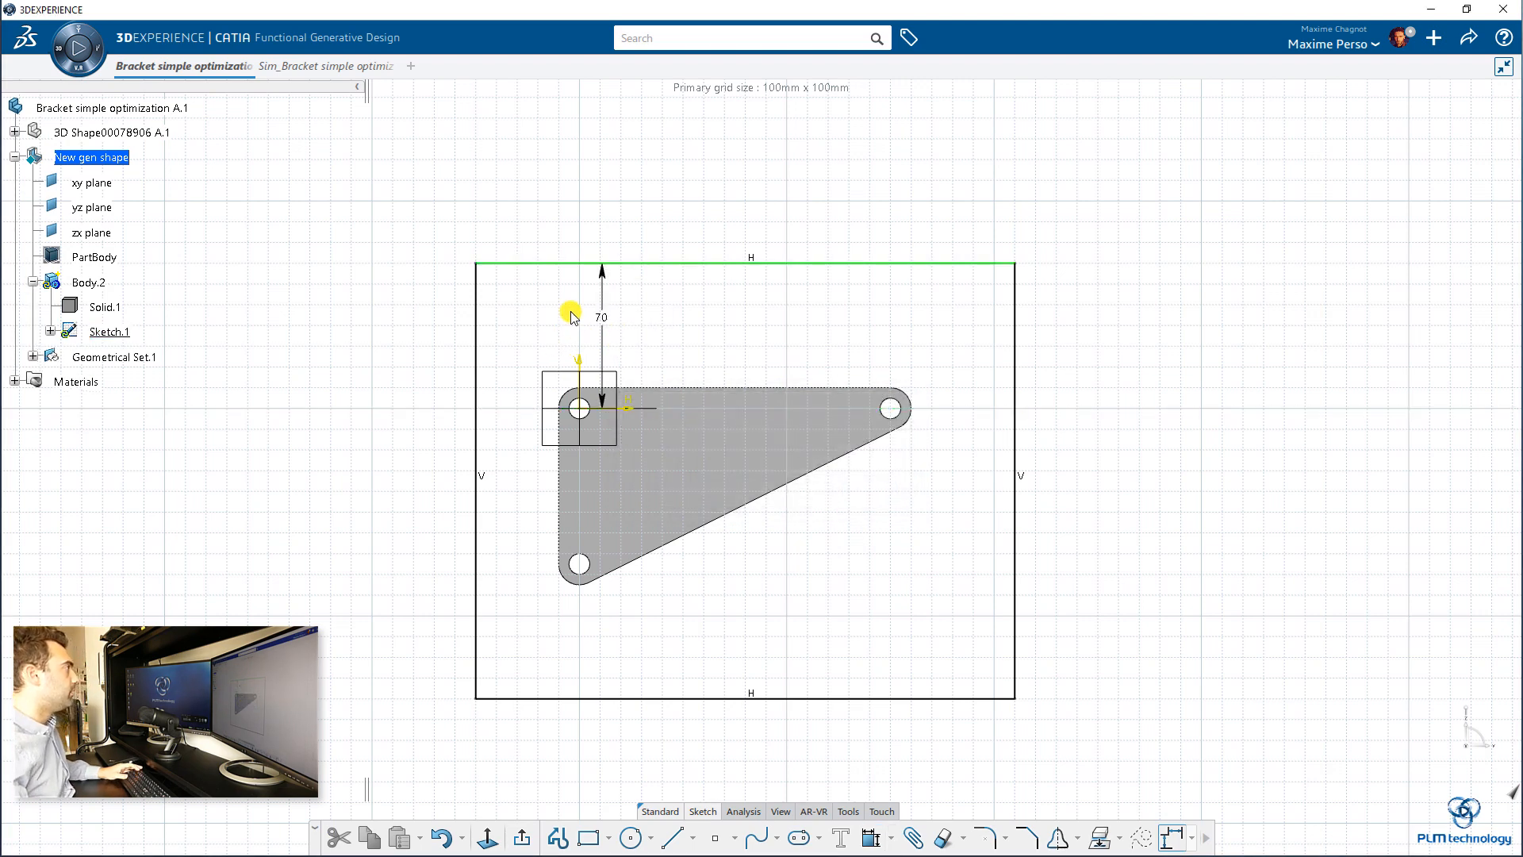
Step: Hide the original 3D shape so only New gen shape can be used as reference geometry
left_click(169, 133)
right_click(170, 134)
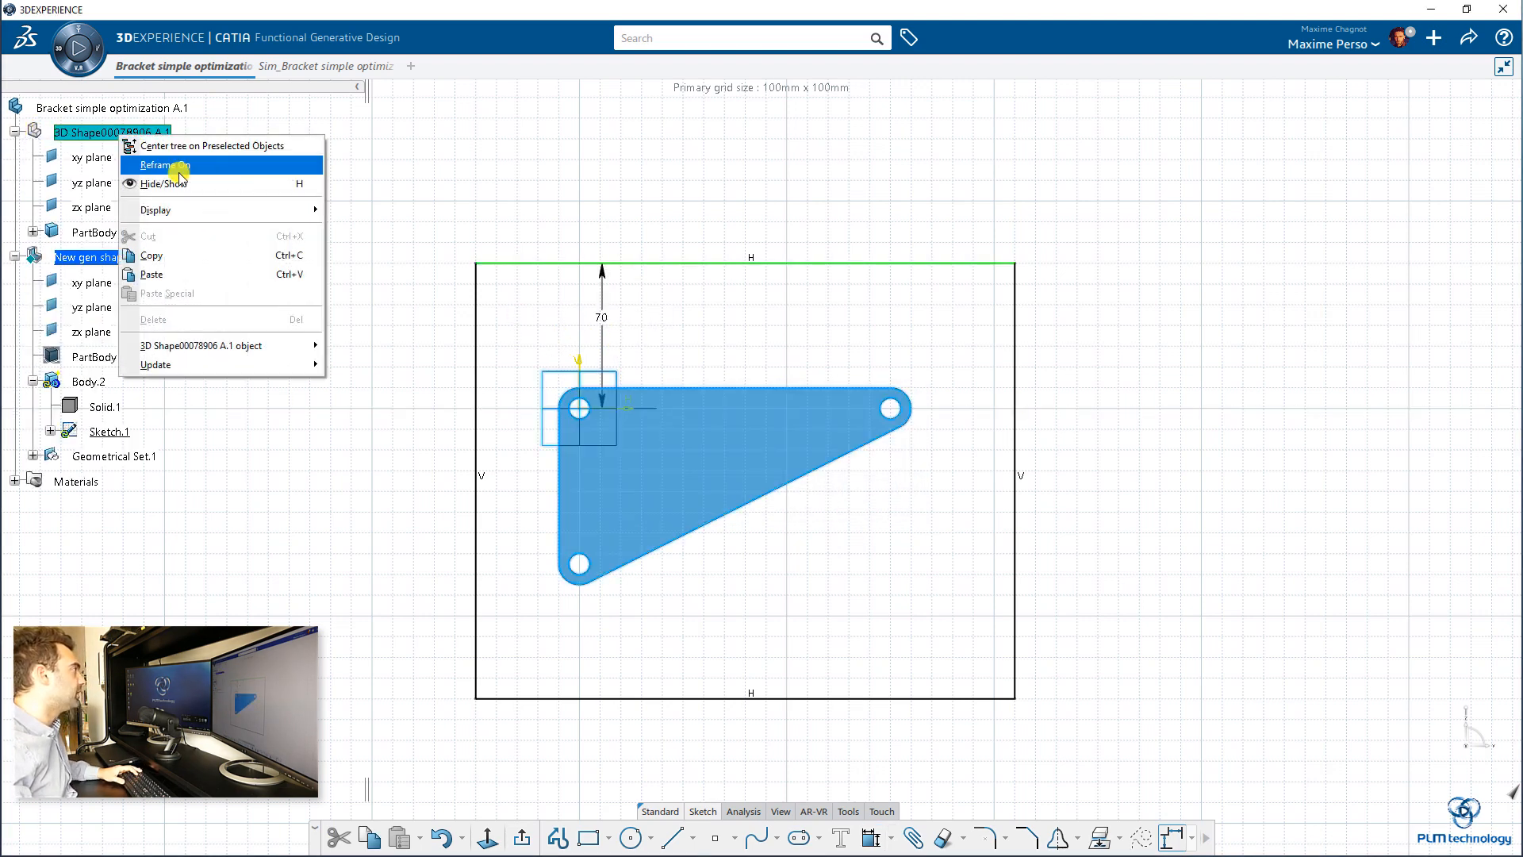
left_click(171, 183)
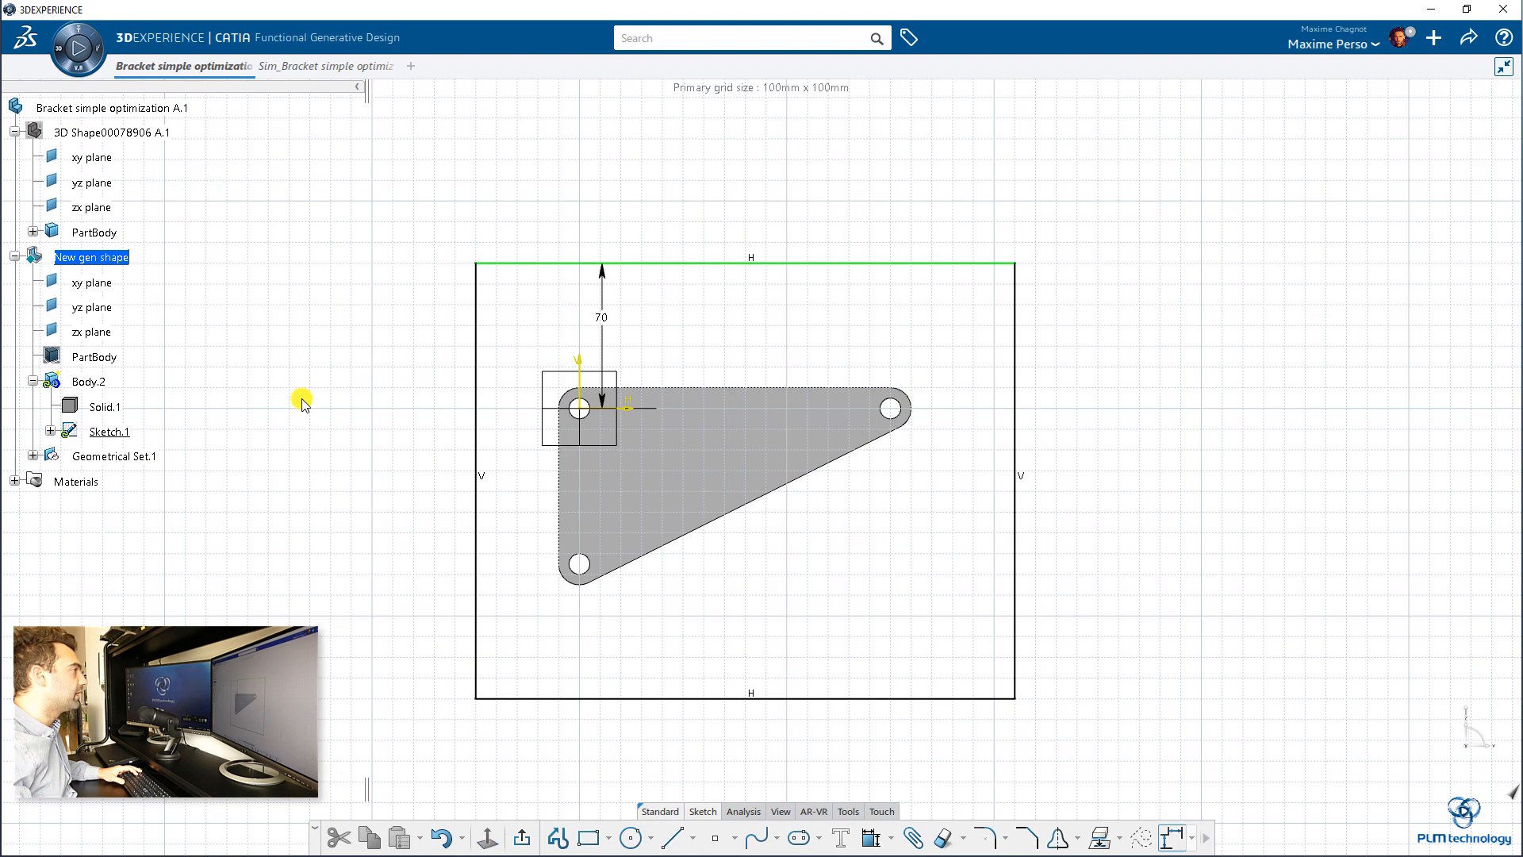
Step: Abandon the new profile, leave the sketch and delete the rectangle sketch from Body.2
left_click(556, 836)
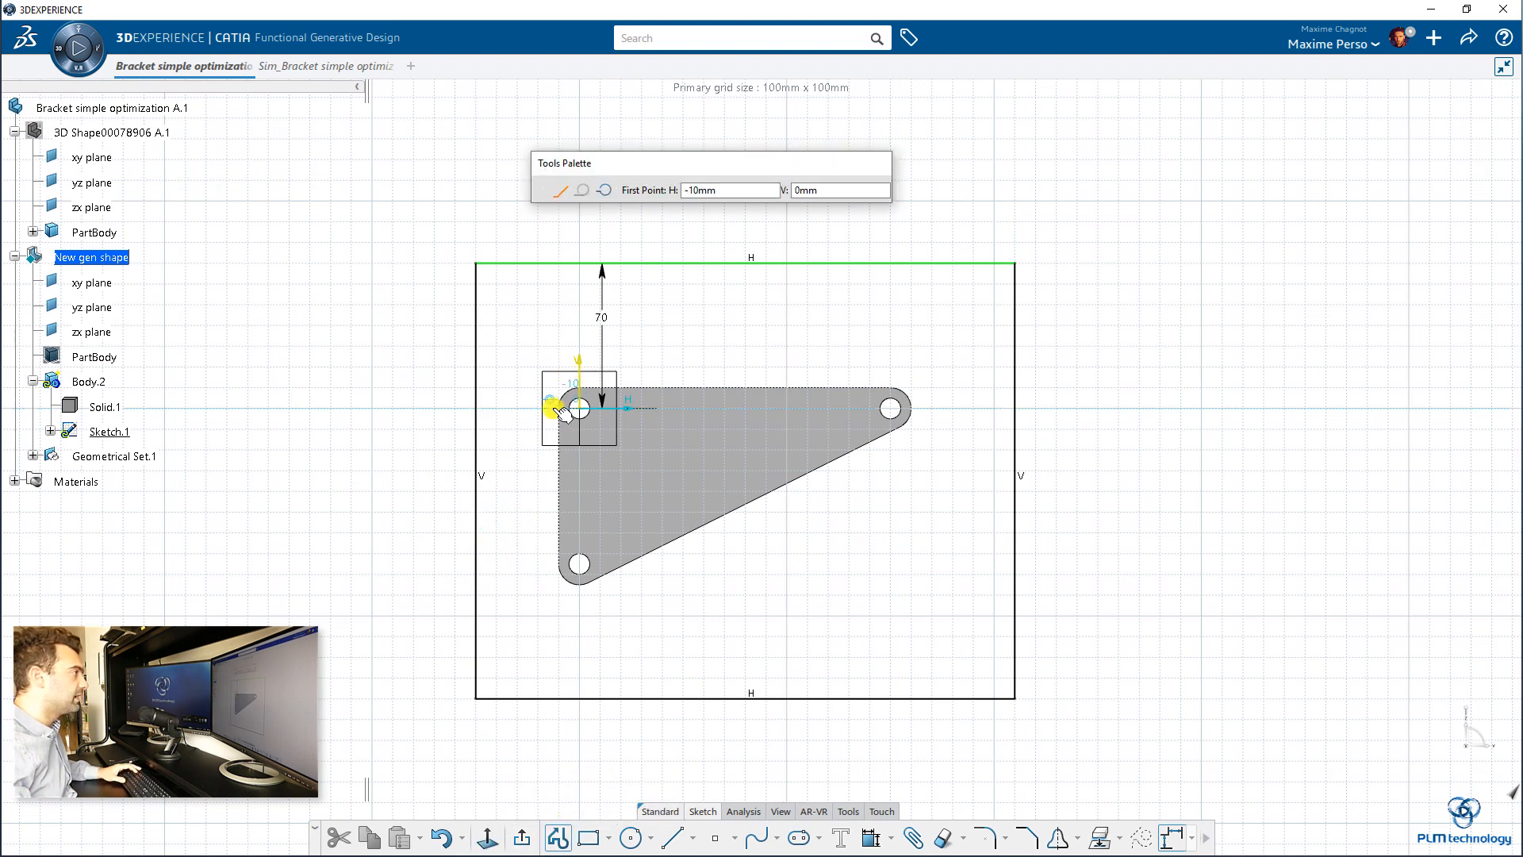
key("Escape")
key("Escape")
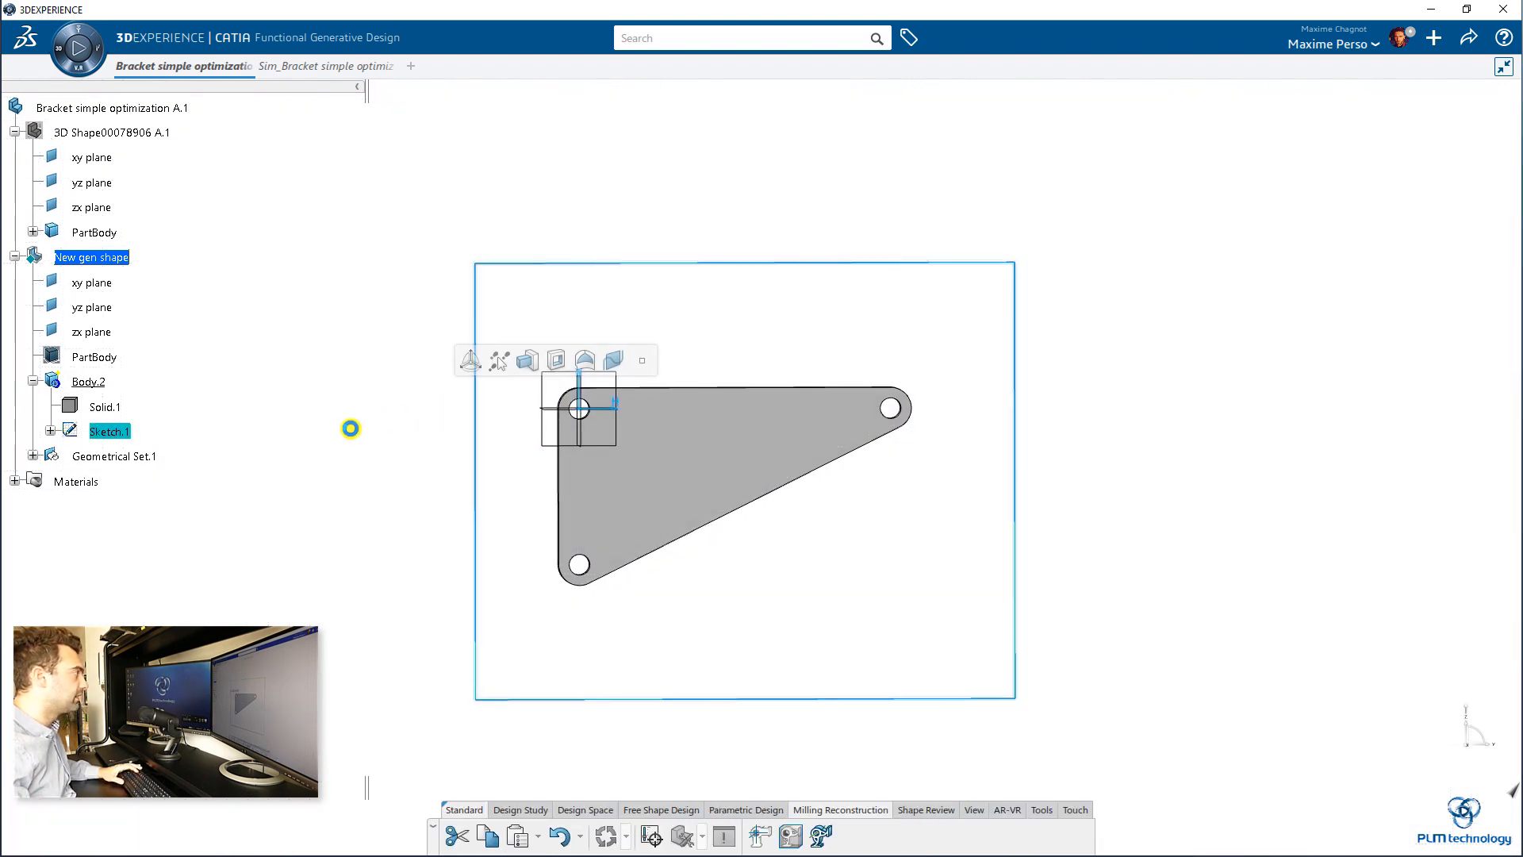
key("Delete")
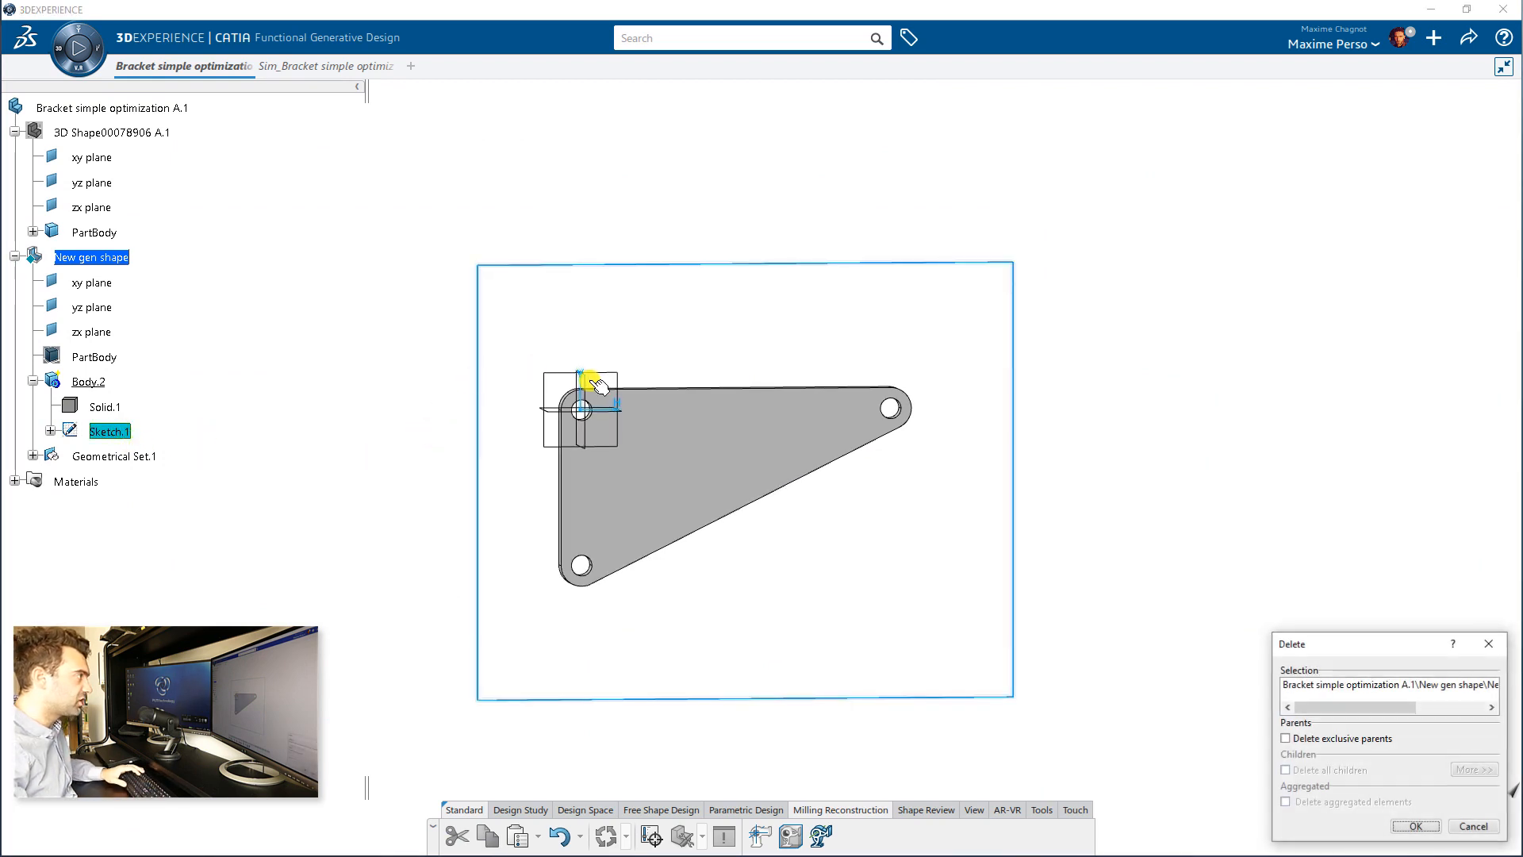
key("Return")
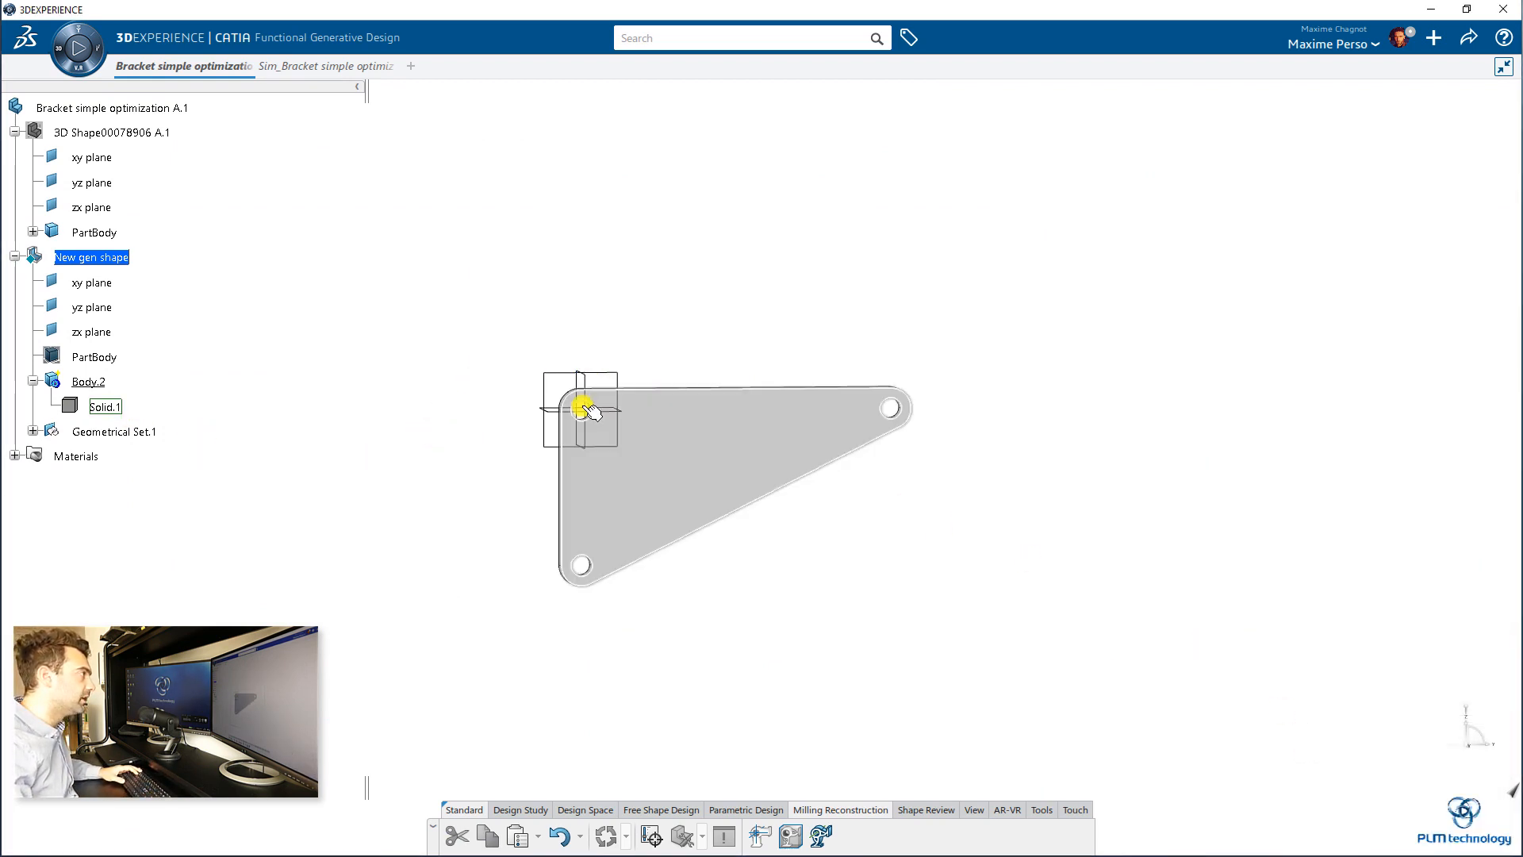
Step: Create a new sketch on New gen shape's yz plane and draw a rectangle enclosing the bracket, its top edge about 50 mm above the origin
left_click(549, 371)
left_click(669, 320)
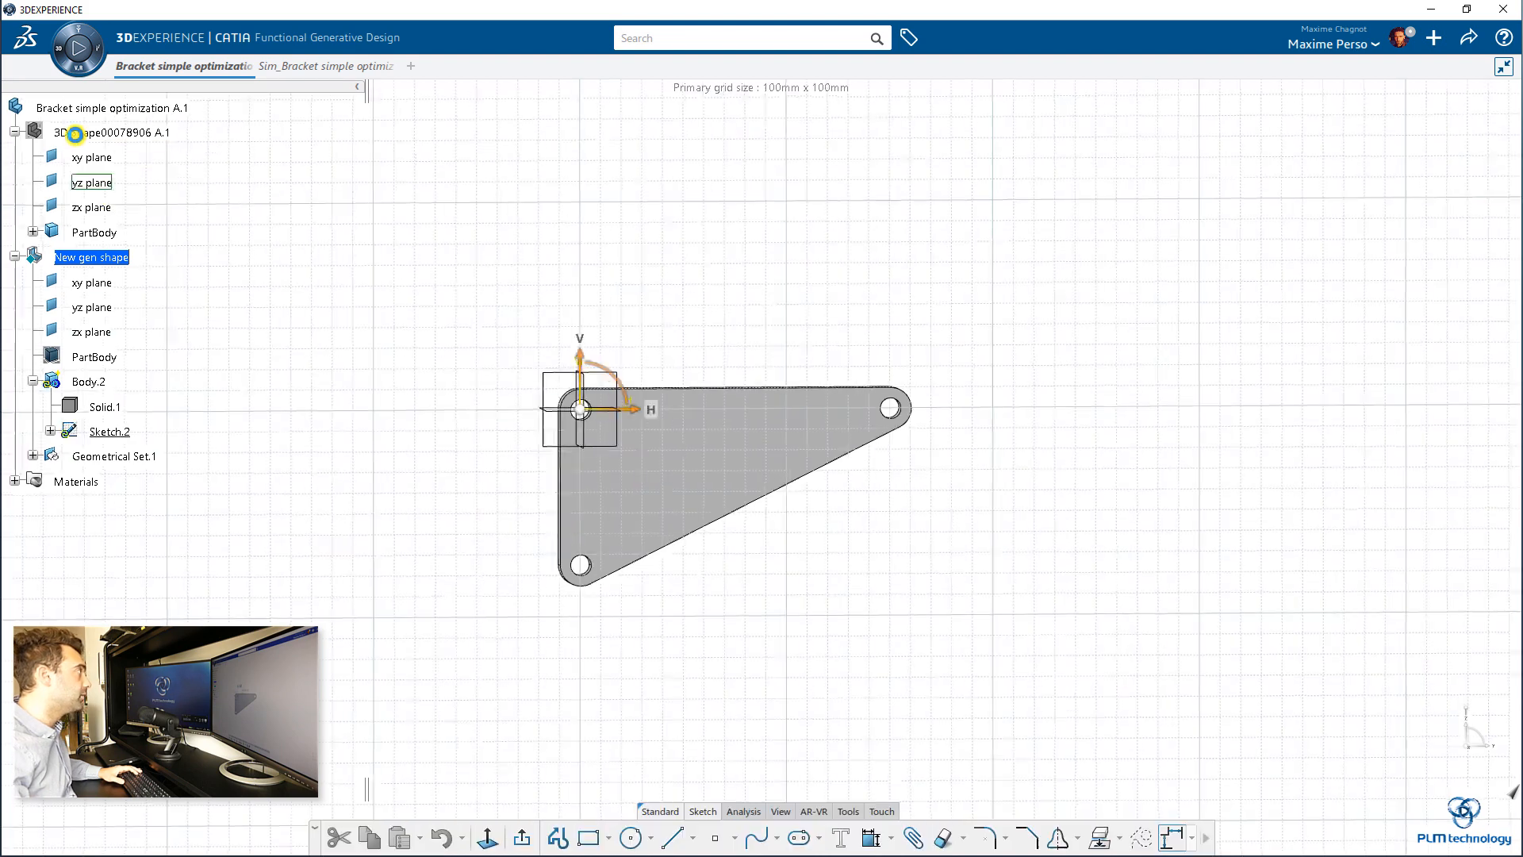
left_click(589, 839)
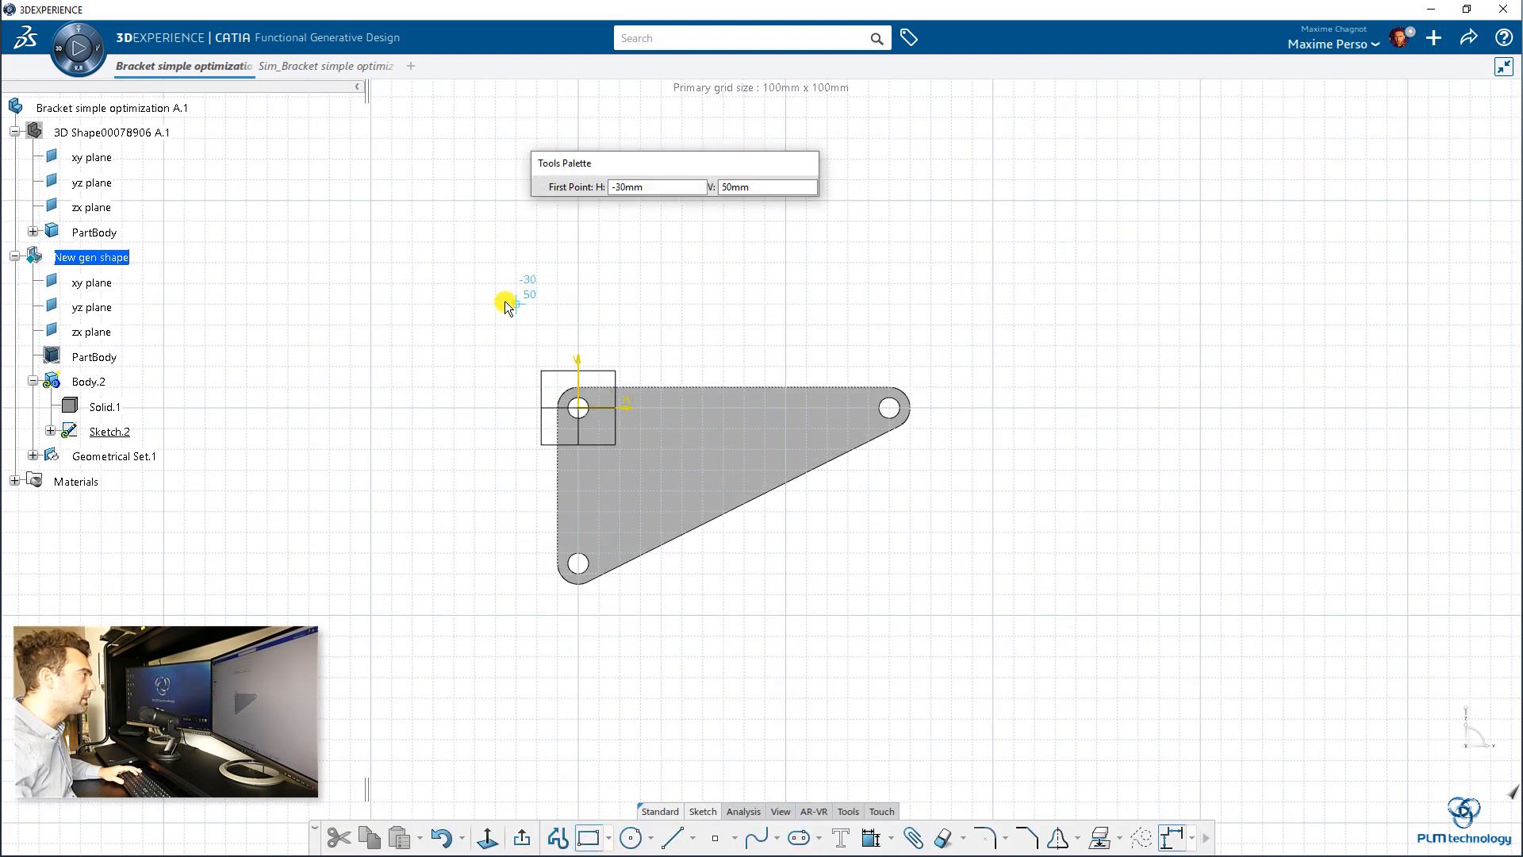
left_click(495, 304)
left_click(973, 656)
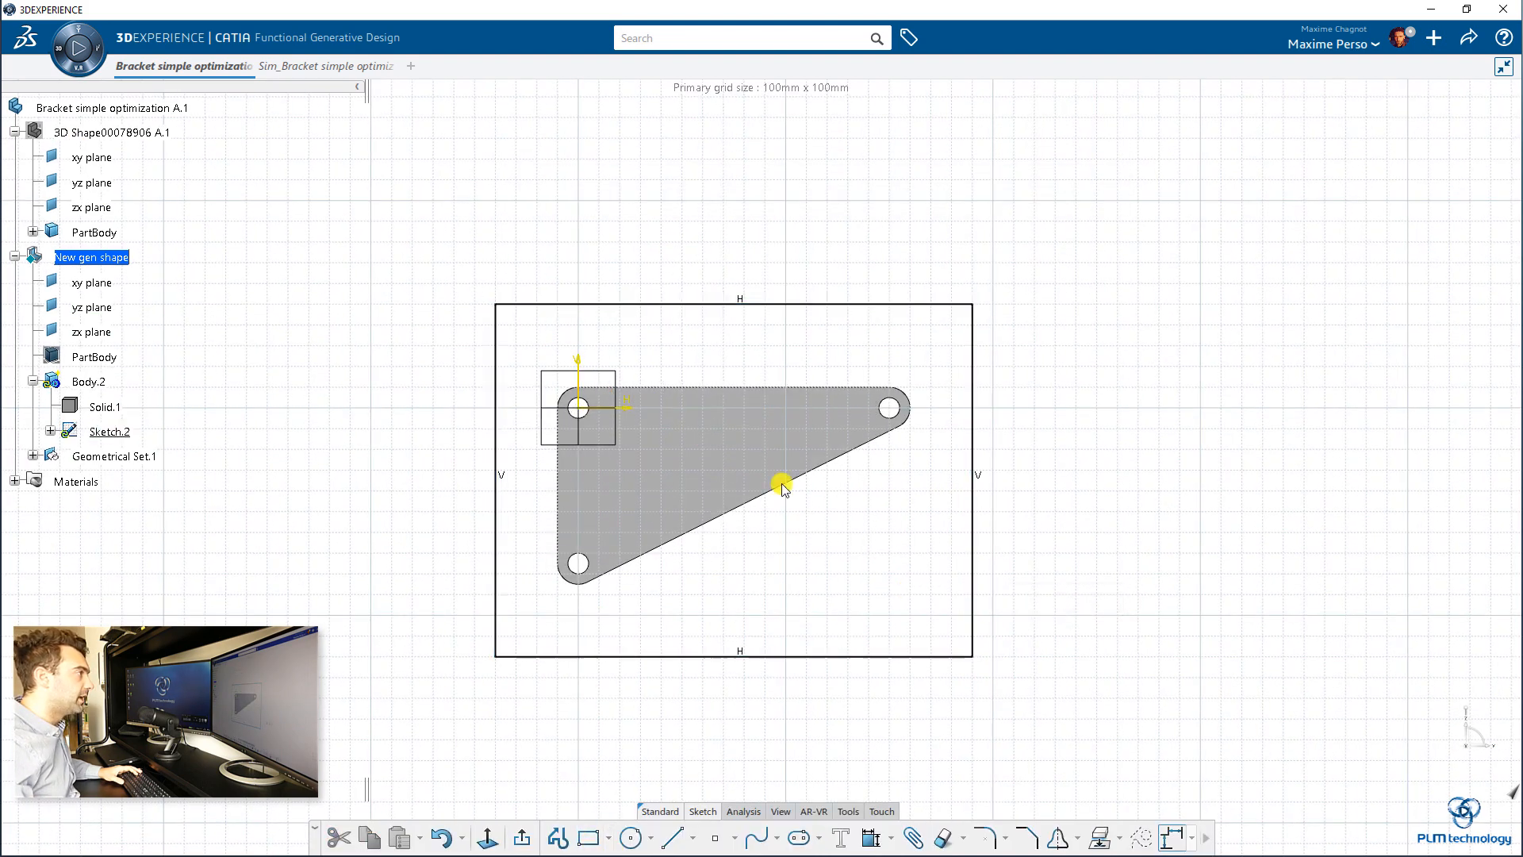
Step: Constrain the rectangle's top edge 50 mm from the horizontal plane through the upper-left hole
left_click(553, 408)
left_click(558, 305, "ctrl")
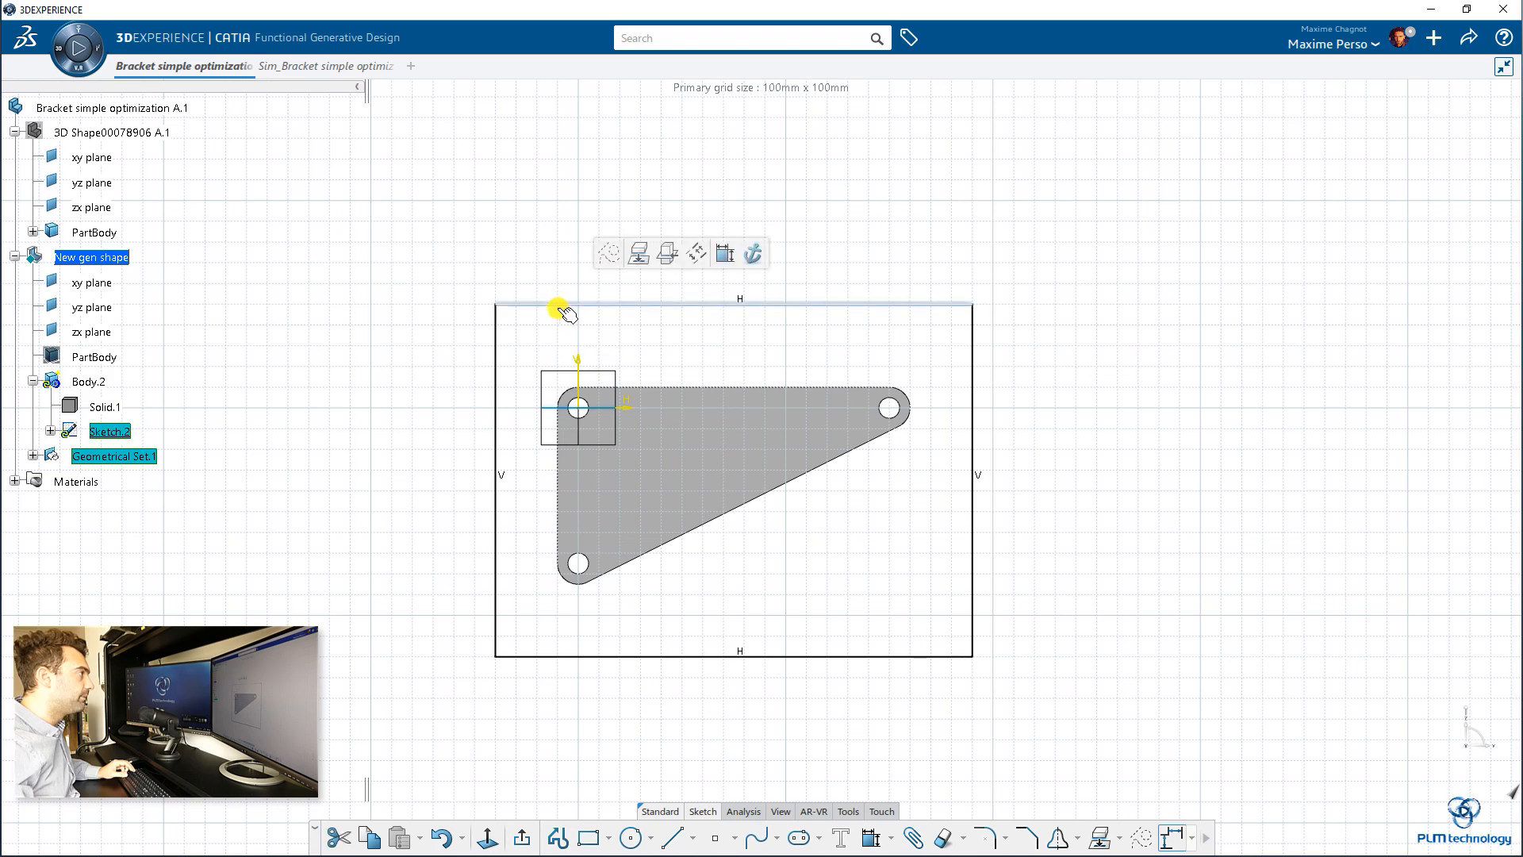
left_click(716, 259)
left_click(425, 305)
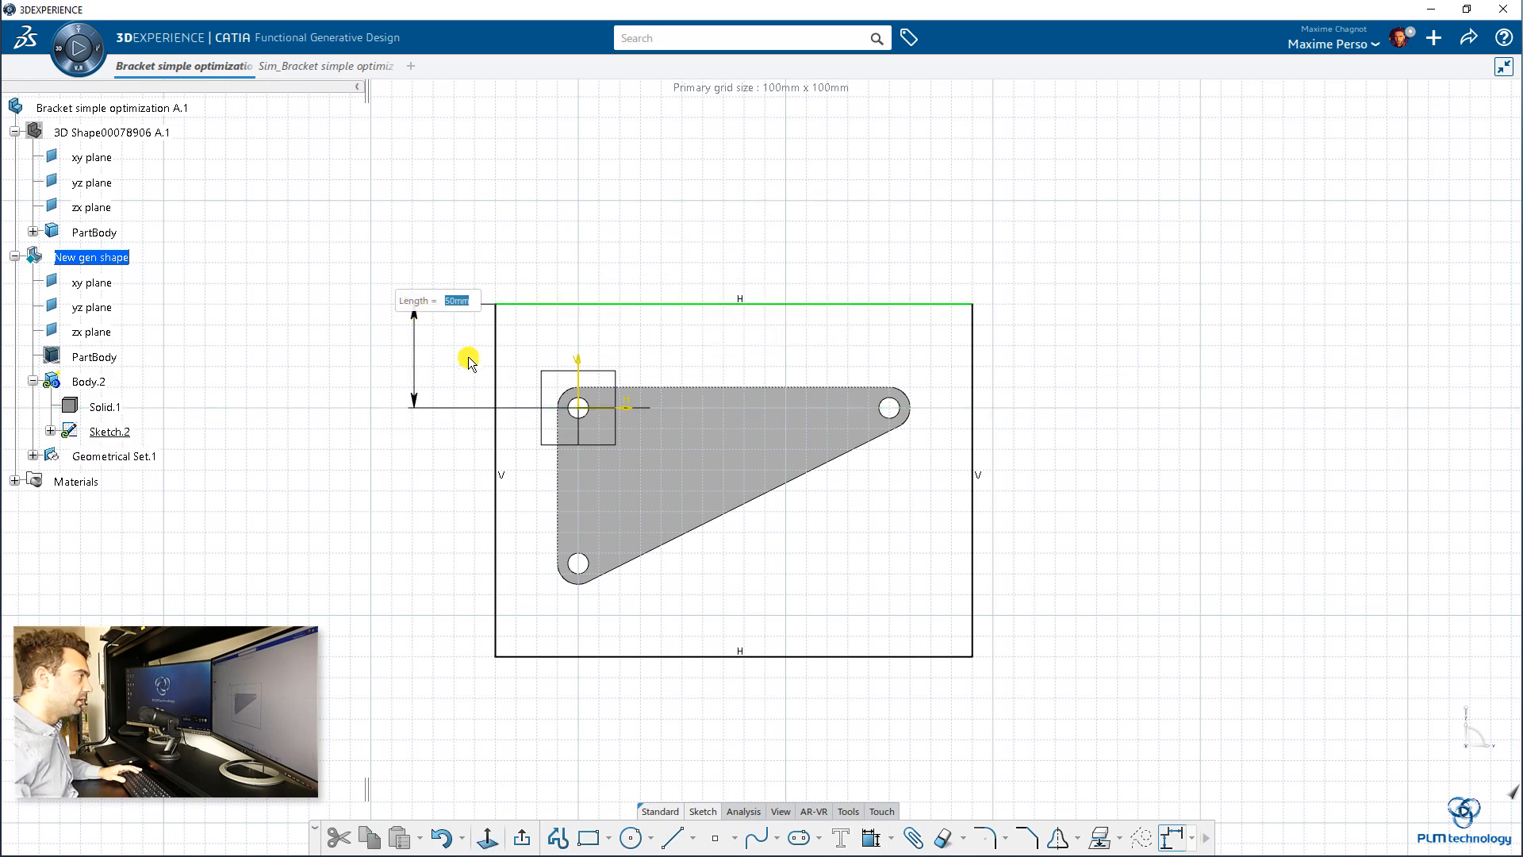
key("Return")
Step: Constrain the rectangle's left edge 20 mm from the zx plane
left_click(498, 380)
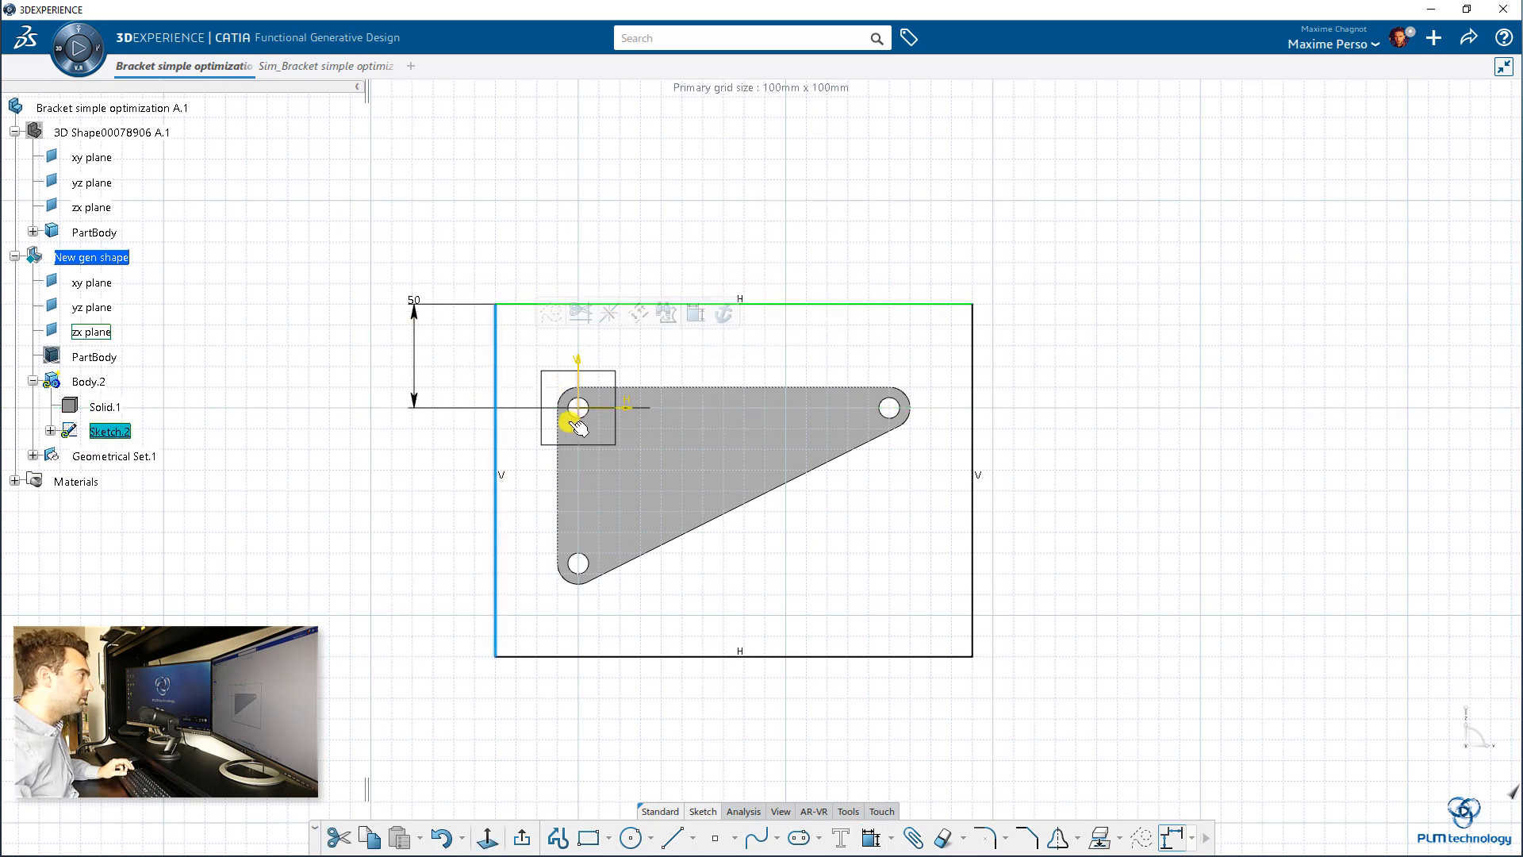
left_click(581, 435, "ctrl")
left_click(749, 381)
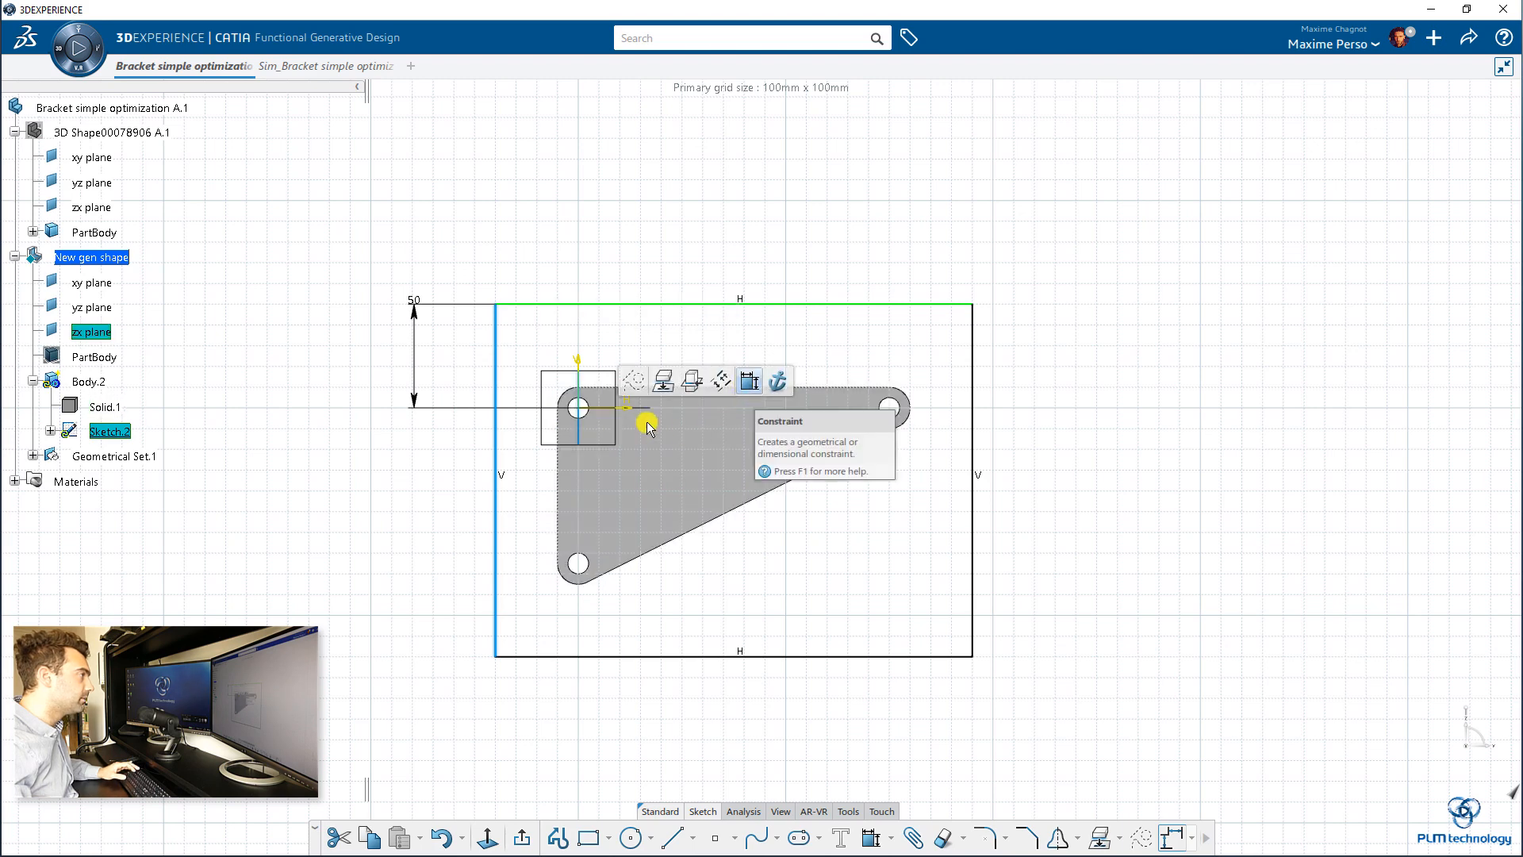
left_click(544, 473)
type("20")
key("Return")
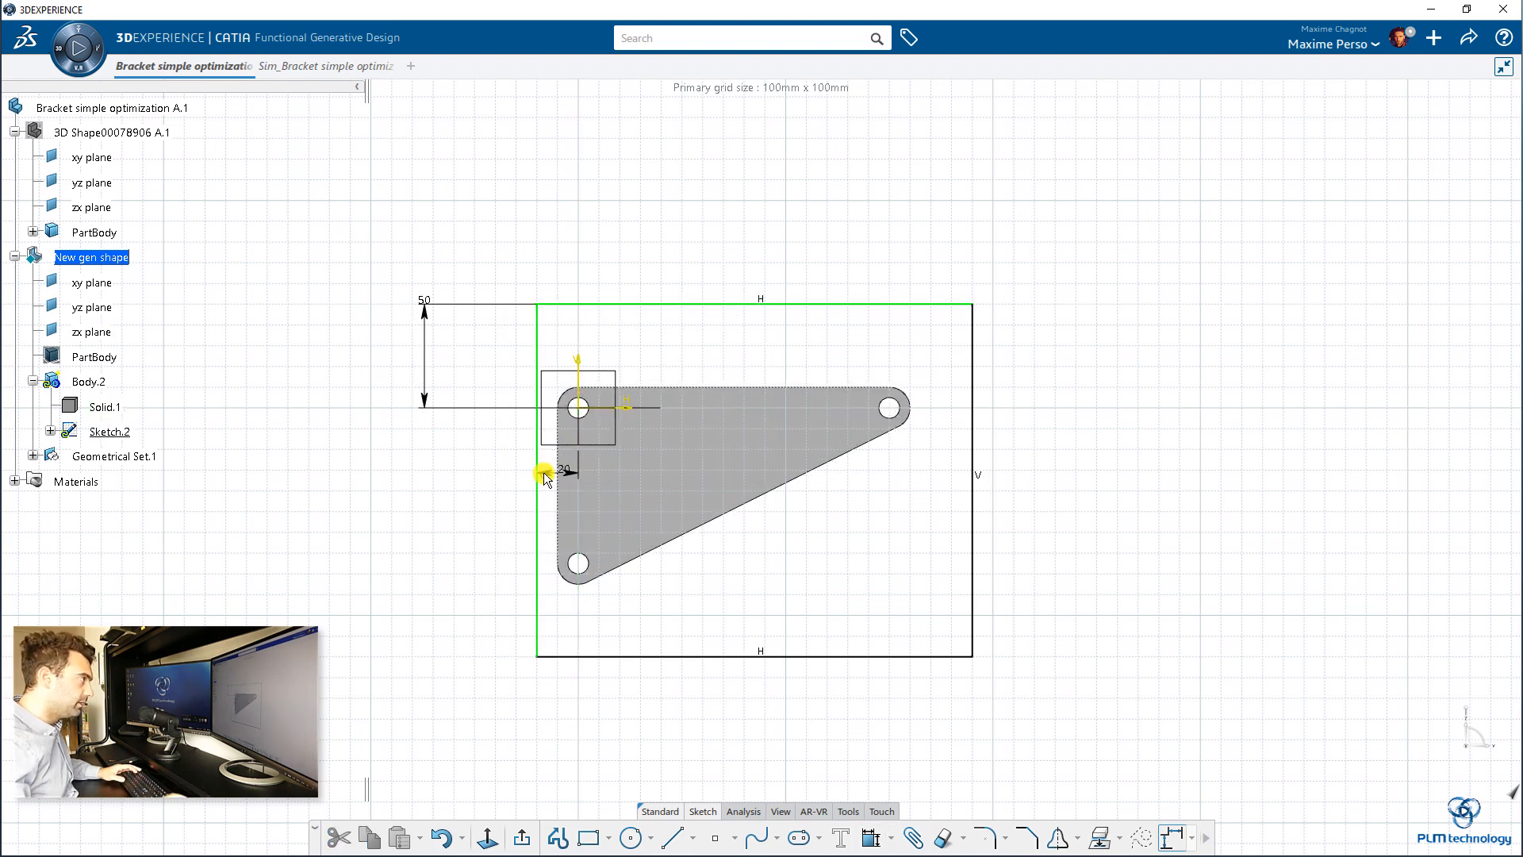
Step: Constrain the rectangle's right edge 20 mm from the bracket's right hole
left_click(974, 426)
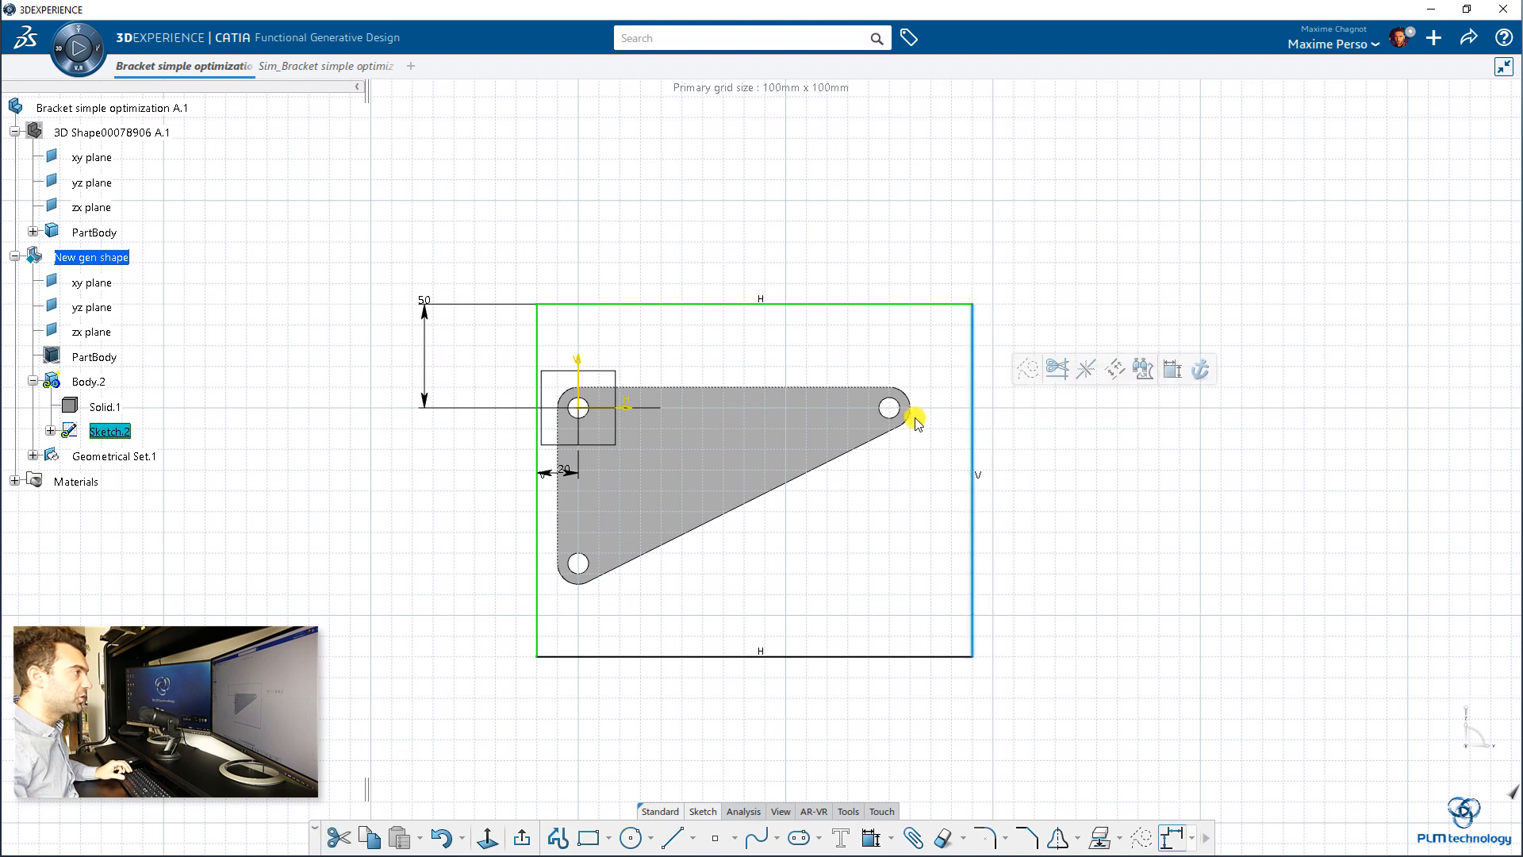
left_click(895, 401, "ctrl")
left_click(1056, 354)
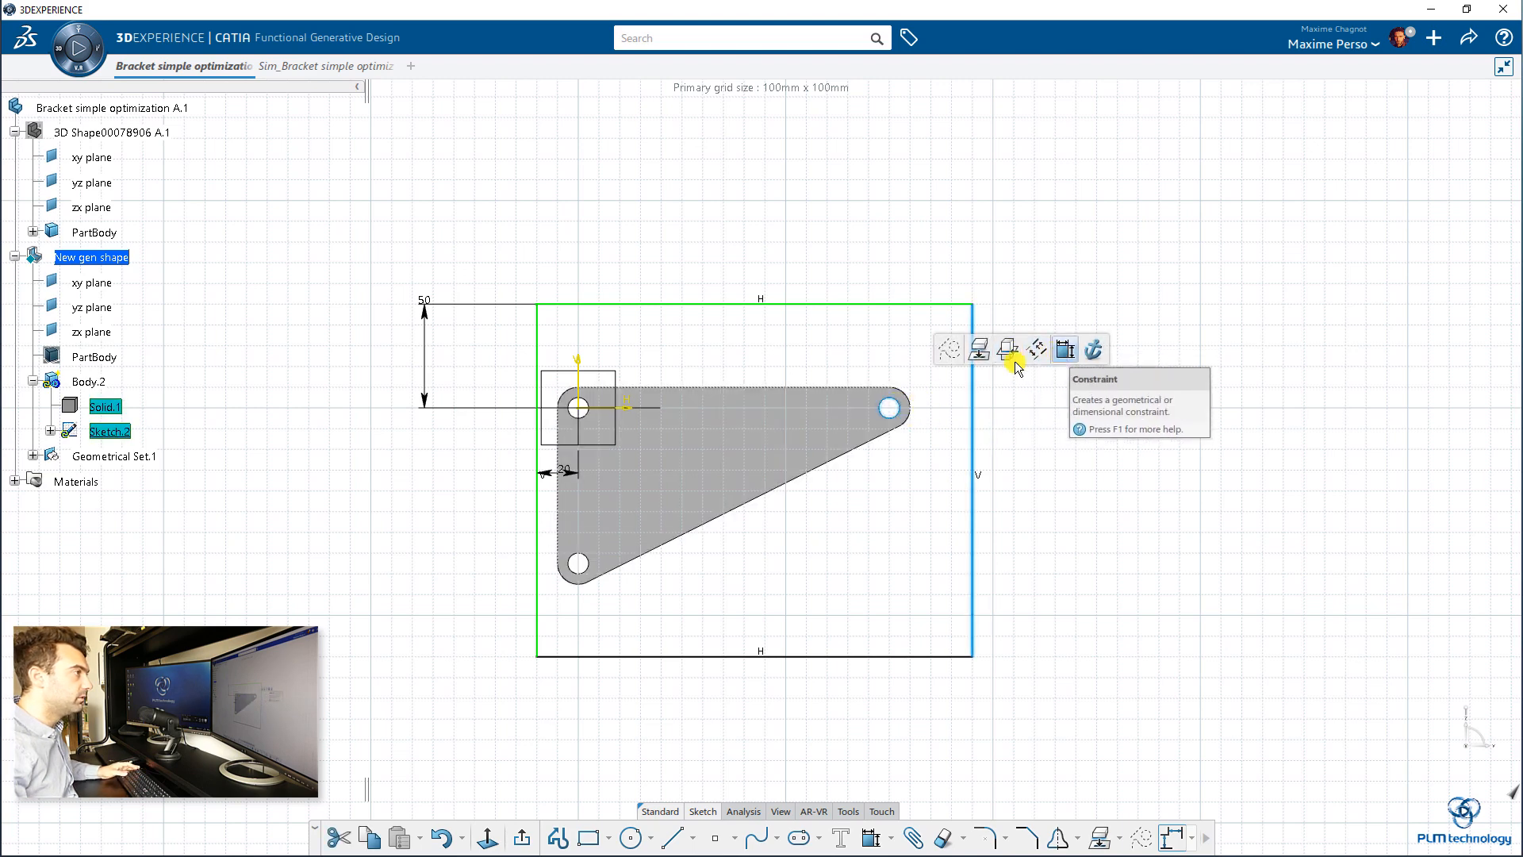
left_click(944, 359)
type("20")
key("Return")
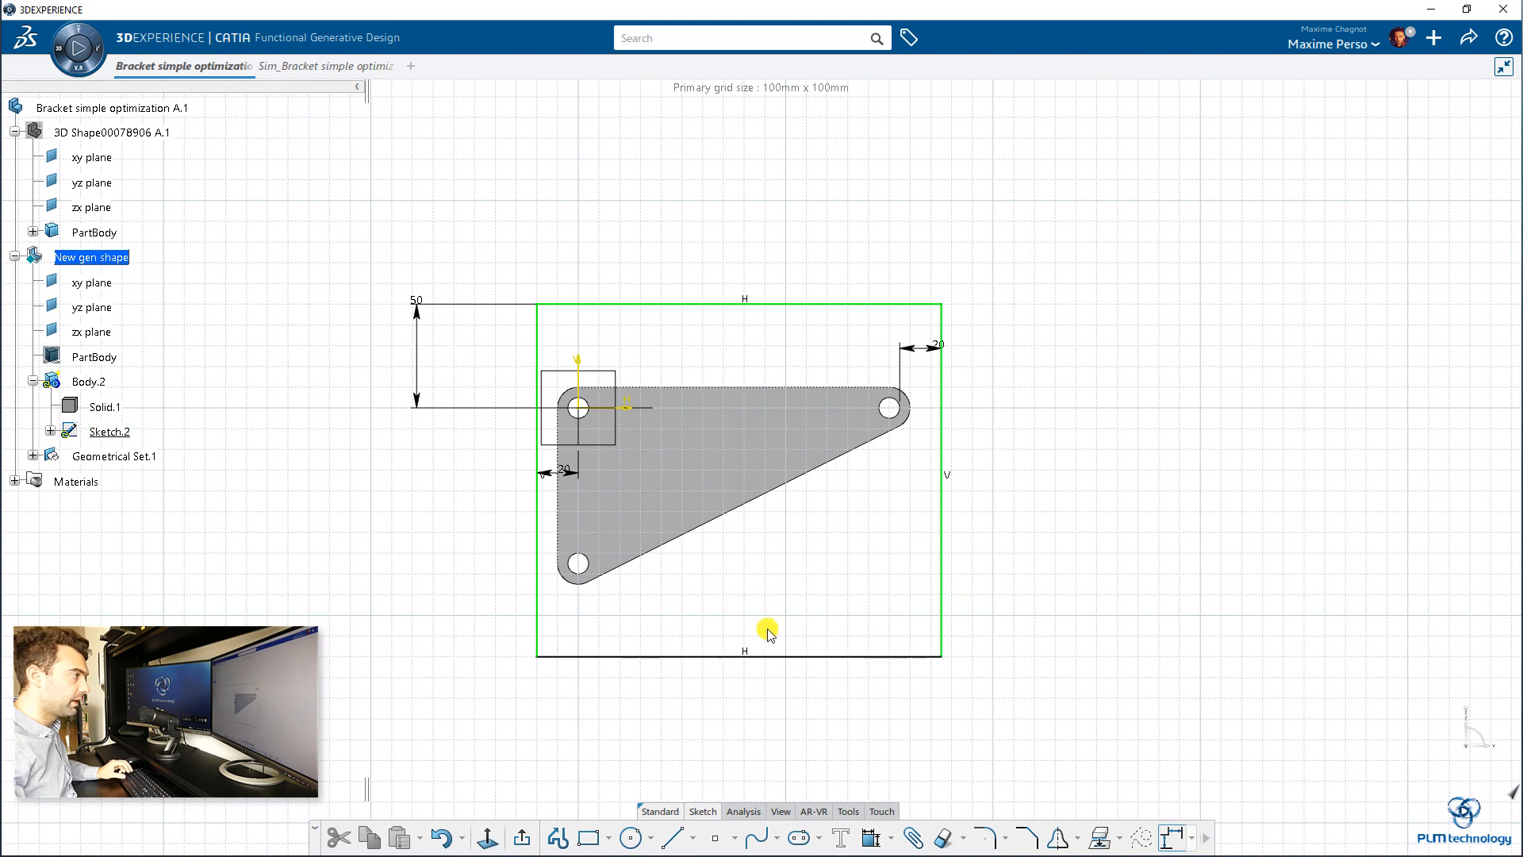
Step: Constrain the rectangle's bottom edge 20 mm from the bracket's lower-left hole
left_click(659, 656)
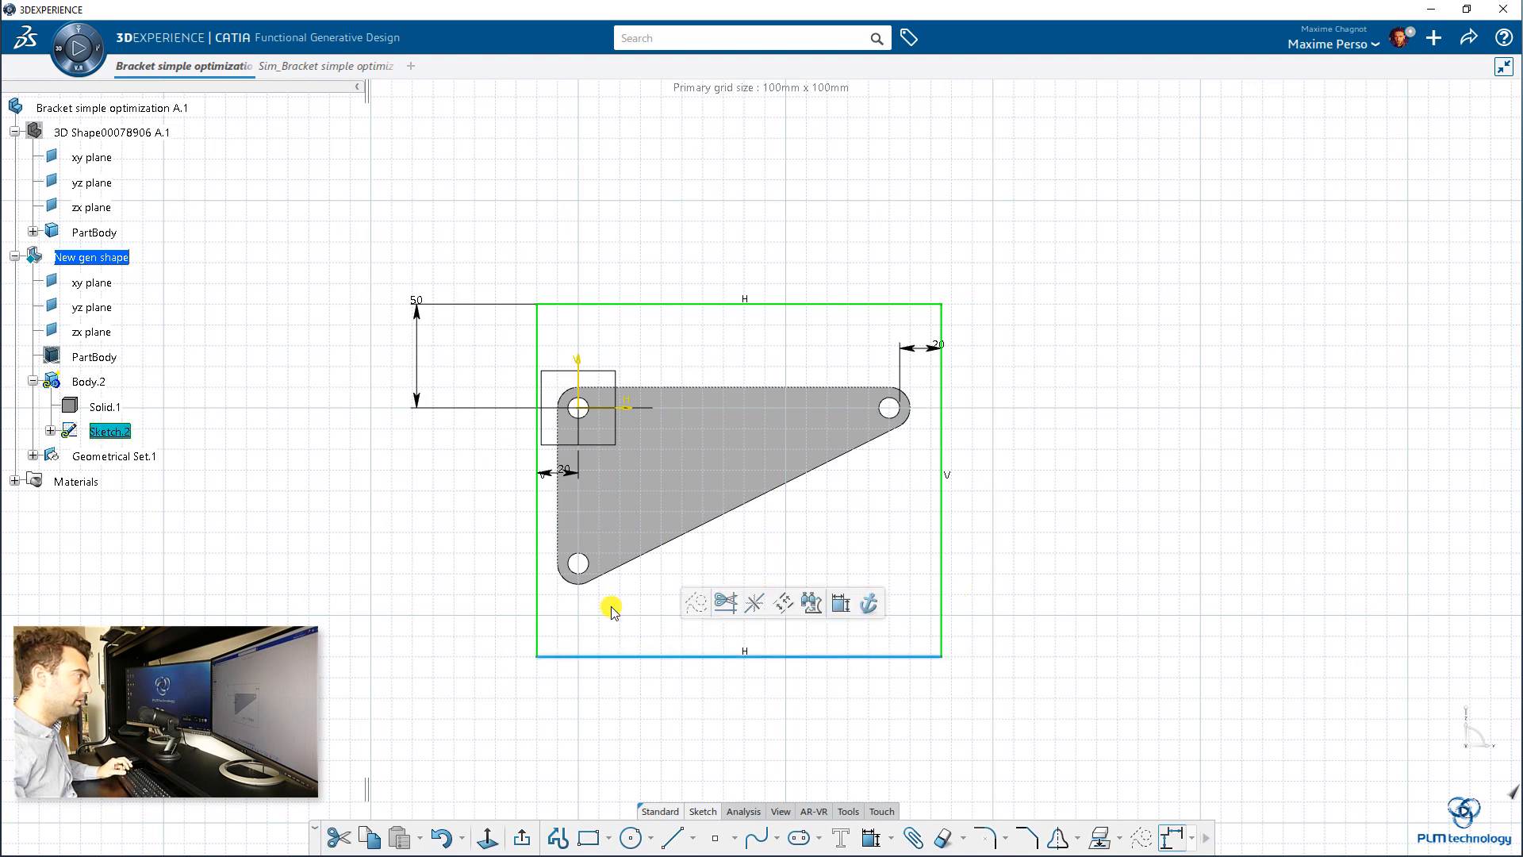
left_click(595, 560, "ctrl")
left_click(754, 500)
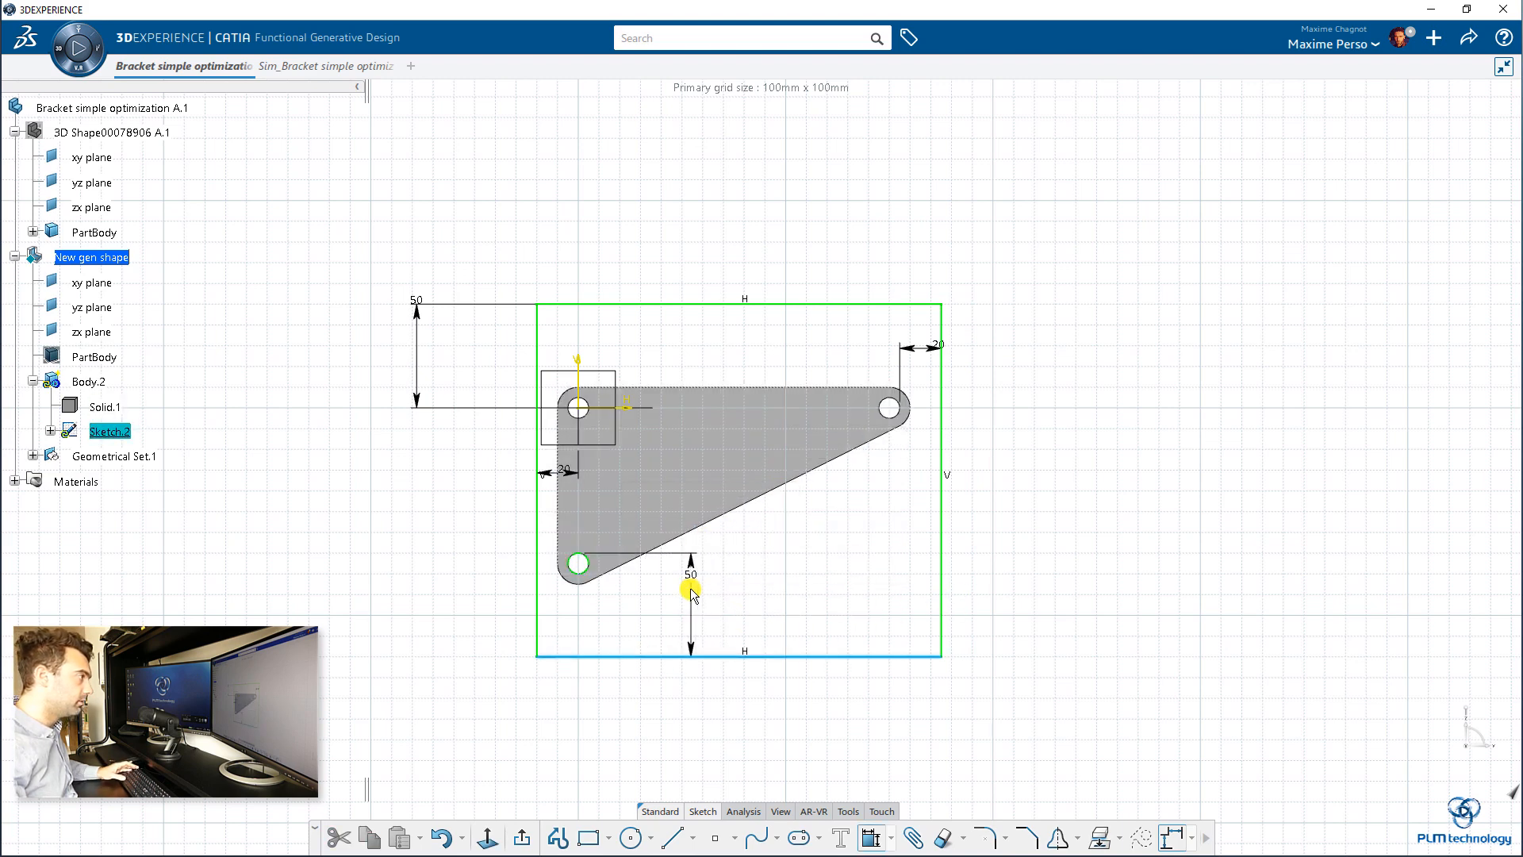
left_click(693, 608)
type("20")
key("Return")
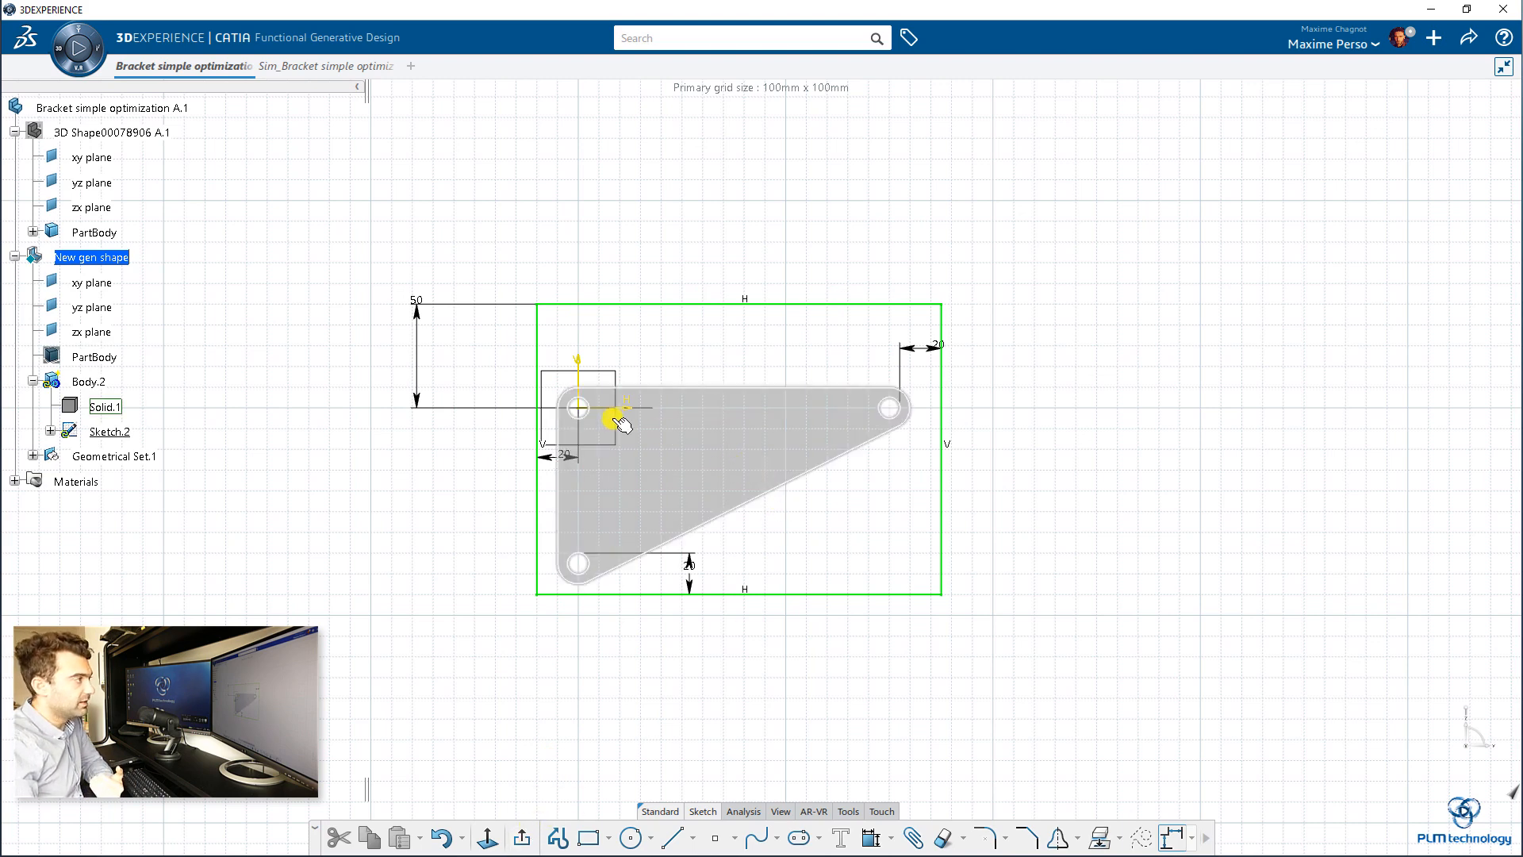
Step: Sketch a circle centred on the bracket's upper-left hole and tangent to the rectangle's left edge
left_click(629, 838)
scroll(592, 507, "up", 5)
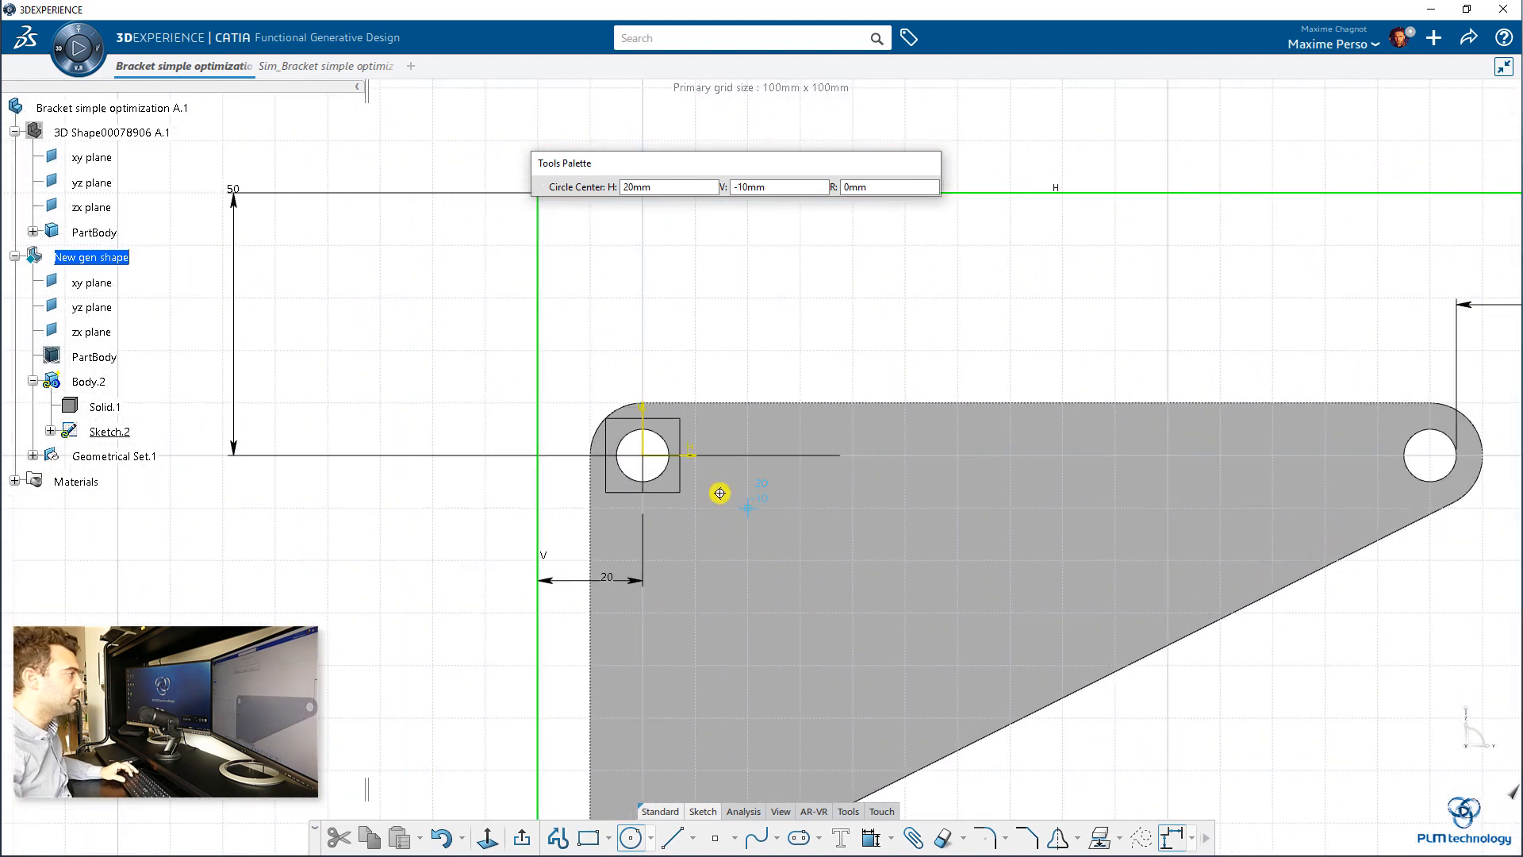
left_click(641, 455)
left_click(718, 371)
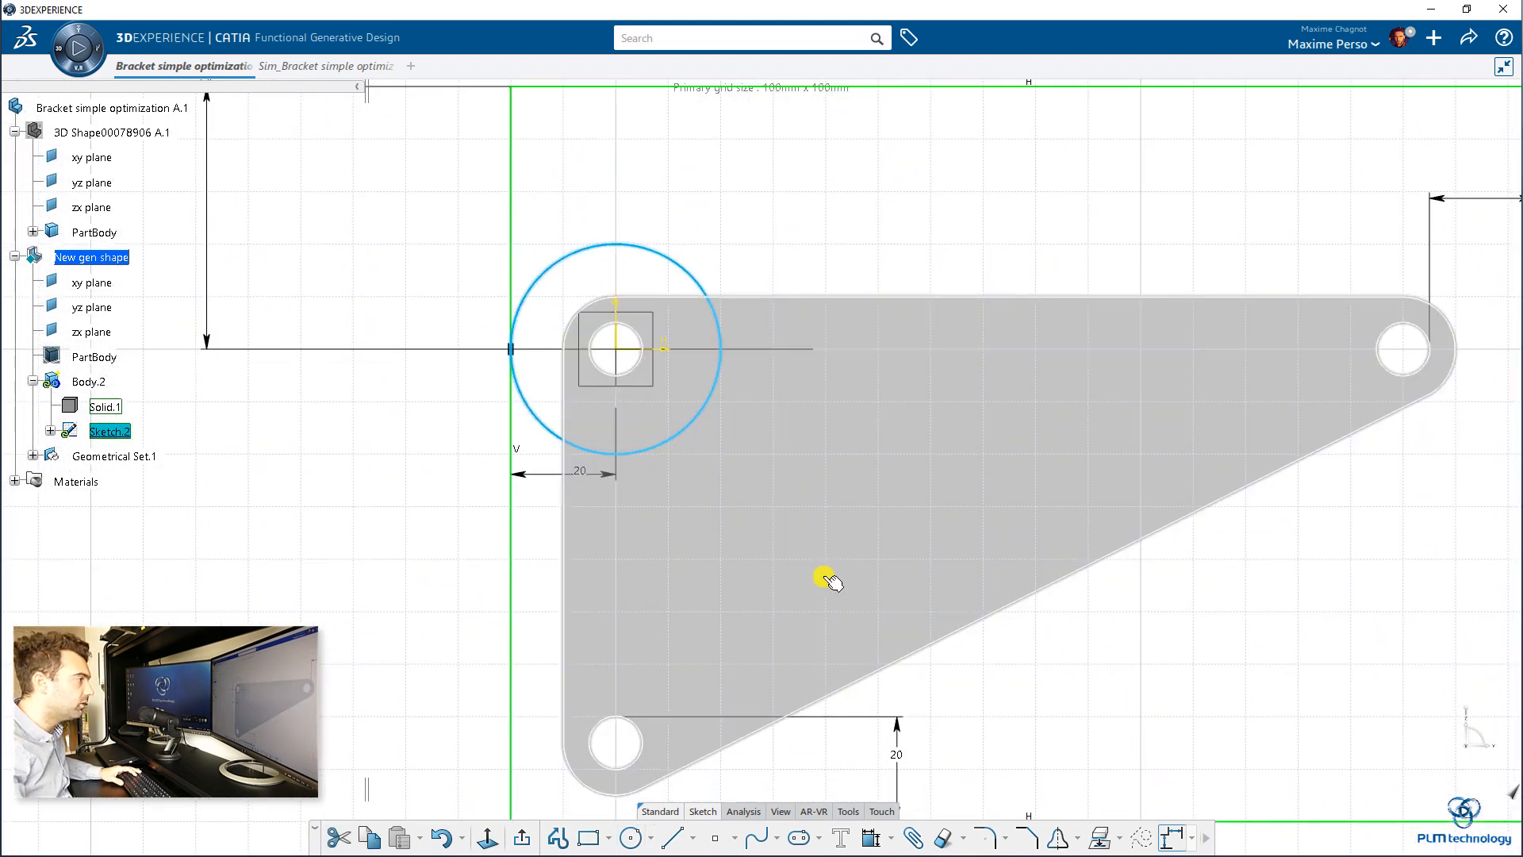
Step: Sketch a circle roughly centred on the bracket's lower-left hole, about as large as the circle around the upper-left hole
left_click(1058, 729)
middle_click_drag(1057, 729, 1037, 590)
left_click(629, 838)
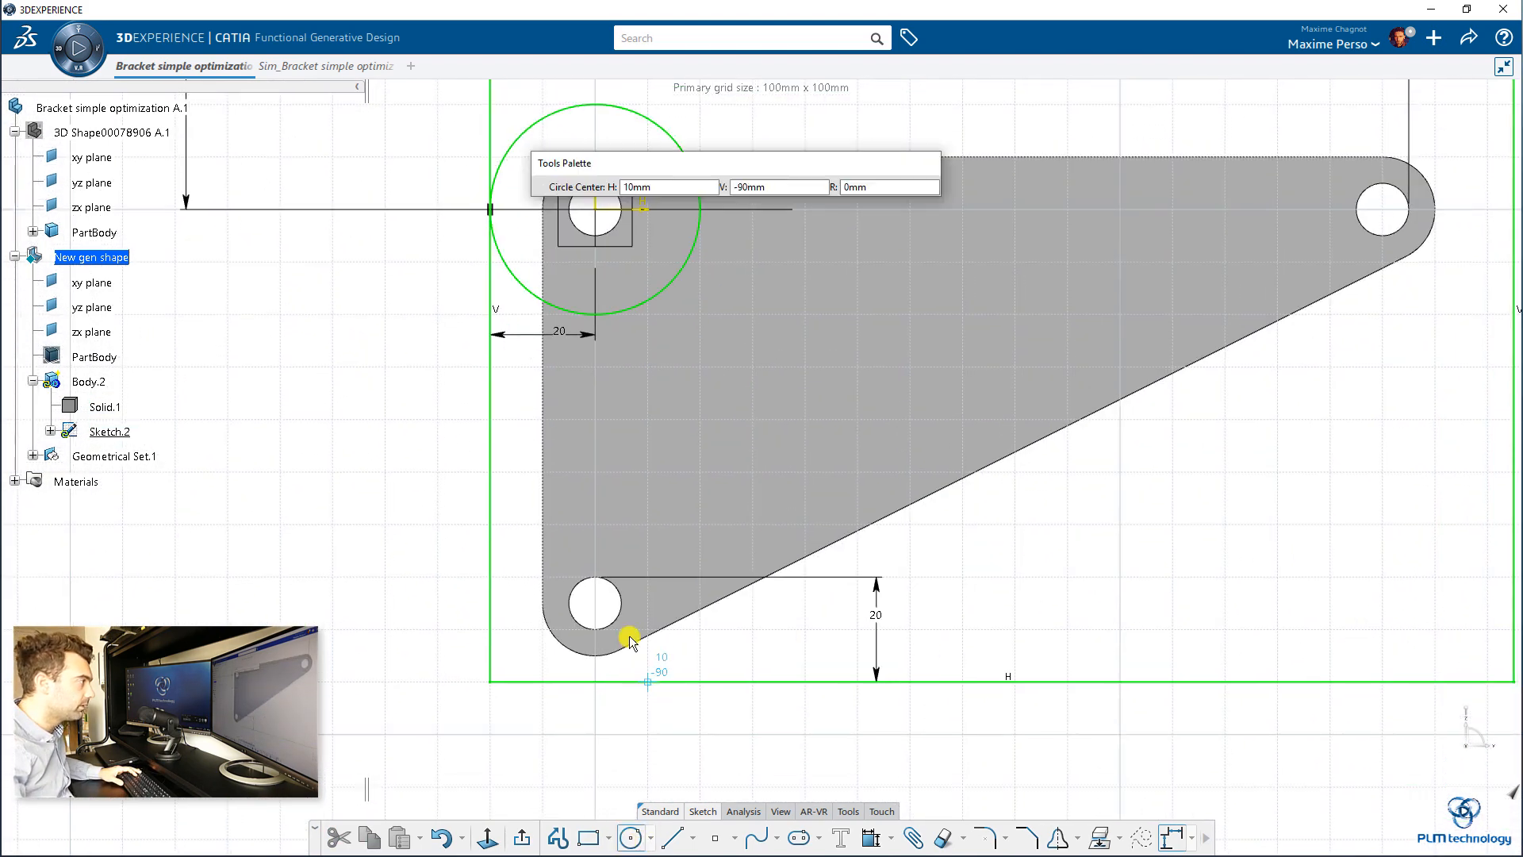
left_click(595, 601)
left_click(629, 700)
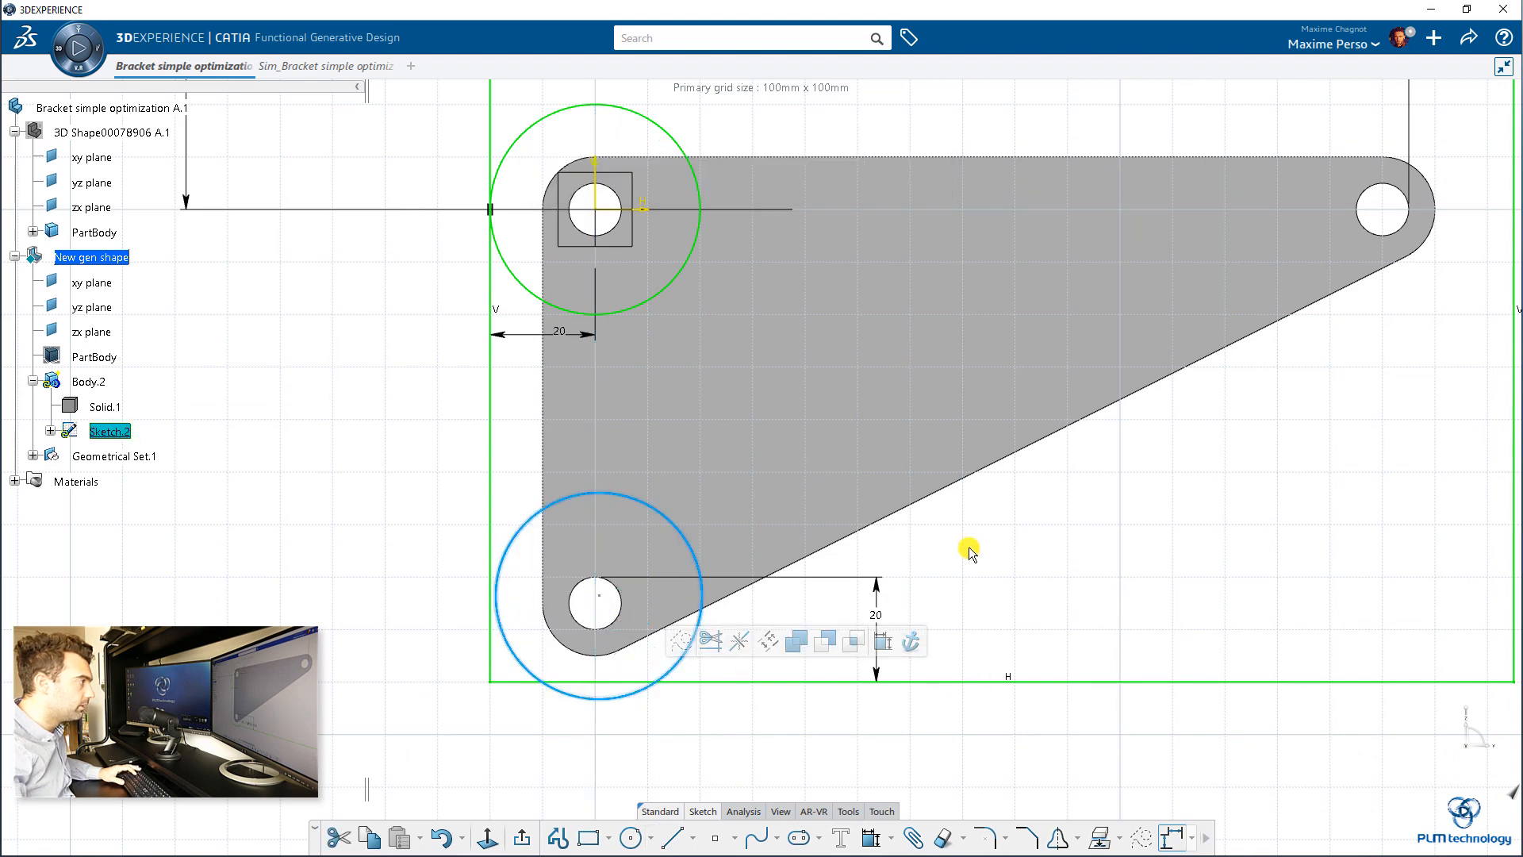
Step: Sketch a circle roughly centred on the bracket's right hole, reaching about to the rectangle's right edge
middle_click_drag(962, 544, 928, 571)
left_click(928, 571)
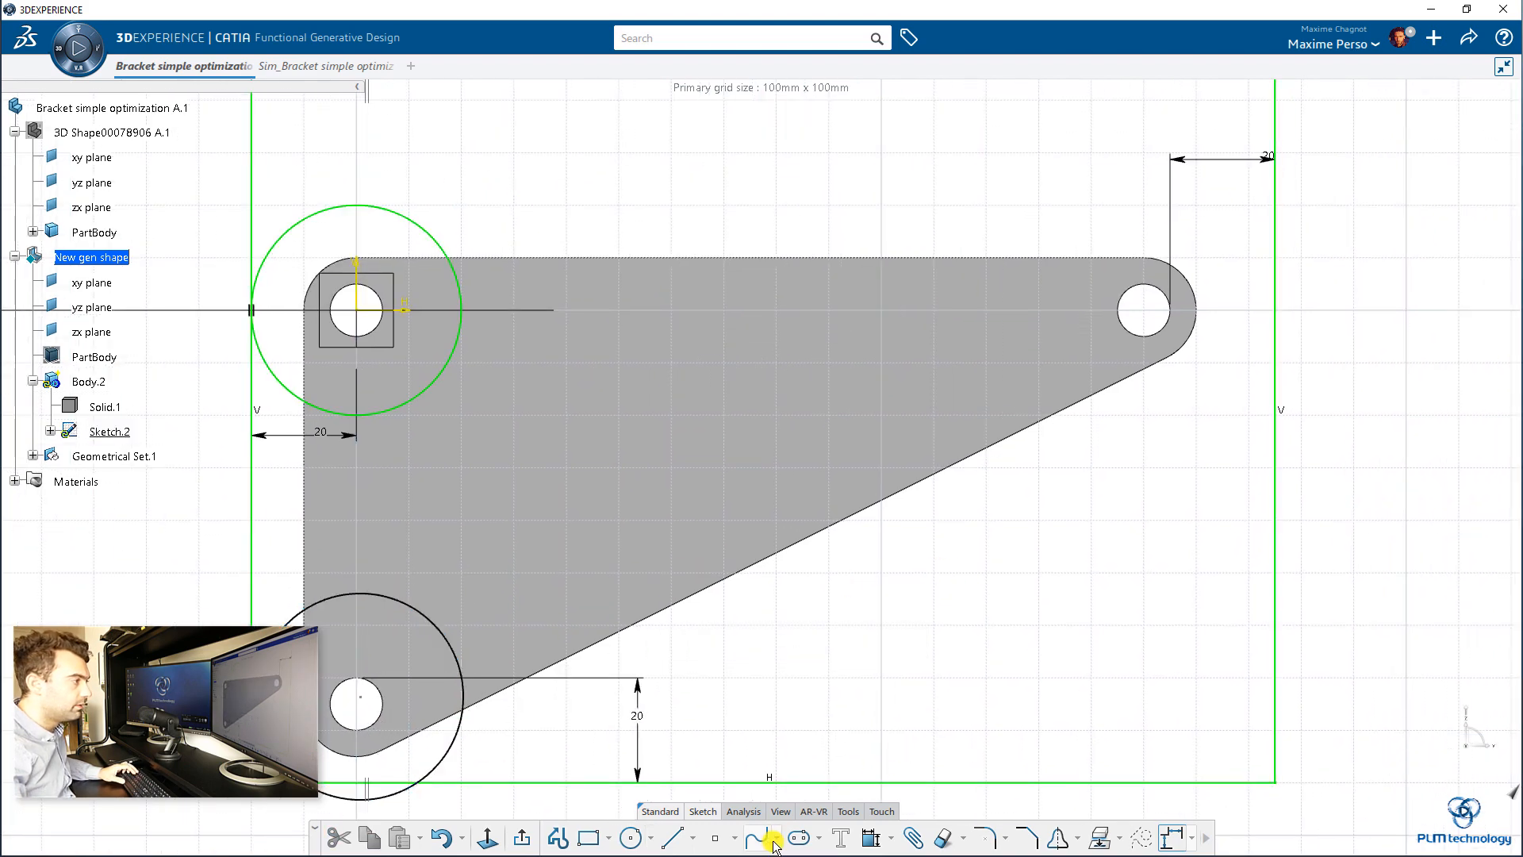
left_click(631, 837)
left_click(1147, 309)
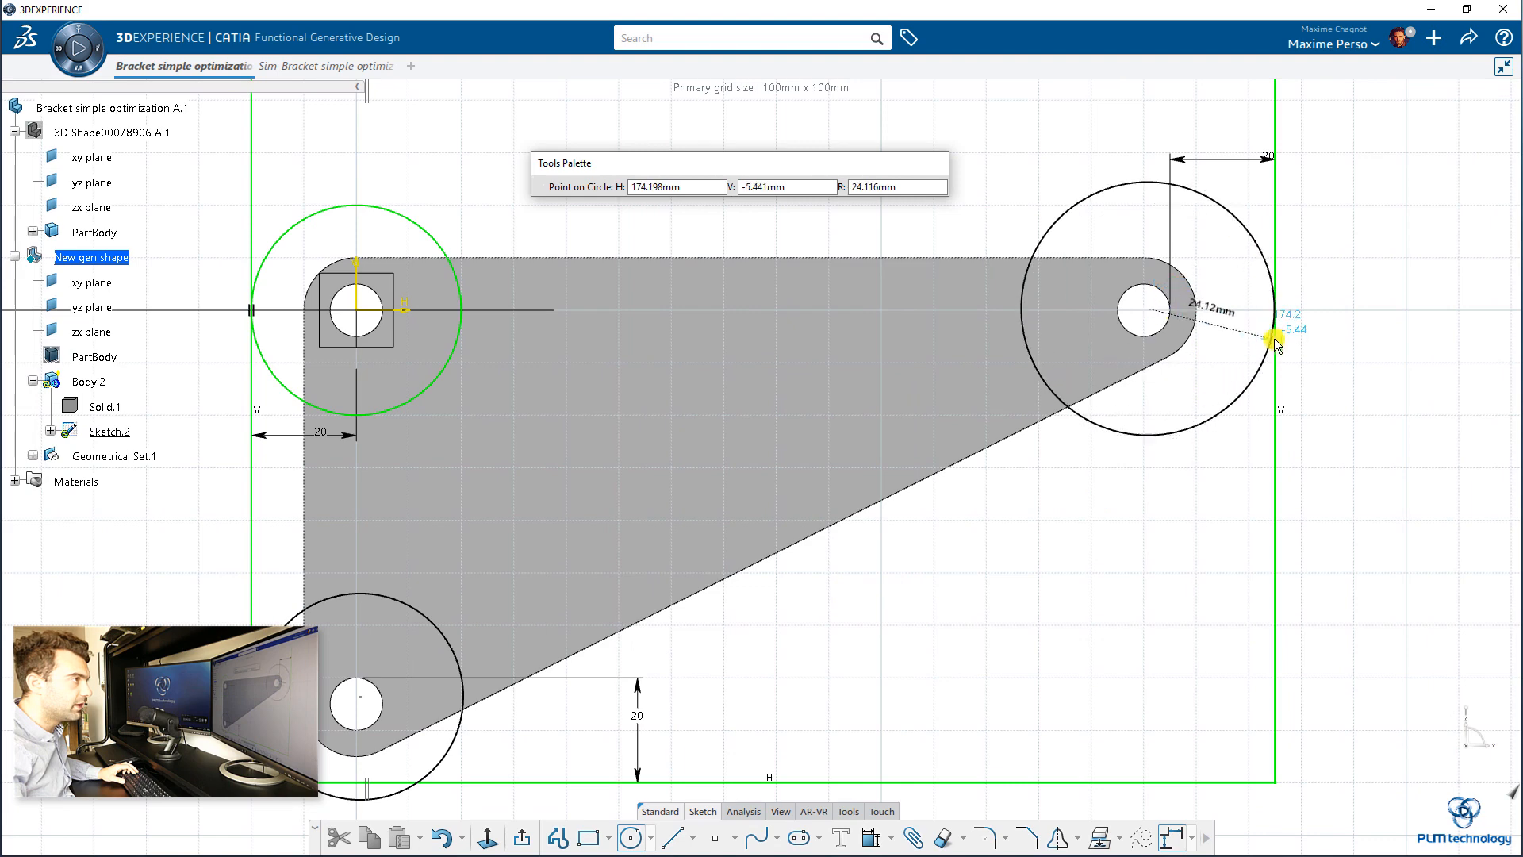
left_click(1274, 341)
left_click(1197, 358)
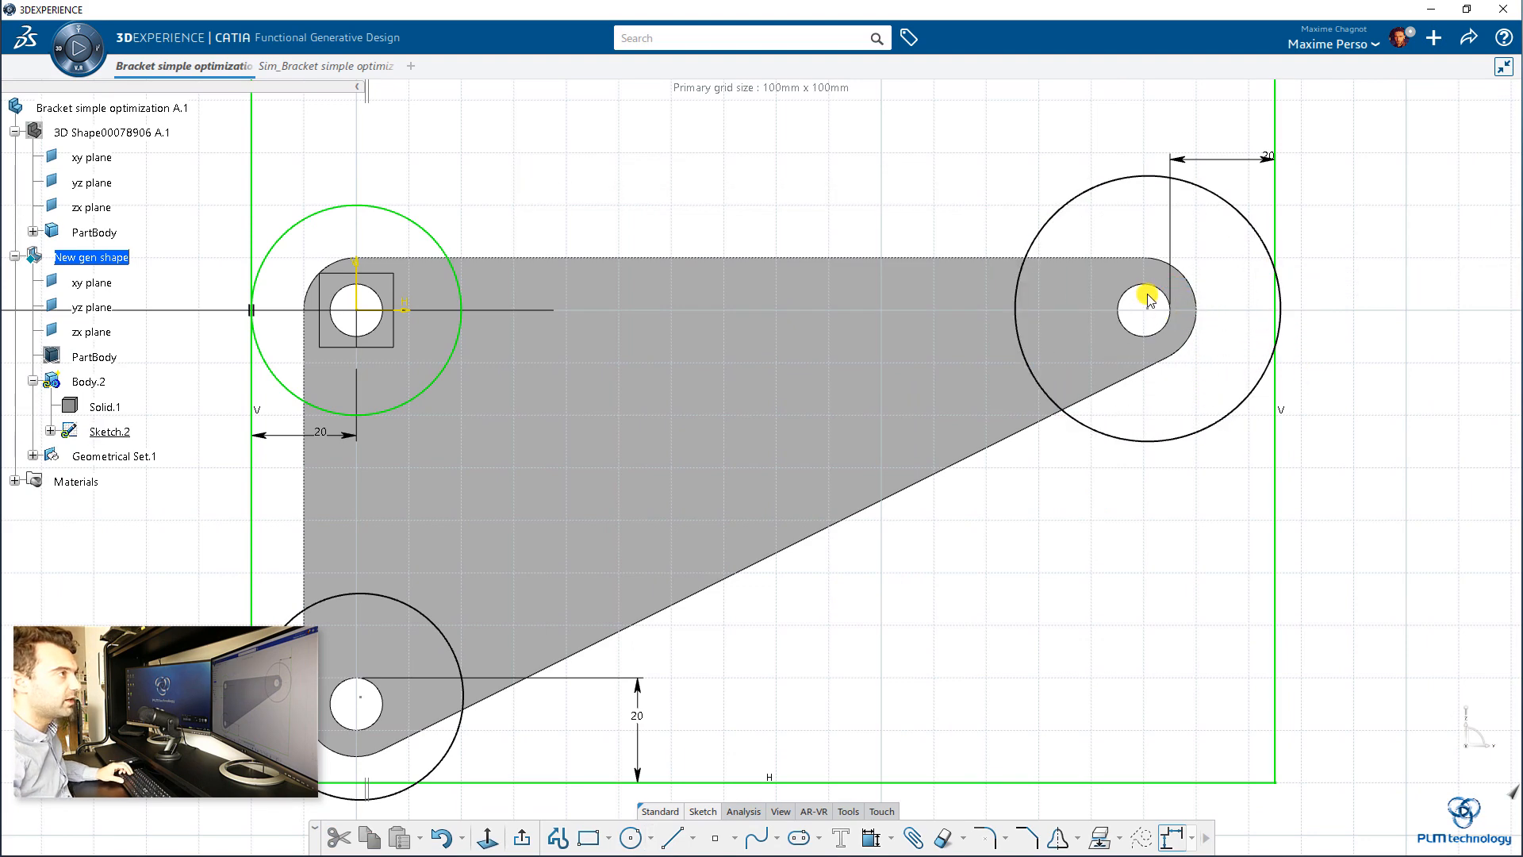
Step: Constrain the right and lower-left circles to be equal in size to the upper-left circle
left_click(1131, 185)
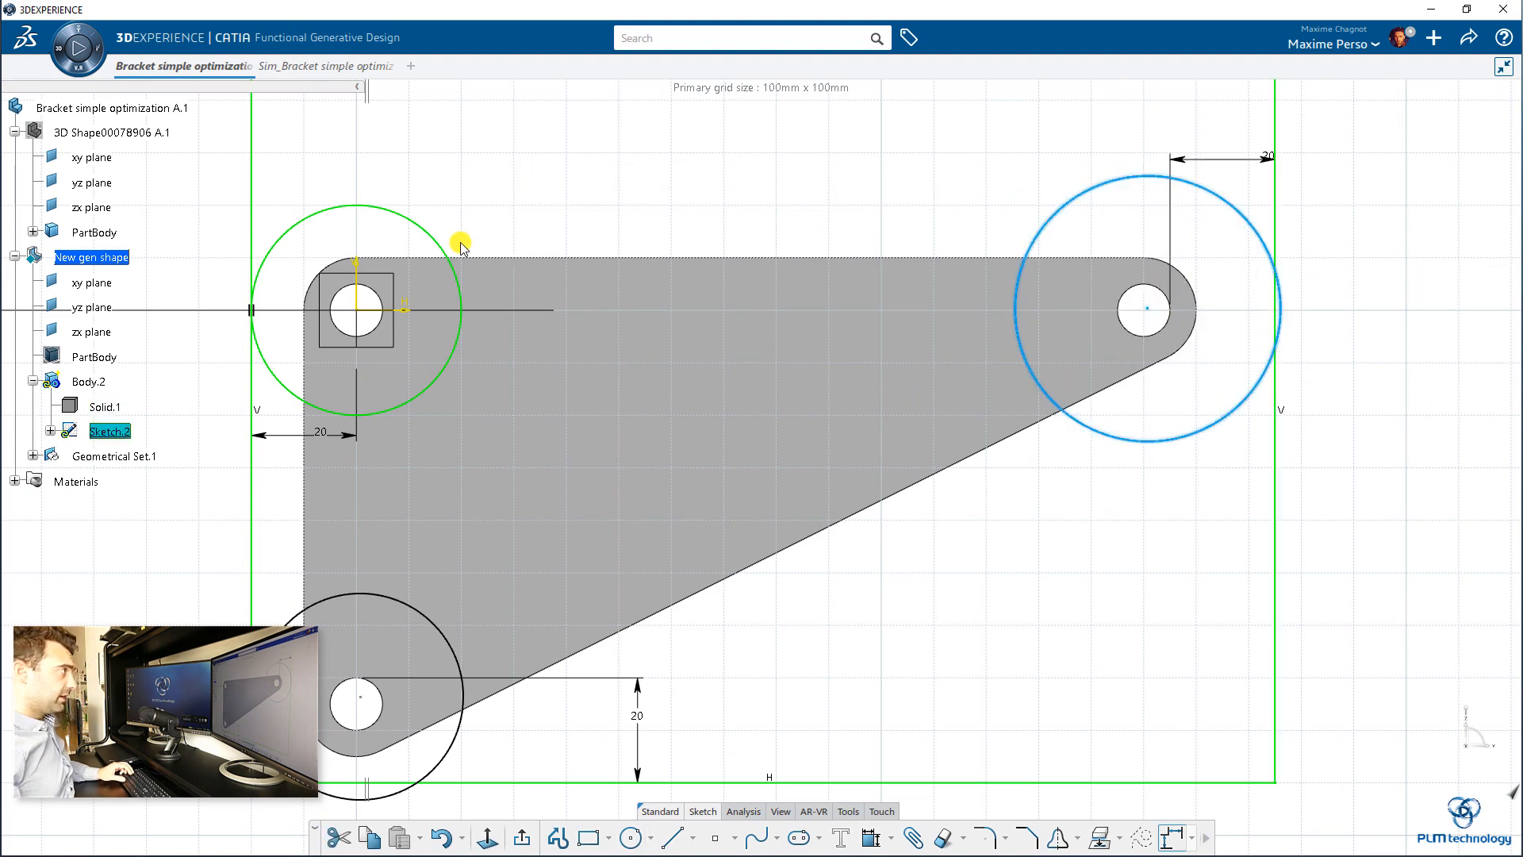
left_click(432, 237, "ctrl")
left_click(730, 169)
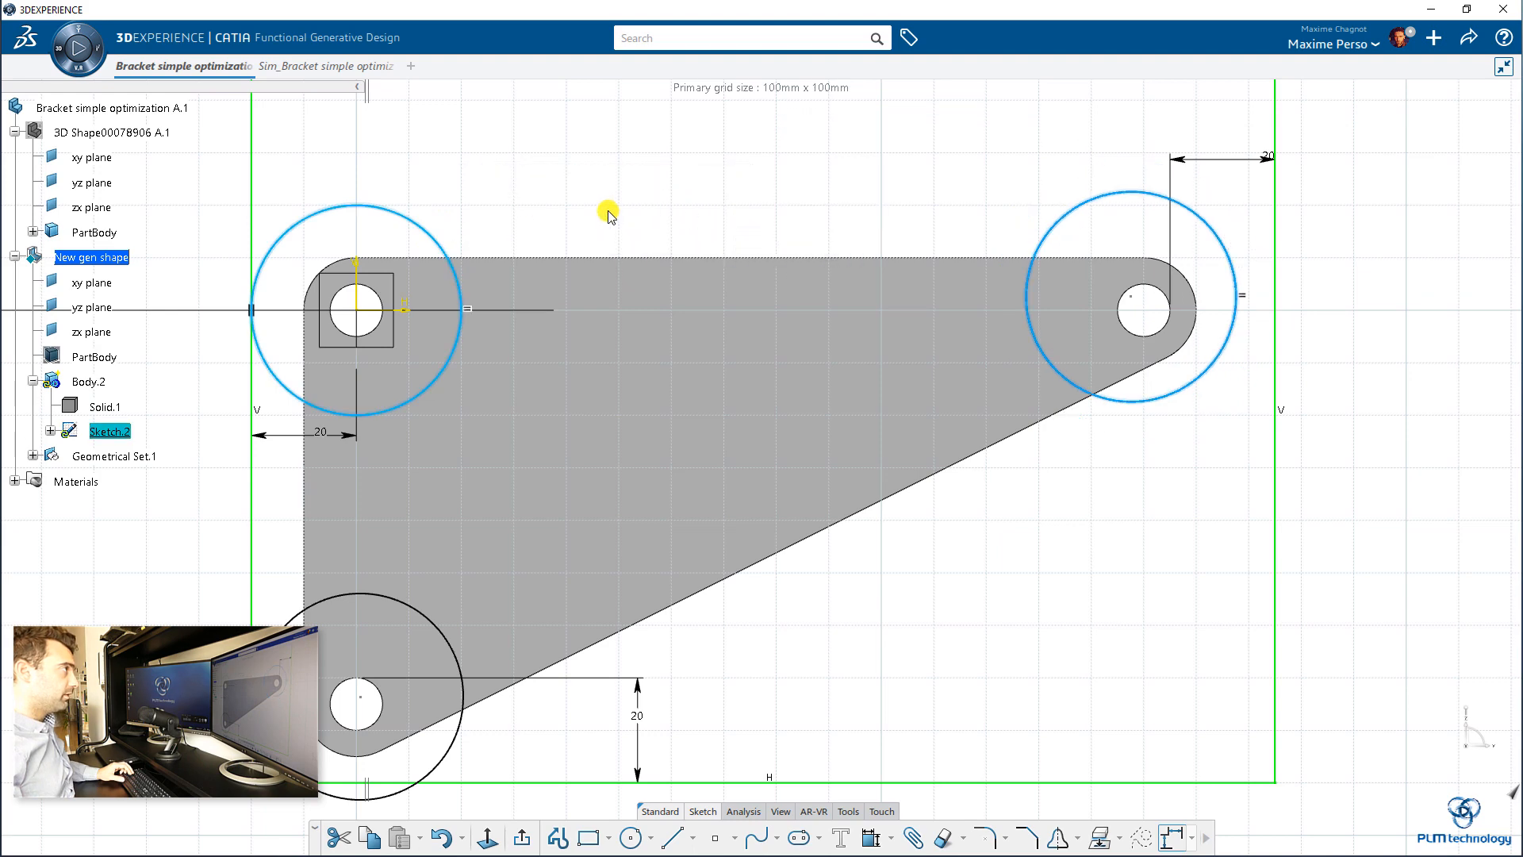
left_click(442, 633)
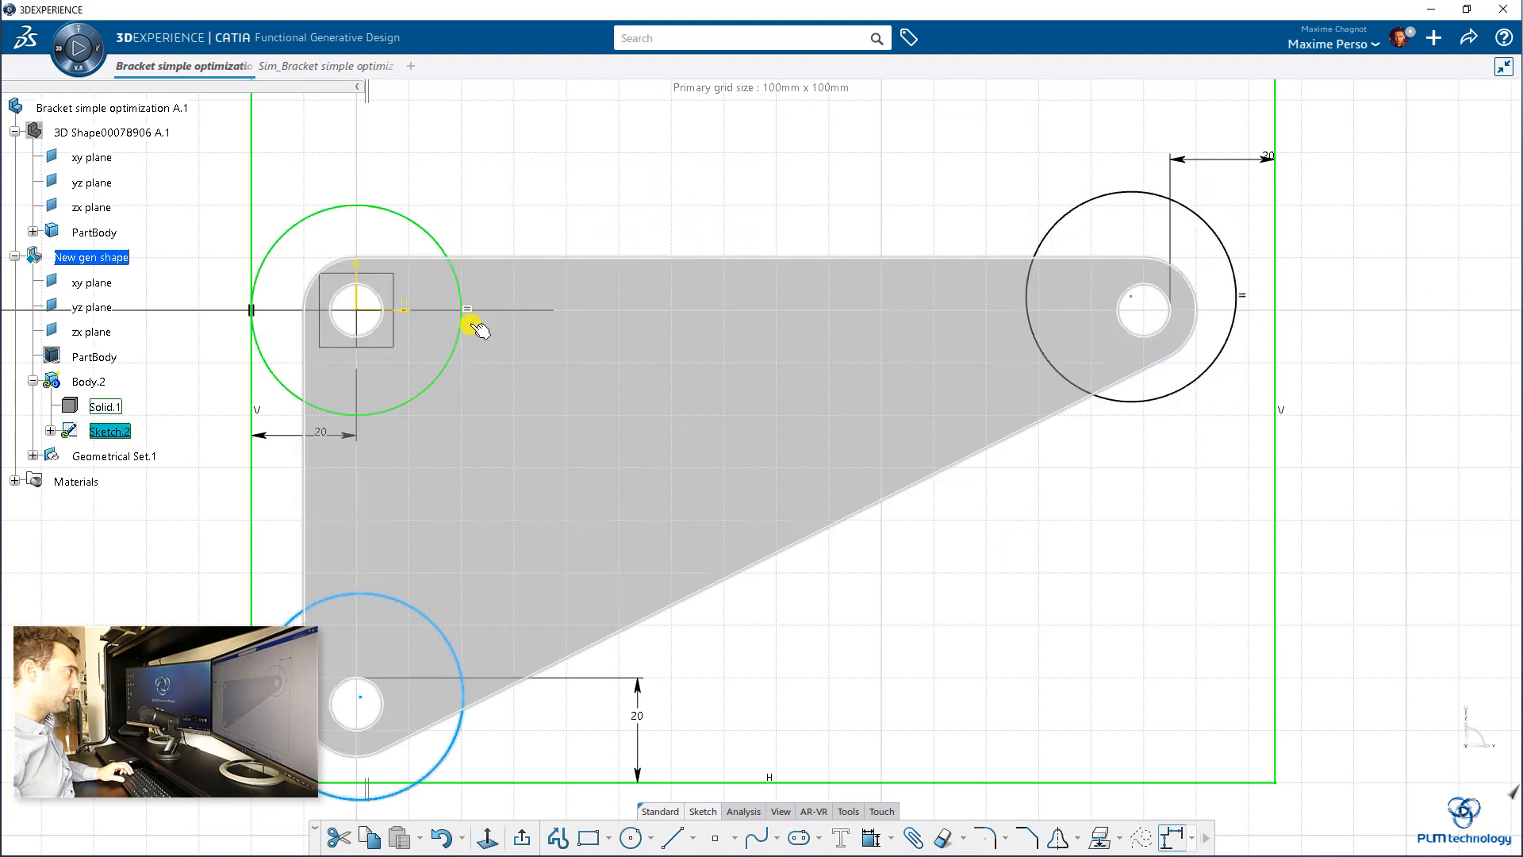
left_click(446, 247, "ctrl")
left_click(725, 184)
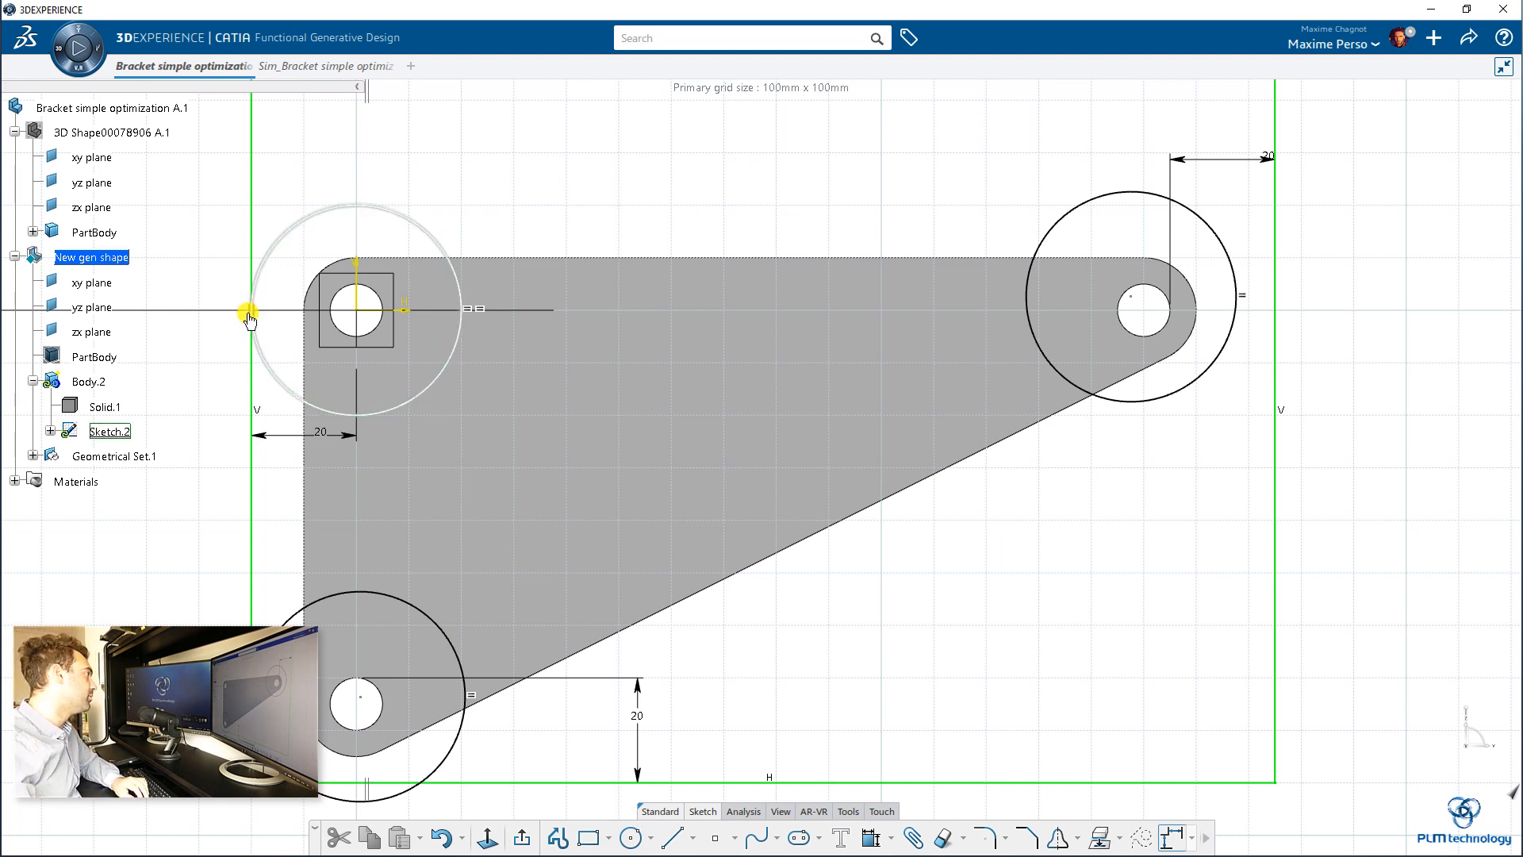
Step: Delete the tangency constraint between the upper-left circle and the rectangle's left edge
mouse_move(256, 311)
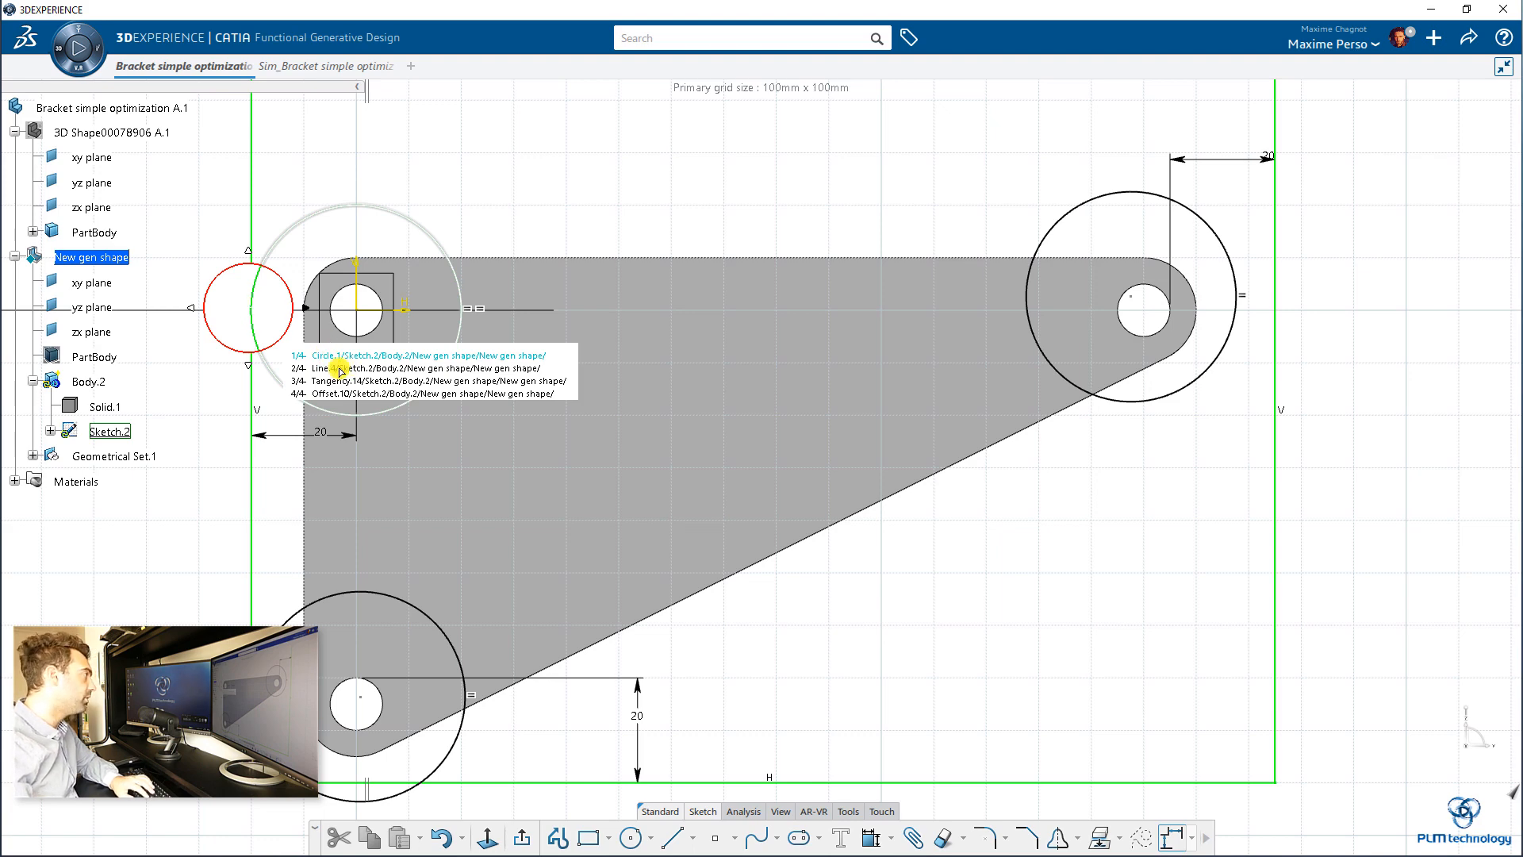
left_click(336, 392)
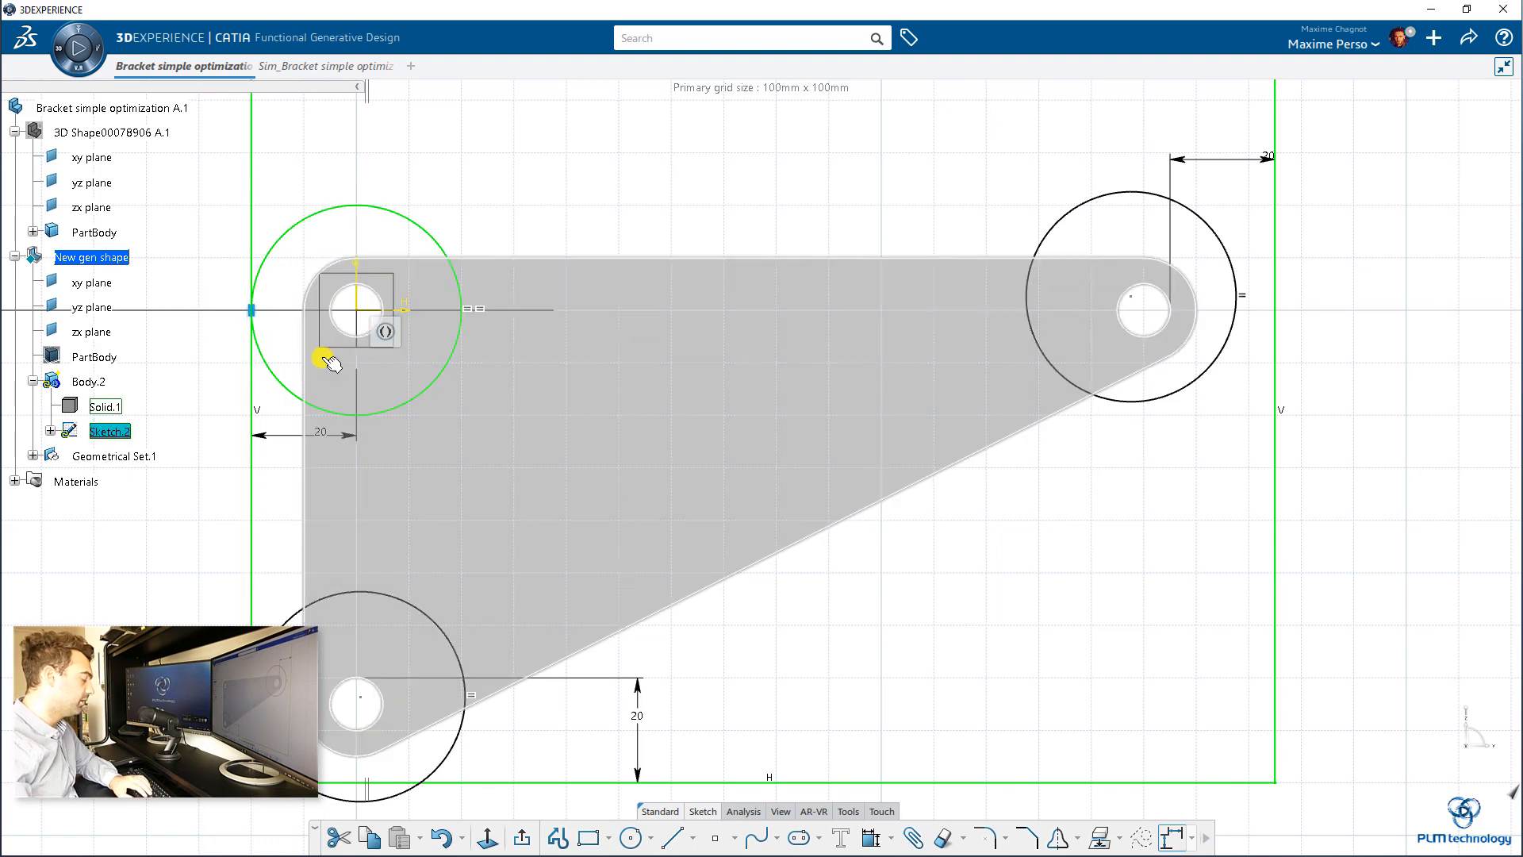
key("Escape")
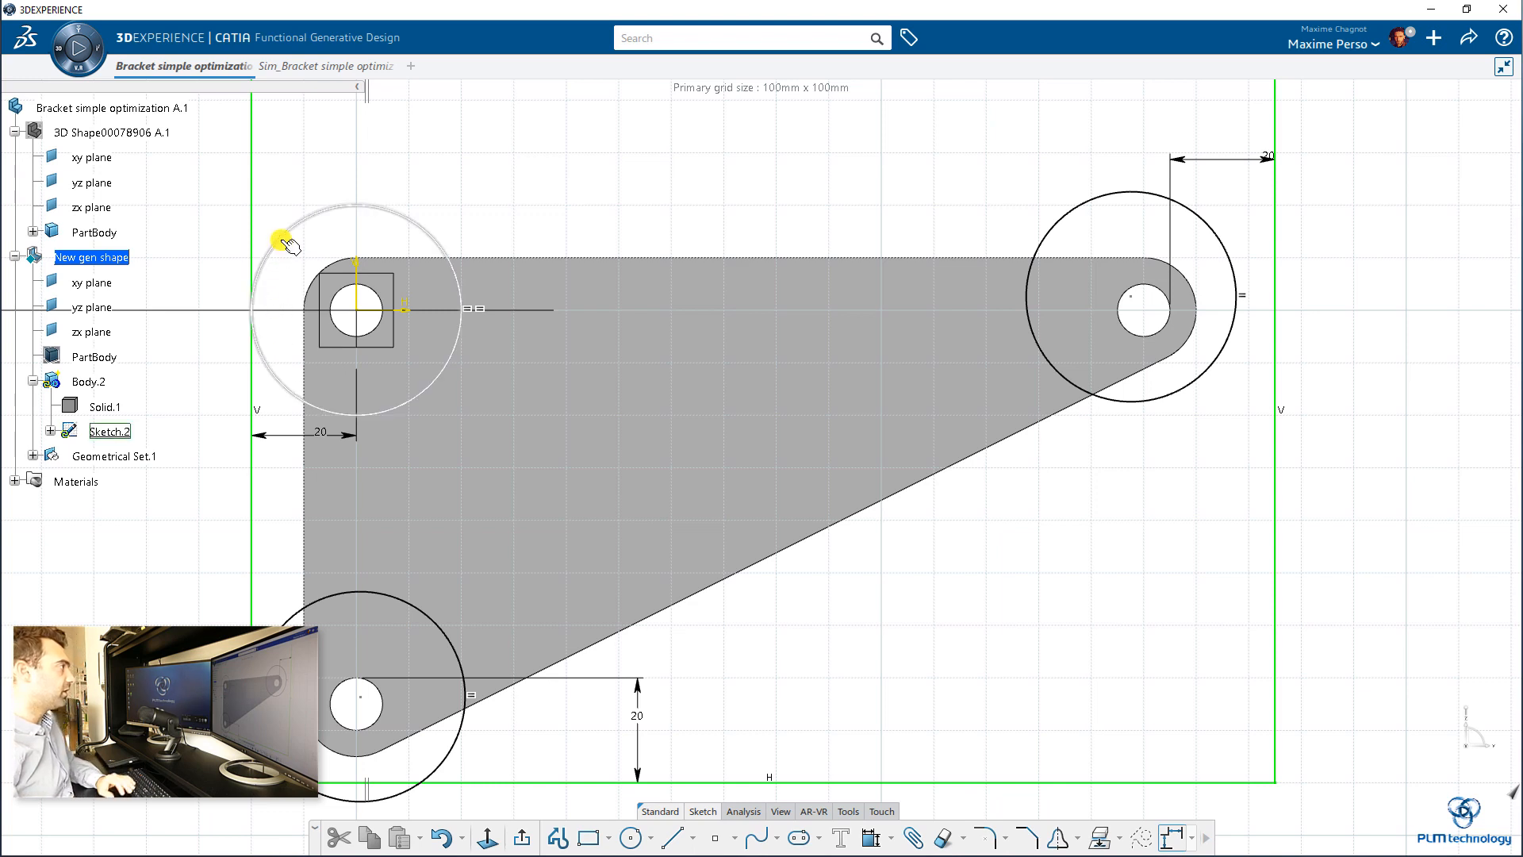
Step: Constrain the upper-left circle's diameter to 10 mm
left_click(401, 211)
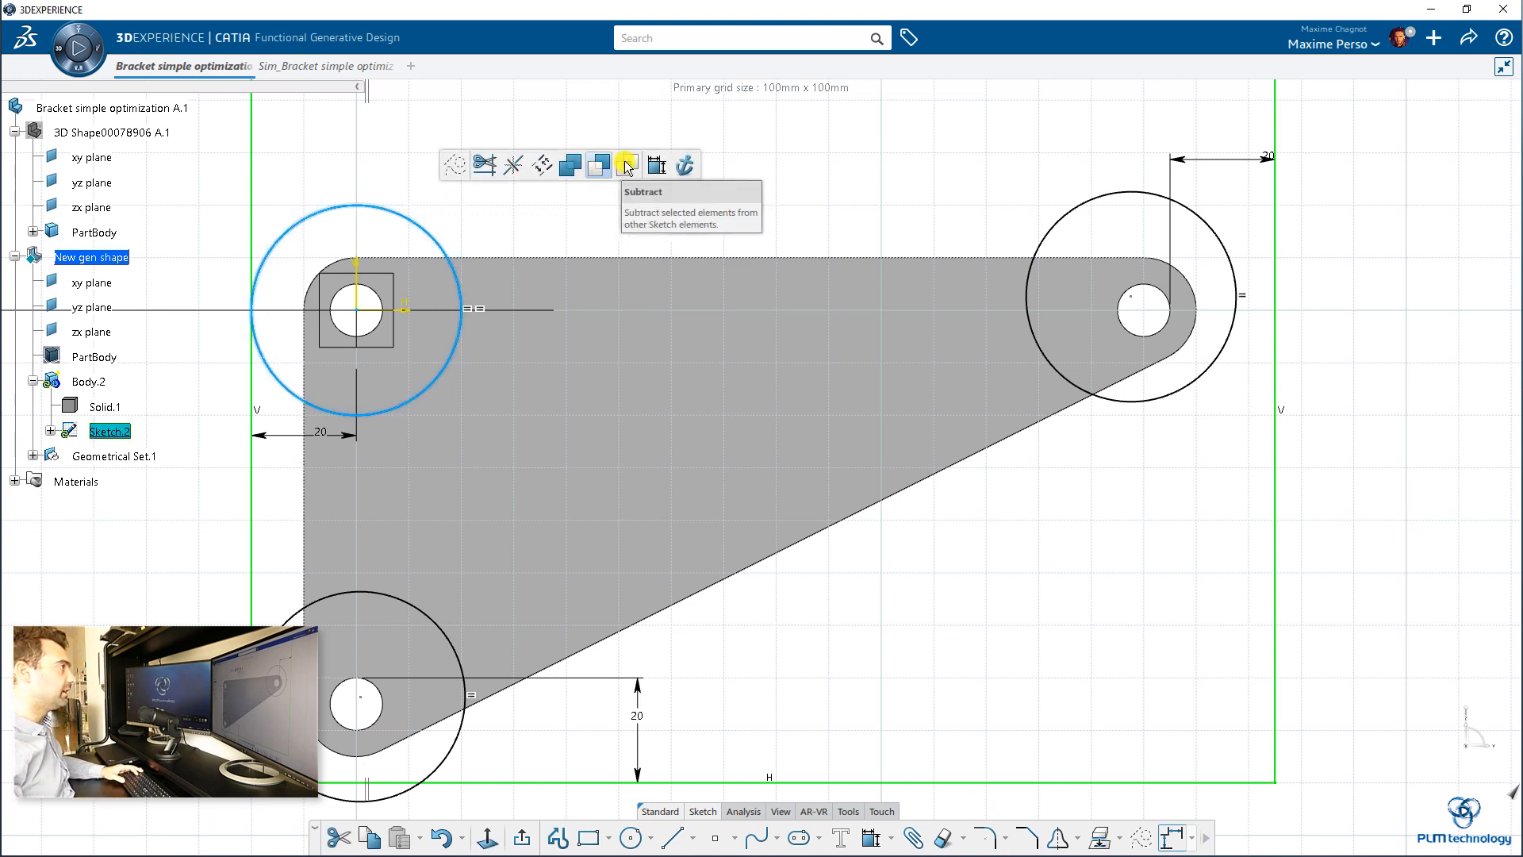
left_click(653, 167)
left_click(584, 188)
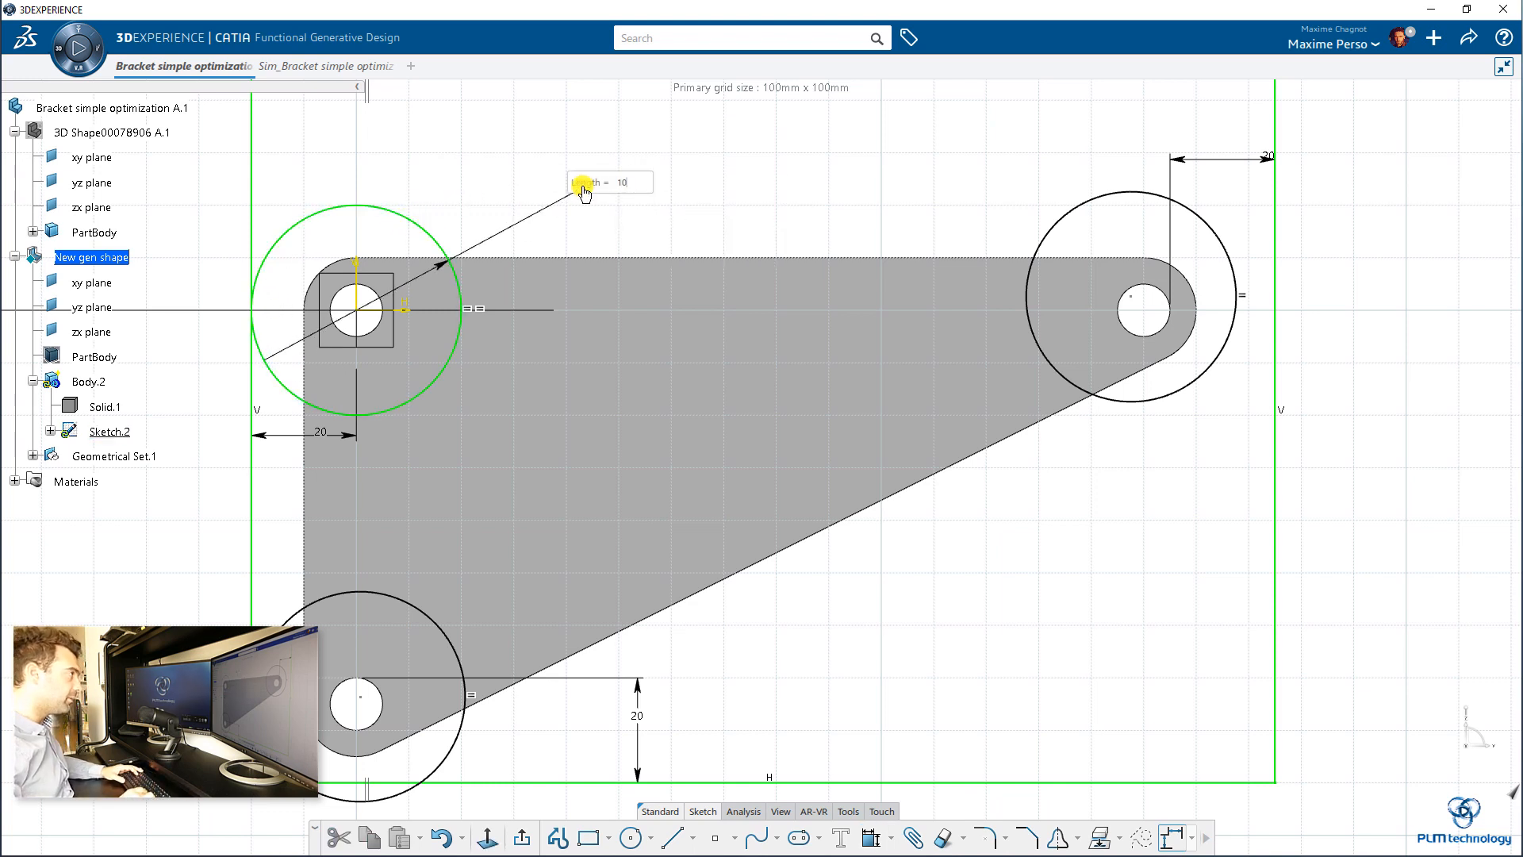
key("Return")
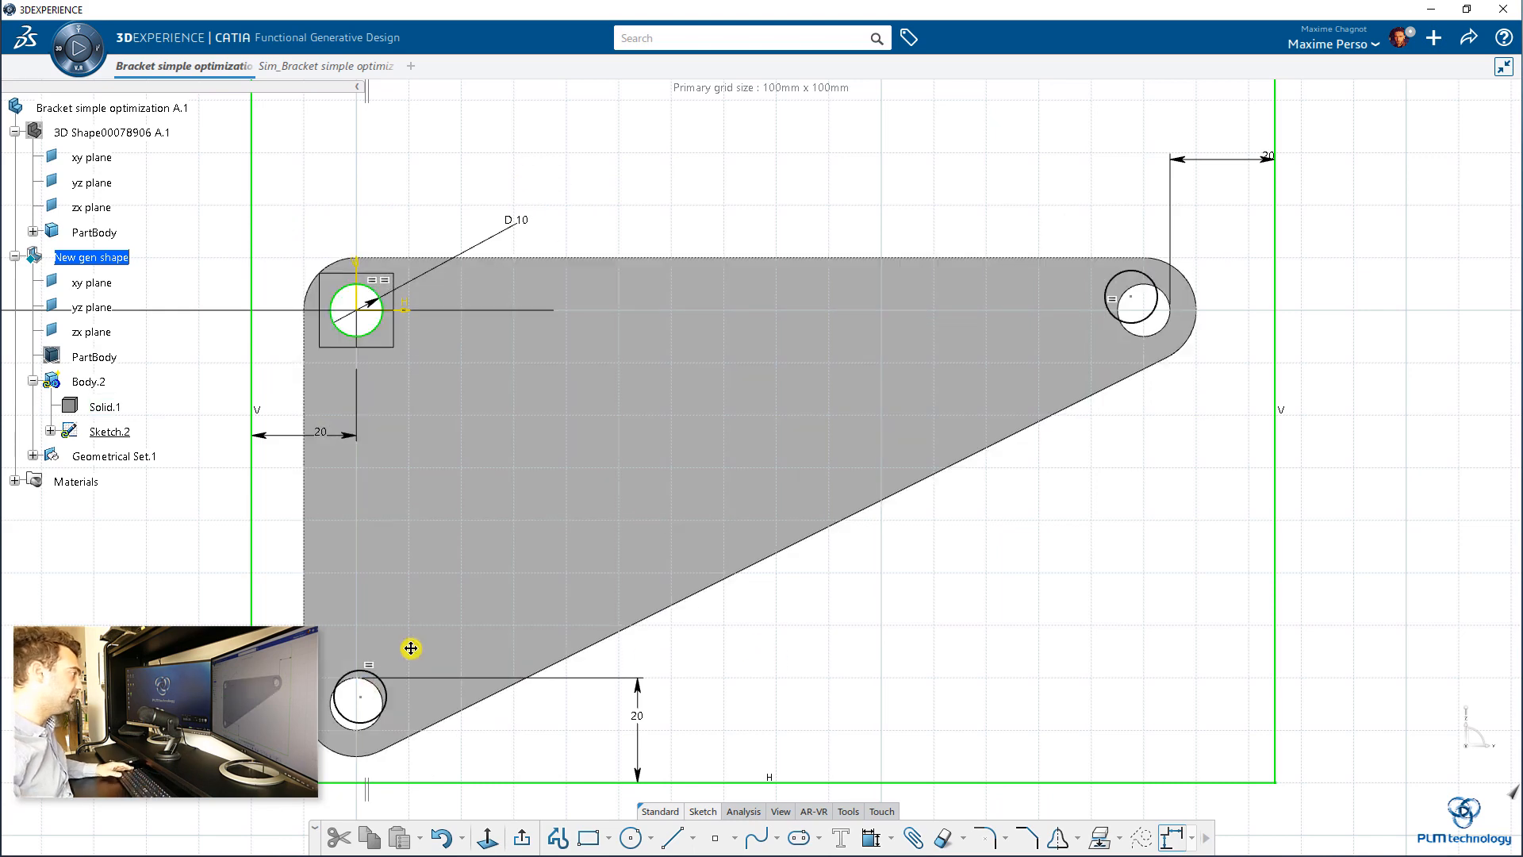
Step: Make the lower-left sketch circle concentric with the bracket's lower-left hole
middle_click_drag(411, 648, 719, 438)
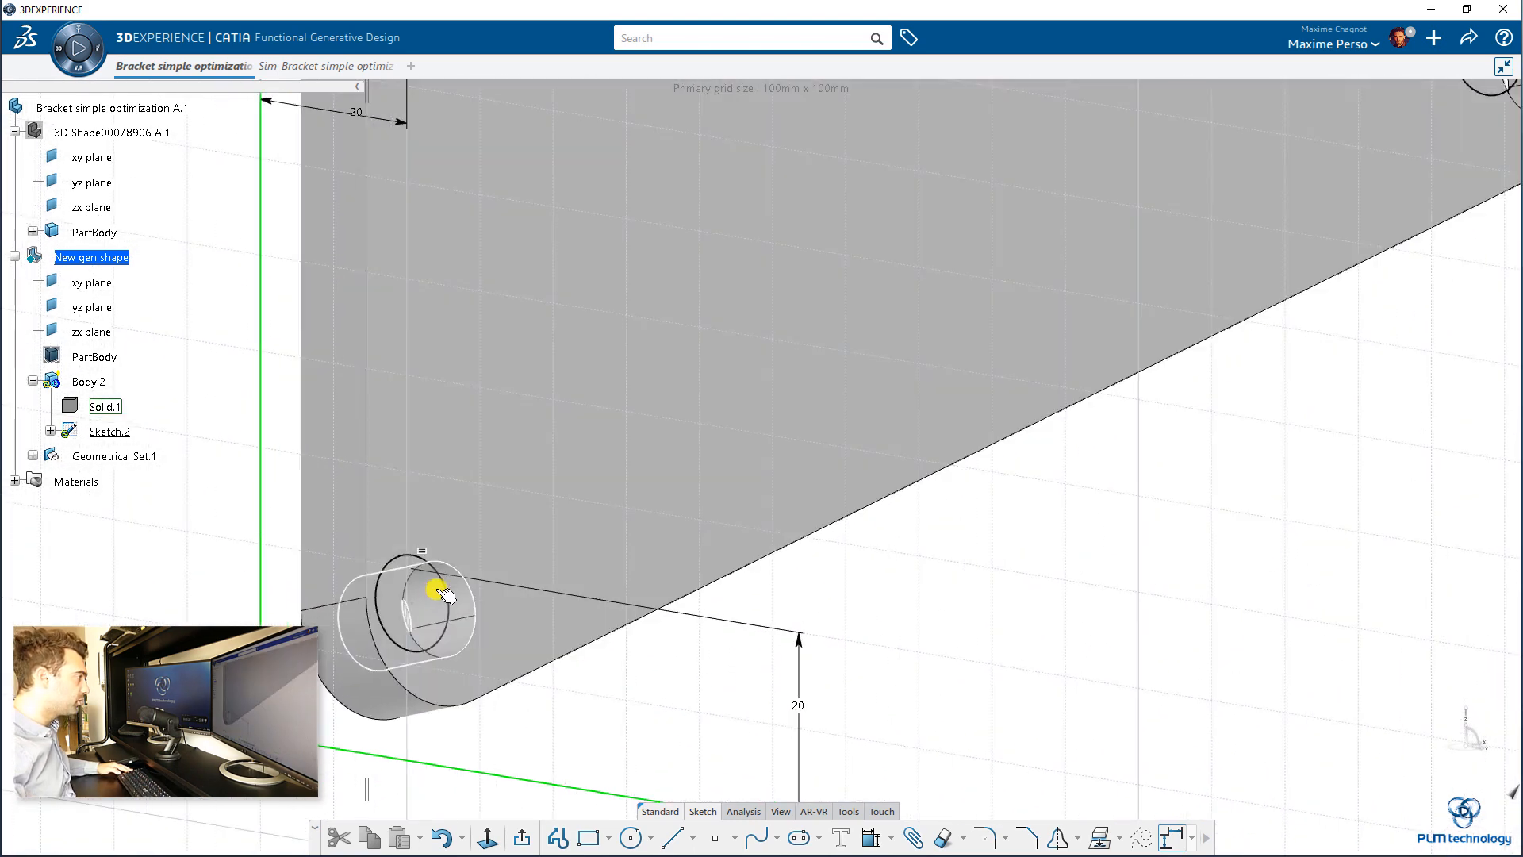
left_click(442, 587)
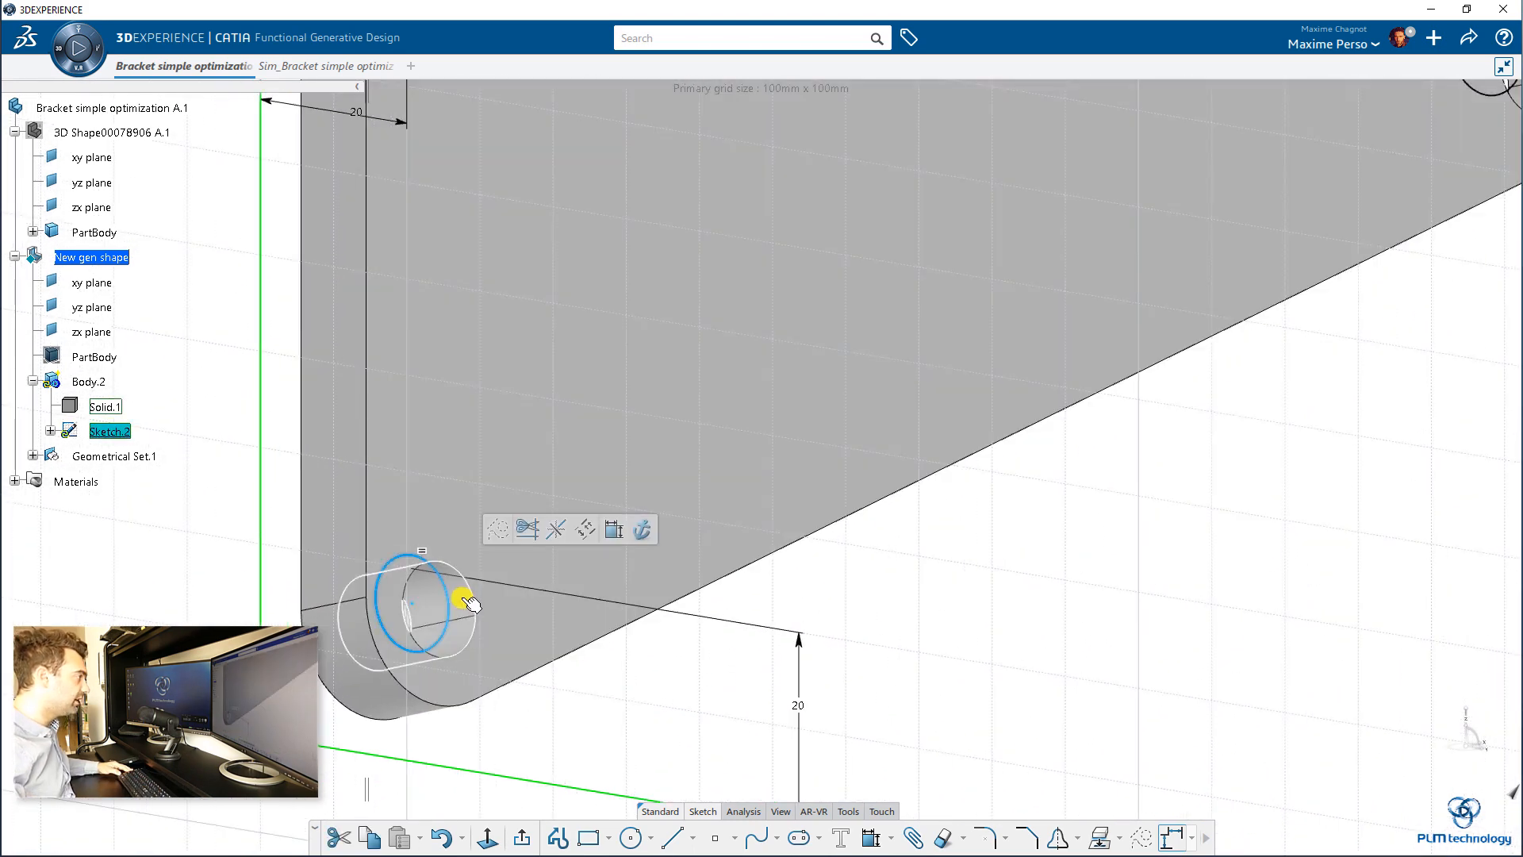
left_click(629, 544)
right_click(596, 495)
left_click(664, 617)
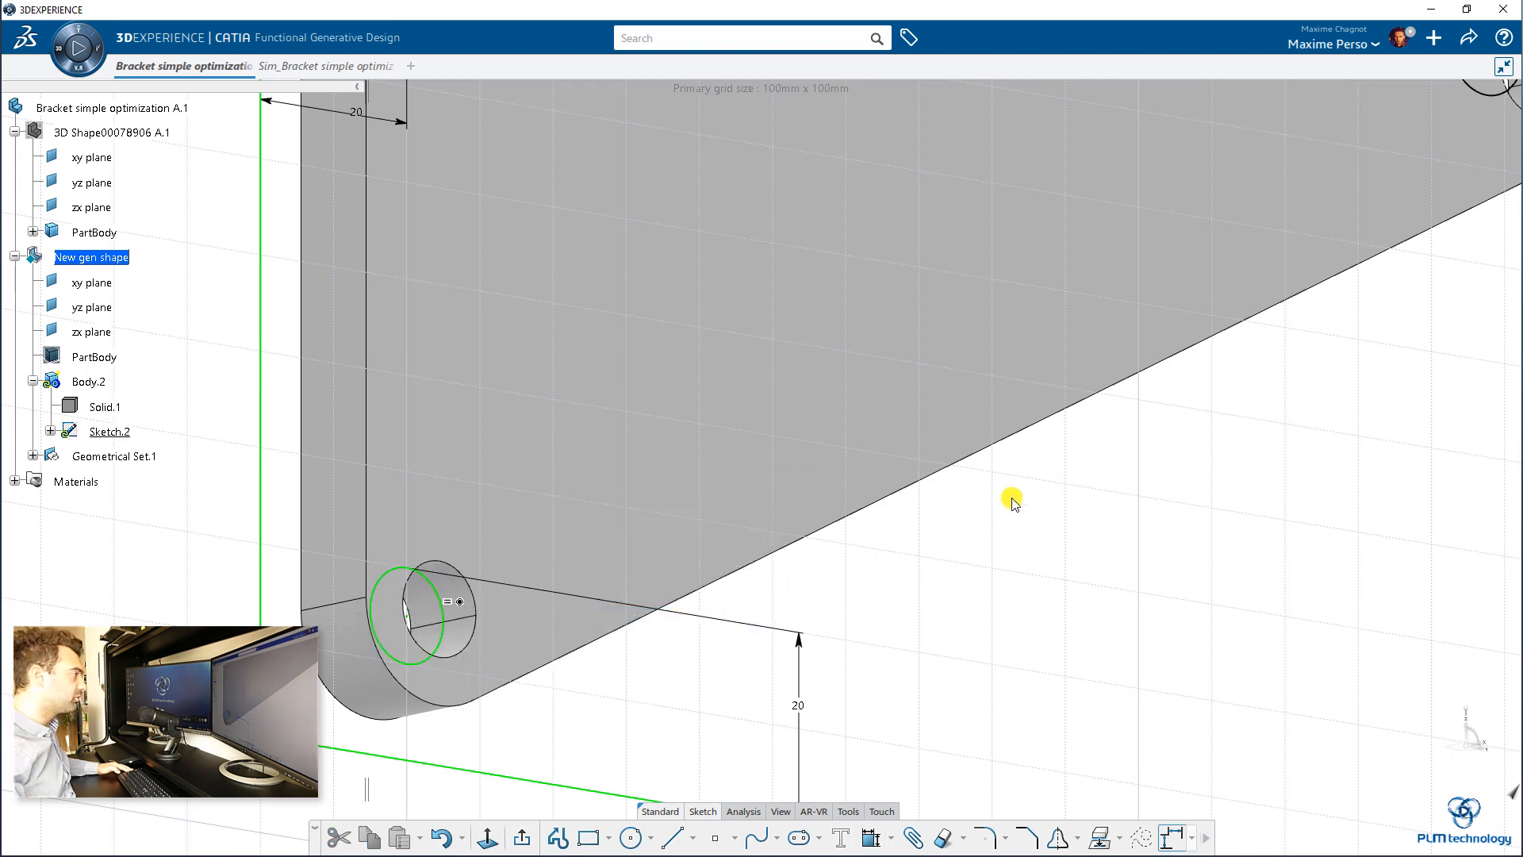
Step: Make the right sketch circle concentric with the bracket's right hole
middle_click(1365, 139)
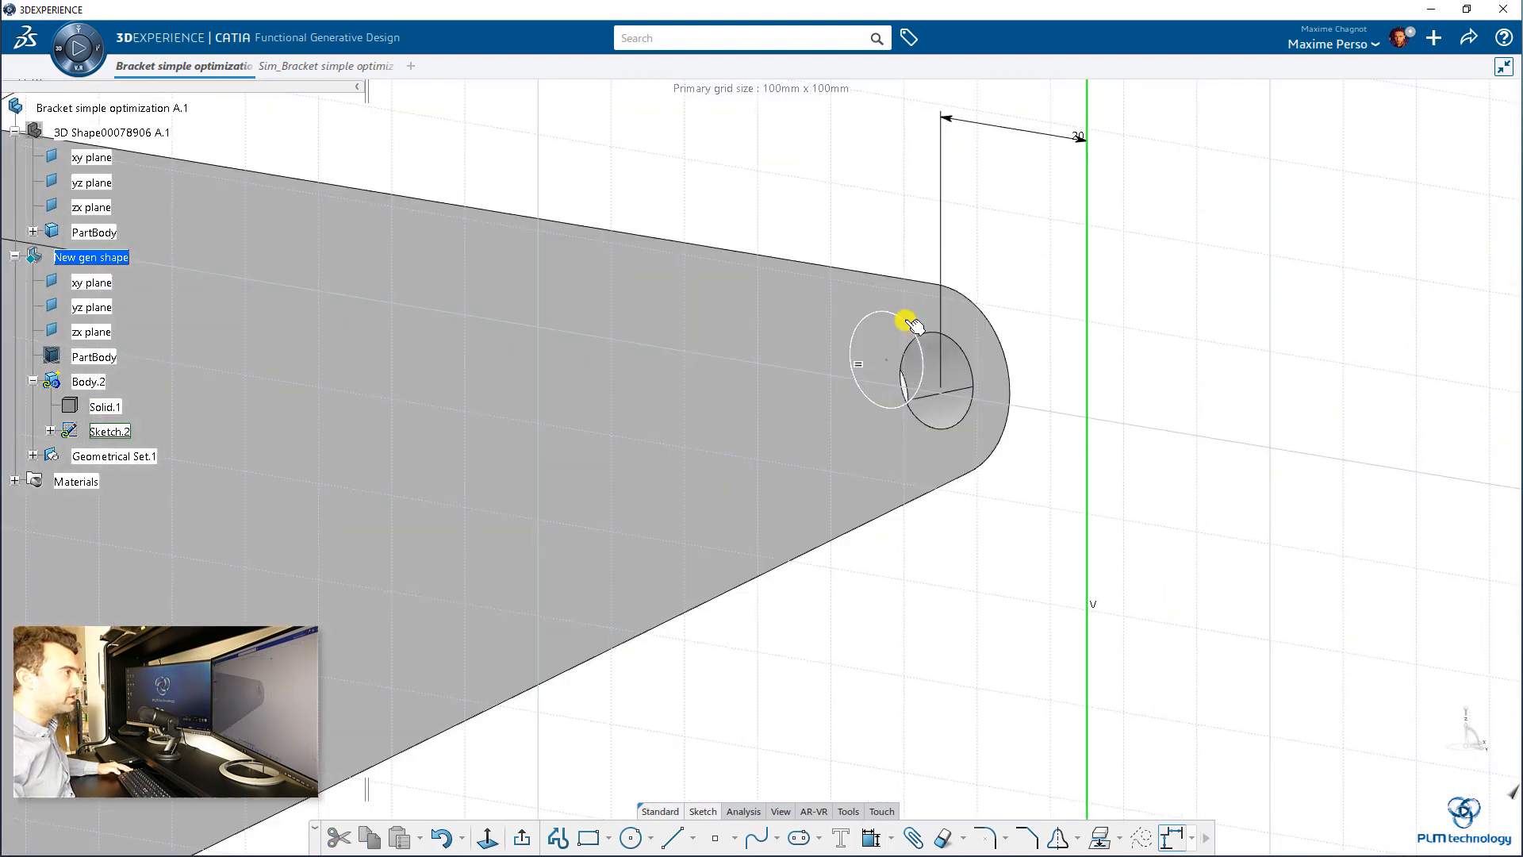
left_click(908, 327)
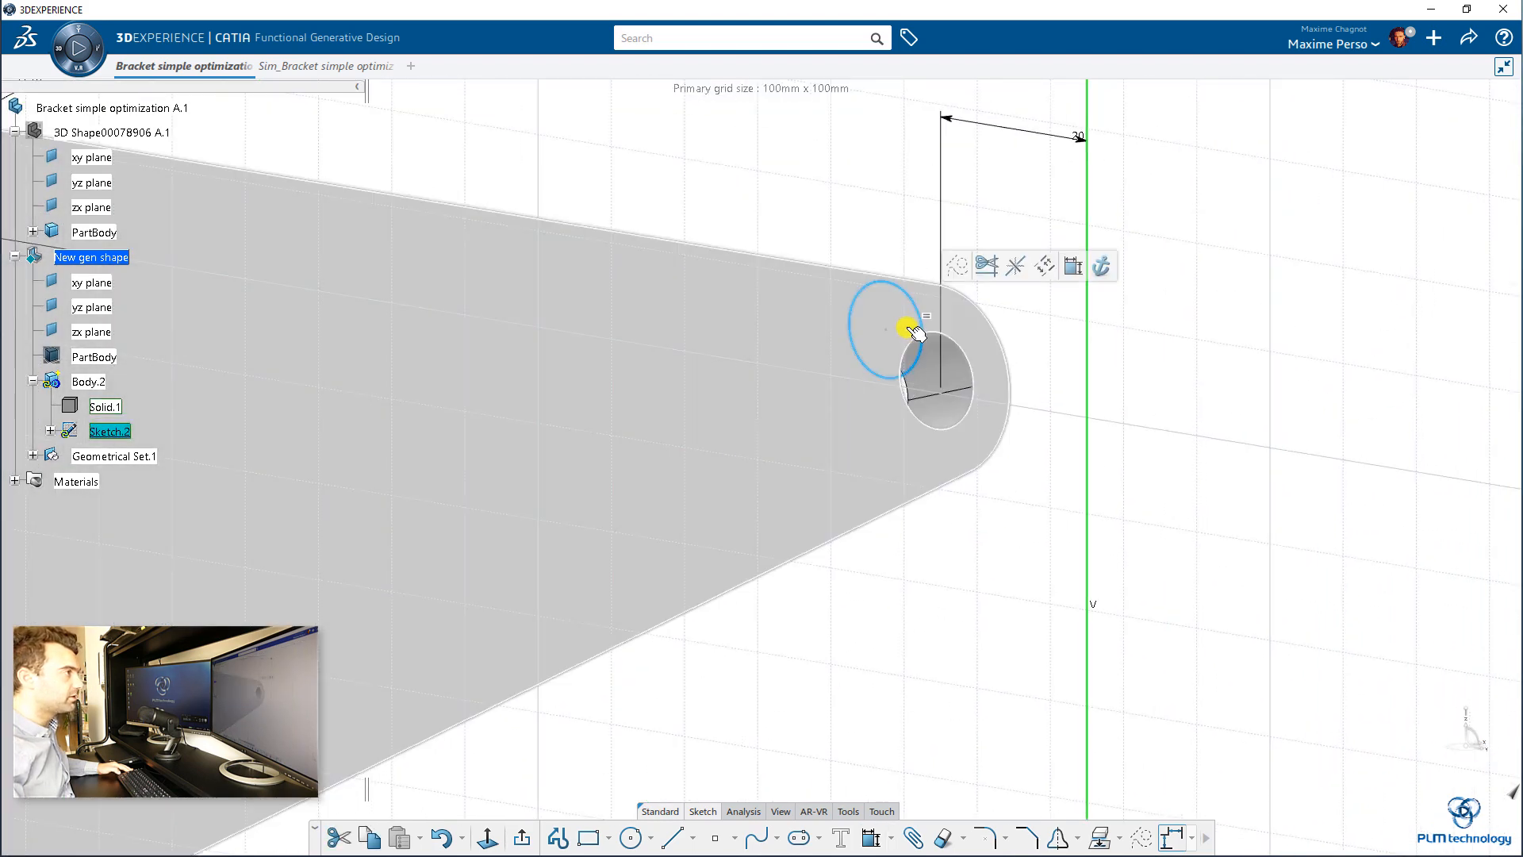
left_click(963, 369, "ctrl")
left_click(1119, 306)
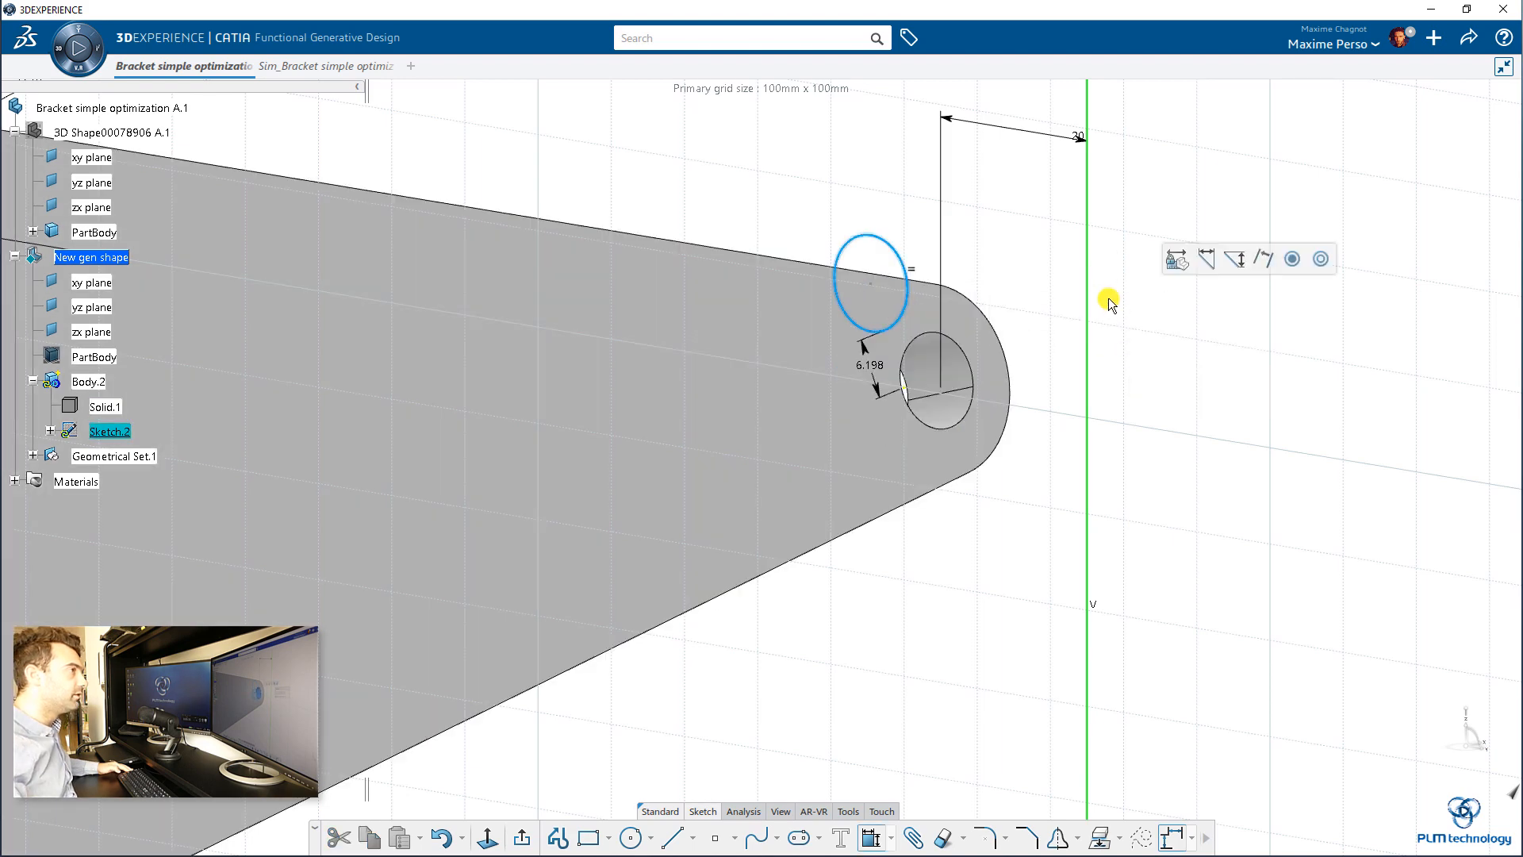
right_click(1034, 237)
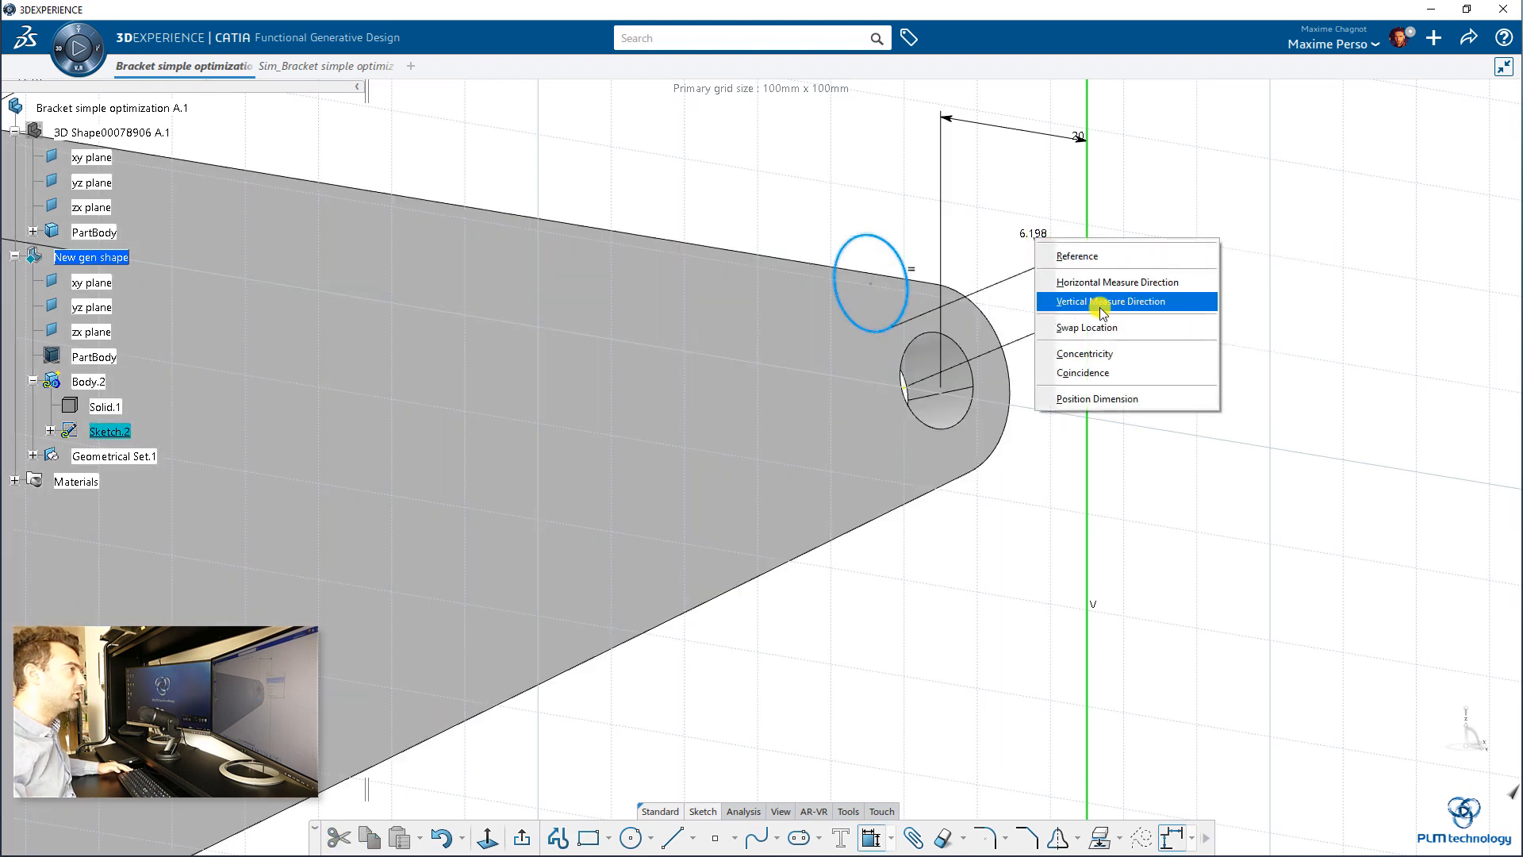
left_click(1093, 357)
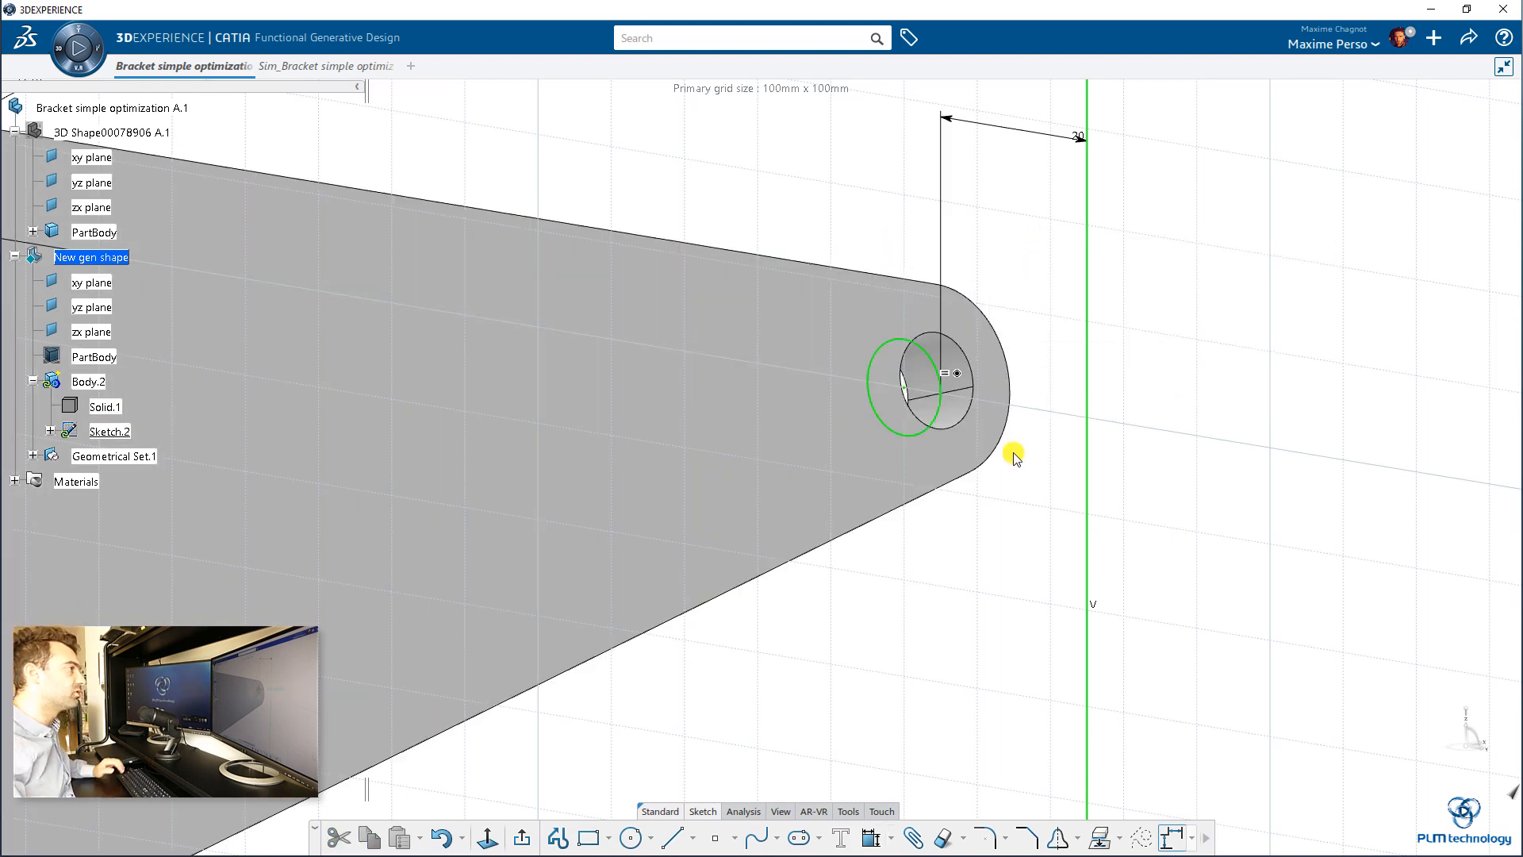
Step: Finish the sketch and extrude it as a pad with a 5 mm length and mirrored extent
mouse_move(955, 560)
middle_mouse_down()
mouse_move(782, 606)
mouse_move(878, 518)
mouse_move(864, 583)
middle_mouse_up()
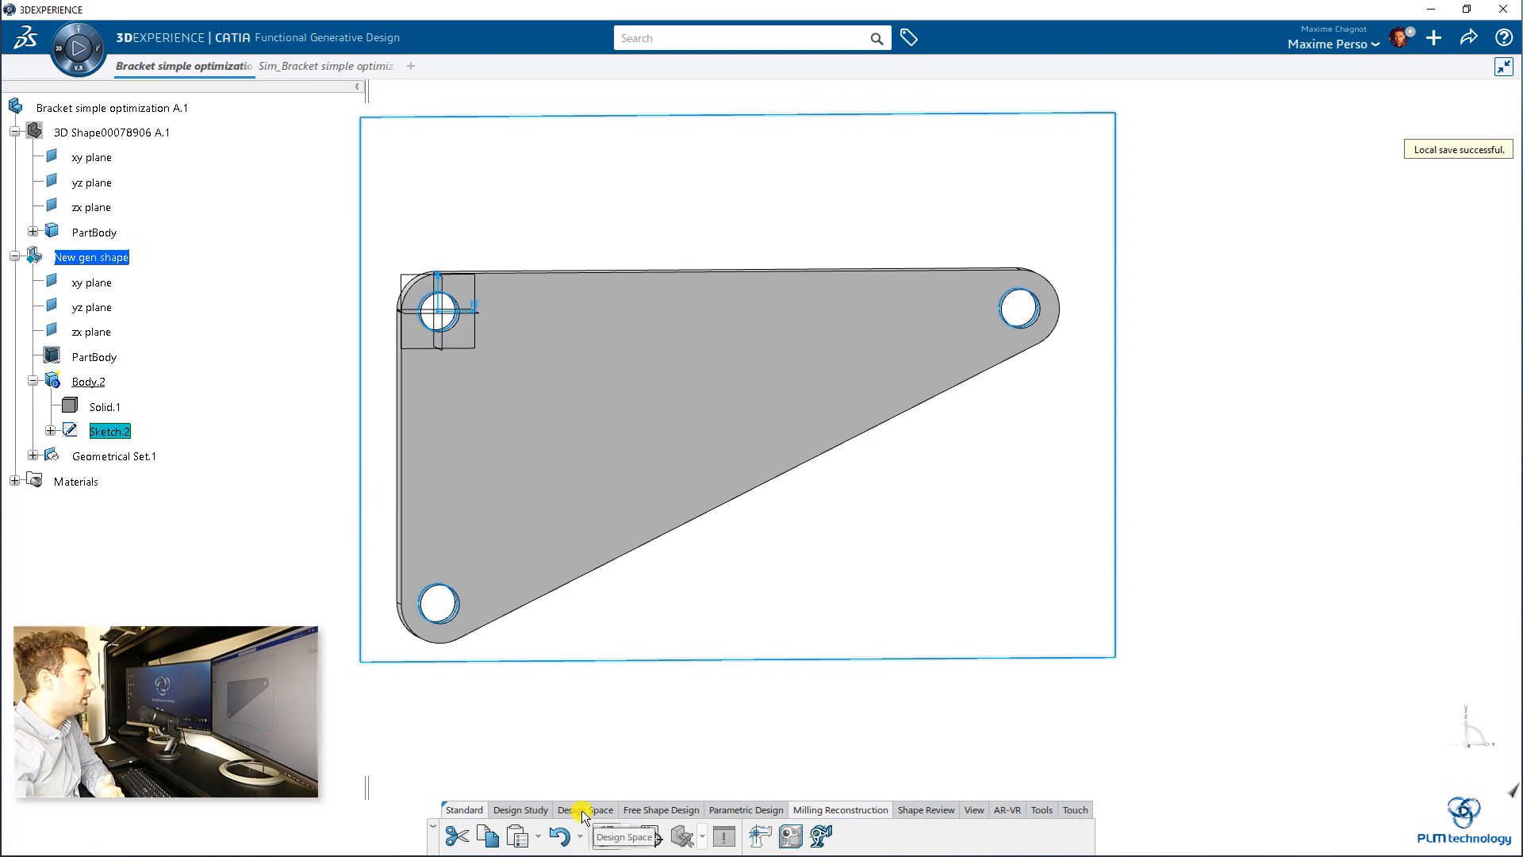
left_click(758, 814)
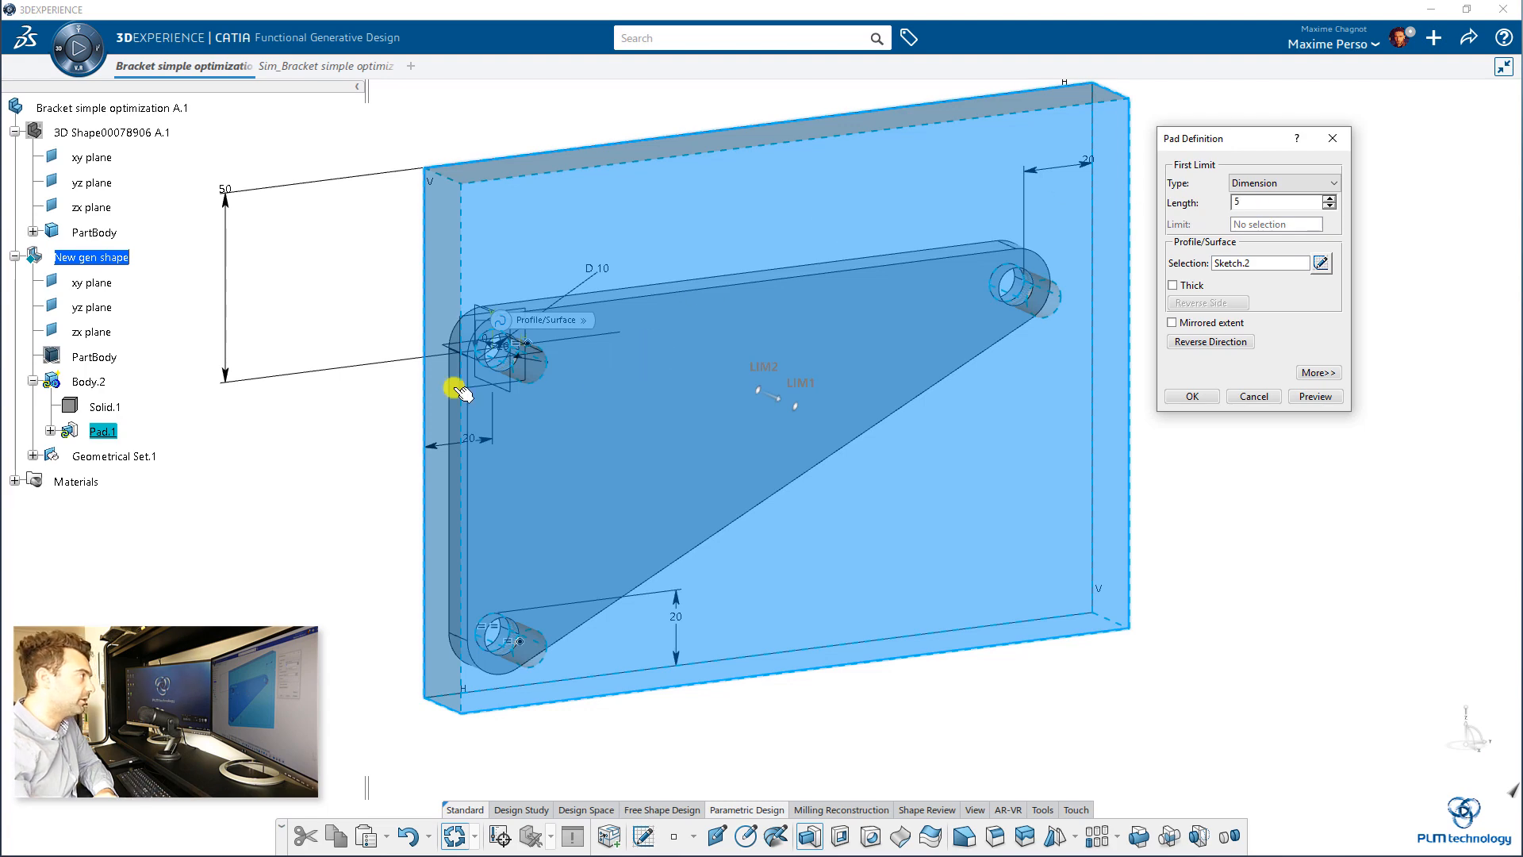
middle_click_drag(323, 404, 736, 346)
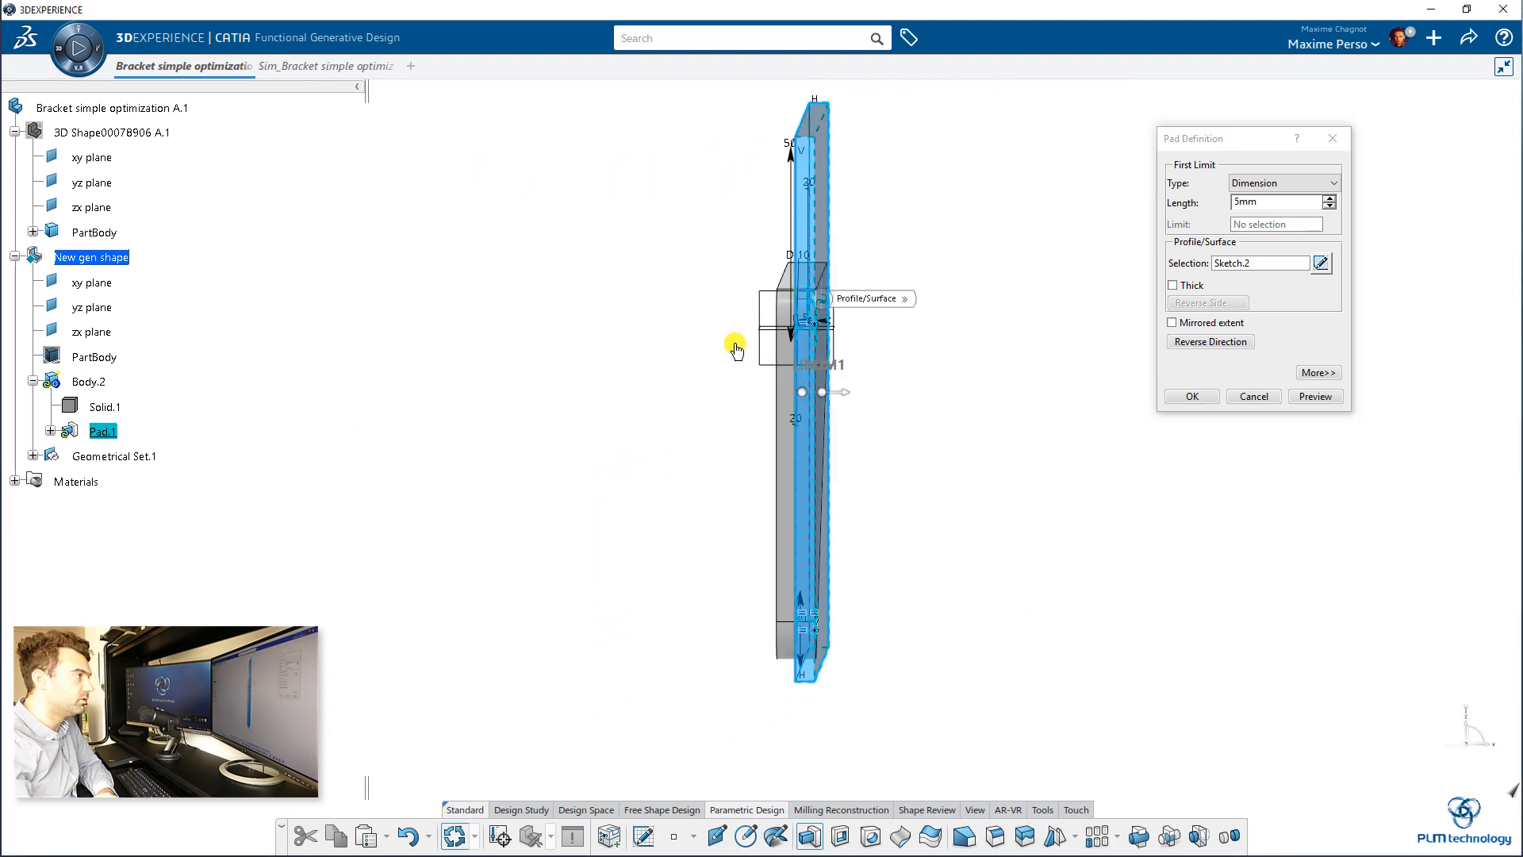
left_click(1226, 328)
left_click(1189, 396)
middle_click_drag(1013, 391, 1095, 432)
middle_click_drag(1304, 371, 1118, 377)
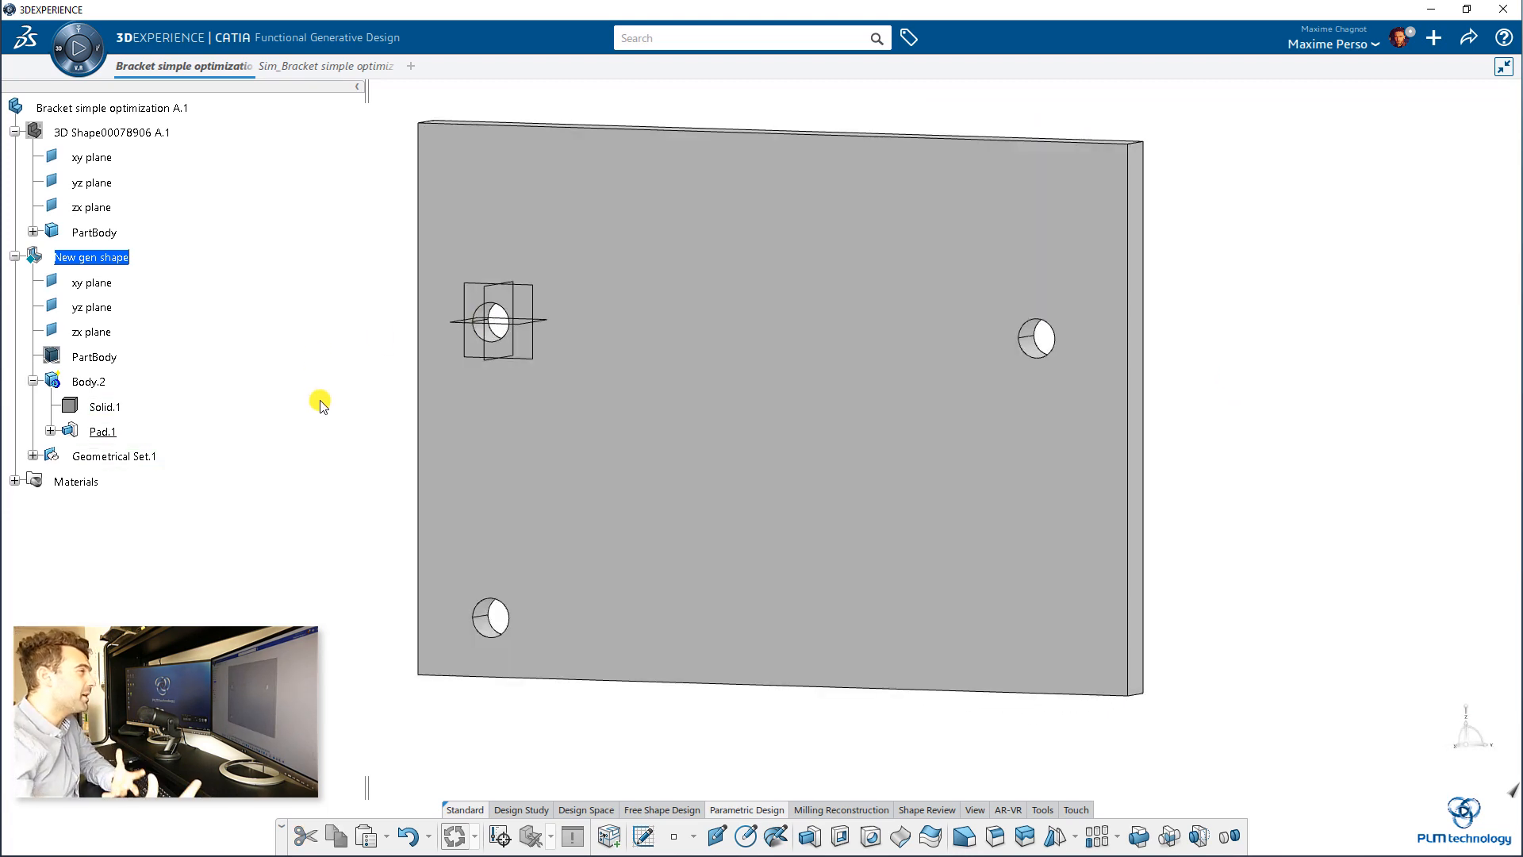
middle_click_drag(316, 400, 288, 346)
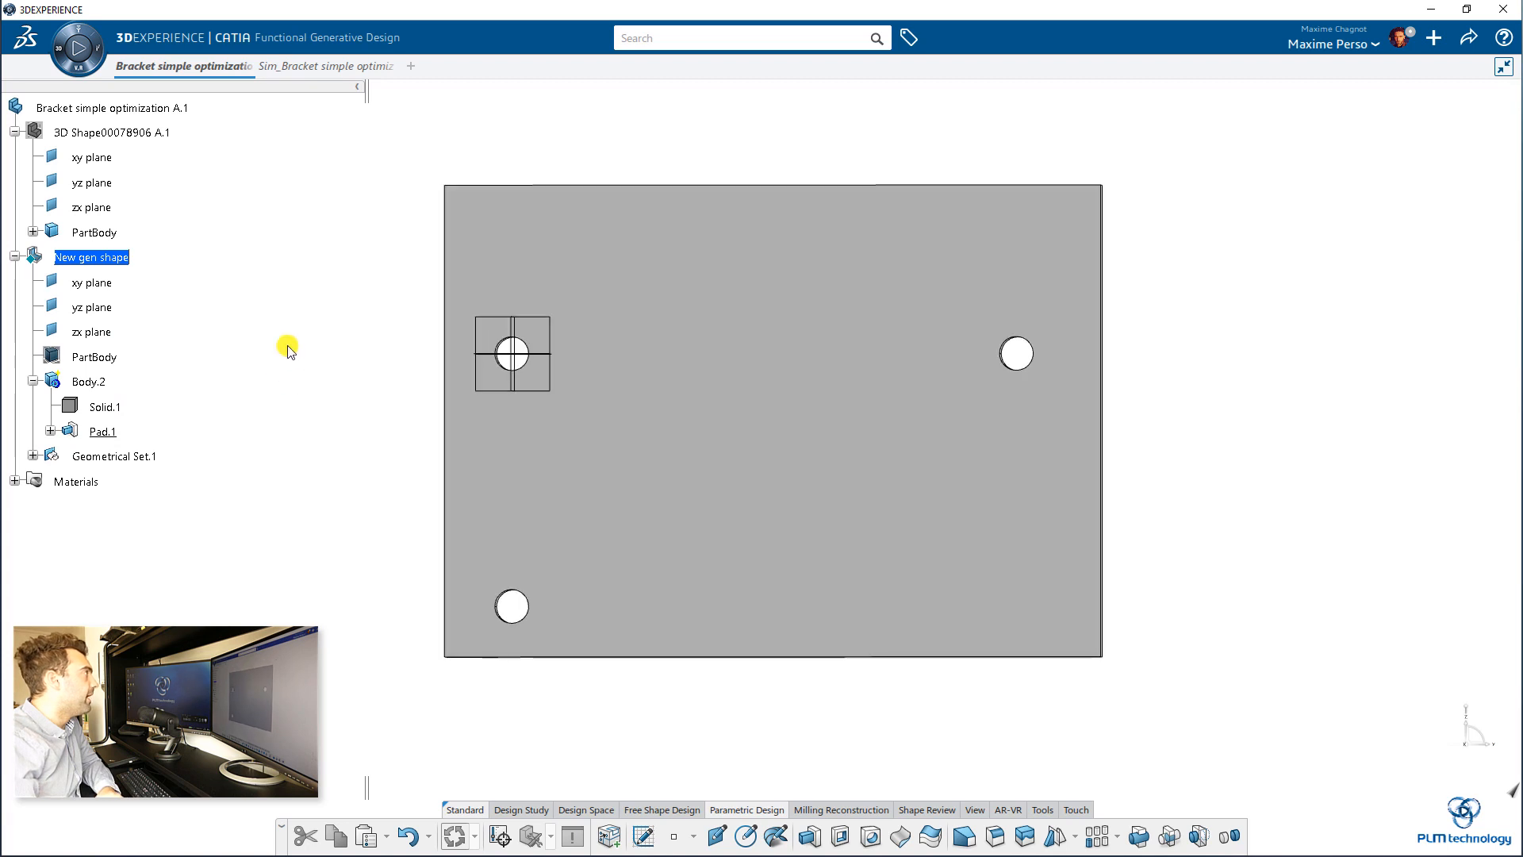
Step: Switch to the Sim_Bracket simple optimization study and display its Exploration Assistant
mouse_move(310, 69)
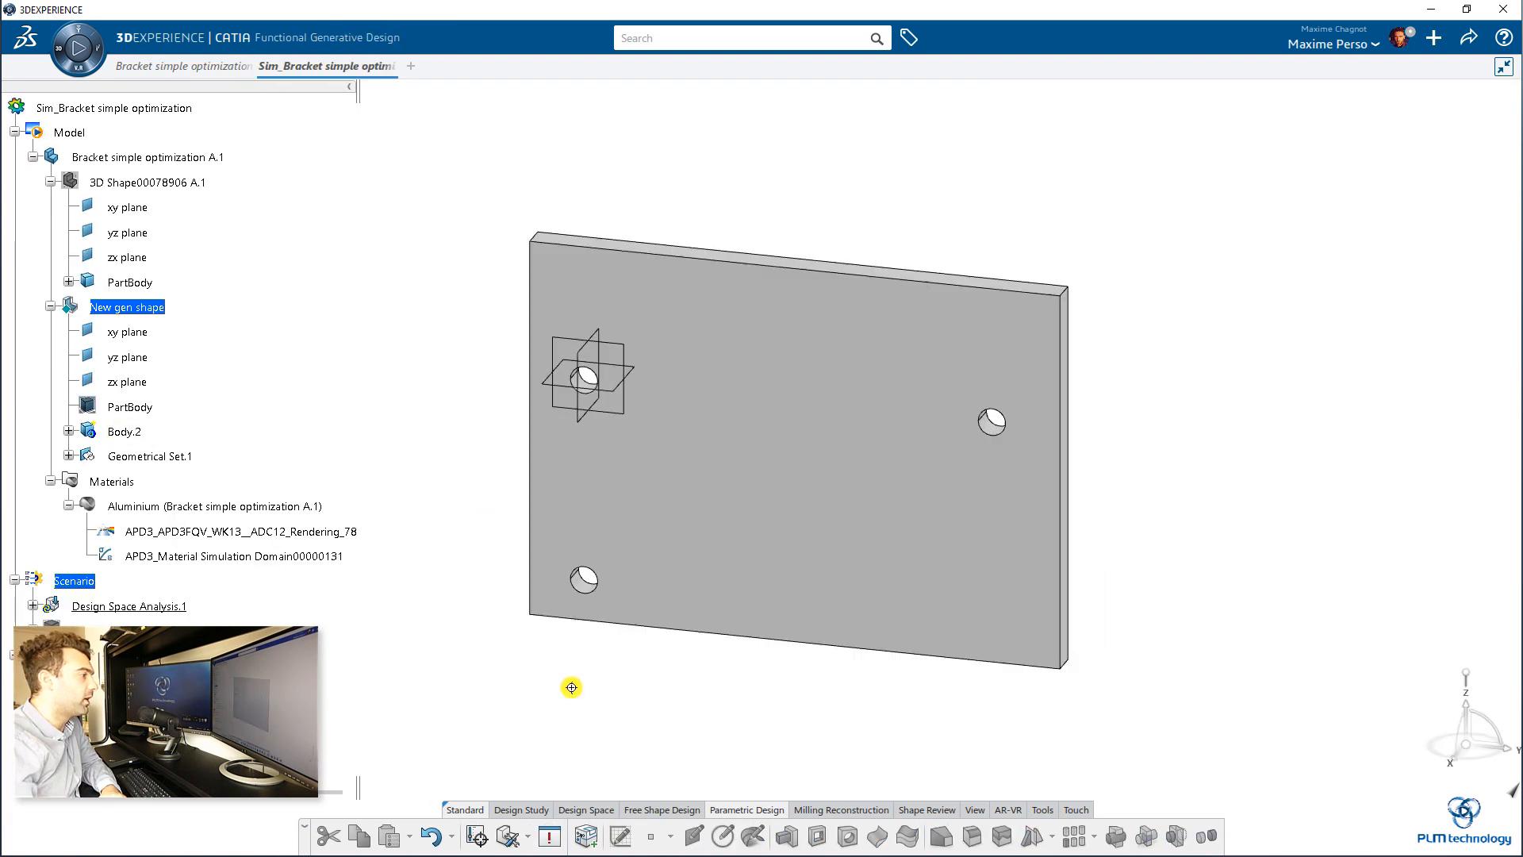
middle_click_drag(571, 689, 605, 785)
left_click(478, 836)
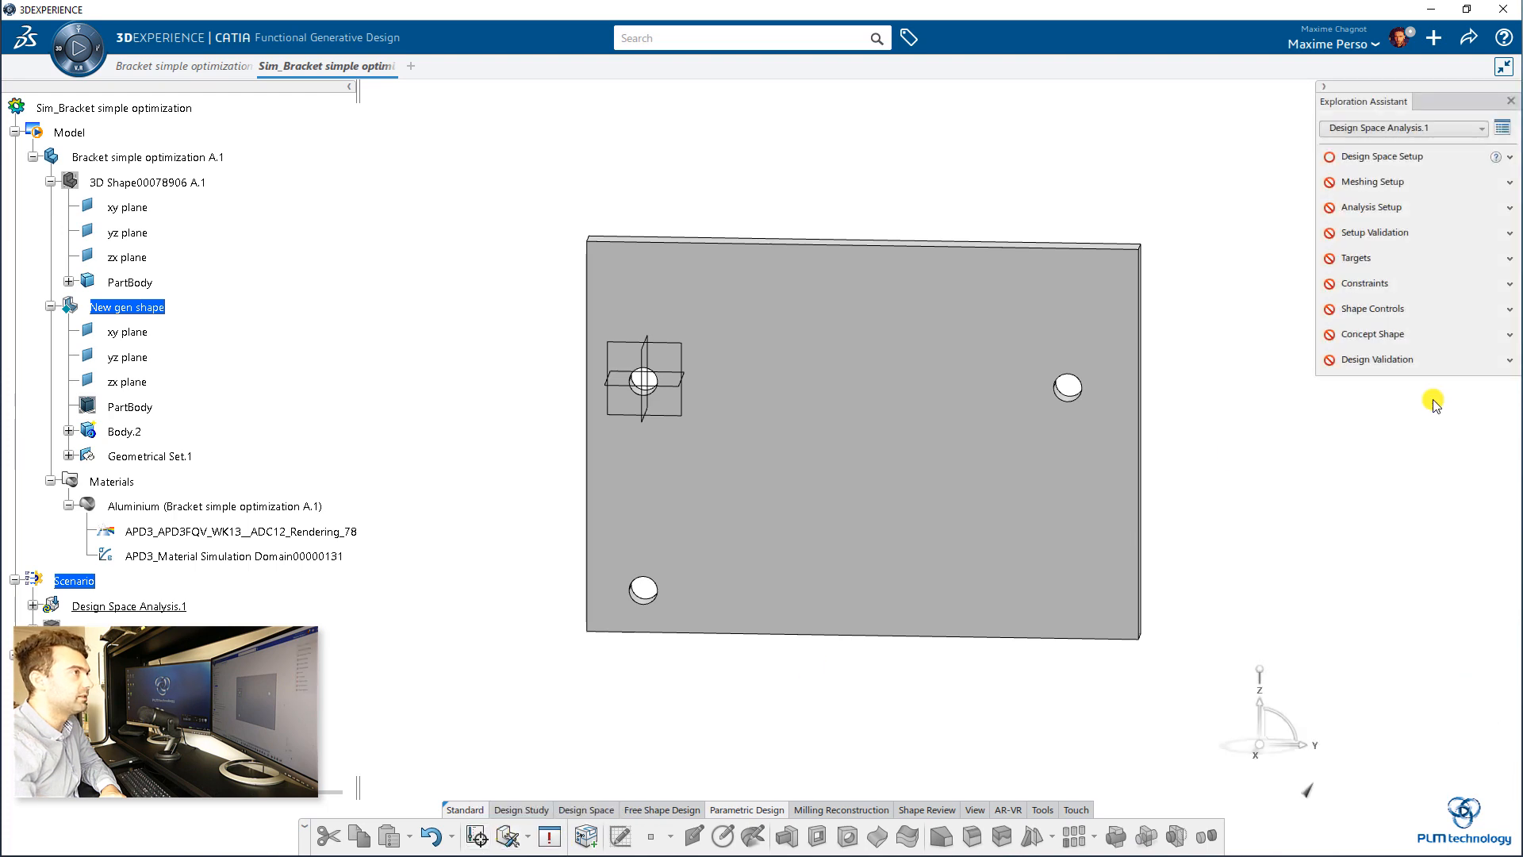
Step: Define the study's design space by excluding PartBody and assigning Body.2 as the design space
left_click(1413, 155)
left_click(1403, 188)
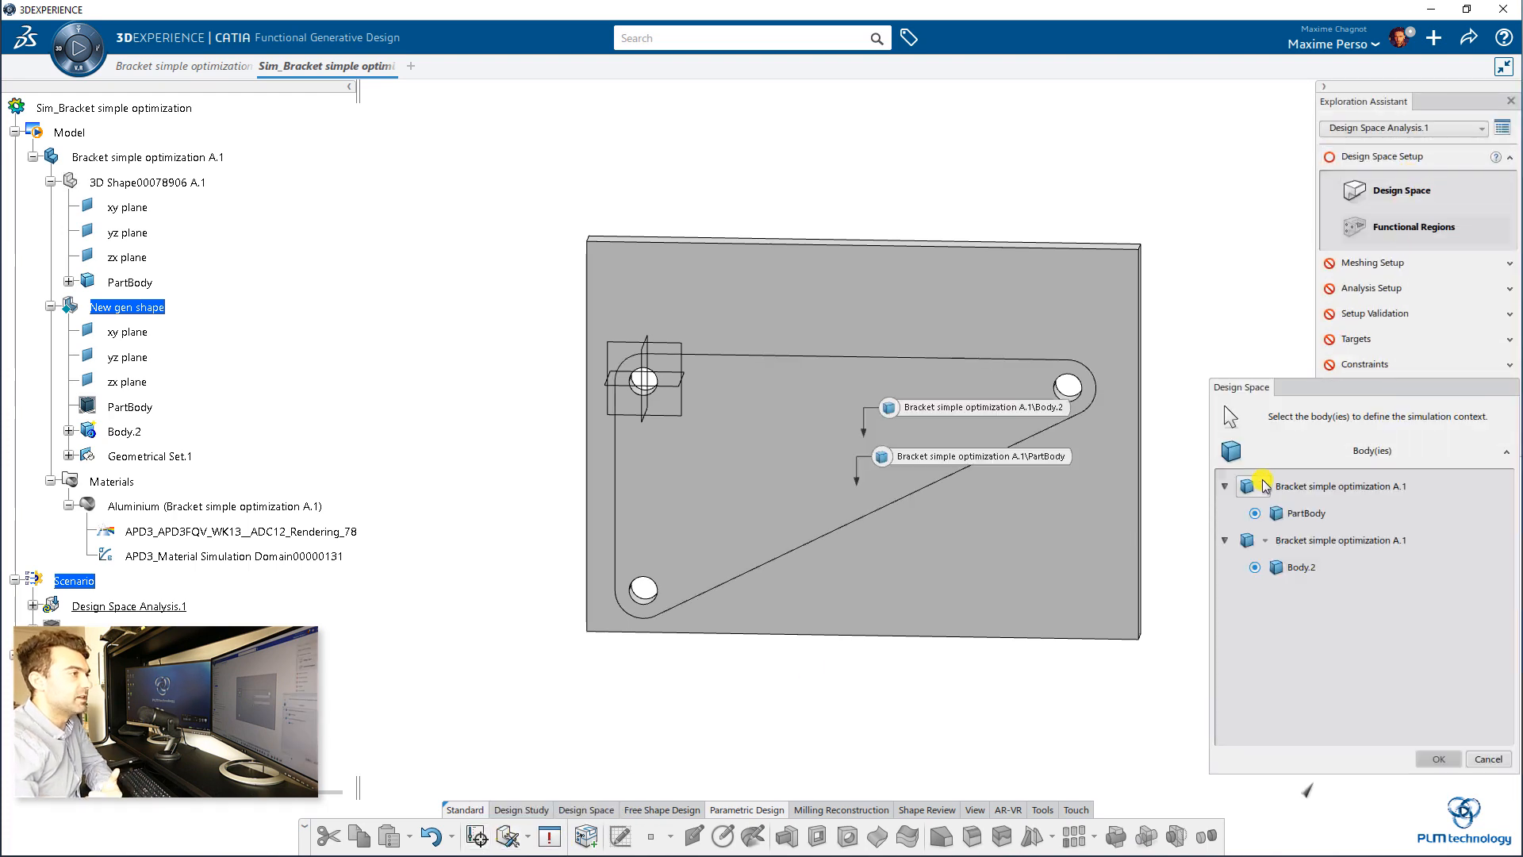
left_click(1305, 513)
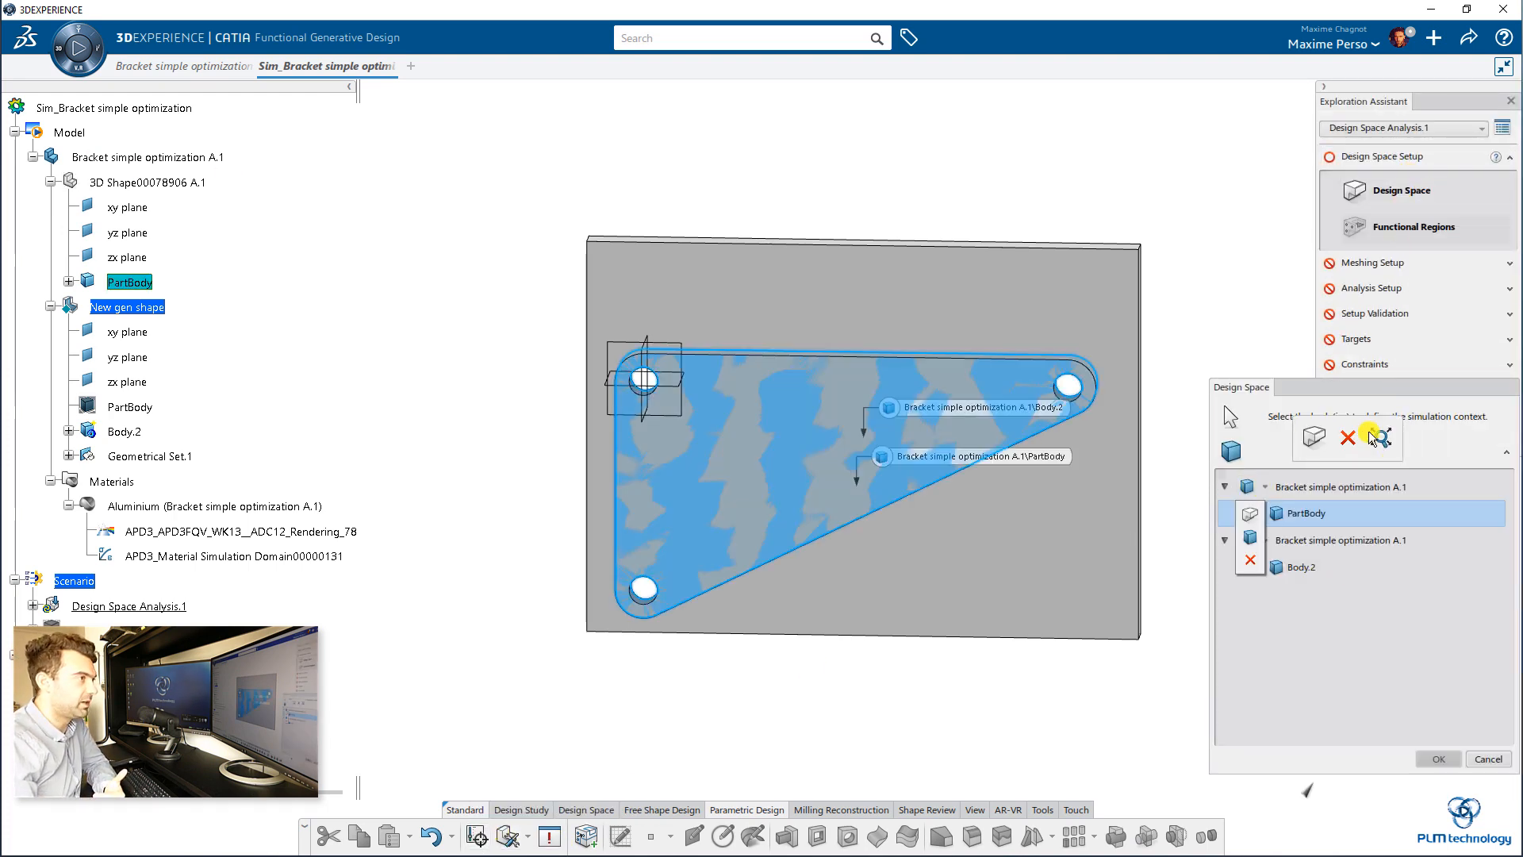
left_click(1349, 444)
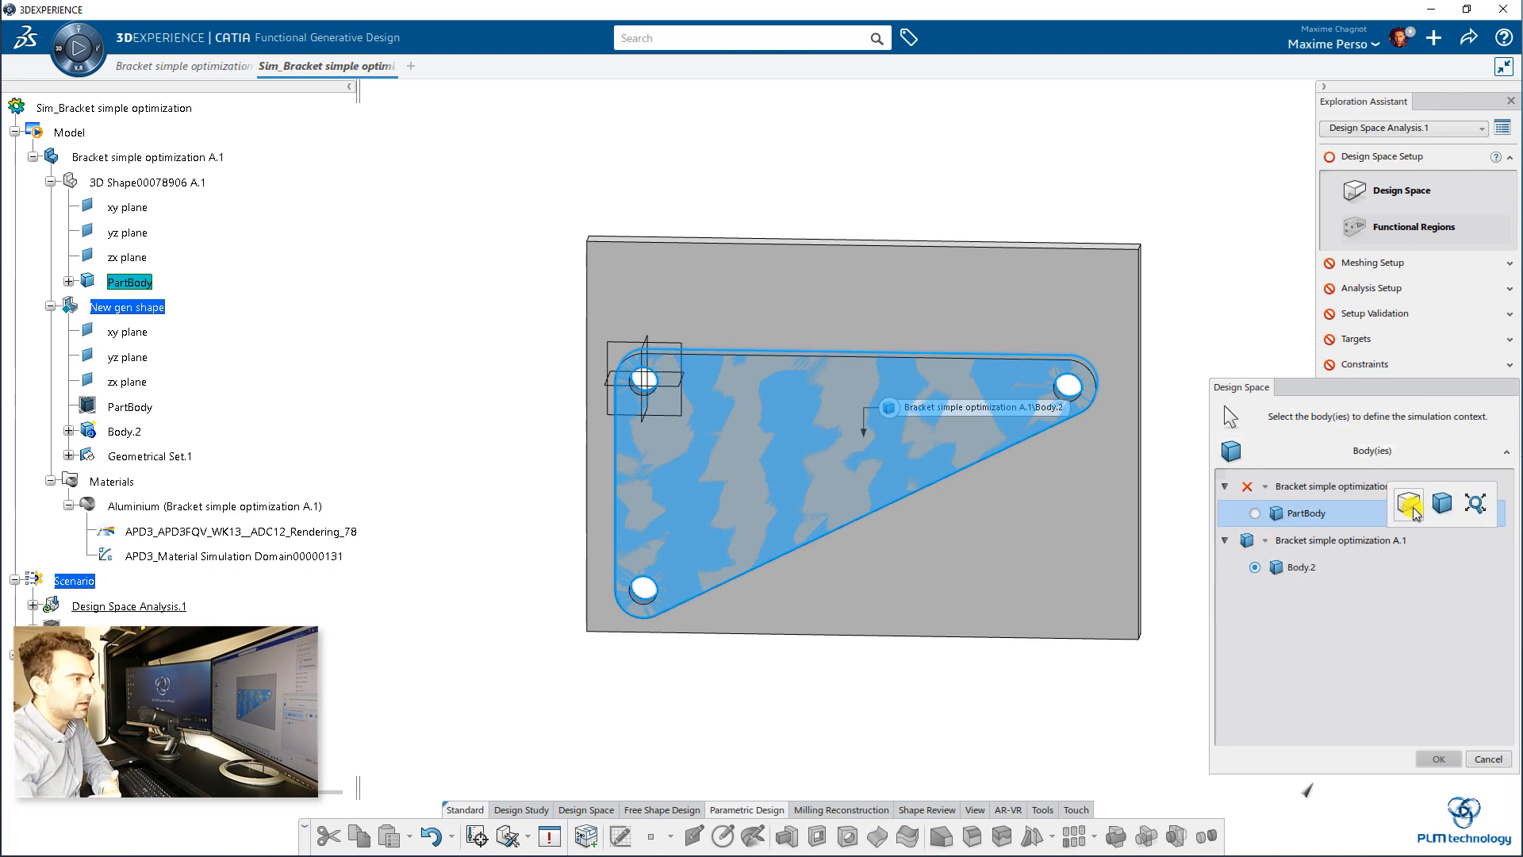
left_click(1278, 563)
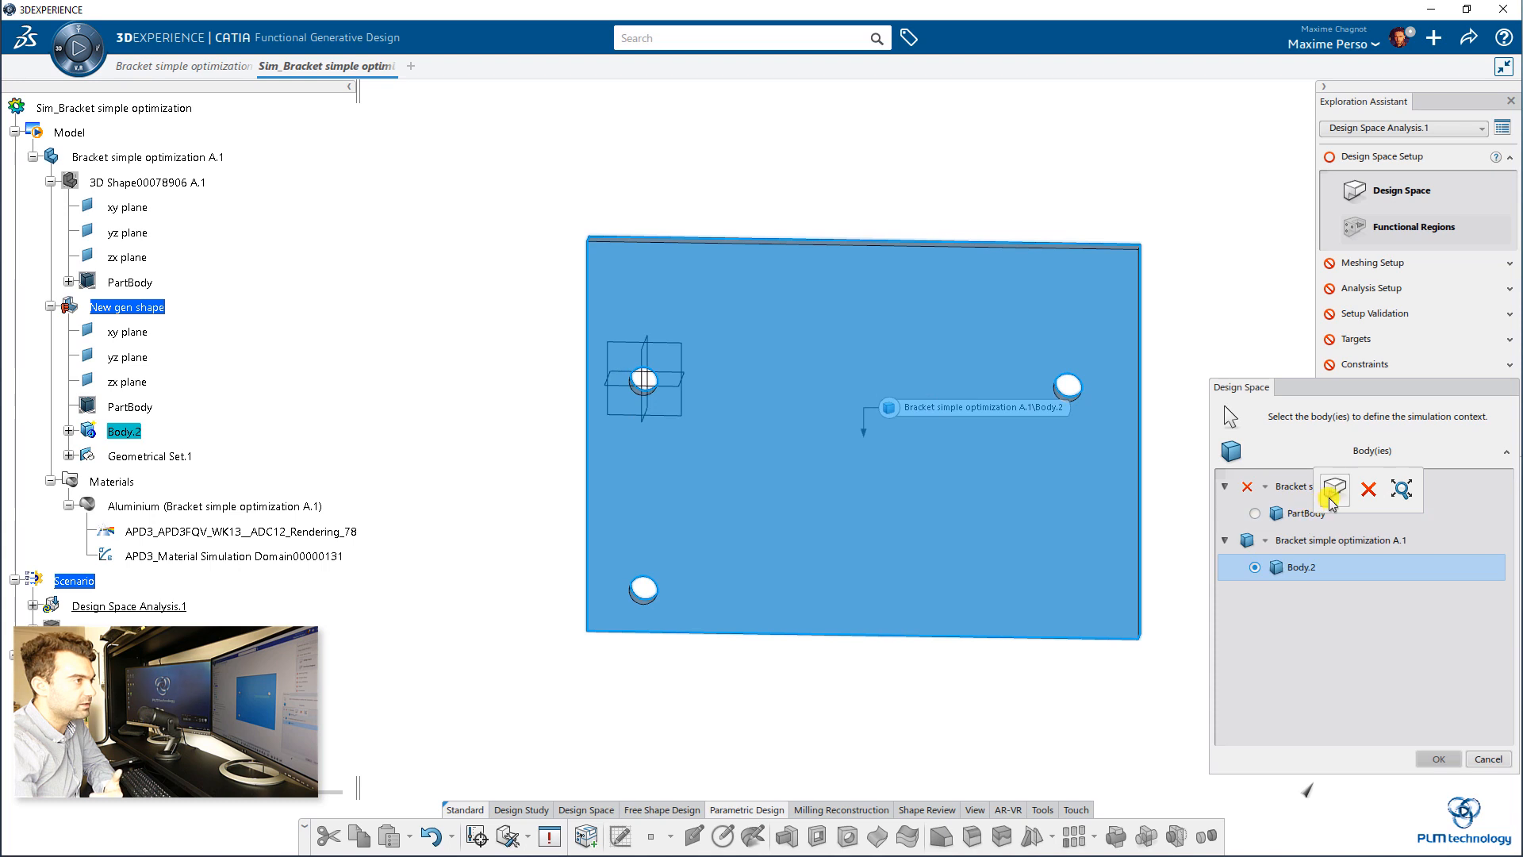
left_click(1333, 495)
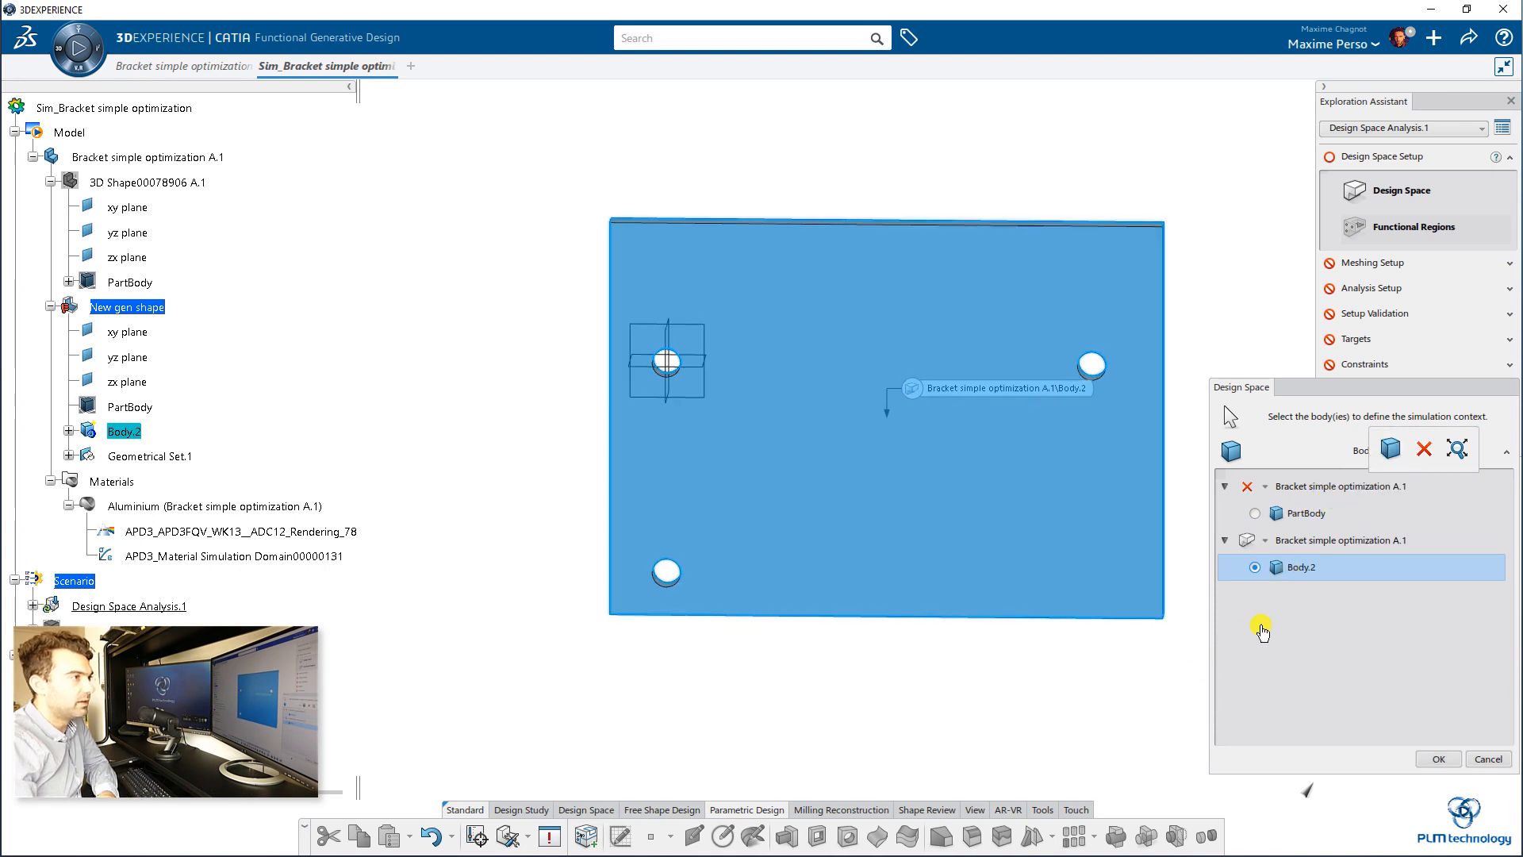
left_click(1437, 759)
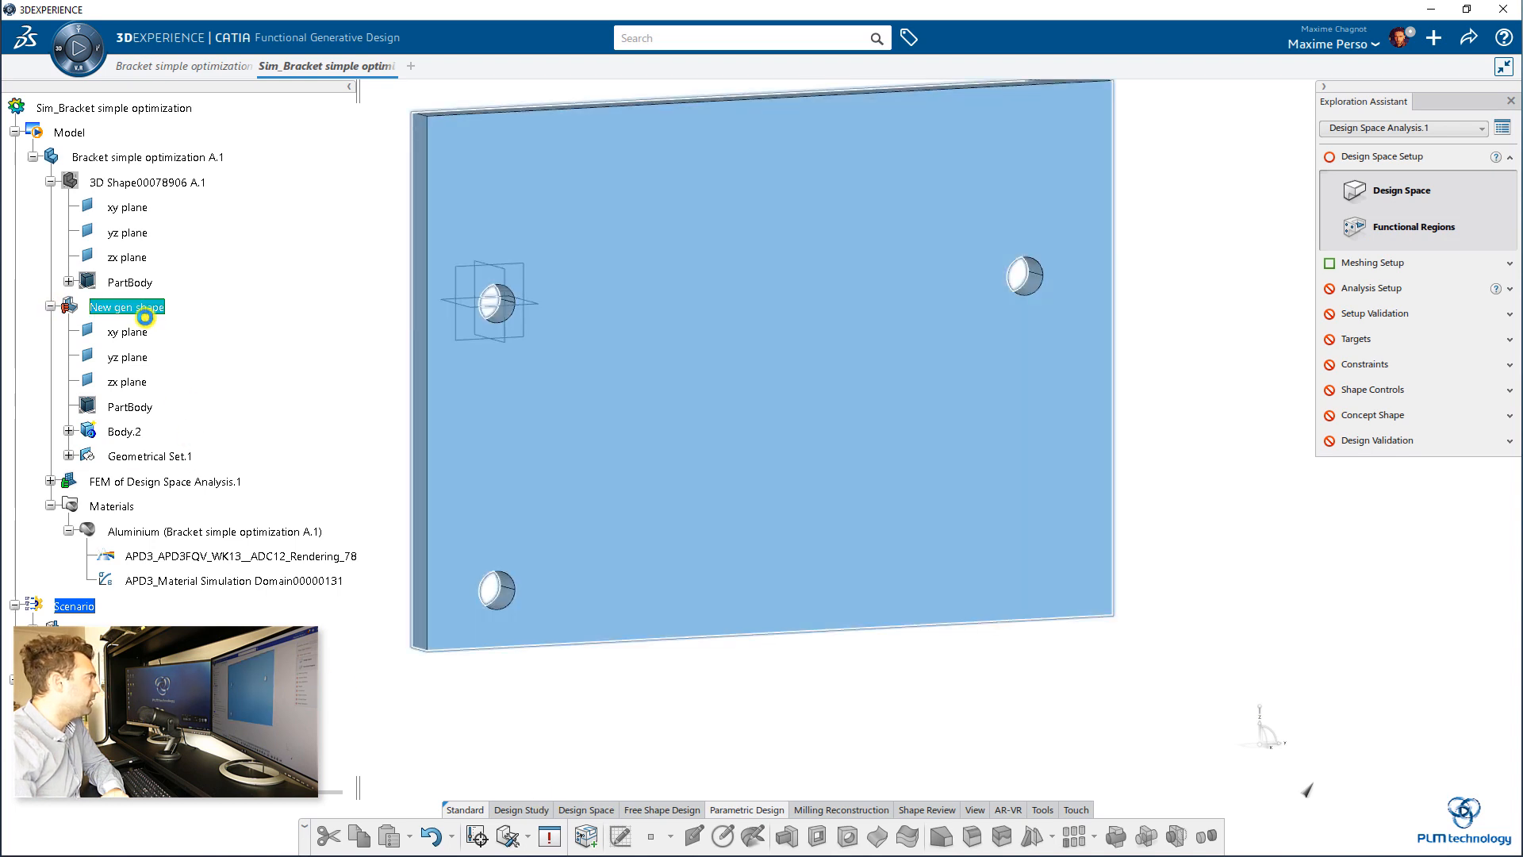
Step: Activate New gen shape and partition the design space around the plate's upper-left hole with a 5 mm offset, without cloning the design
left_click(144, 316)
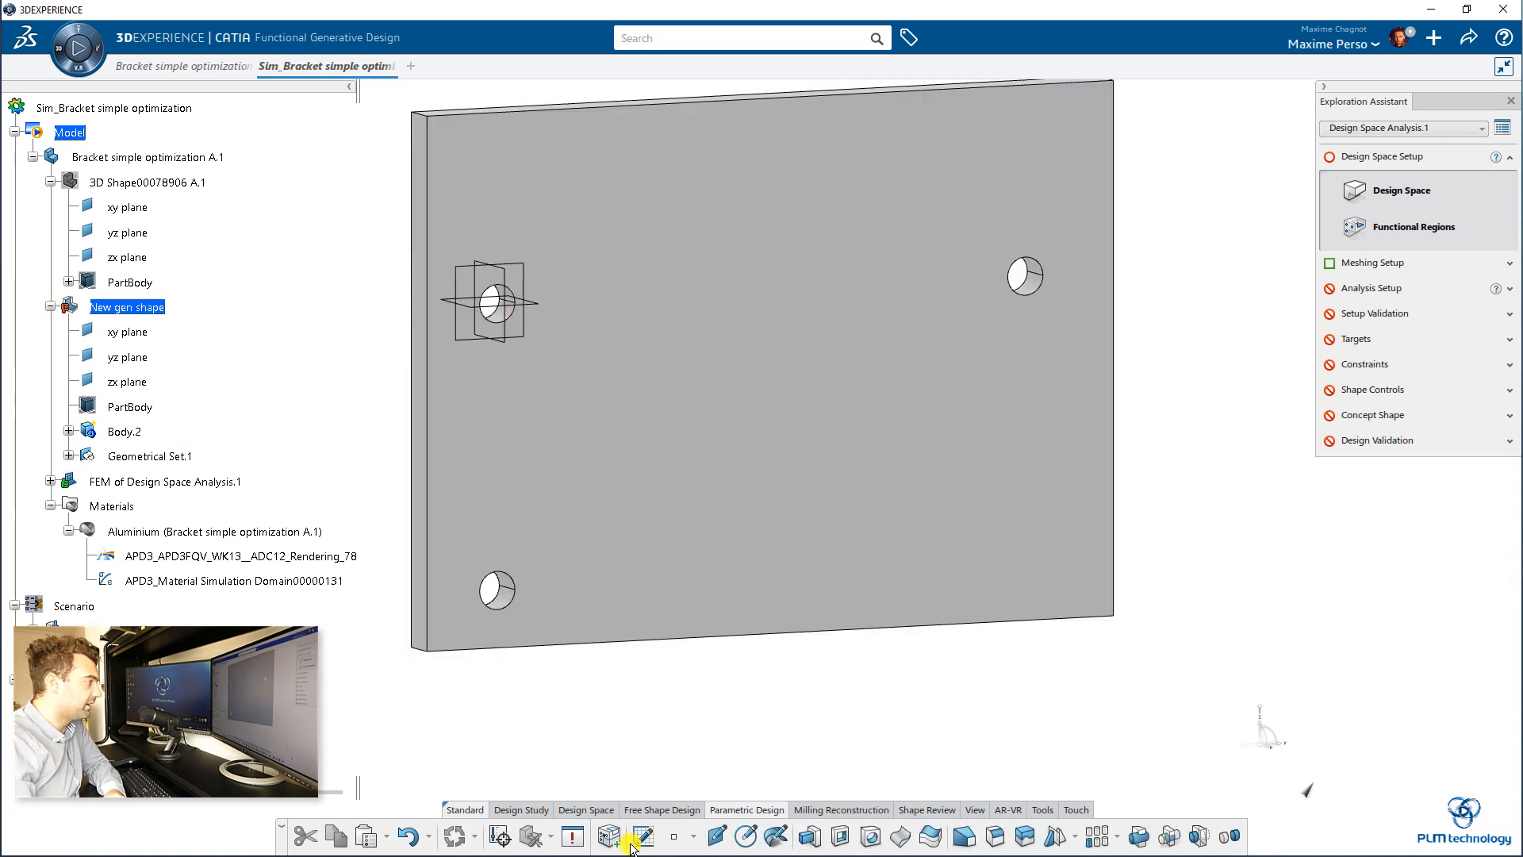
left_click(583, 812)
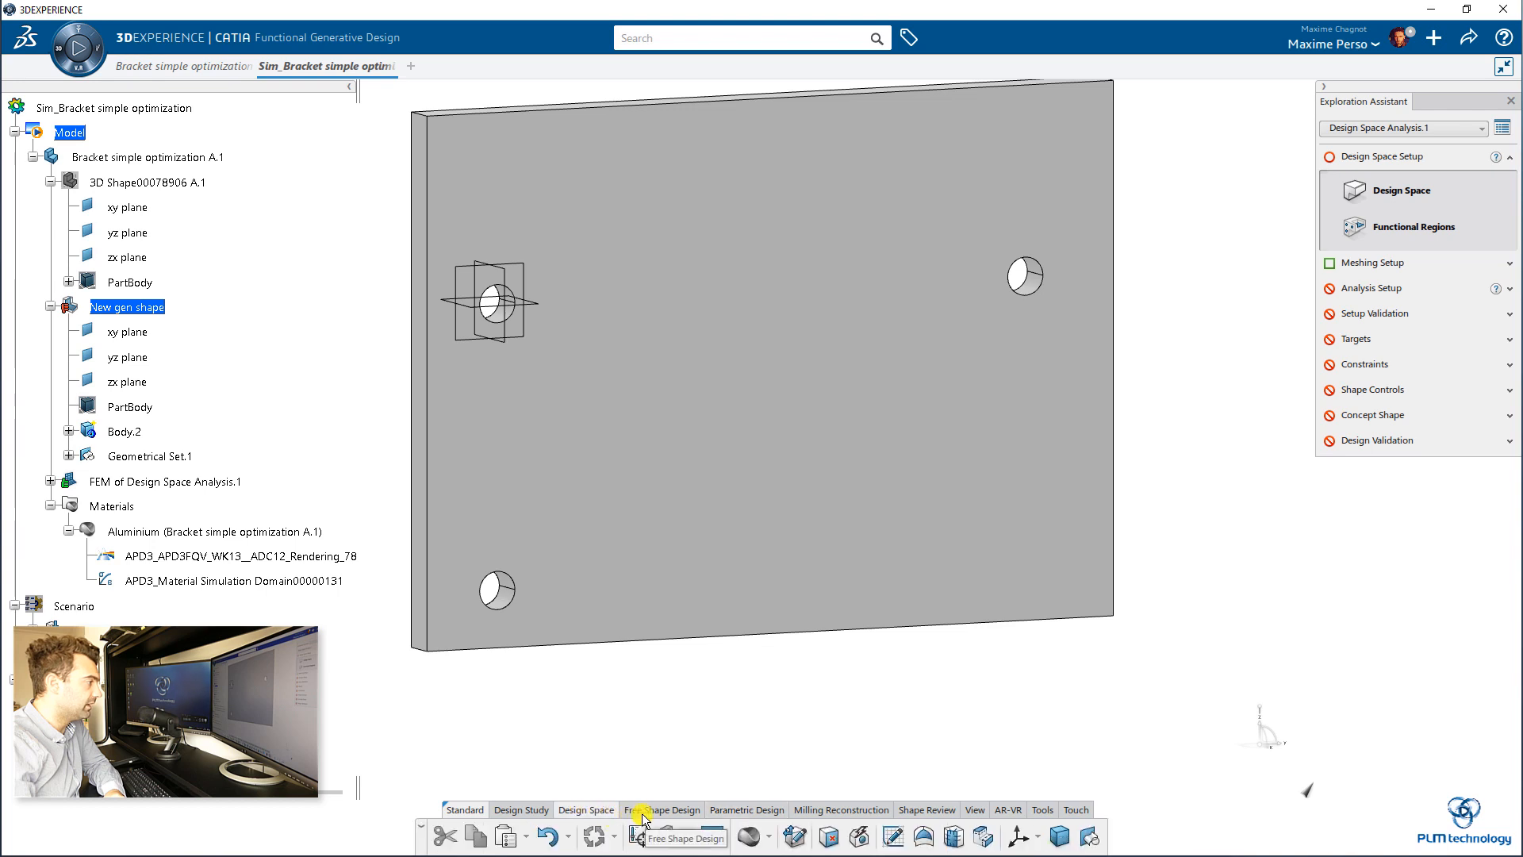
left_click(539, 812)
left_click(567, 810)
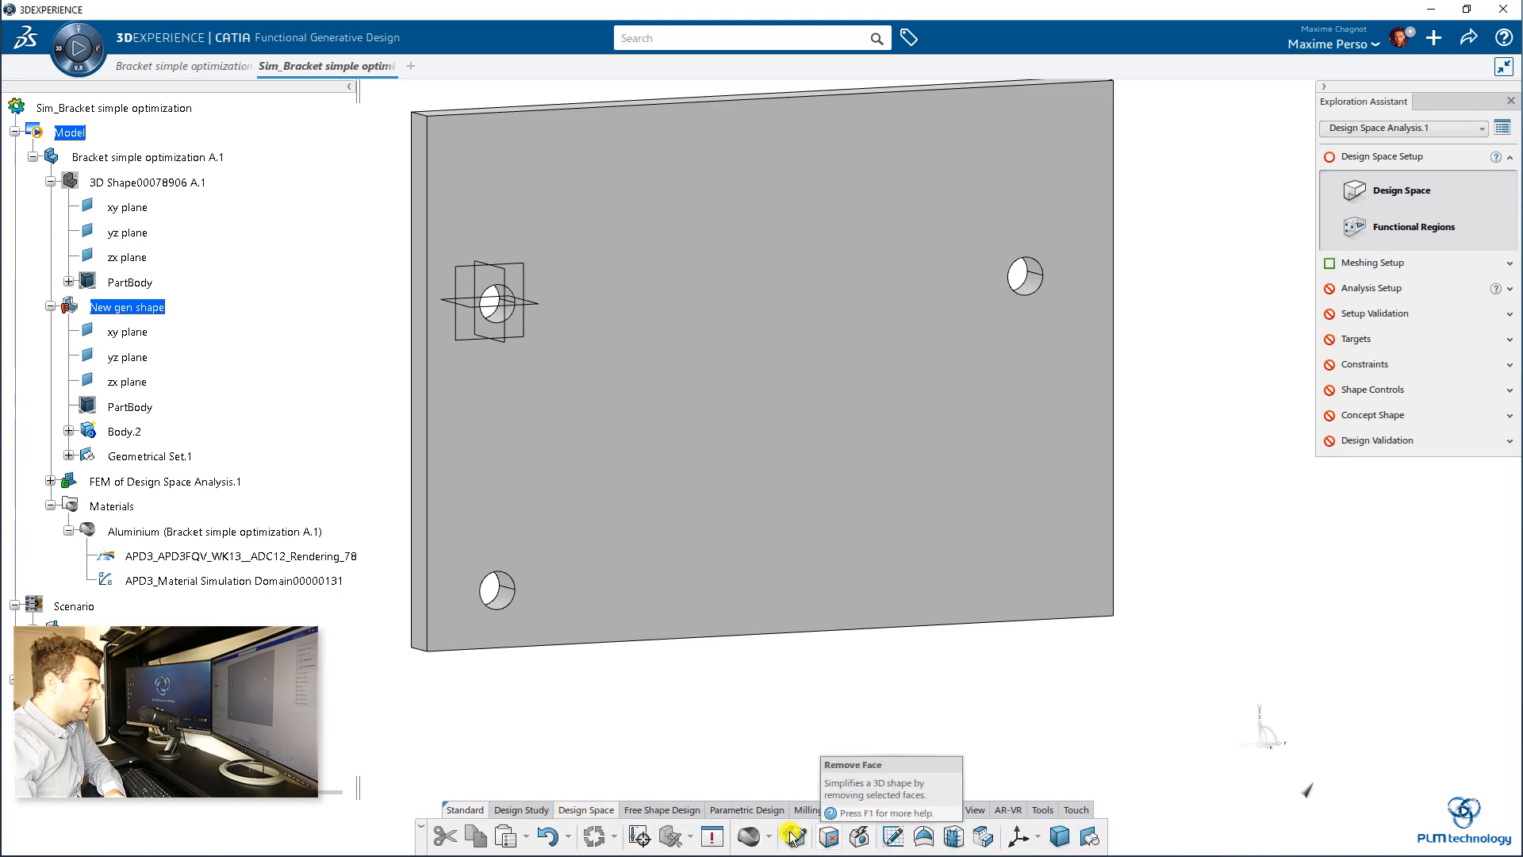
left_click(982, 837)
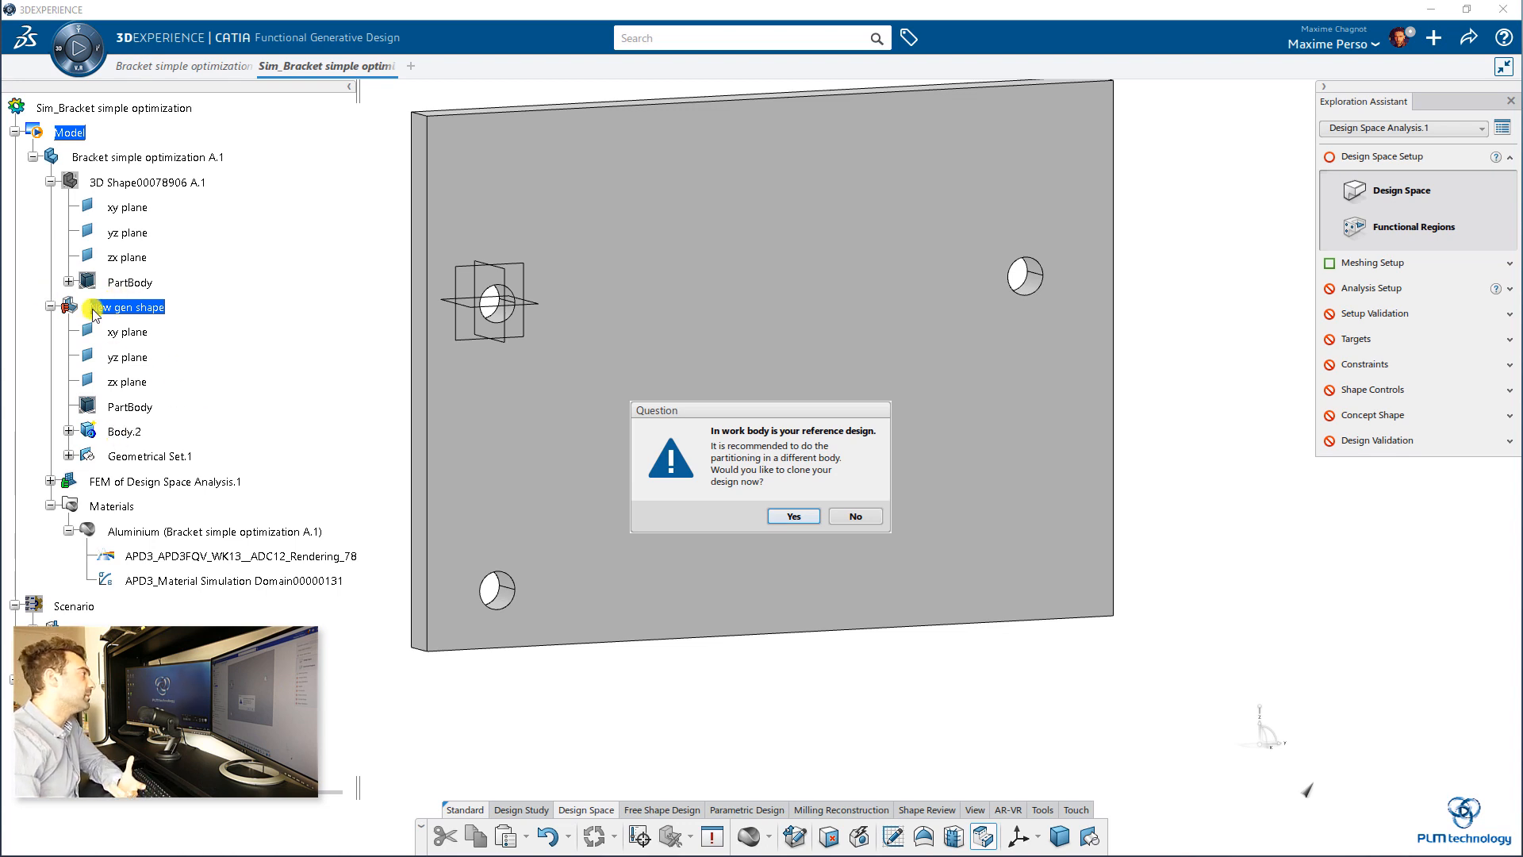
left_click(855, 516)
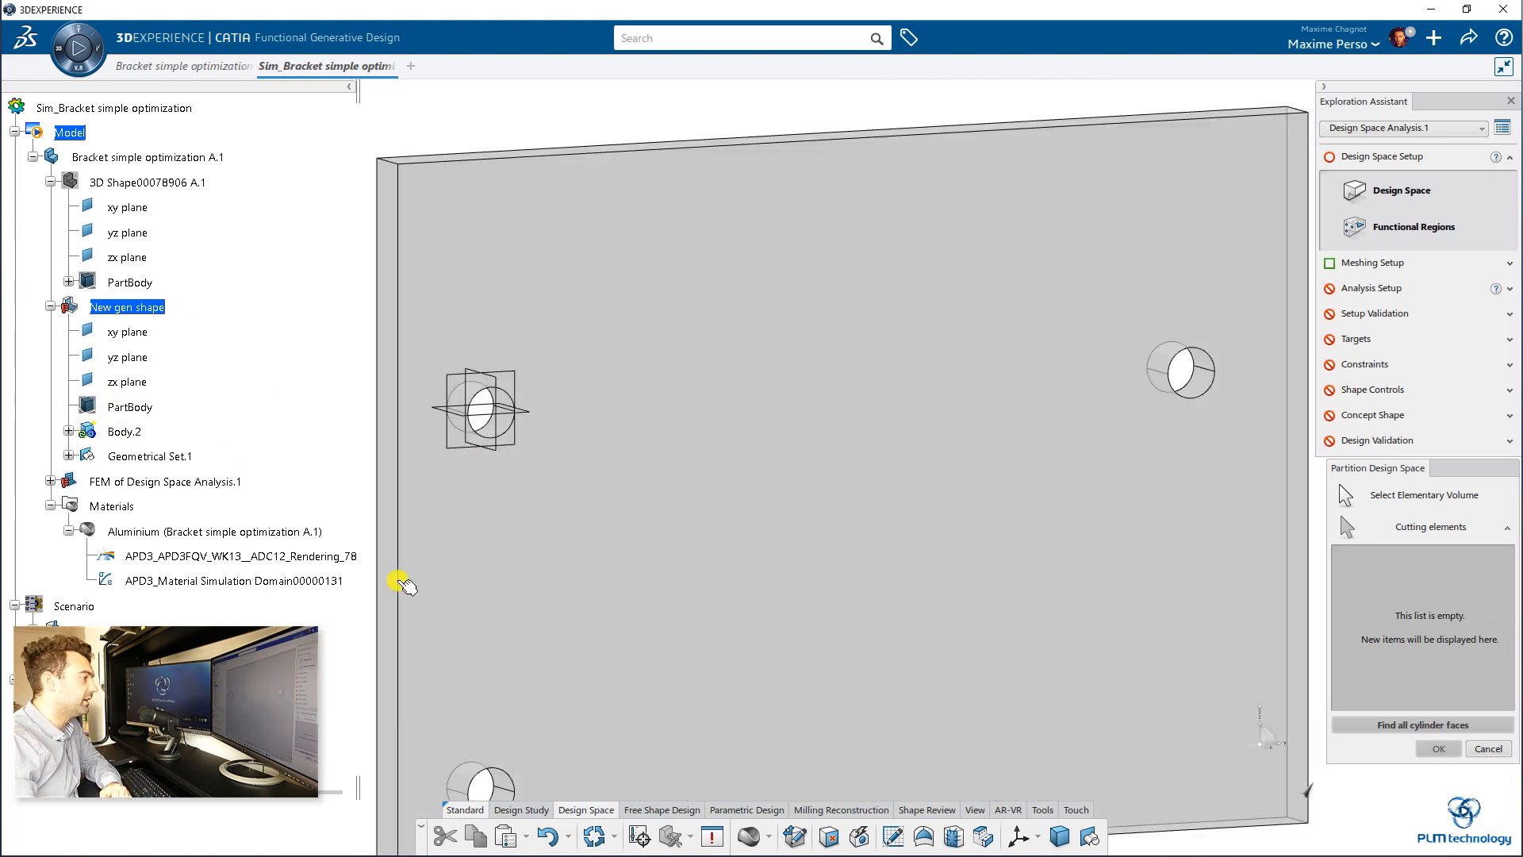
scroll(515, 468, "up", 5)
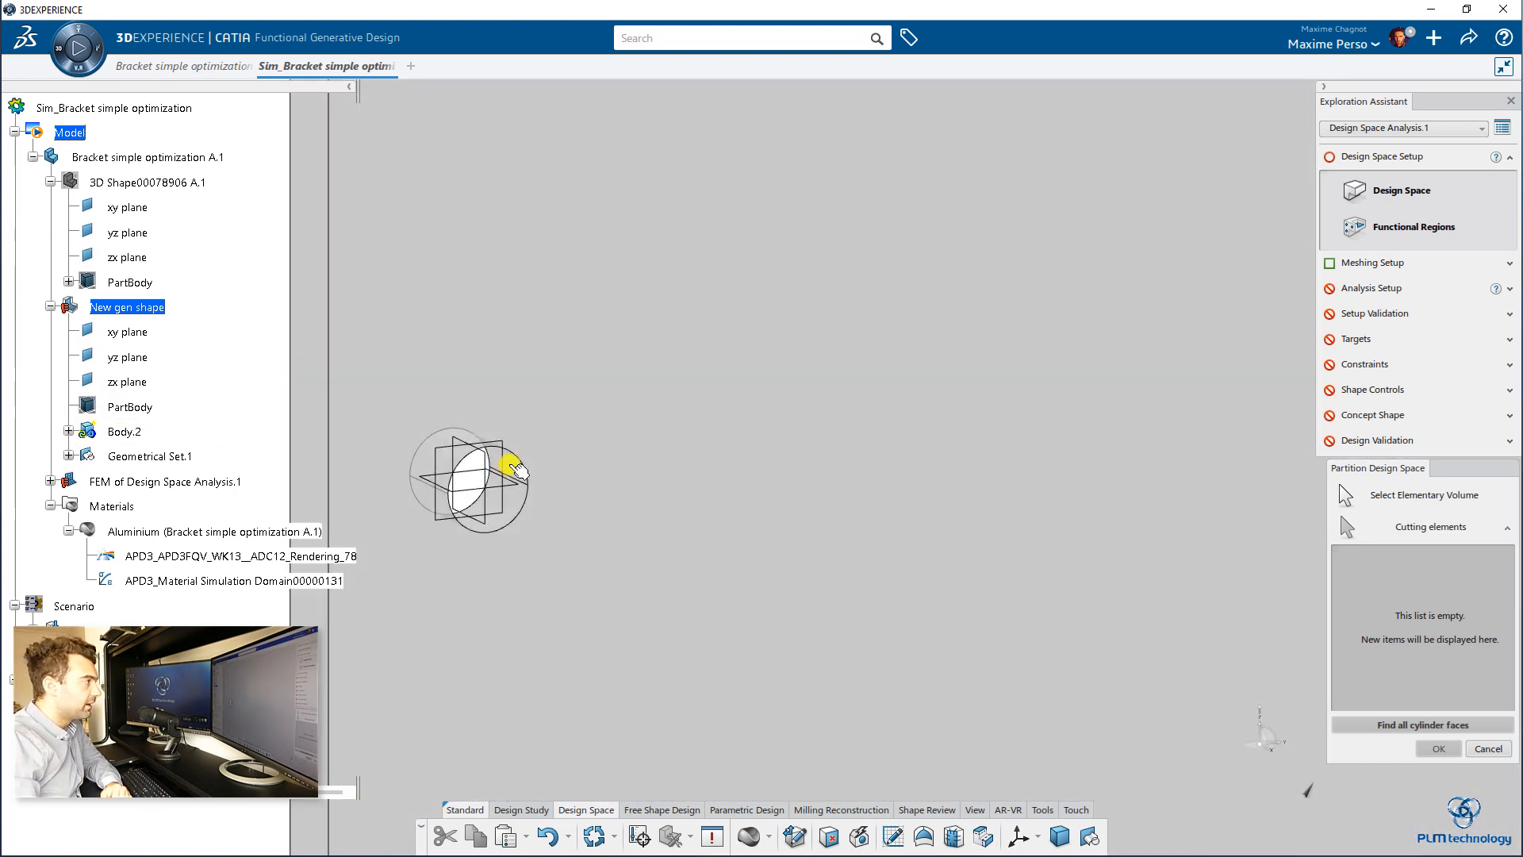
left_click(517, 472)
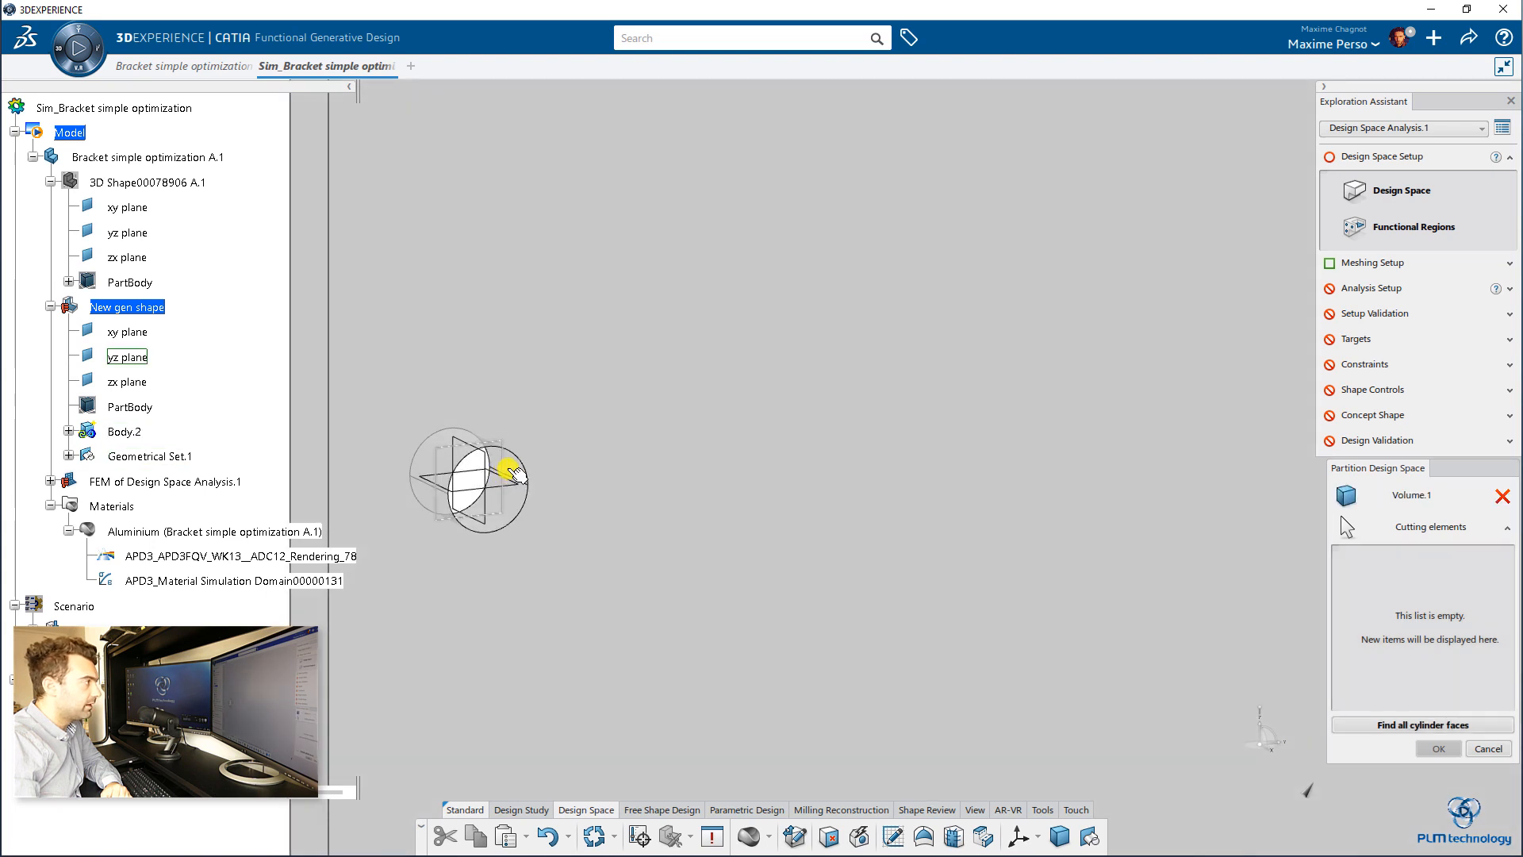
left_click(516, 473)
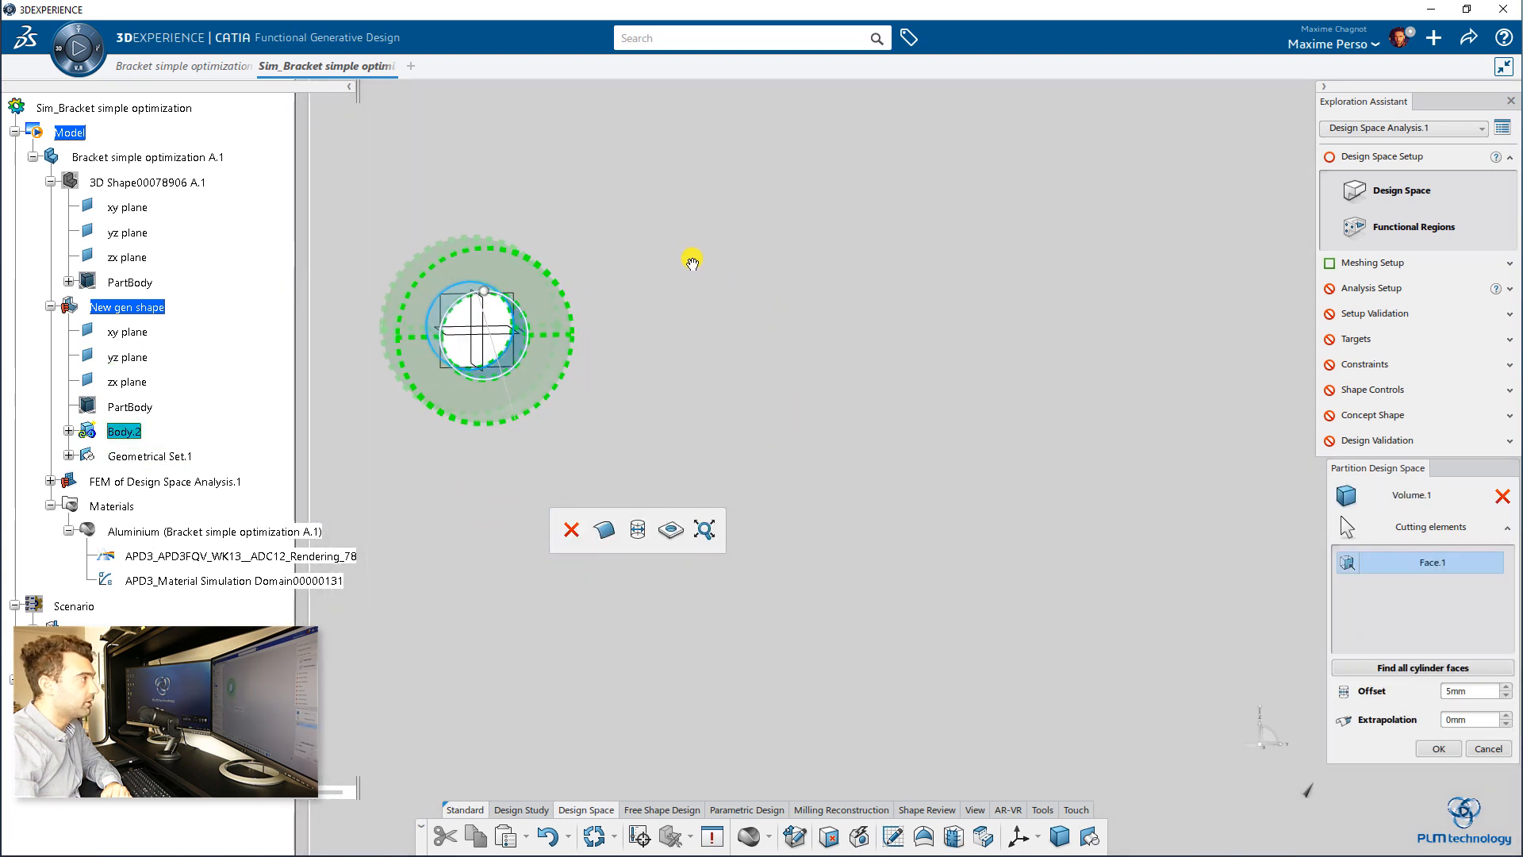
scroll(771, 272, "down", 5)
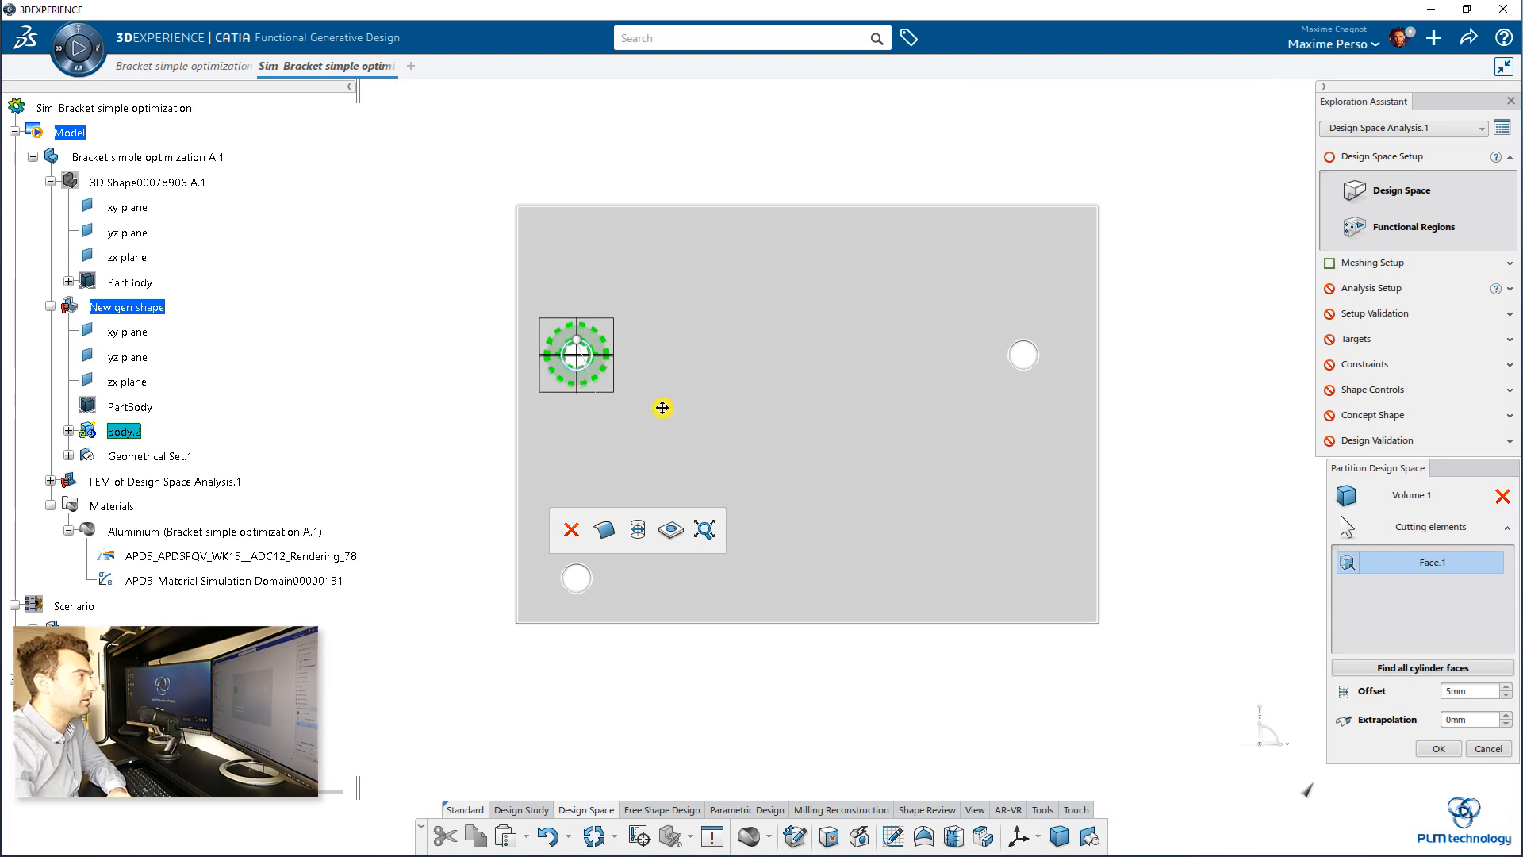
middle_click_drag(662, 408, 786, 476)
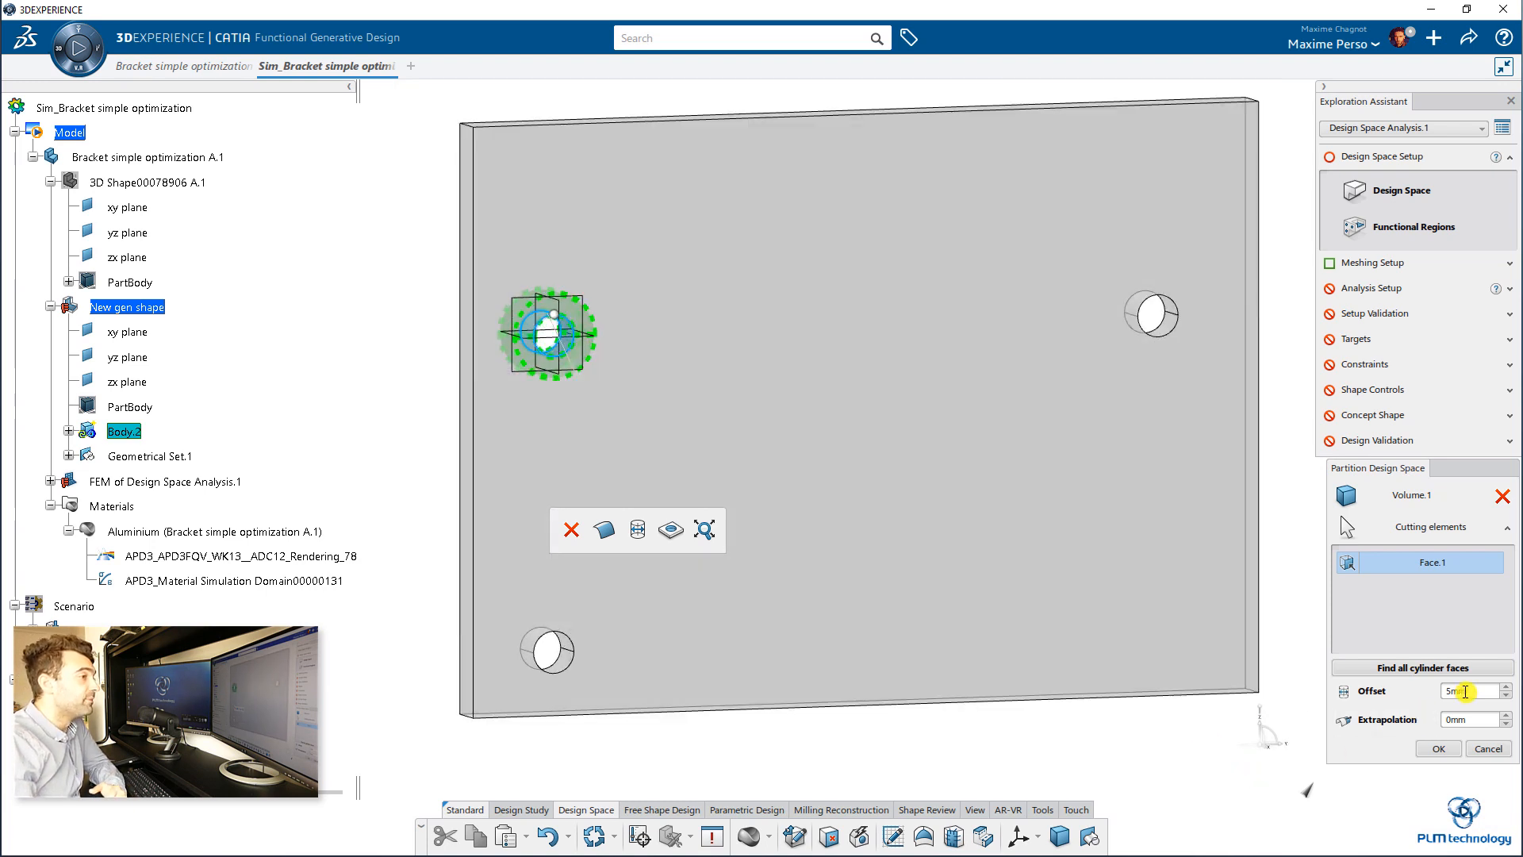
left_click(1438, 751)
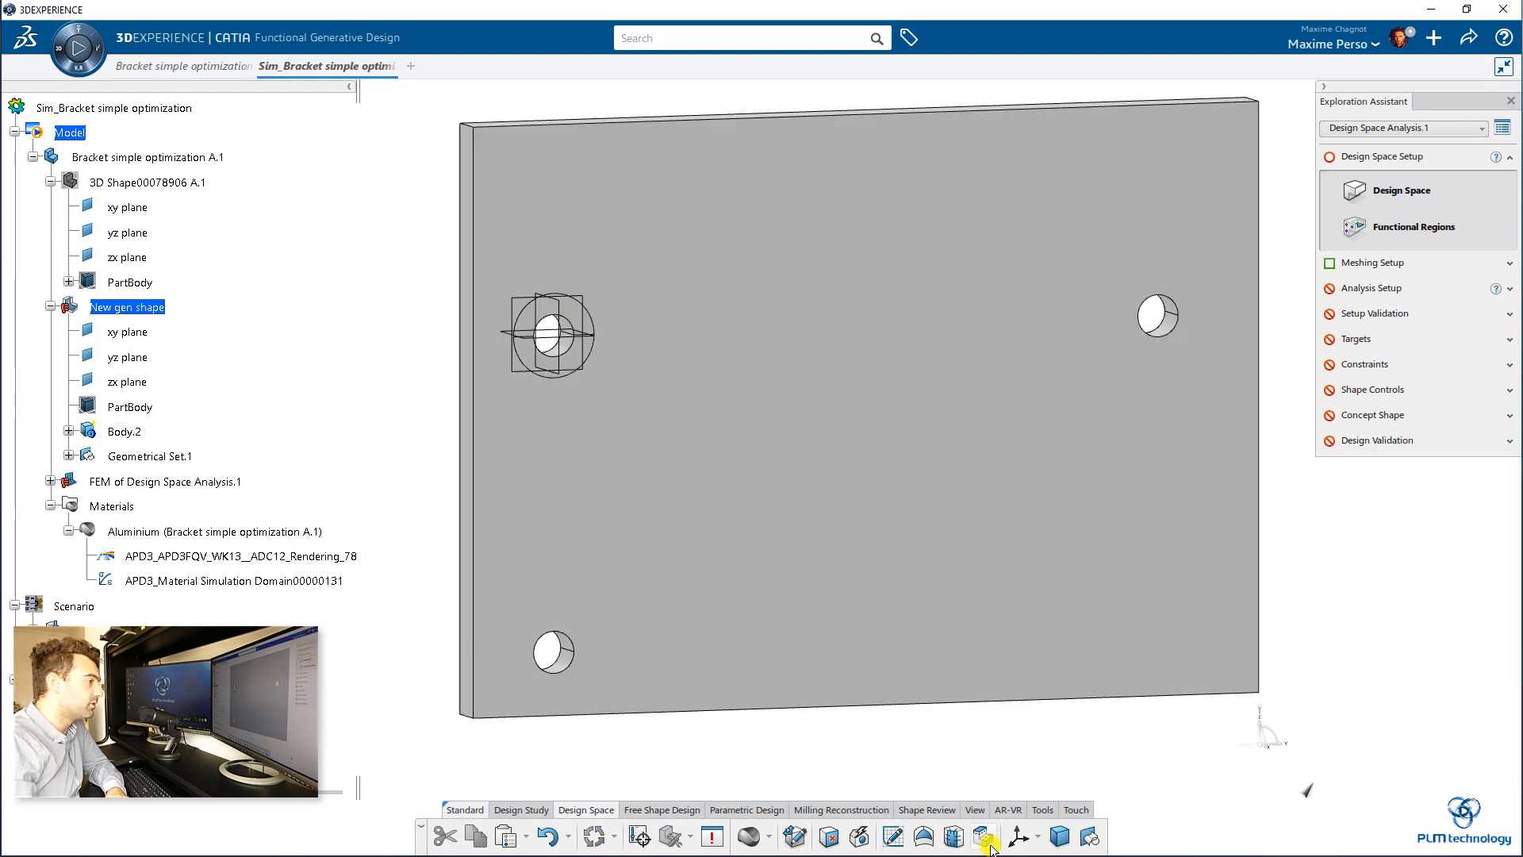
Step: Create a second design space partition around the lower-left and right holes with a 5 mm offset
left_click(988, 844)
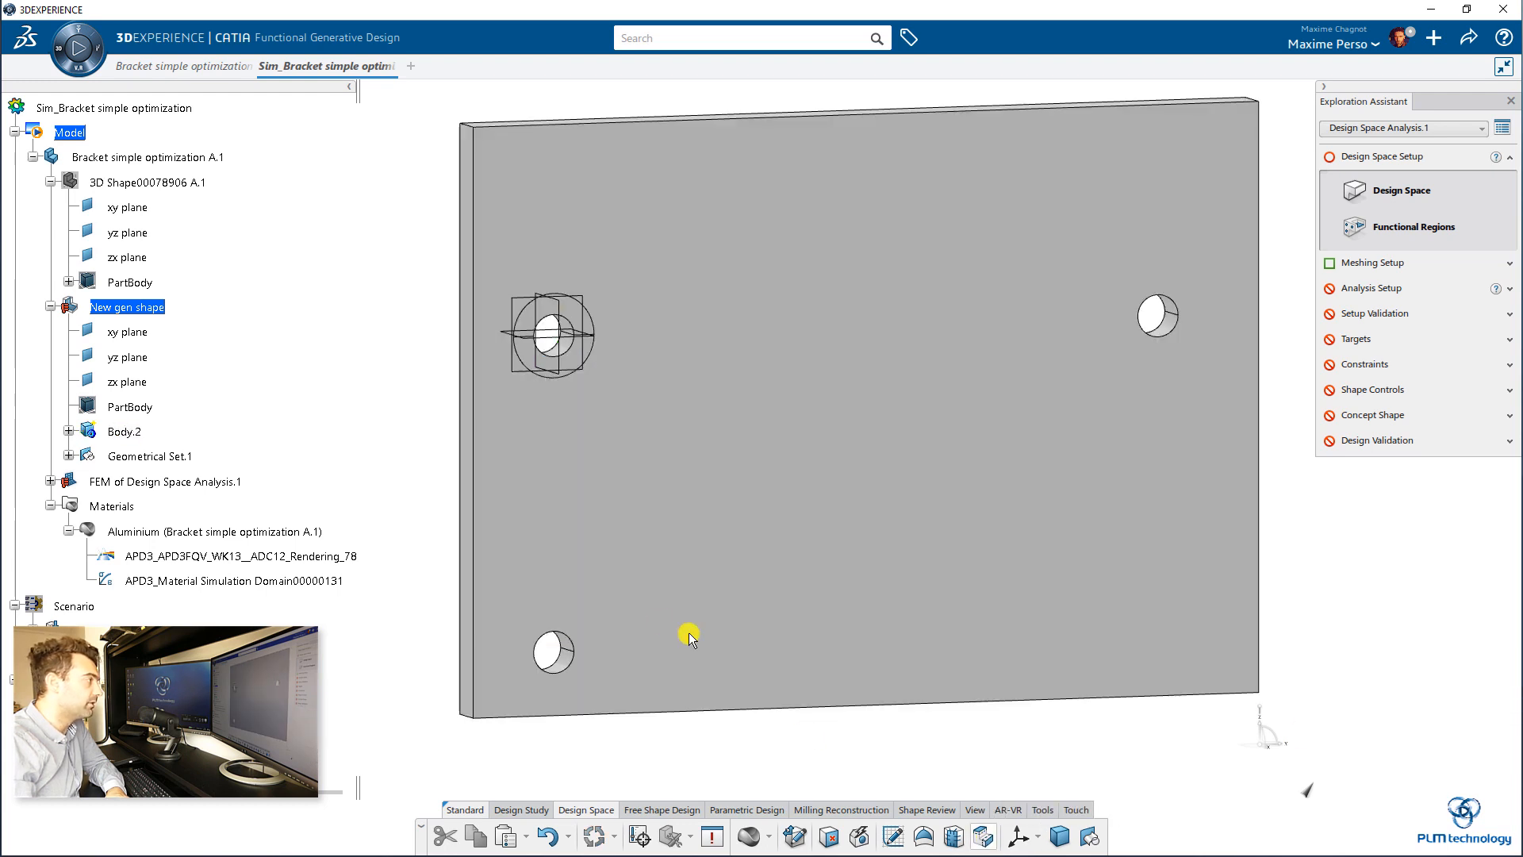
left_click(576, 666)
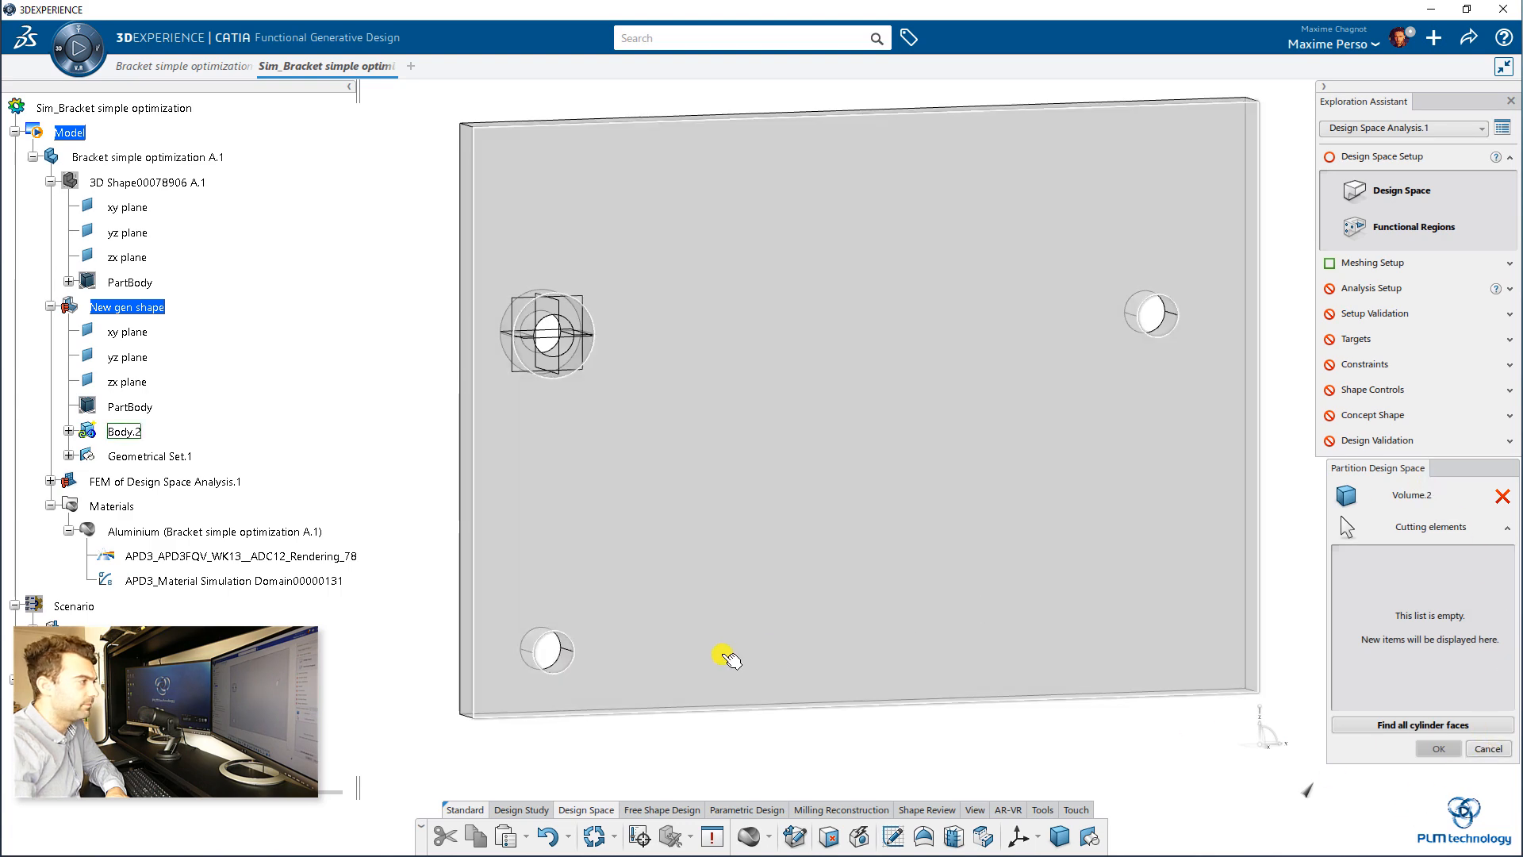
left_click(554, 661)
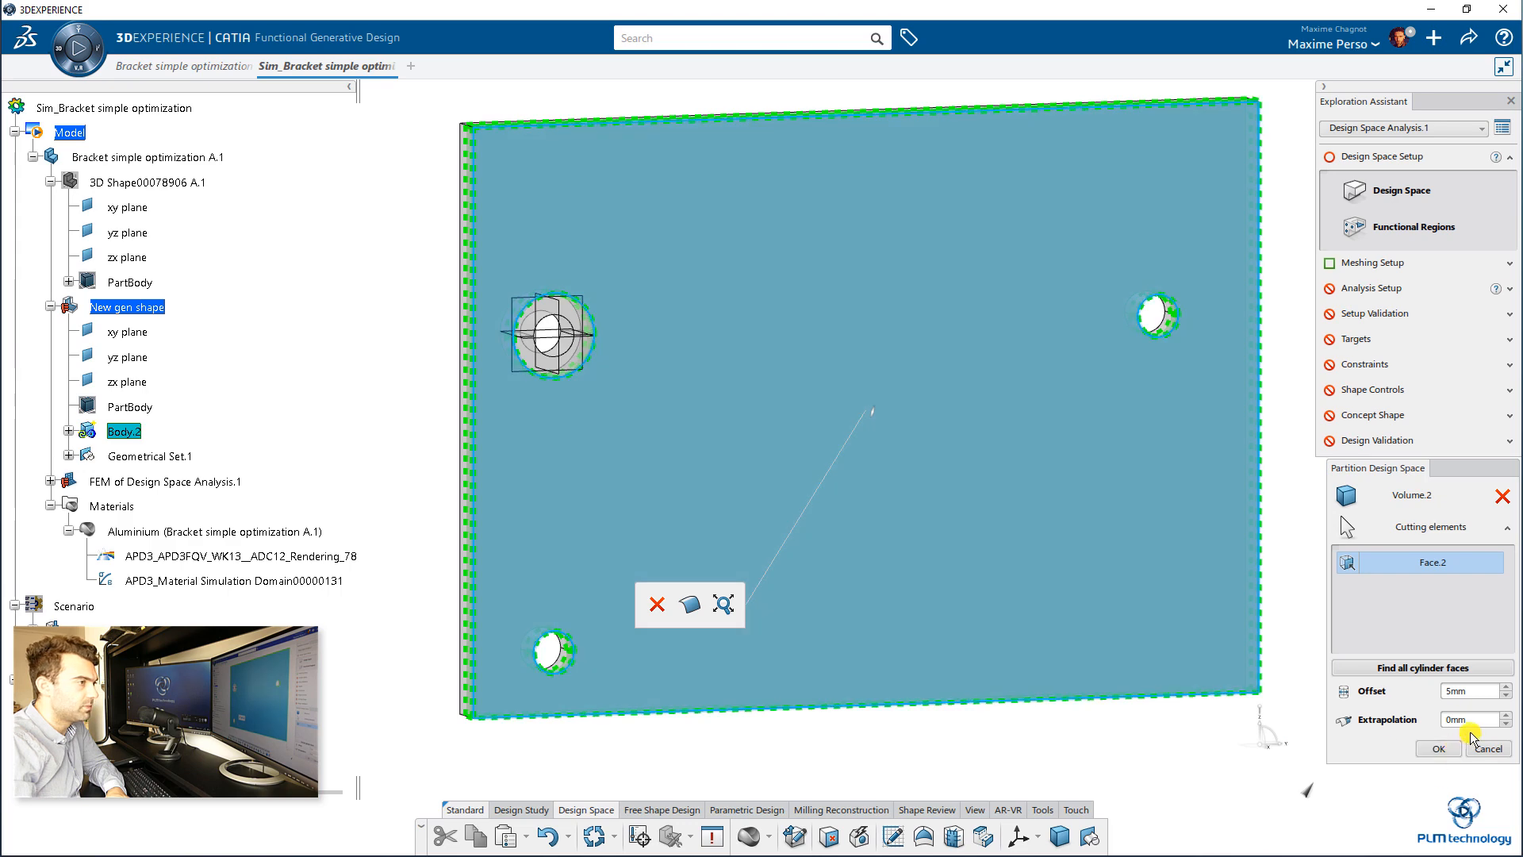
left_click(1502, 499)
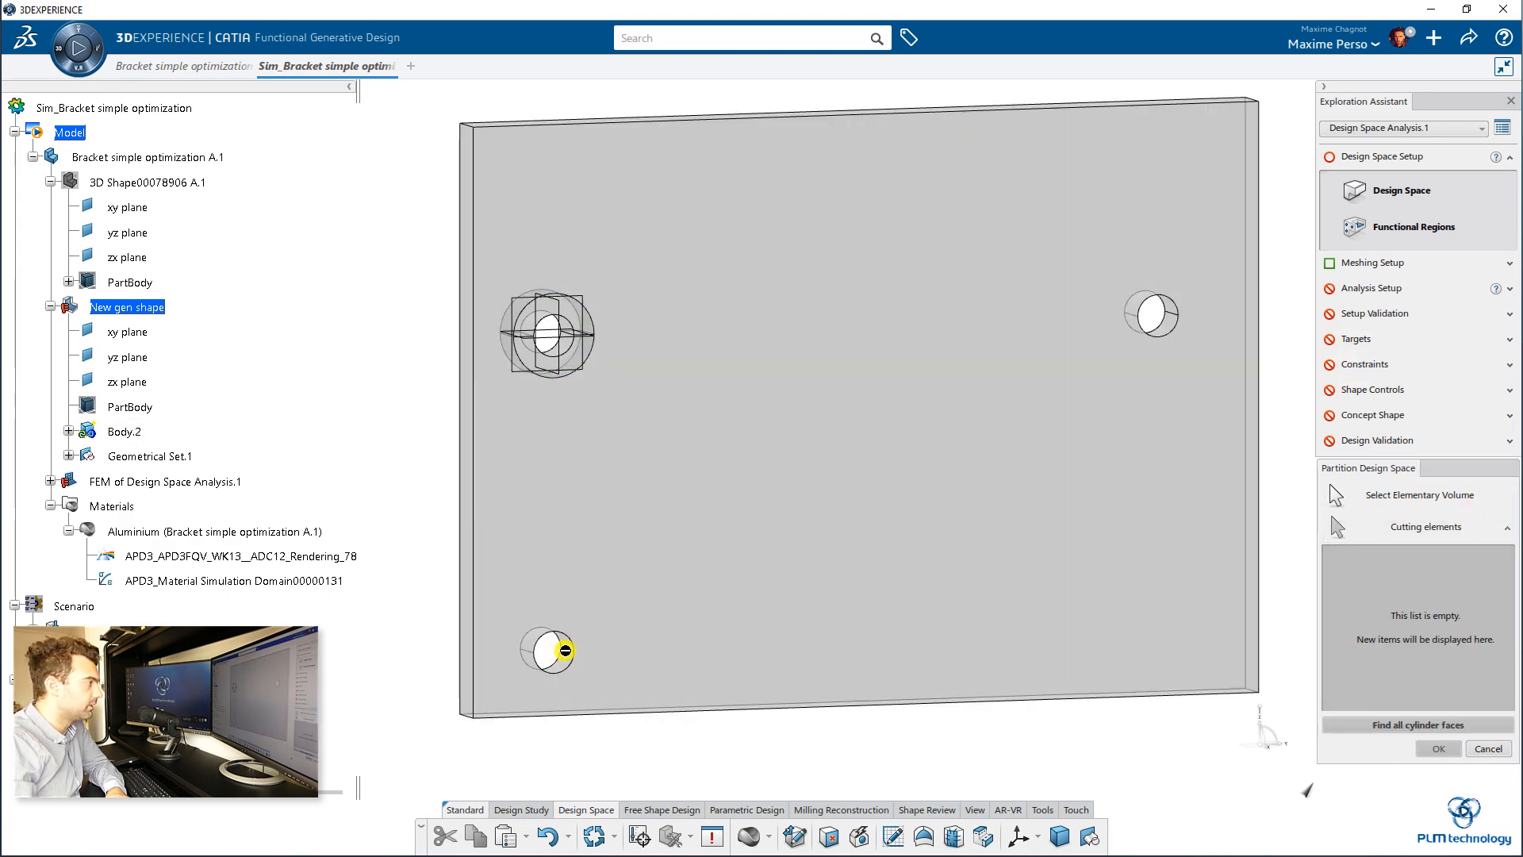
left_click(568, 657)
left_click(575, 660)
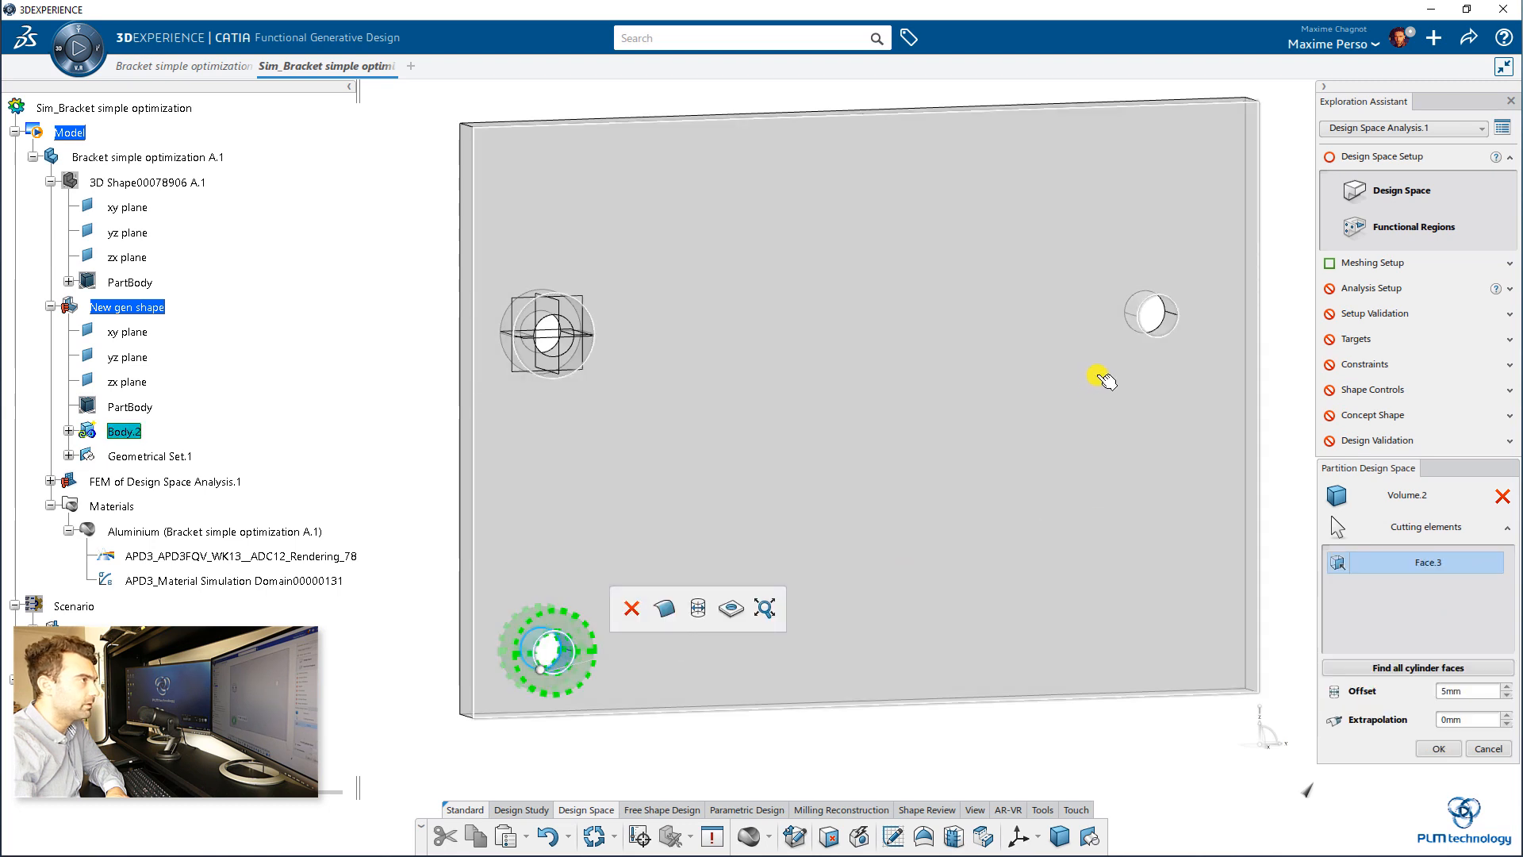
left_click(1182, 320)
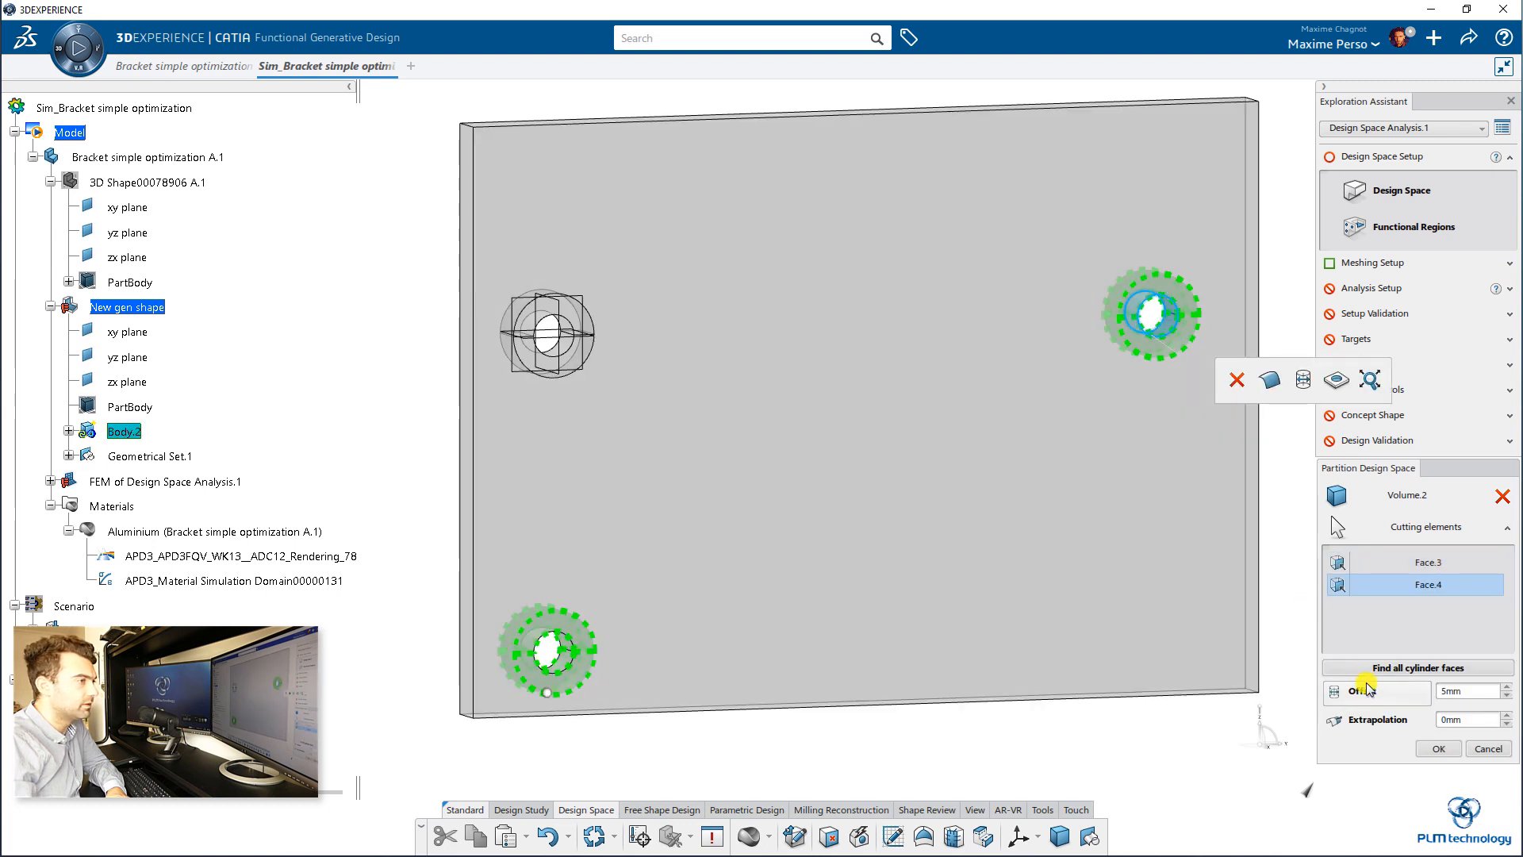
left_click(1438, 749)
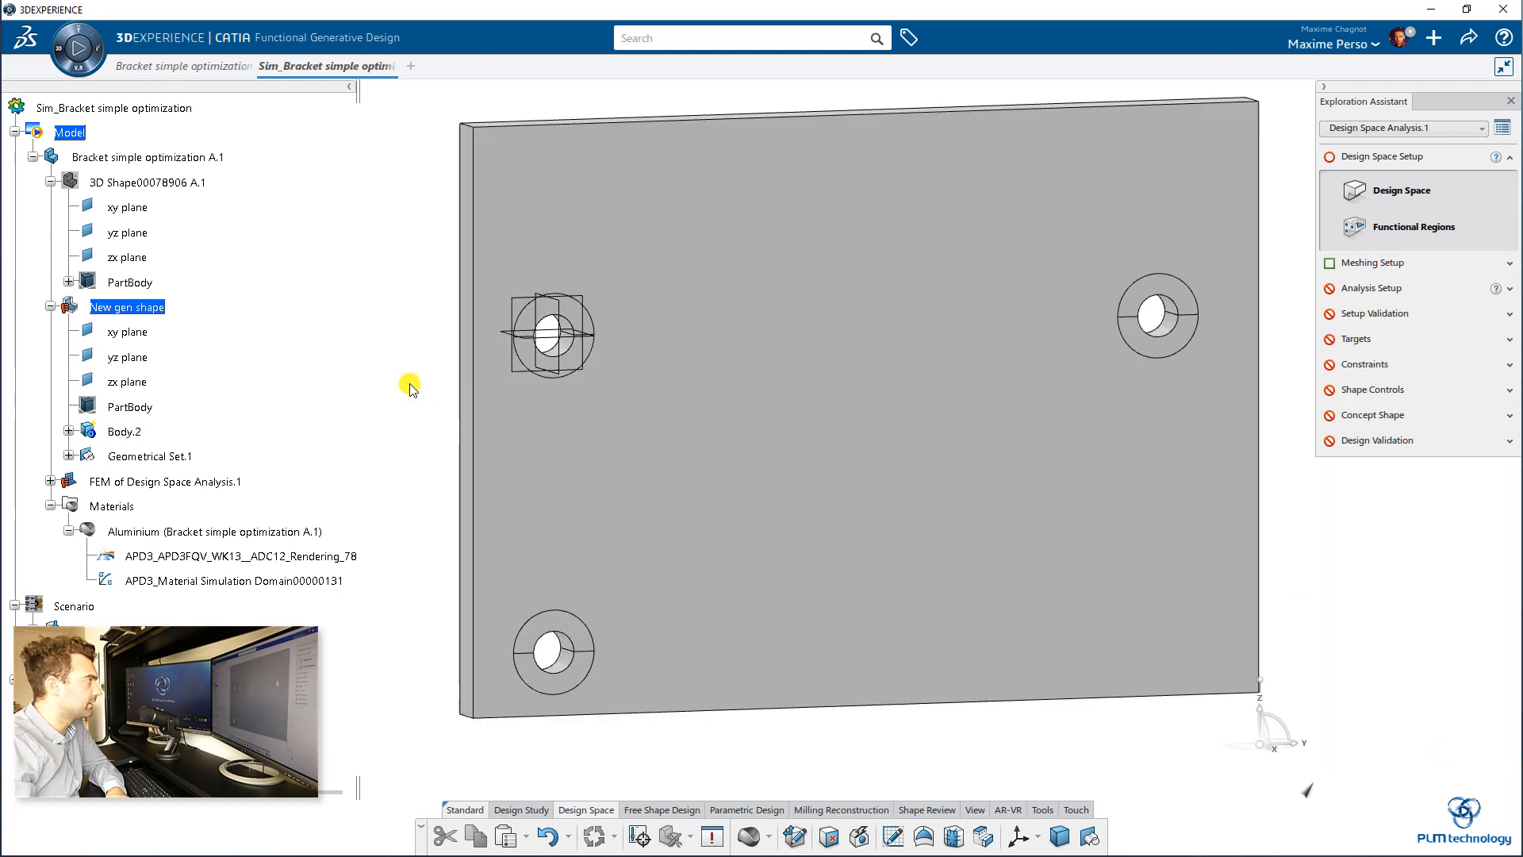
Step: Delete Solid Partition.2 and add the lower-left and right hole faces to Solid Partition.1 with a 5 mm offset
left_click(69, 431)
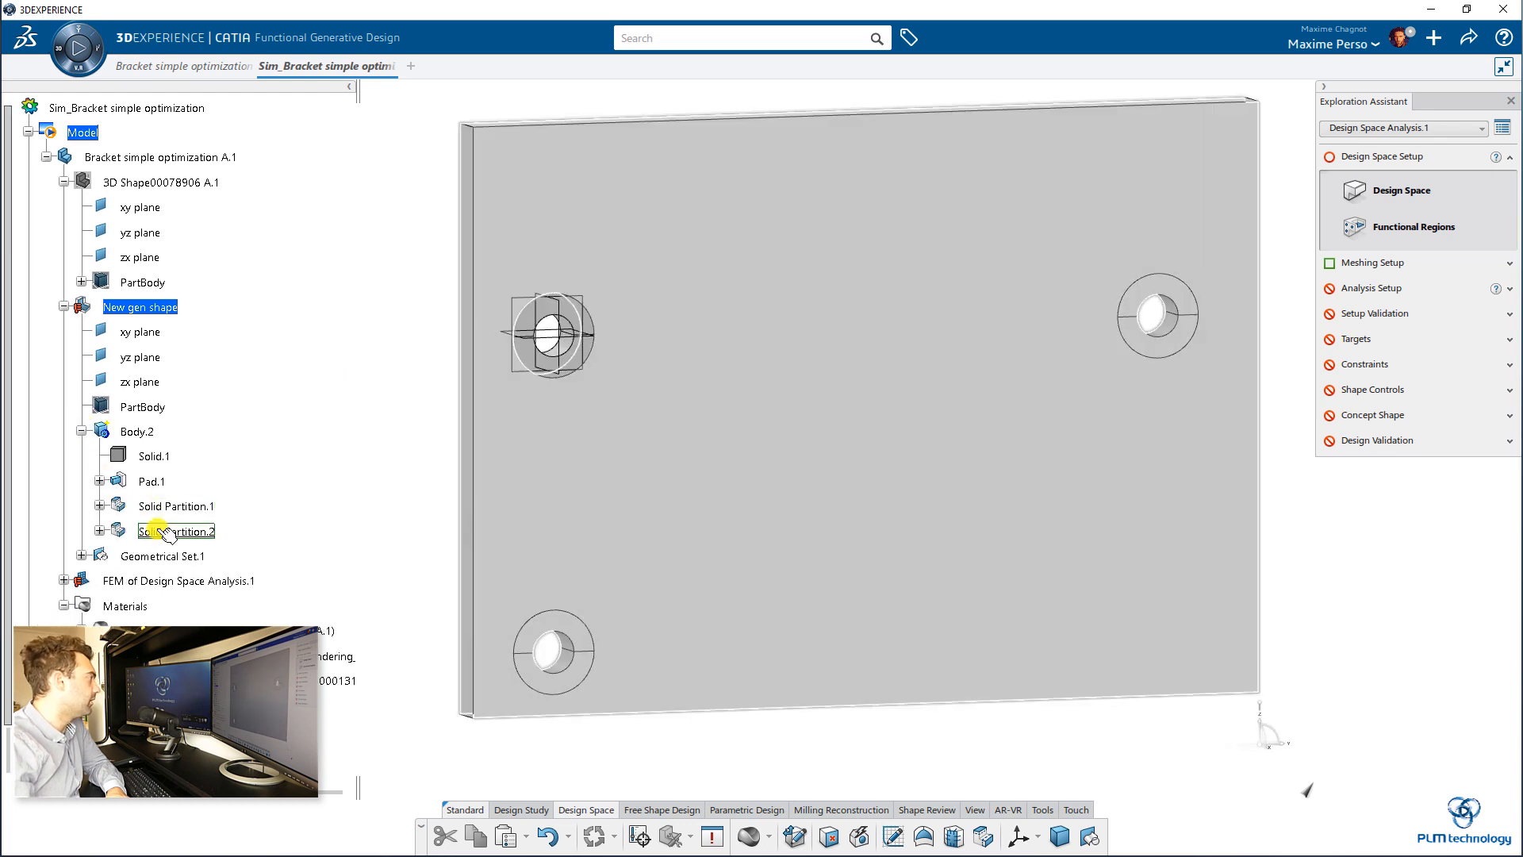
left_click(167, 531)
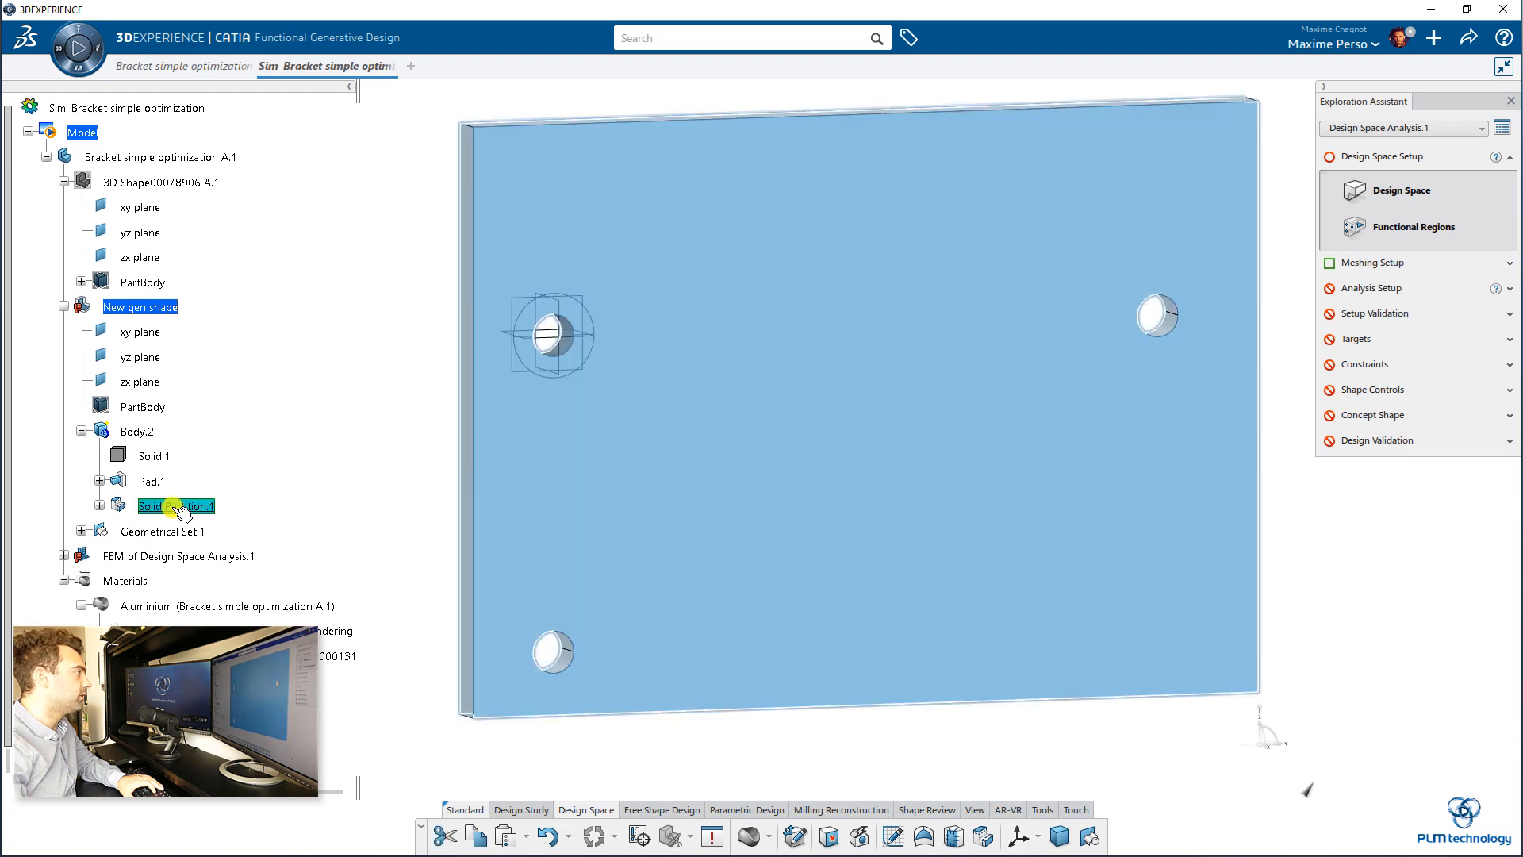
double_click(169, 531)
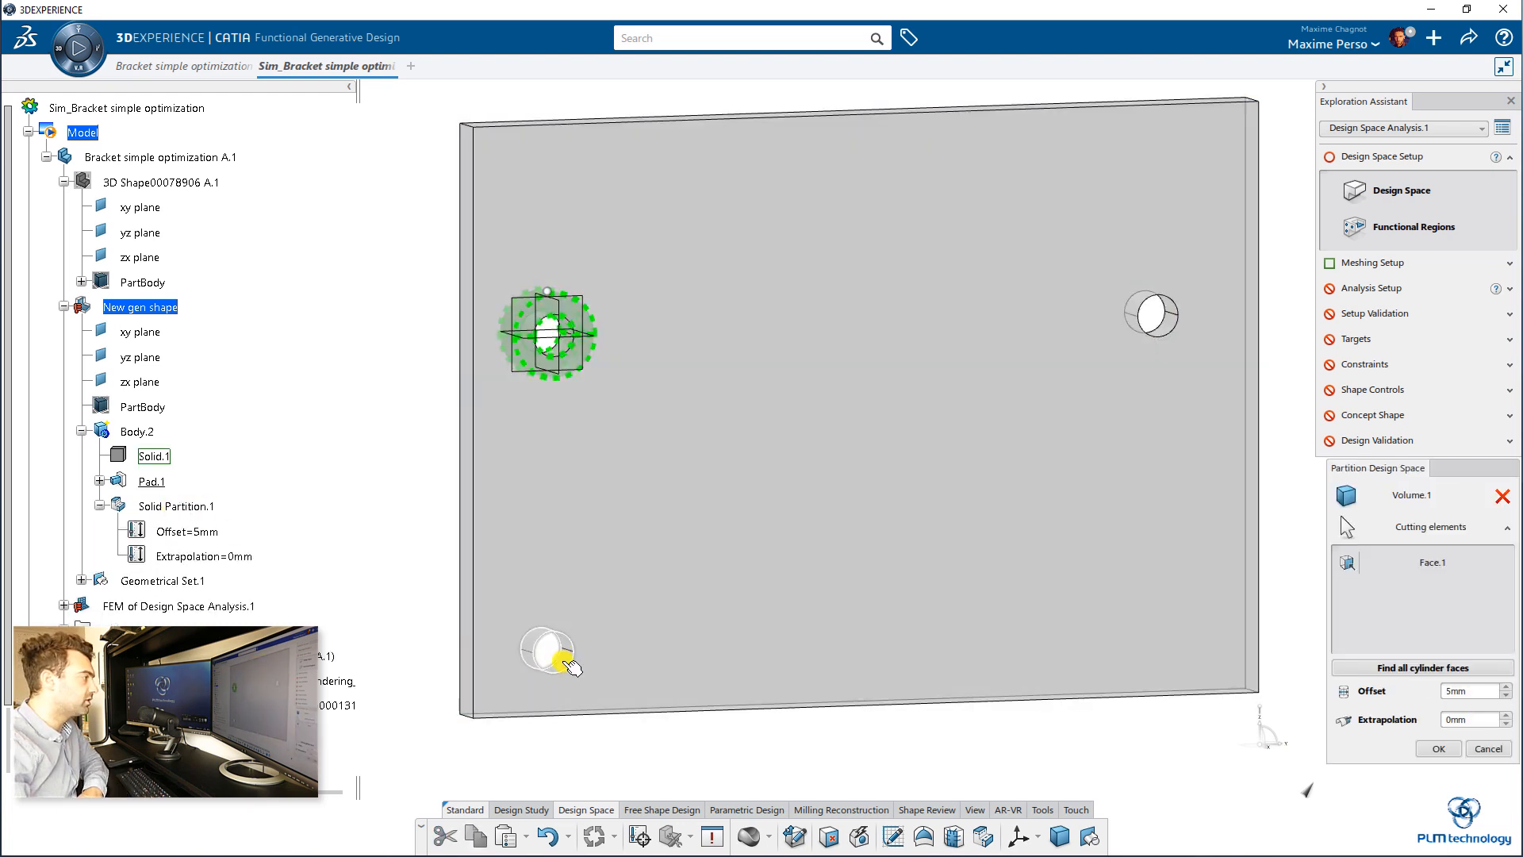
left_click(559, 654)
left_click(1159, 319)
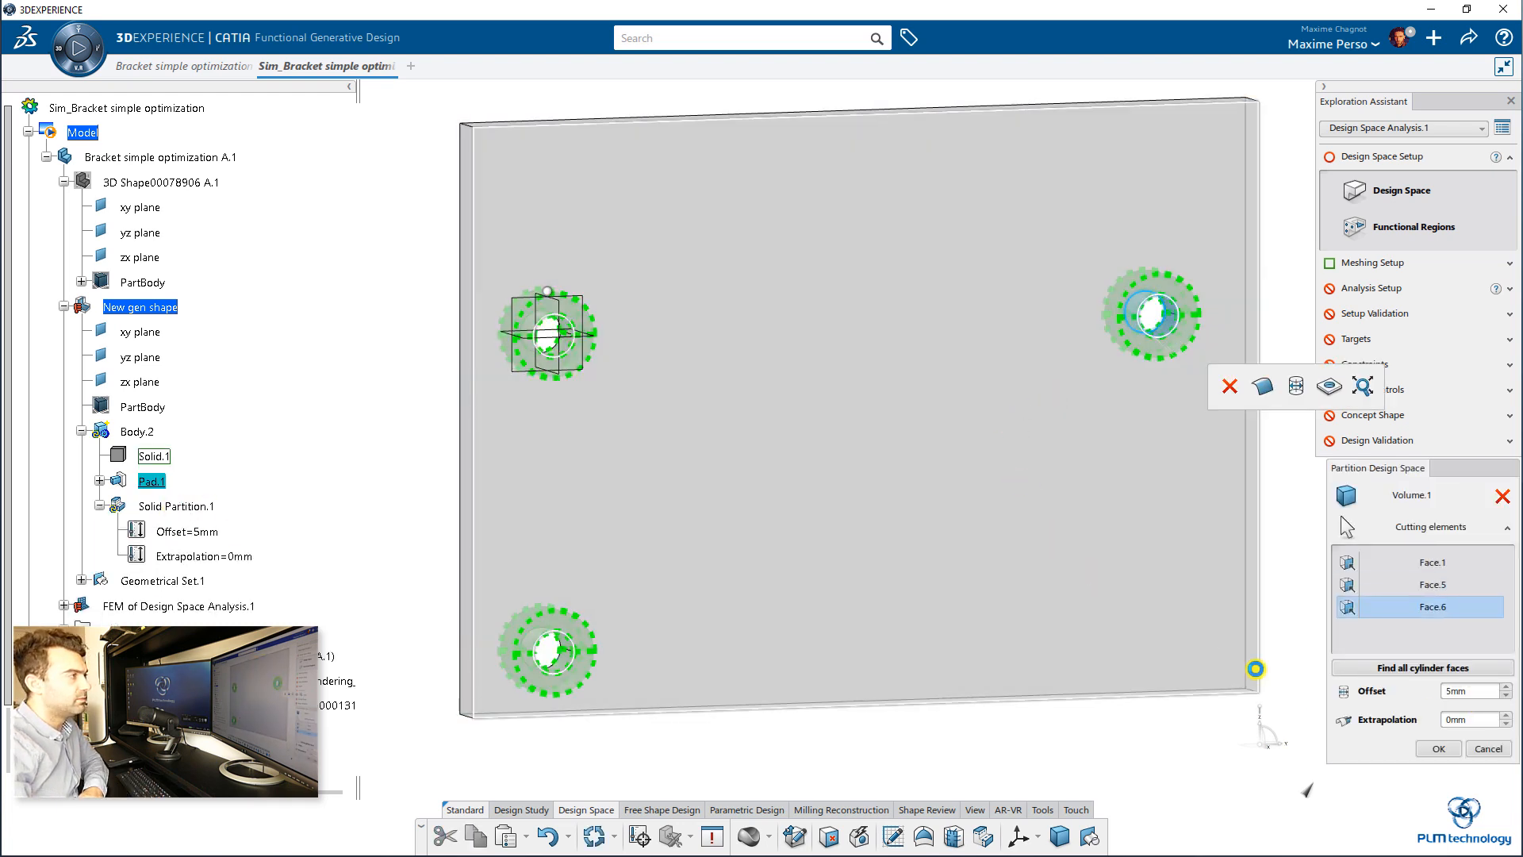
left_click(1438, 748)
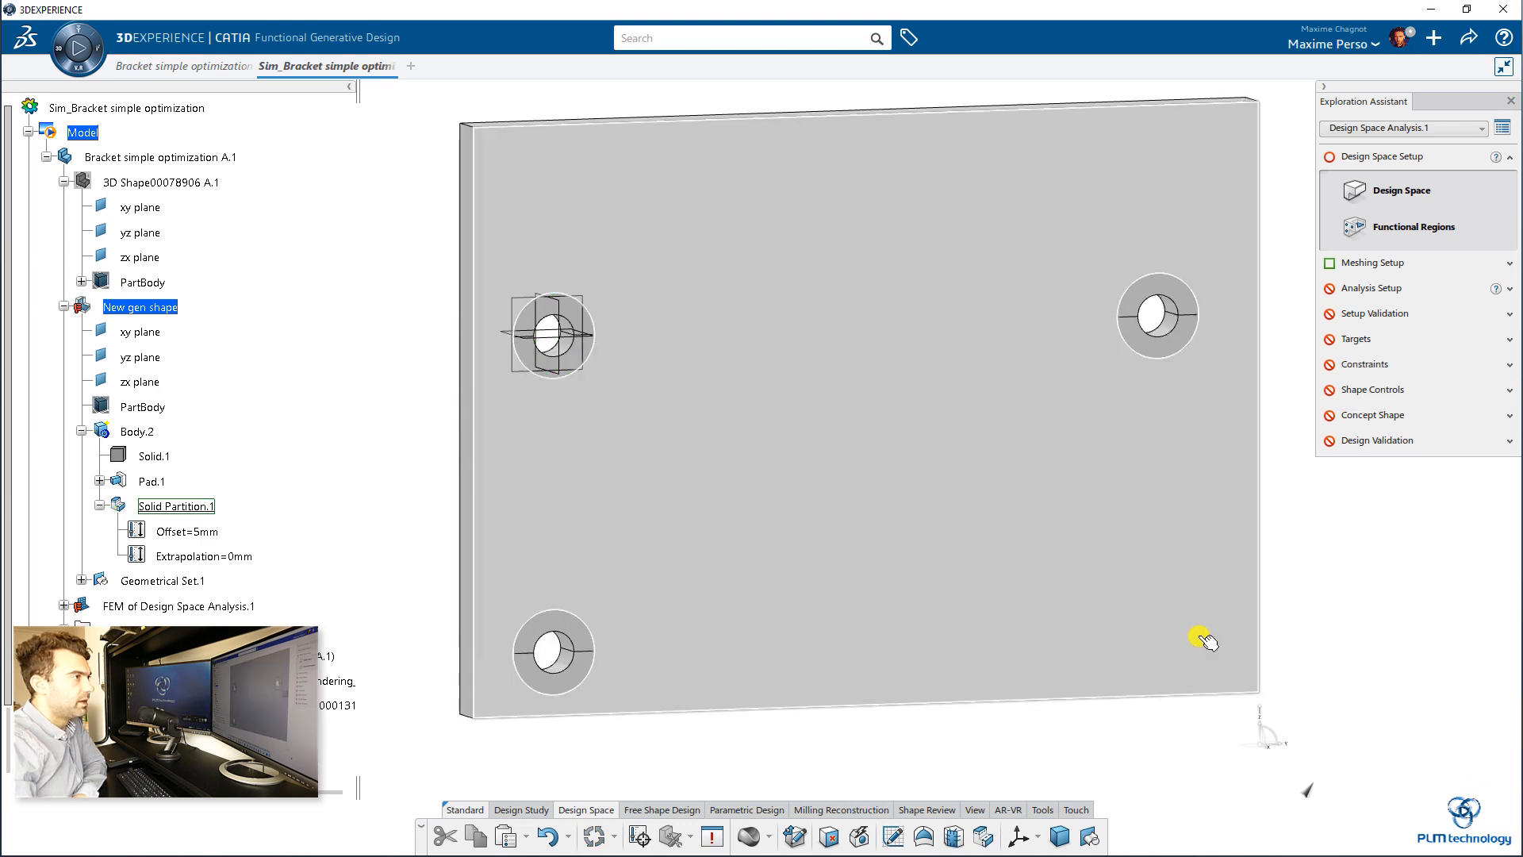
Step: Define the three partitioned rings around the plate's holes as functional regions
left_click(1413, 235)
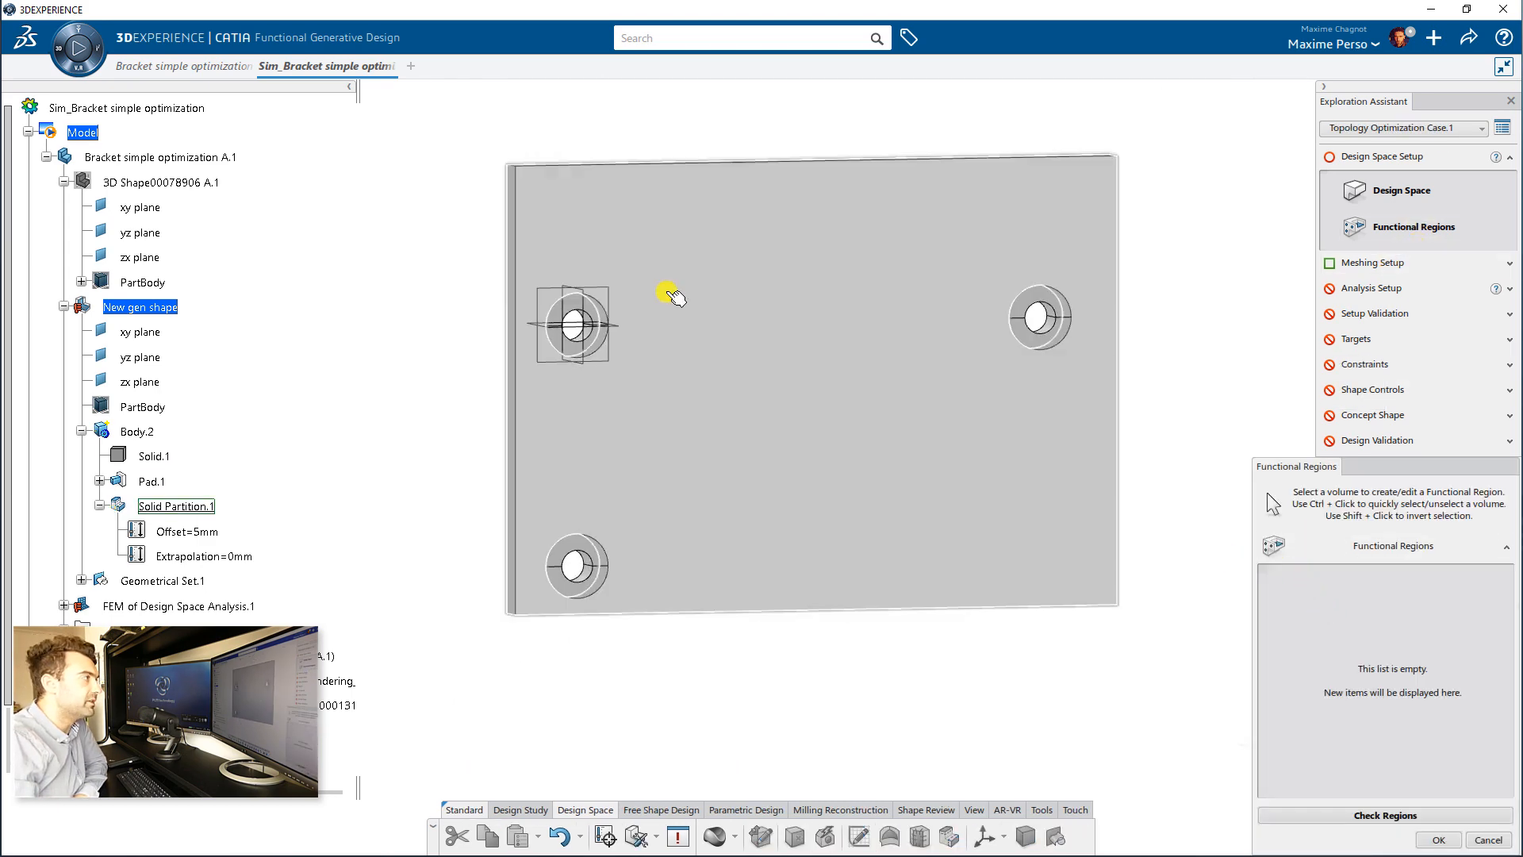
left_click(584, 303)
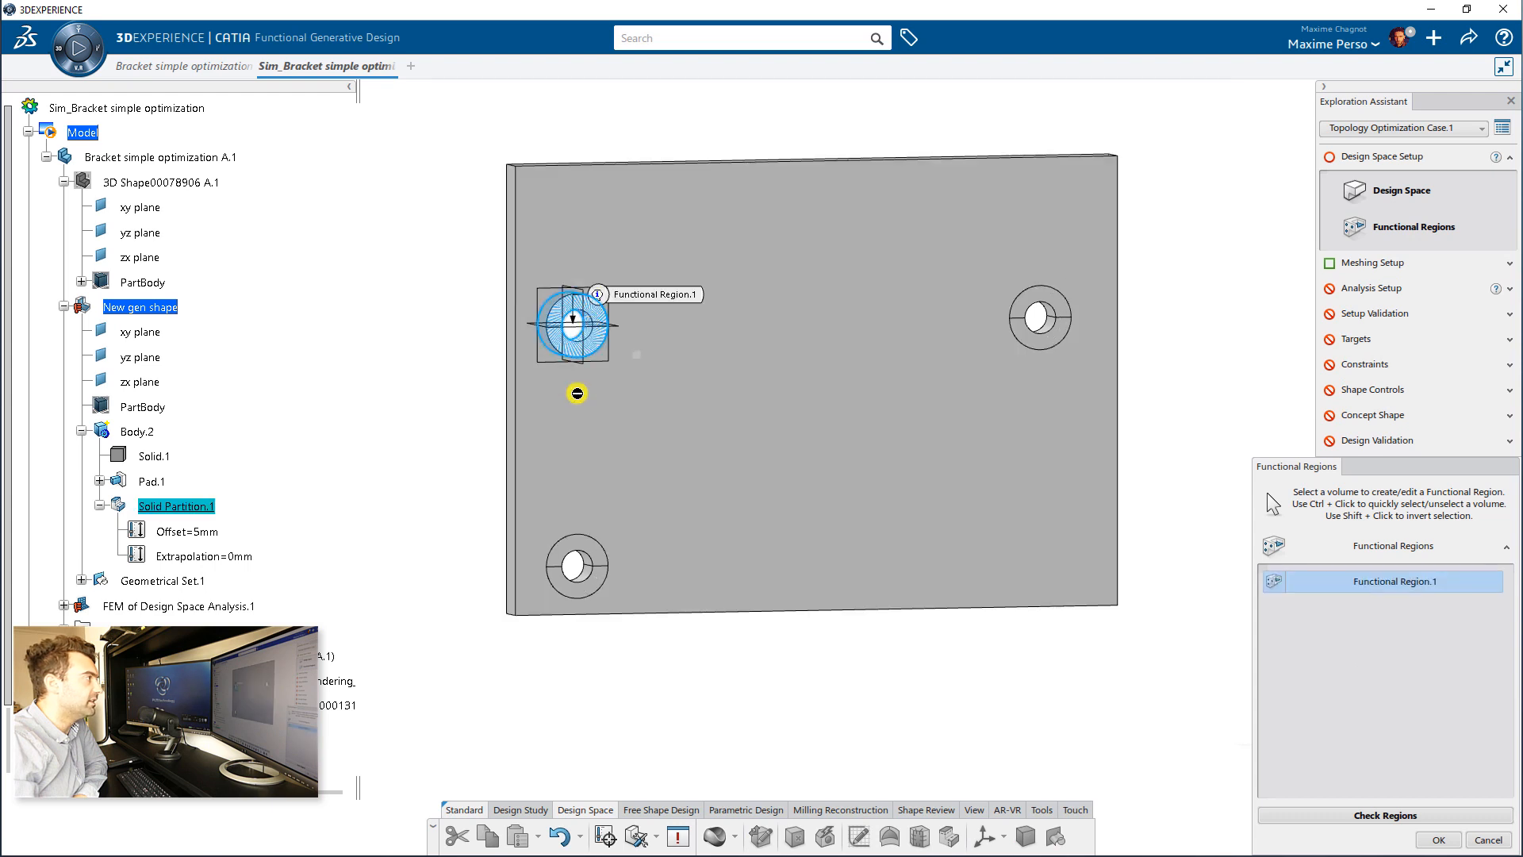
left_click(583, 546)
left_click(1059, 301)
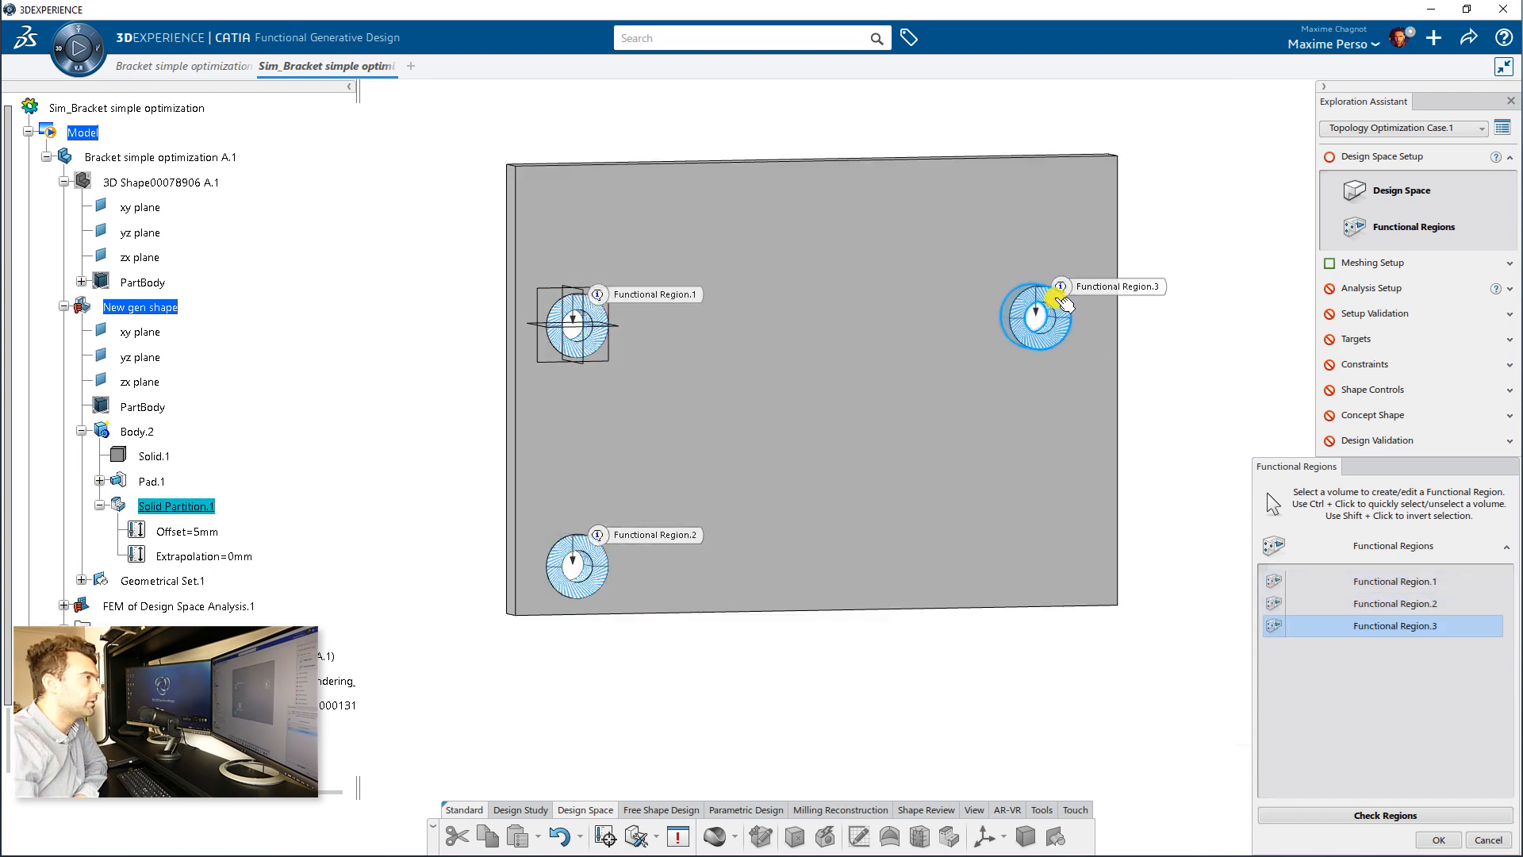
left_click(1437, 839)
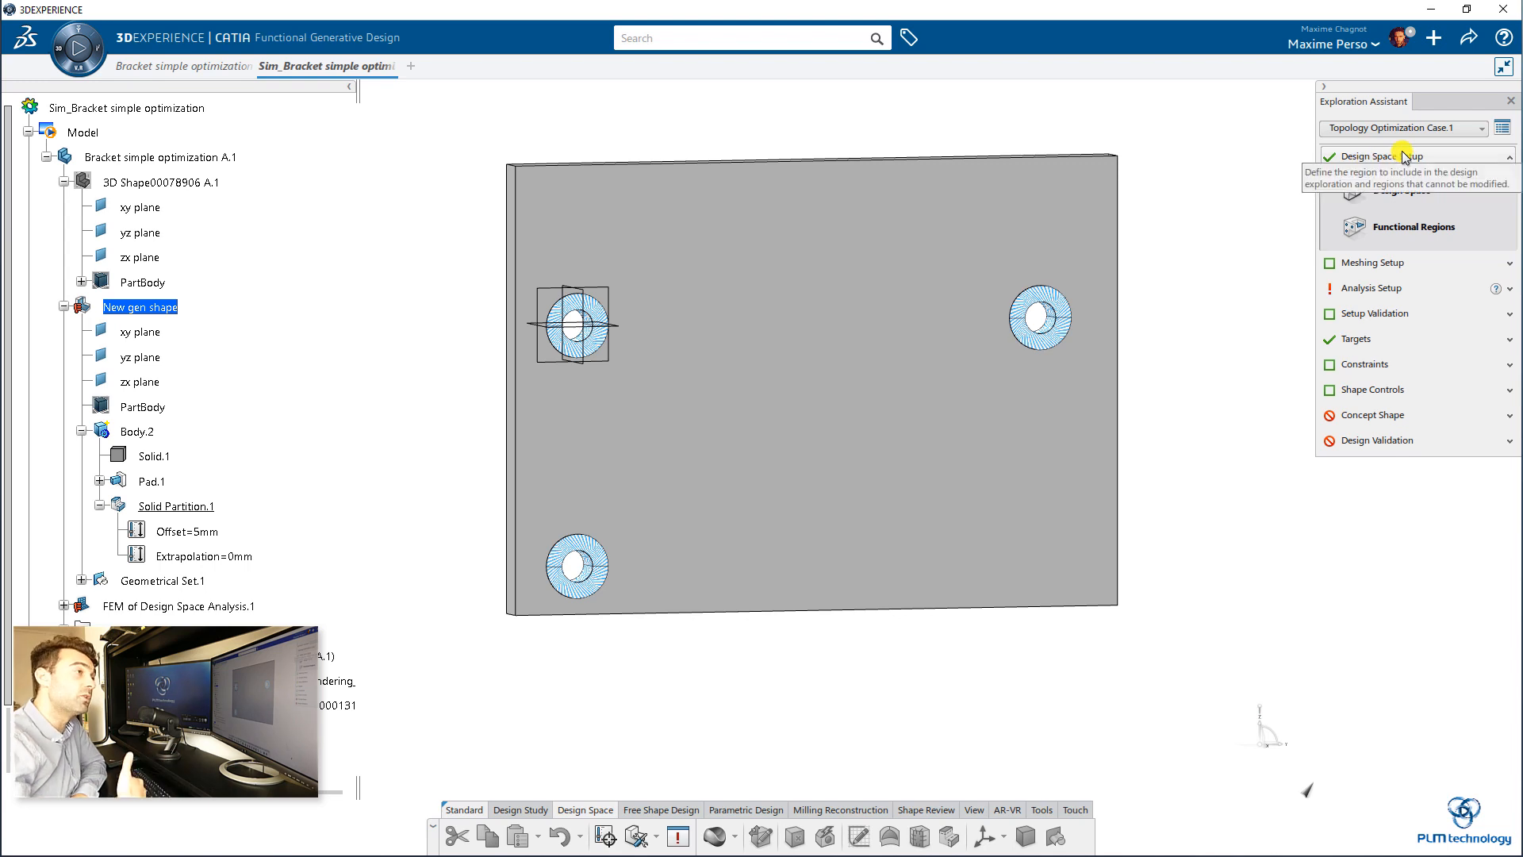
Step: Choose the linear element order for the Body.2 mesh, preview the mesh on the plate and accept the meshing options
left_click(1360, 265)
left_click(1395, 228)
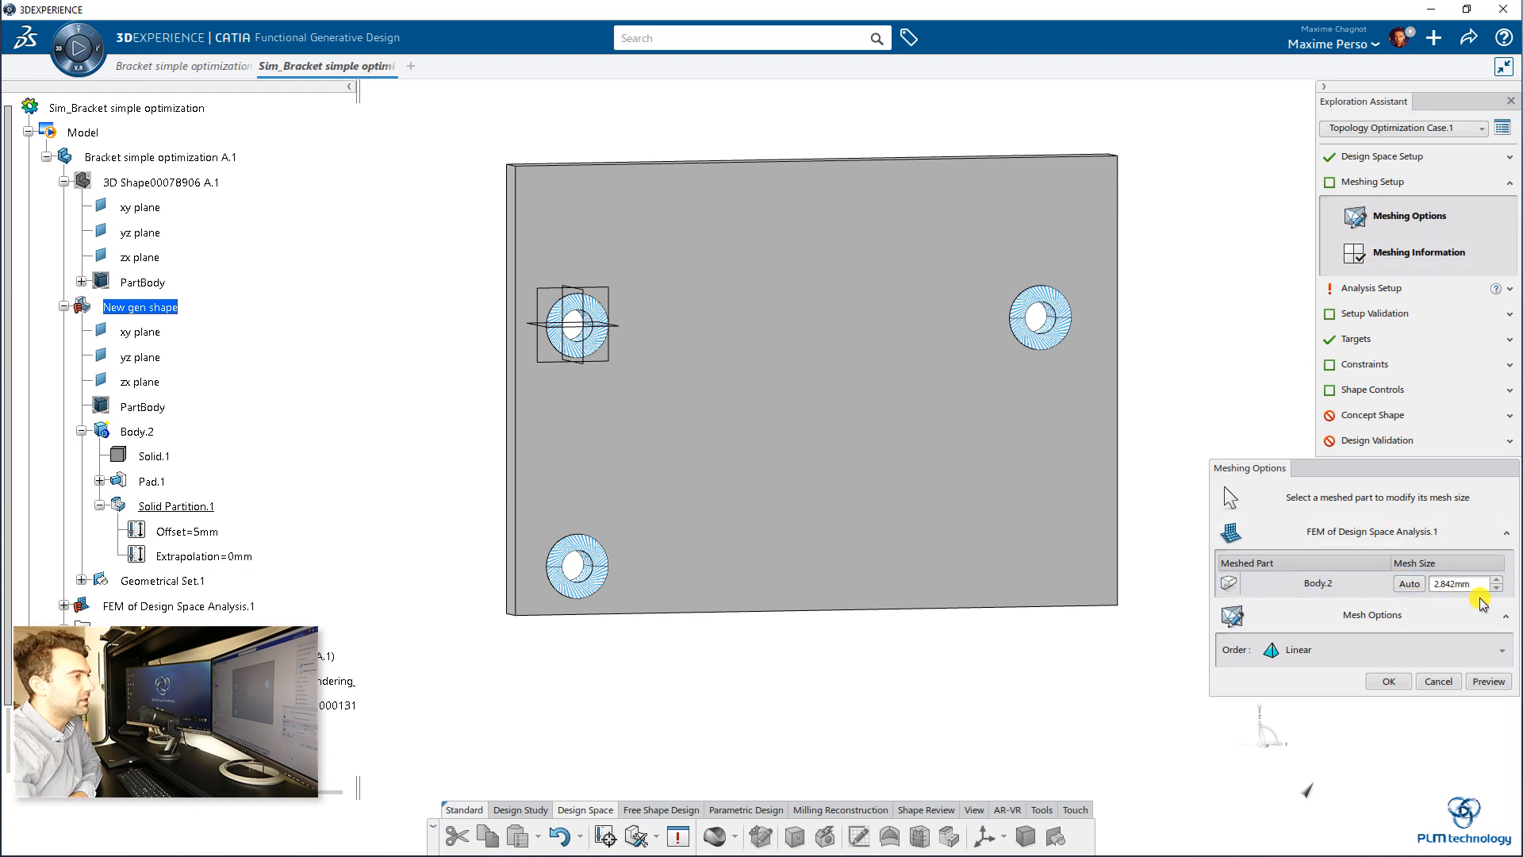
left_click(1404, 650)
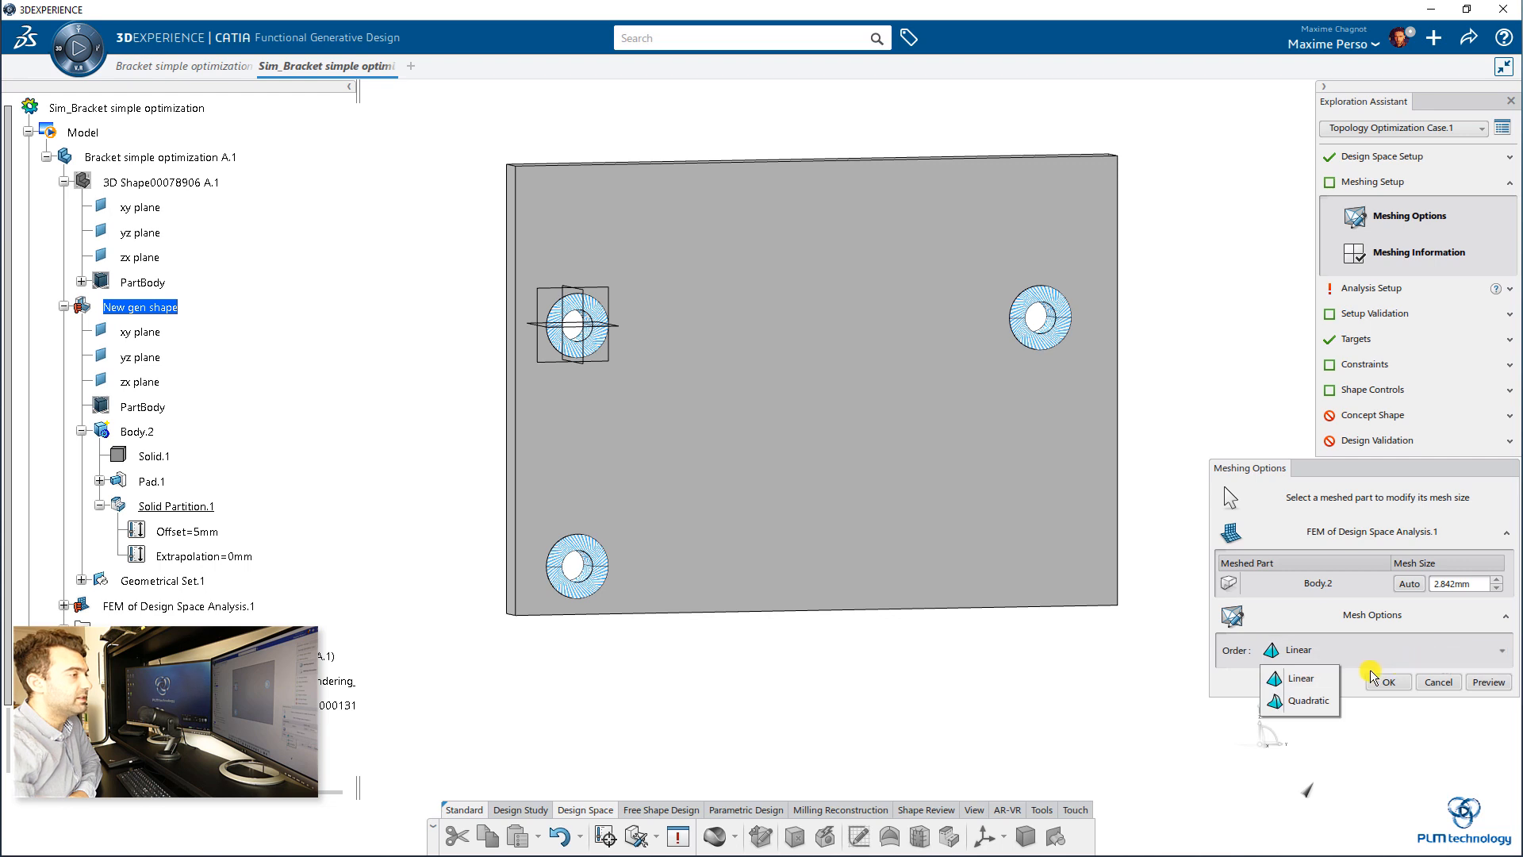
left_click(1307, 678)
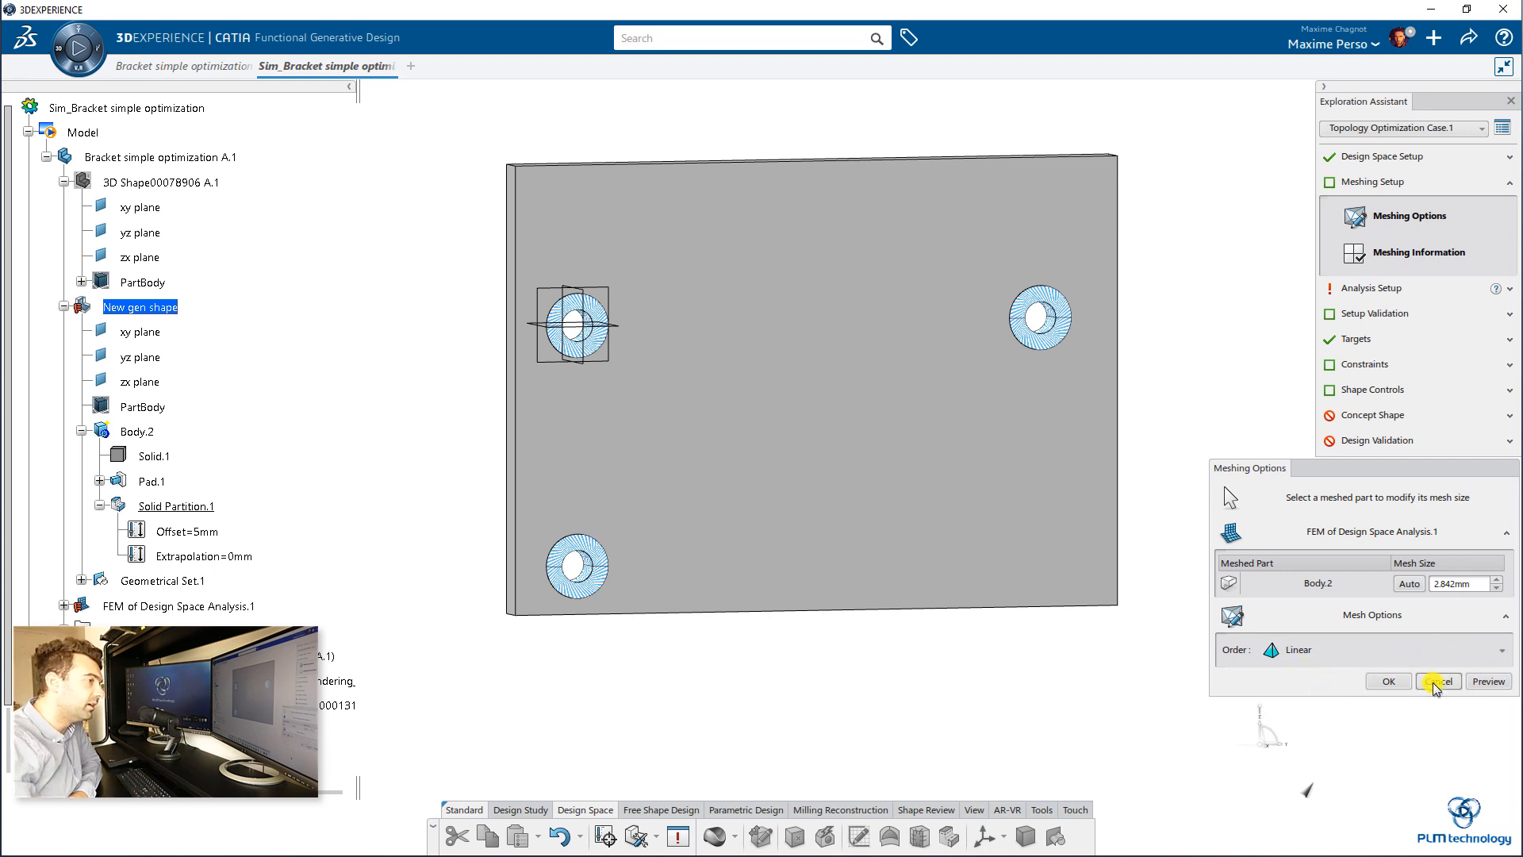
left_click(1488, 682)
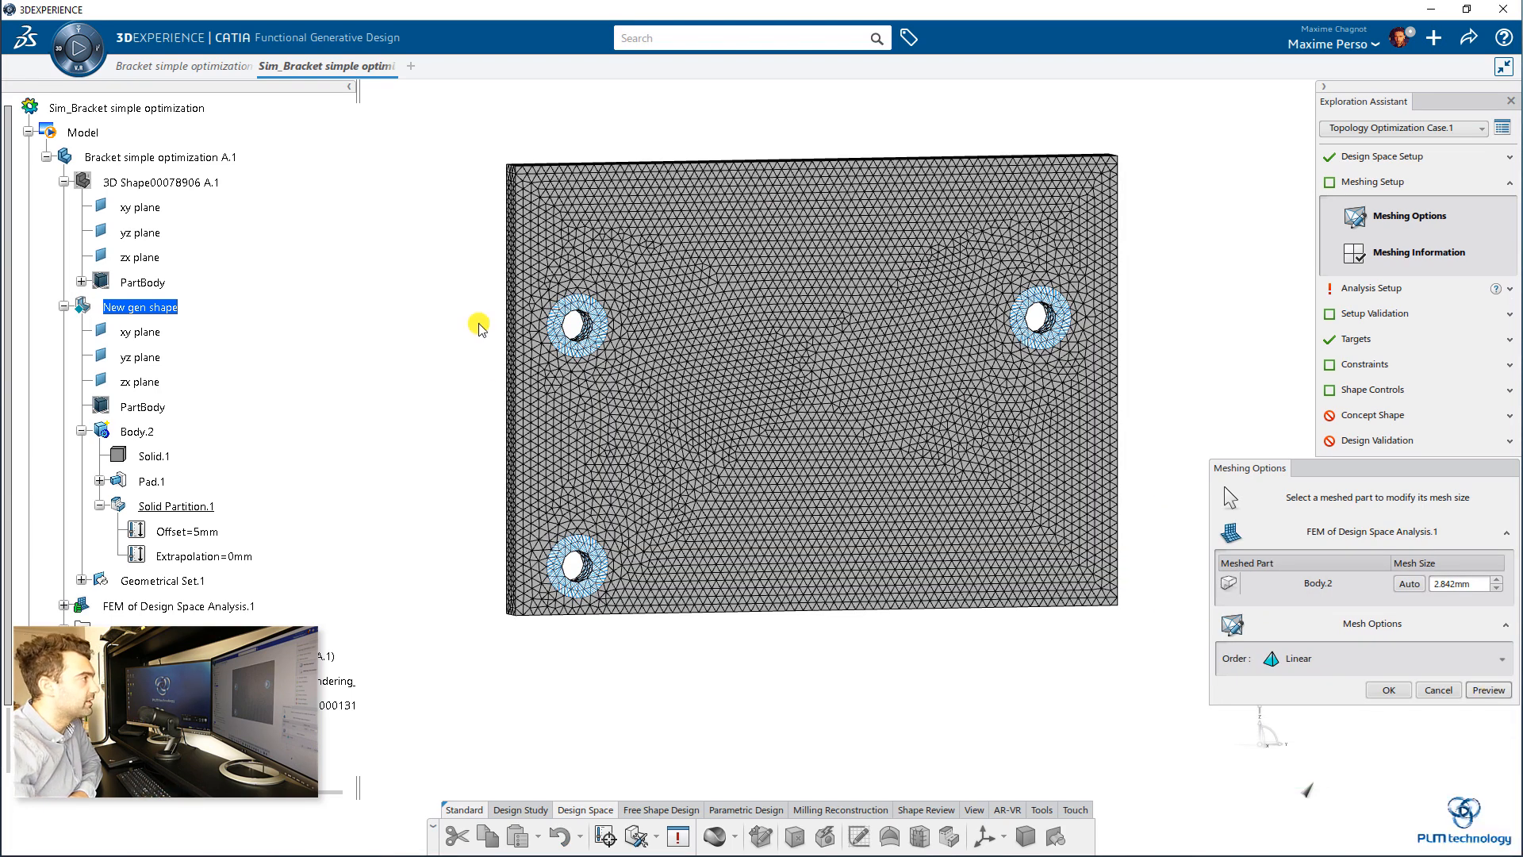
middle_click_drag(494, 426, 906, 260)
middle_click_drag(812, 250, 710, 208)
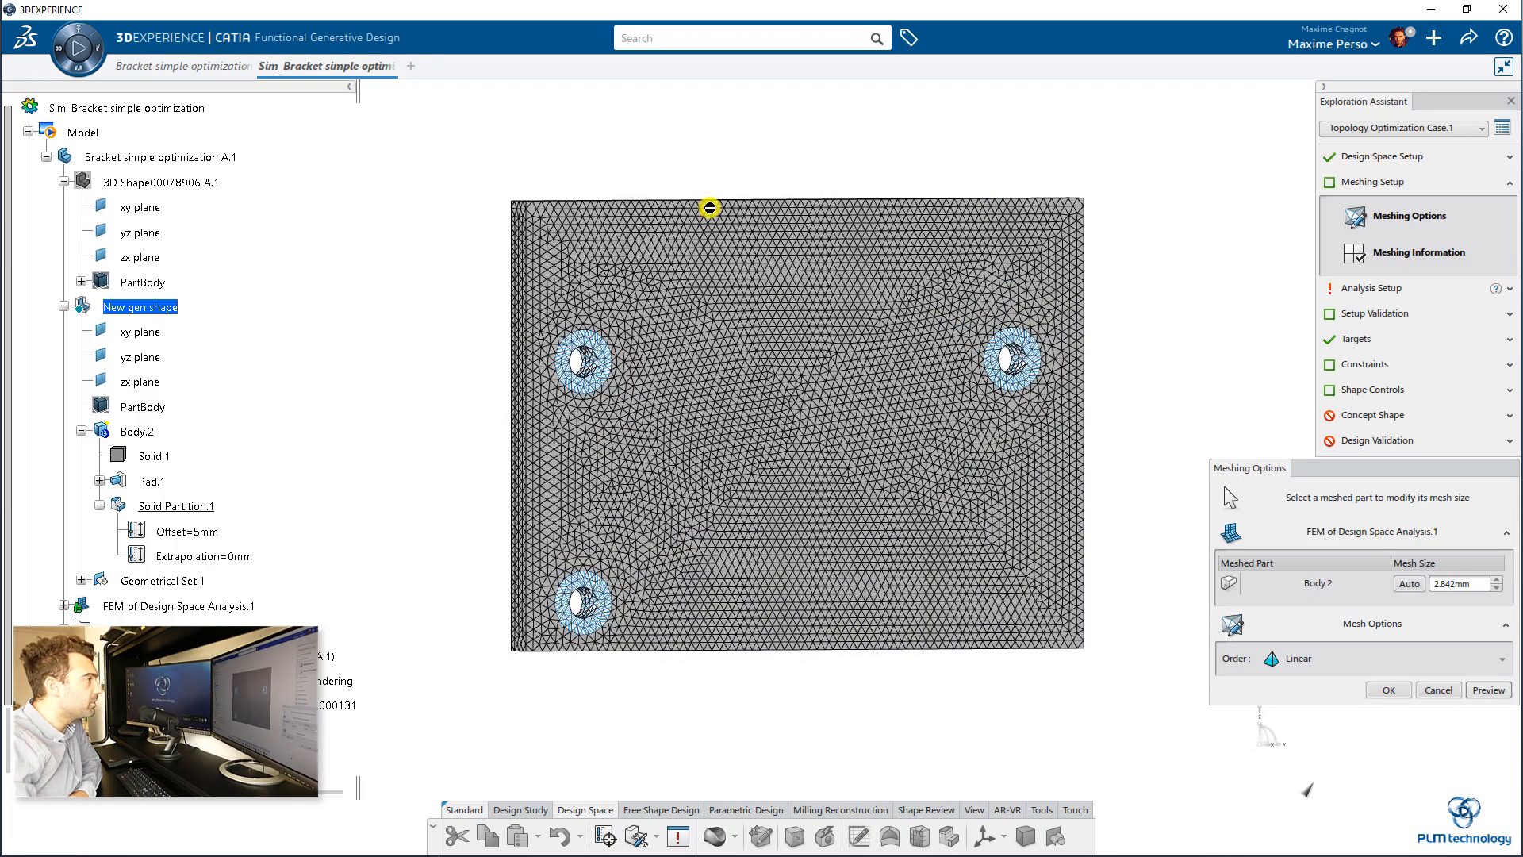
middle_click_drag(1116, 494, 787, 327)
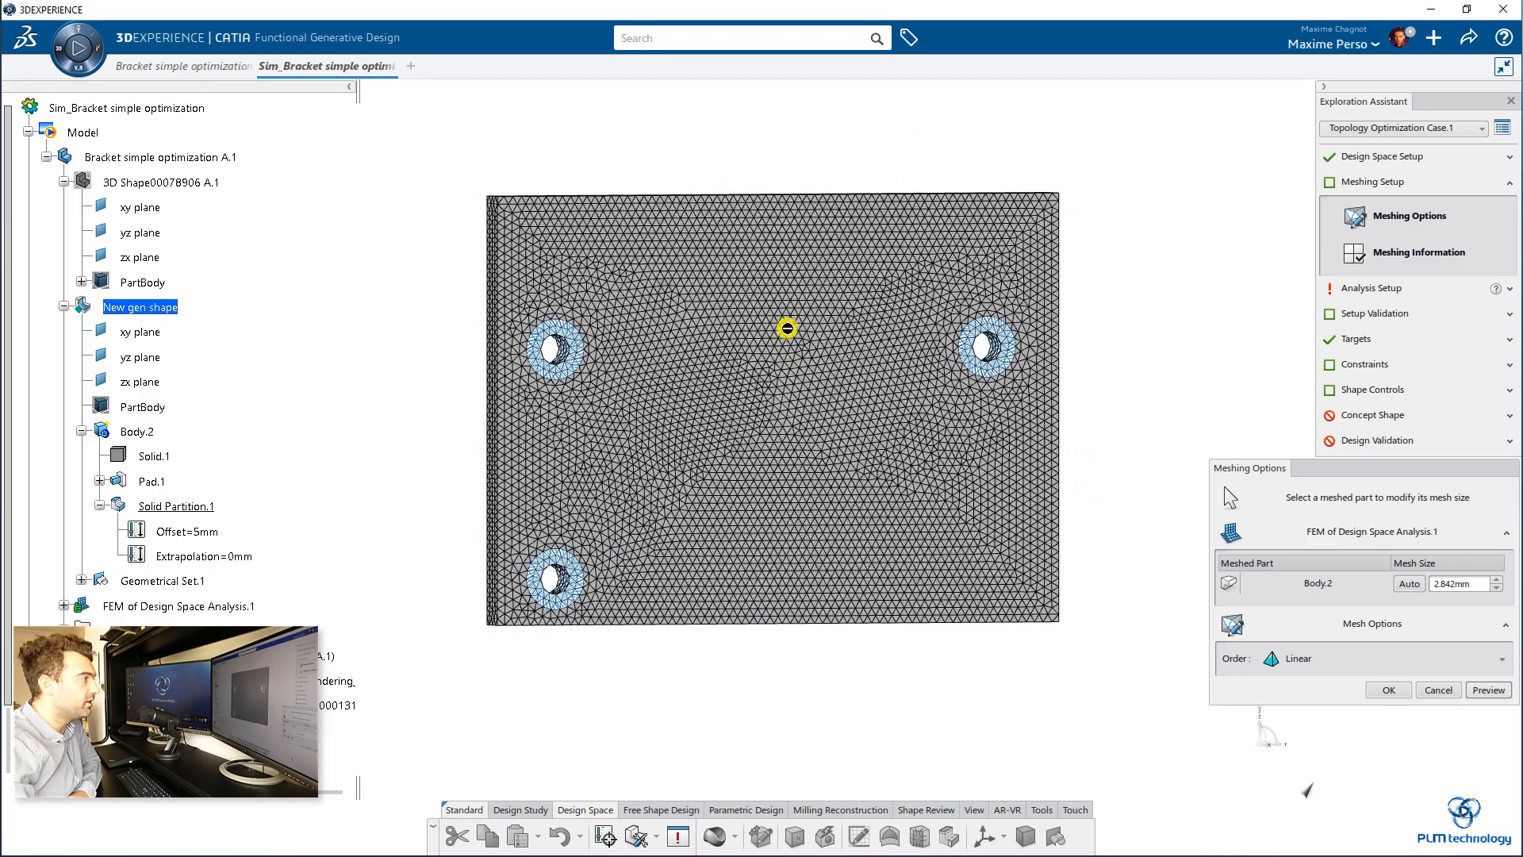
left_click(1394, 691)
Step: Examine the mesh quality criteria and the element types in the meshing information
left_click(1428, 255)
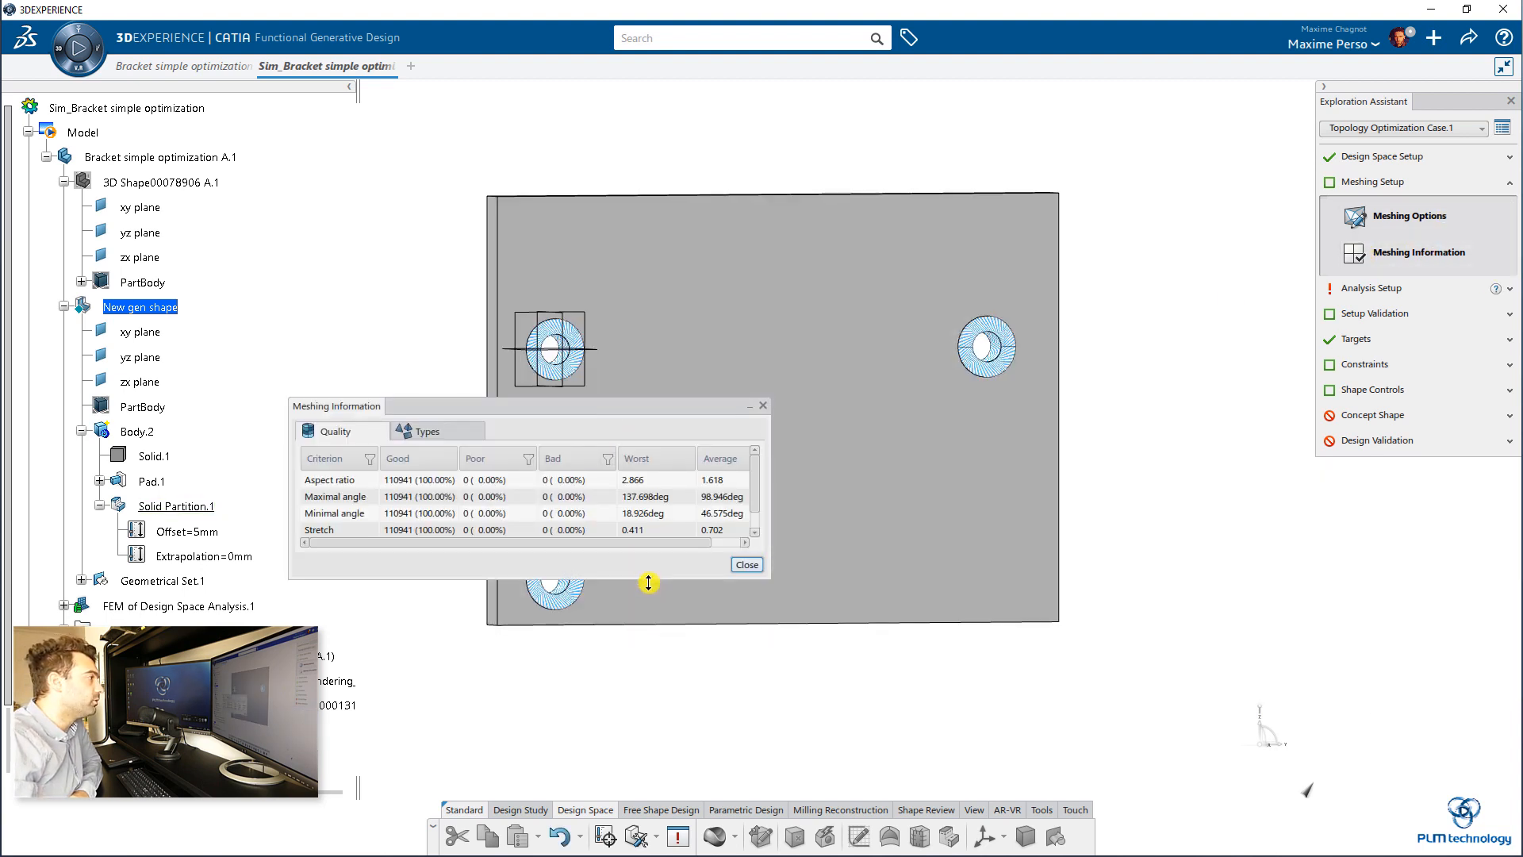
left_click_drag(647, 578, 650, 711)
left_click(451, 433)
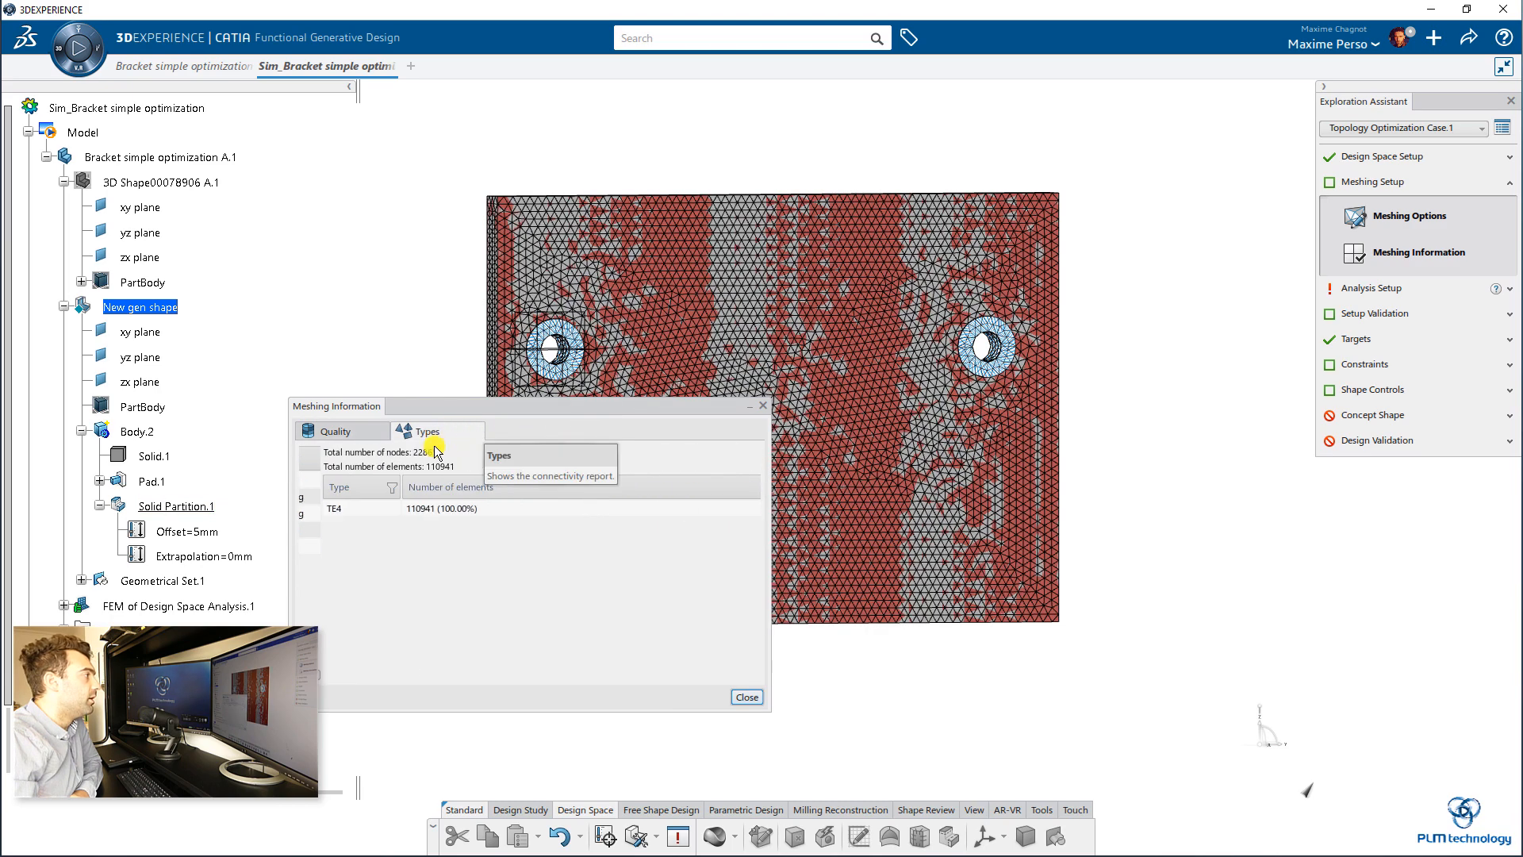
left_click(340, 431)
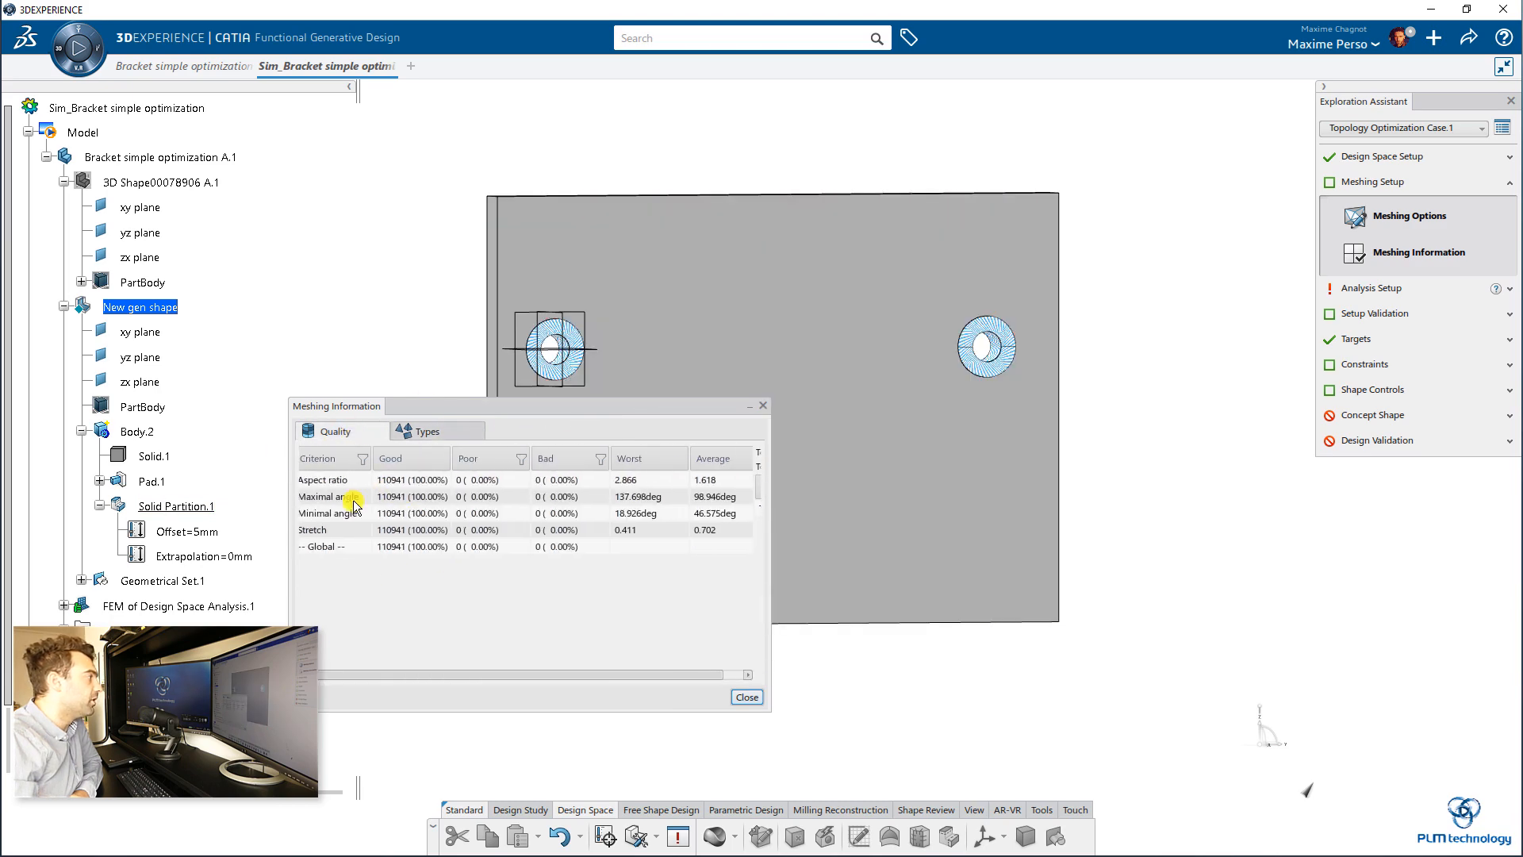
left_click(404, 432)
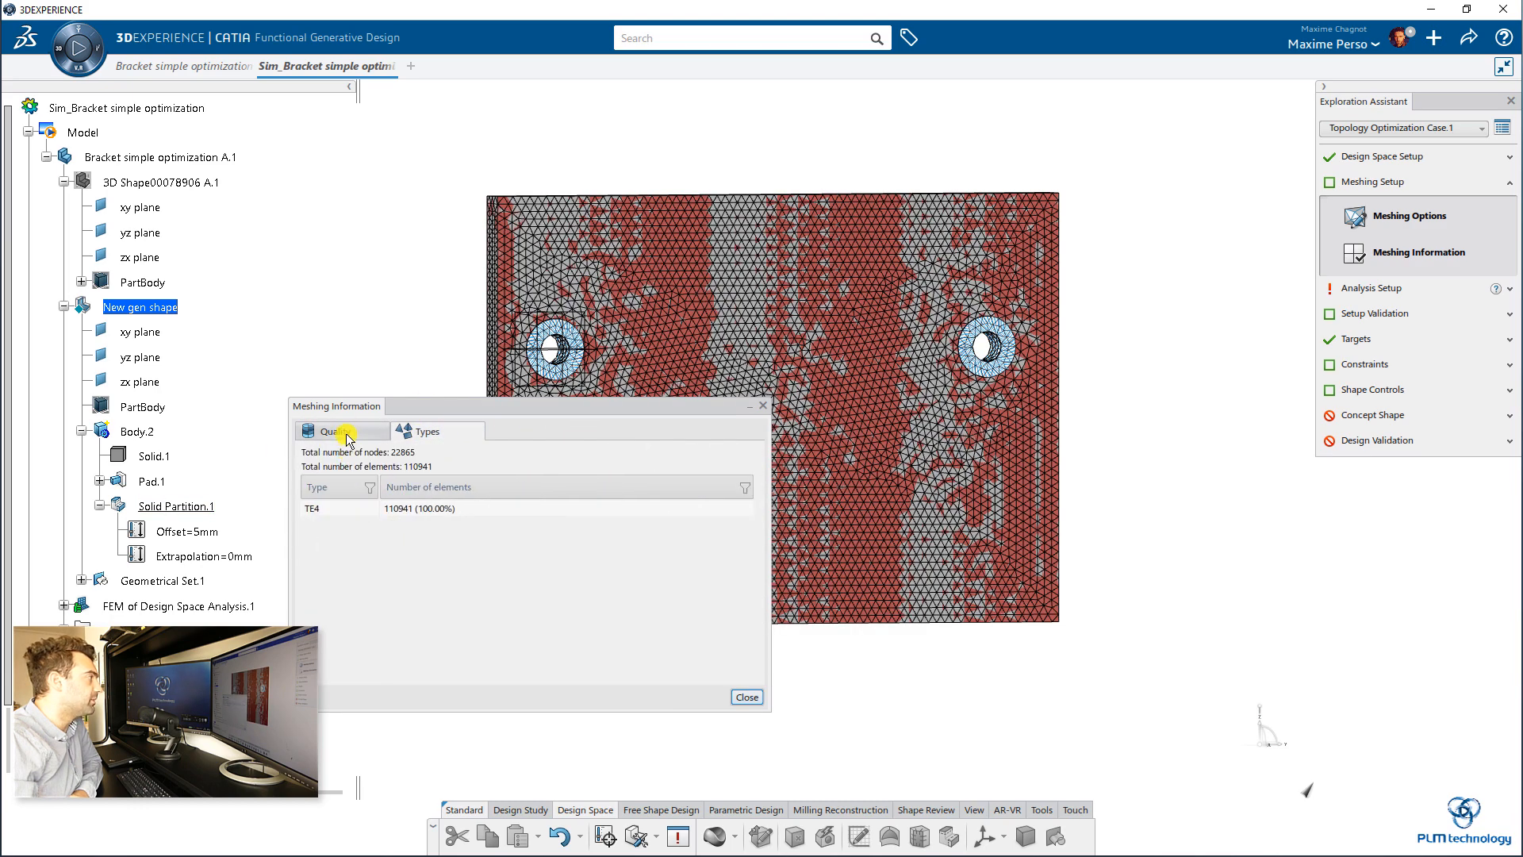
left_click(339, 431)
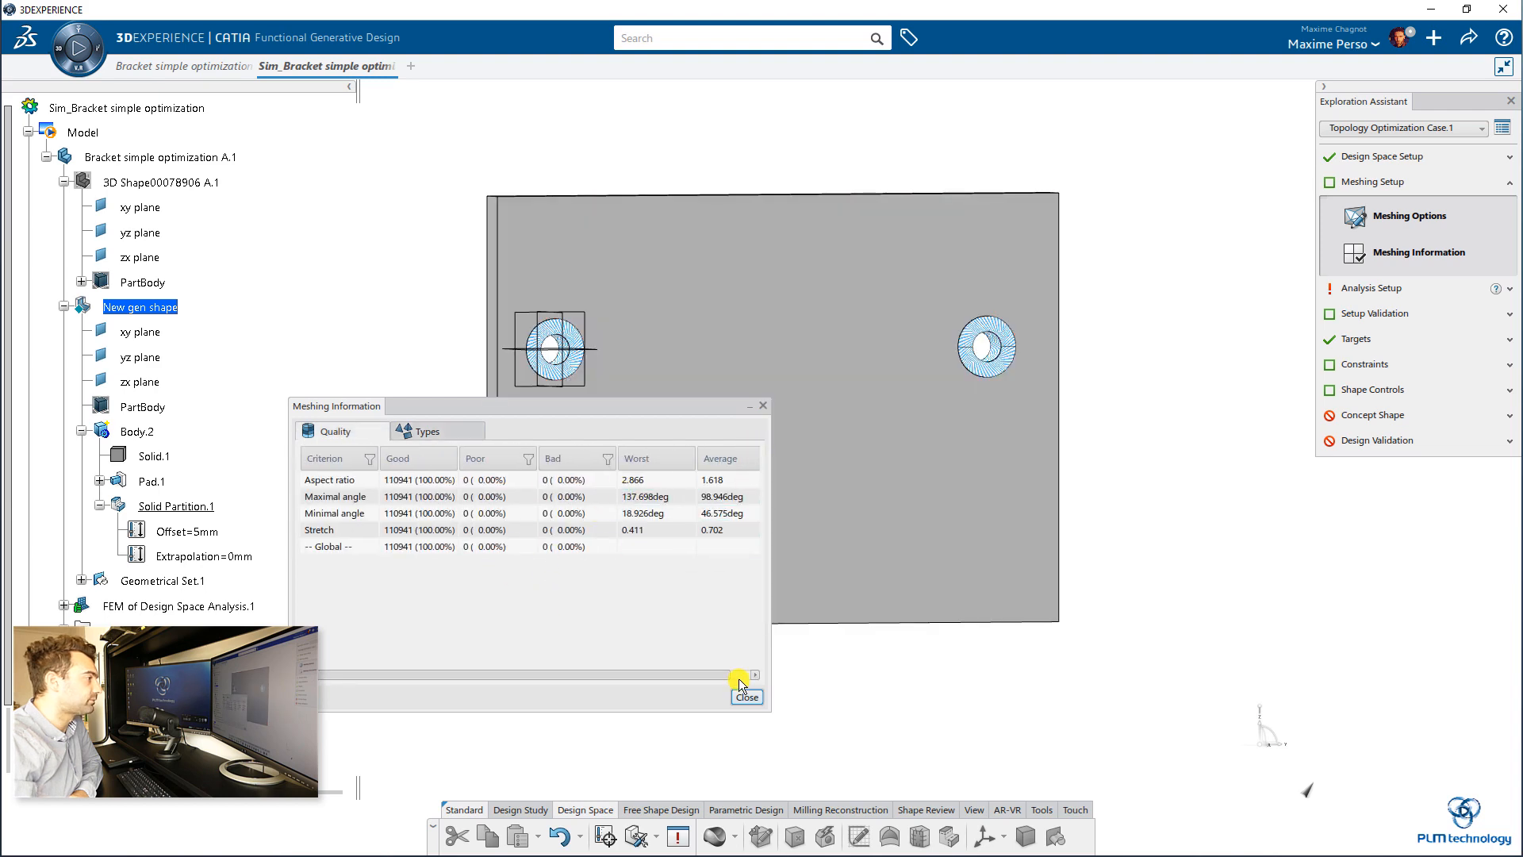
key("Escape")
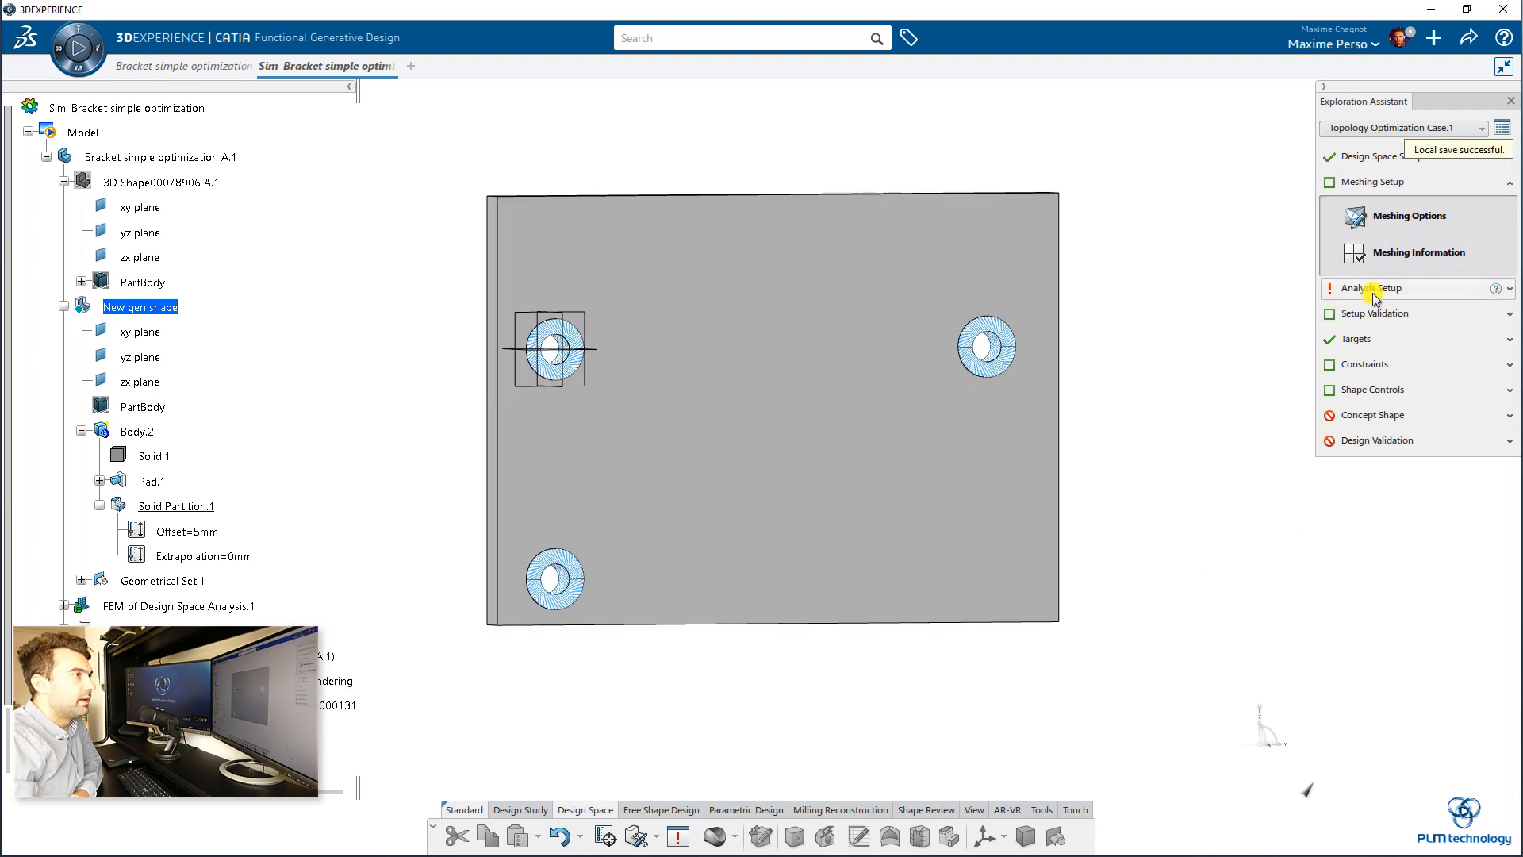
Step: Apply a clamp restraint to the inner cylindrical faces of the plate's upper-left and lower-left holes
left_click(1340, 288)
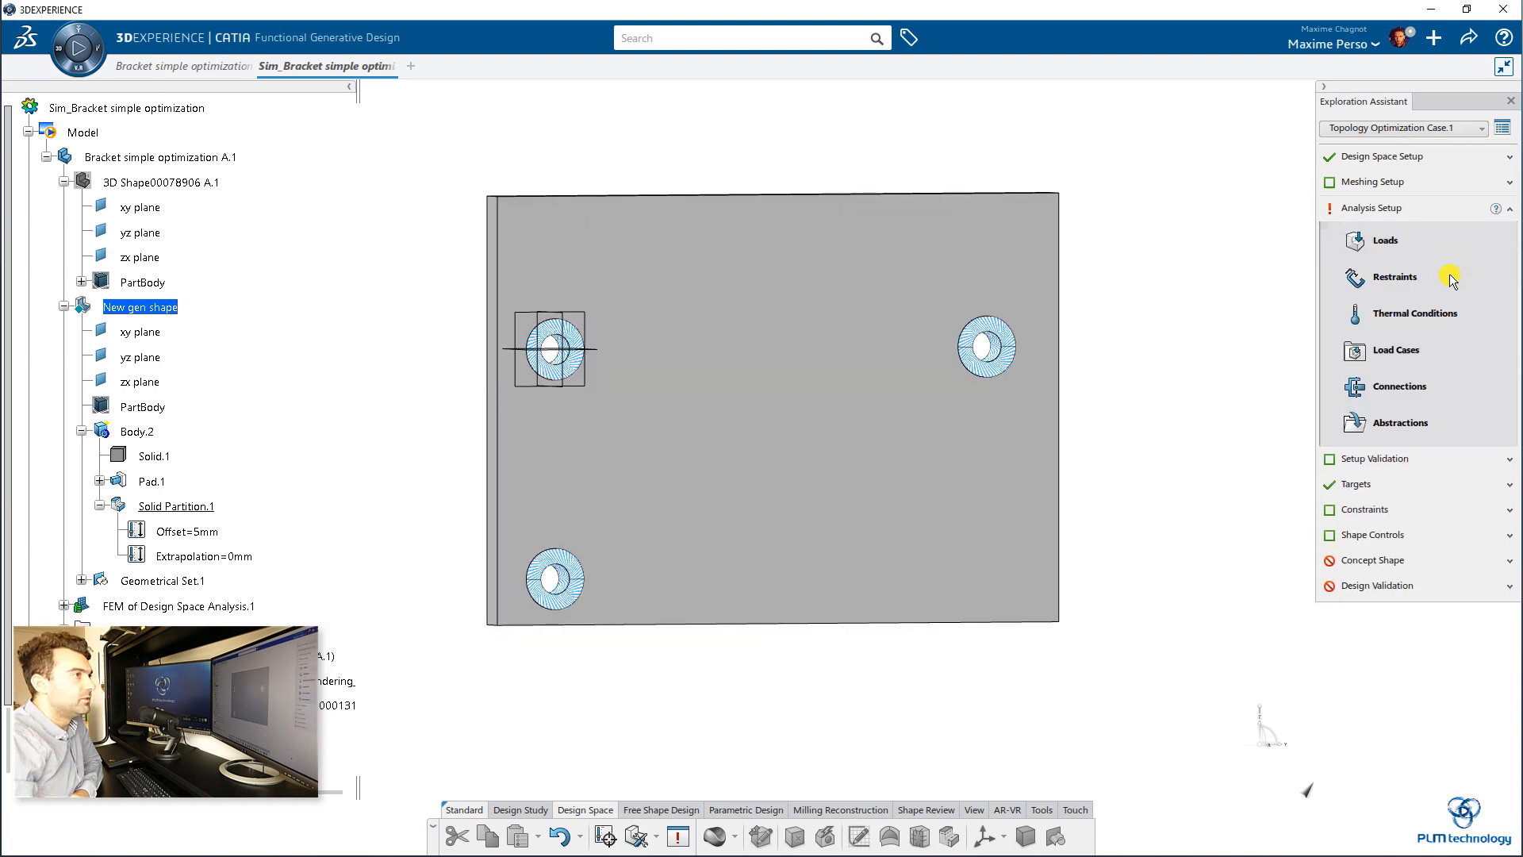
left_click(1386, 296)
middle_click_drag(615, 443, 719, 456)
middle_click_drag(719, 456, 917, 571)
left_click(647, 446)
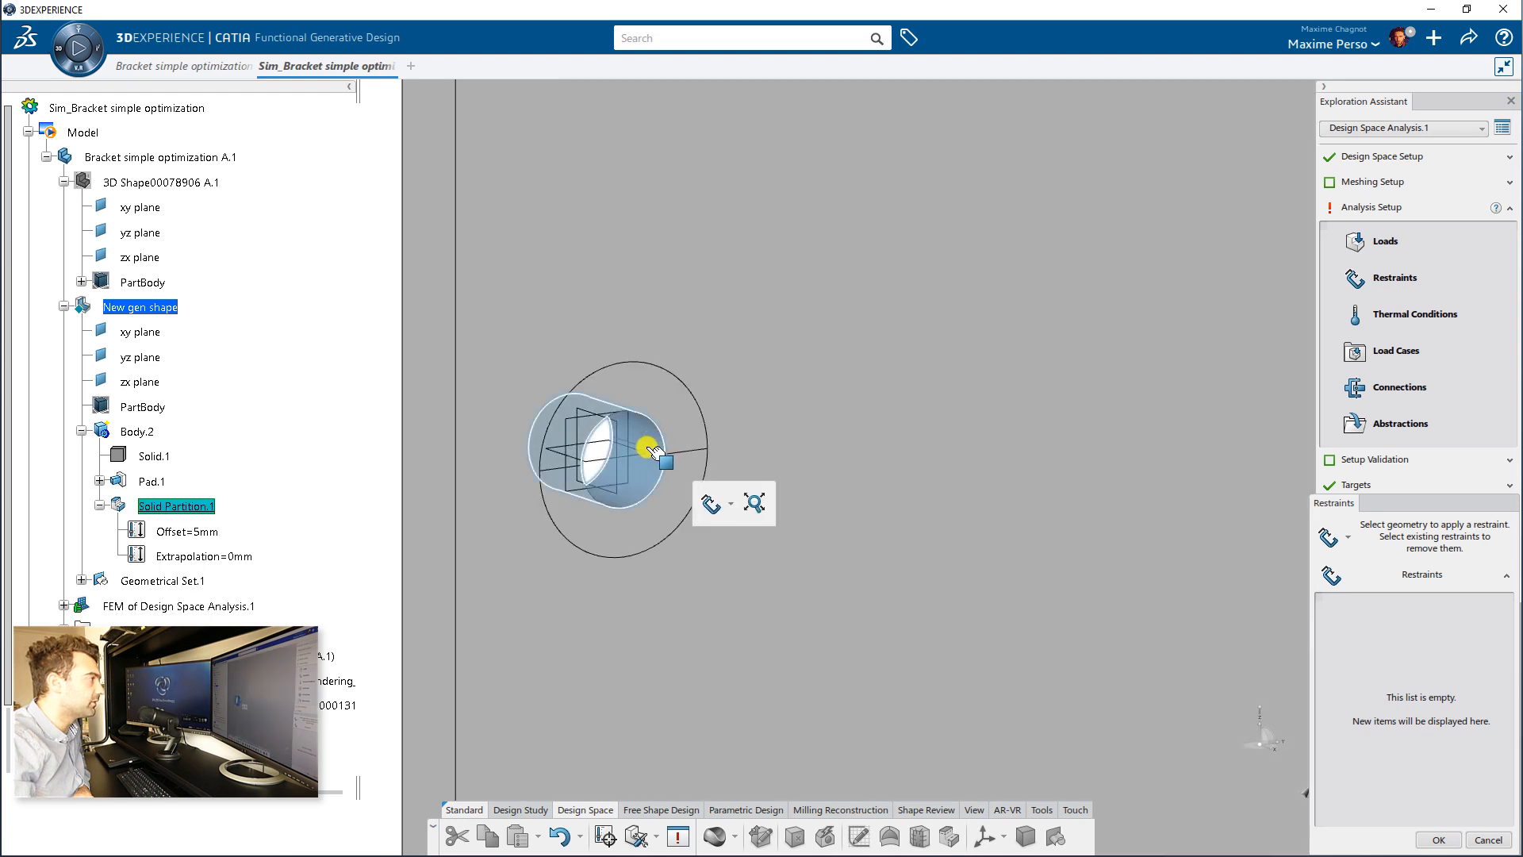
left_click(712, 502)
middle_click_drag(734, 371, 842, 269)
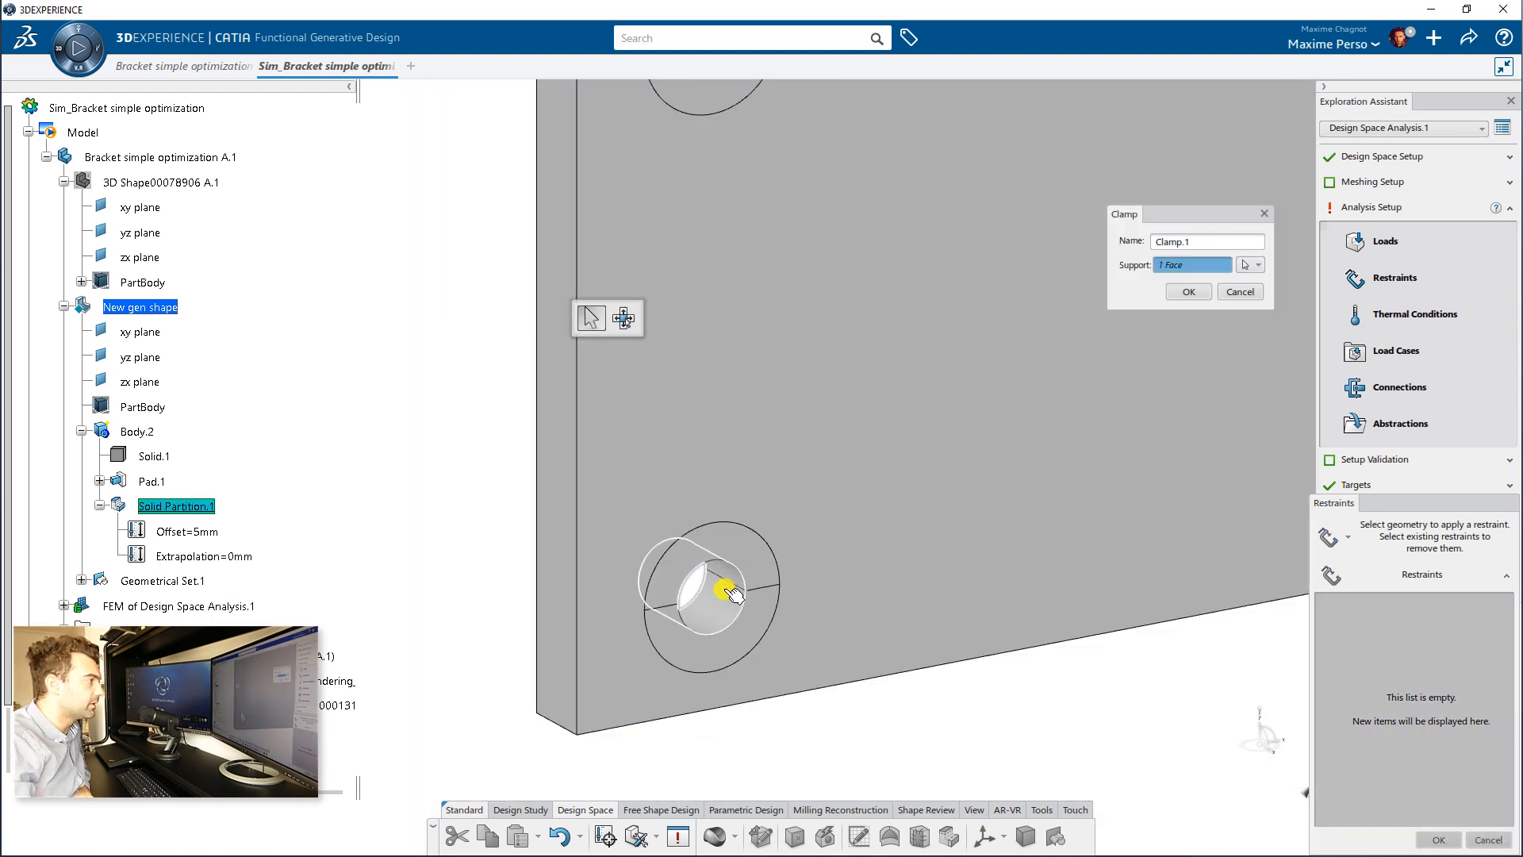
left_click(725, 592)
middle_click_drag(843, 524, 706, 387)
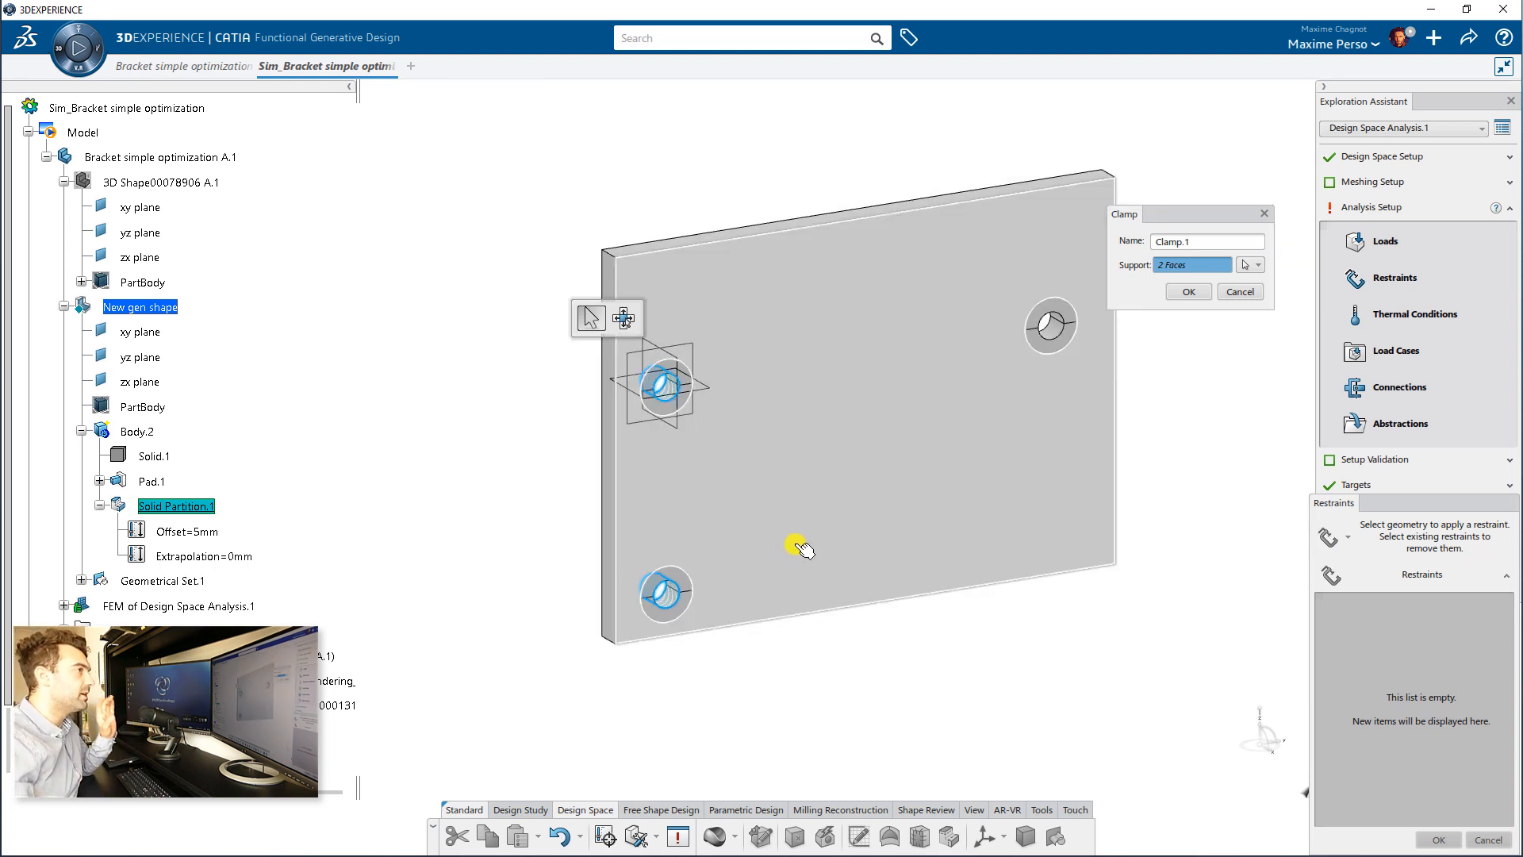
left_click(1187, 292)
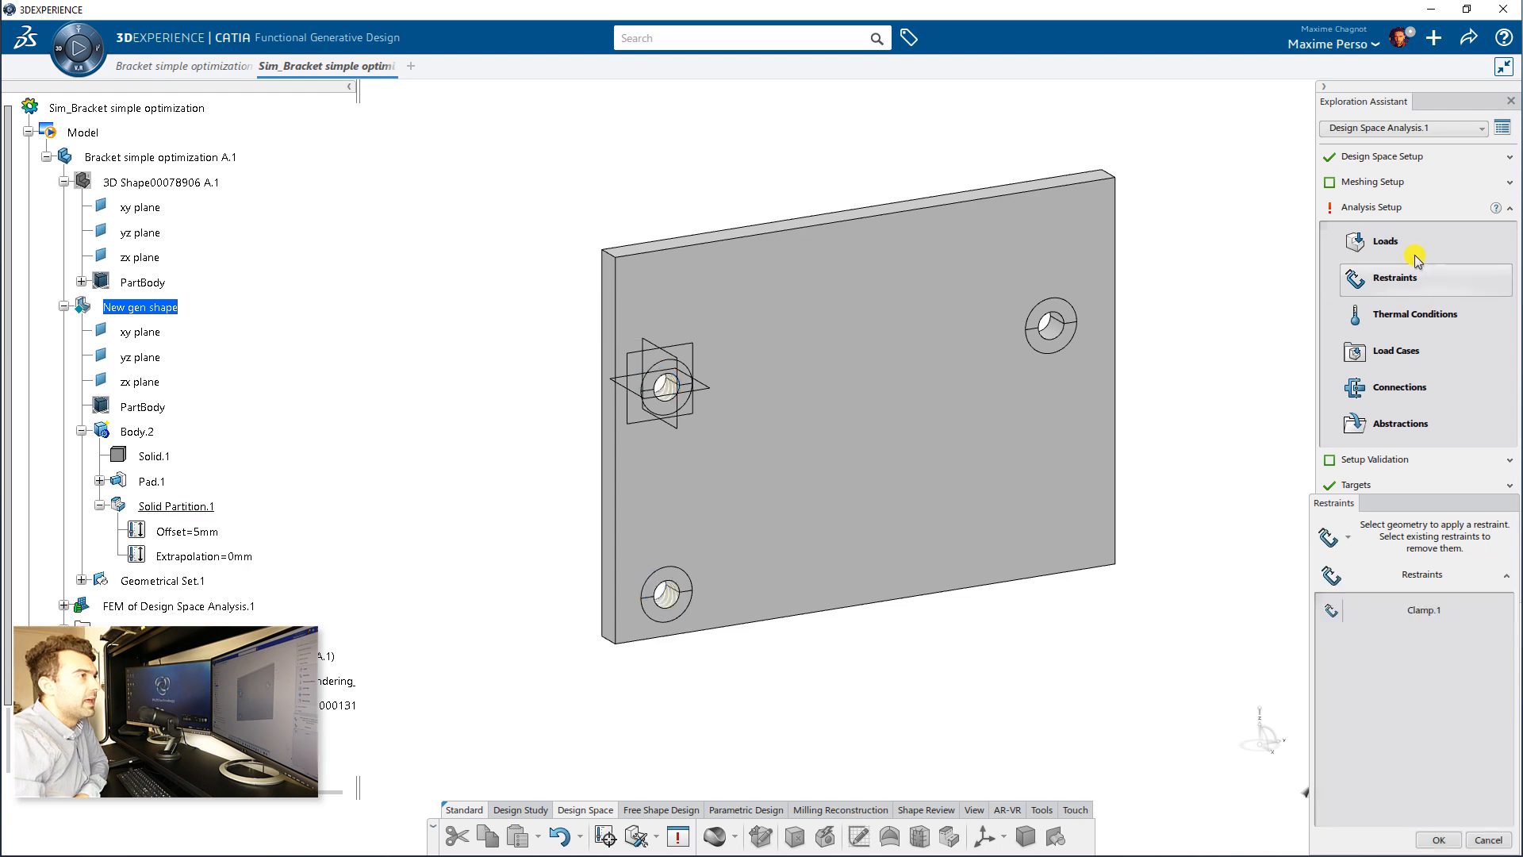
Step: Apply a bearing load to the inner face of the plate's right hole with a Y force of -500 N
left_click(1388, 247)
scroll(1063, 365, "up", 5)
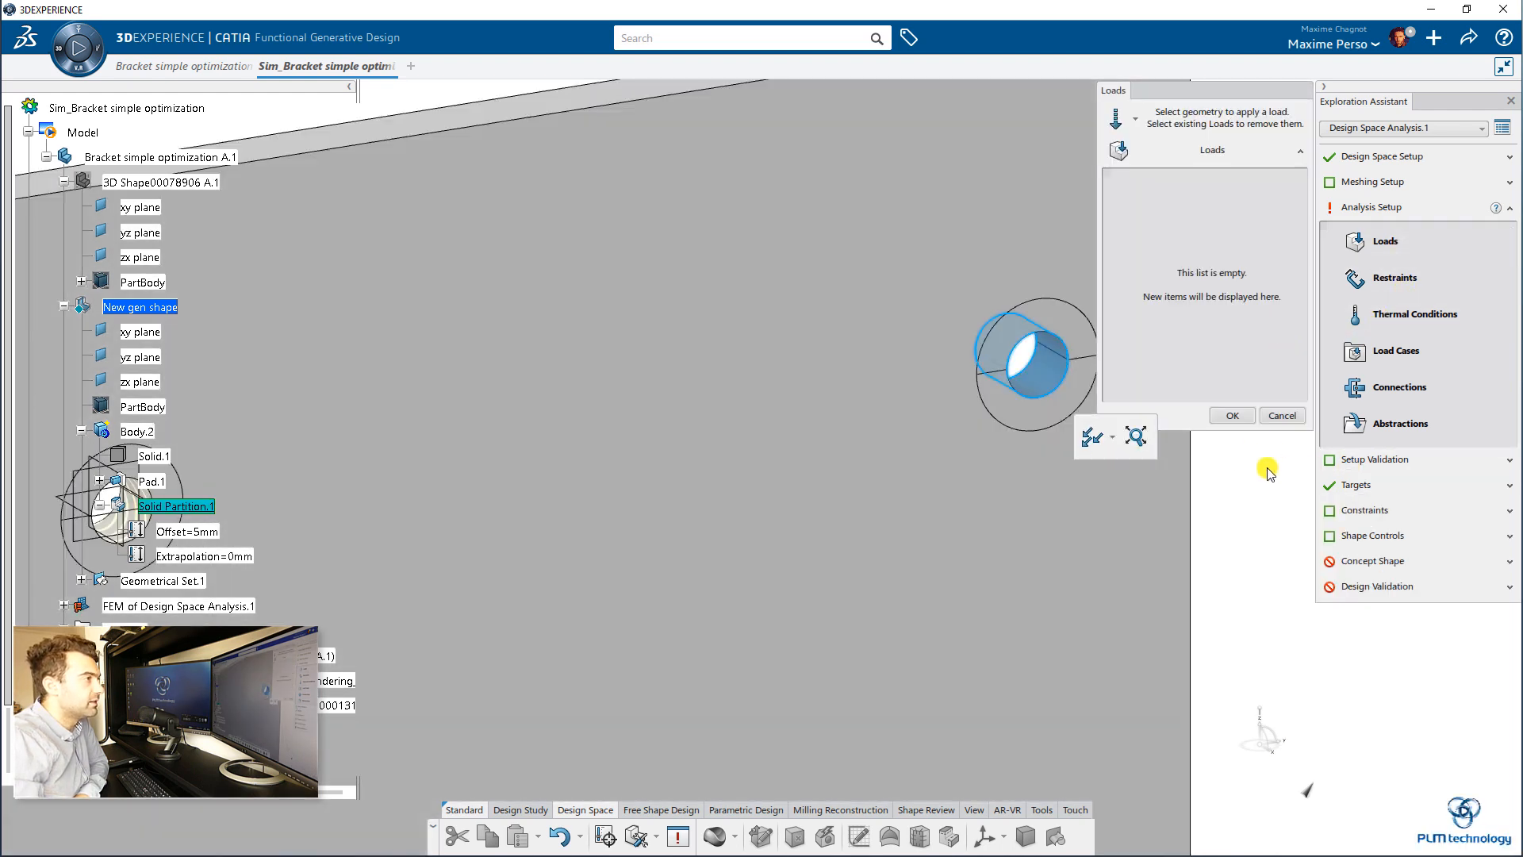
left_click(1112, 437)
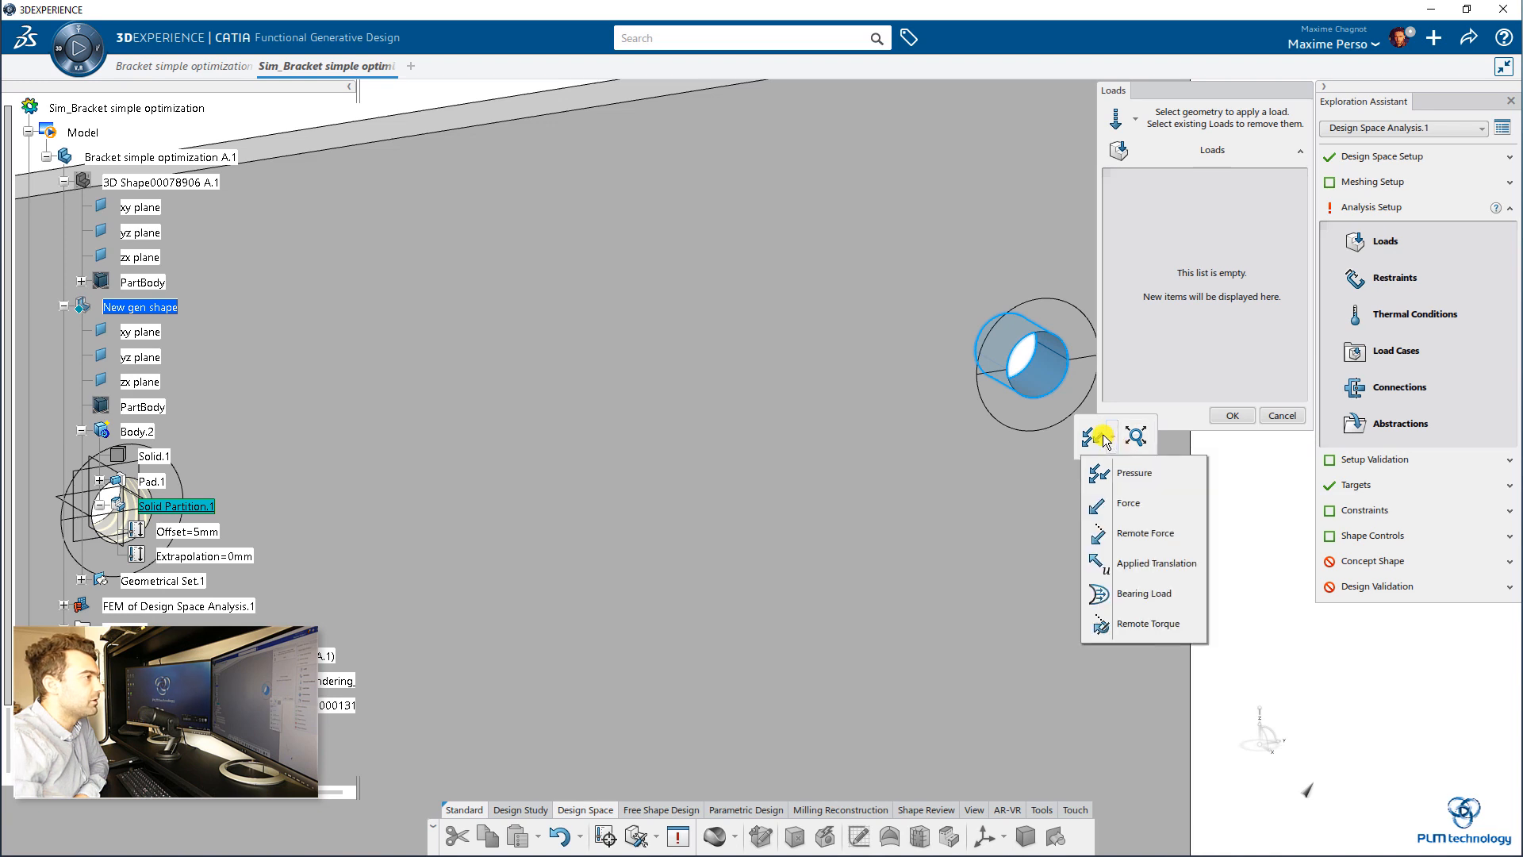
left_click(1139, 605)
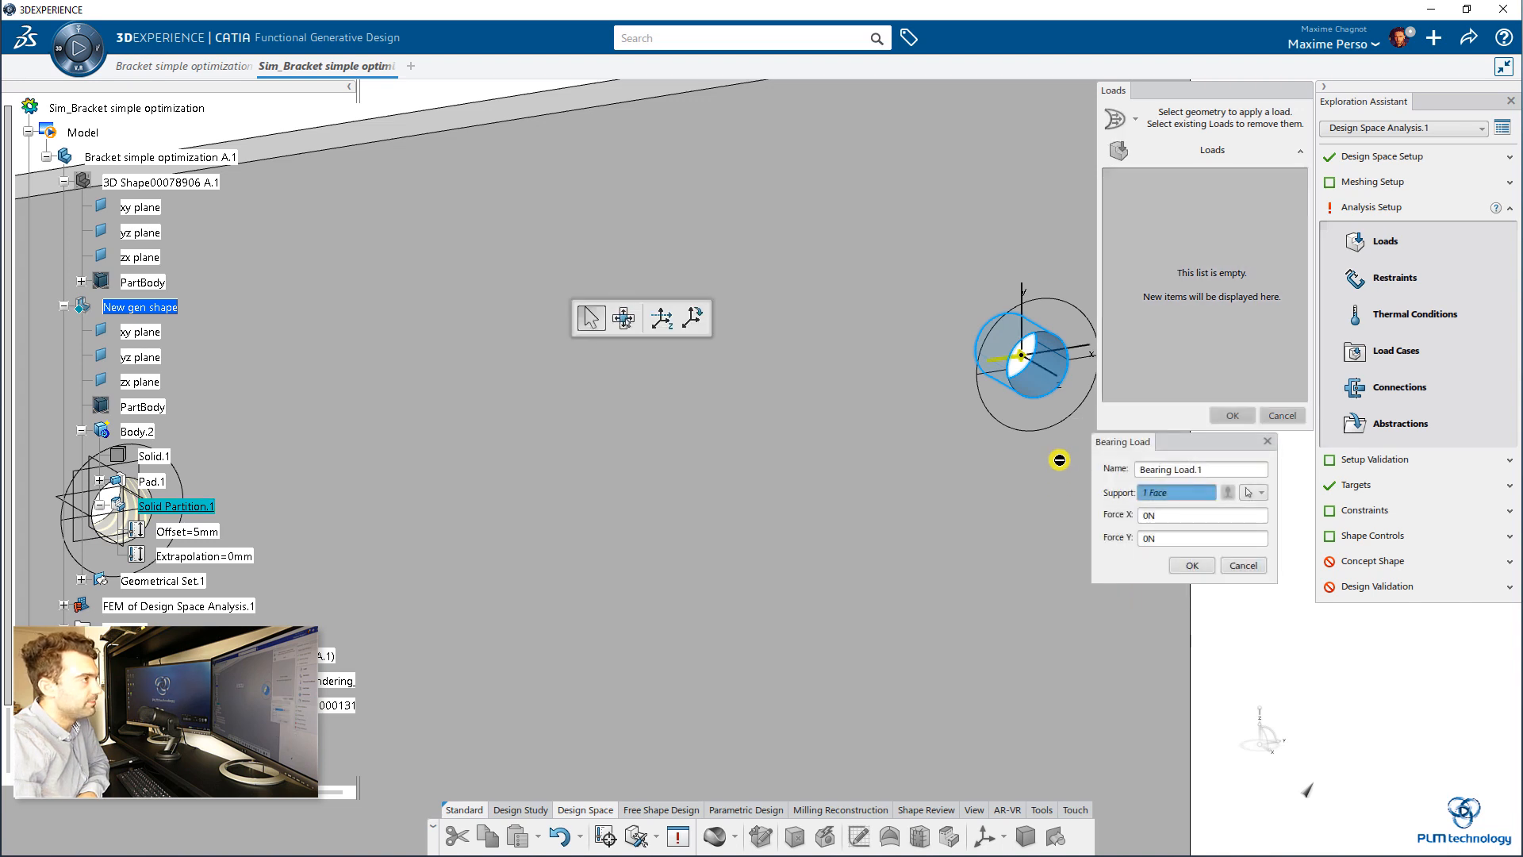
middle_click_drag(1014, 445, 878, 384)
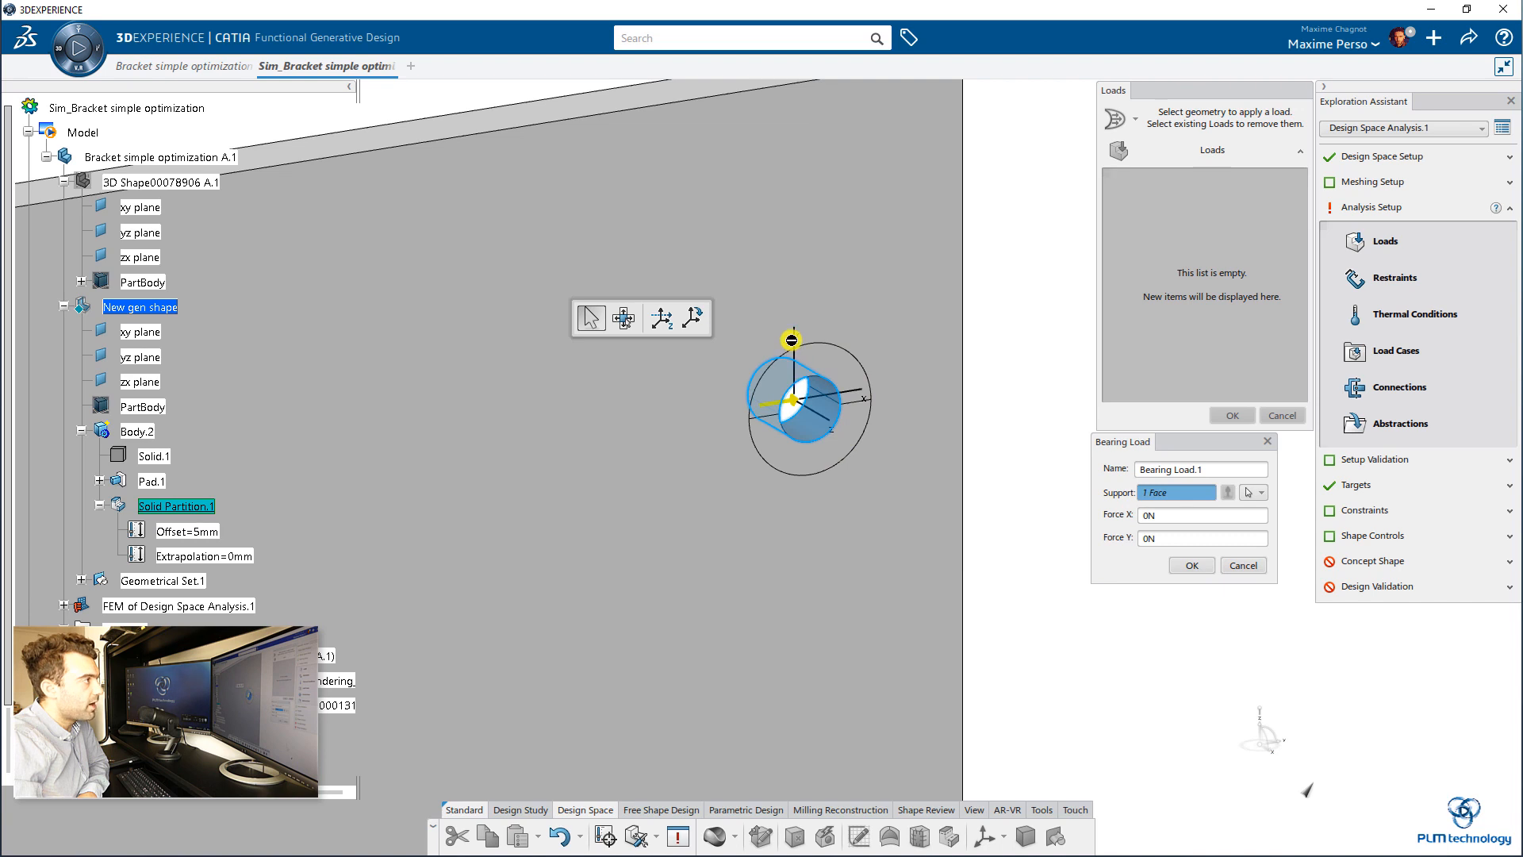
left_click(1150, 539)
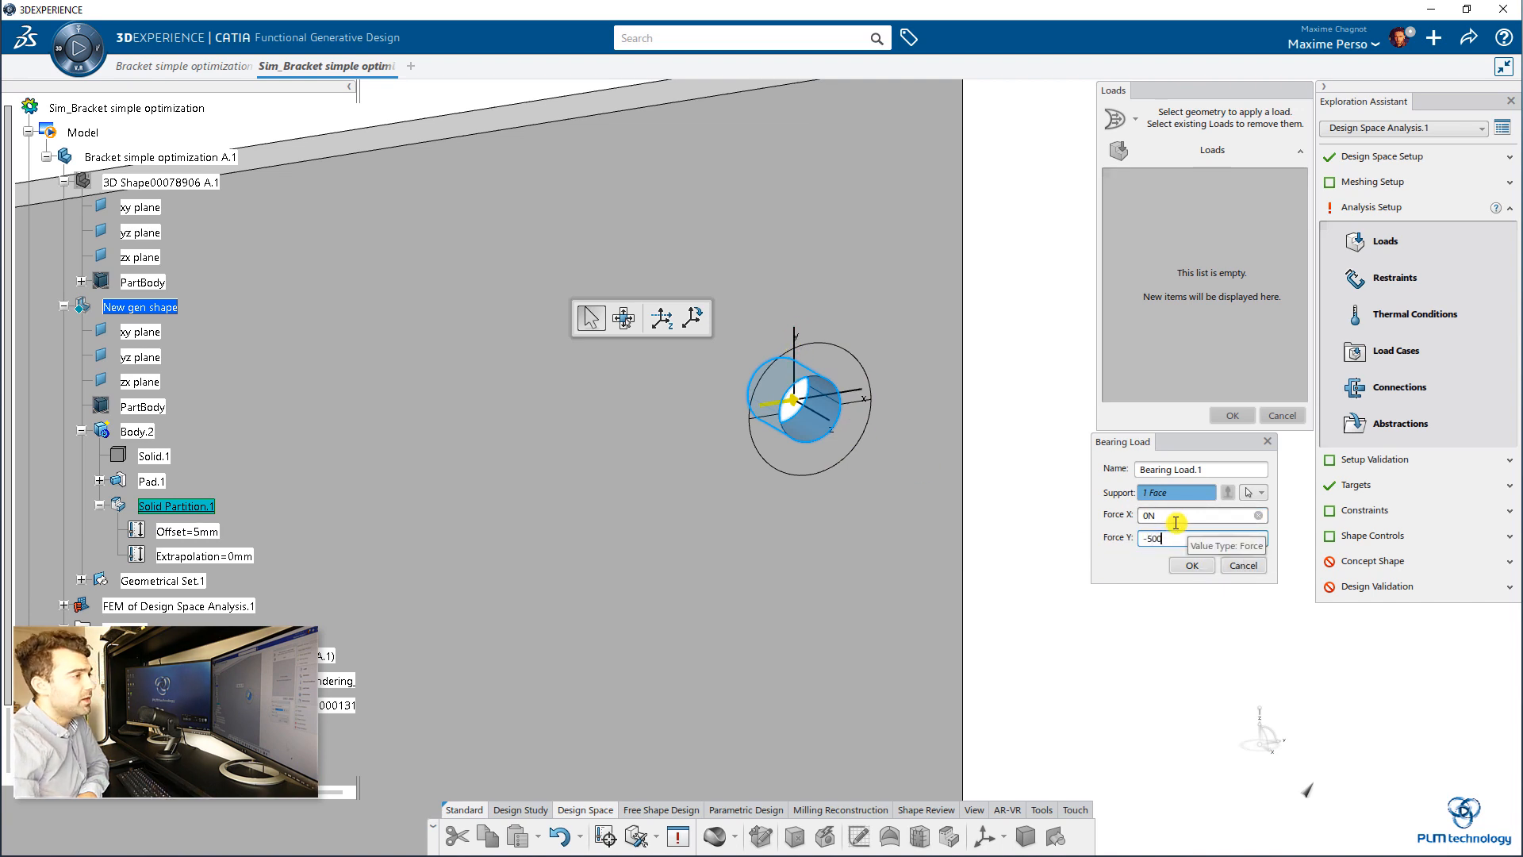
left_click(1190, 563)
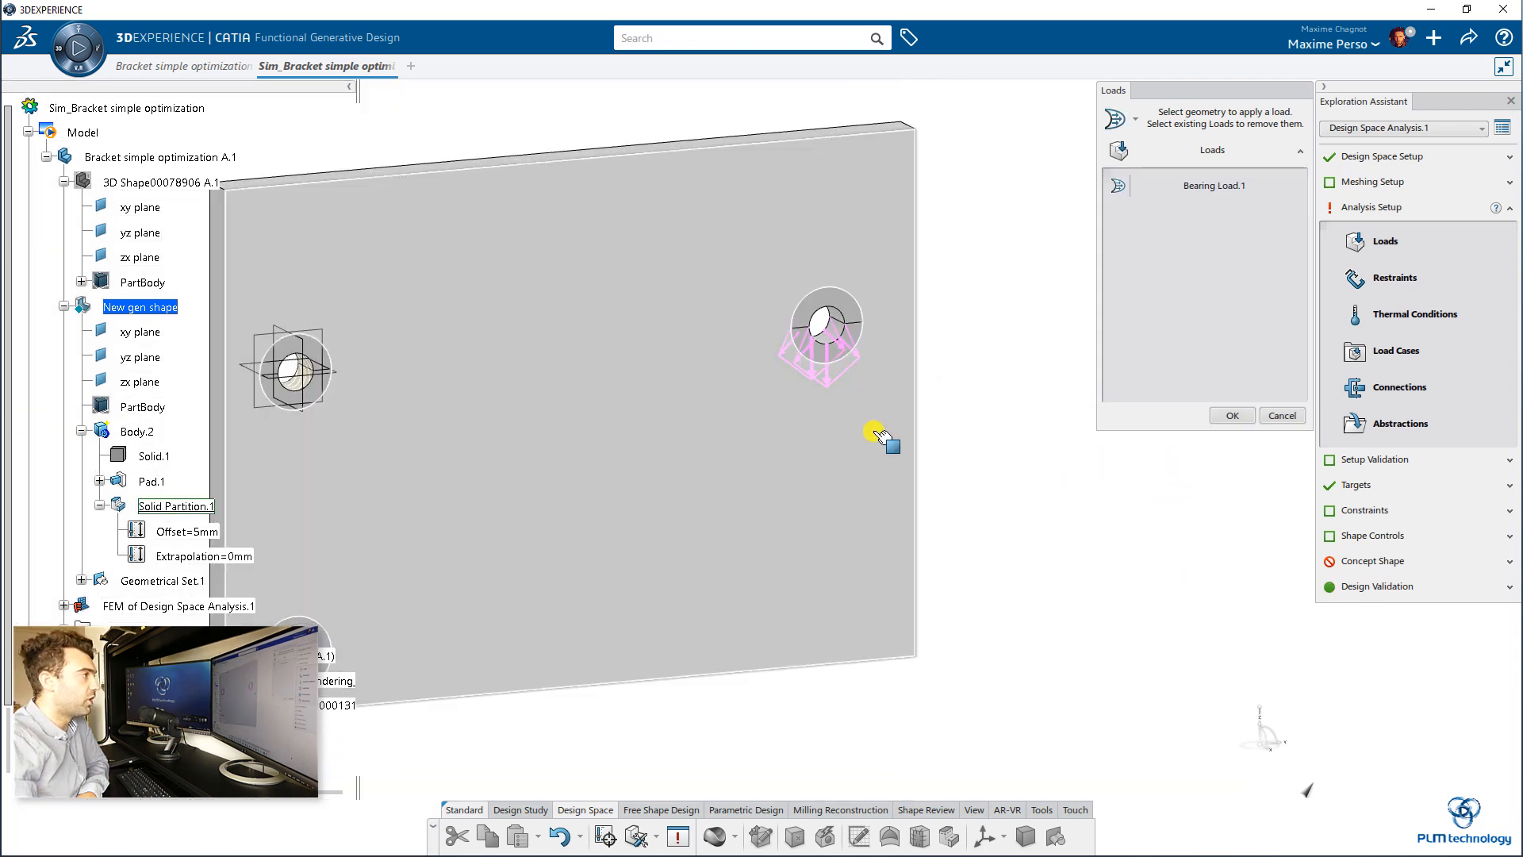
left_click(1232, 415)
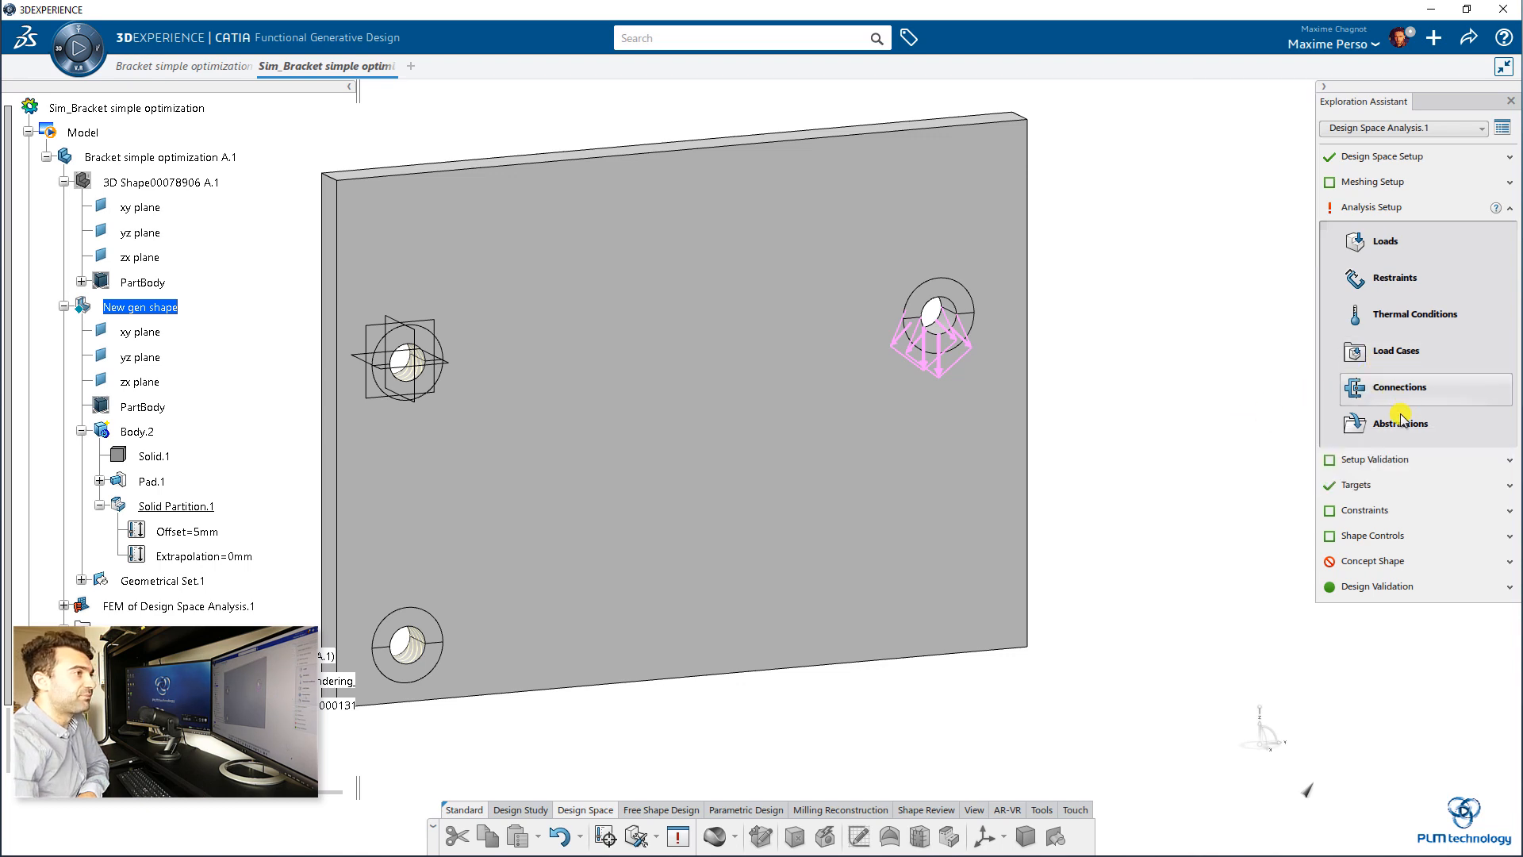
Step: Create a linear load case that includes Clamp.1 and the bearing load
left_click(1391, 357)
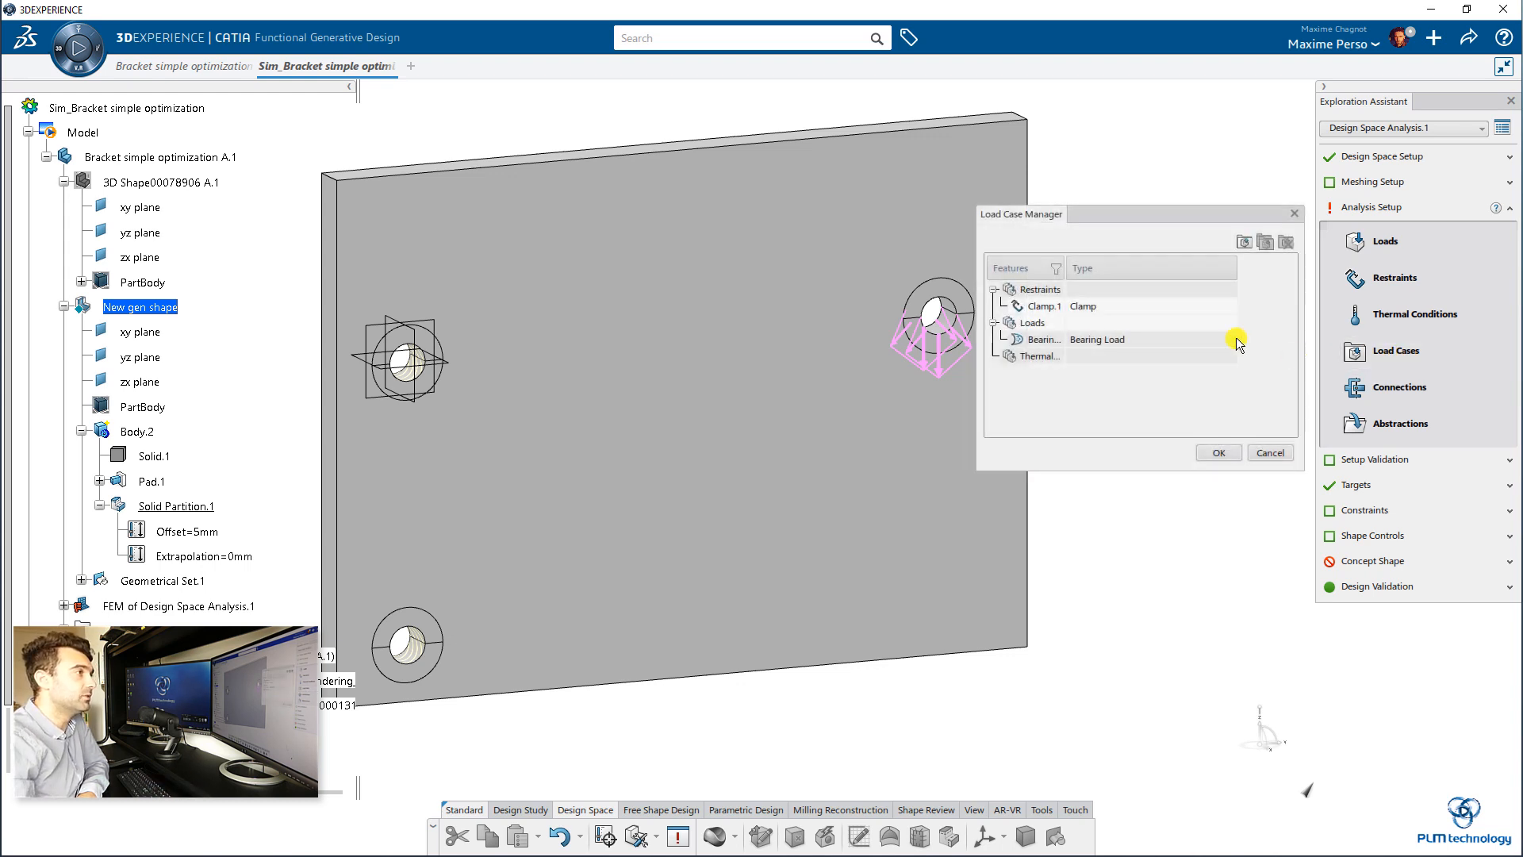
left_click(1244, 243)
left_click(1199, 353)
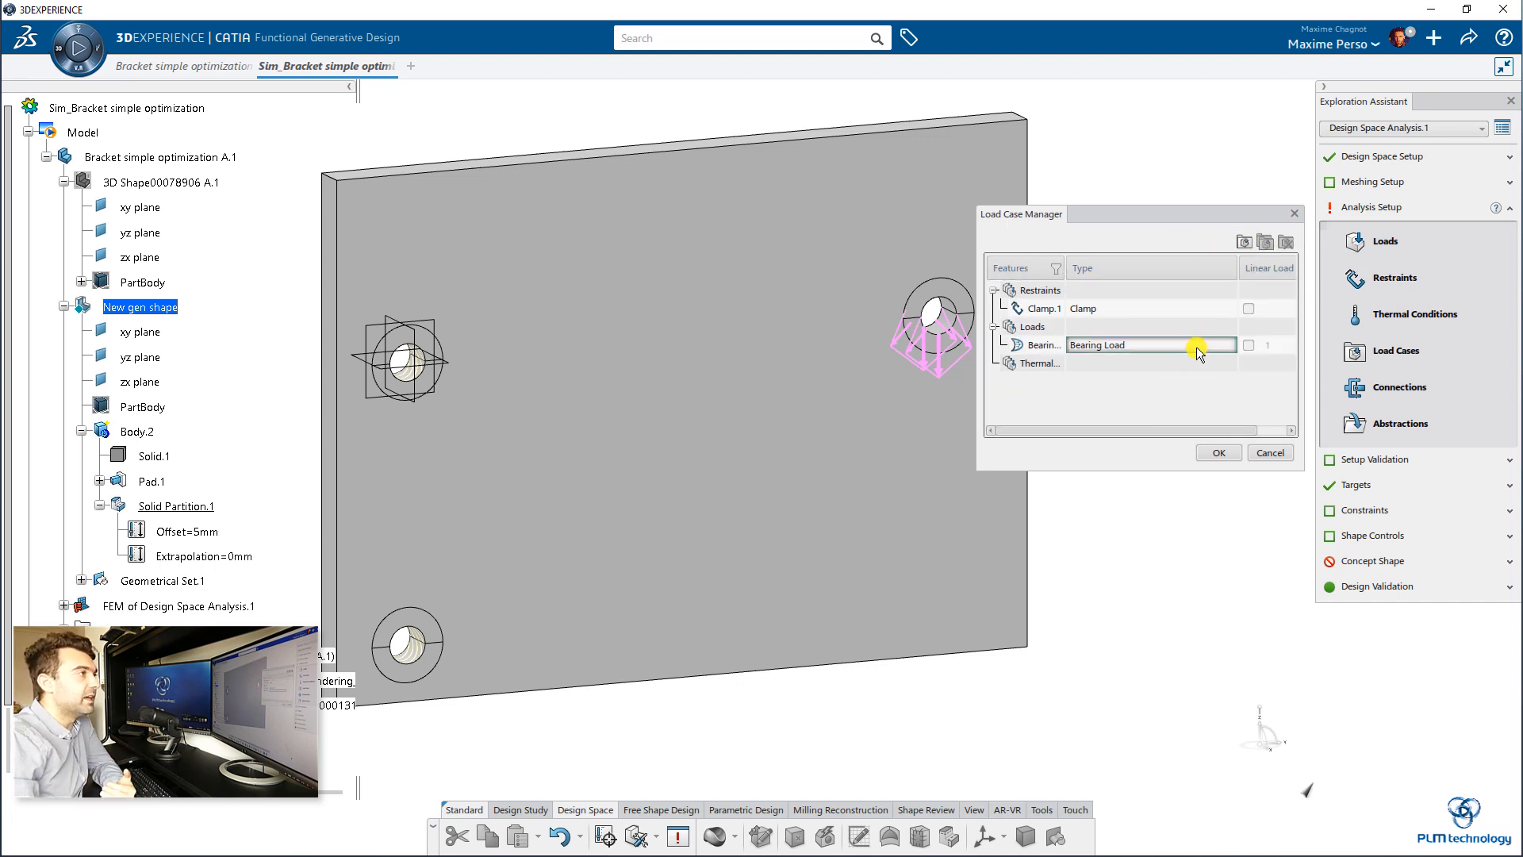
left_click(1044, 311)
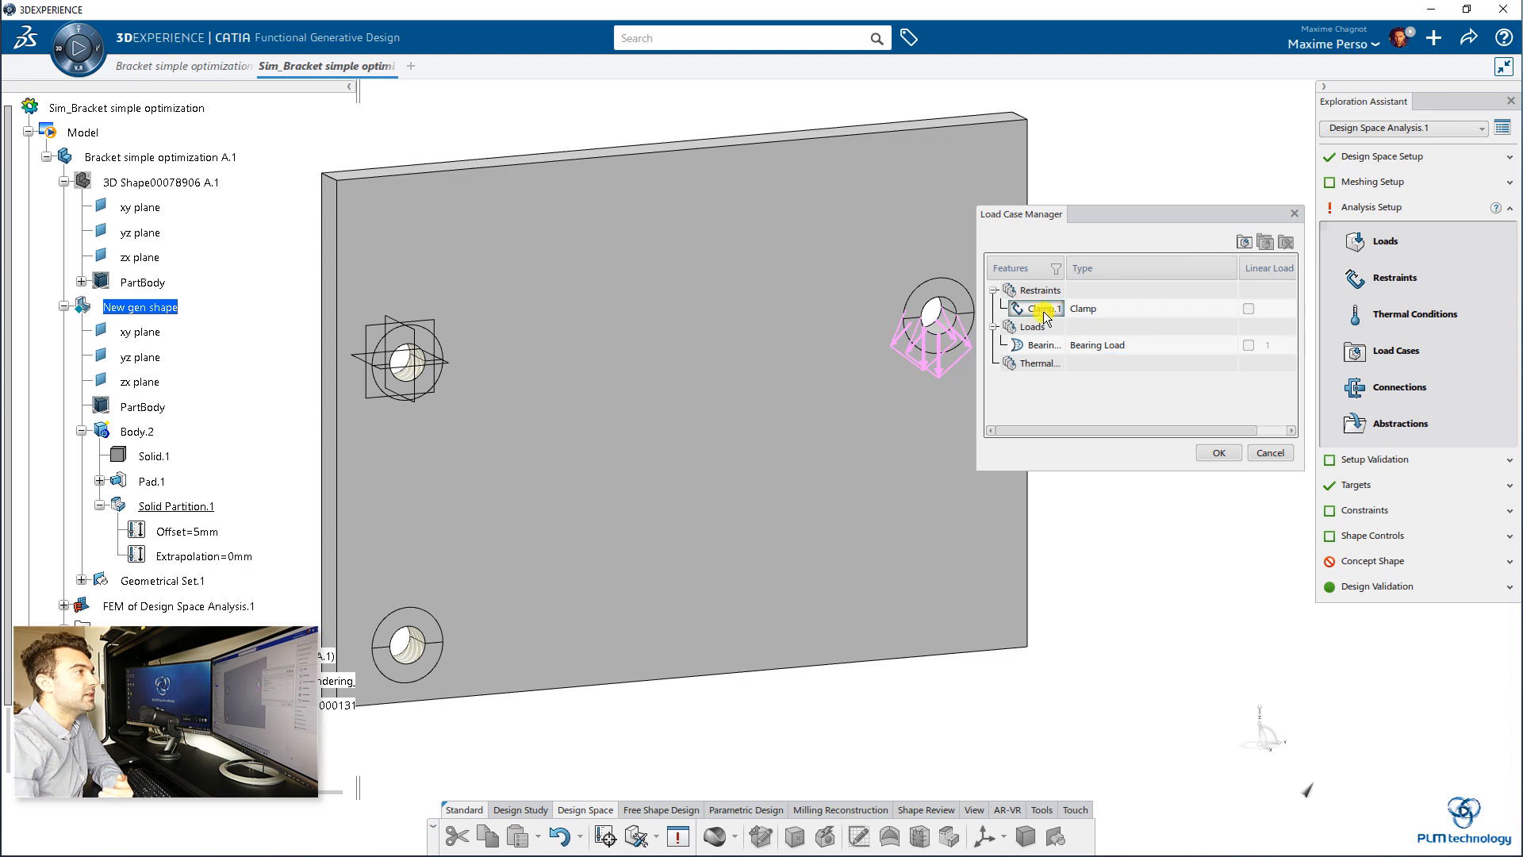
left_click(1249, 308)
left_click(1246, 346)
left_click(1248, 346)
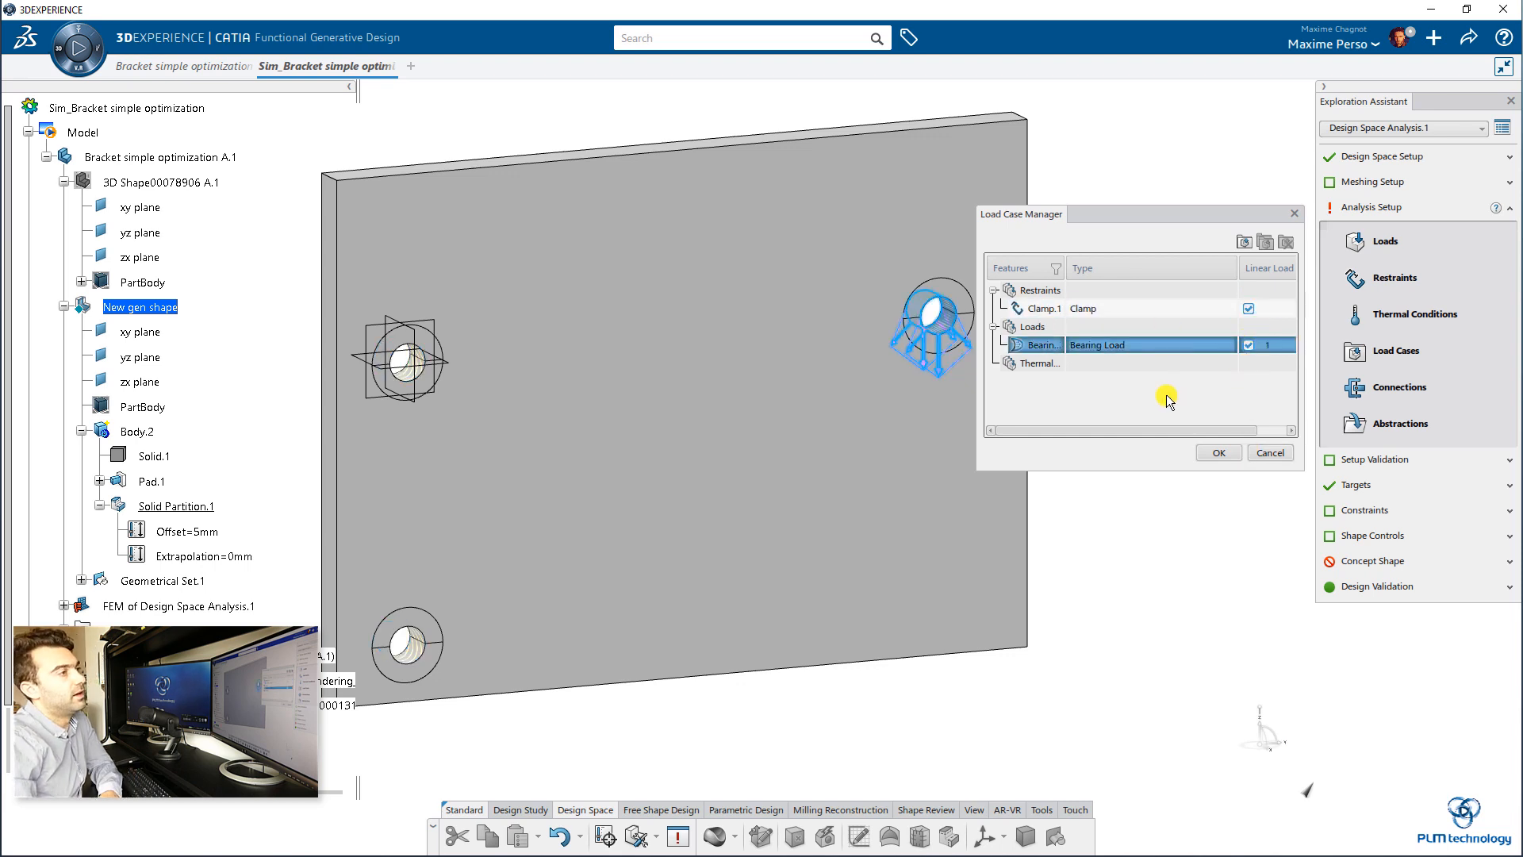
mouse_move(1128, 430)
left_mouse_down()
mouse_move(1207, 433)
mouse_move(1125, 430)
left_mouse_up()
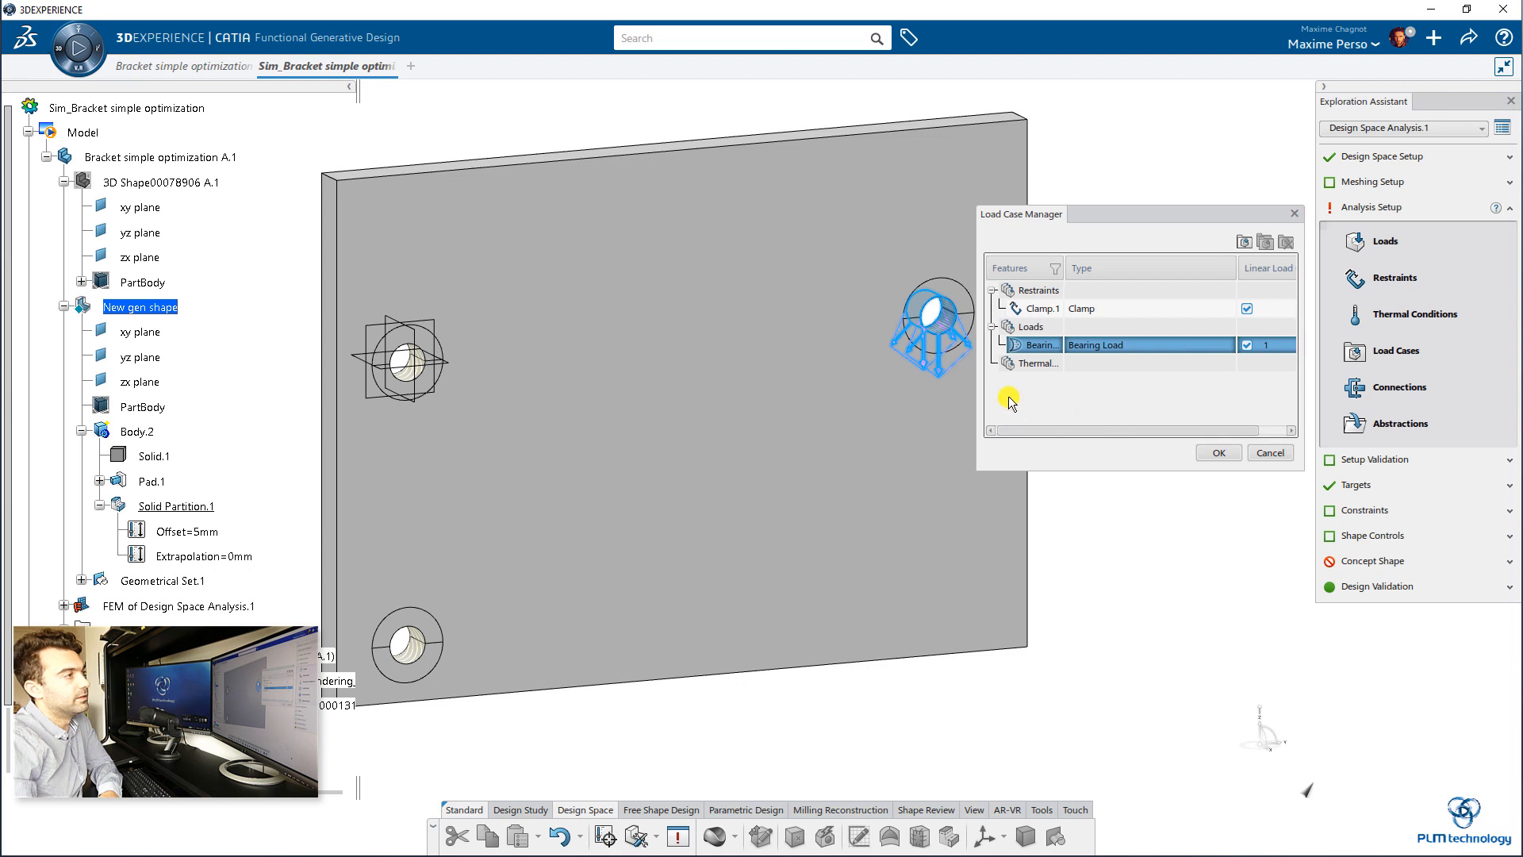
left_click_drag(978, 394, 821, 401)
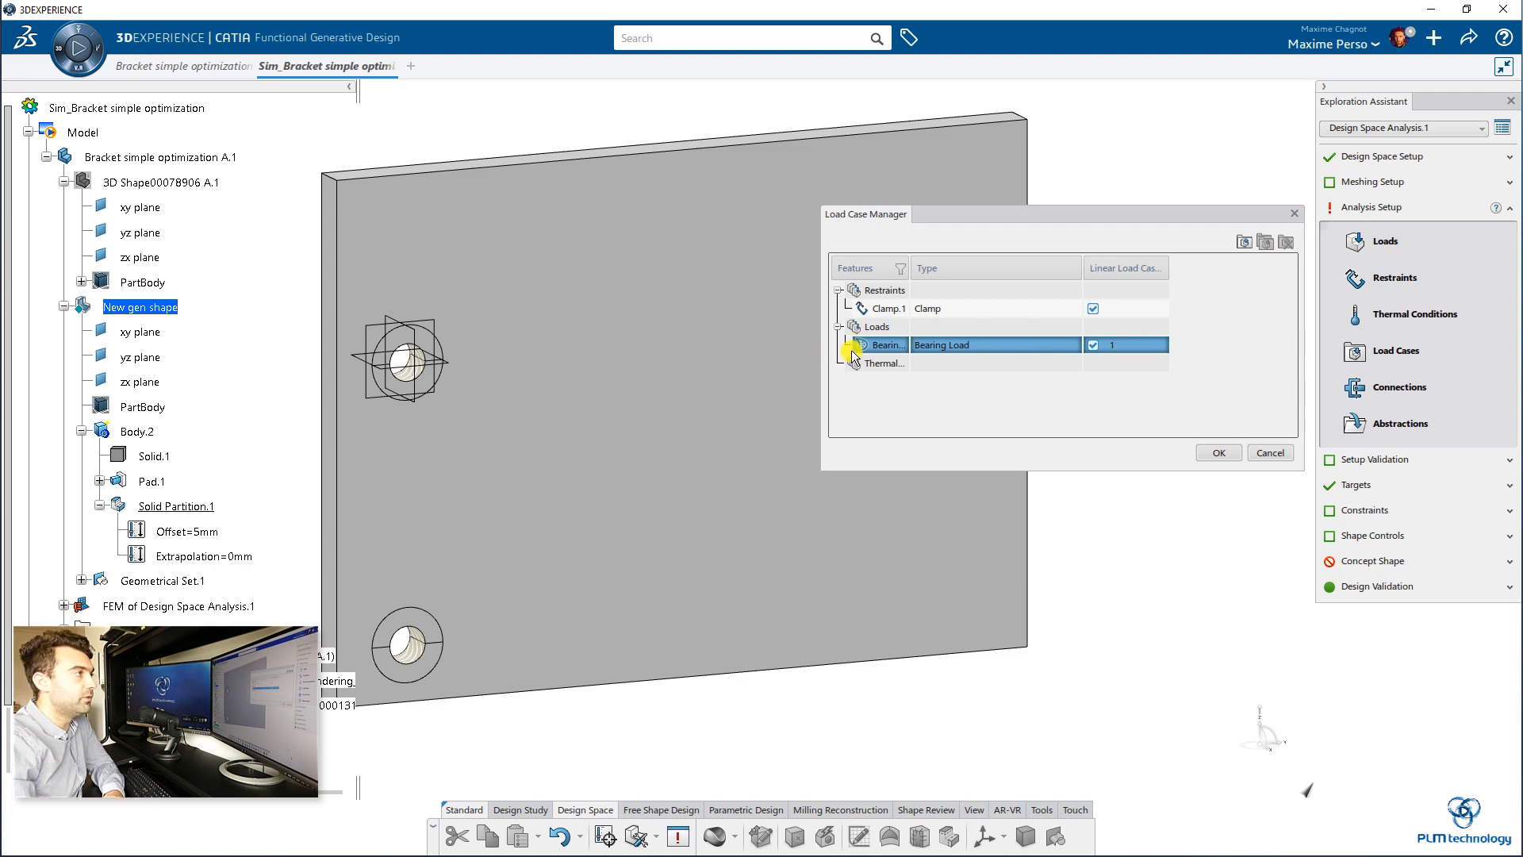
left_click_drag(972, 215, 963, 410)
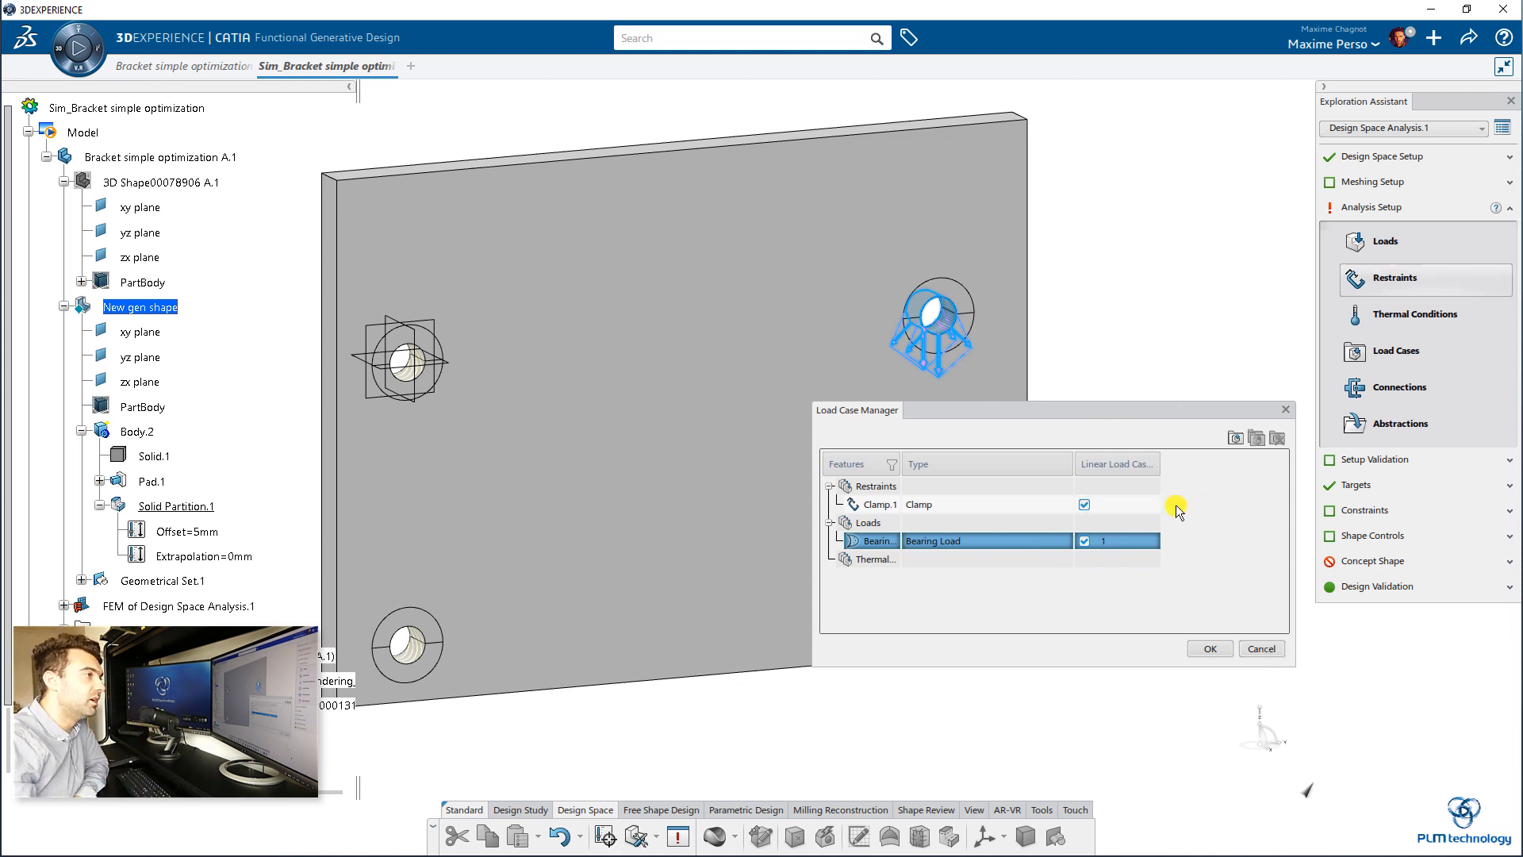
left_click(1211, 650)
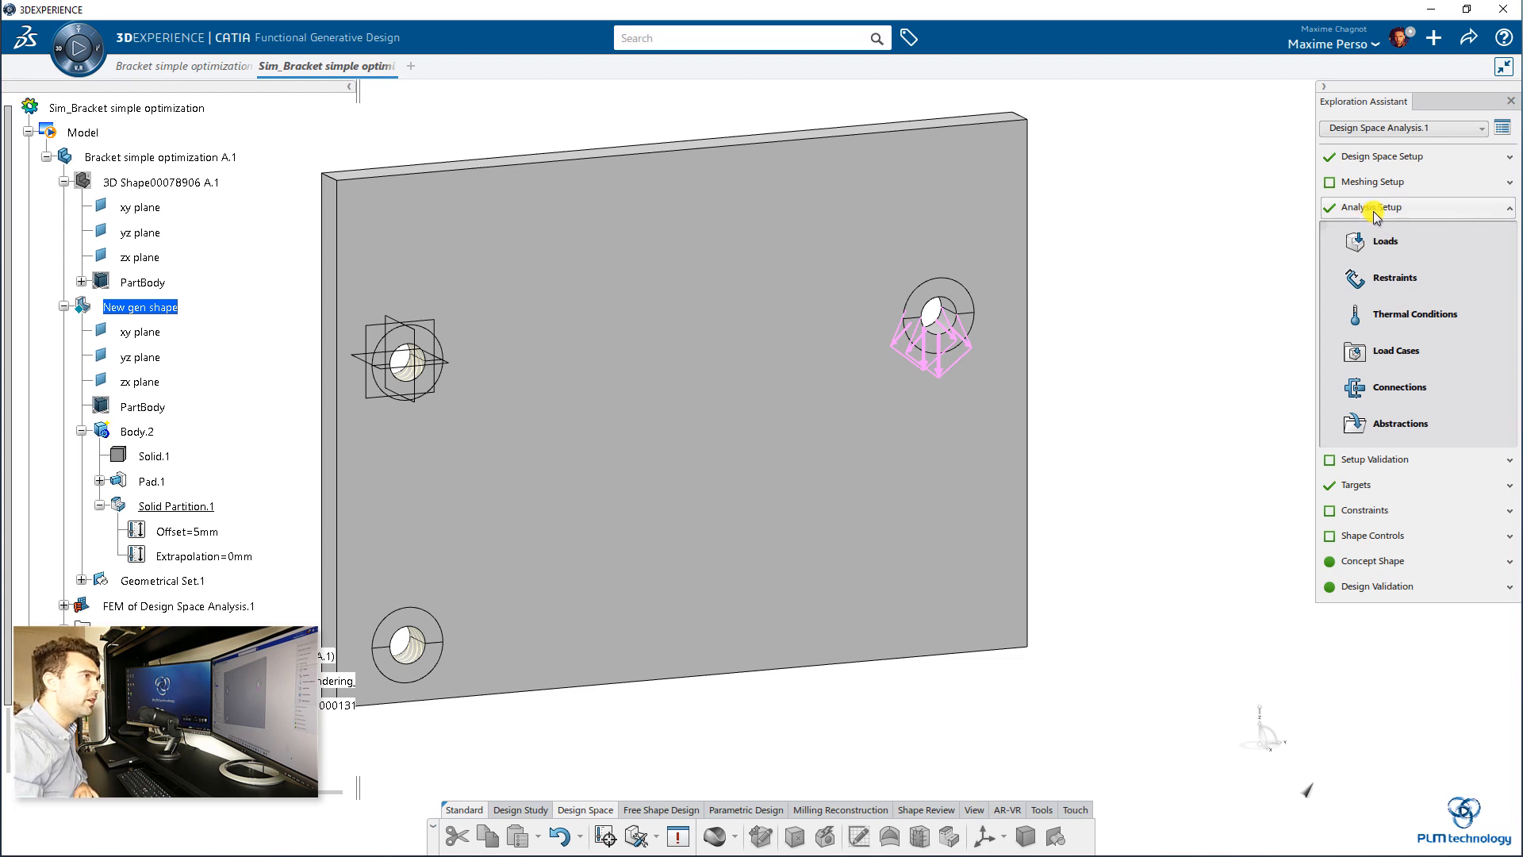
Step: Run the setup validation as local interactive with the embedded license on 4 cores
left_click(1361, 459)
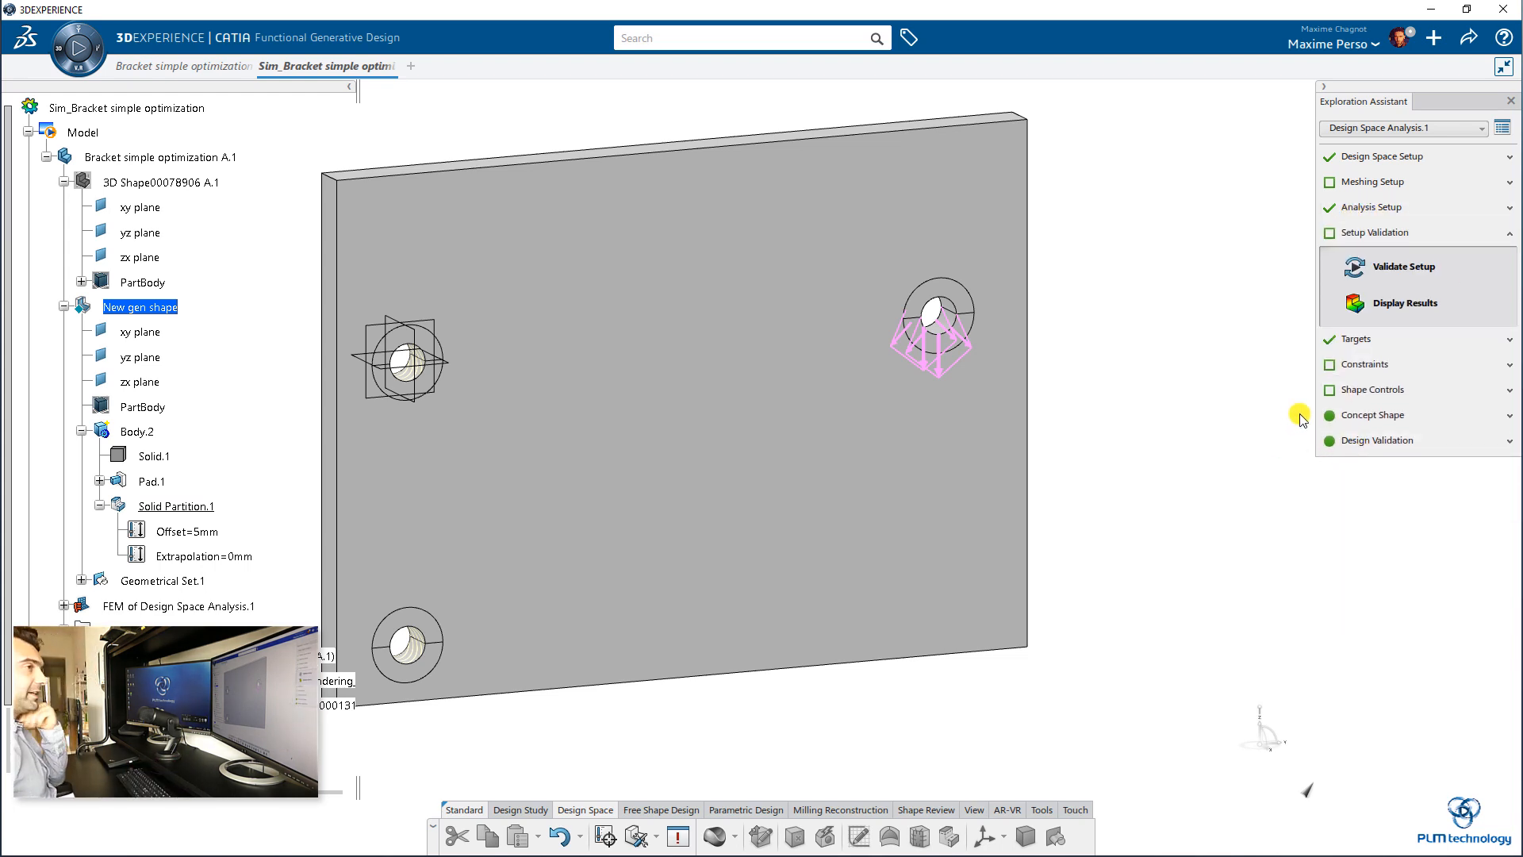
left_click(1380, 274)
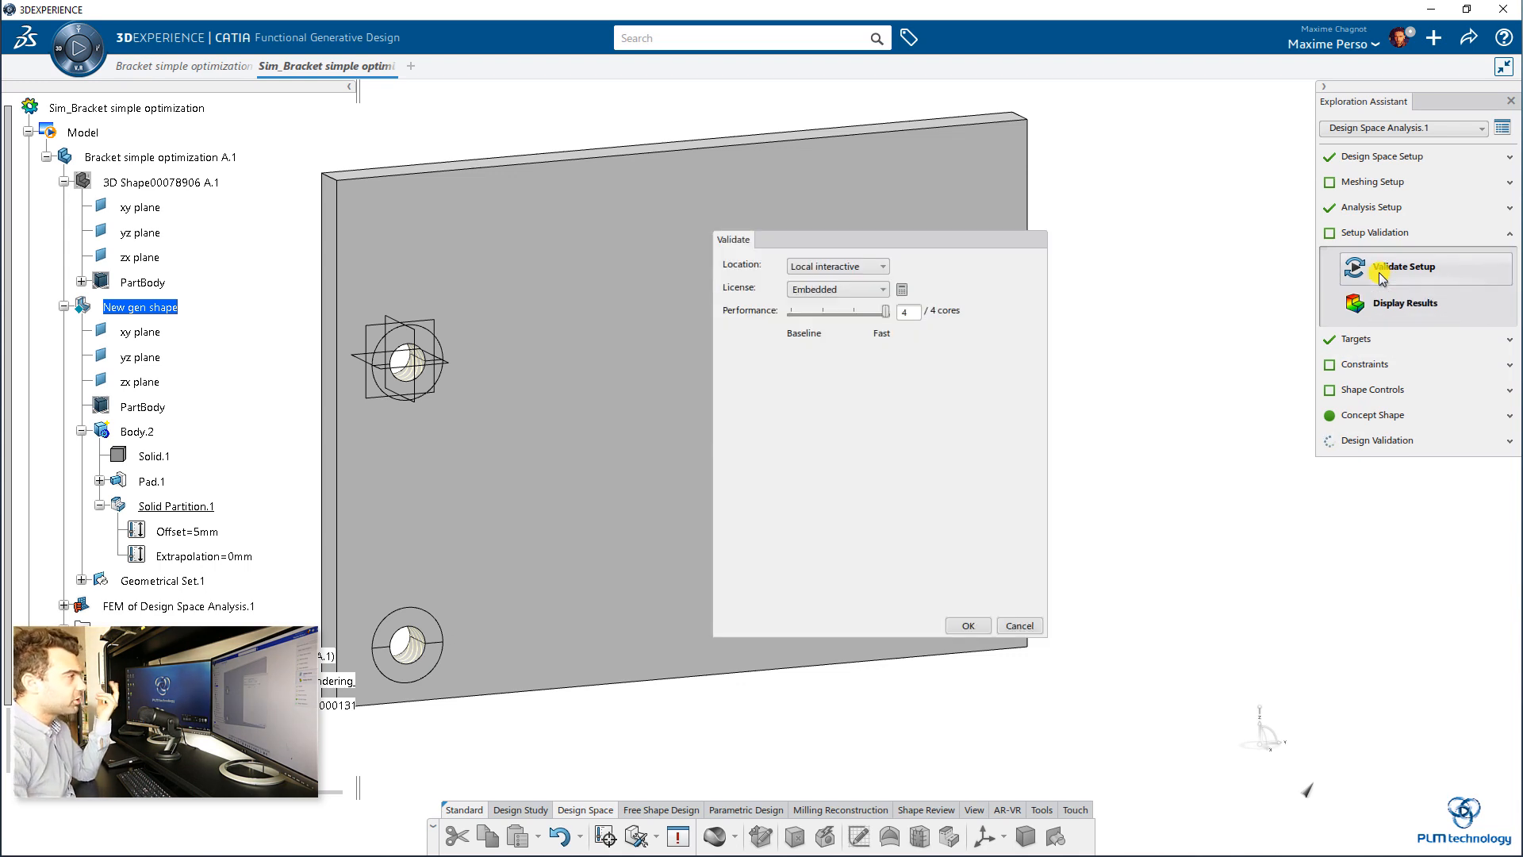
left_click(966, 626)
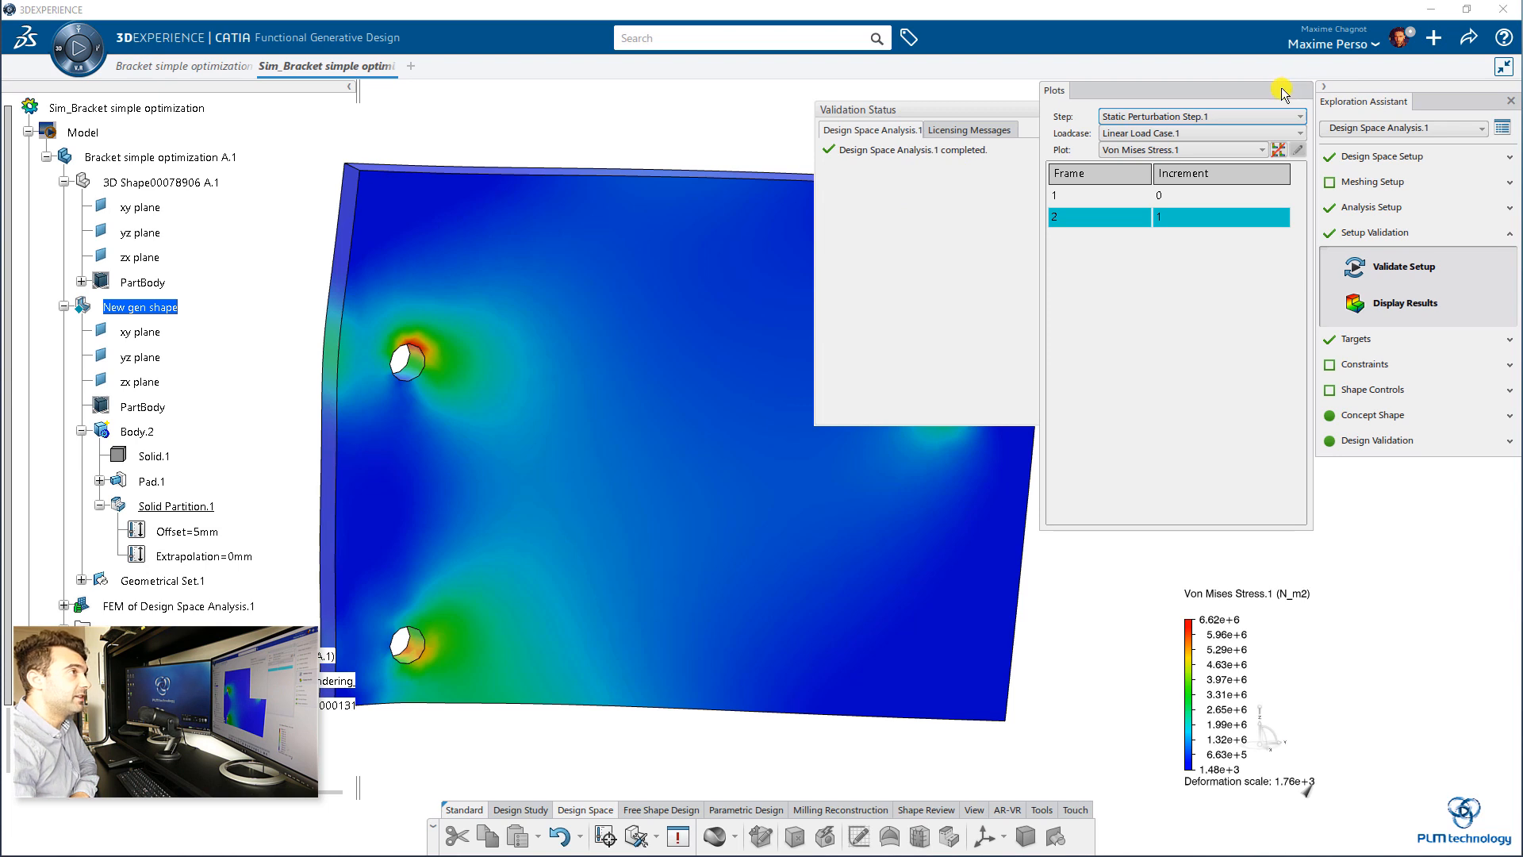
Step: Close the validation status and examine the Von Mises stress plot on the deformed design space plate
left_click_drag(1284, 94, 1271, 222)
left_click_drag(1142, 103, 931, 81)
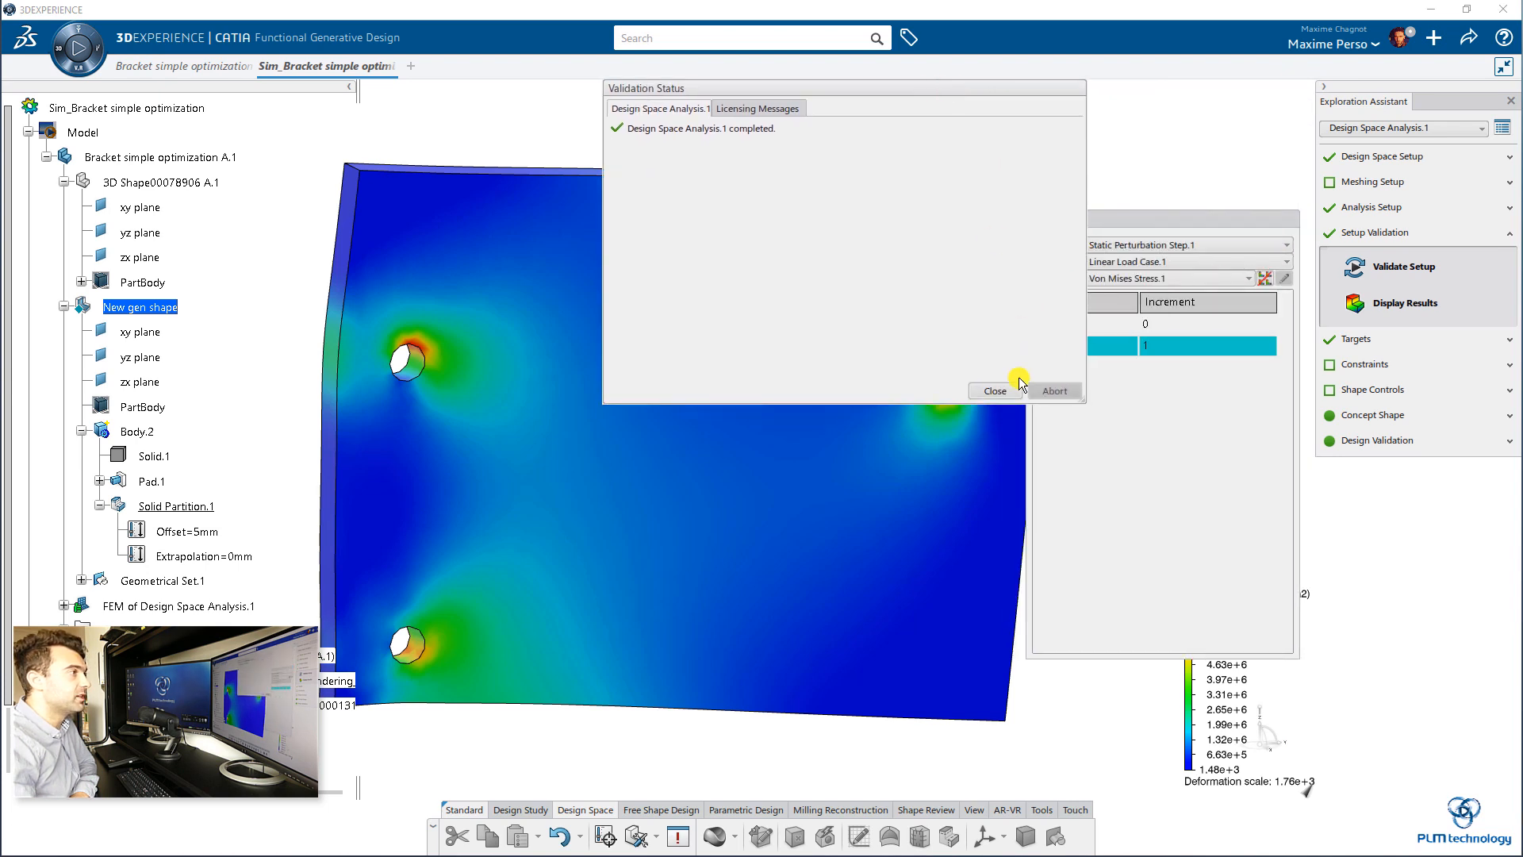
left_click(1007, 392)
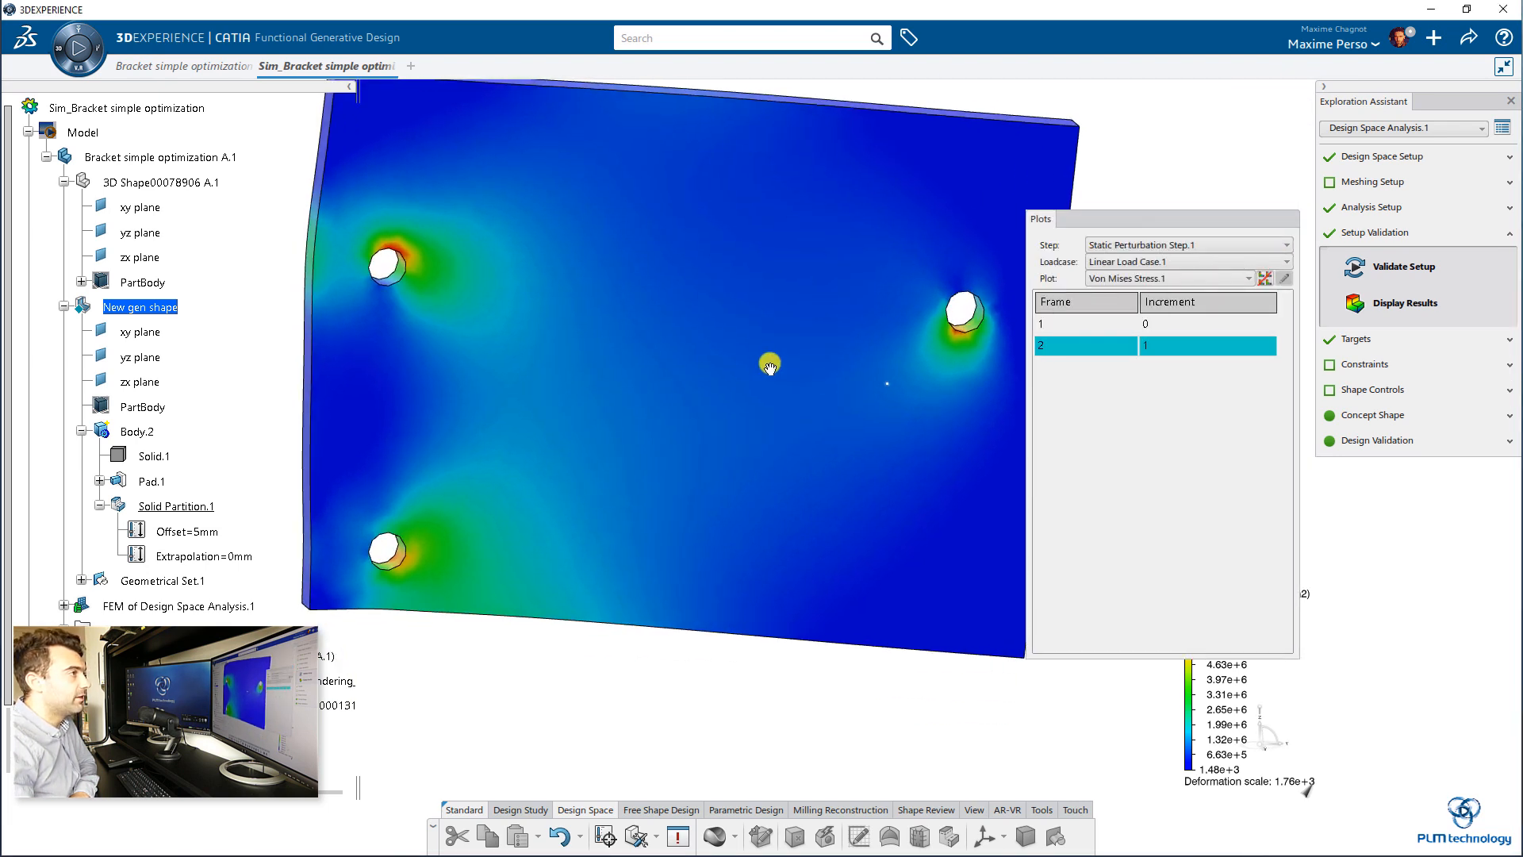
left_click_drag(1182, 226, 1051, 237)
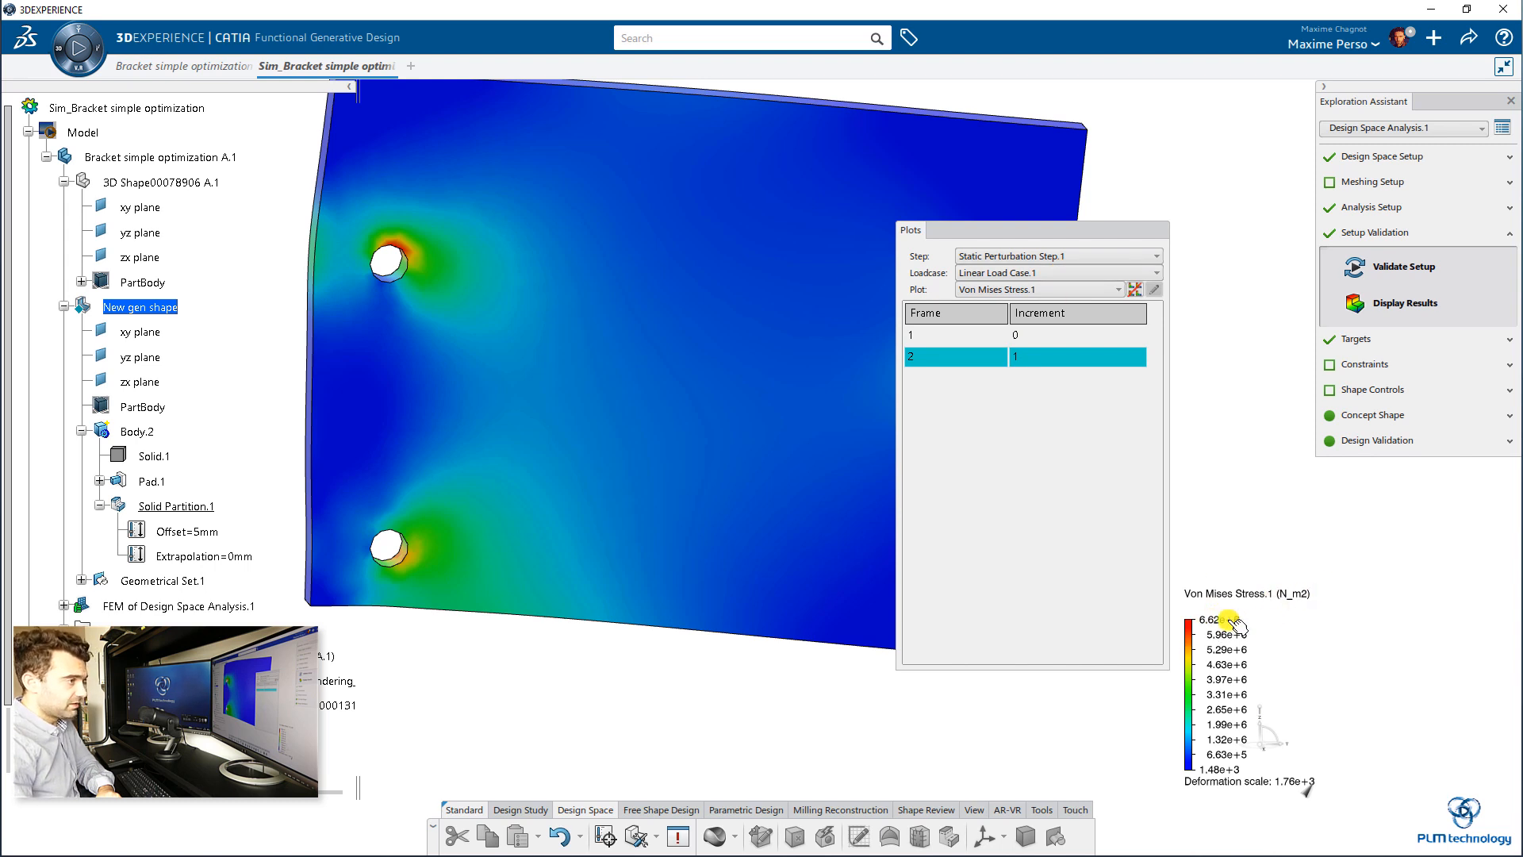
left_click_drag(1074, 230, 1057, 230)
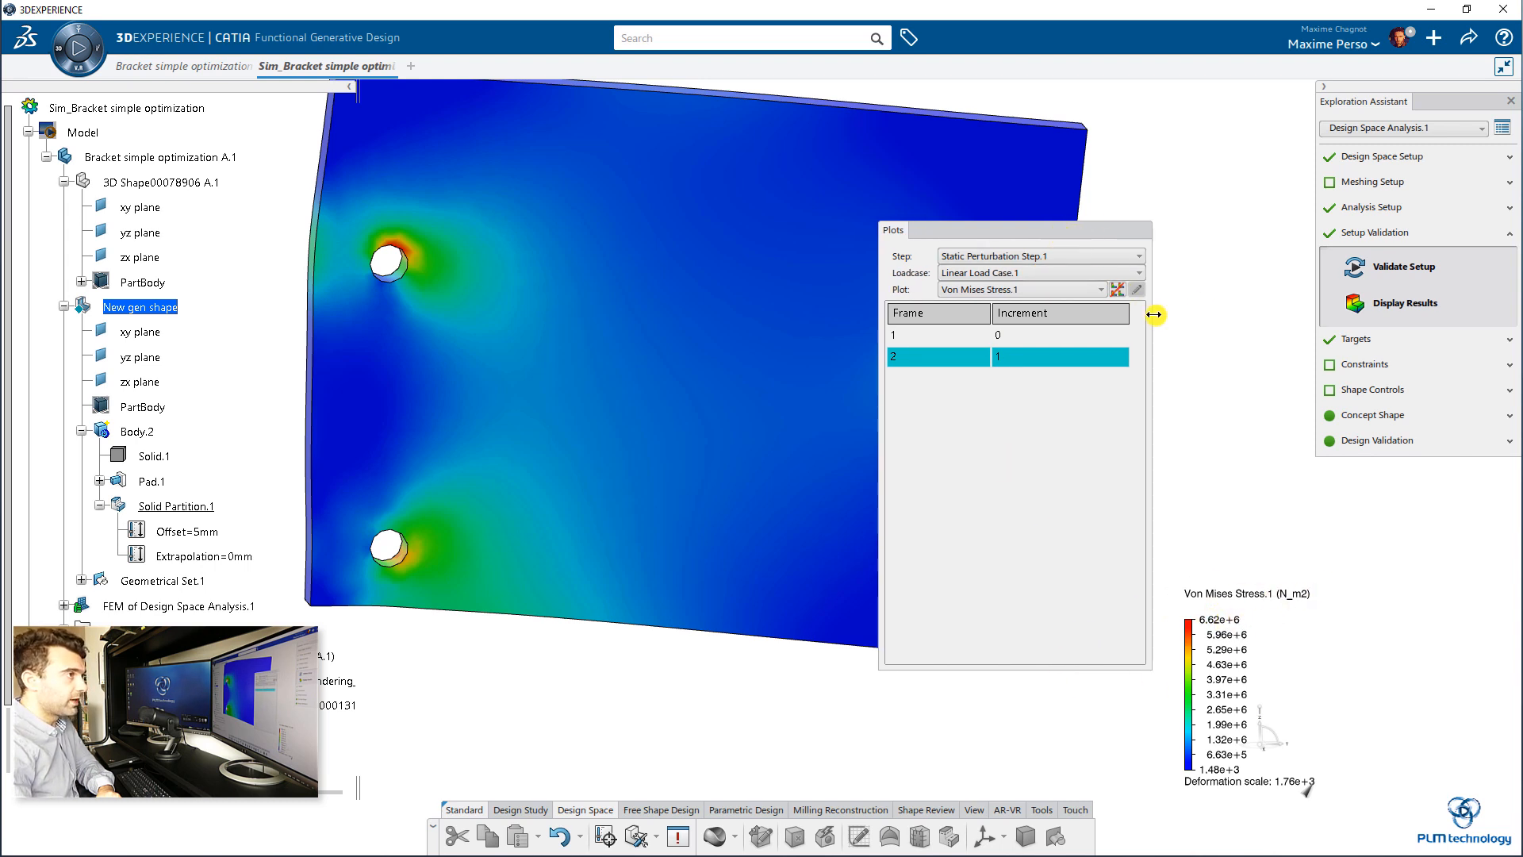
Step: Set the optimization target to Maximize Stiffness with a target mass of 30% of the design space
left_click(1365, 341)
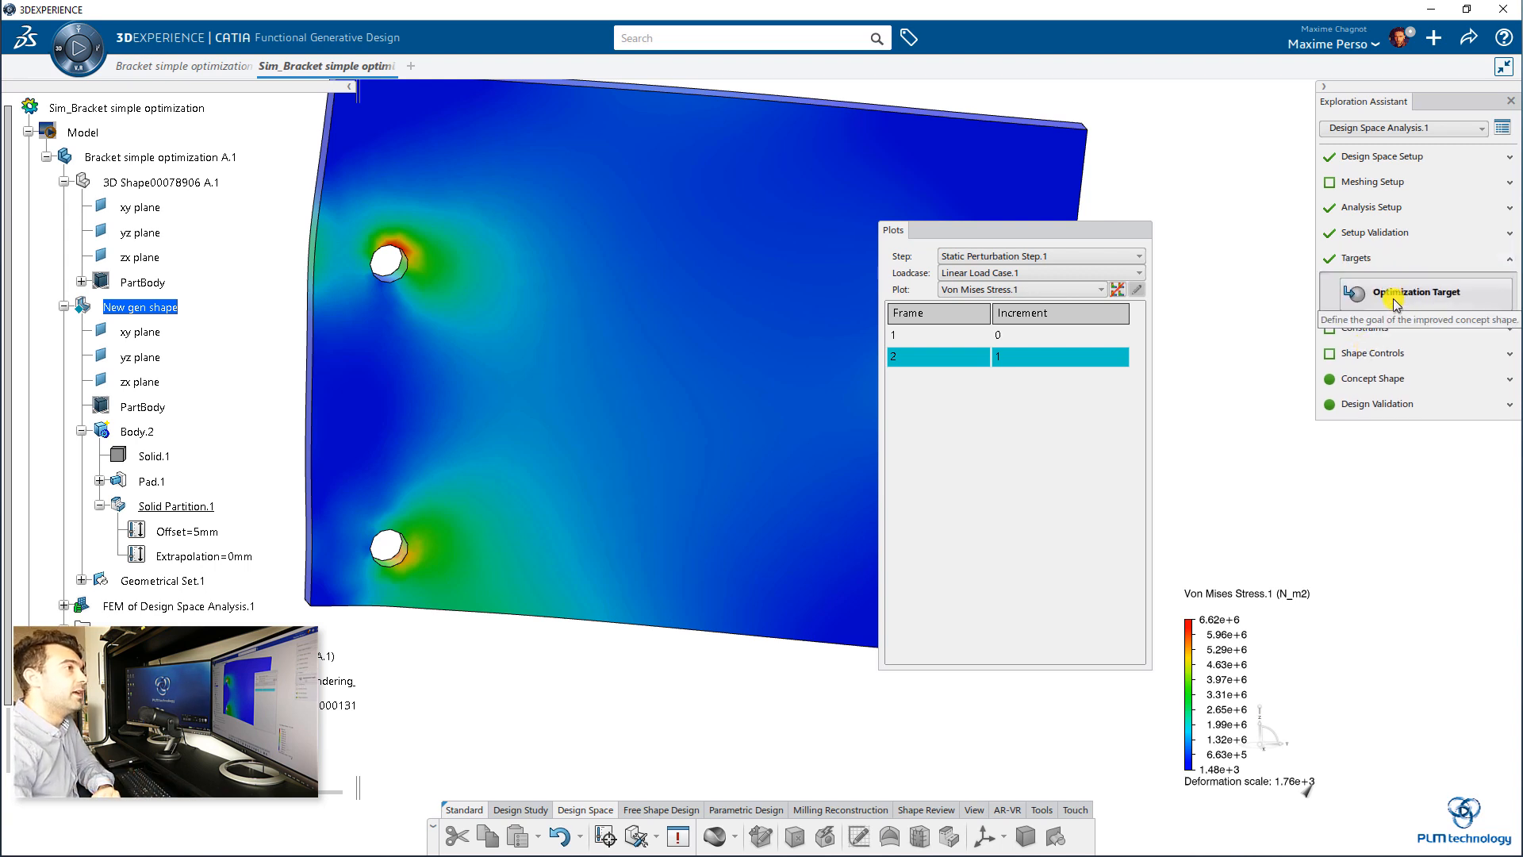
left_click(1396, 304)
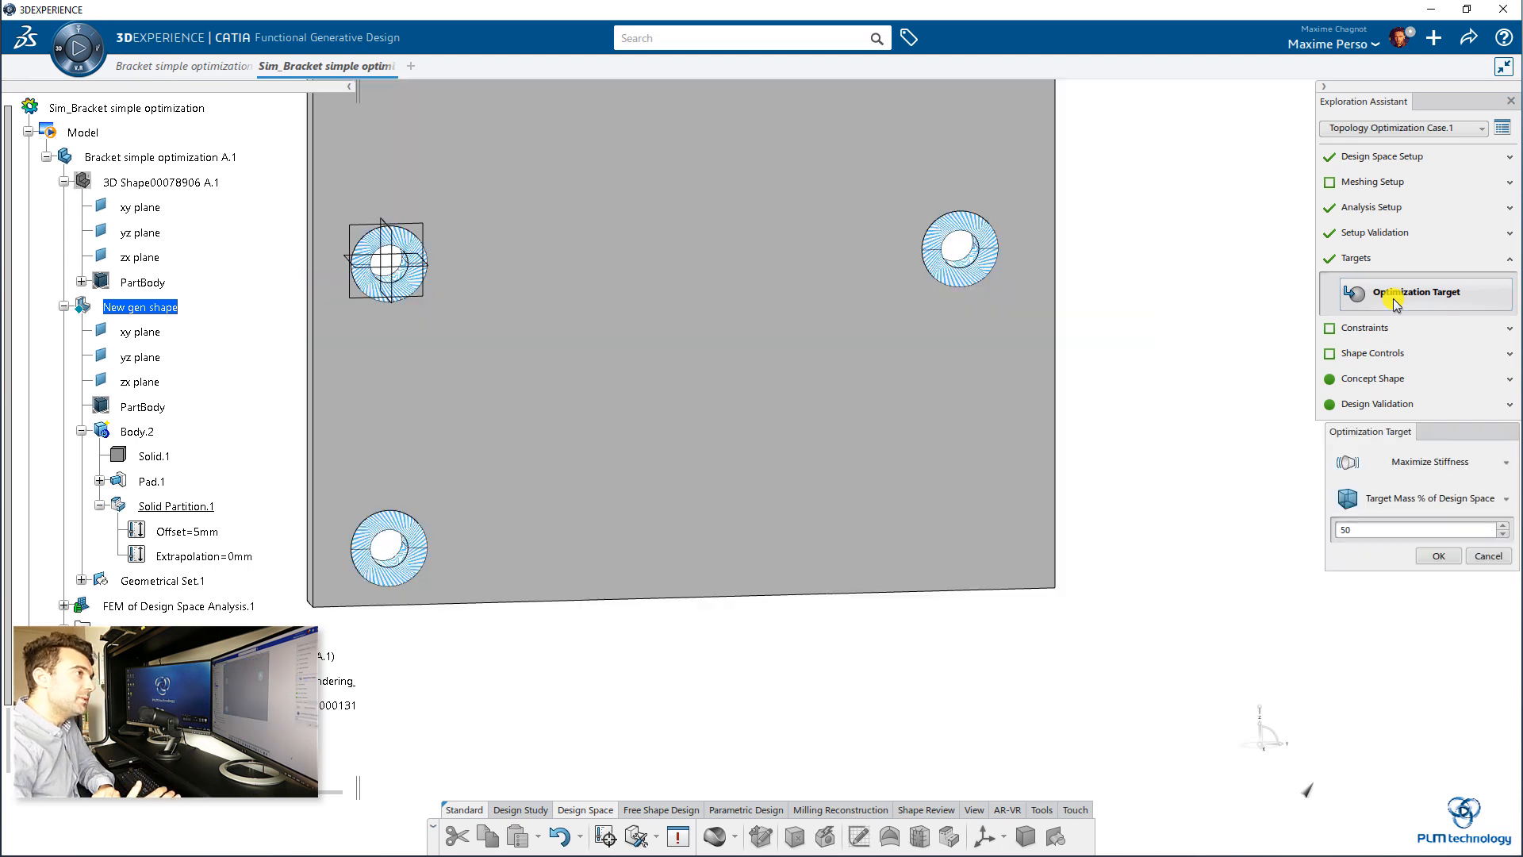
left_click(1407, 462)
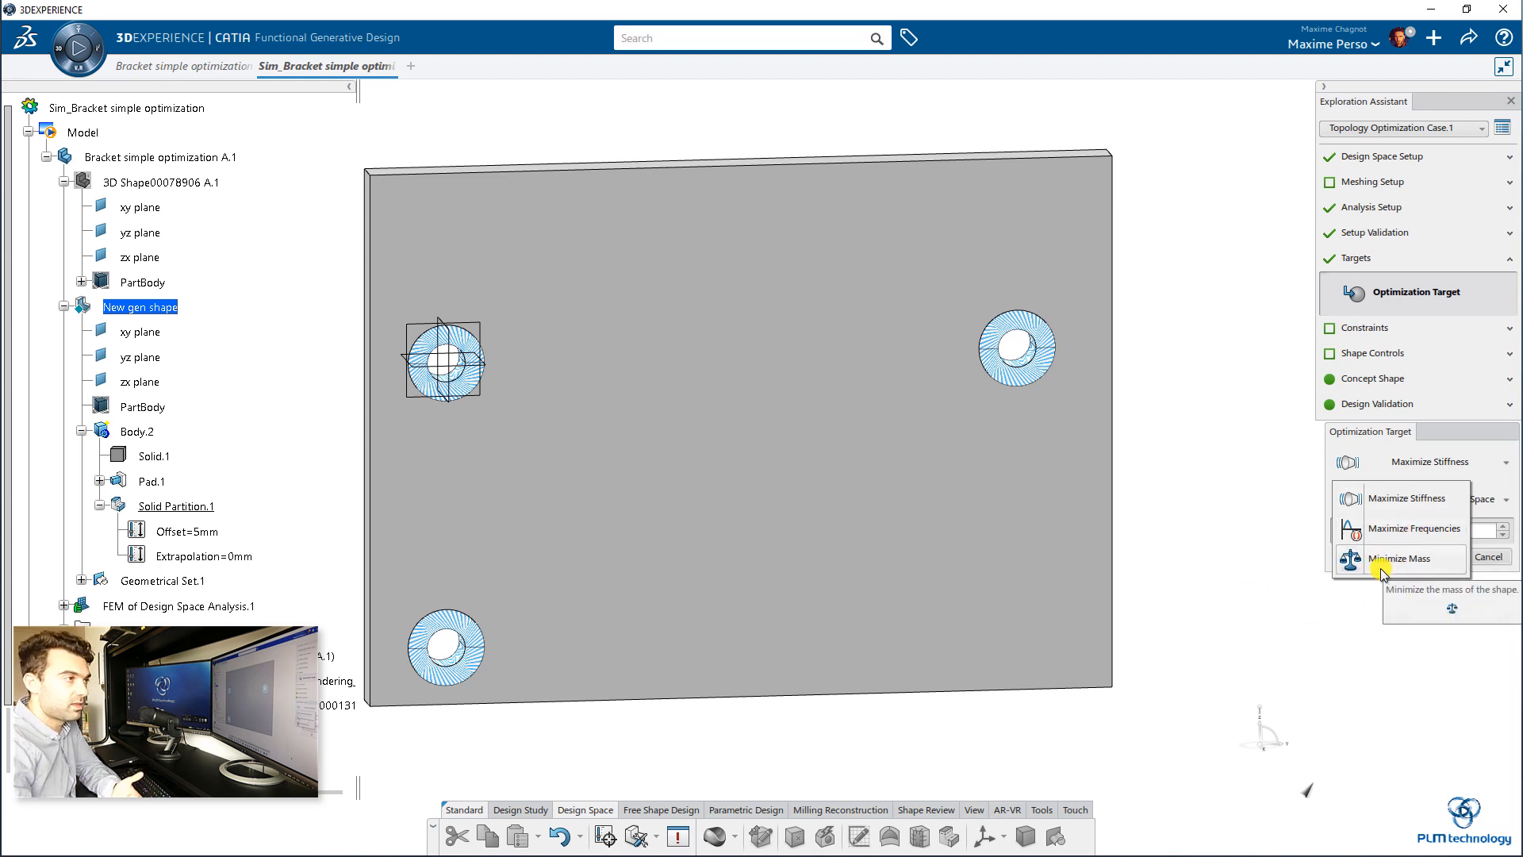
left_click(1450, 465)
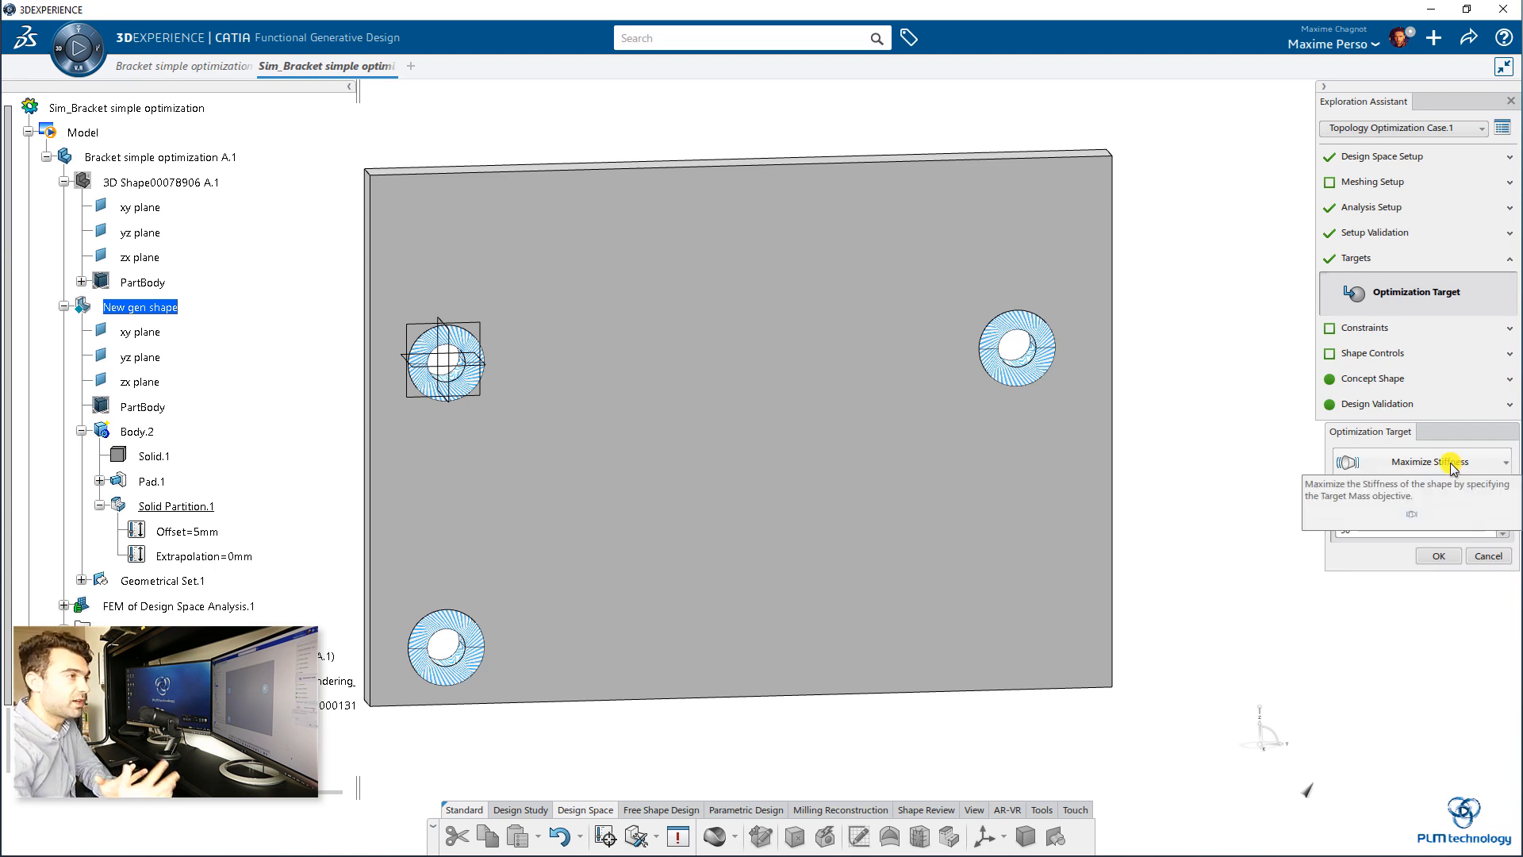
left_click(1338, 527)
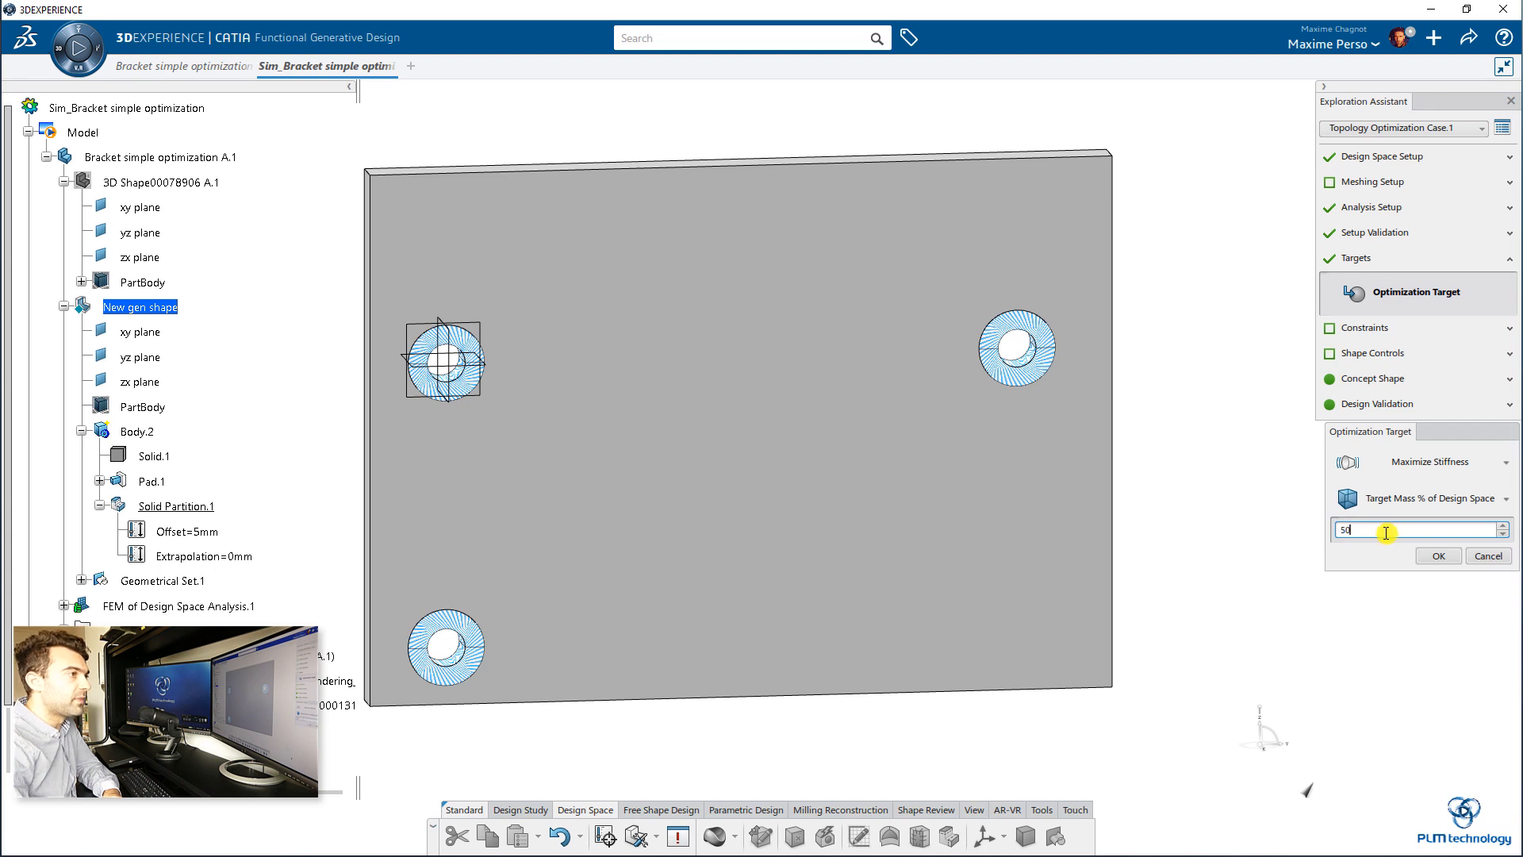
left_click_drag(1386, 532, 1313, 533)
type("30")
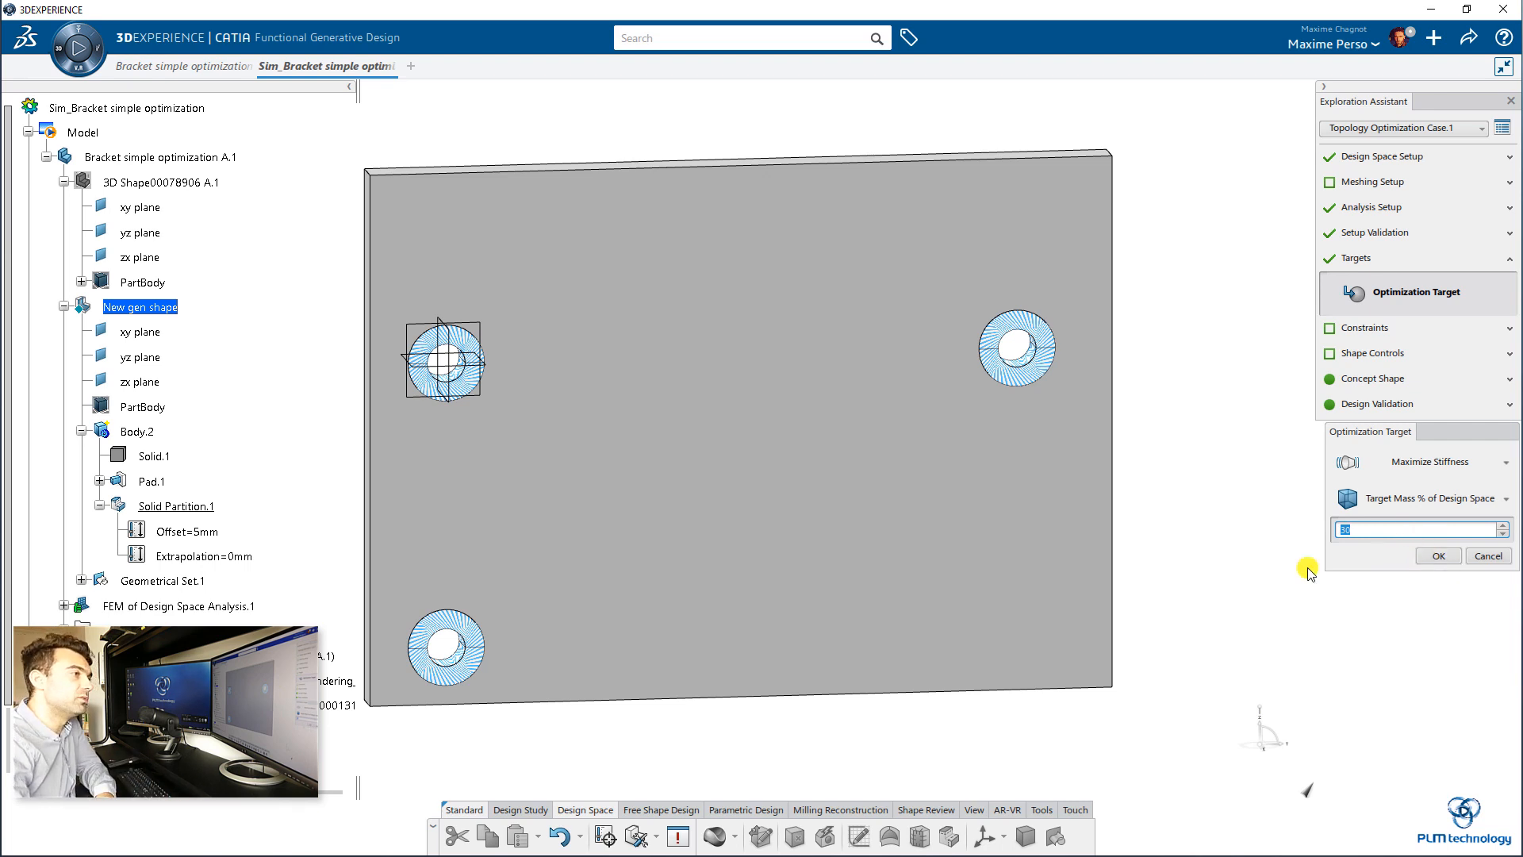
left_click(1422, 555)
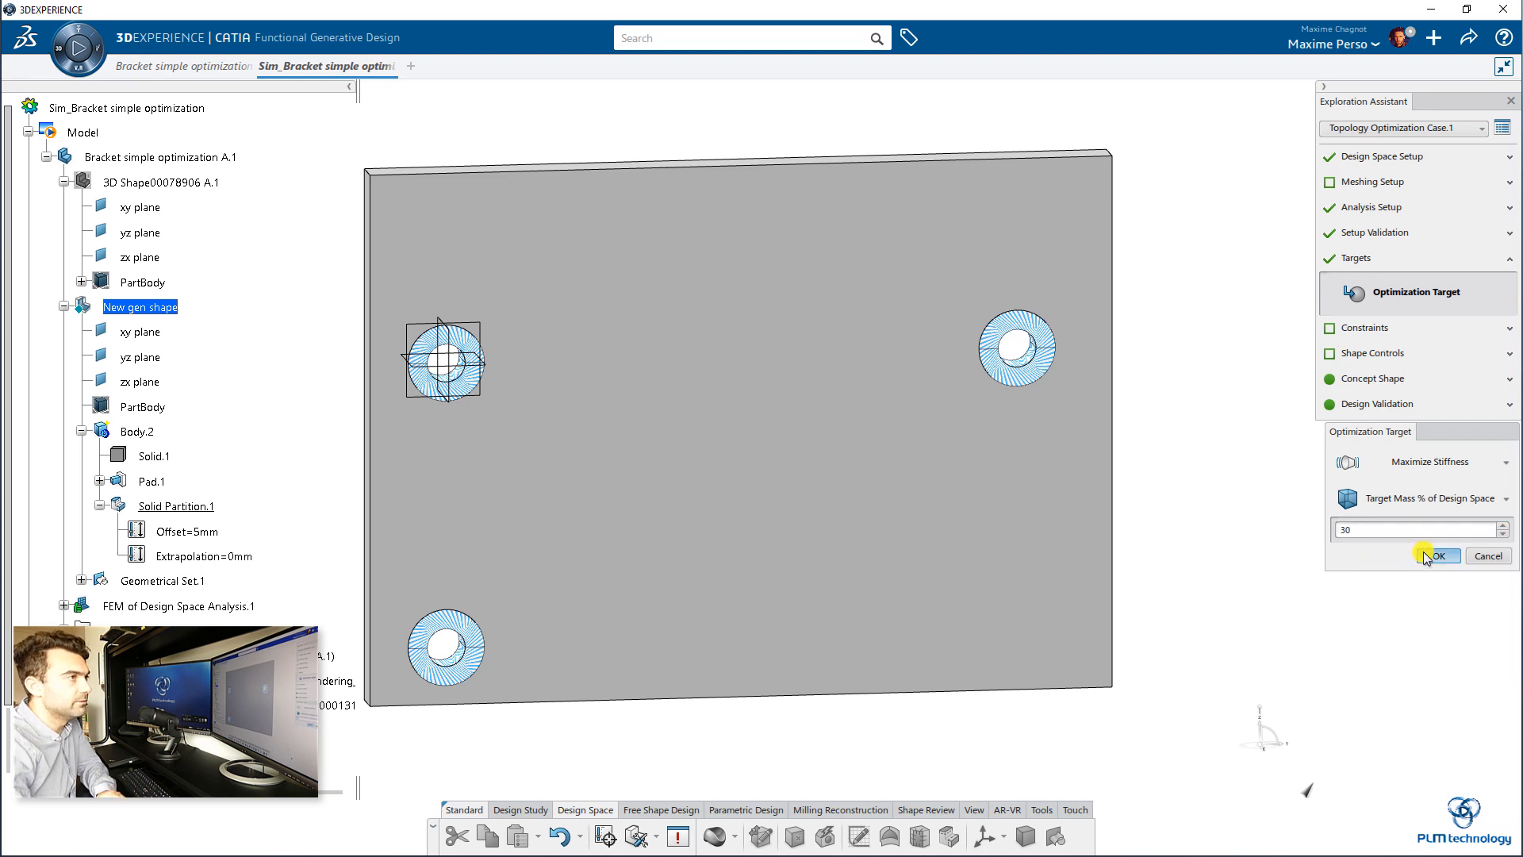
Step: Add a symmetry shape control for all design spaces about the yz plane of New gen shape
left_click(1397, 335)
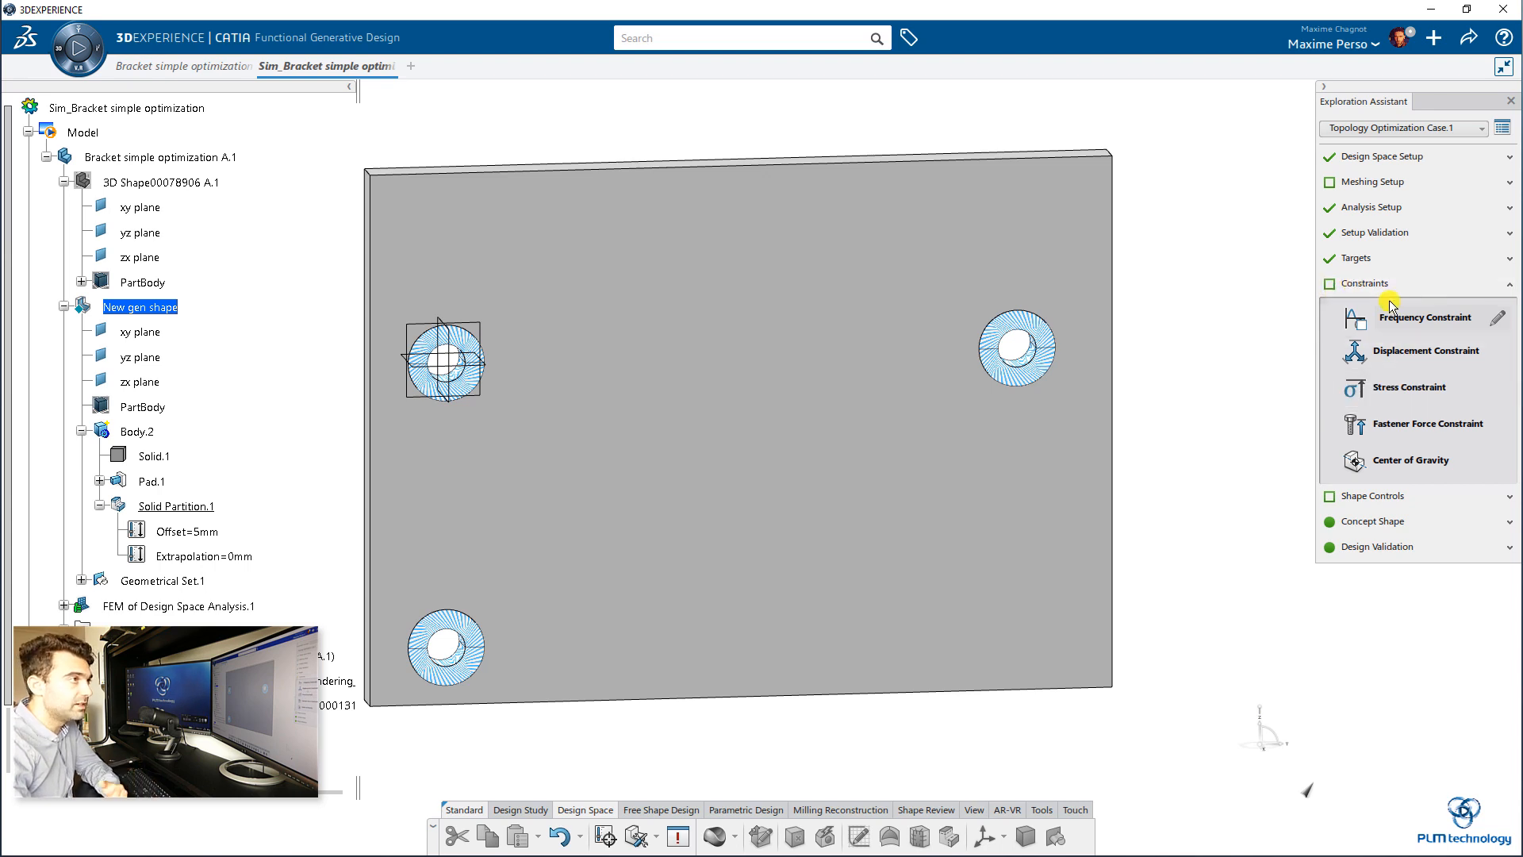
left_click(1417, 500)
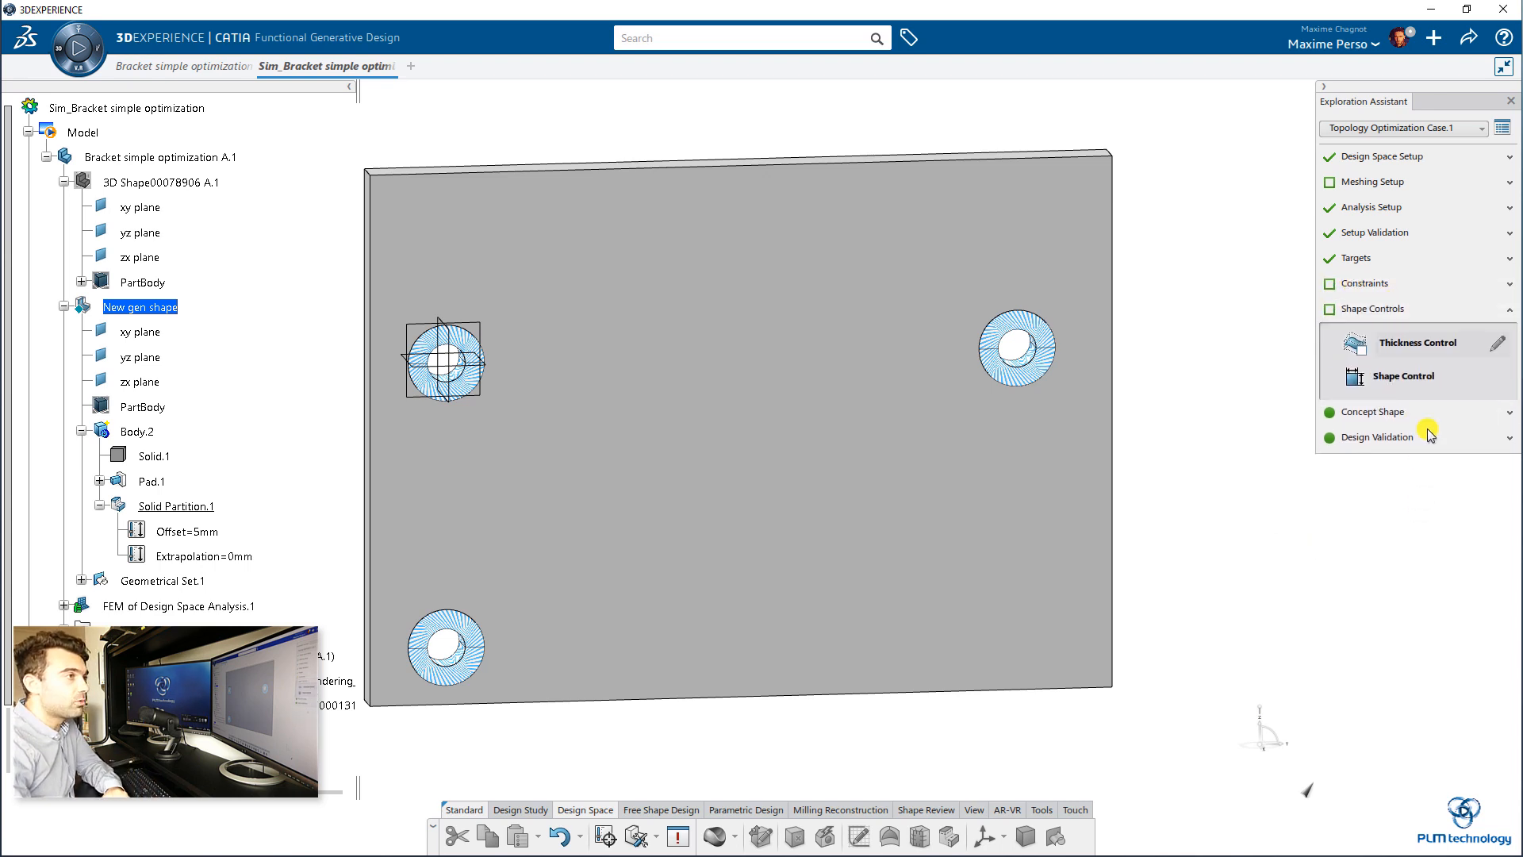
left_click(1407, 375)
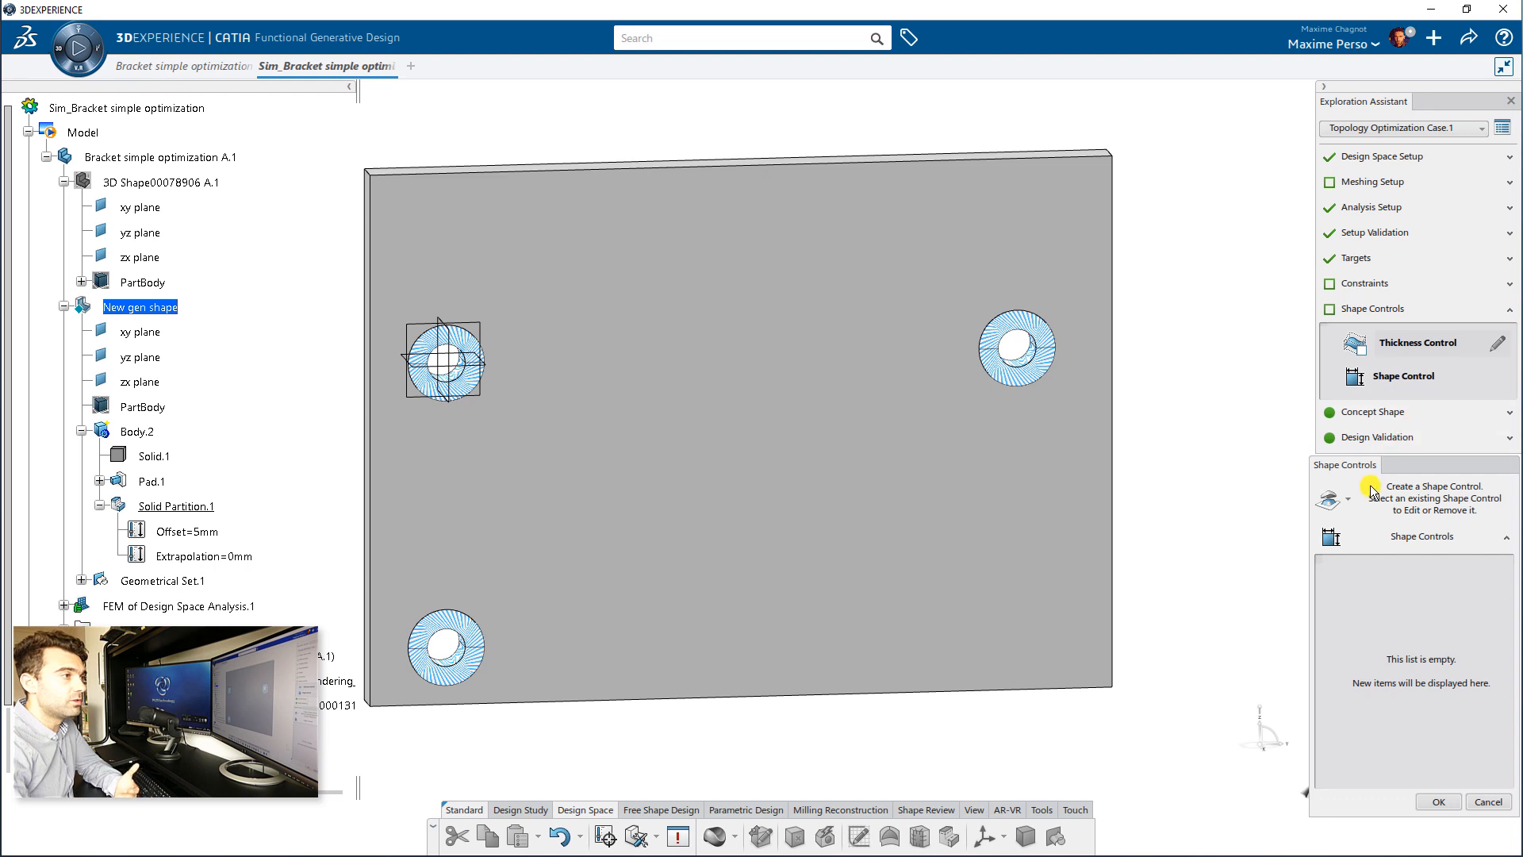
left_click(1351, 505)
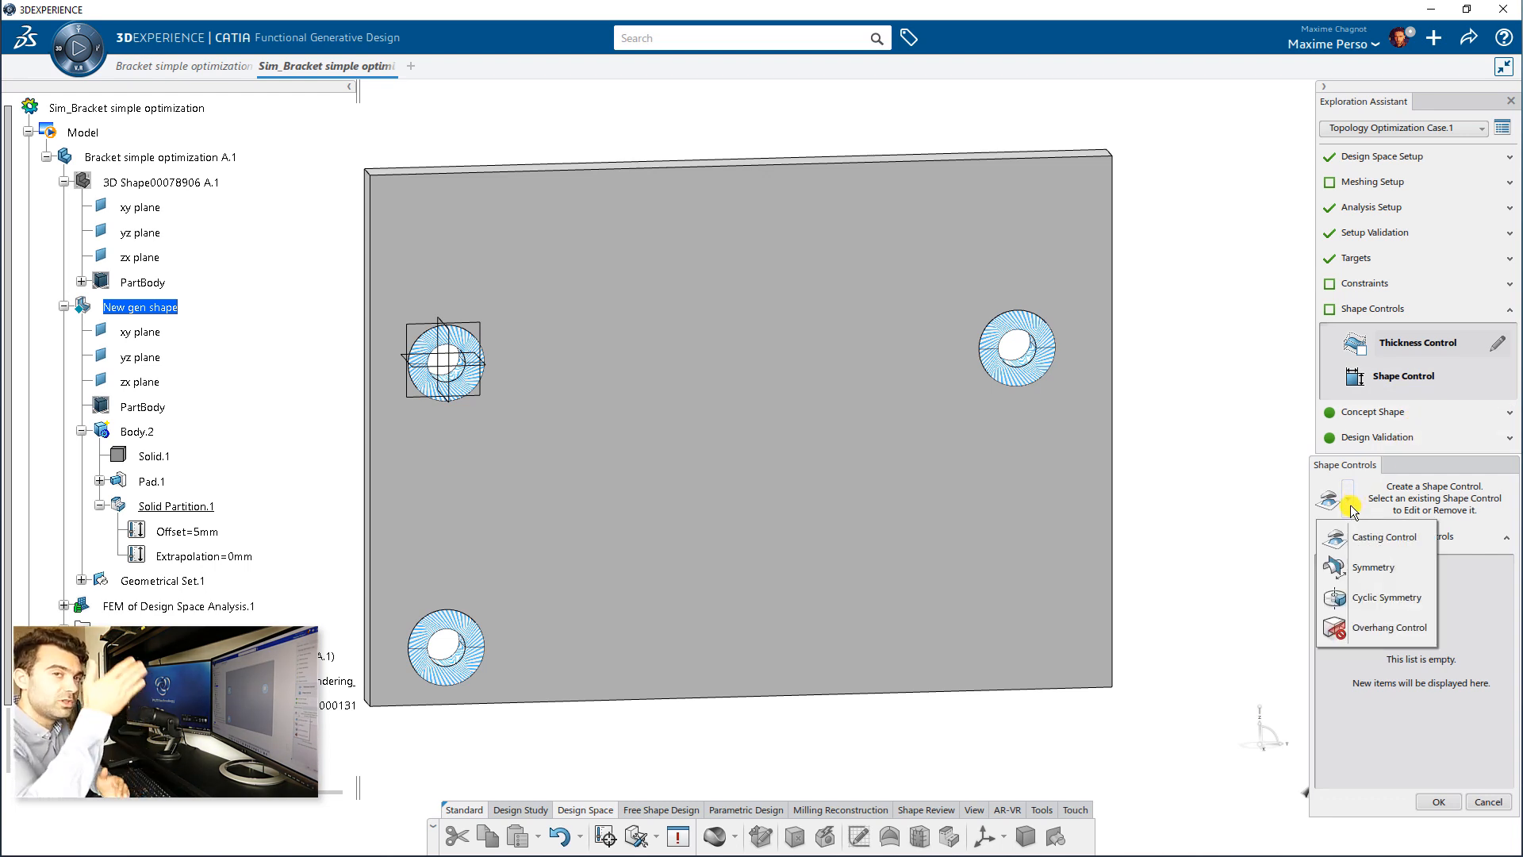
left_click(416, 464)
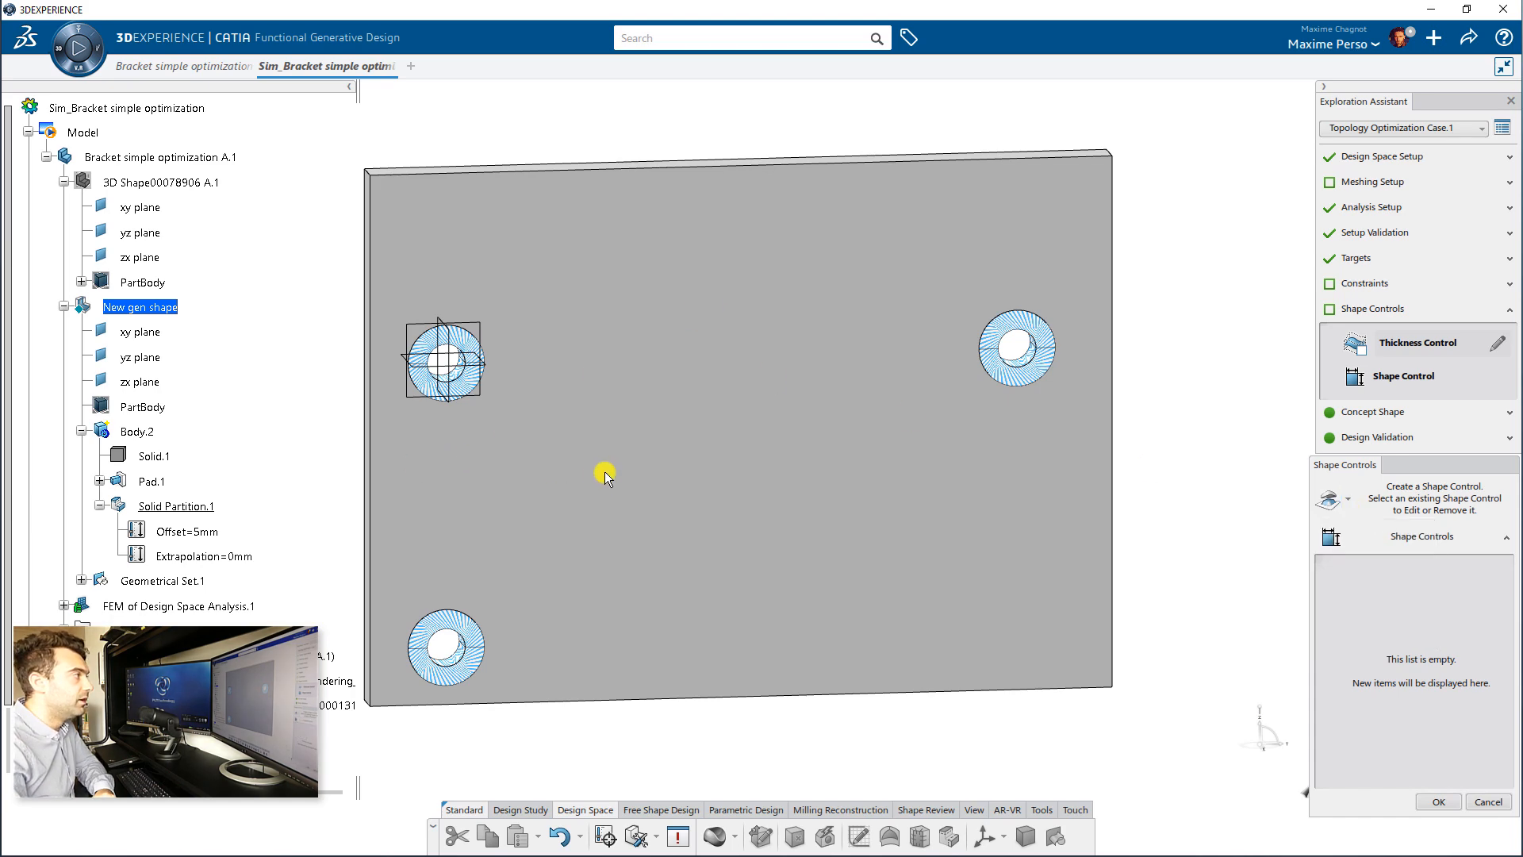
middle_click_drag(421, 426, 920, 464)
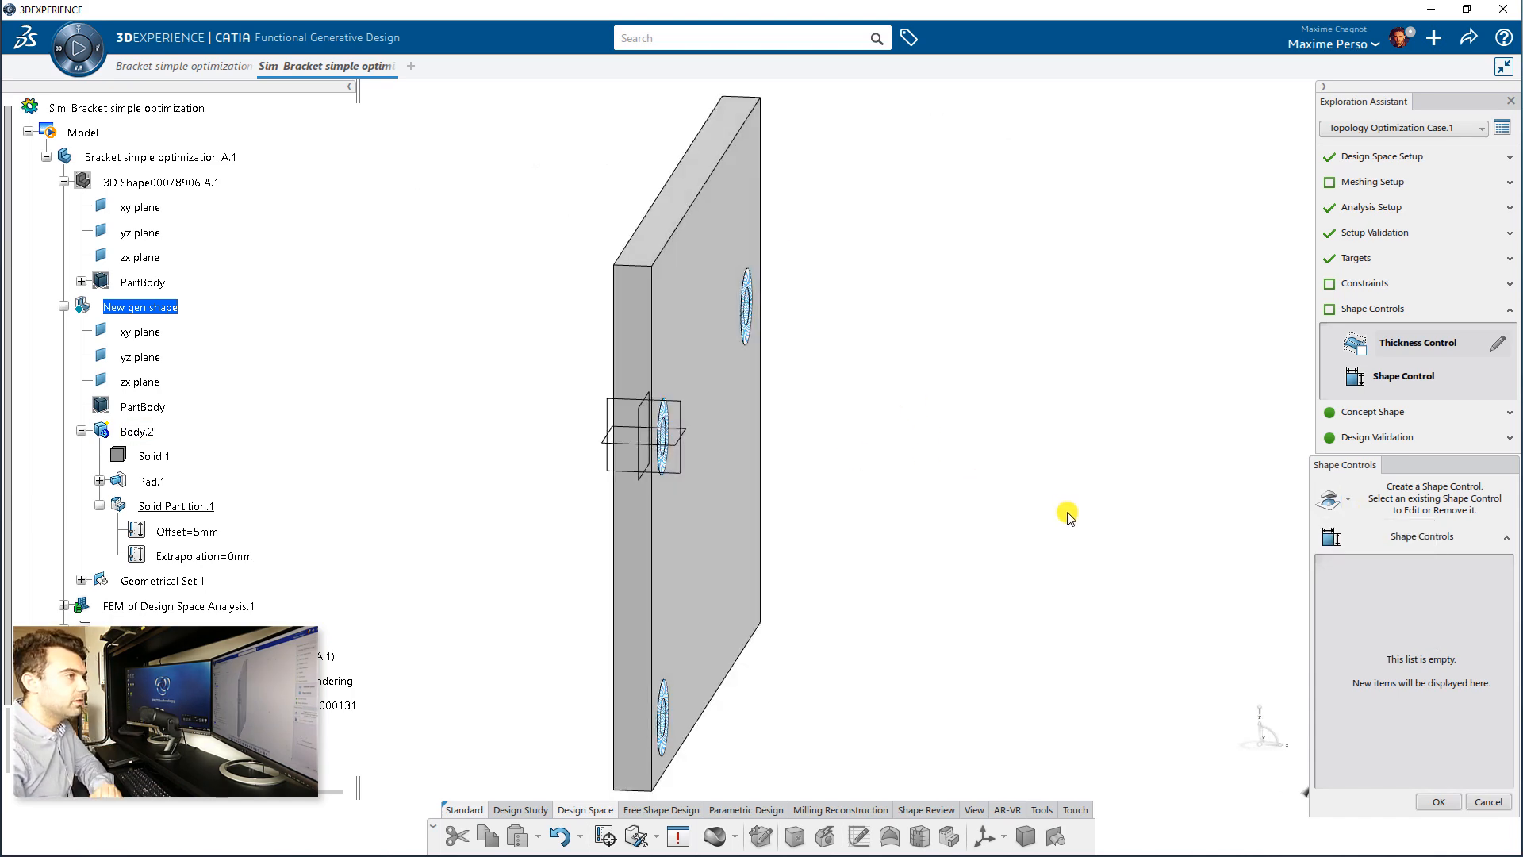
middle_click_drag(1063, 510, 1150, 476)
left_click(1348, 504)
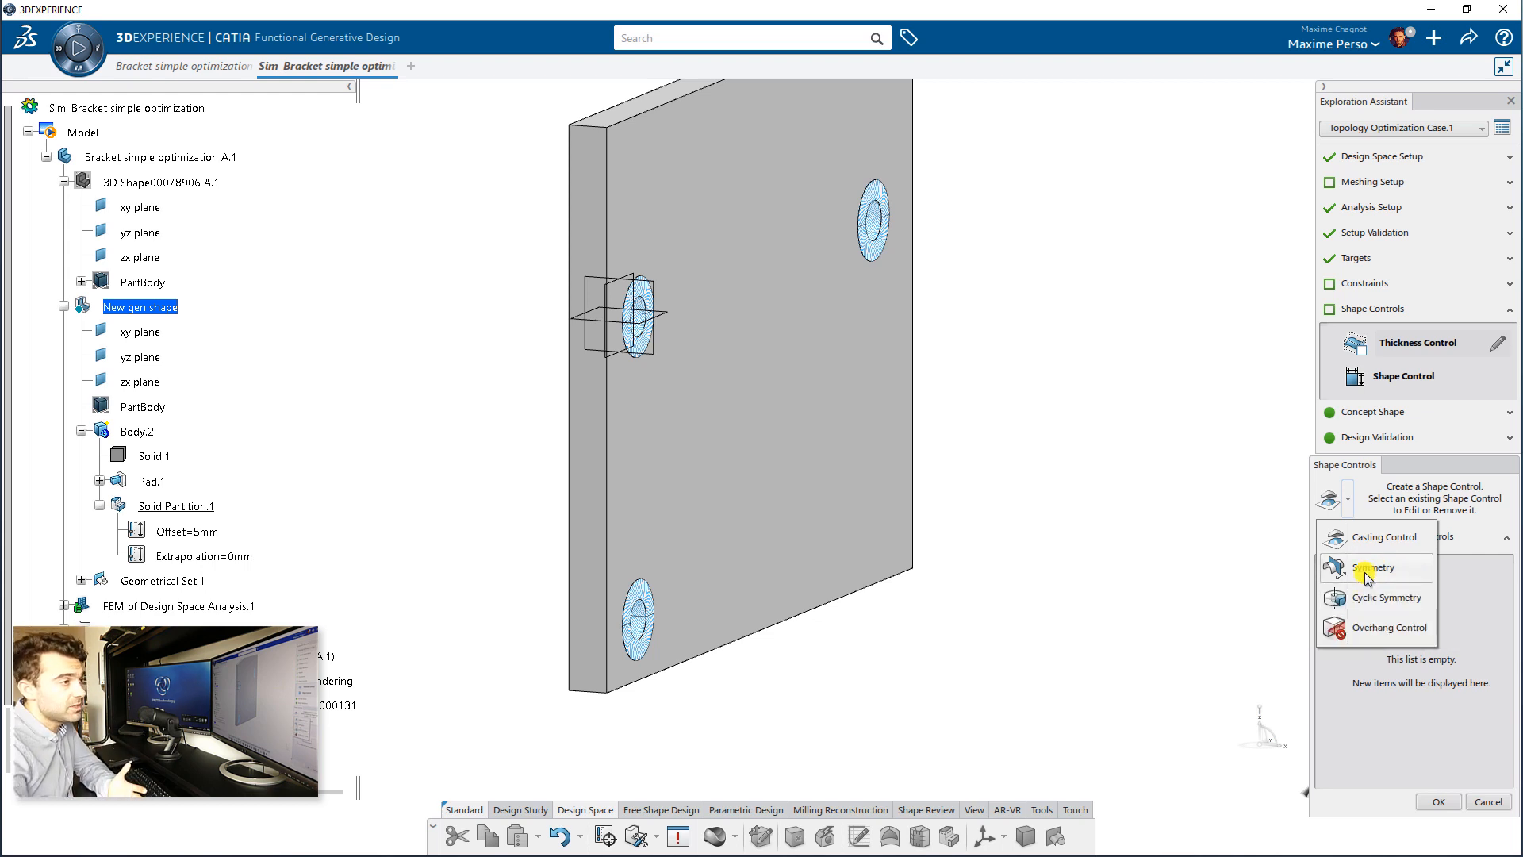
left_click(1370, 579)
middle_click_drag(966, 391, 871, 465)
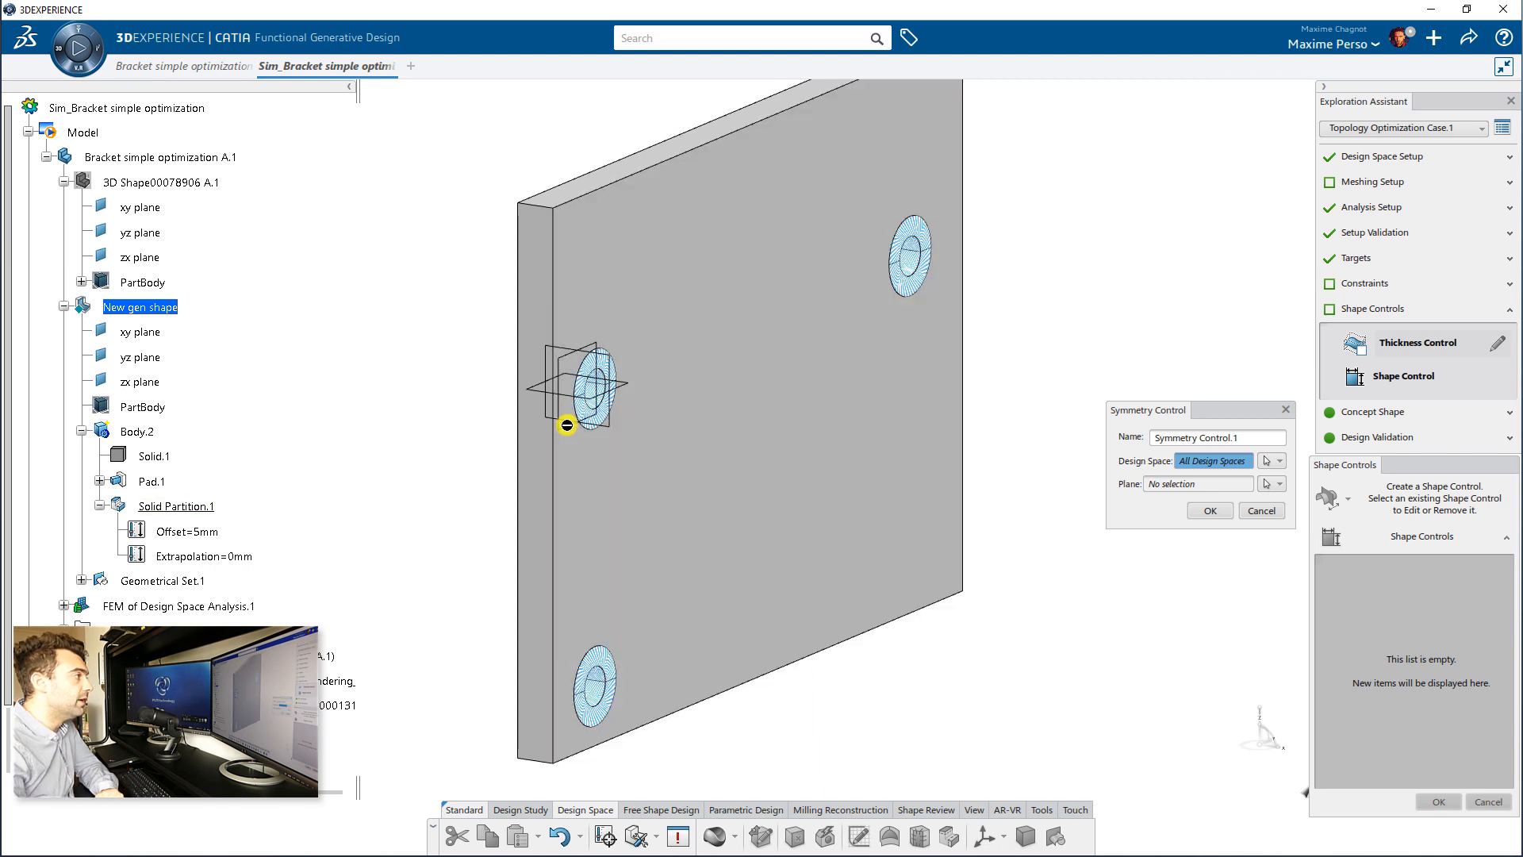
middle_click_drag(562, 429, 872, 466)
left_click(1160, 486)
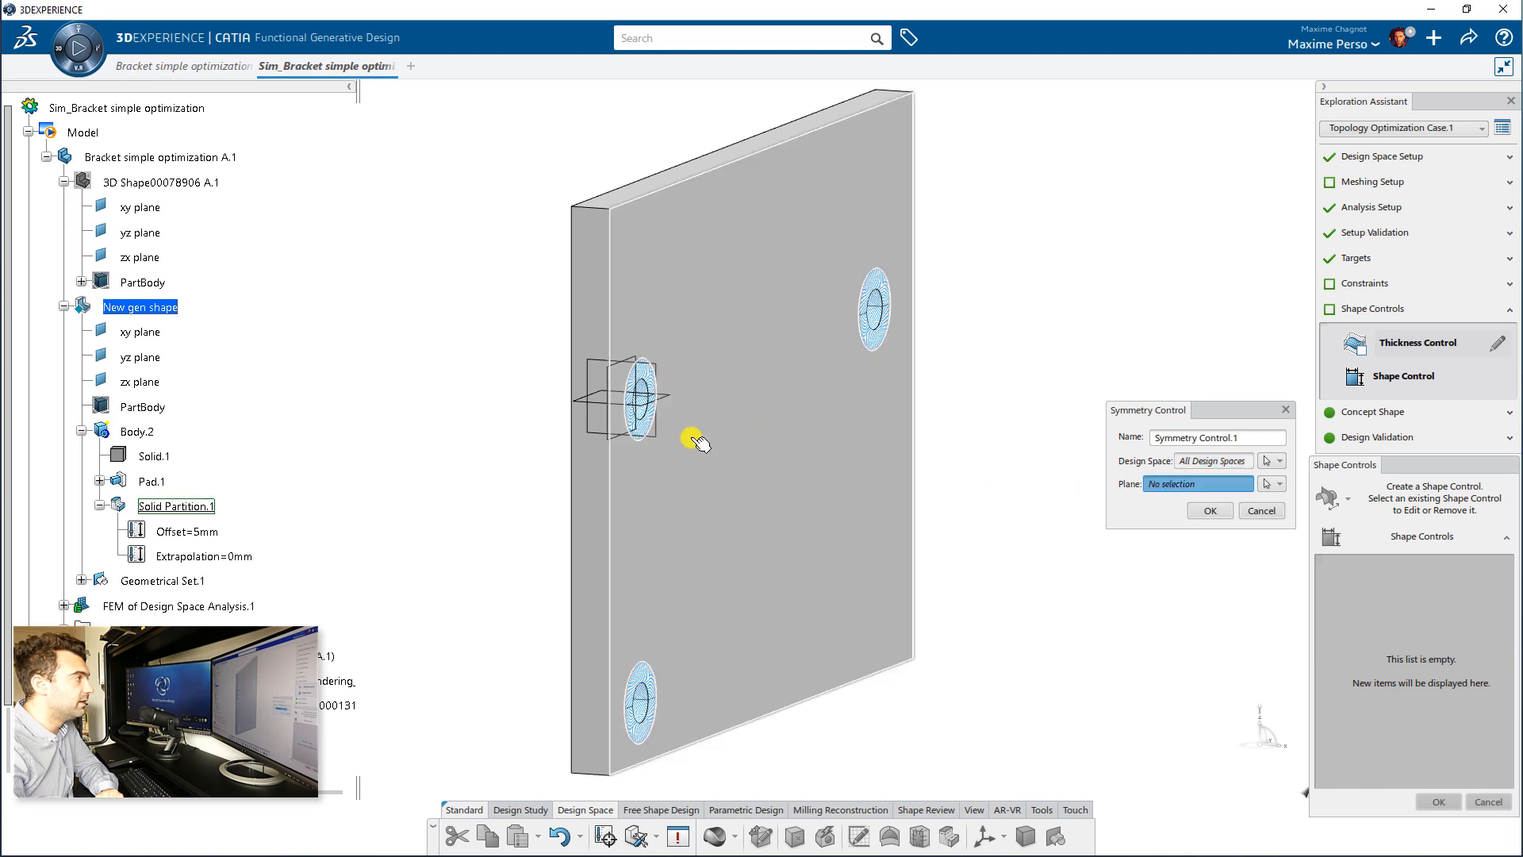
left_click(609, 436)
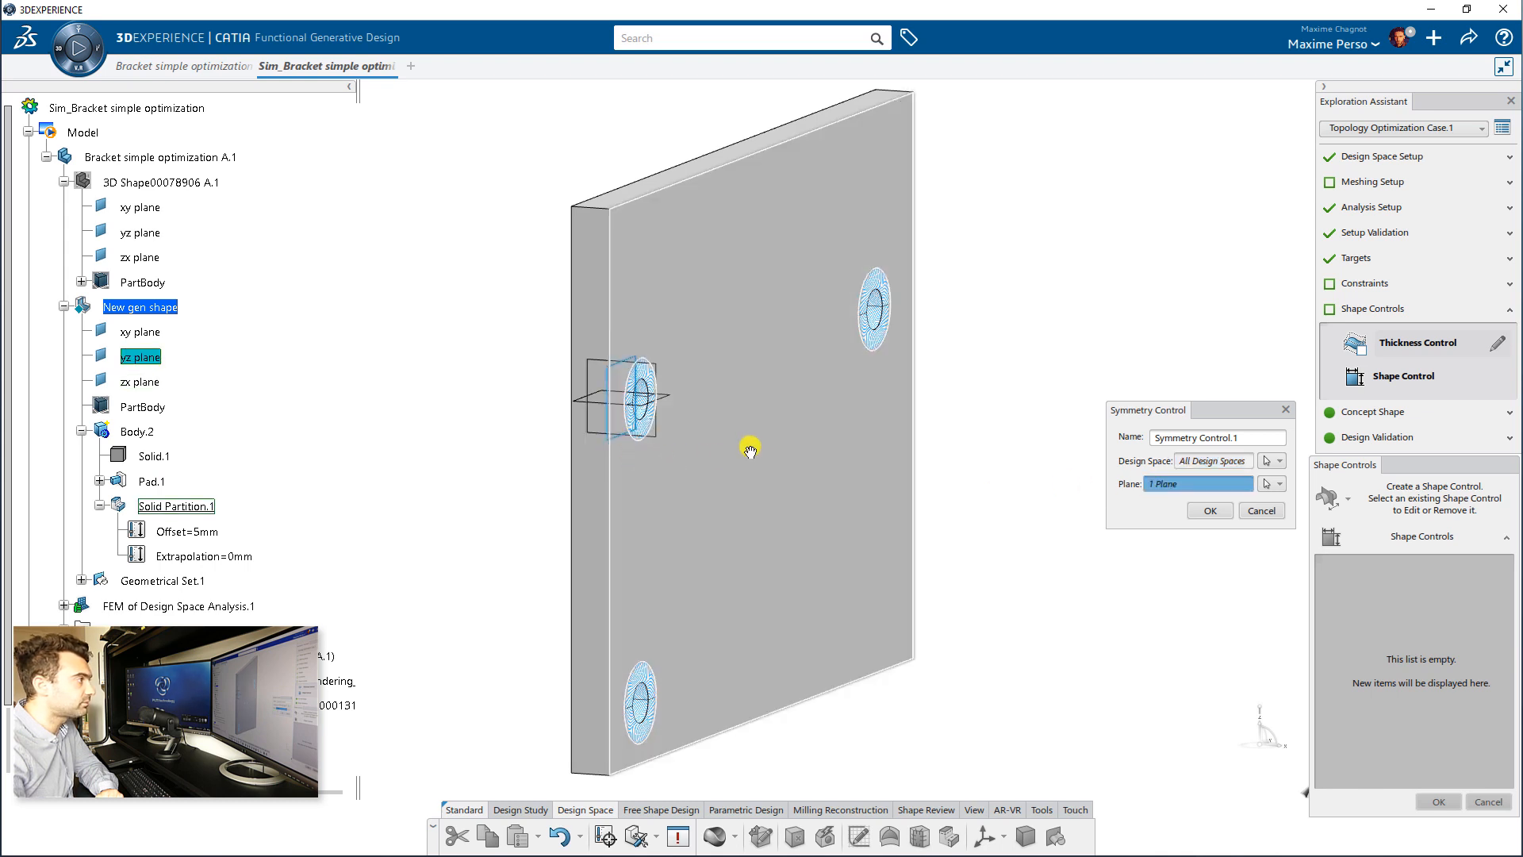
middle_click_drag(745, 439, 1206, 561)
left_click(1210, 510)
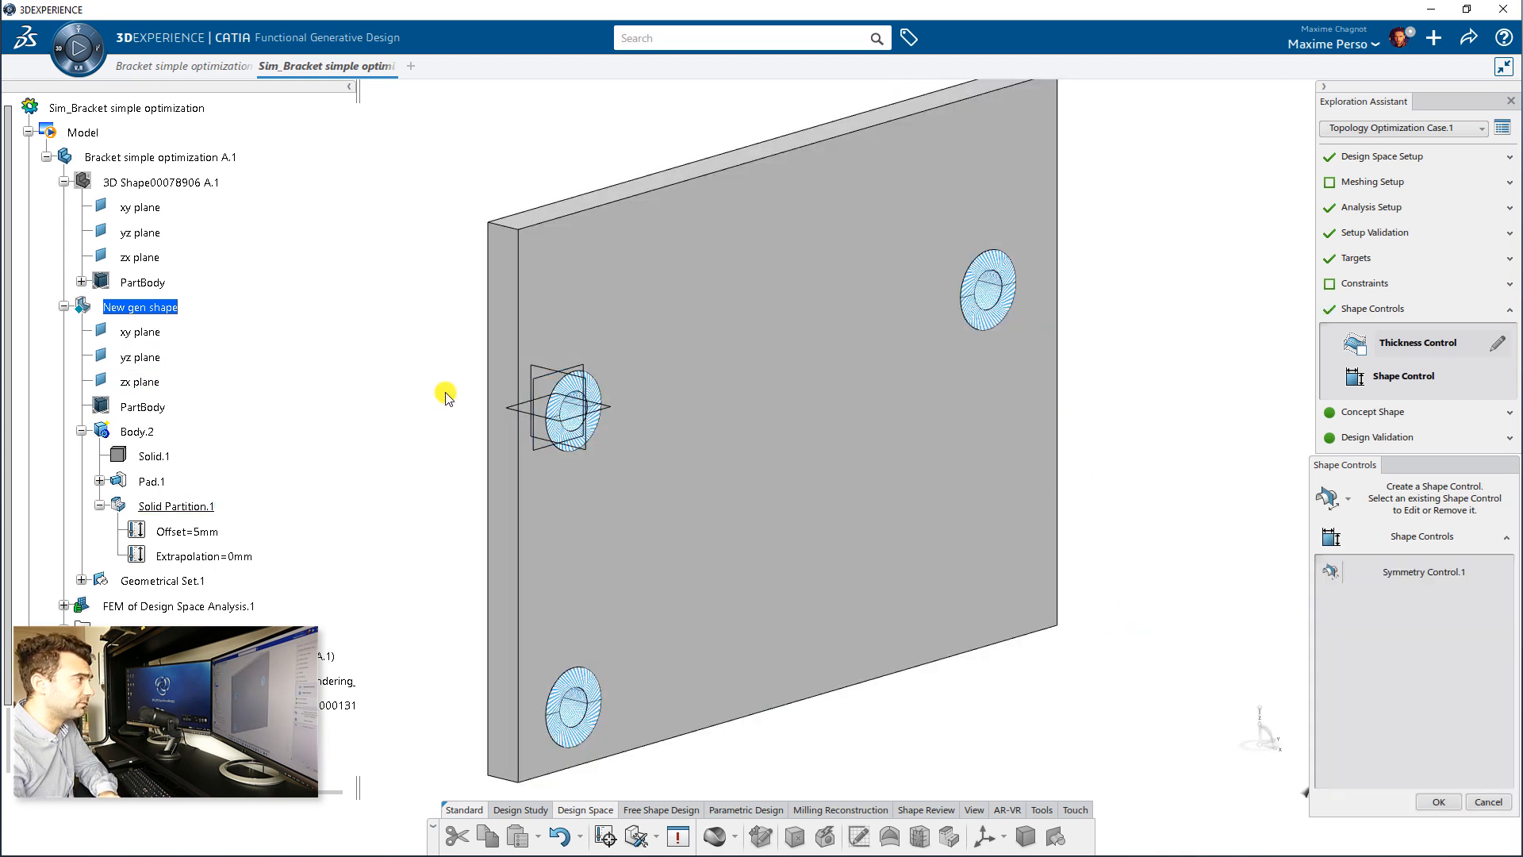
middle_click_drag(806, 494, 1226, 560)
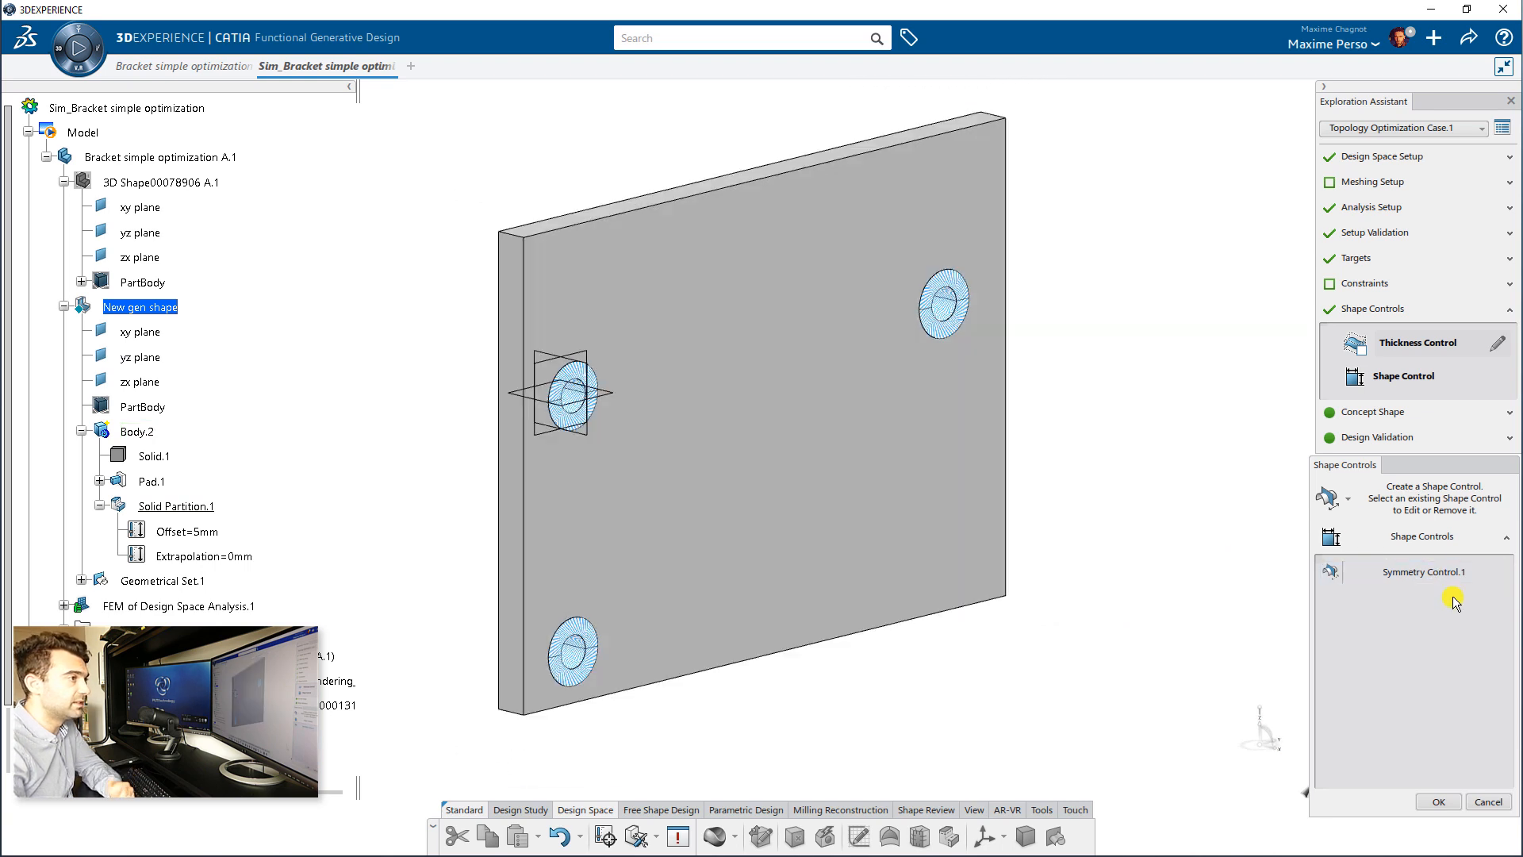
left_click(1439, 802)
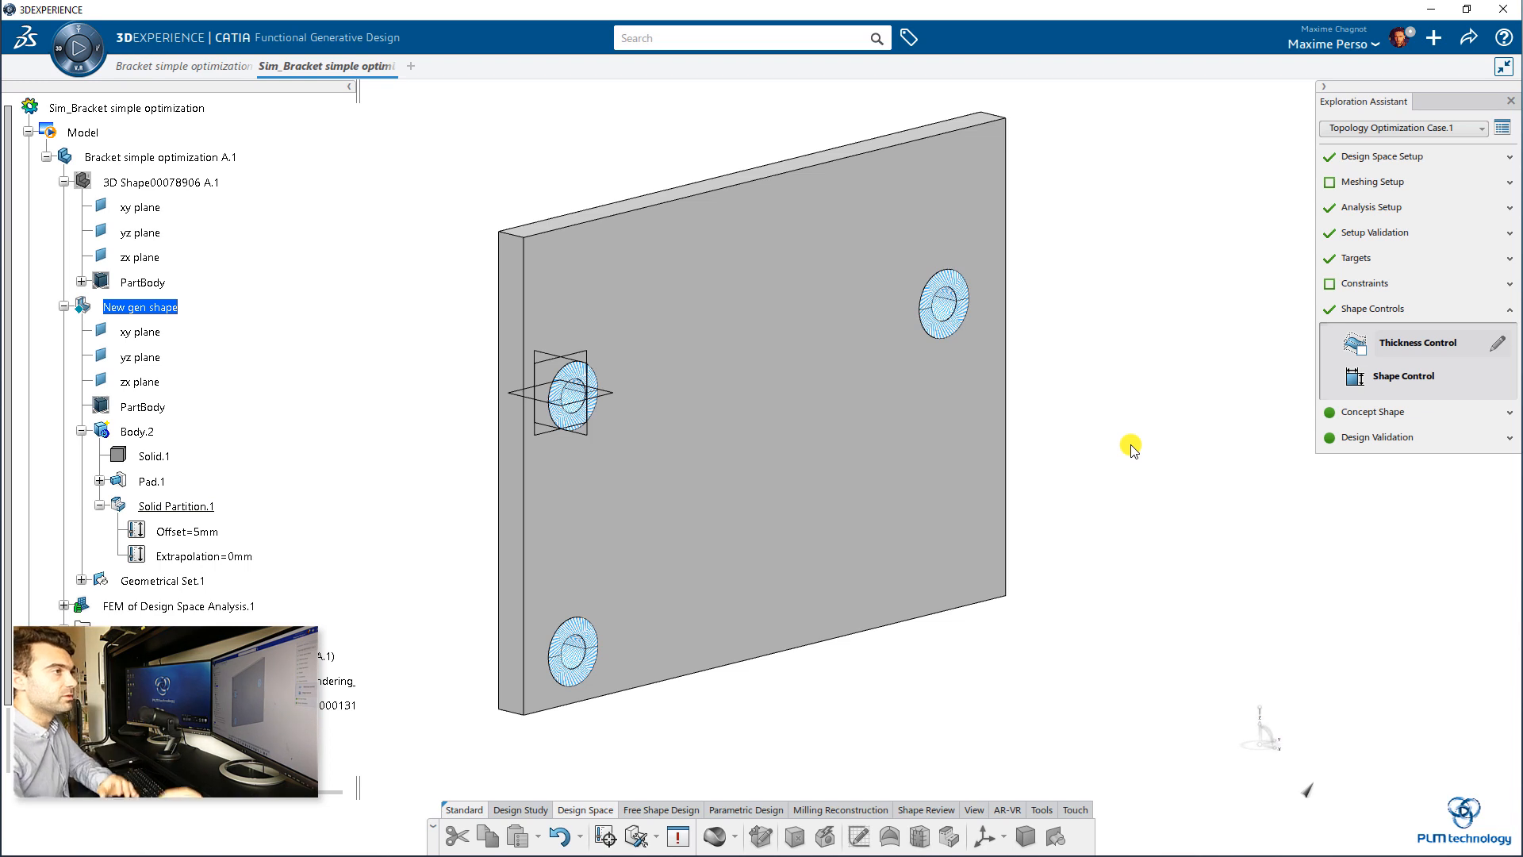
Step: Compute the optimized shape locally with the embedded license on 4 cores and a maximum of 60 iterations
middle_click_drag(1154, 483, 1123, 423)
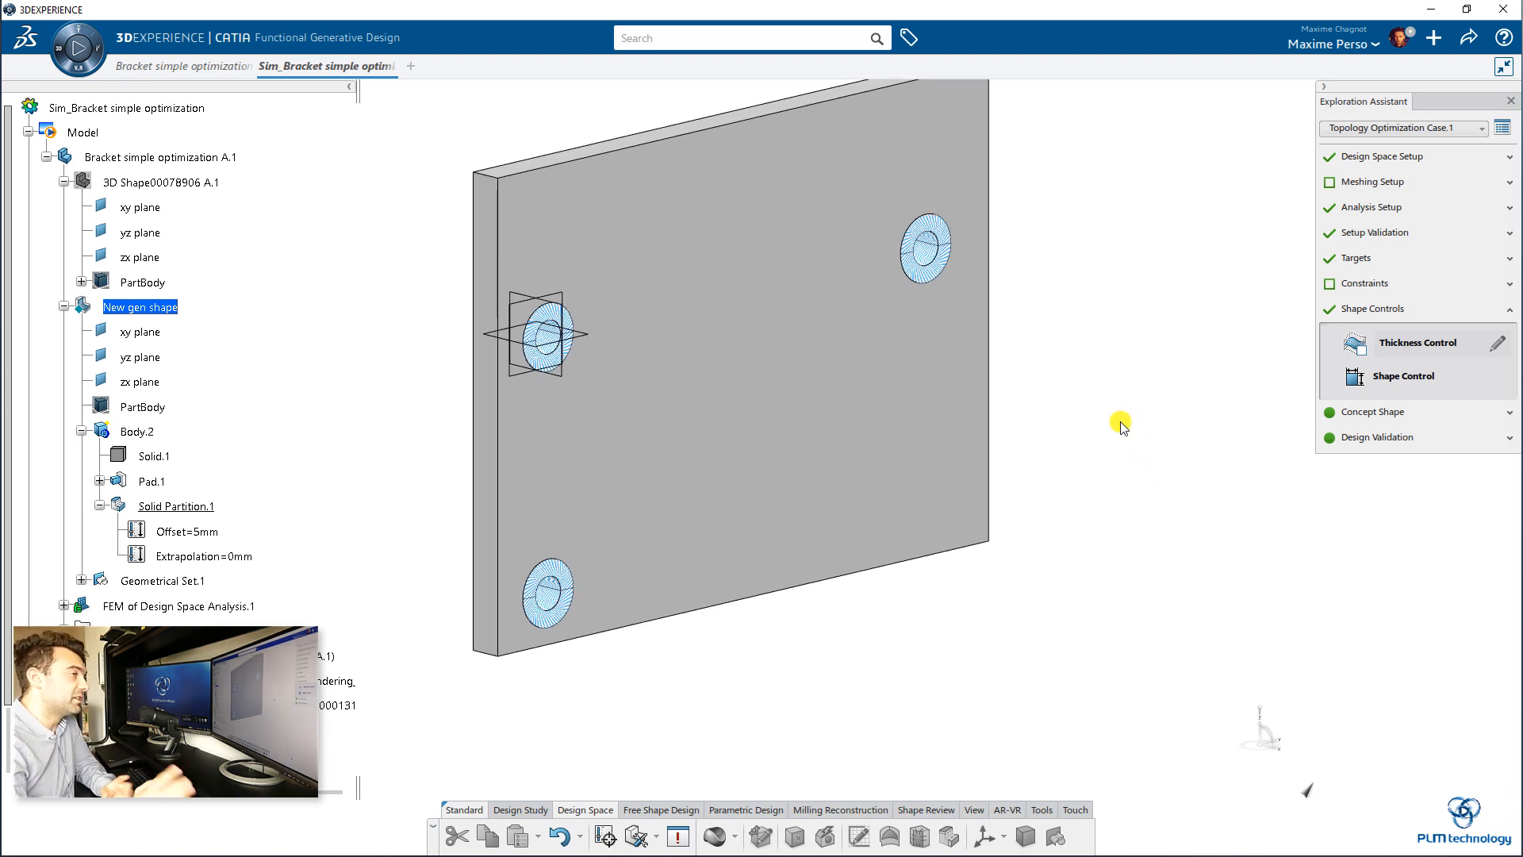
left_click(1483, 414)
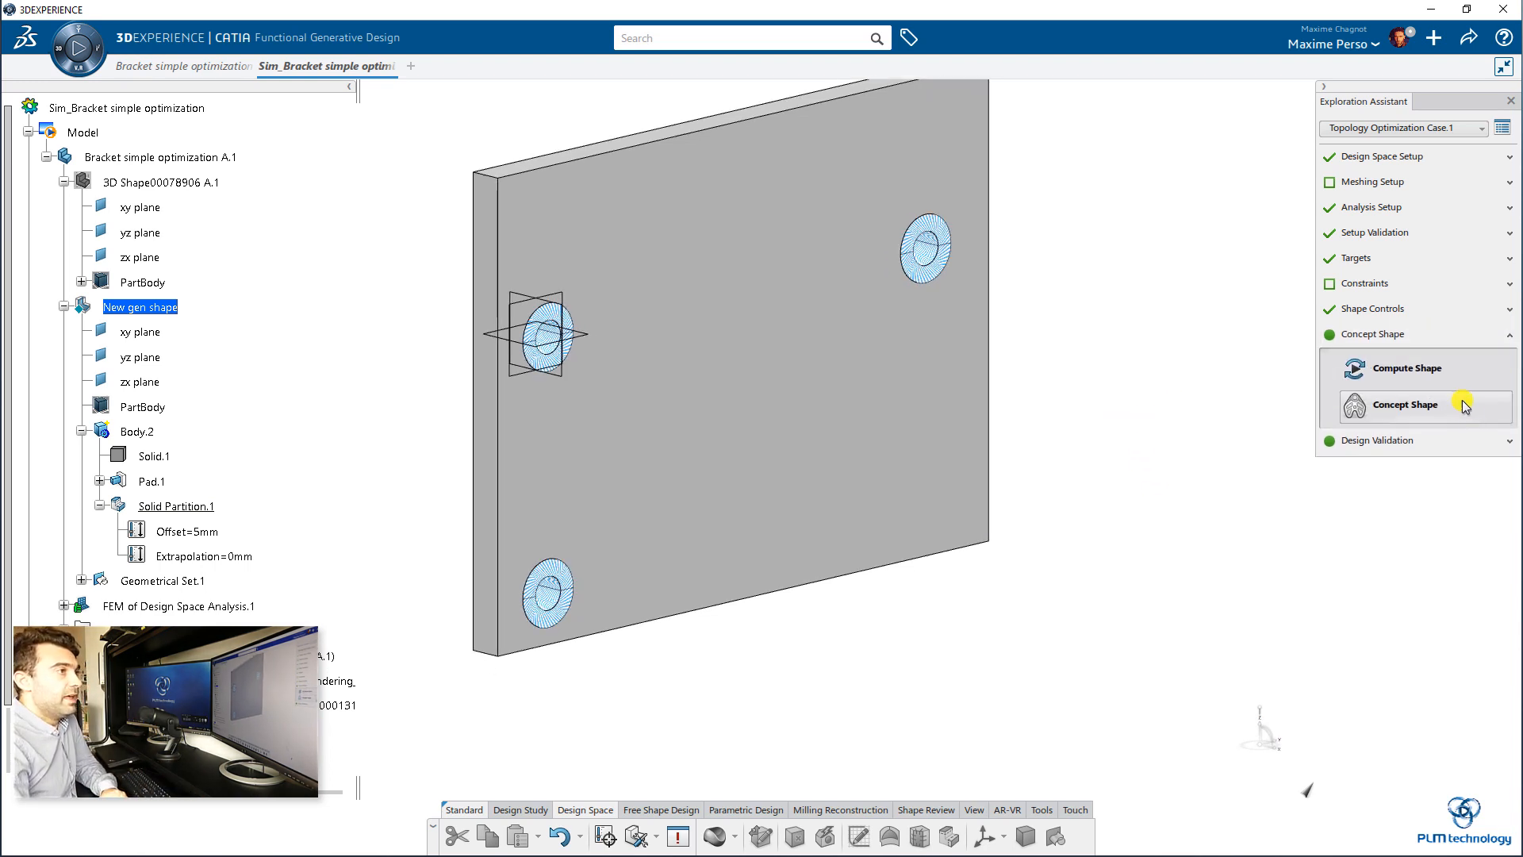
middle_click_drag(1162, 369, 1205, 346)
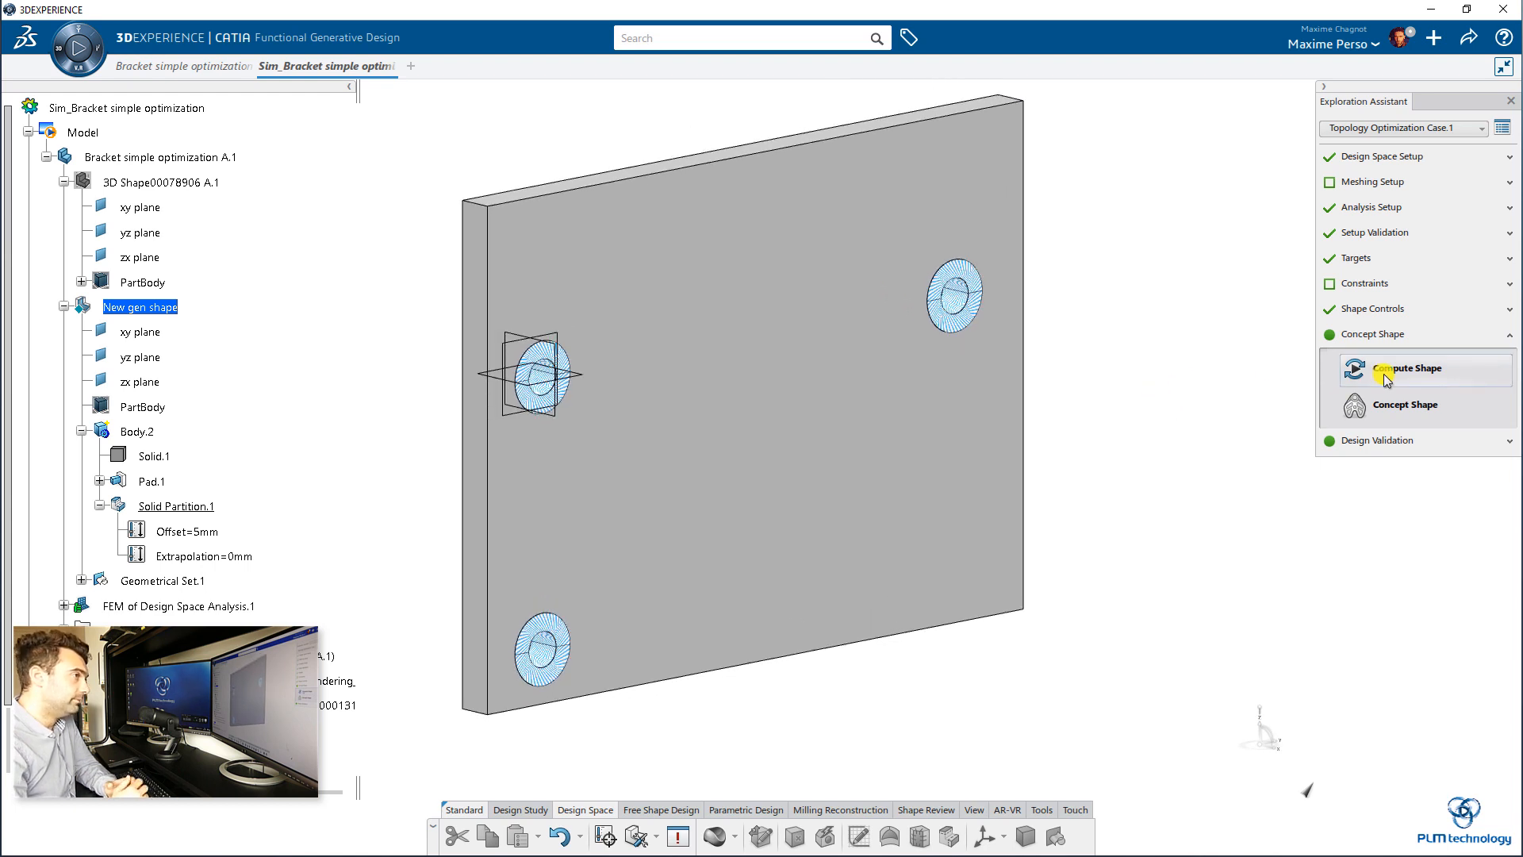
left_click(1386, 379)
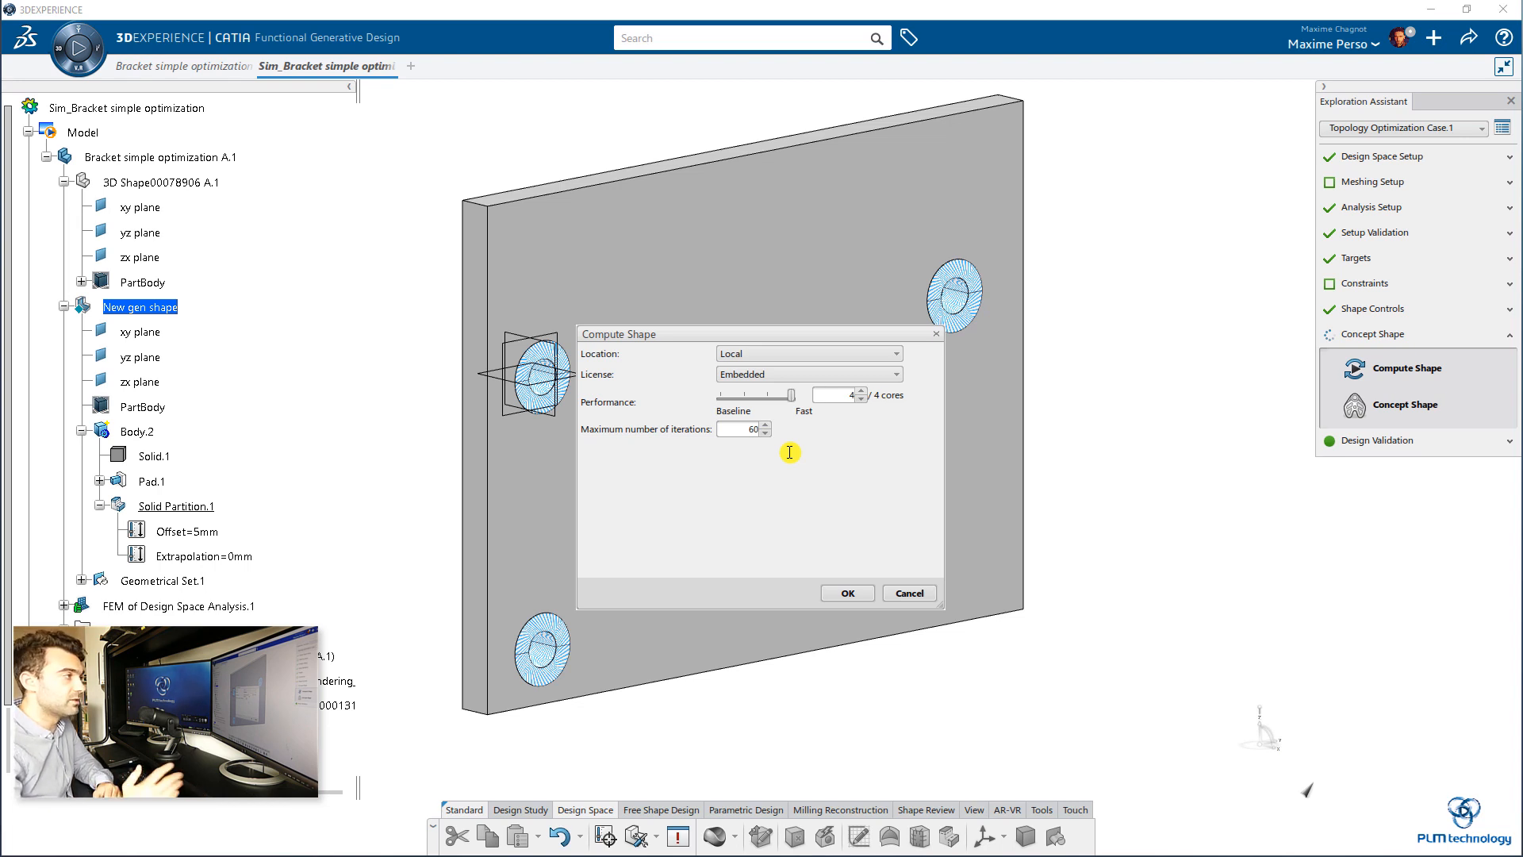
left_click(841, 596)
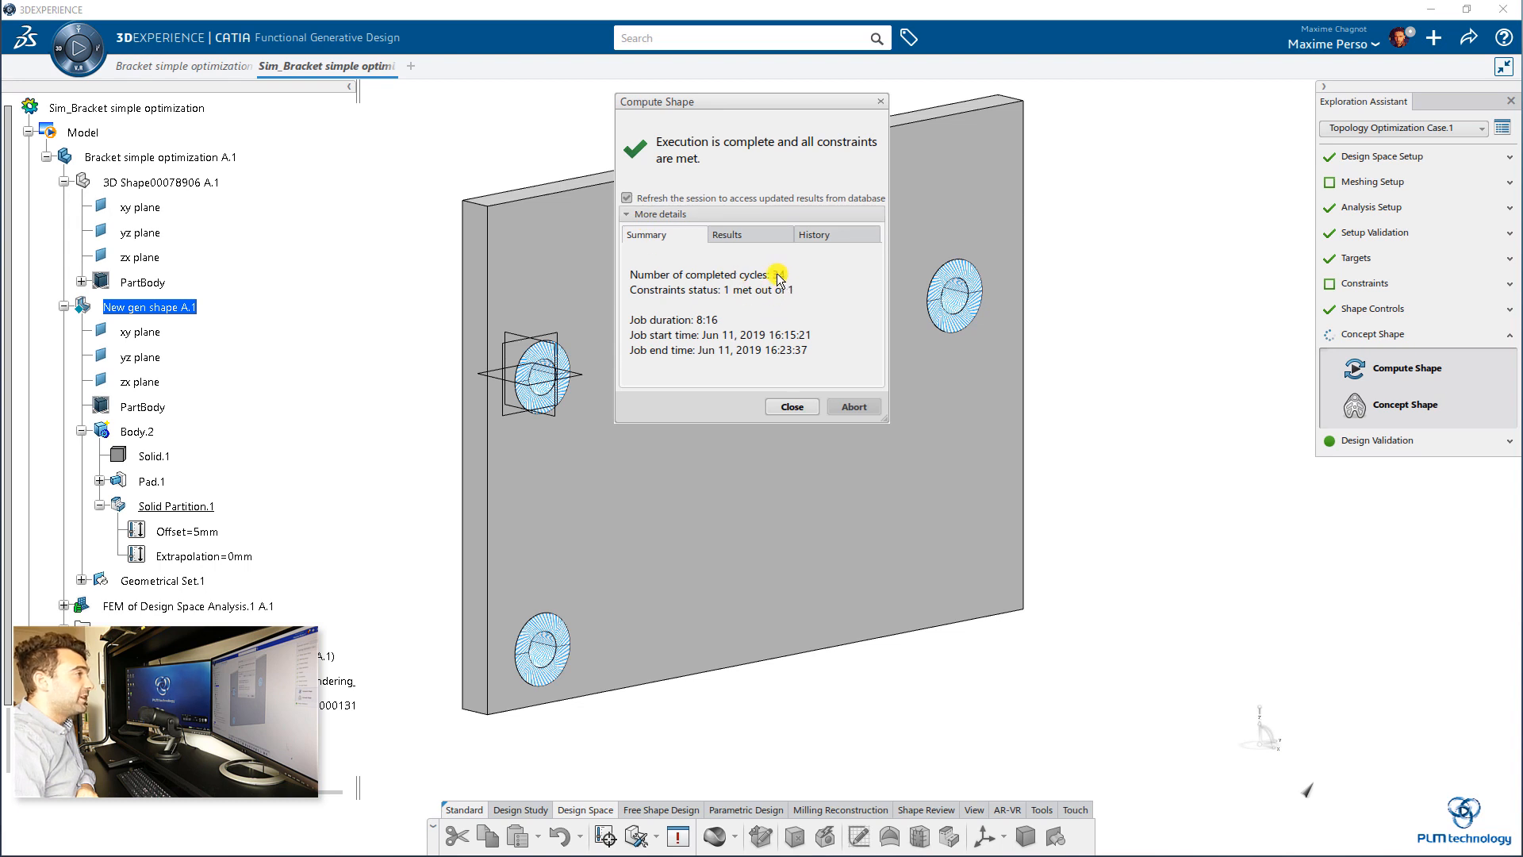
Step: Review the computation's results, stiffness history and summary, and close the report
left_click(740, 238)
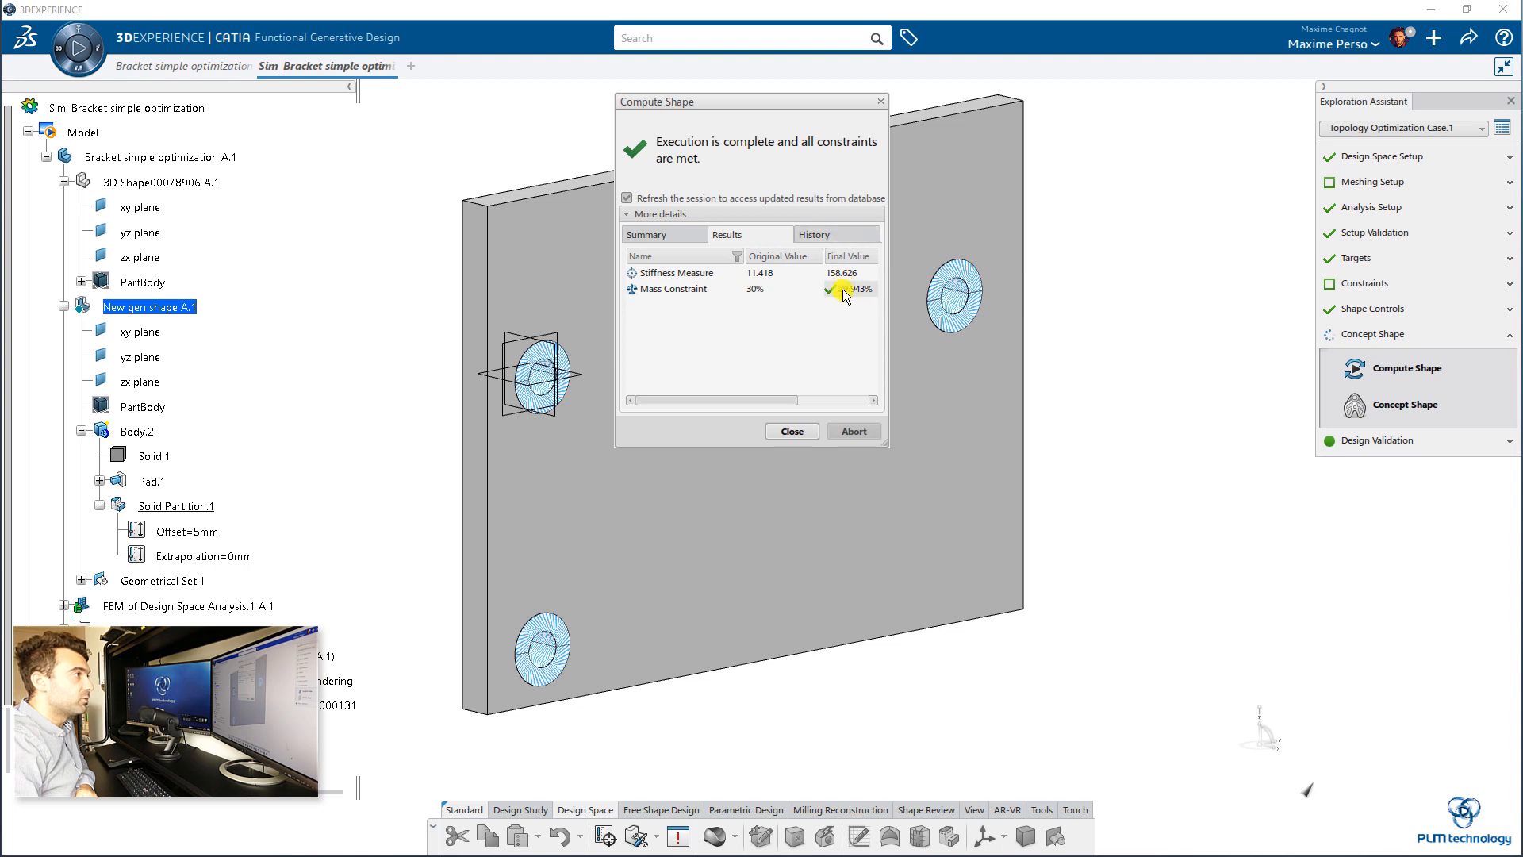
left_click(857, 235)
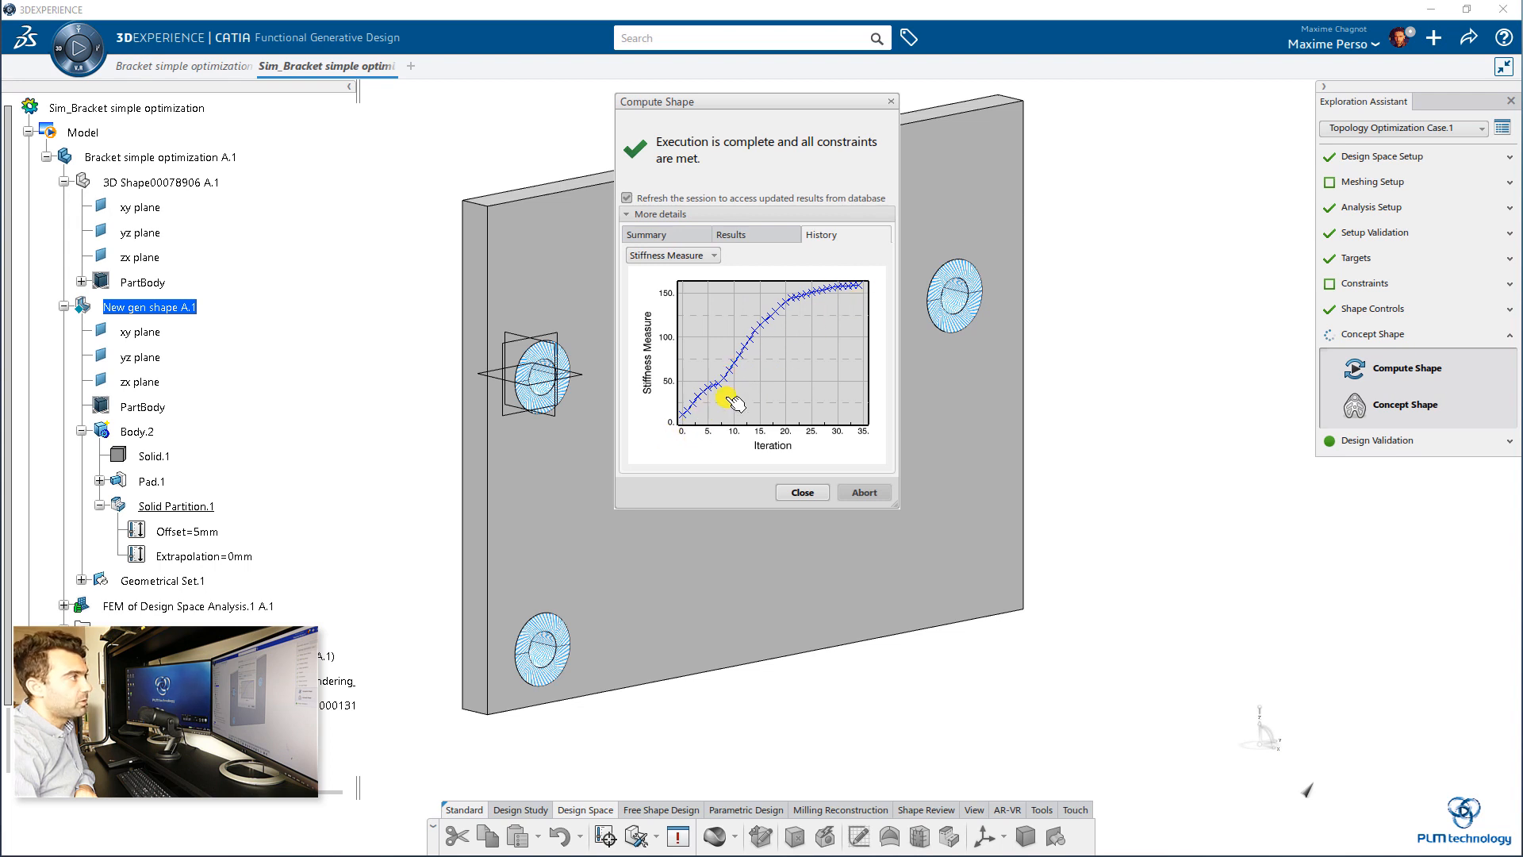
left_click(661, 233)
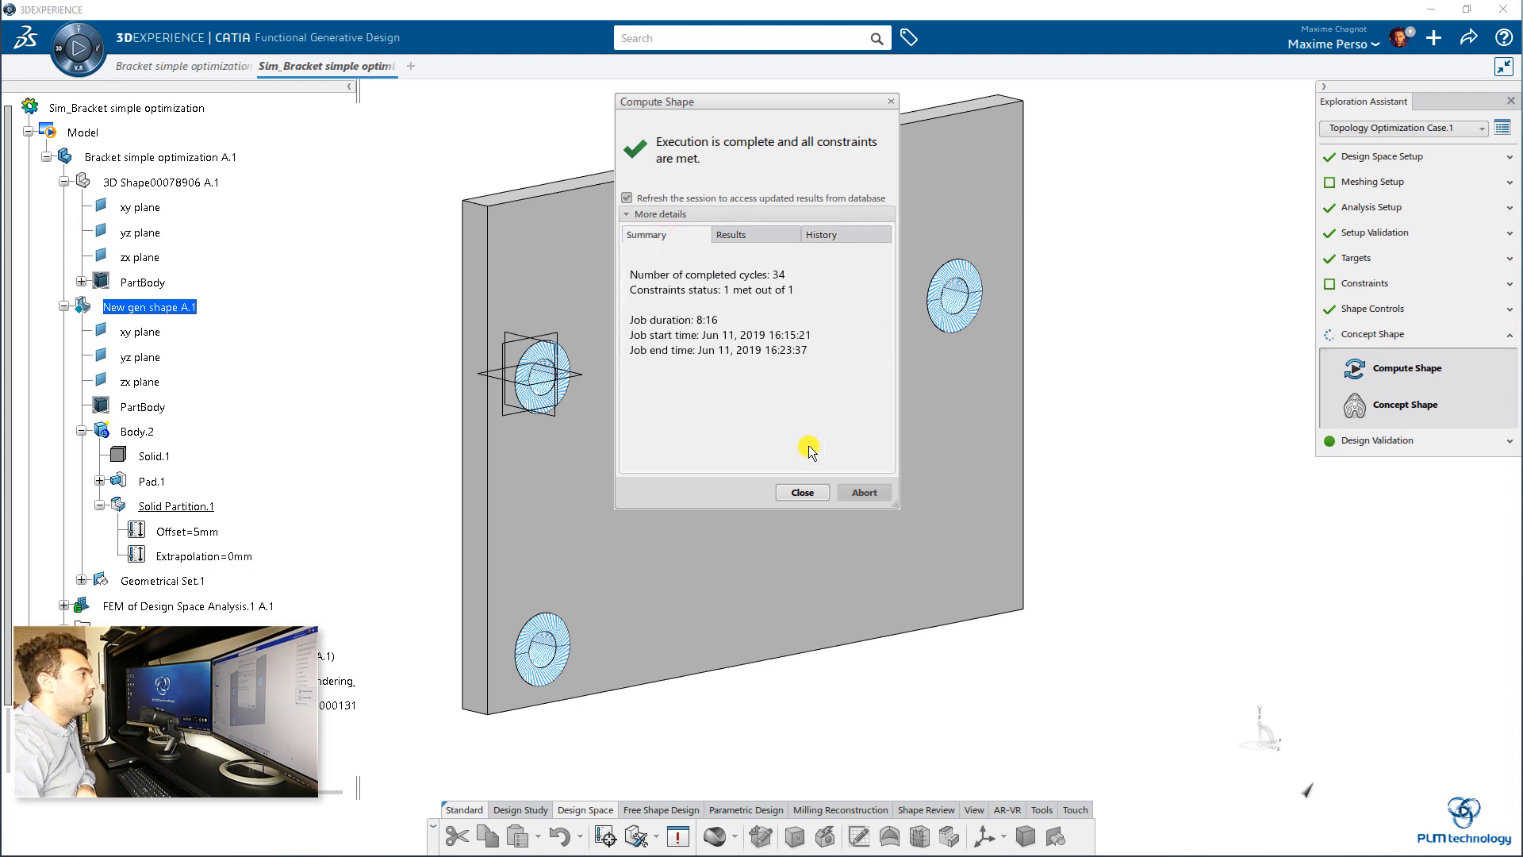
left_click(813, 499)
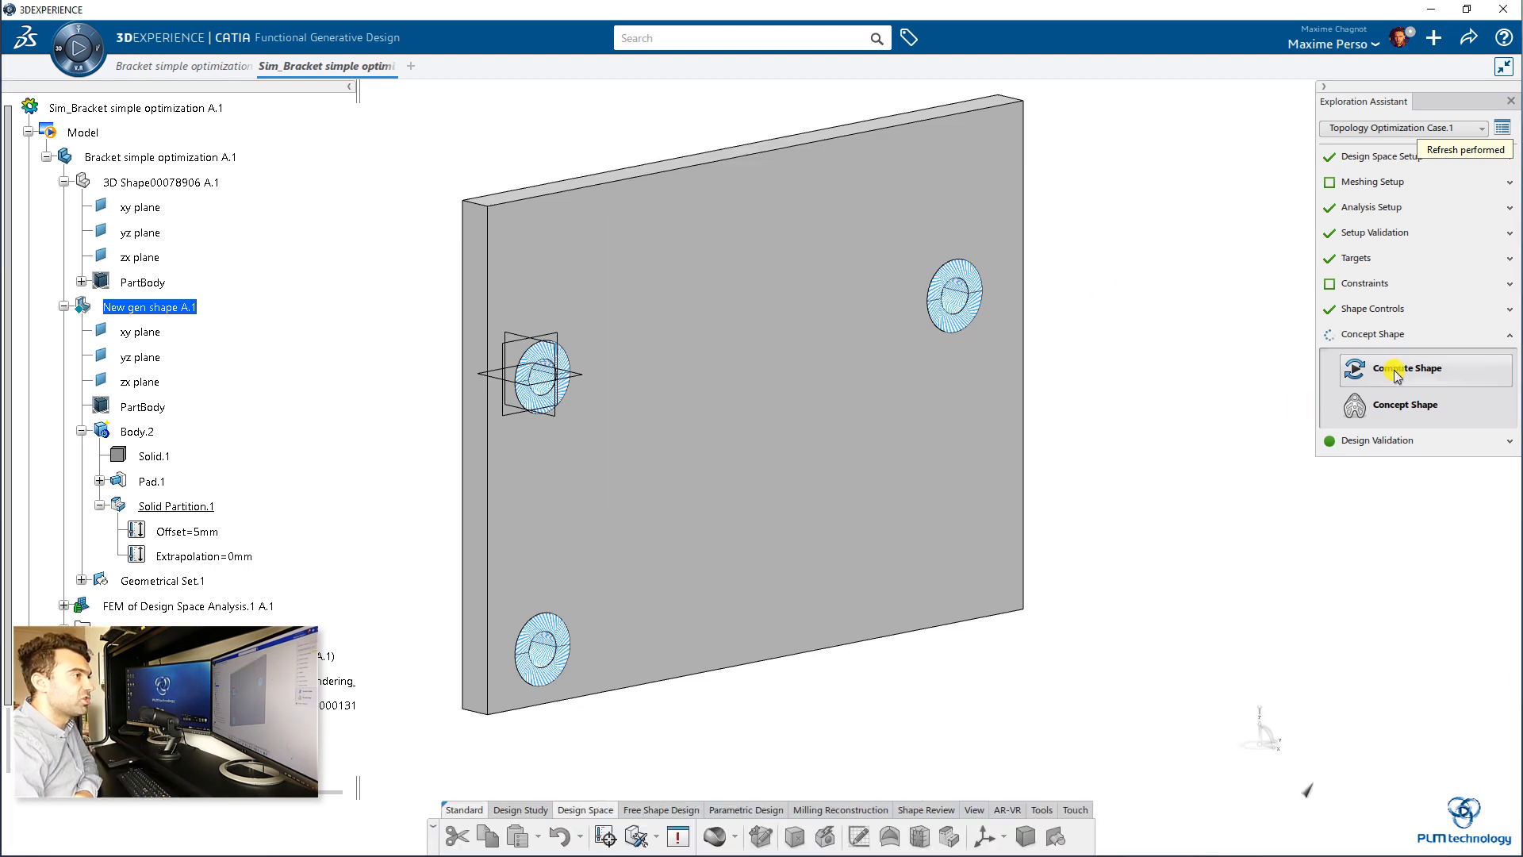
Step: Open the concept shape settings for the computed result and move the plot list clear of the bracket
left_click(1392, 409)
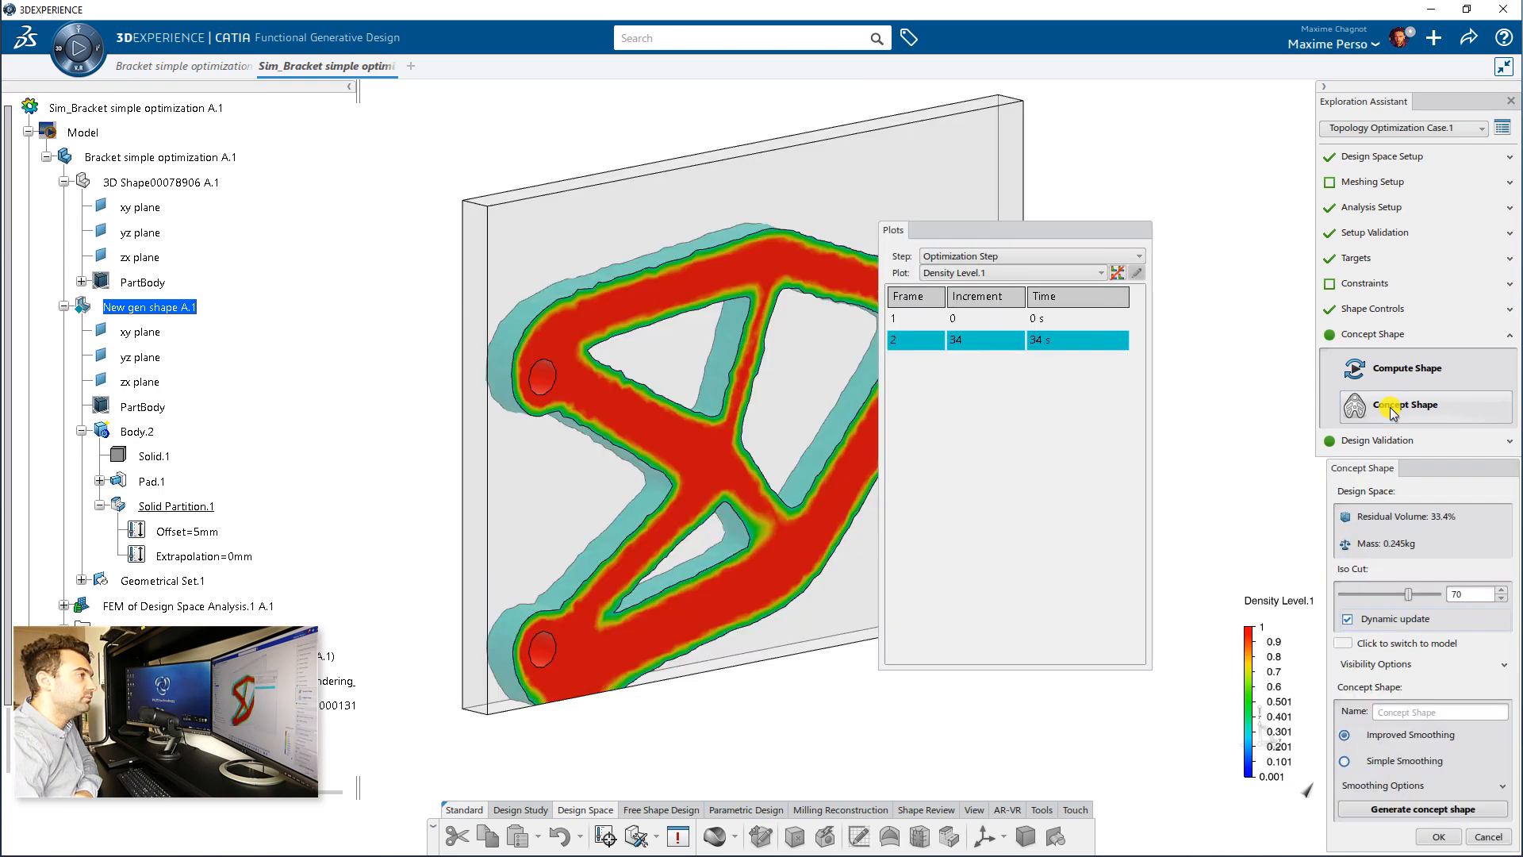
middle_click_drag(788, 742, 635, 466)
middle_click_drag(644, 291, 516, 343)
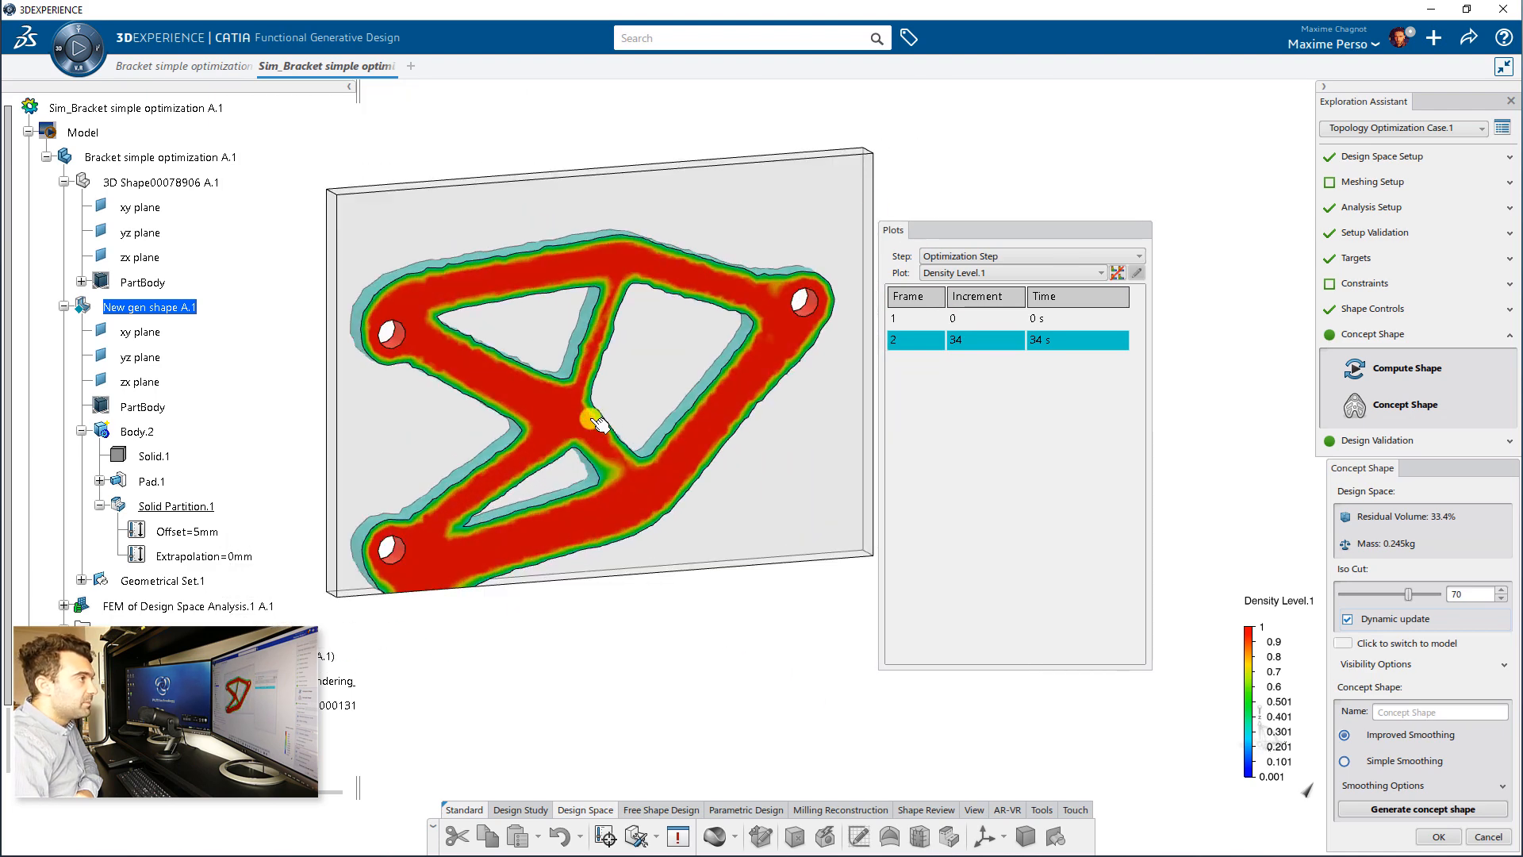
left_click_drag(1064, 234, 1170, 124)
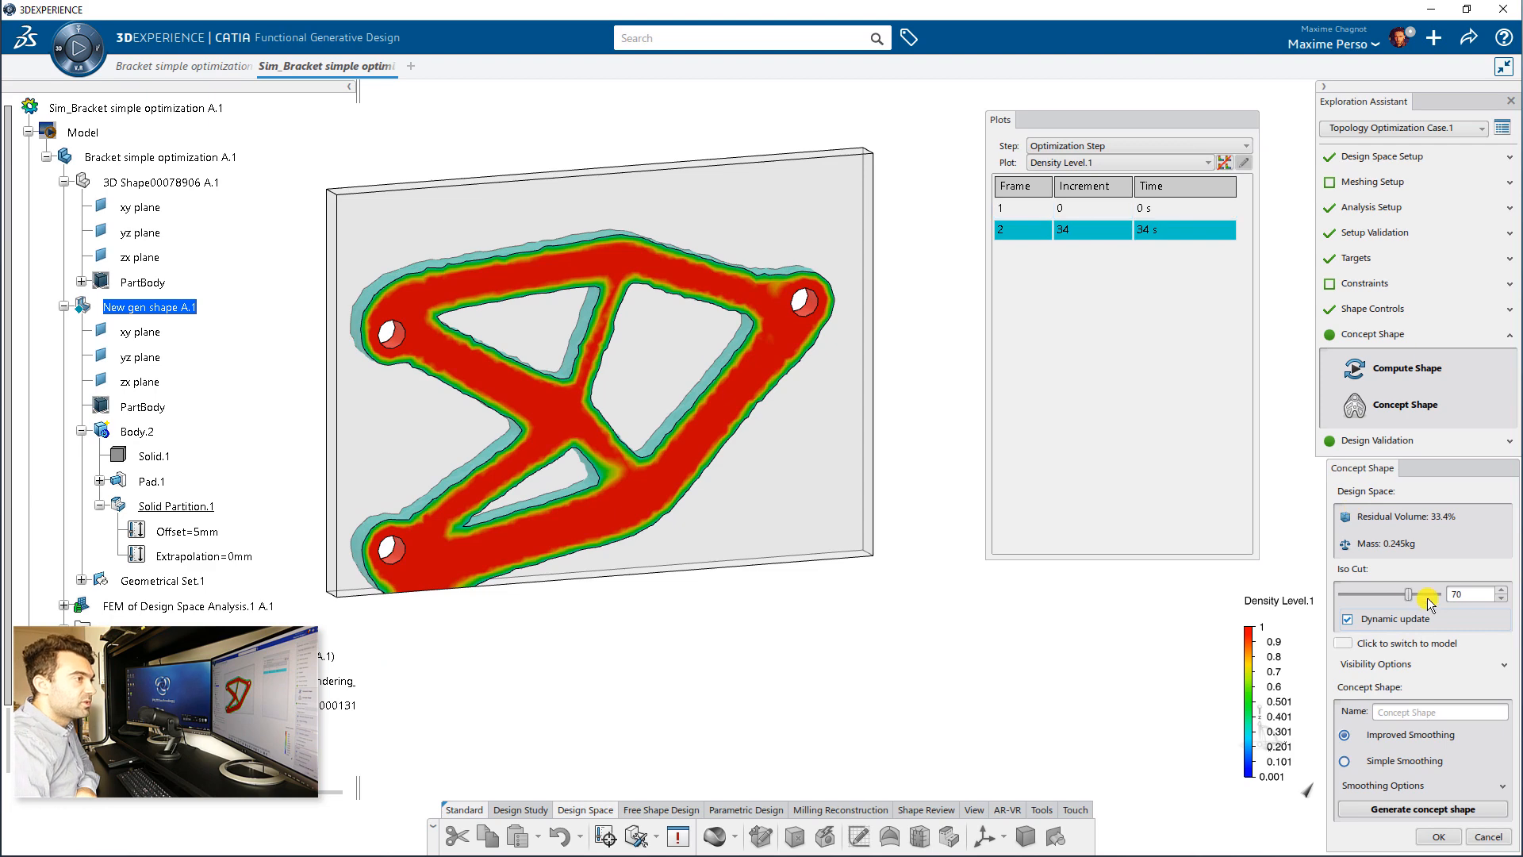
Step: Try several iso cut levels on the density result and set the concept shape's iso cut to 50
mouse_move(1386, 599)
left_mouse_down()
mouse_move(1352, 600)
mouse_move(1438, 596)
mouse_move(1397, 597)
left_mouse_up()
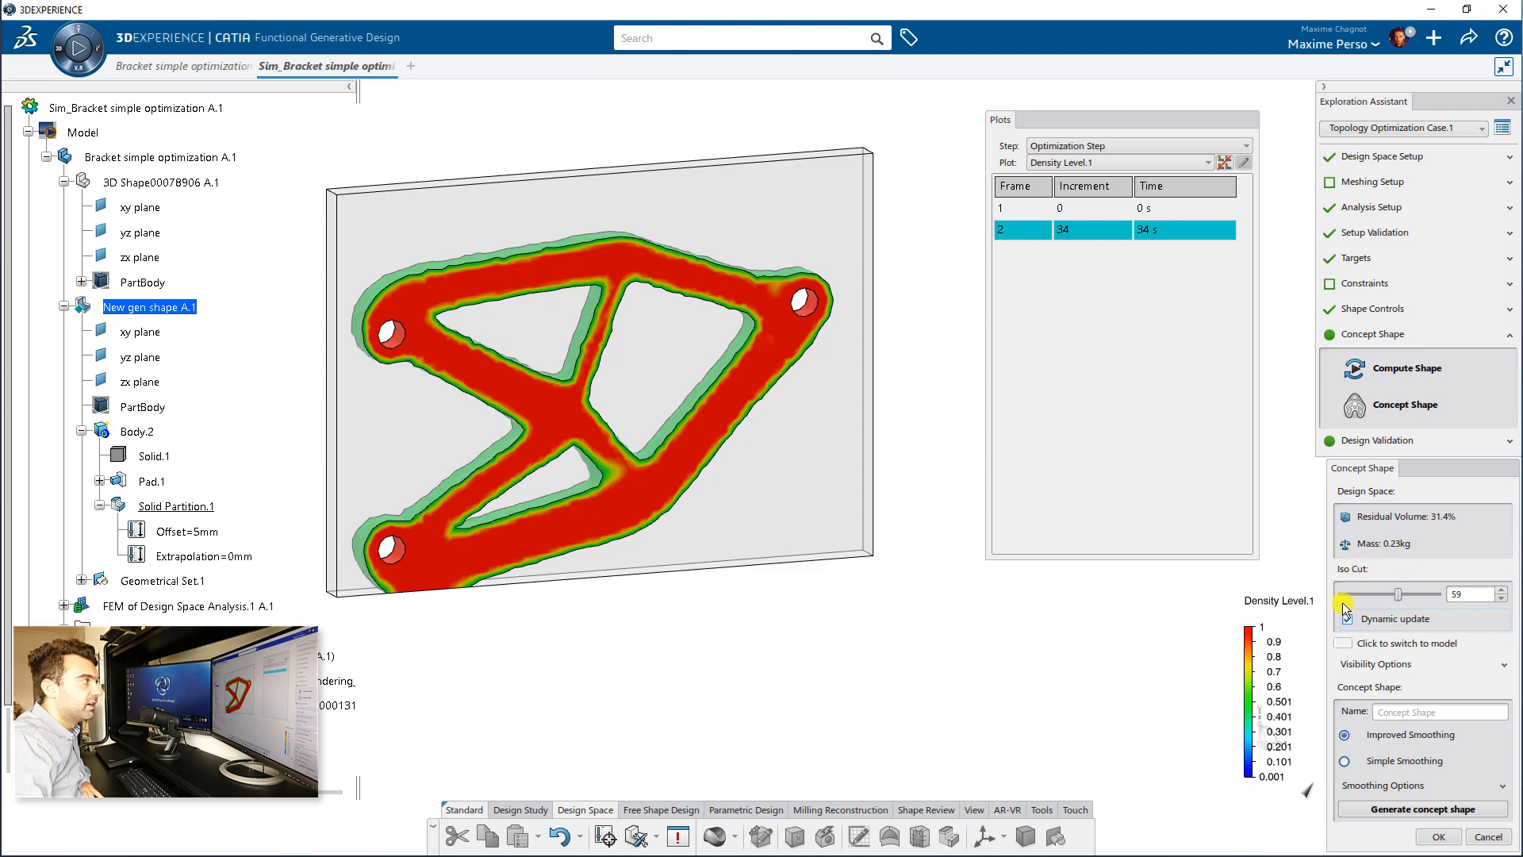
middle_click_drag(572, 431, 584, 257)
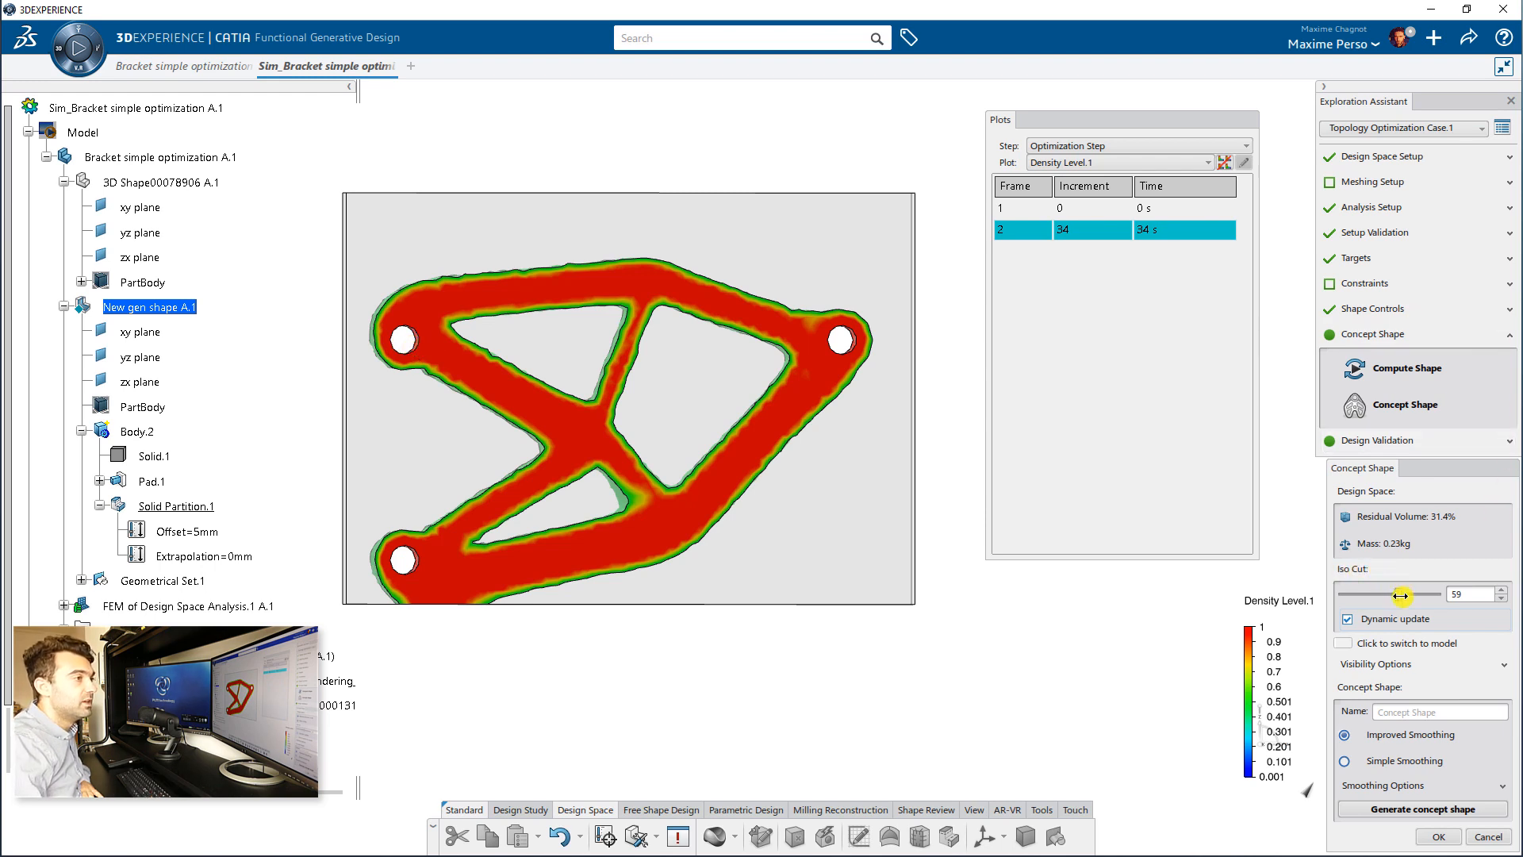
left_click_drag(1390, 595, 1373, 595)
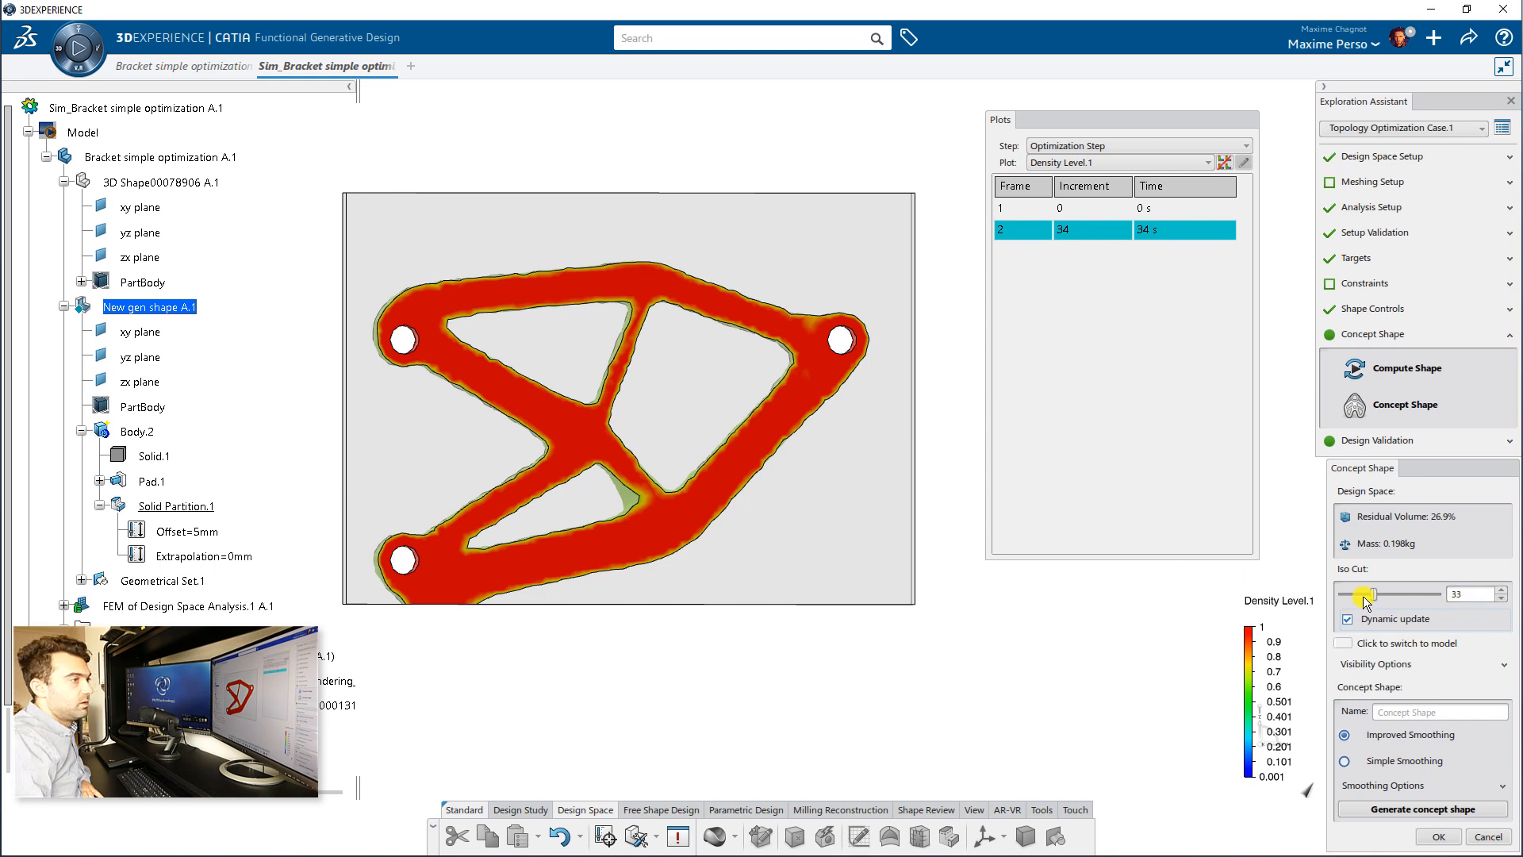
left_click_drag(1373, 594, 1387, 595)
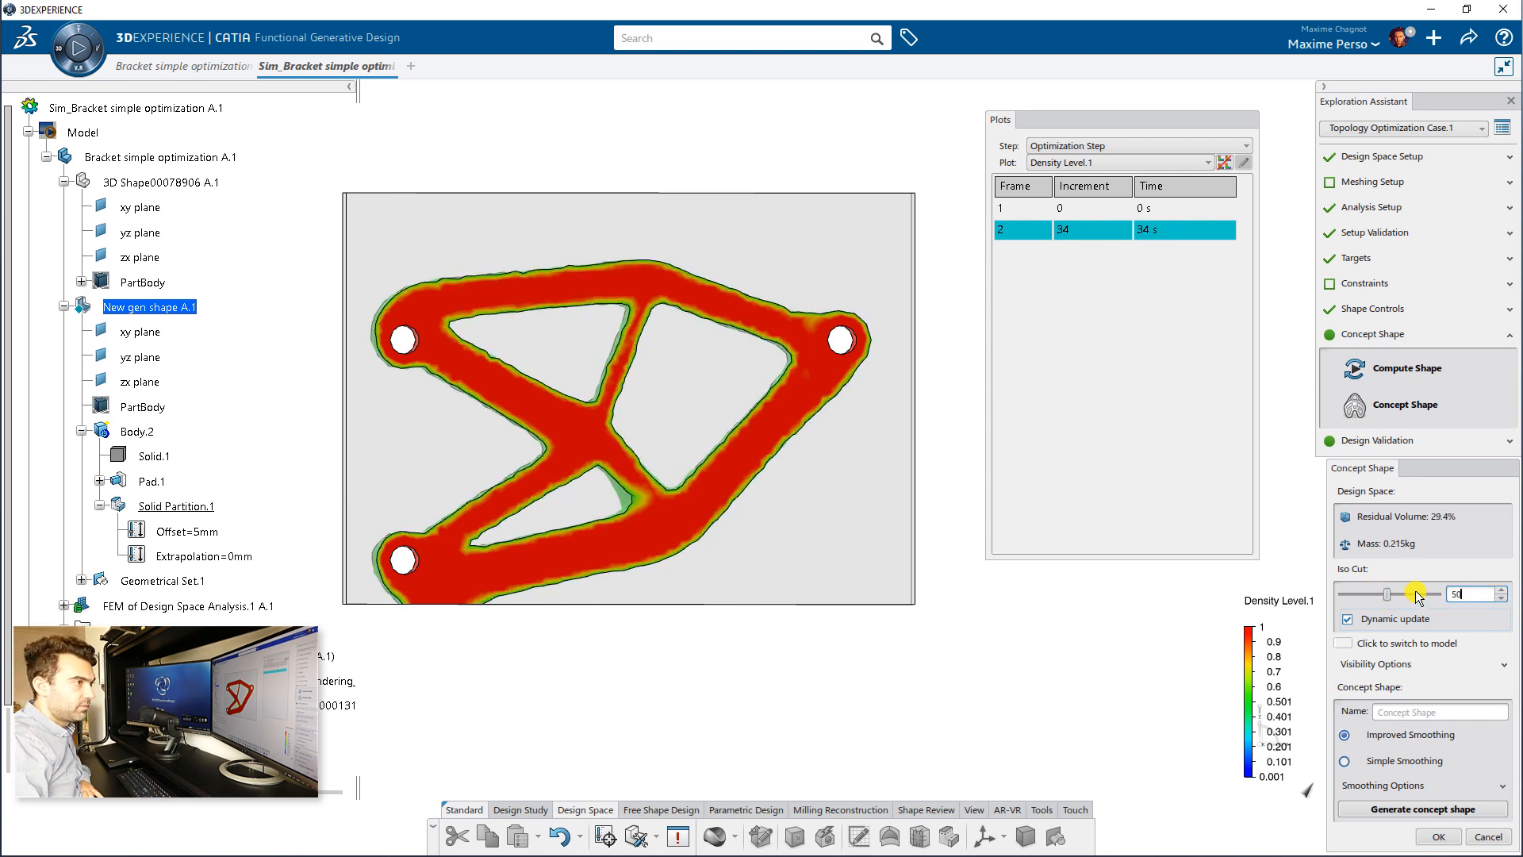
type("50")
key("Return")
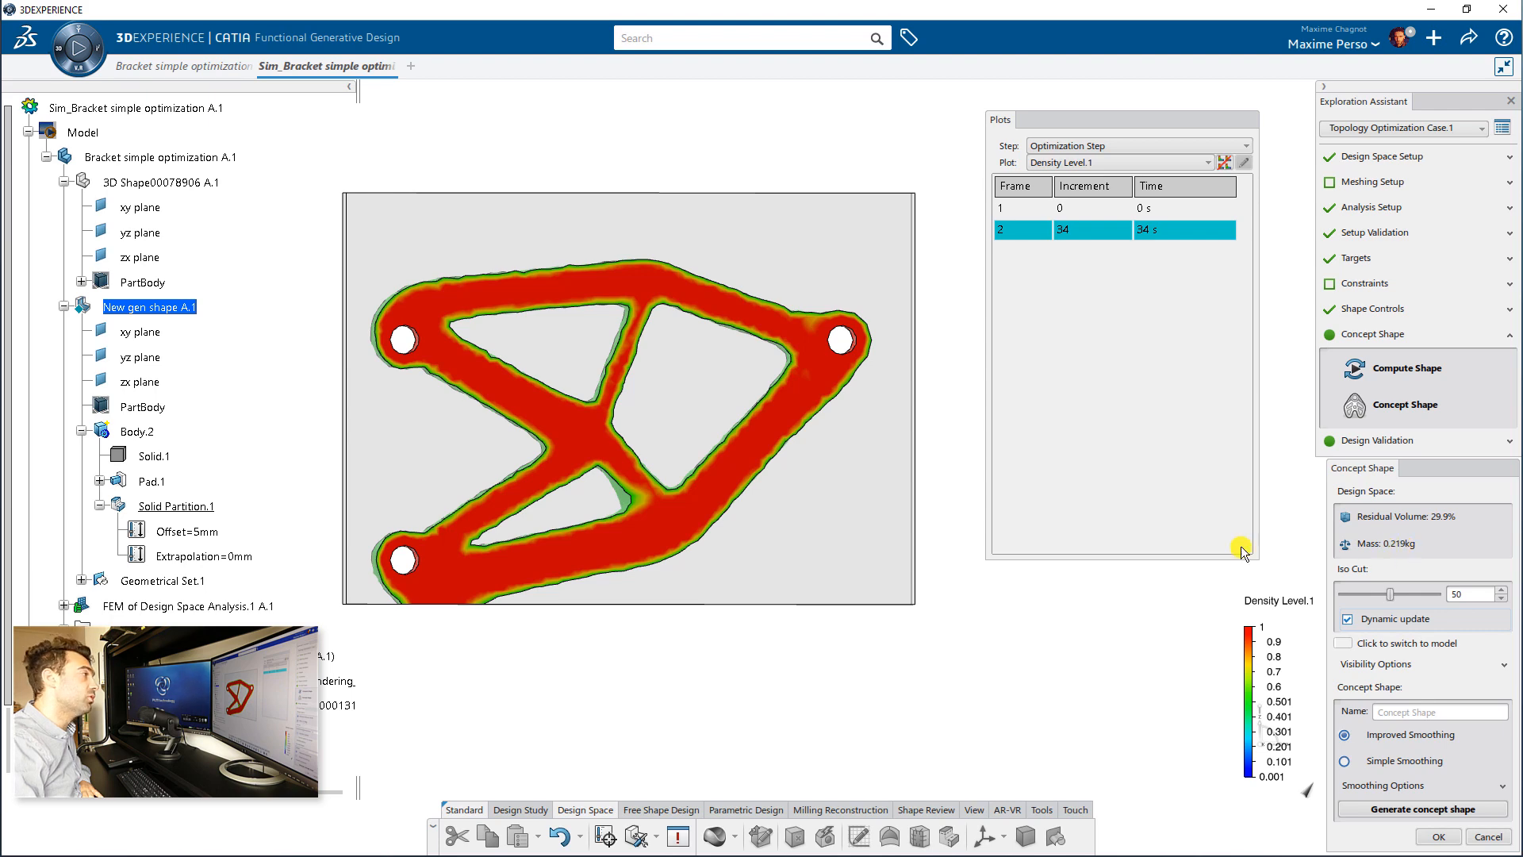
Step: Generate the concept shape from the optimization result with improved smoothing
middle_click_drag(421, 608, 819, 595)
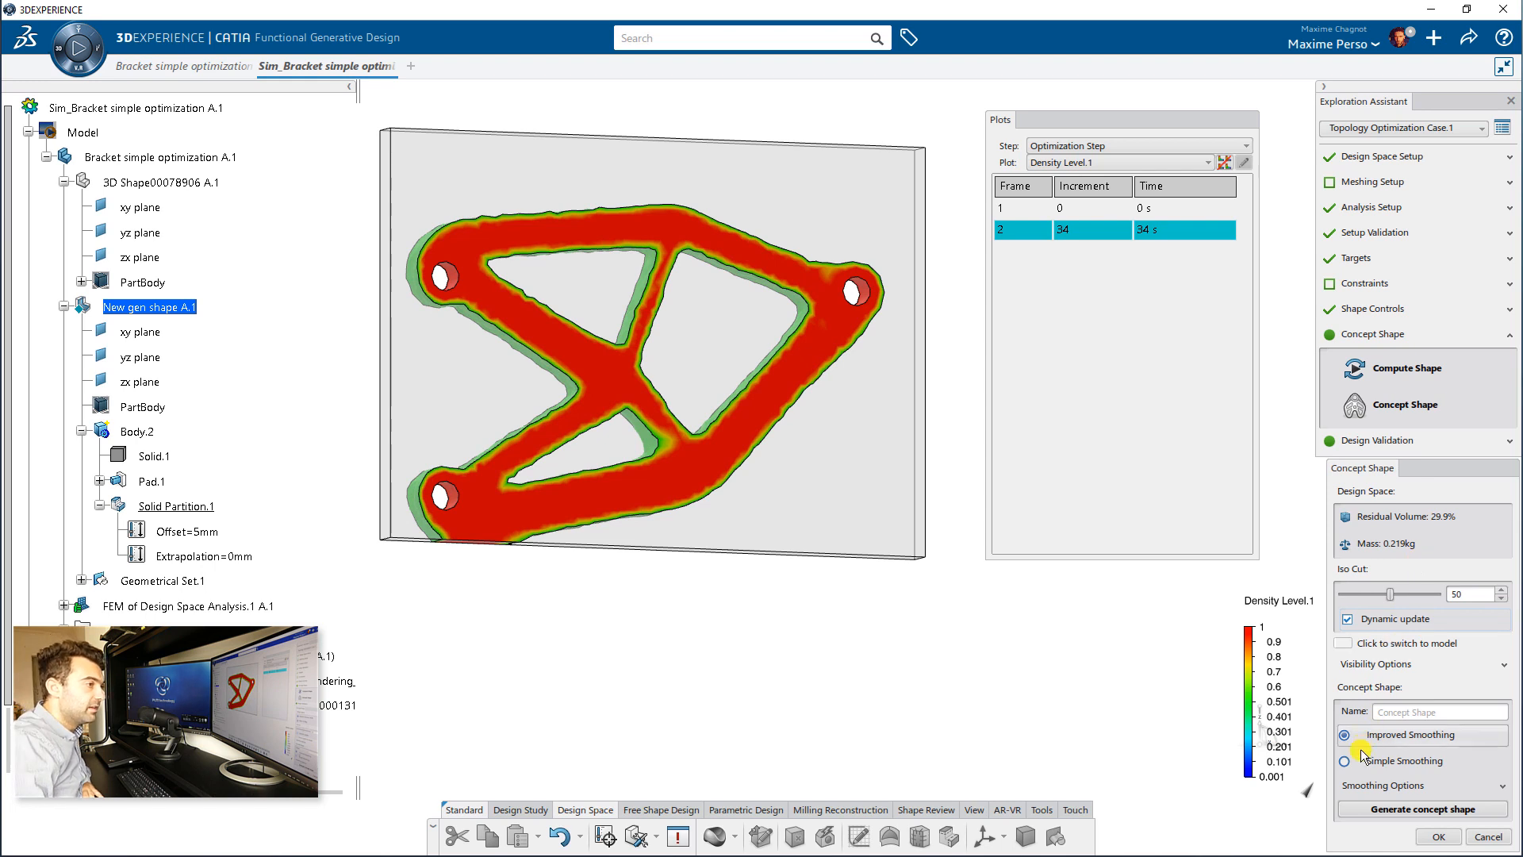
left_click(1403, 761)
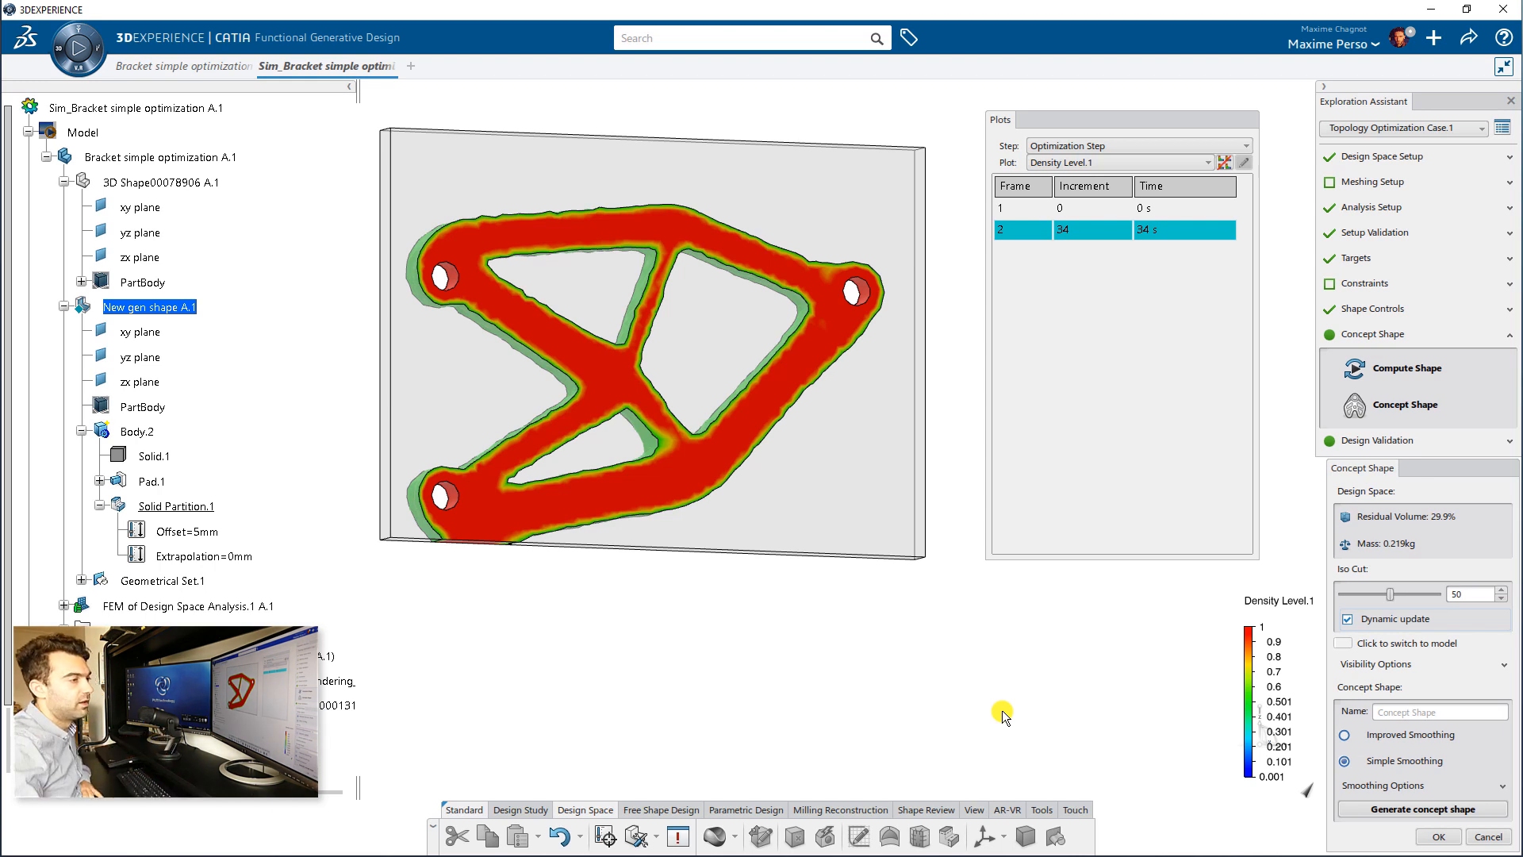
left_click(1391, 742)
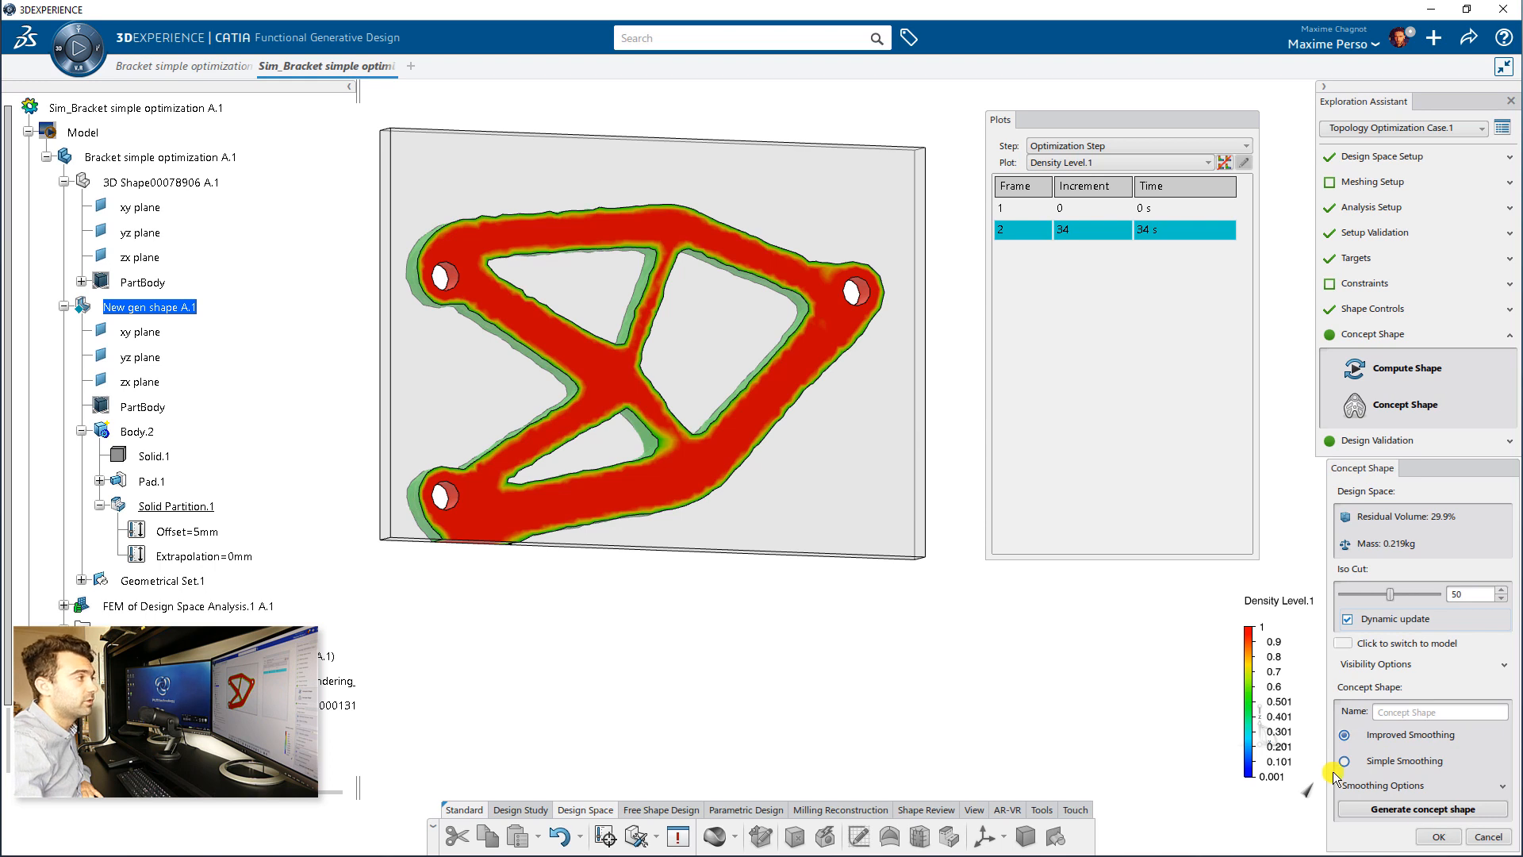
left_click(1423, 809)
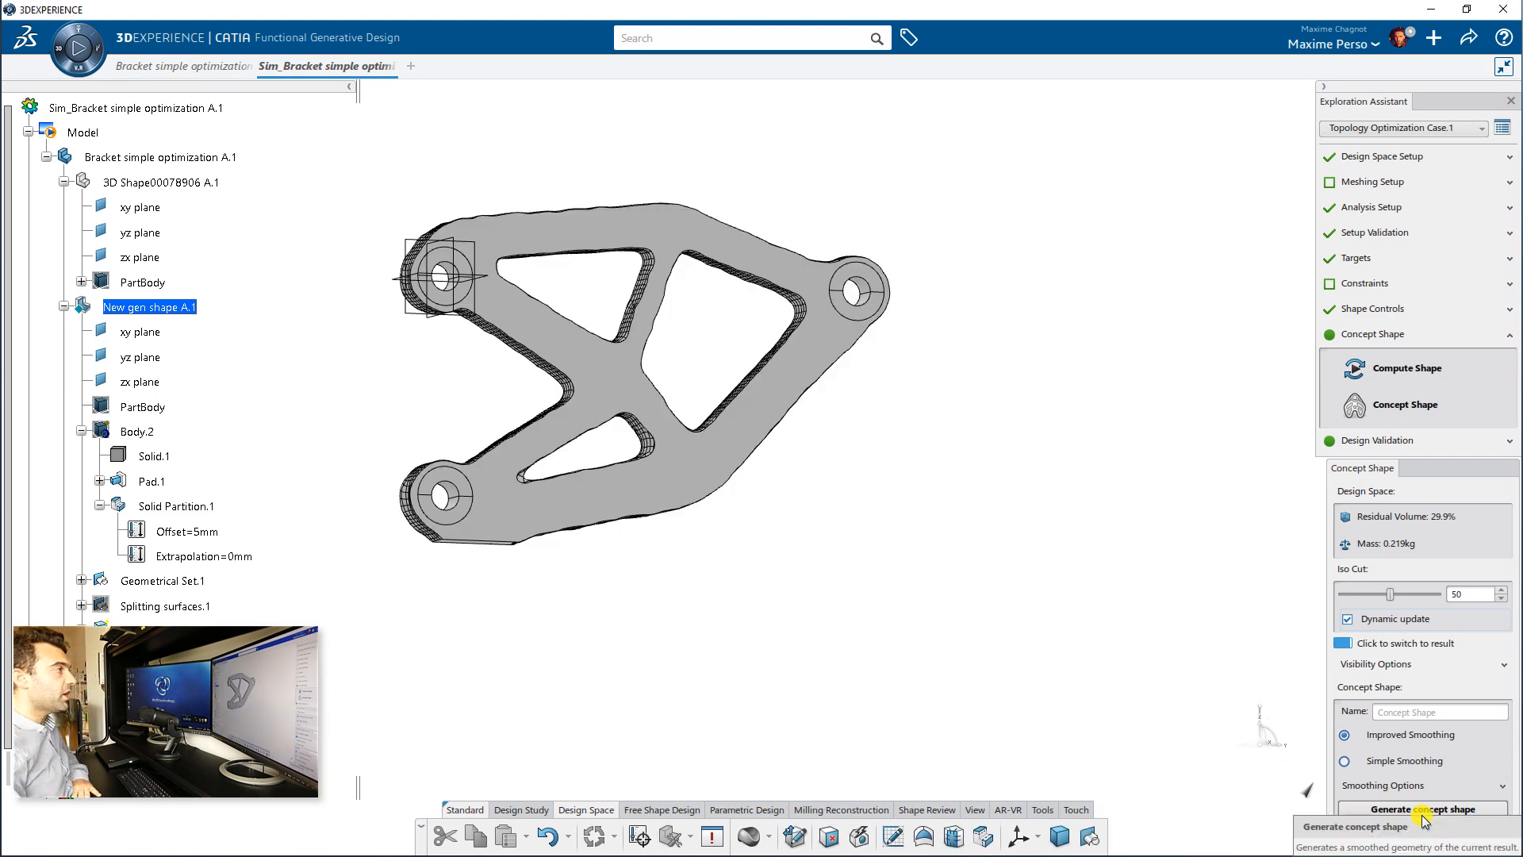
Step: Examine the generated concept shape's side faces and the areas around its holes from several angles
middle_click_drag(461, 470, 786, 407)
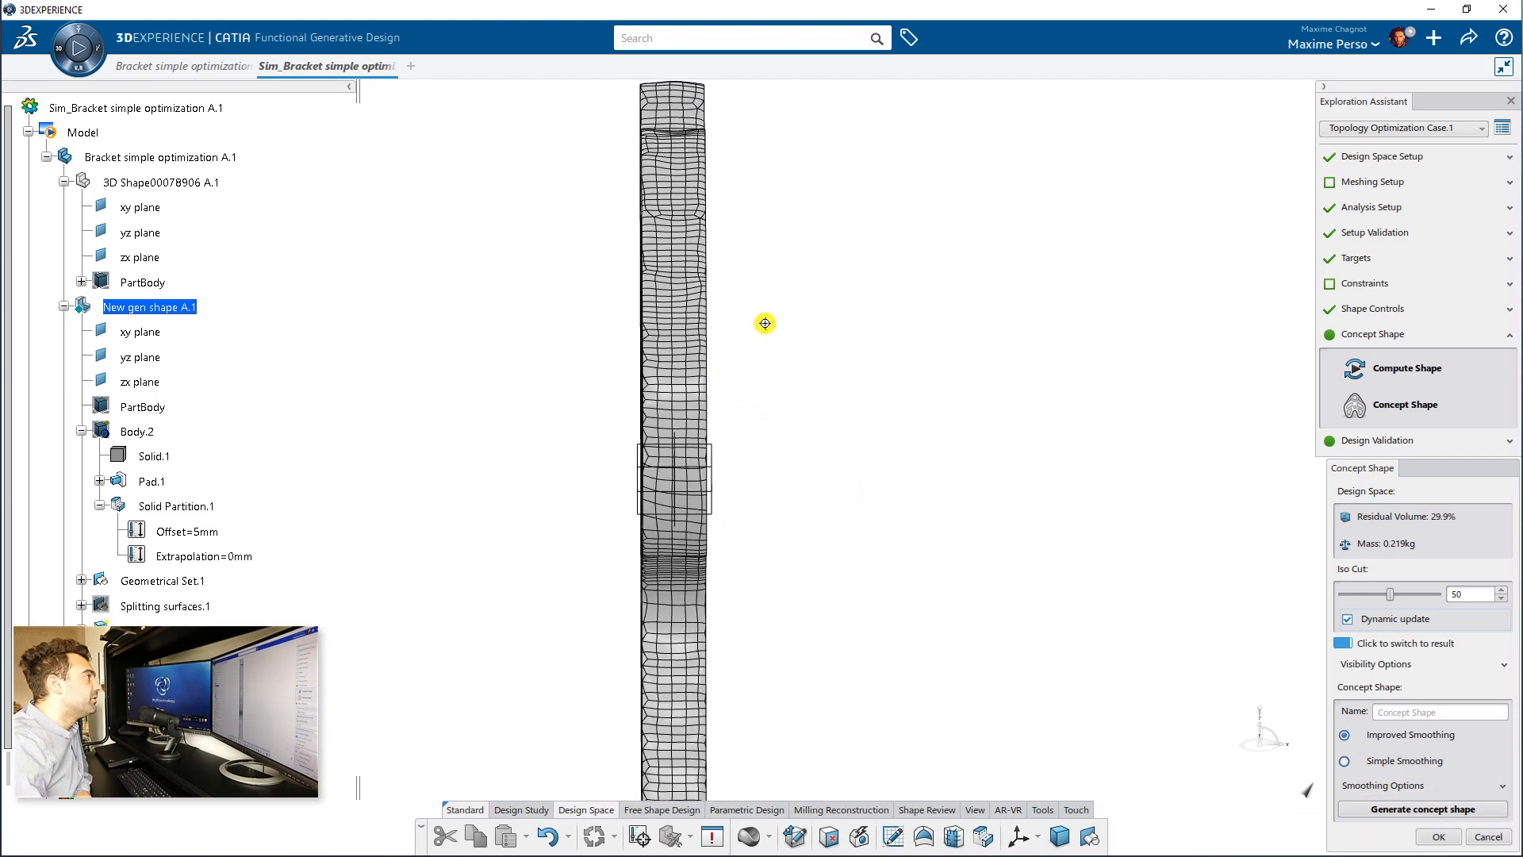
middle_click_drag(764, 323, 682, 408)
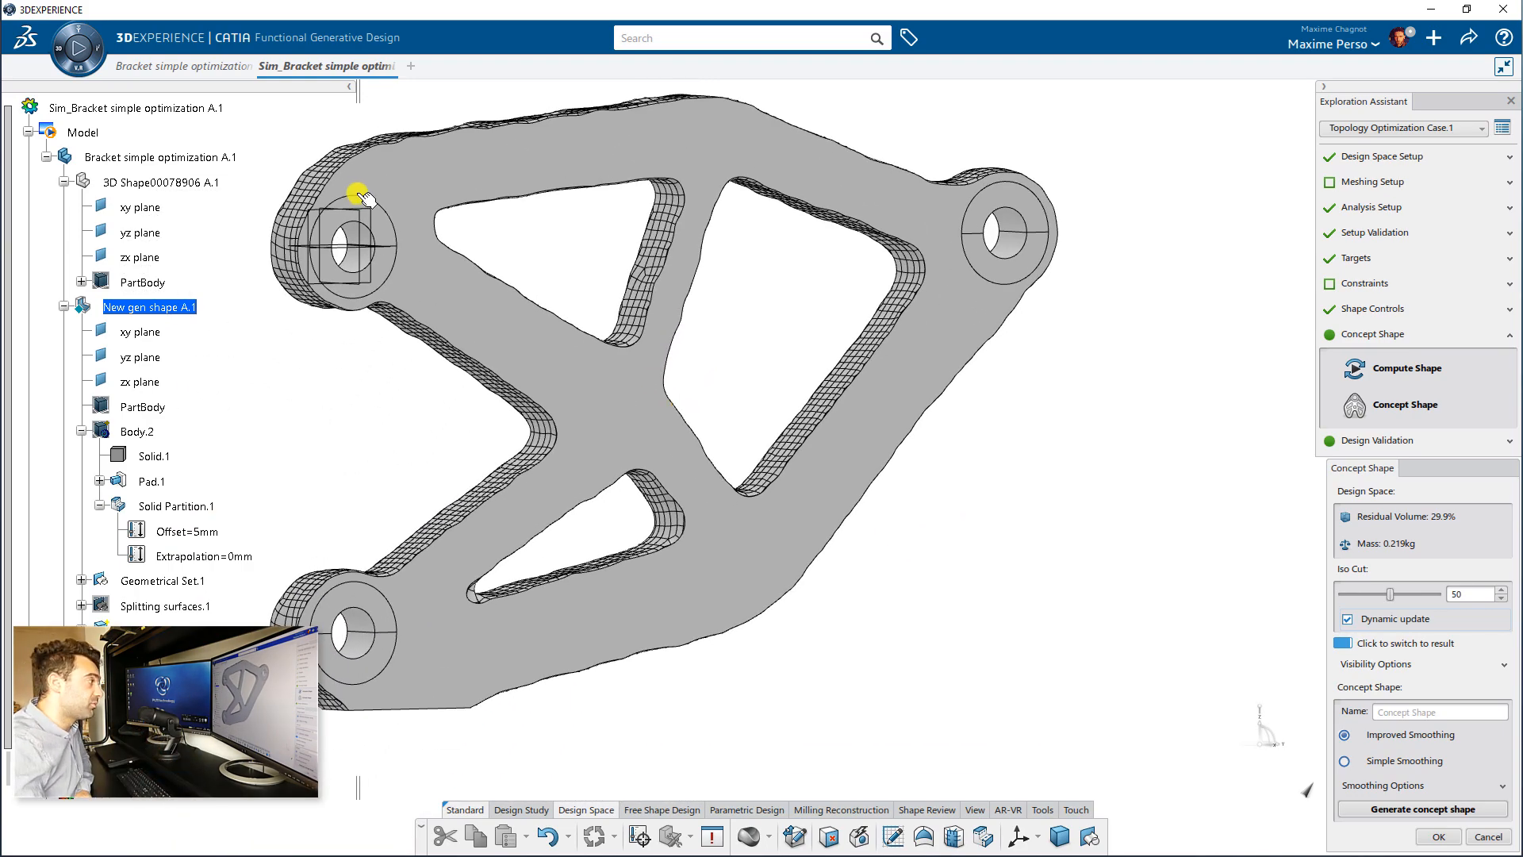
middle_click_drag(330, 597, 475, 543)
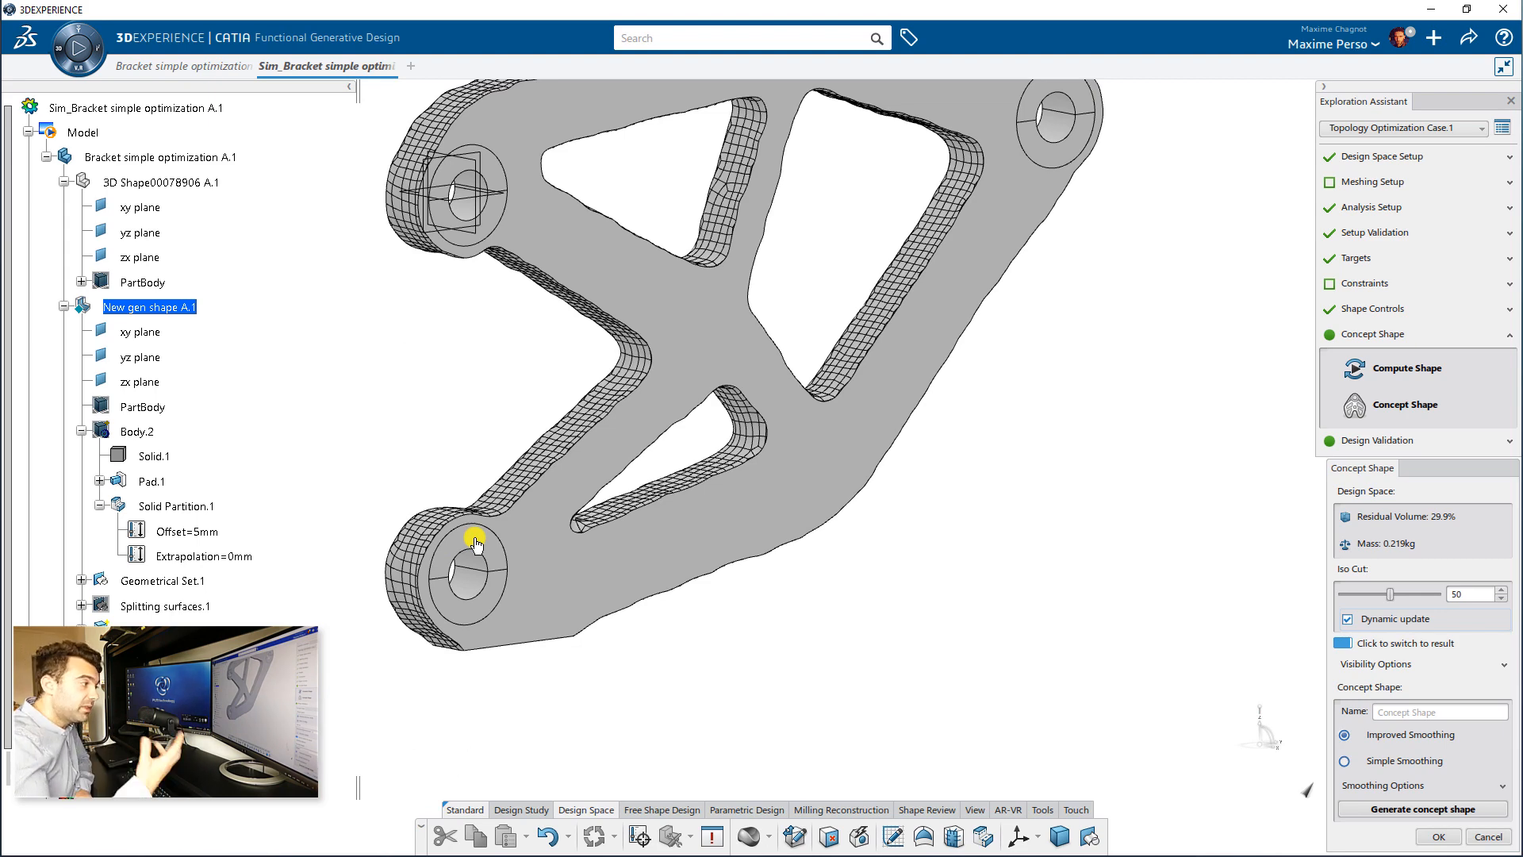
middle_click_drag(972, 723, 795, 724)
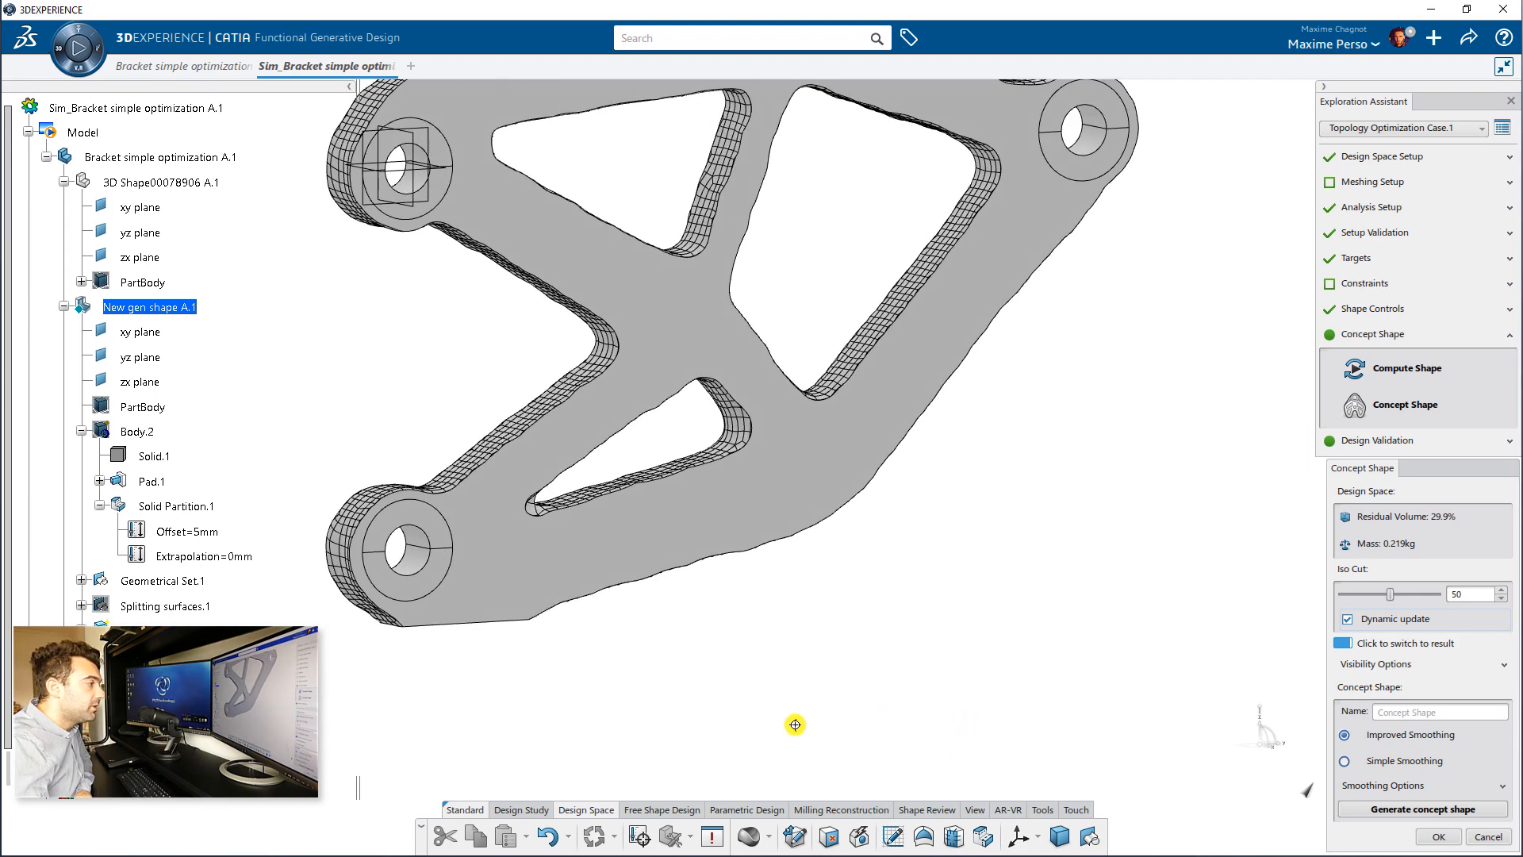
Step: Create a strip surface with Strip Drawing from a series of cross sections sketched along the outer side face of the bracket's upper arm
left_click(657, 812)
middle_click_drag(755, 774, 718, 659)
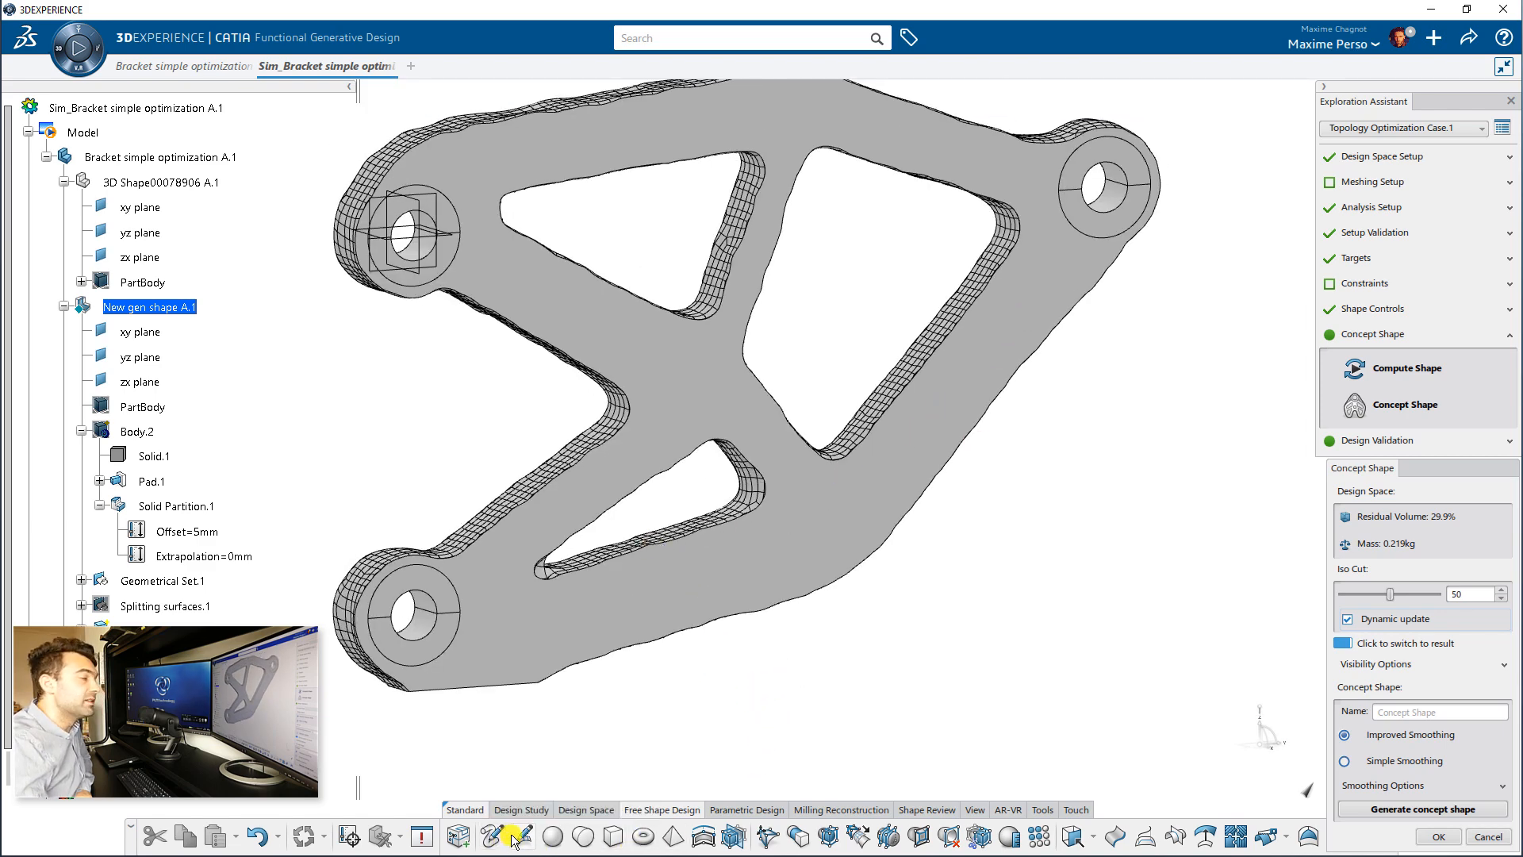
middle_click_drag(503, 721, 605, 350)
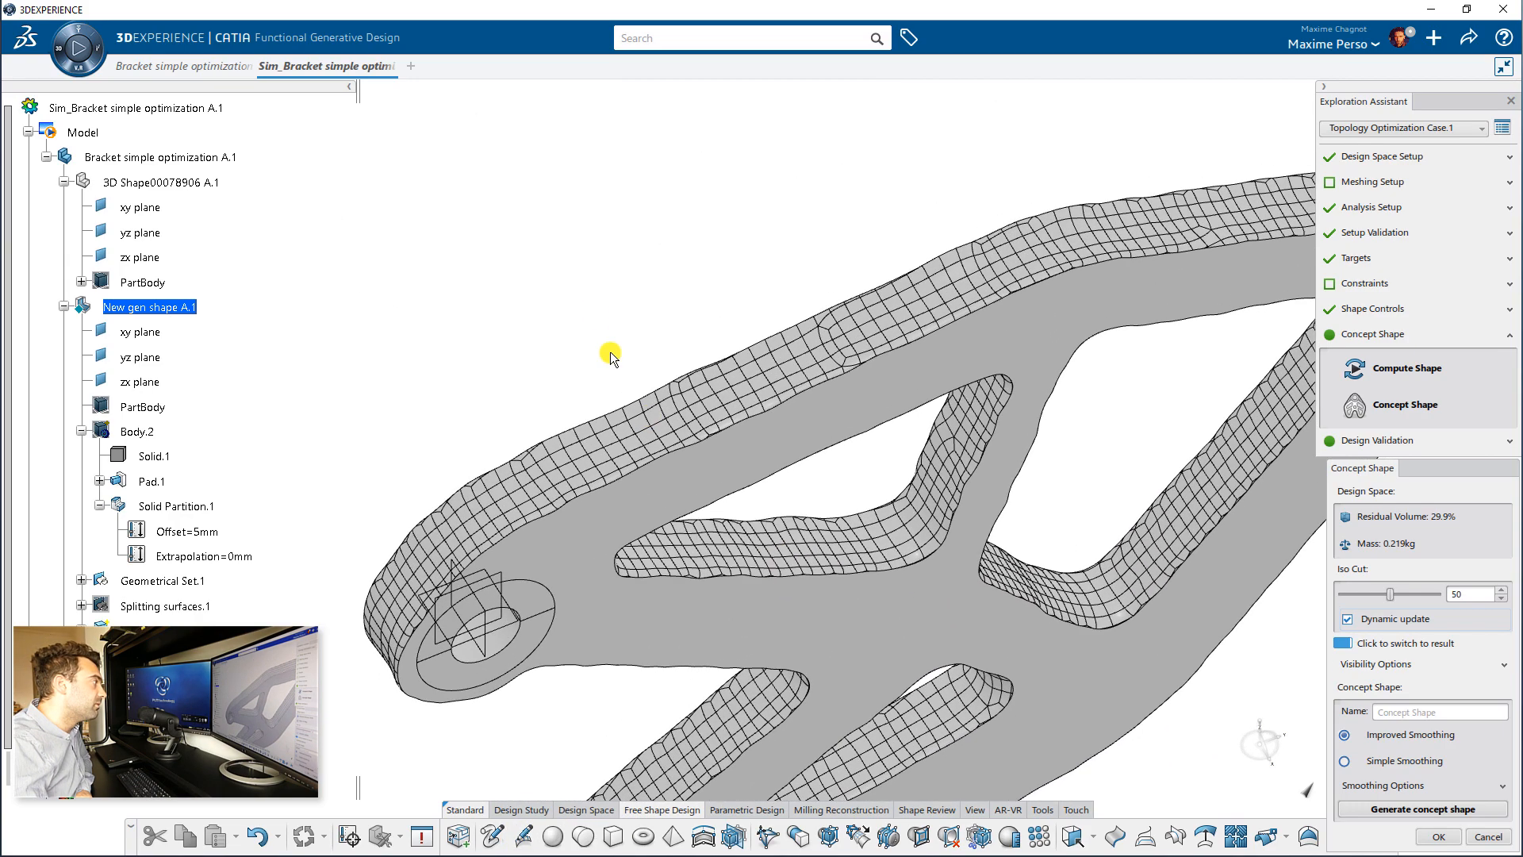
left_click(524, 838)
middle_click_drag(638, 419, 559, 516)
left_click_drag(548, 488, 570, 541)
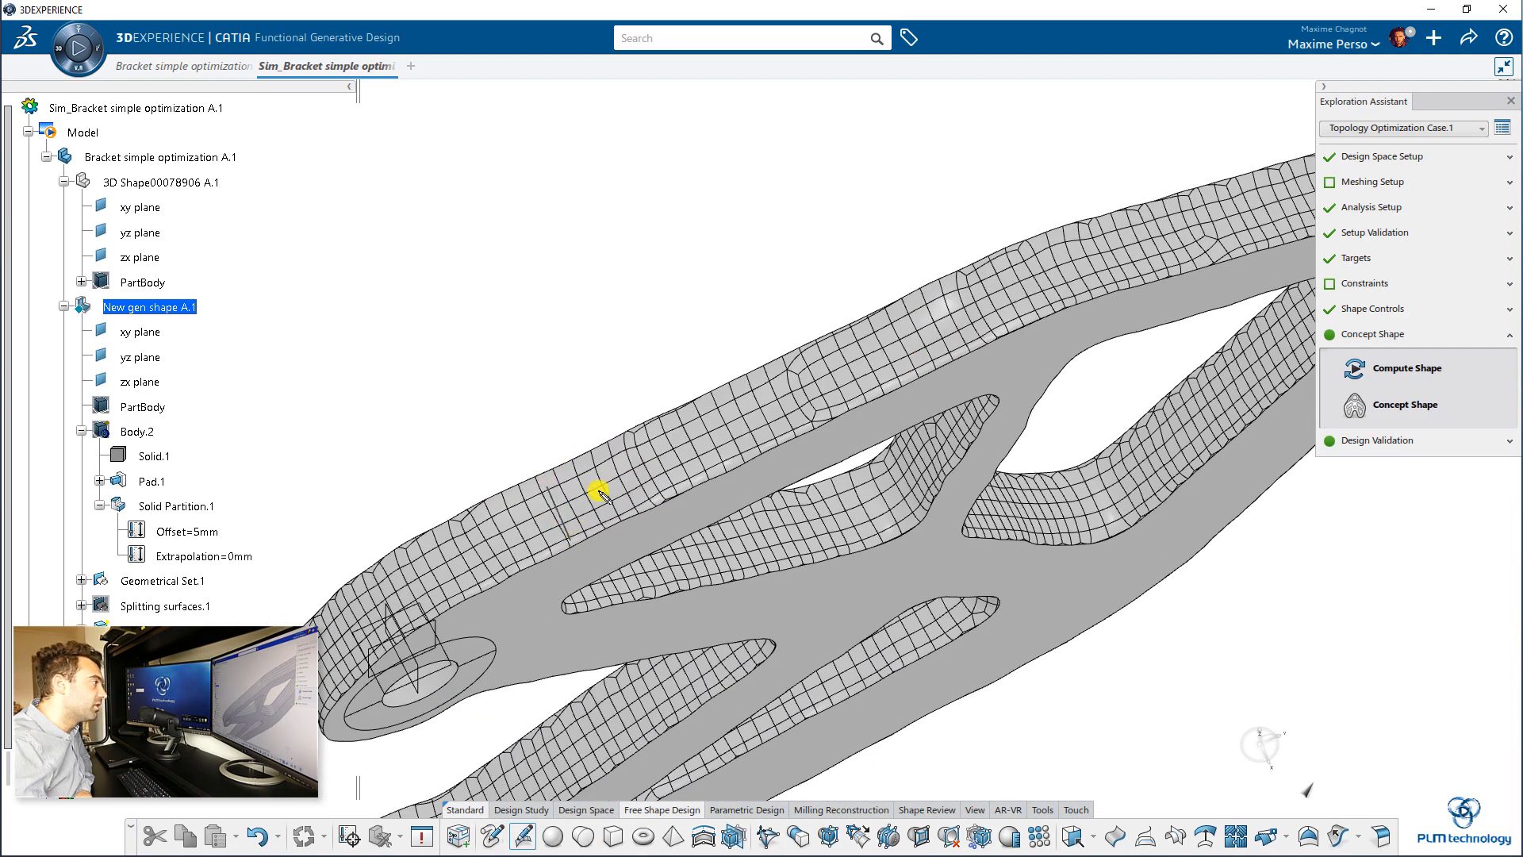
left_click_drag(610, 459, 637, 513)
left_click_drag(687, 432, 710, 480)
left_click_drag(752, 386, 772, 437)
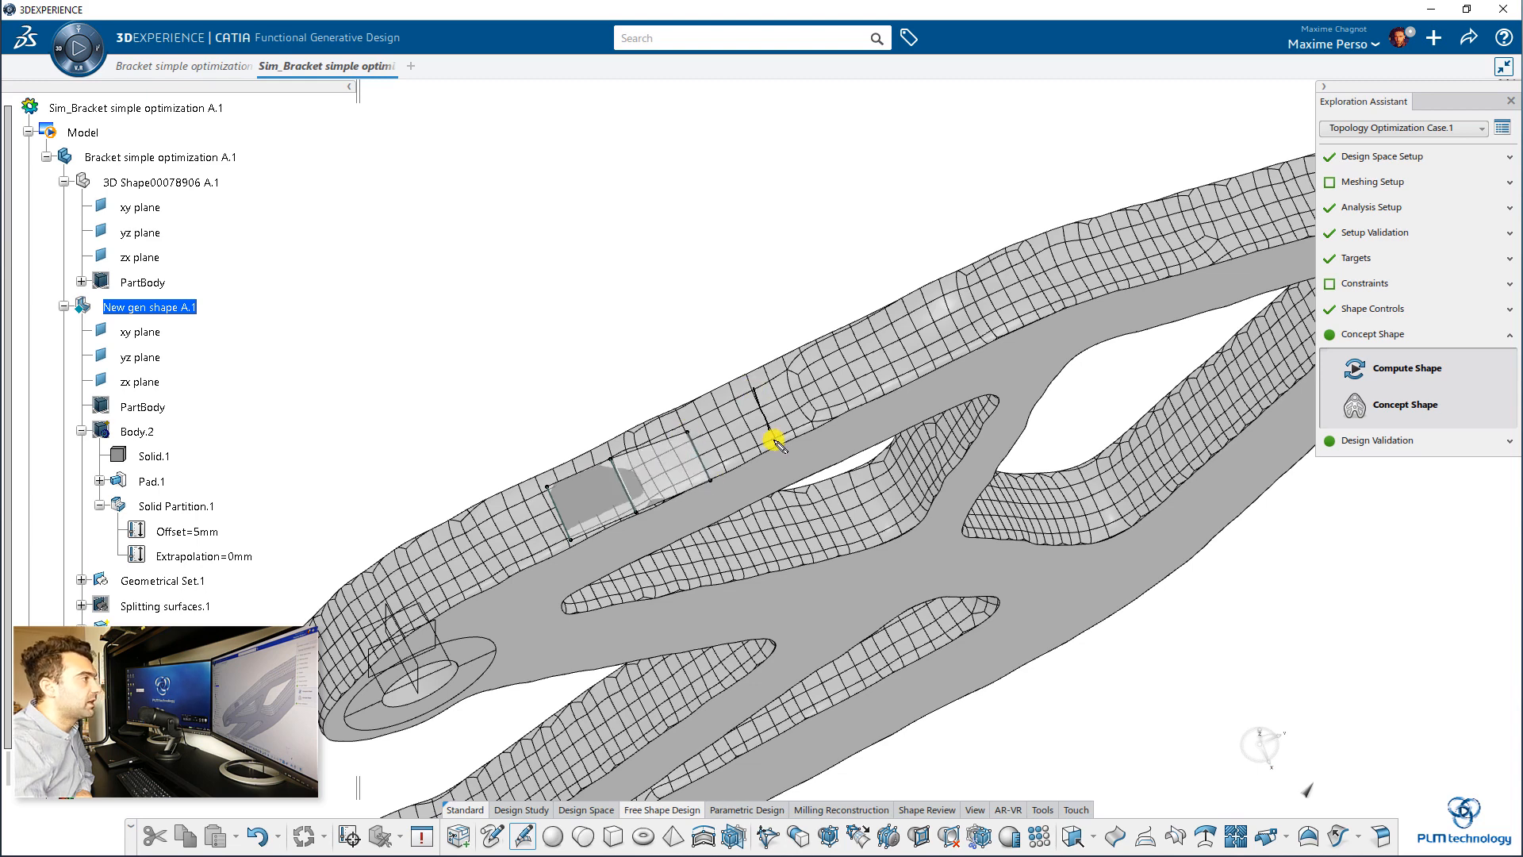
left_click_drag(822, 359, 873, 415)
left_click_drag(916, 304, 944, 353)
left_click_drag(990, 271, 1033, 324)
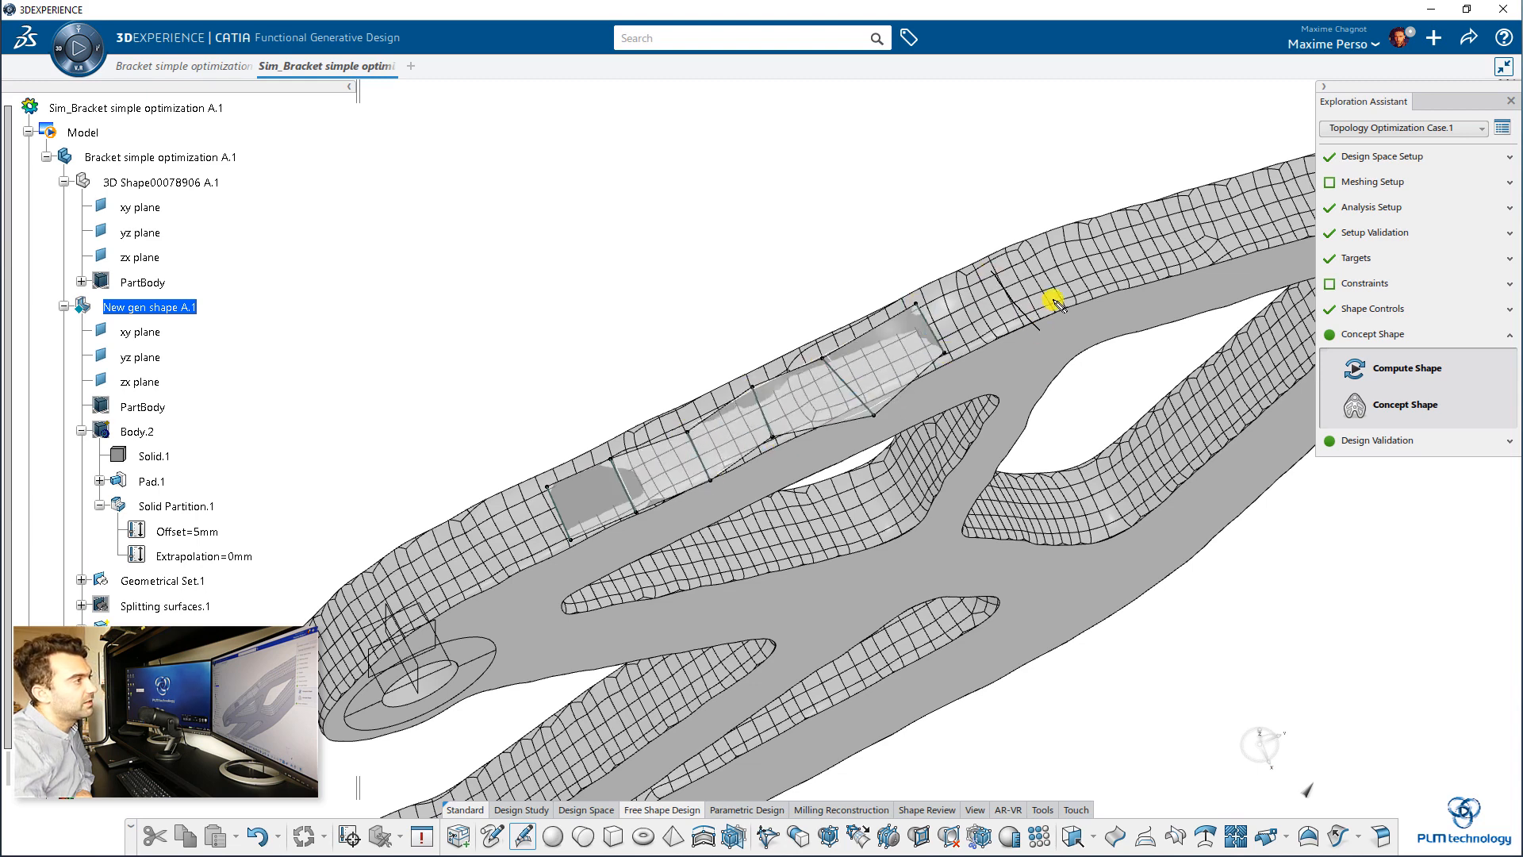
left_click_drag(1064, 251, 1105, 299)
middle_click_drag(1101, 295, 1030, 371)
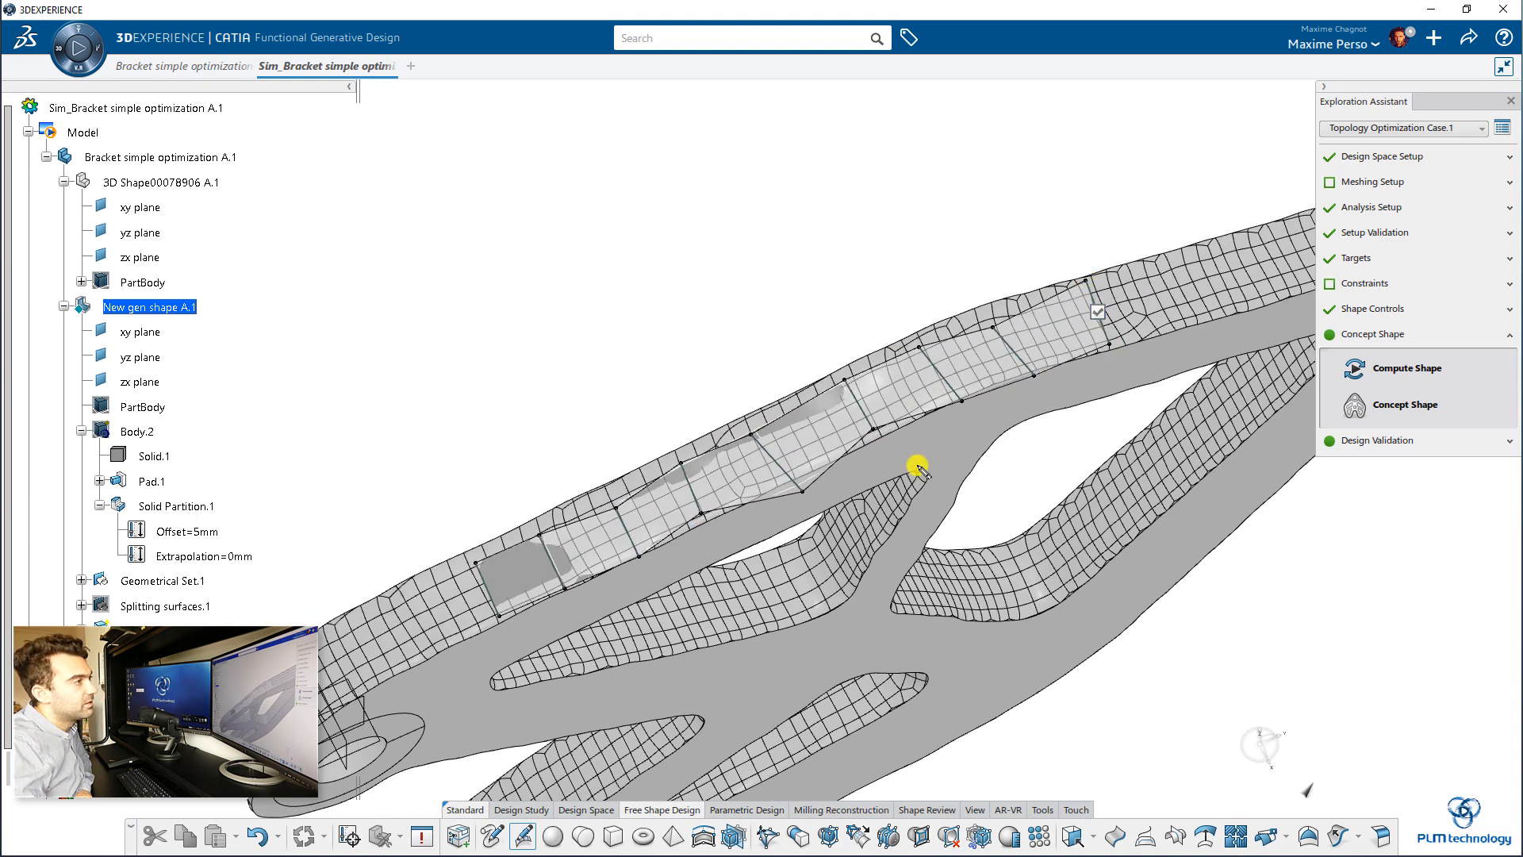
middle_click_drag(918, 453, 796, 568)
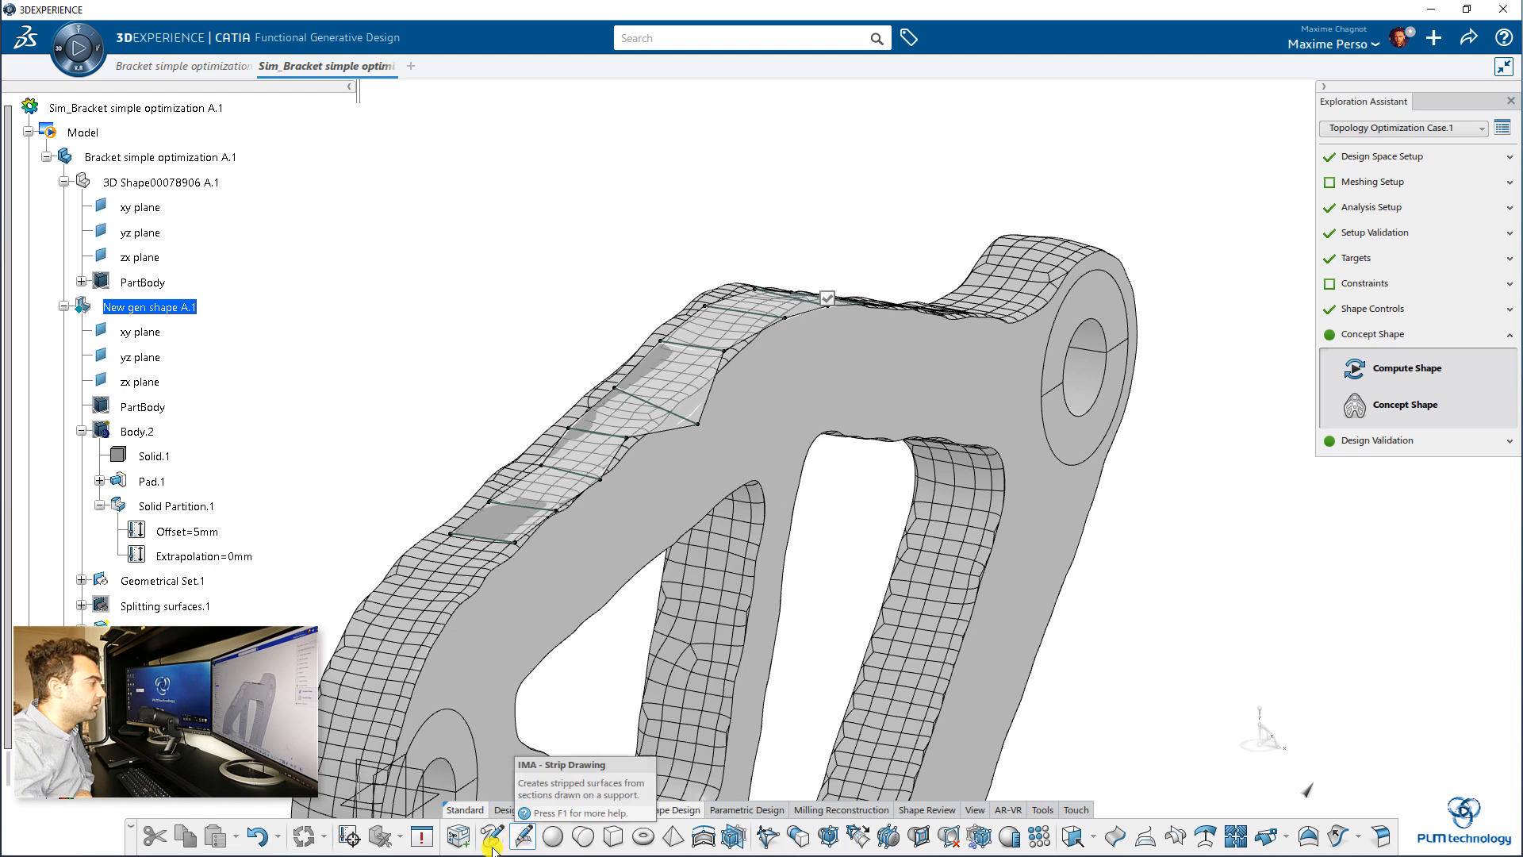
left_click(521, 838)
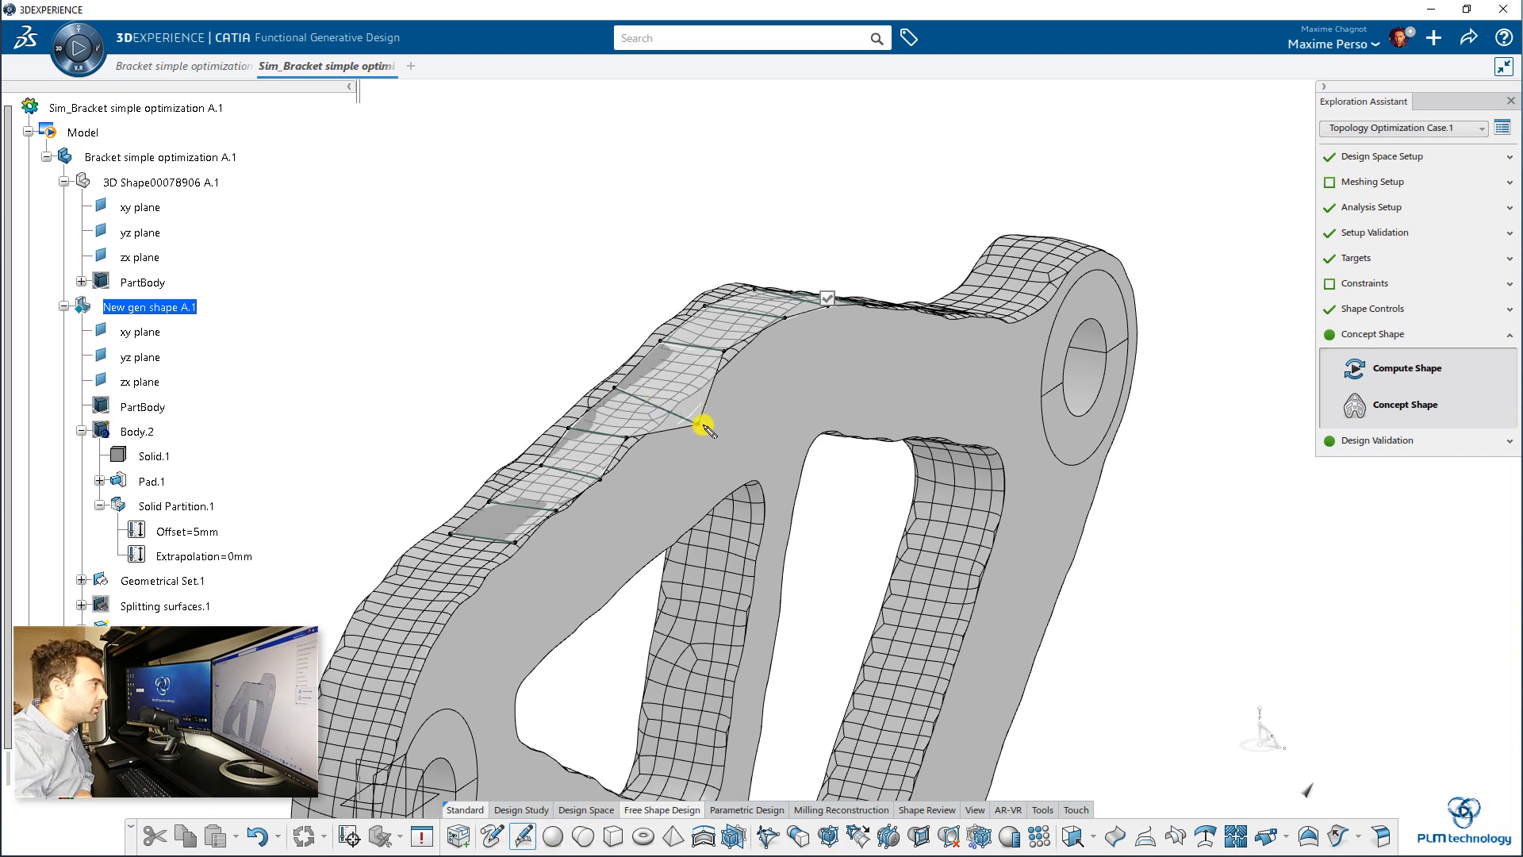
left_click(832, 299)
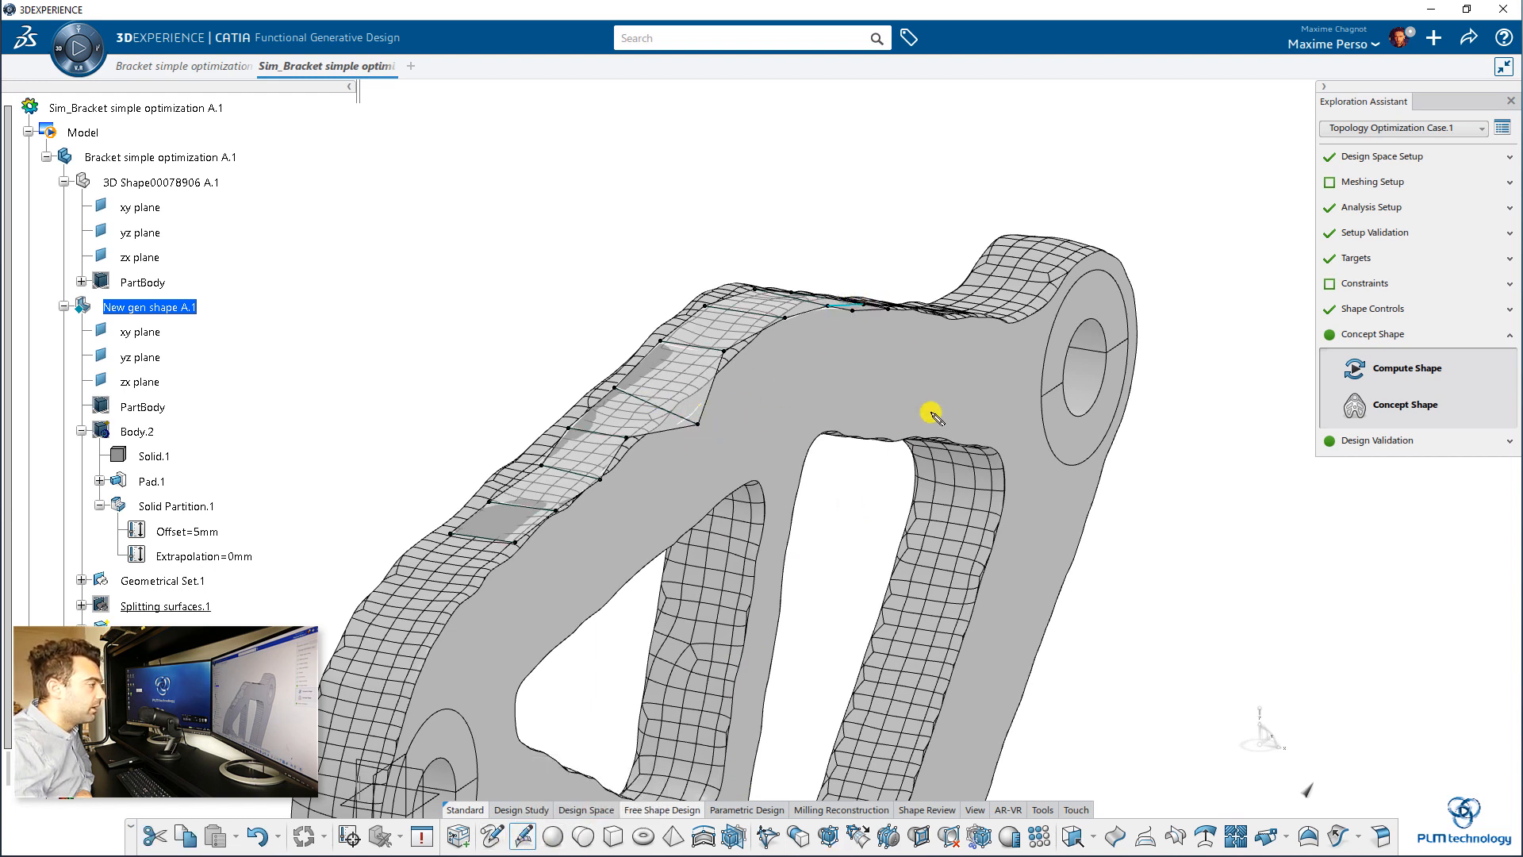
Step: Modify the strip surface by moving its outlying vertex vertically up onto the edge of the upper arm's side face
left_click(767, 841)
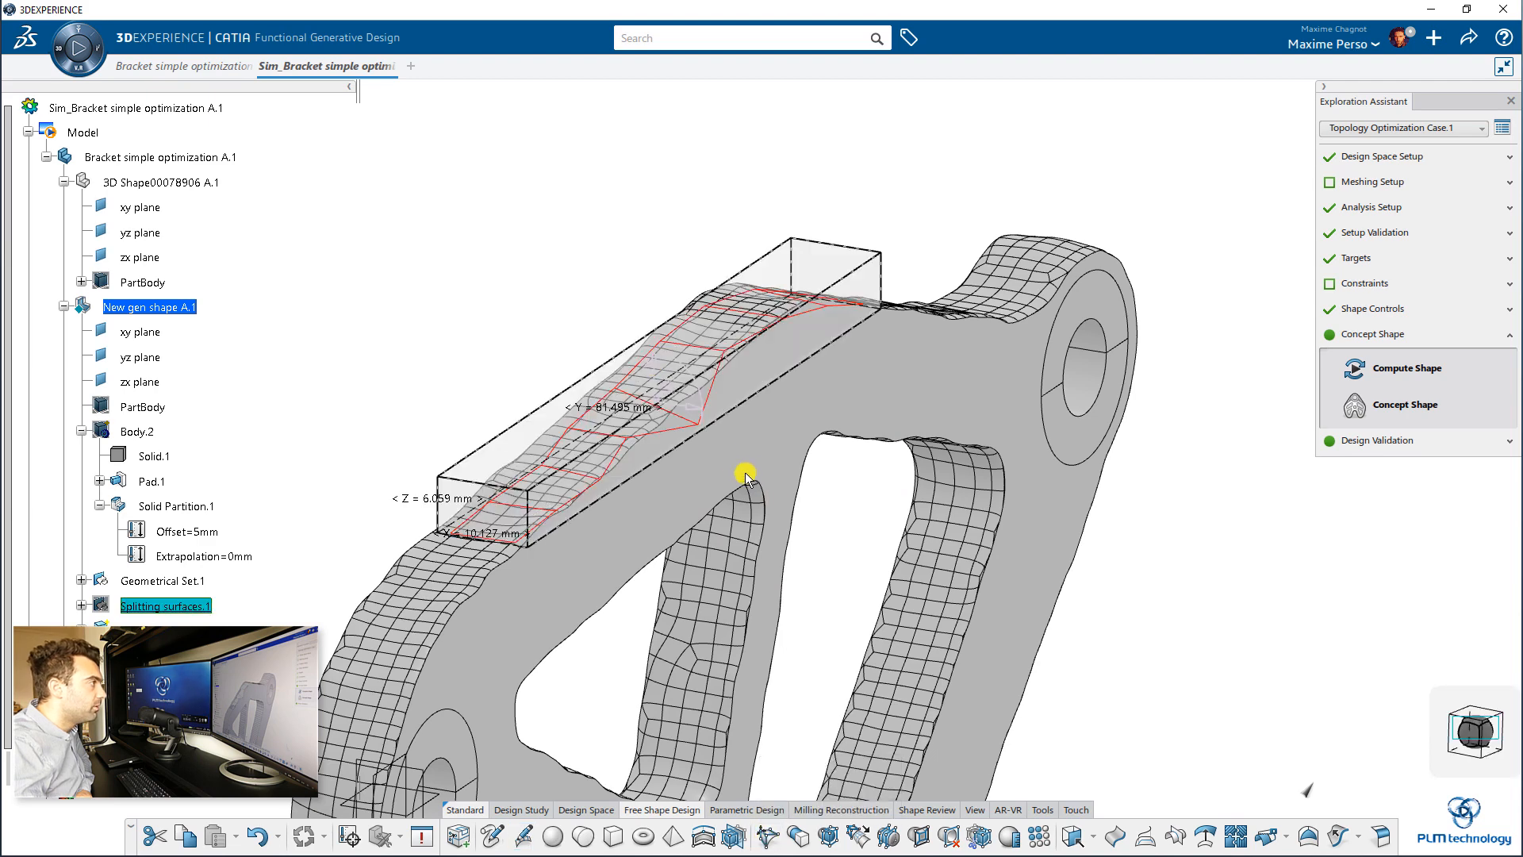
middle_click_drag(707, 416, 711, 521)
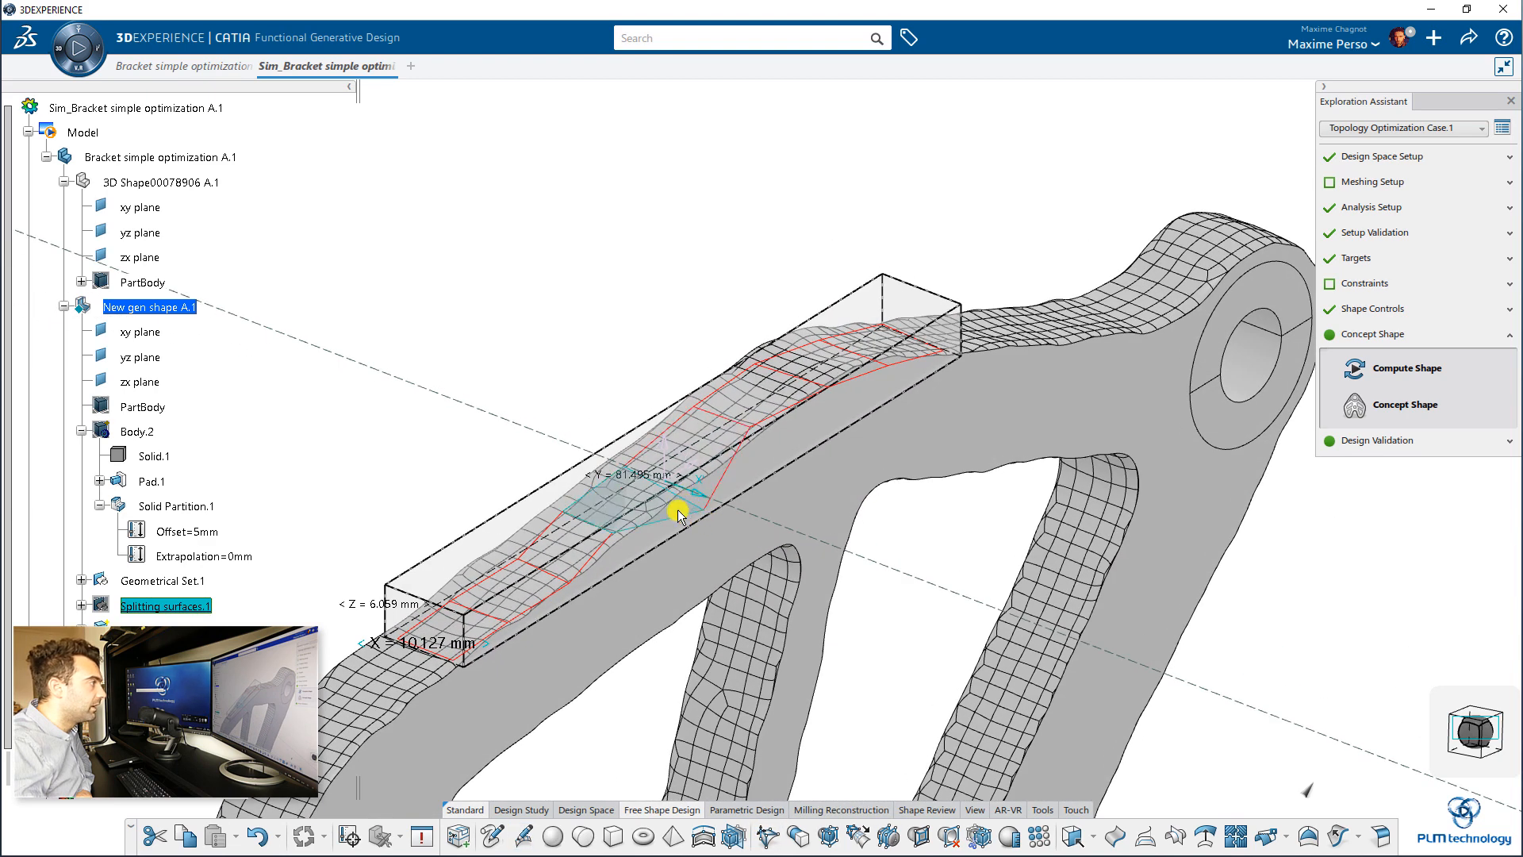
left_click_drag(2, 349, 500, 197)
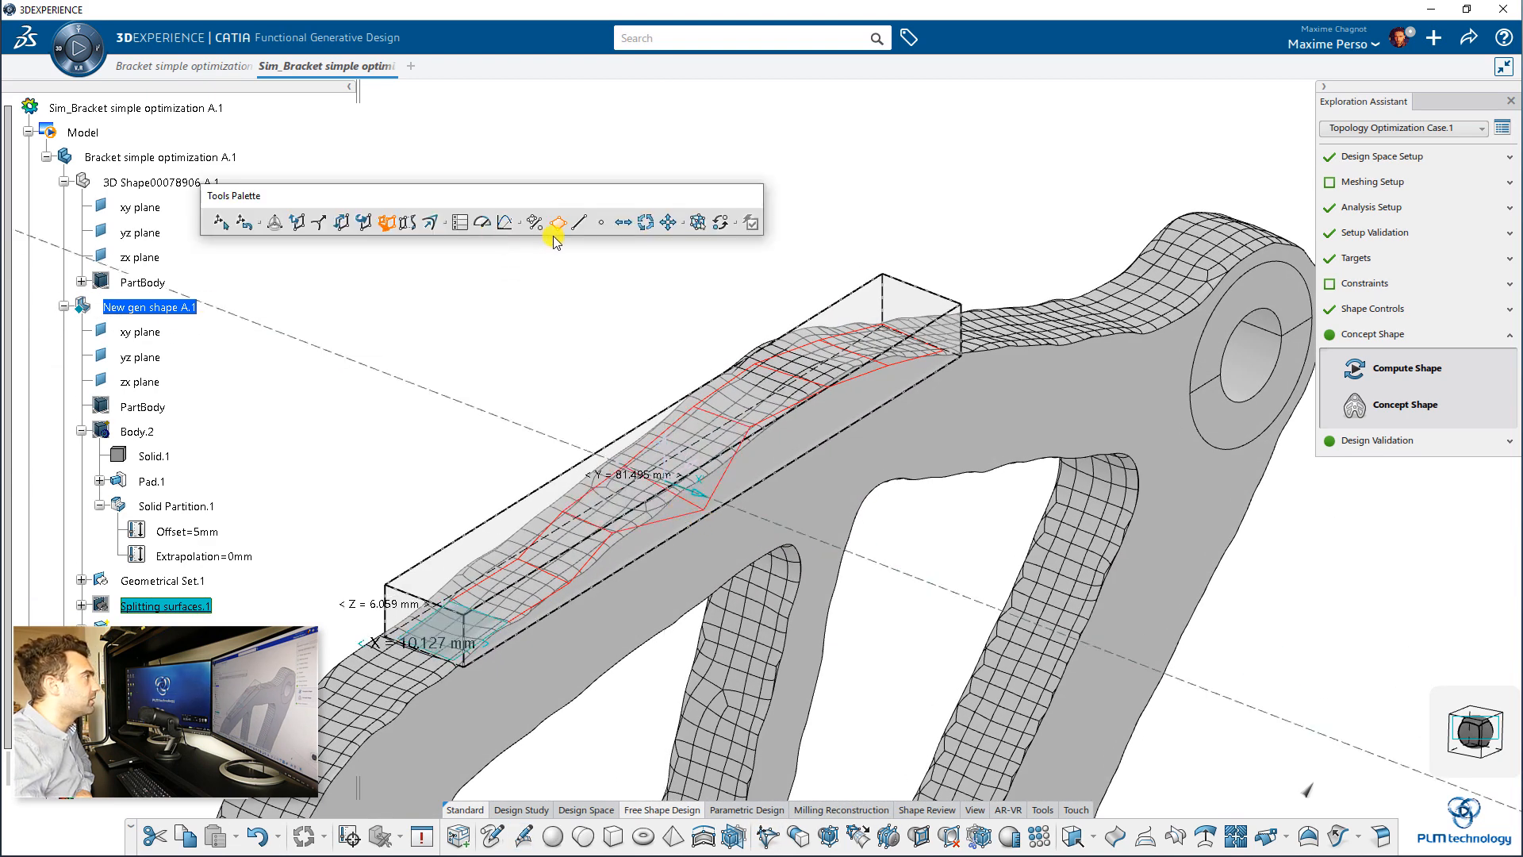
left_click(603, 222)
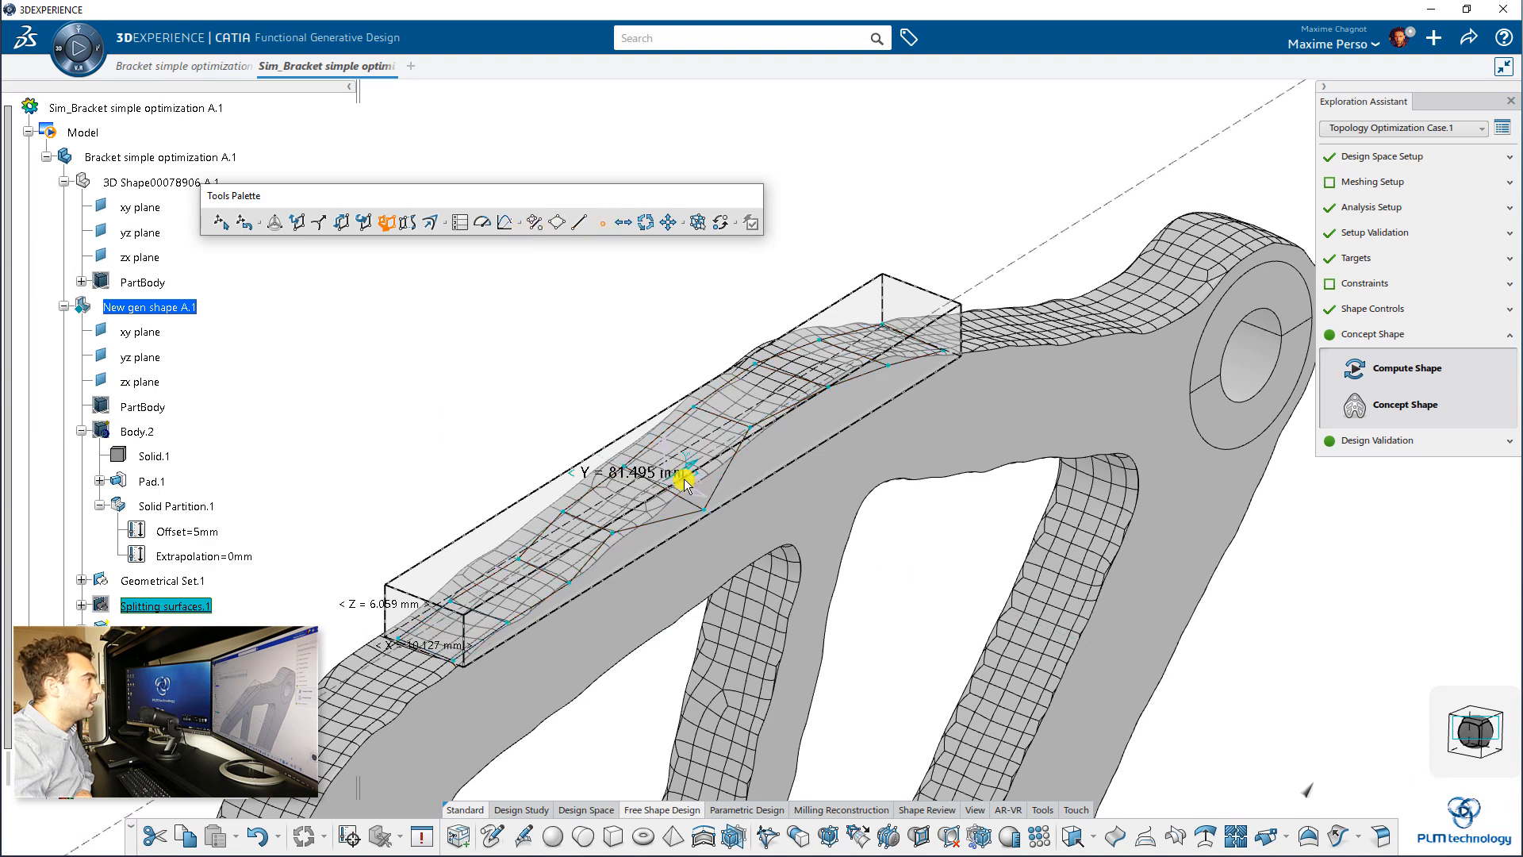
left_click(703, 499)
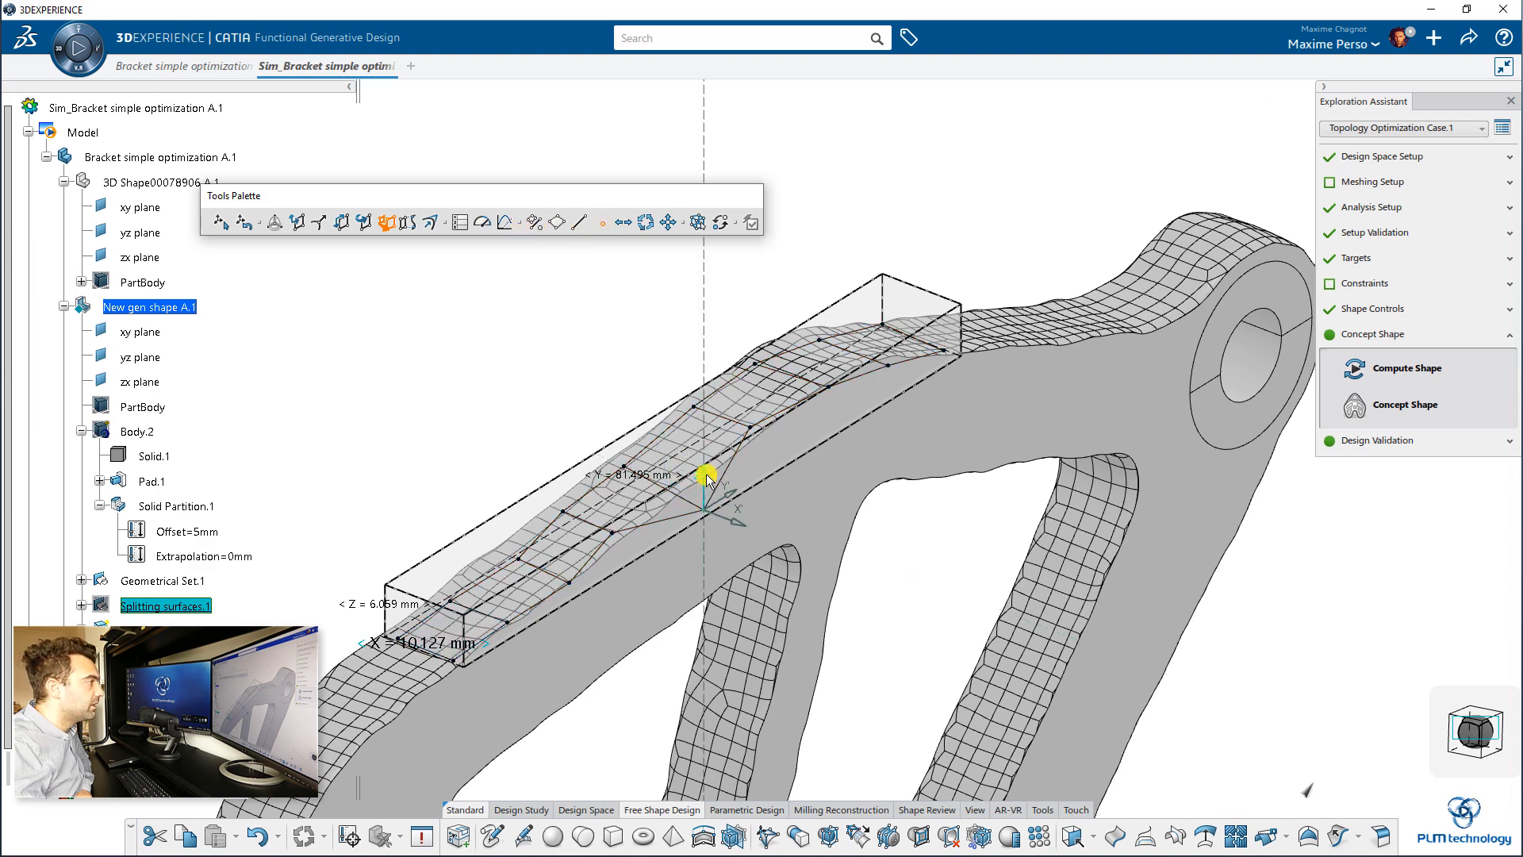
left_click_drag(704, 474, 701, 462)
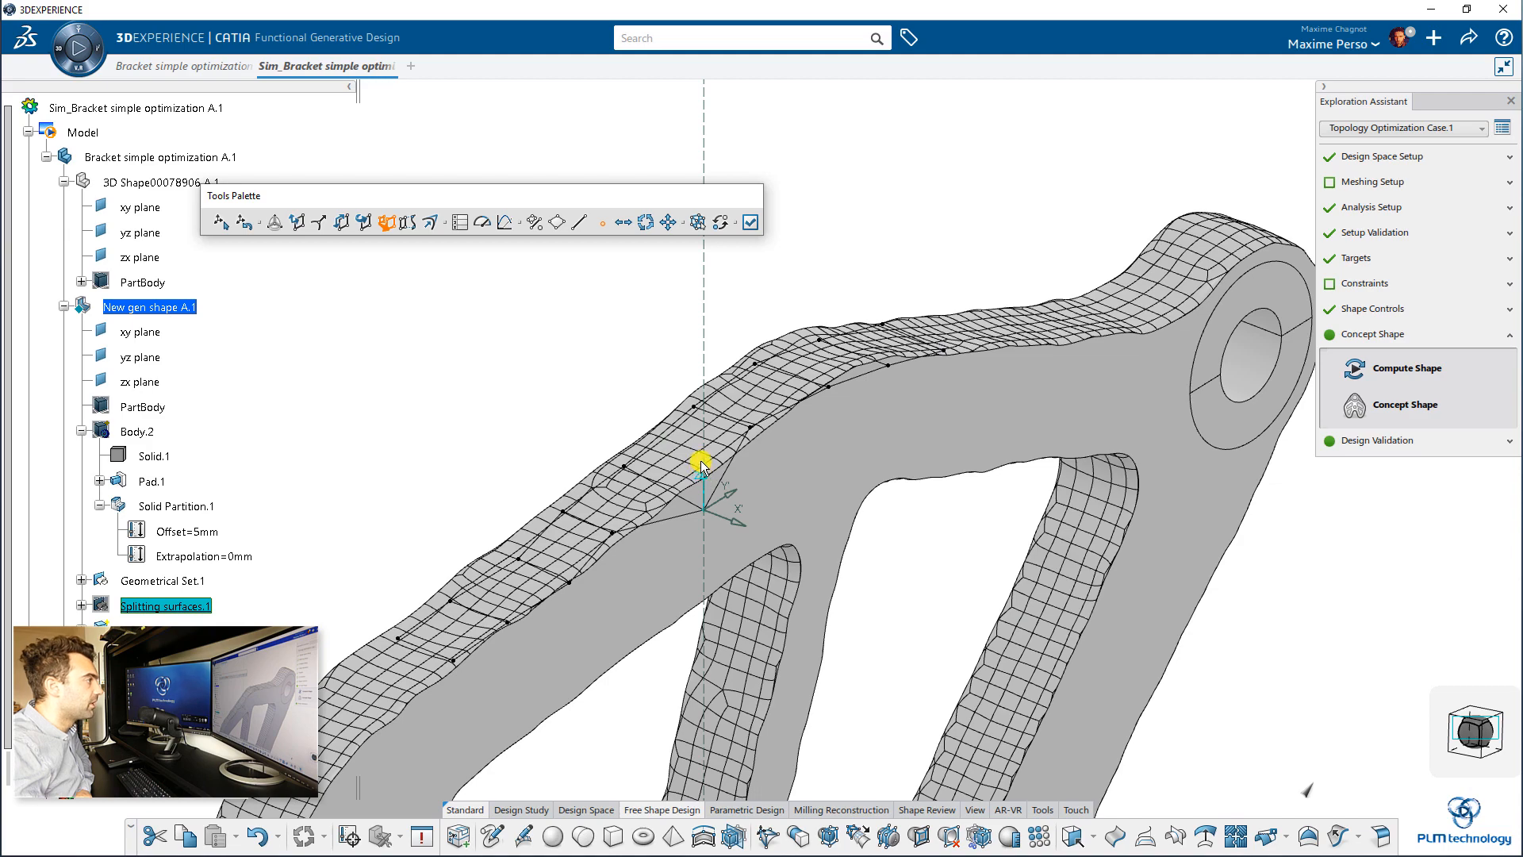
middle_click_drag(644, 397, 444, 277)
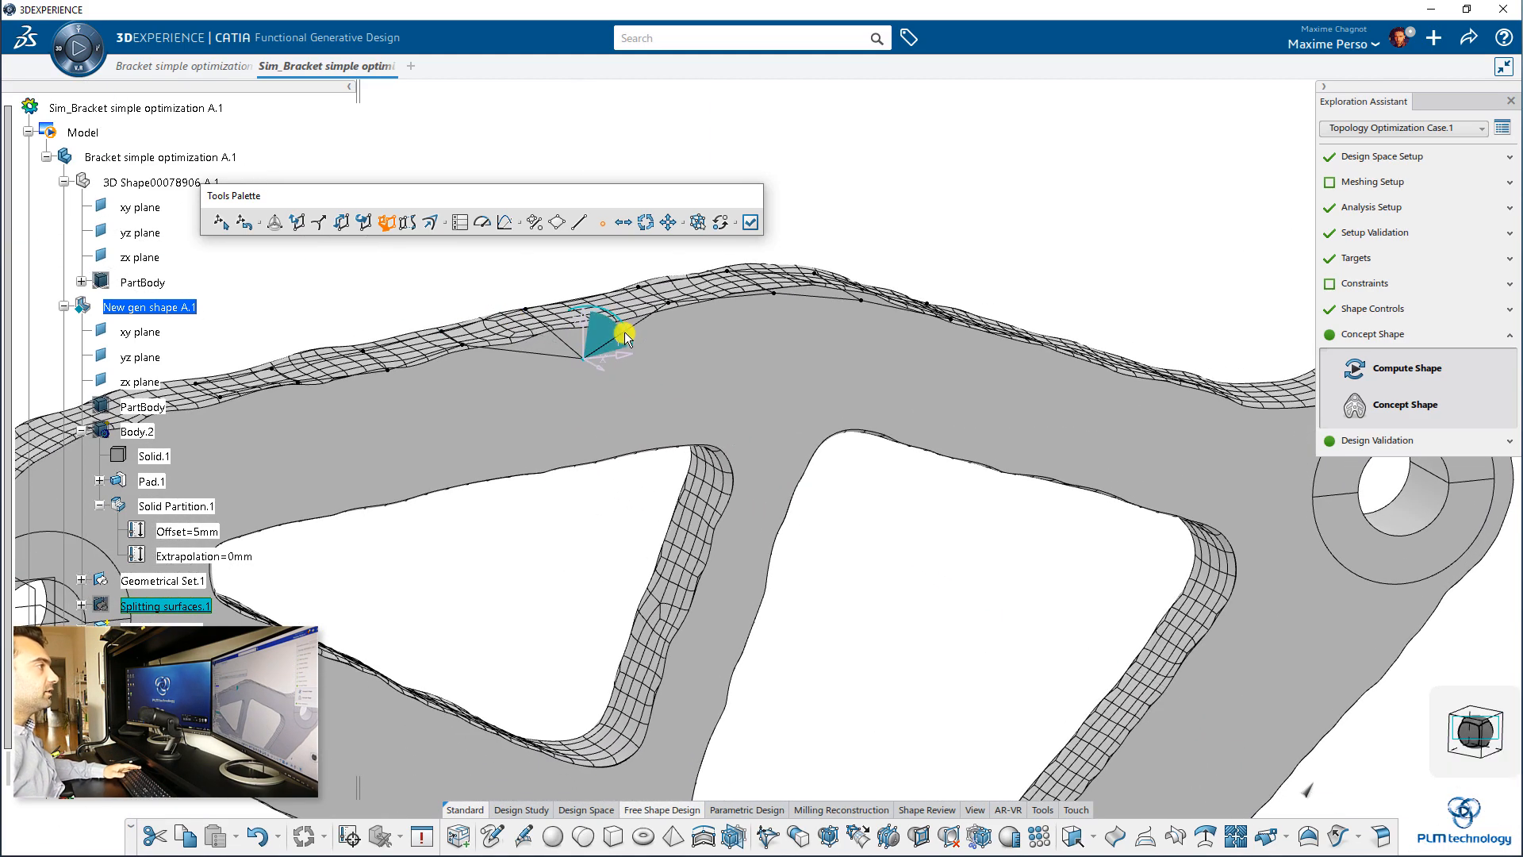
middle_click_drag(583, 296, 390, 264)
left_click(302, 230)
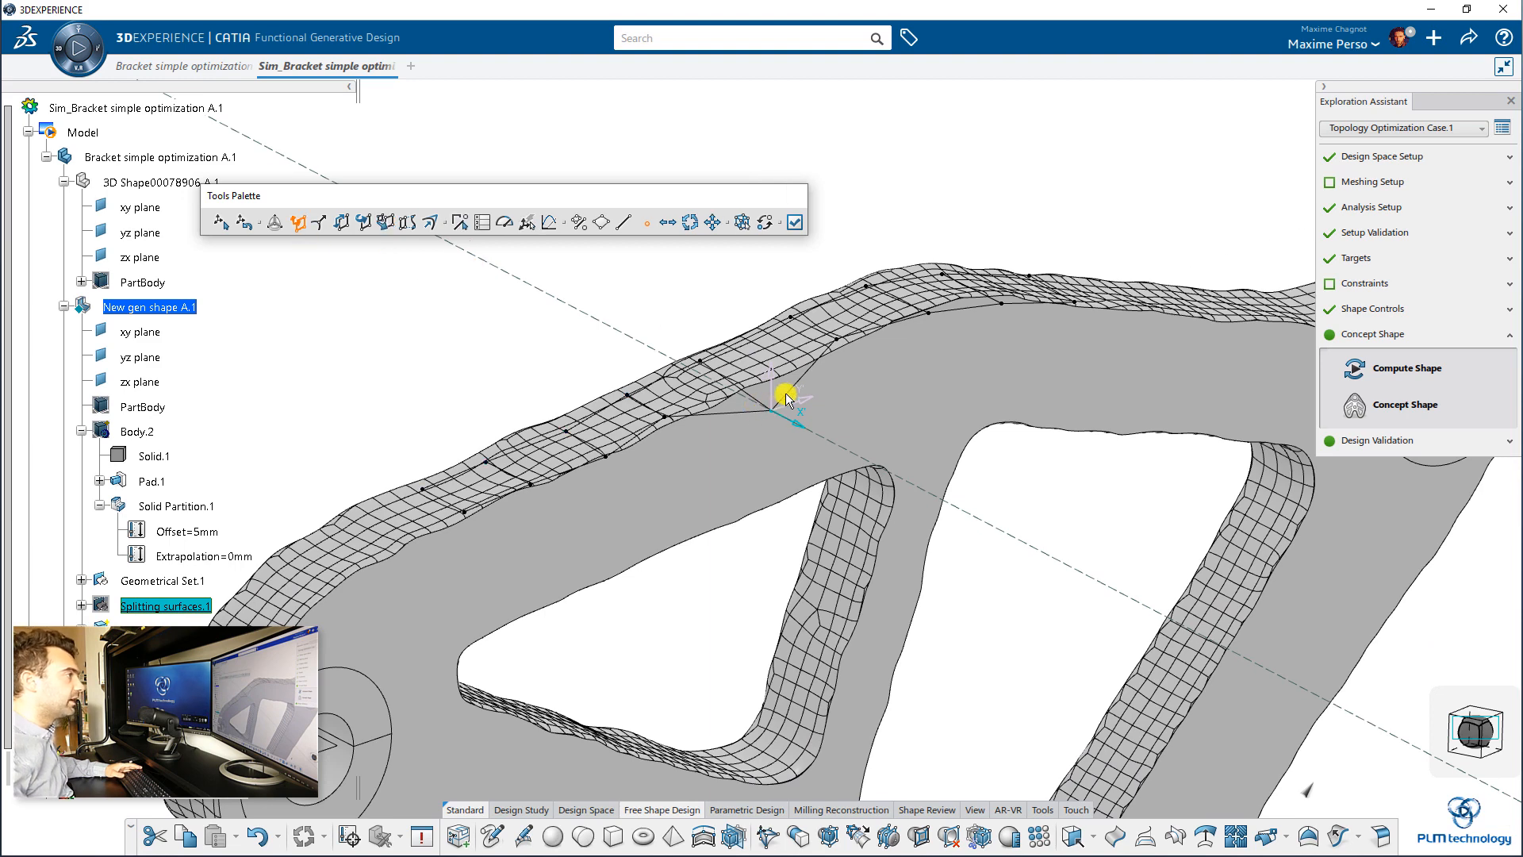
left_click_drag(775, 383, 774, 357)
left_click(776, 381)
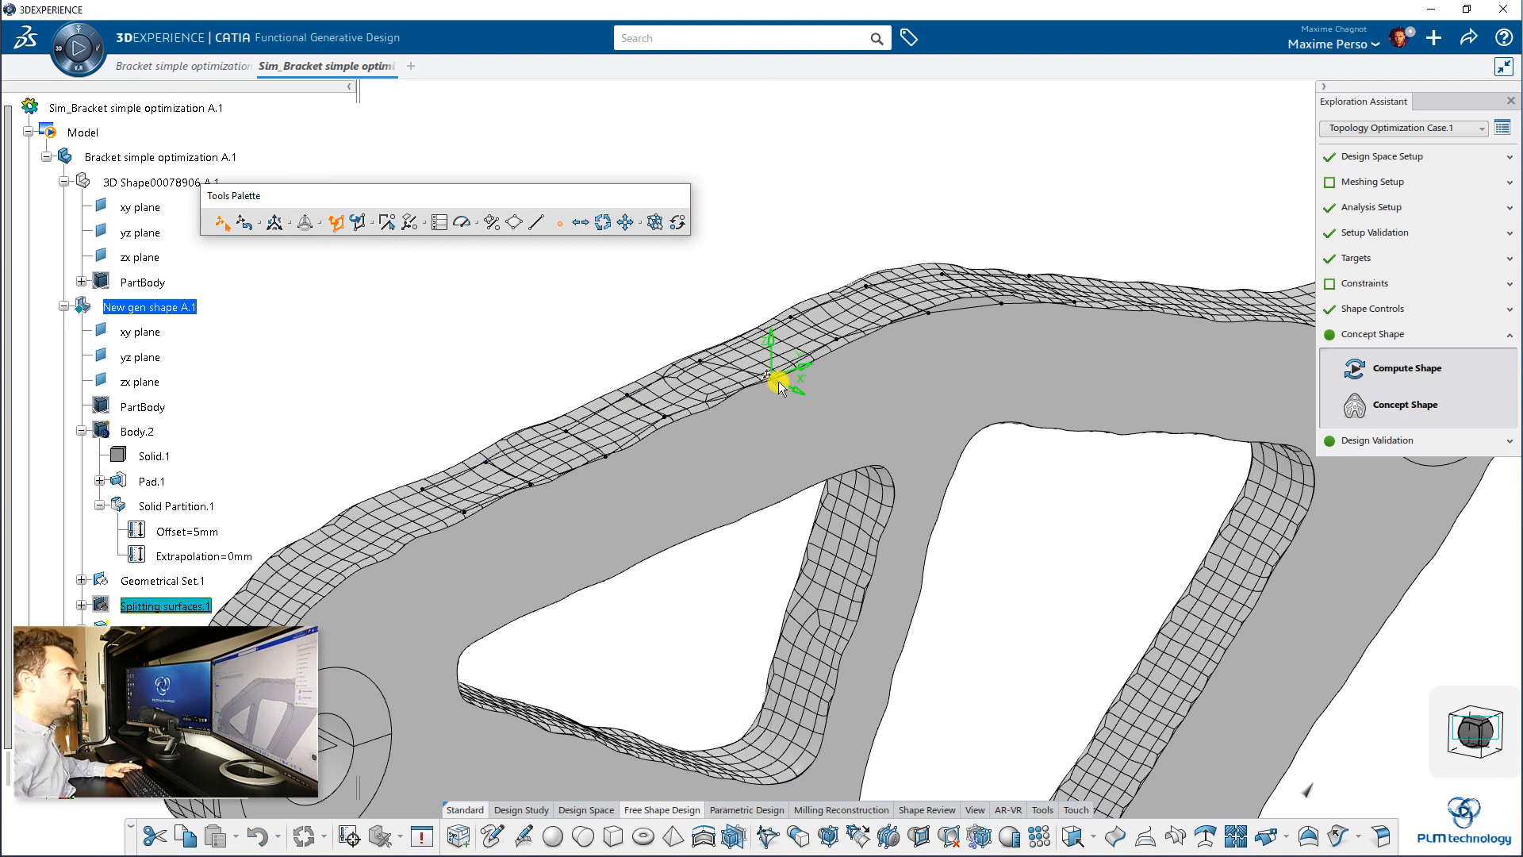
middle_click_drag(653, 360, 609, 320)
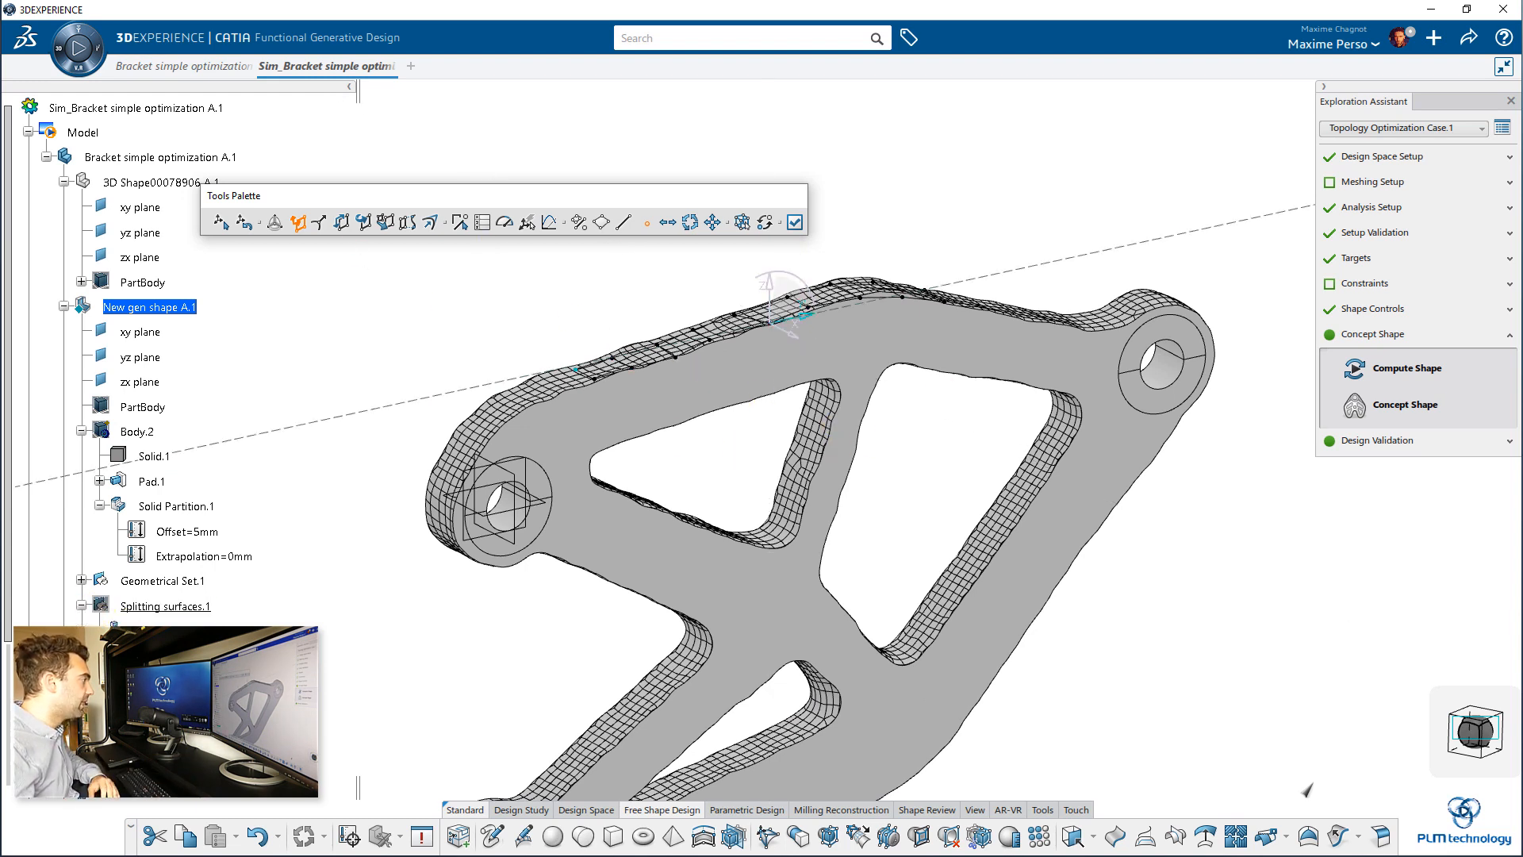
Step: Leave the strip surface modification without applying the last change and delete the free-form strip surface
left_click(602, 222)
key("Escape")
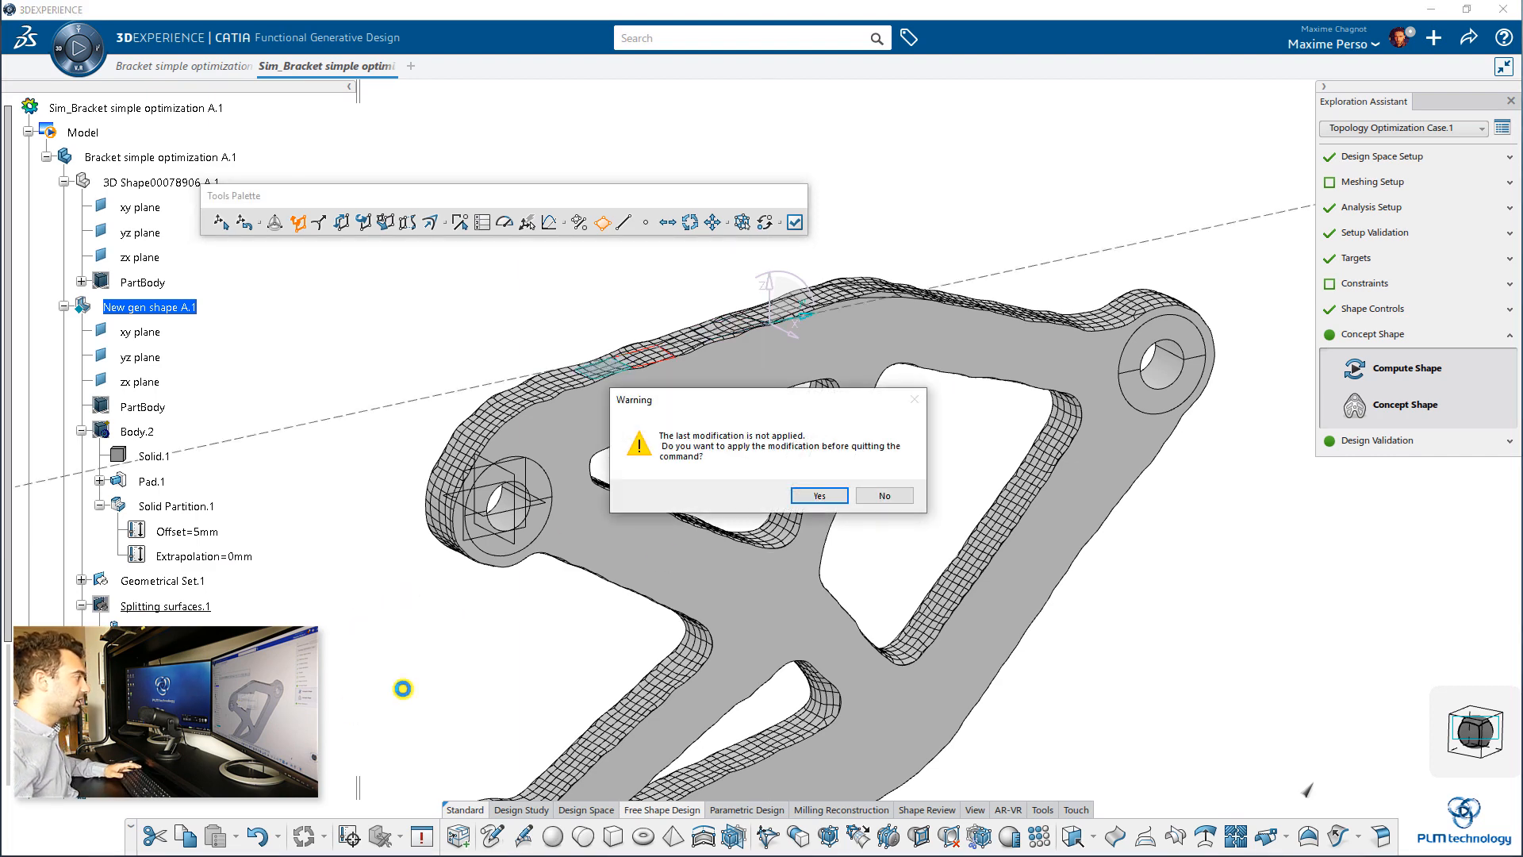
left_click(879, 497)
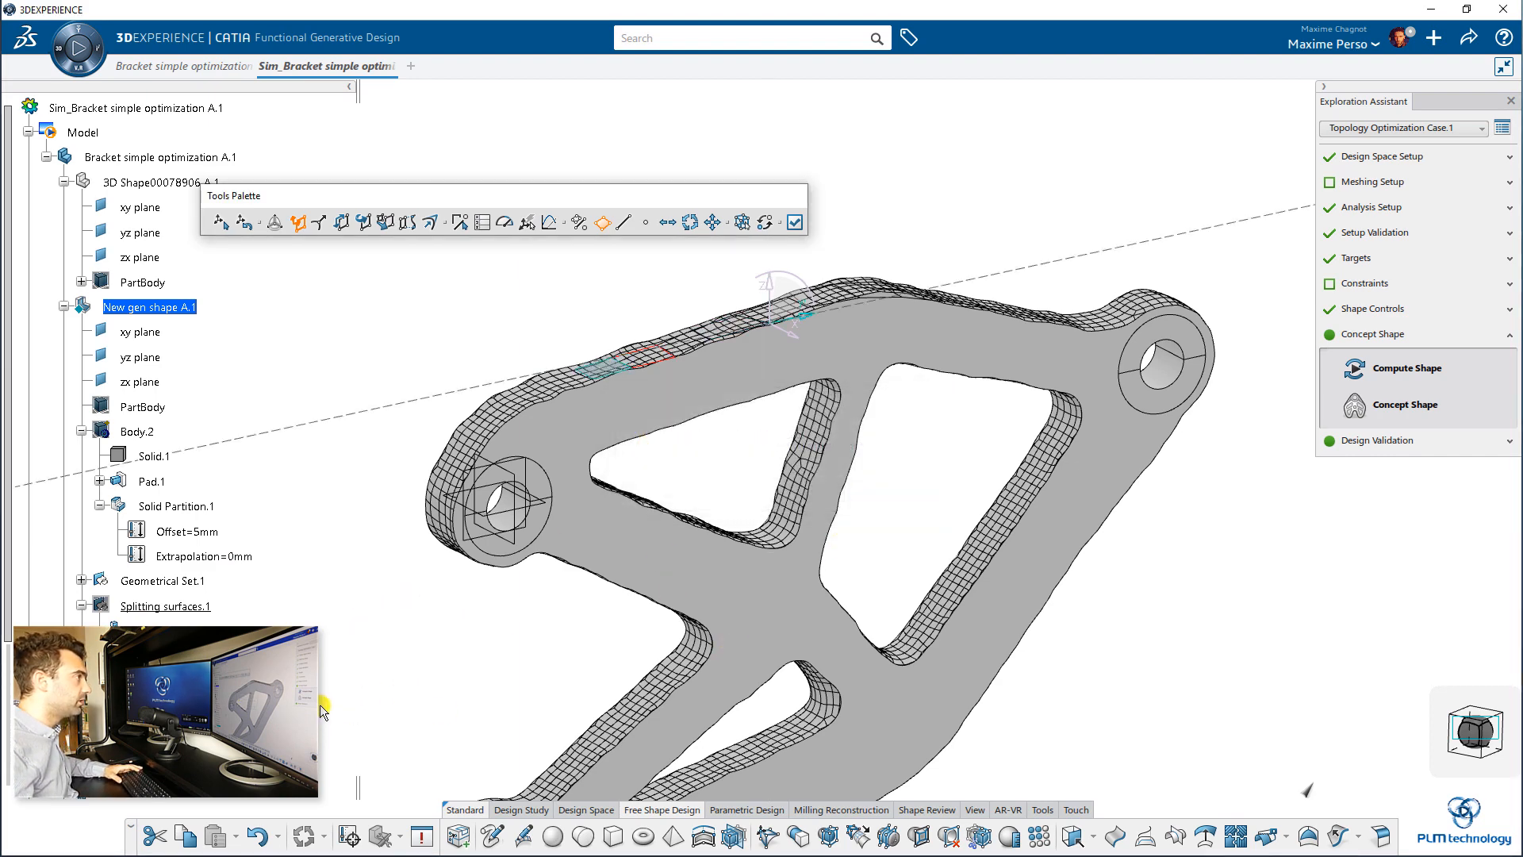
right_click(180, 364)
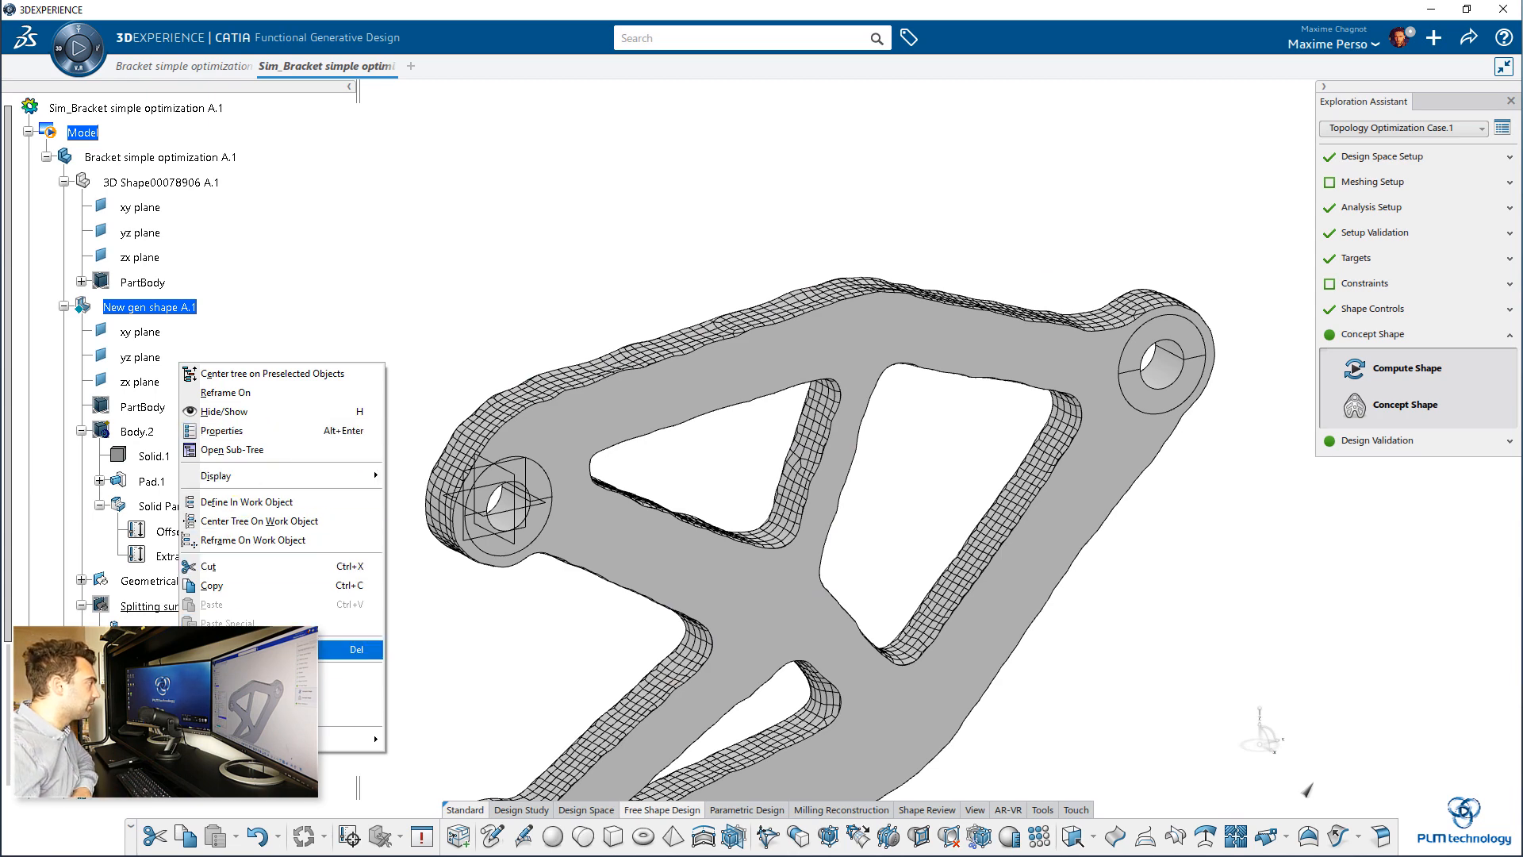
left_click(270, 649)
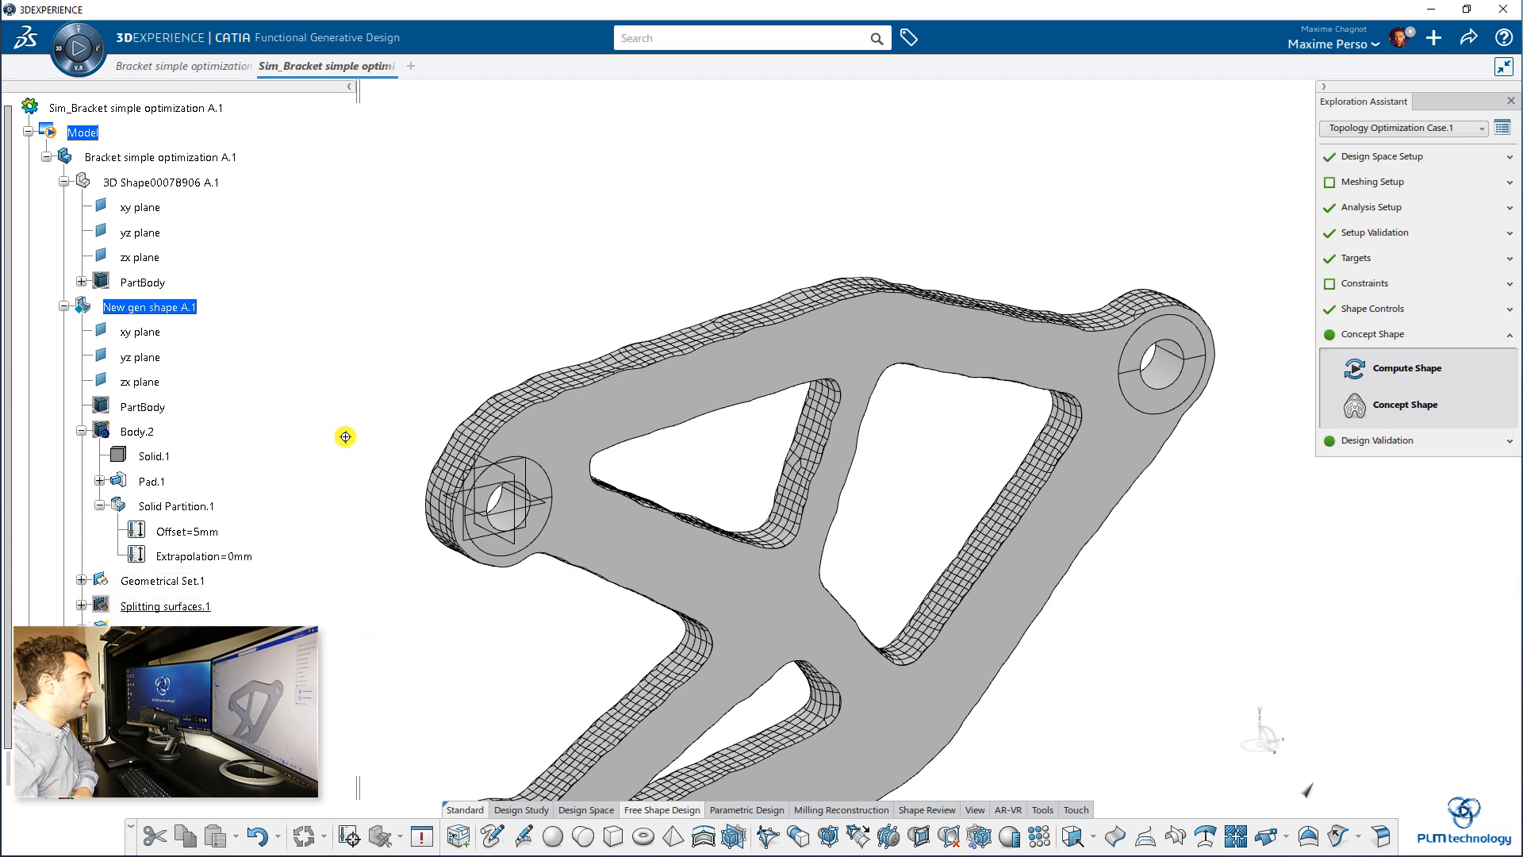
Step: Create a shape validation for Concept Shape.1 and compute it local interactive with the embedded license on 4 cores
middle_click_drag(714, 444, 738, 345)
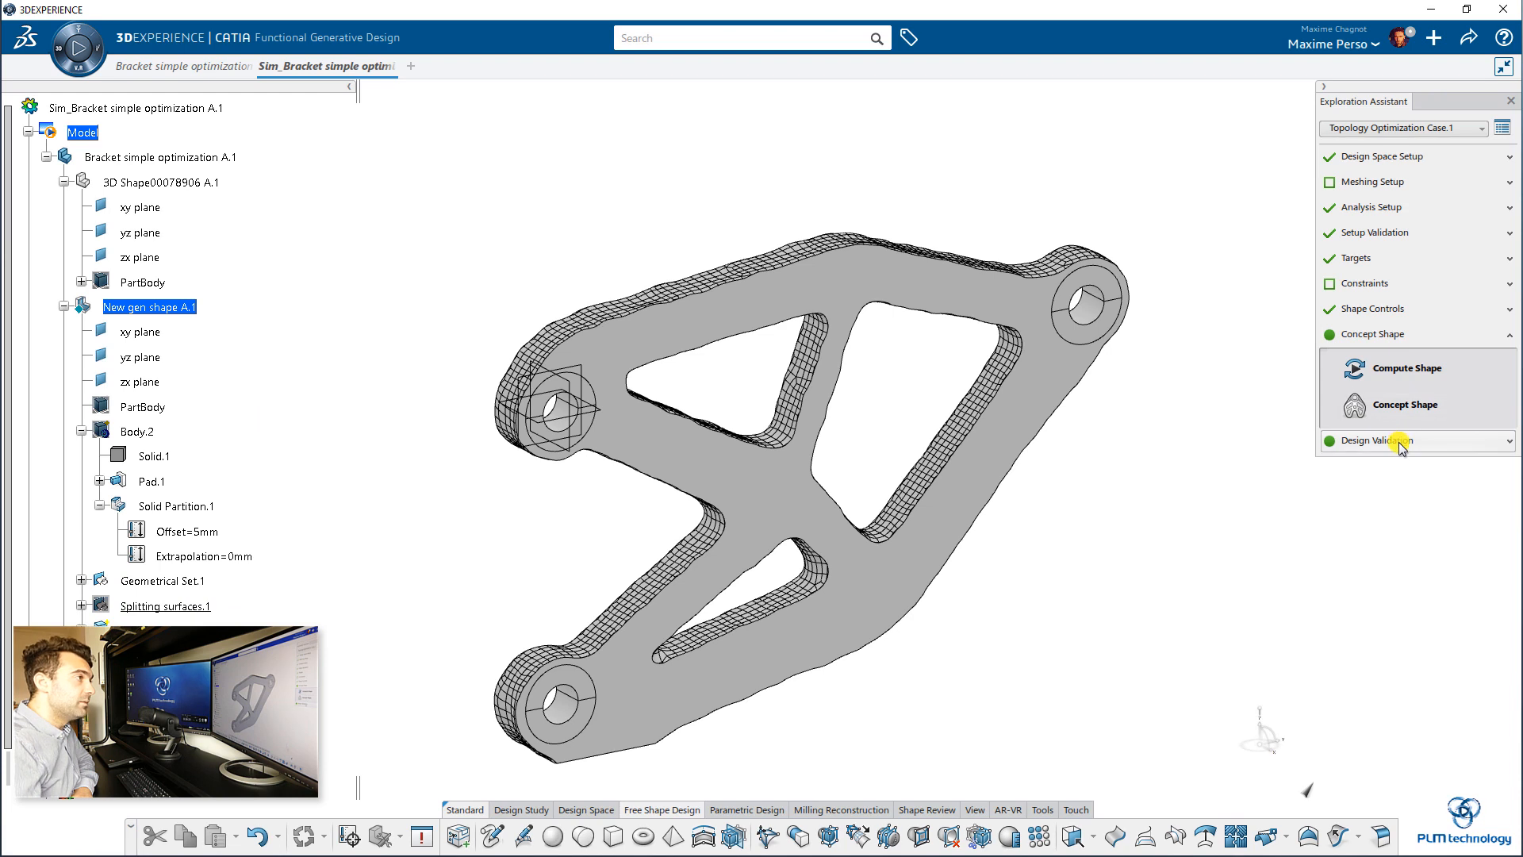
left_click(1400, 442)
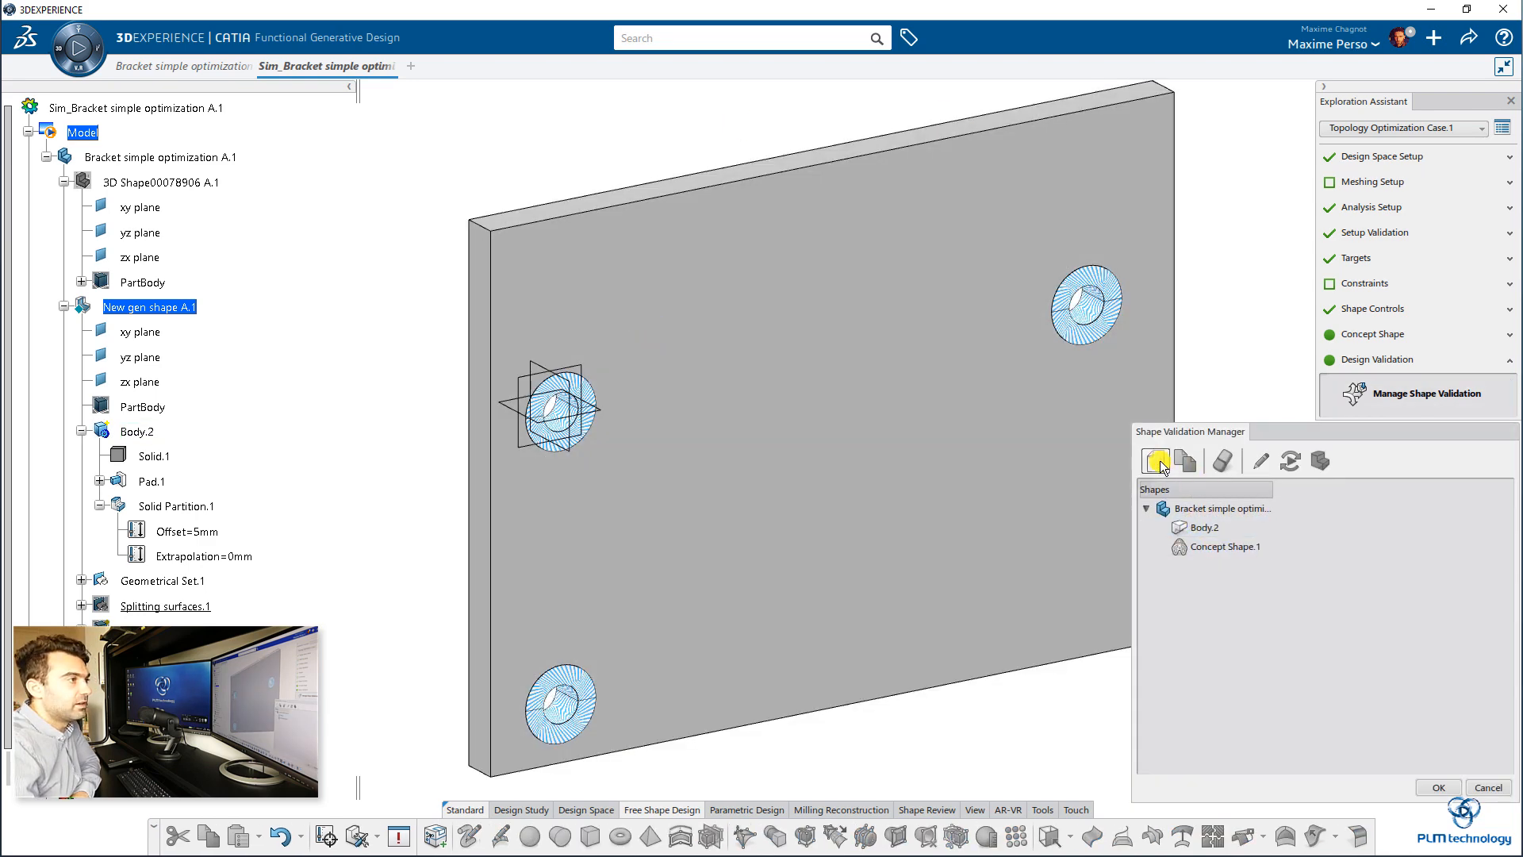
left_click(1197, 547)
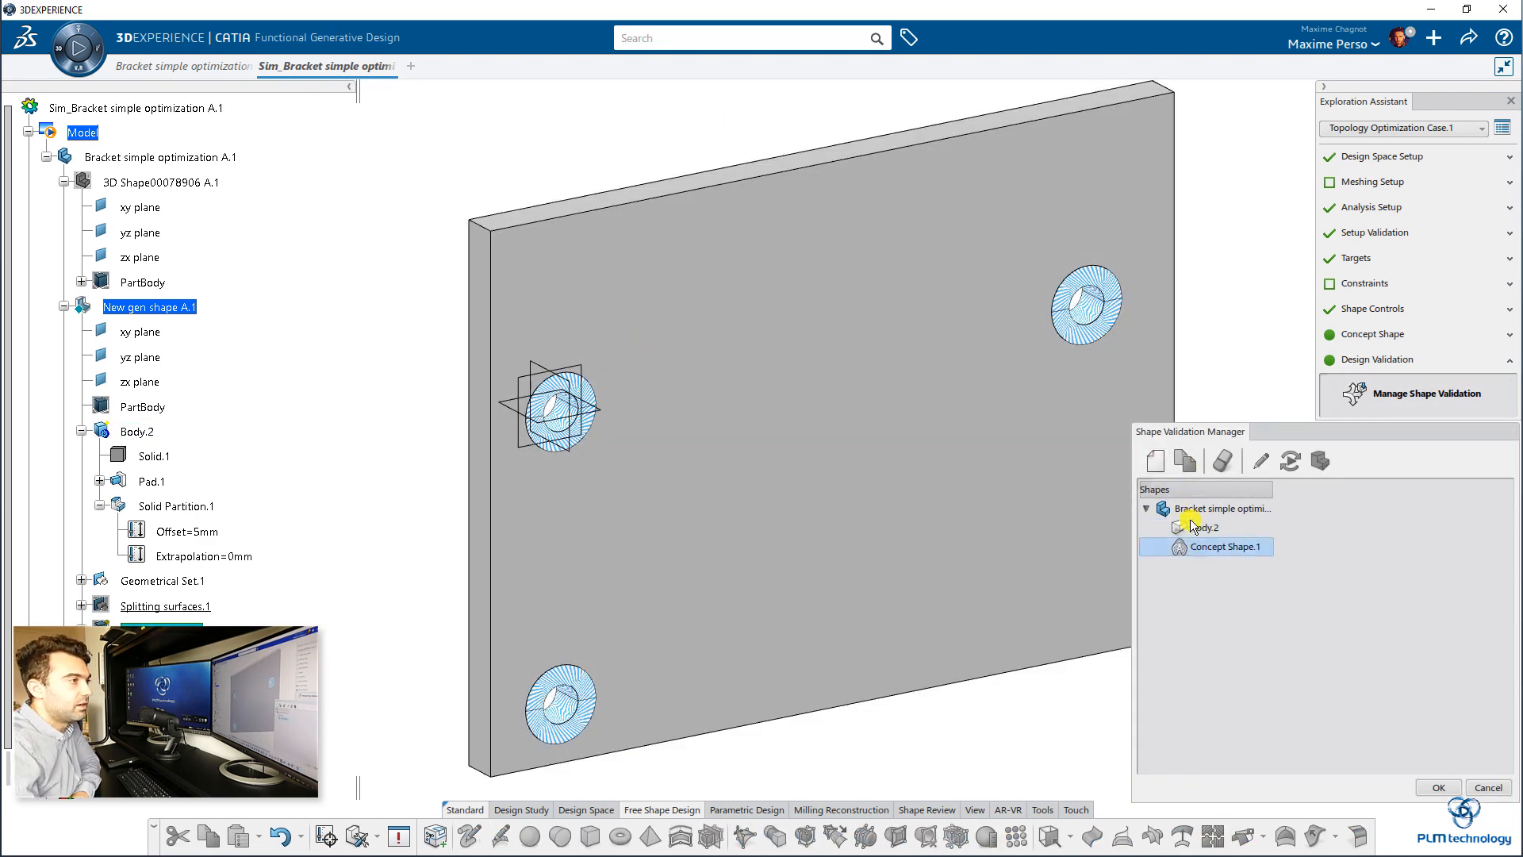
left_click(1155, 461)
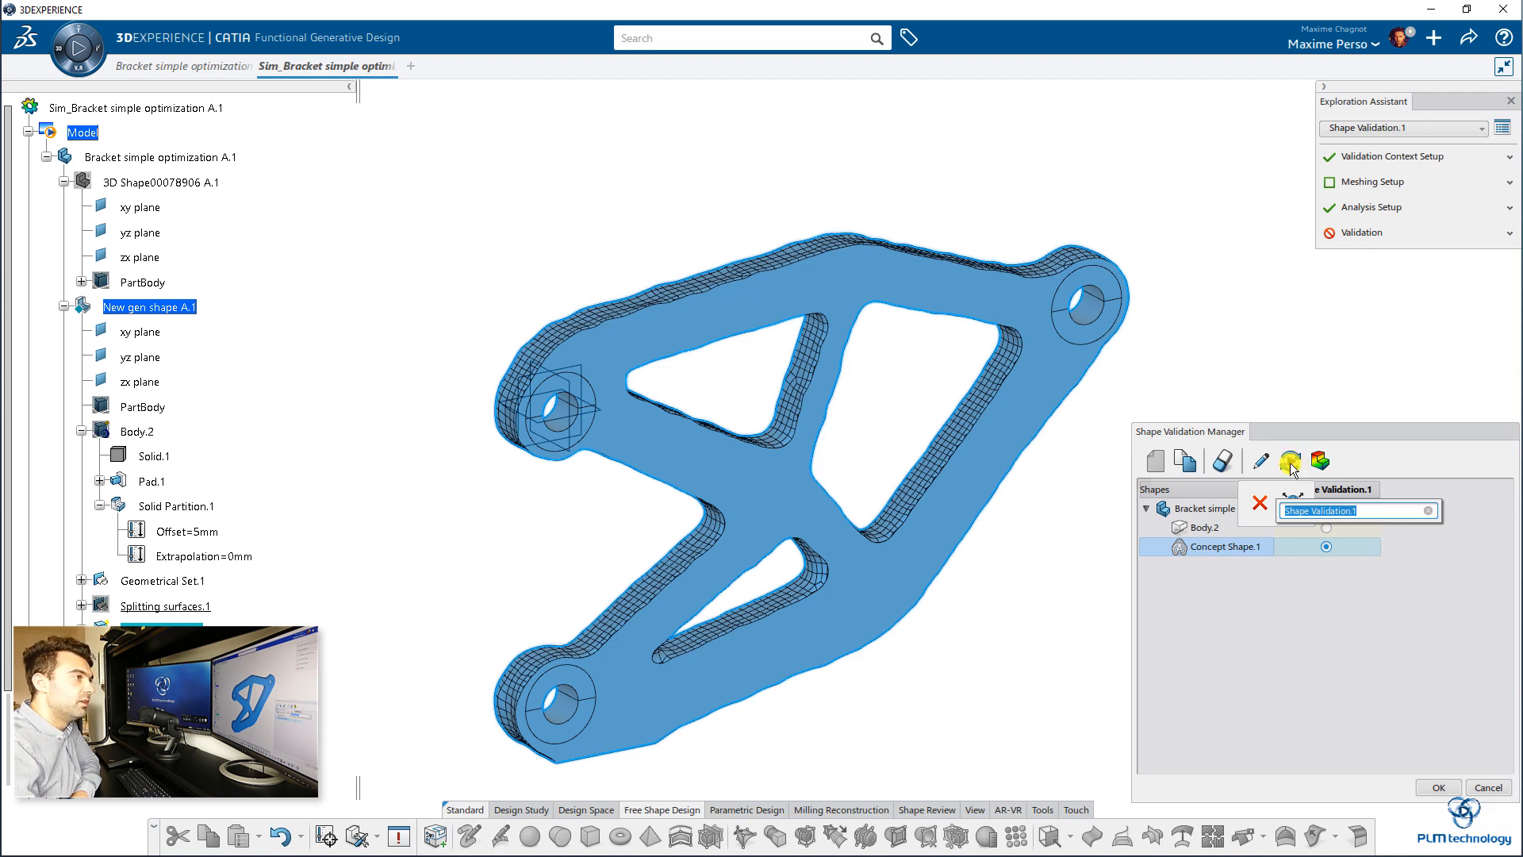
left_click(1291, 464)
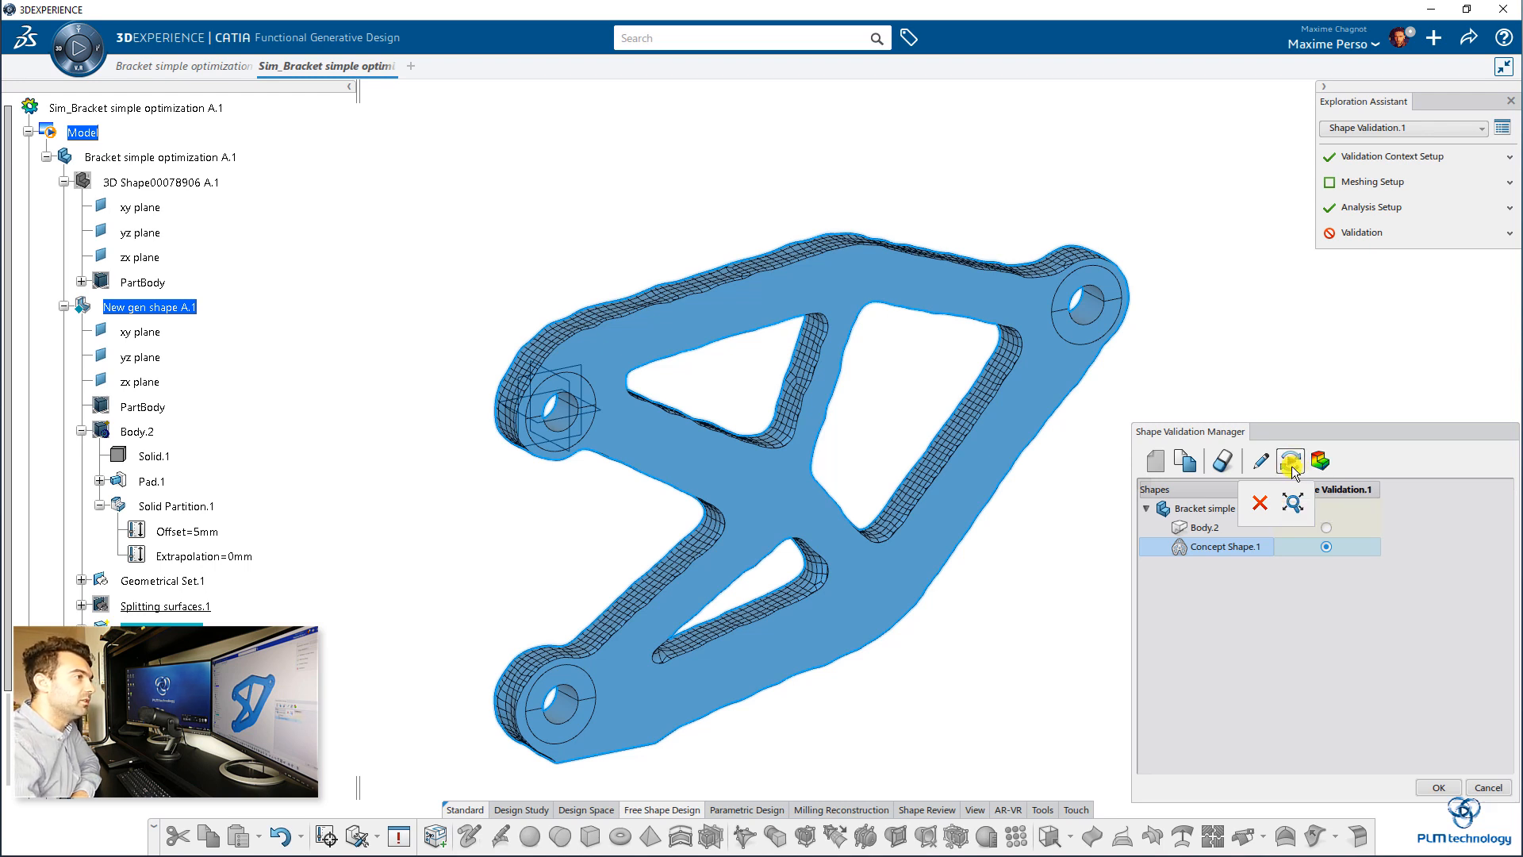
left_click(1293, 460)
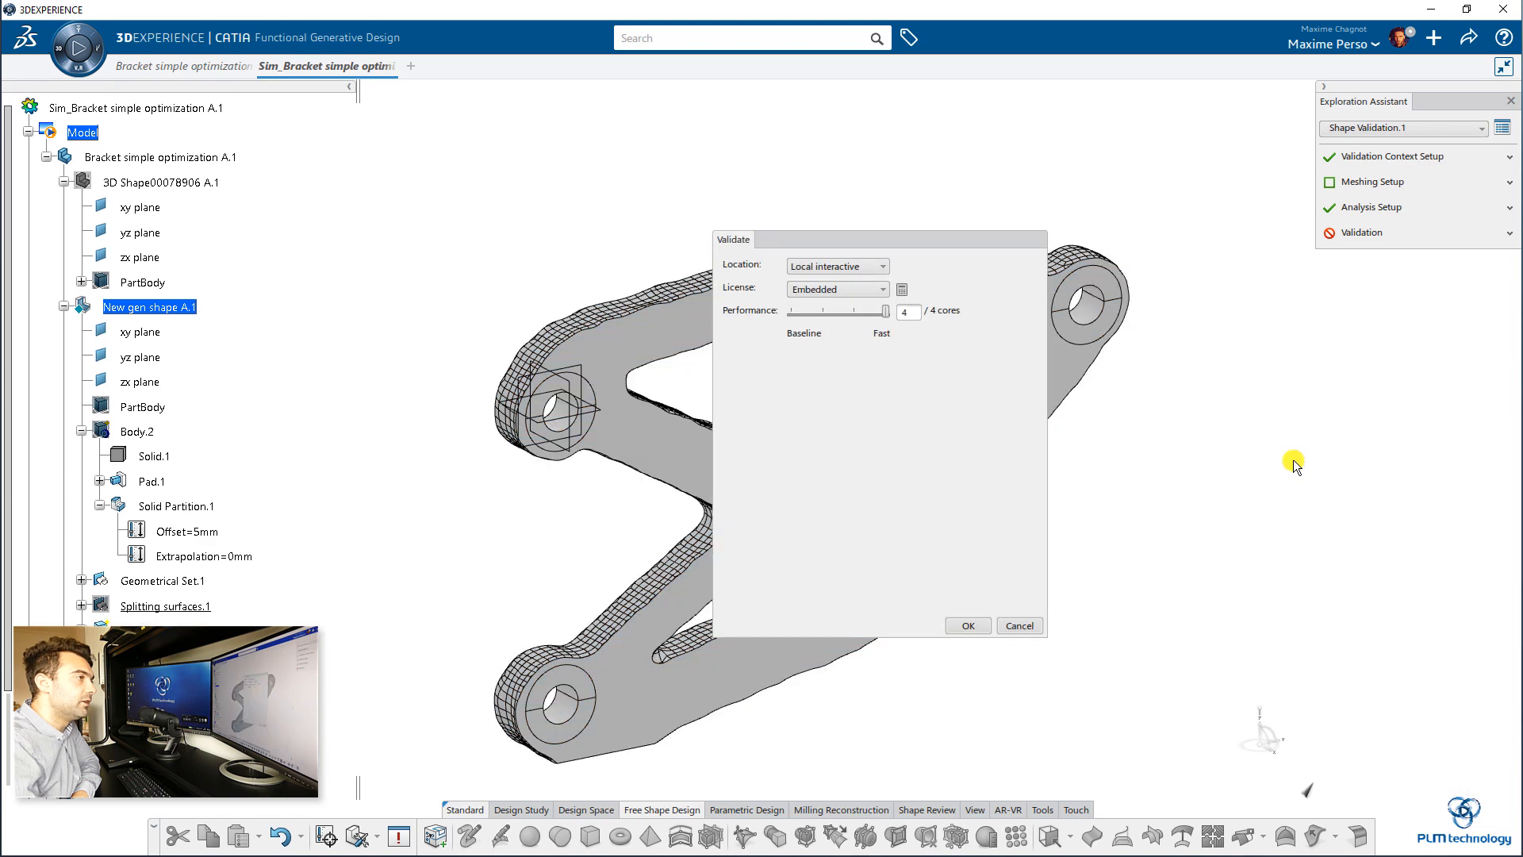
left_click(969, 625)
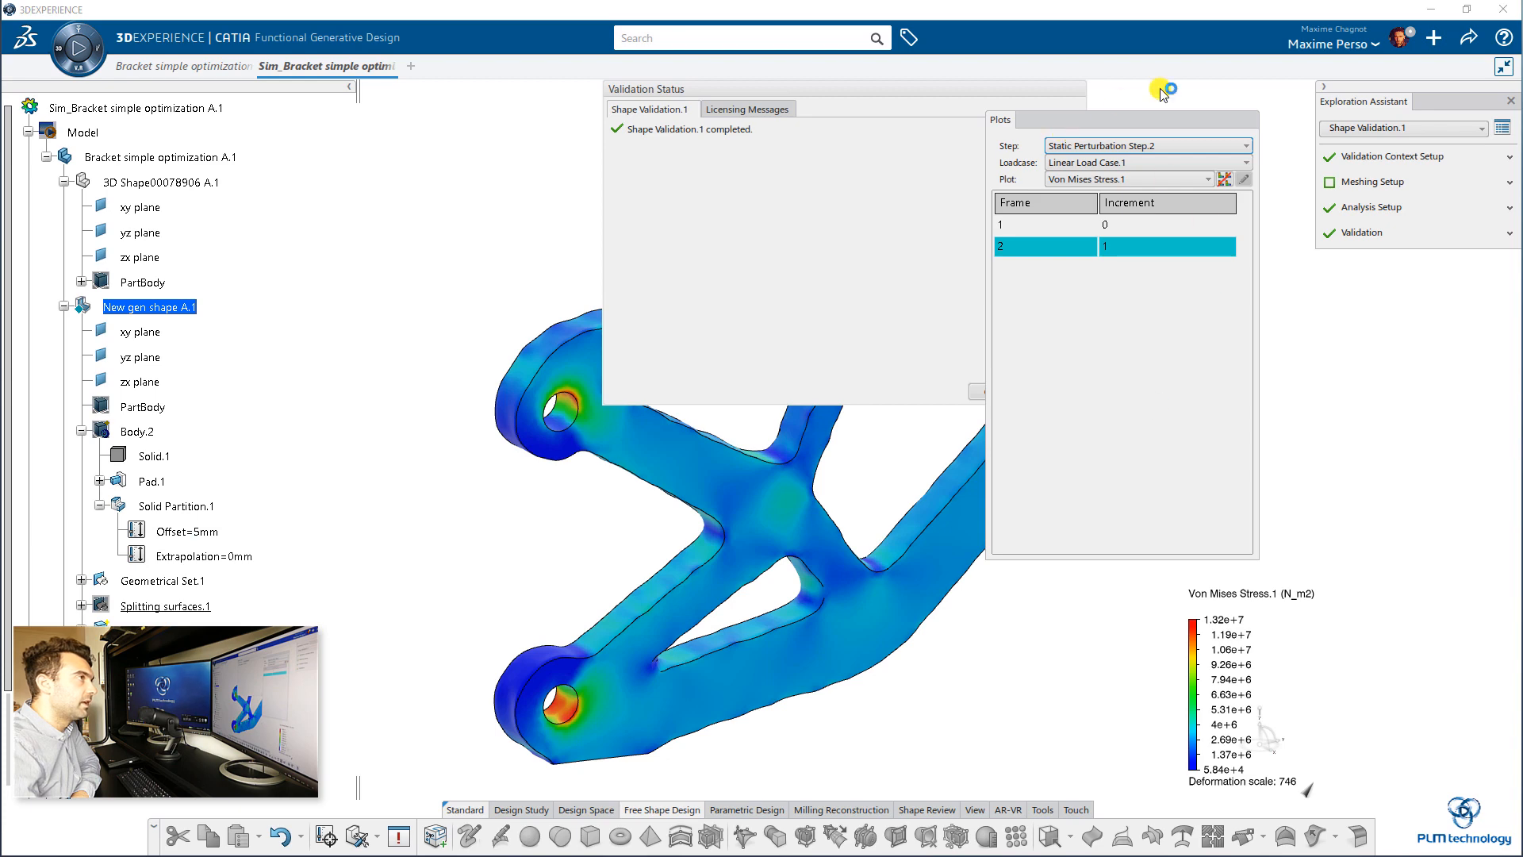
Step: Close the validation status and examine the concept shape's Von Mises stress plot from different angles
left_click_drag(1208, 121, 1467, 122)
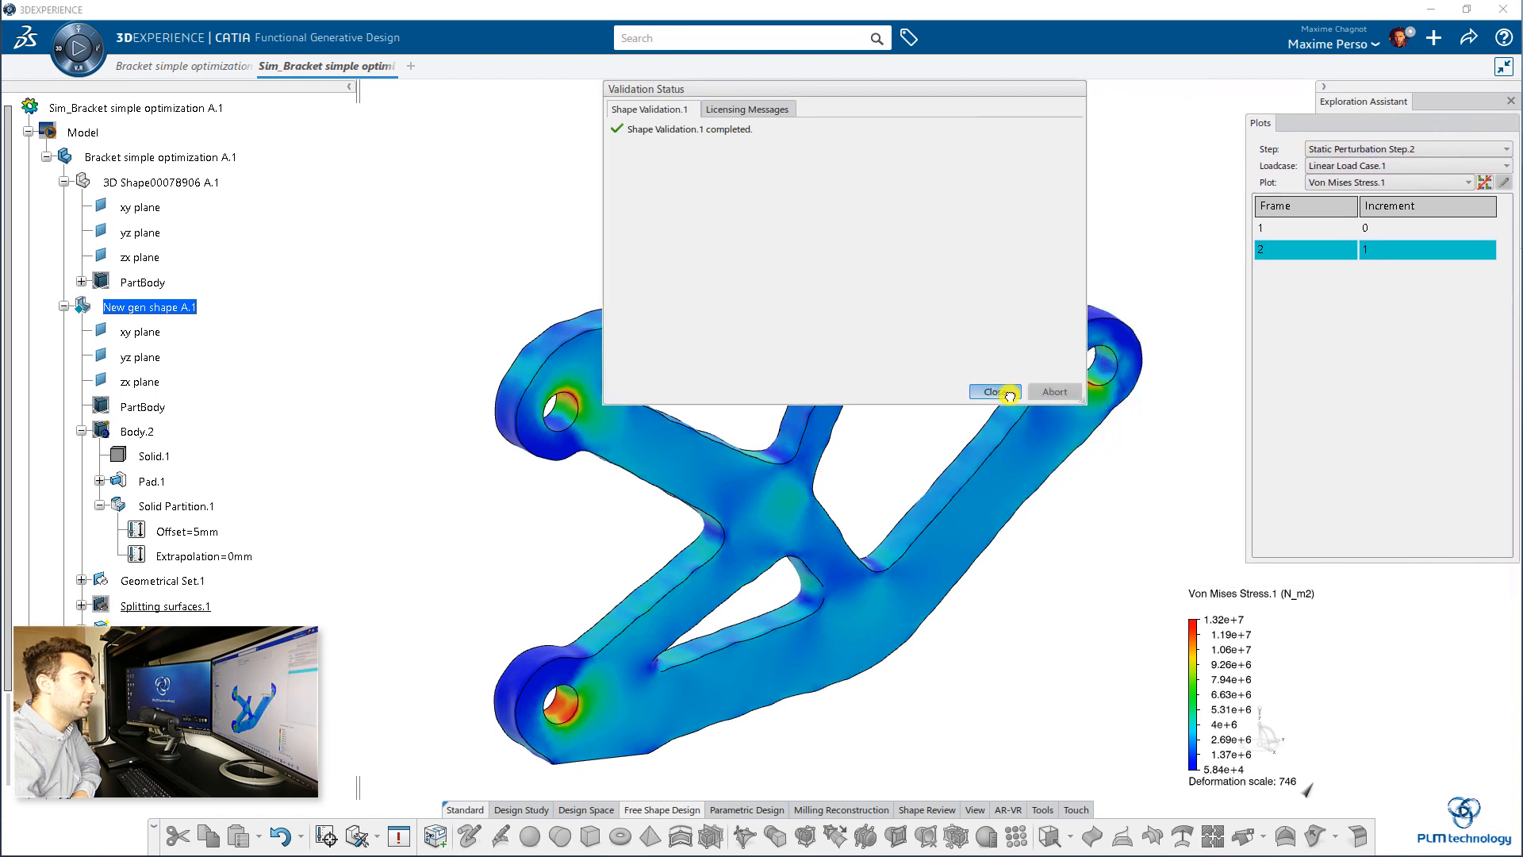
left_click(996, 391)
middle_click_drag(1093, 465, 939, 372)
middle_click_drag(1002, 453, 929, 316)
left_click_drag(1378, 124, 1019, 91)
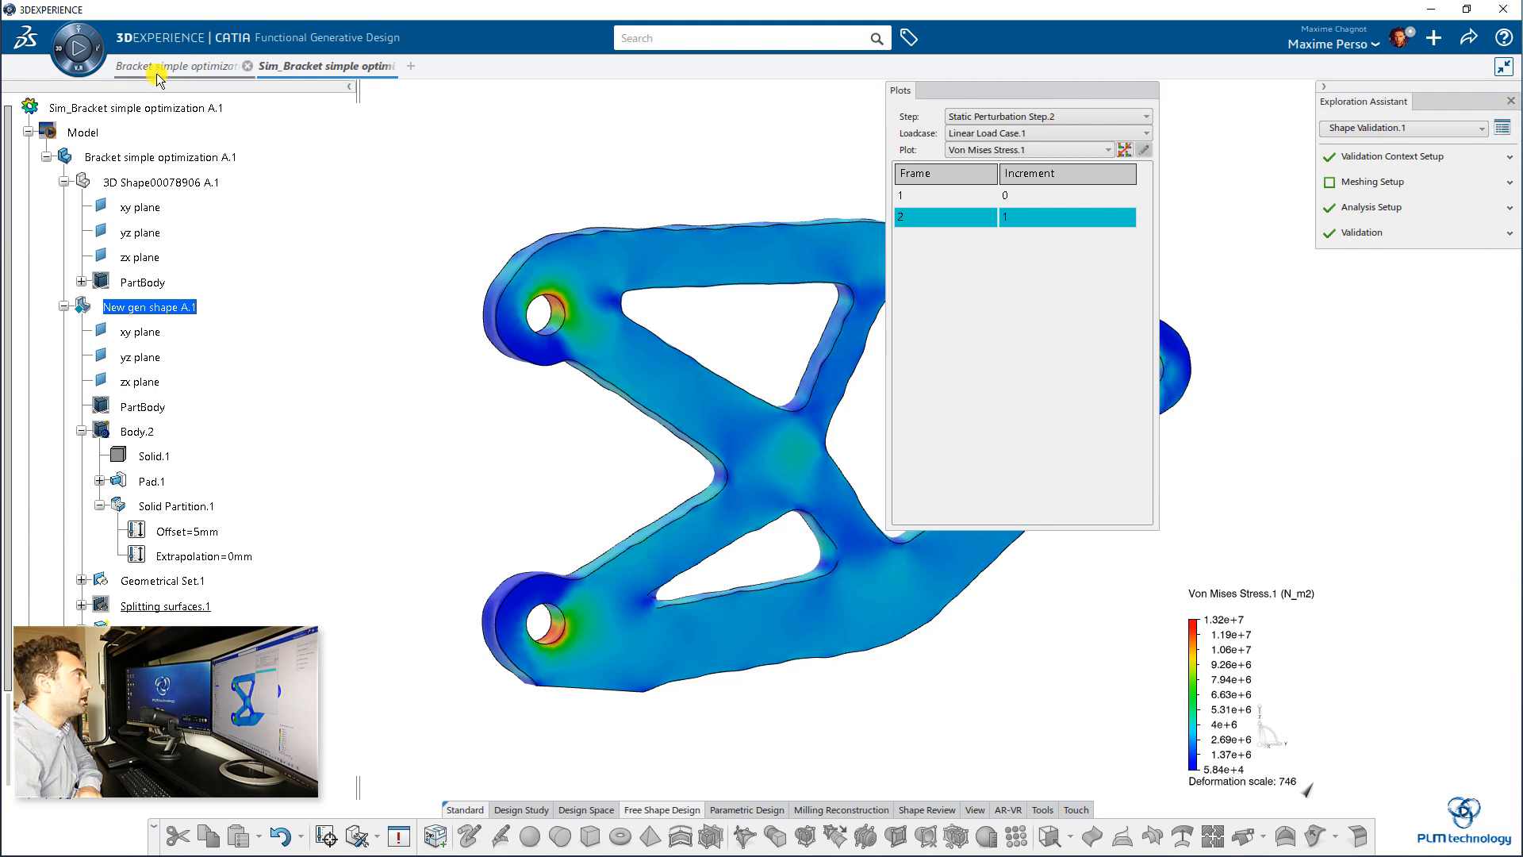
Step: Switch to the Bracket simple optimization document, show the original bracket's PartBody and hide New gen shape to view the initial design alone
middle_click_drag(578, 350, 427, 381)
right_click(83, 236)
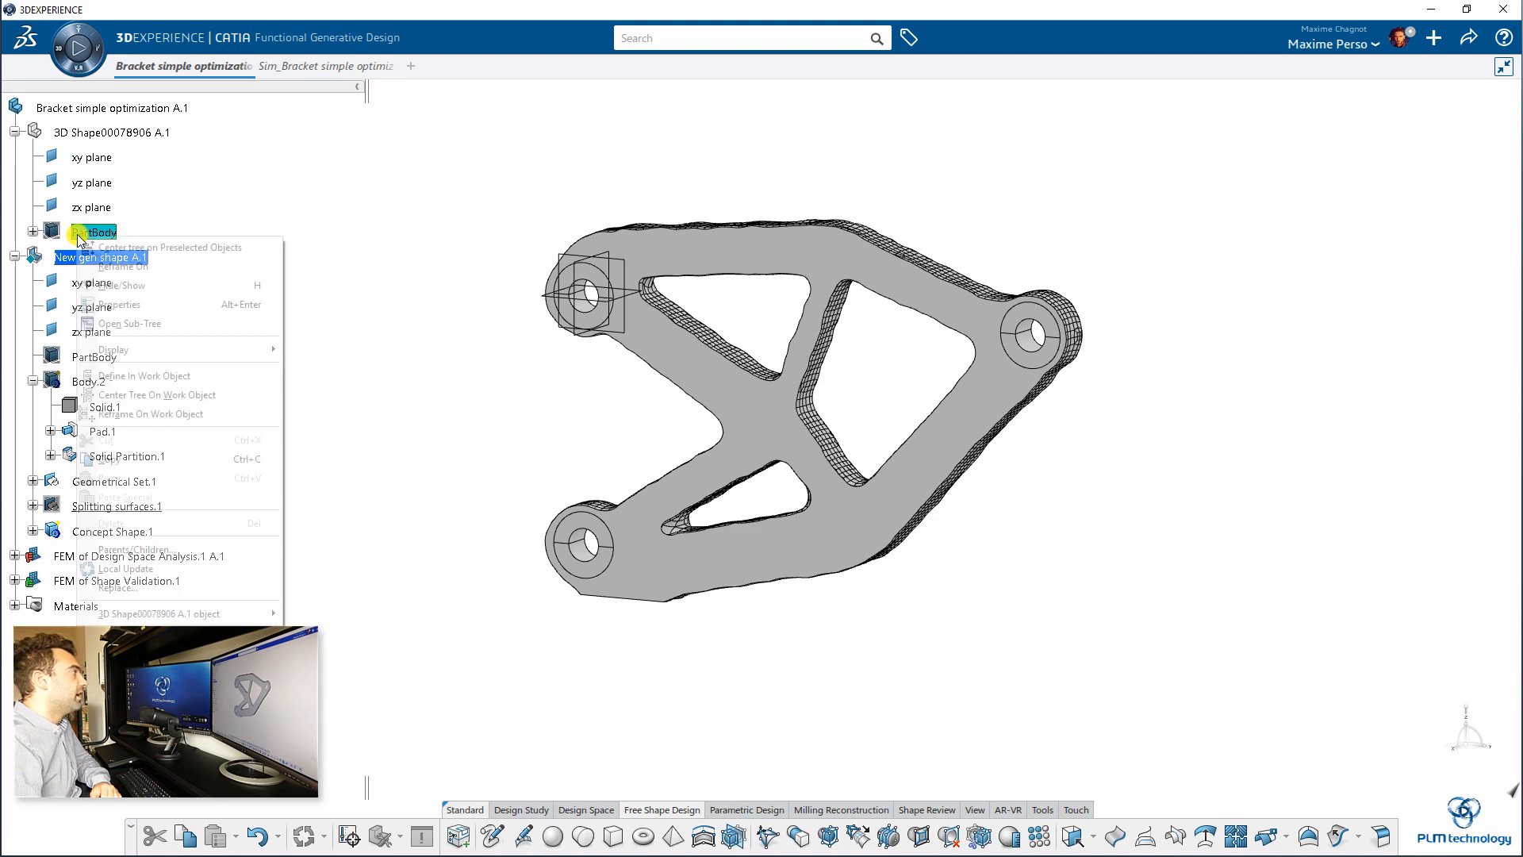
left_click(123, 285)
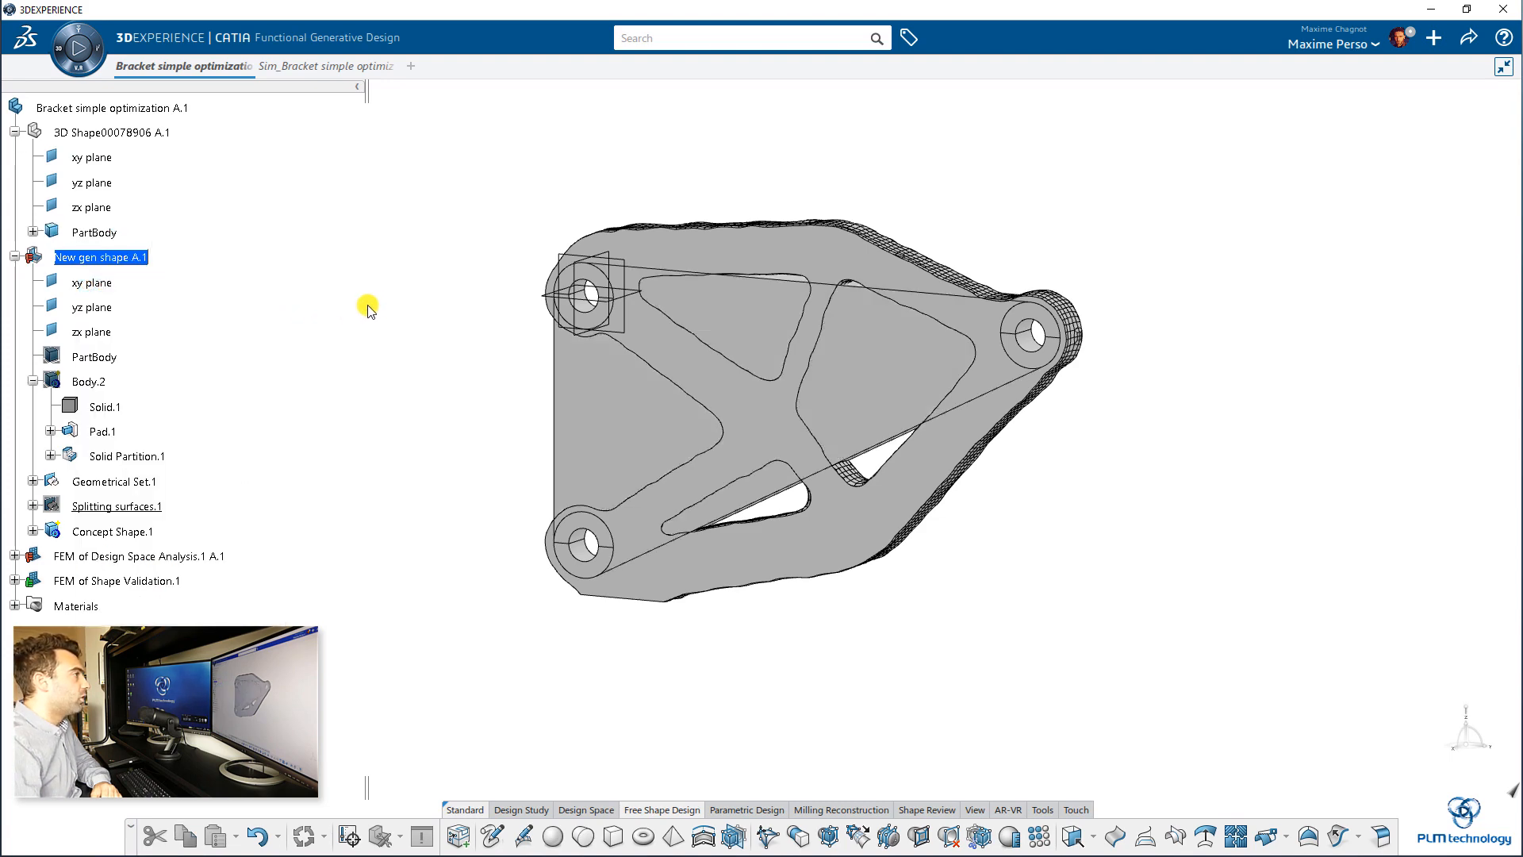
right_click(85, 258)
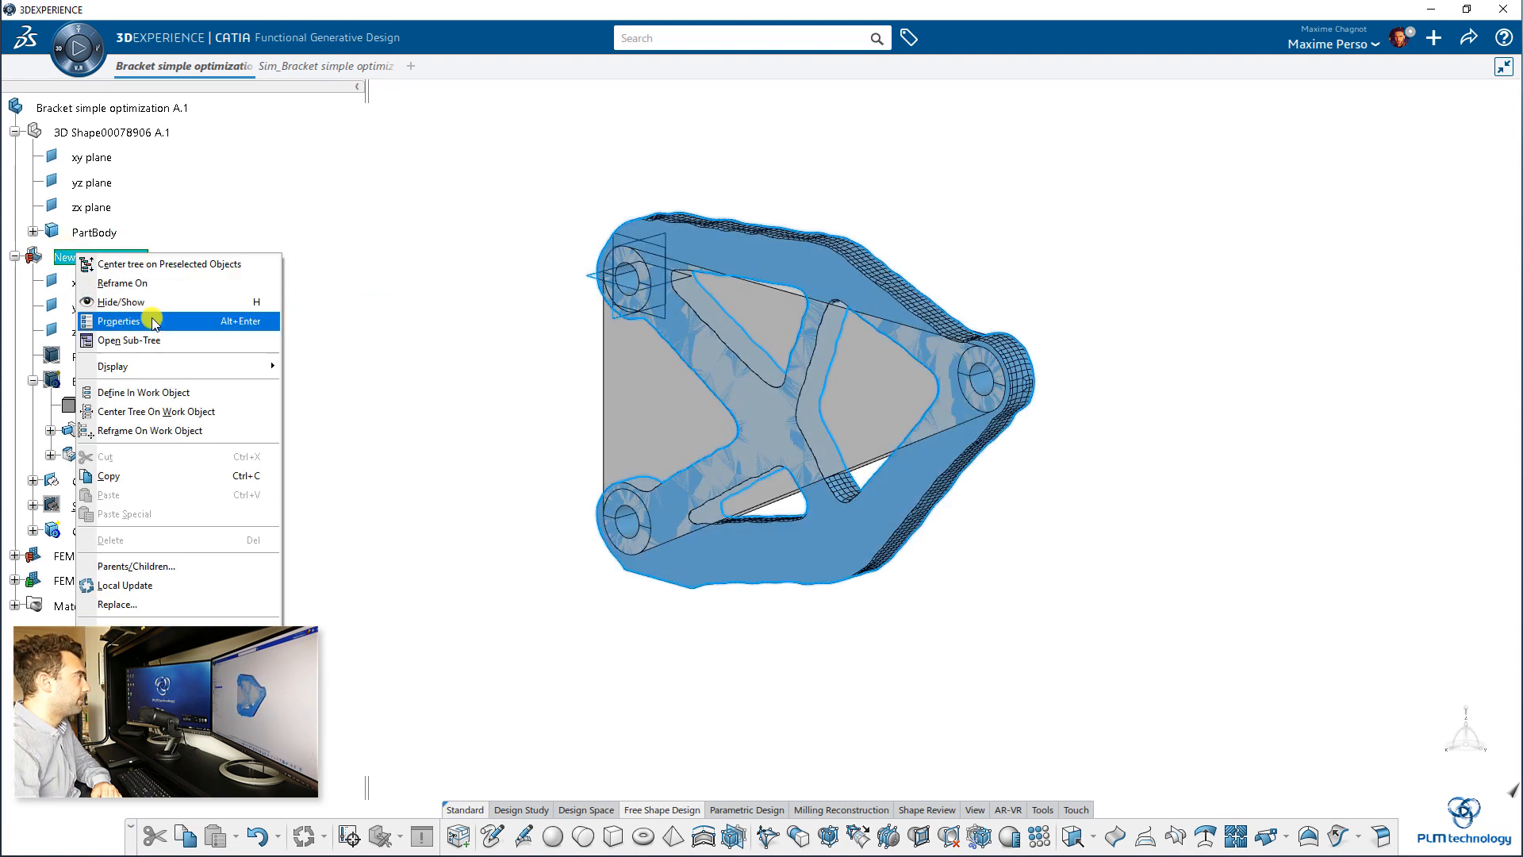
left_click(148, 301)
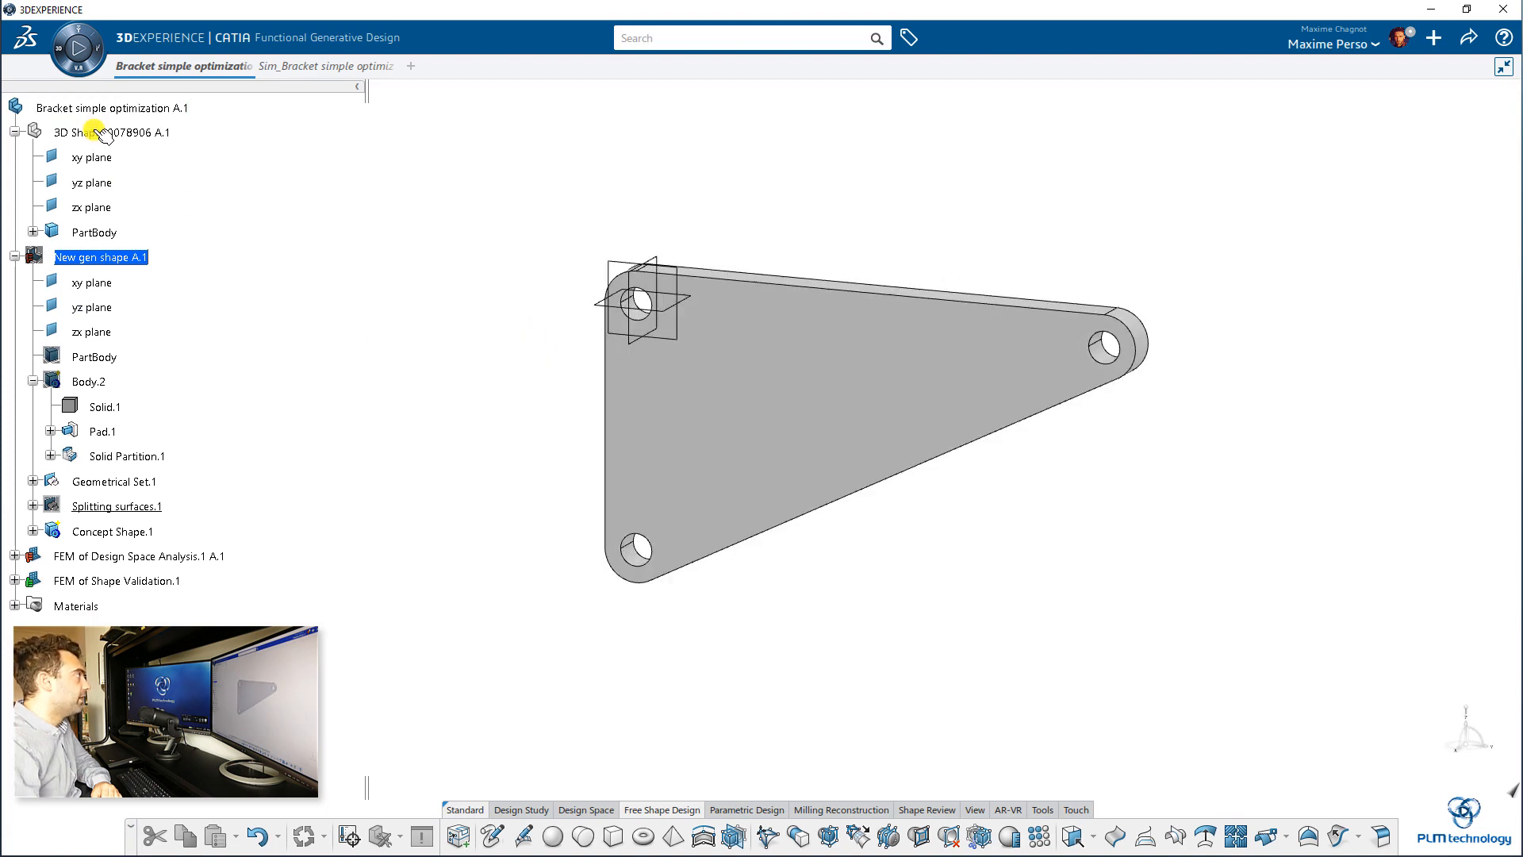
Step: Hide the original bracket's 3D shape and bring New gen shape back into display
right_click(95, 132)
left_click(147, 176)
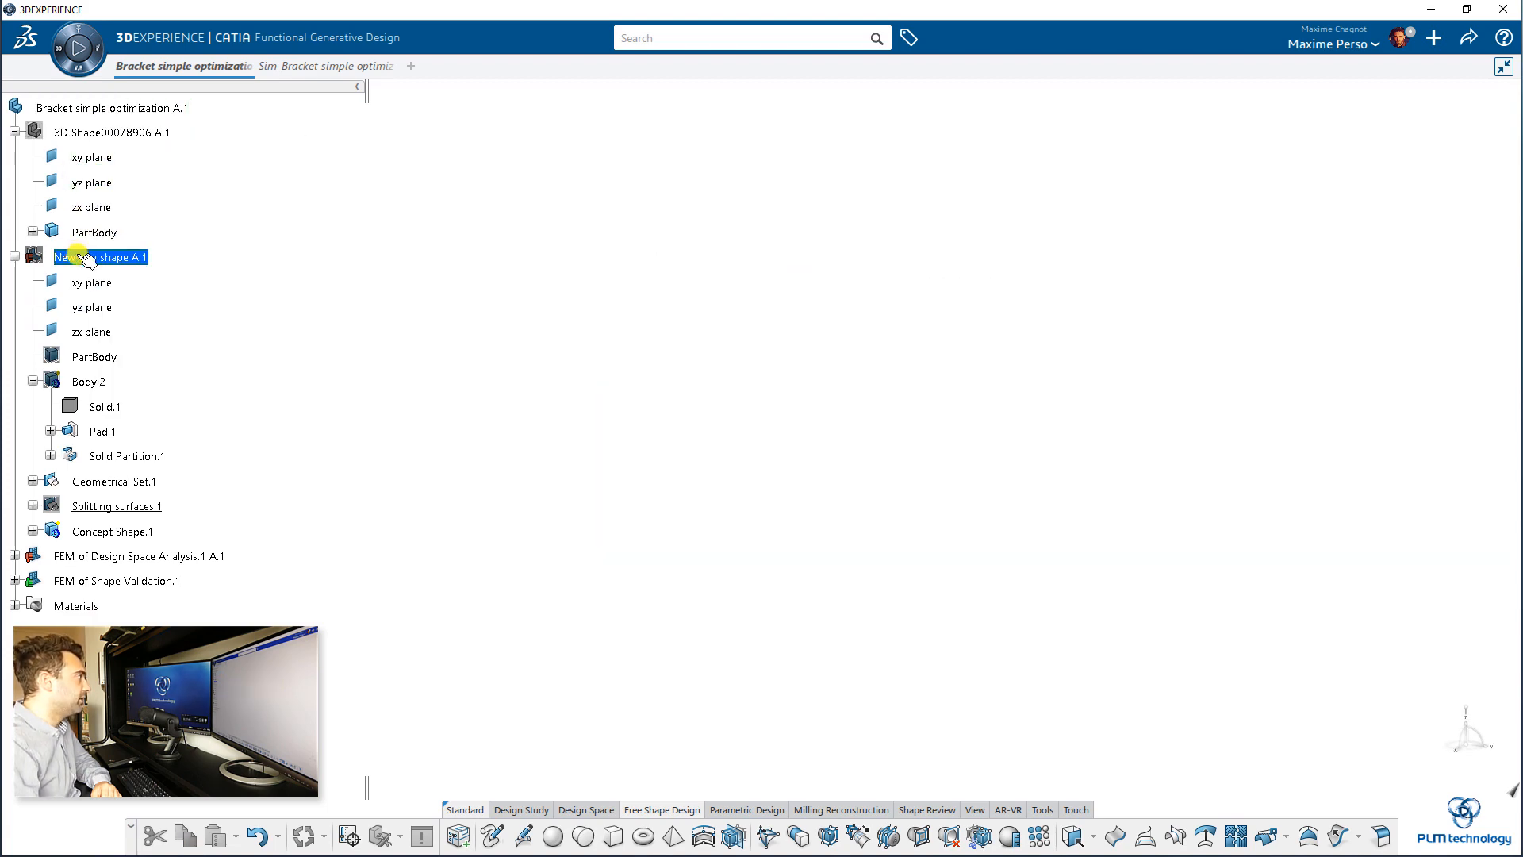
right_click(87, 260)
left_click(150, 299)
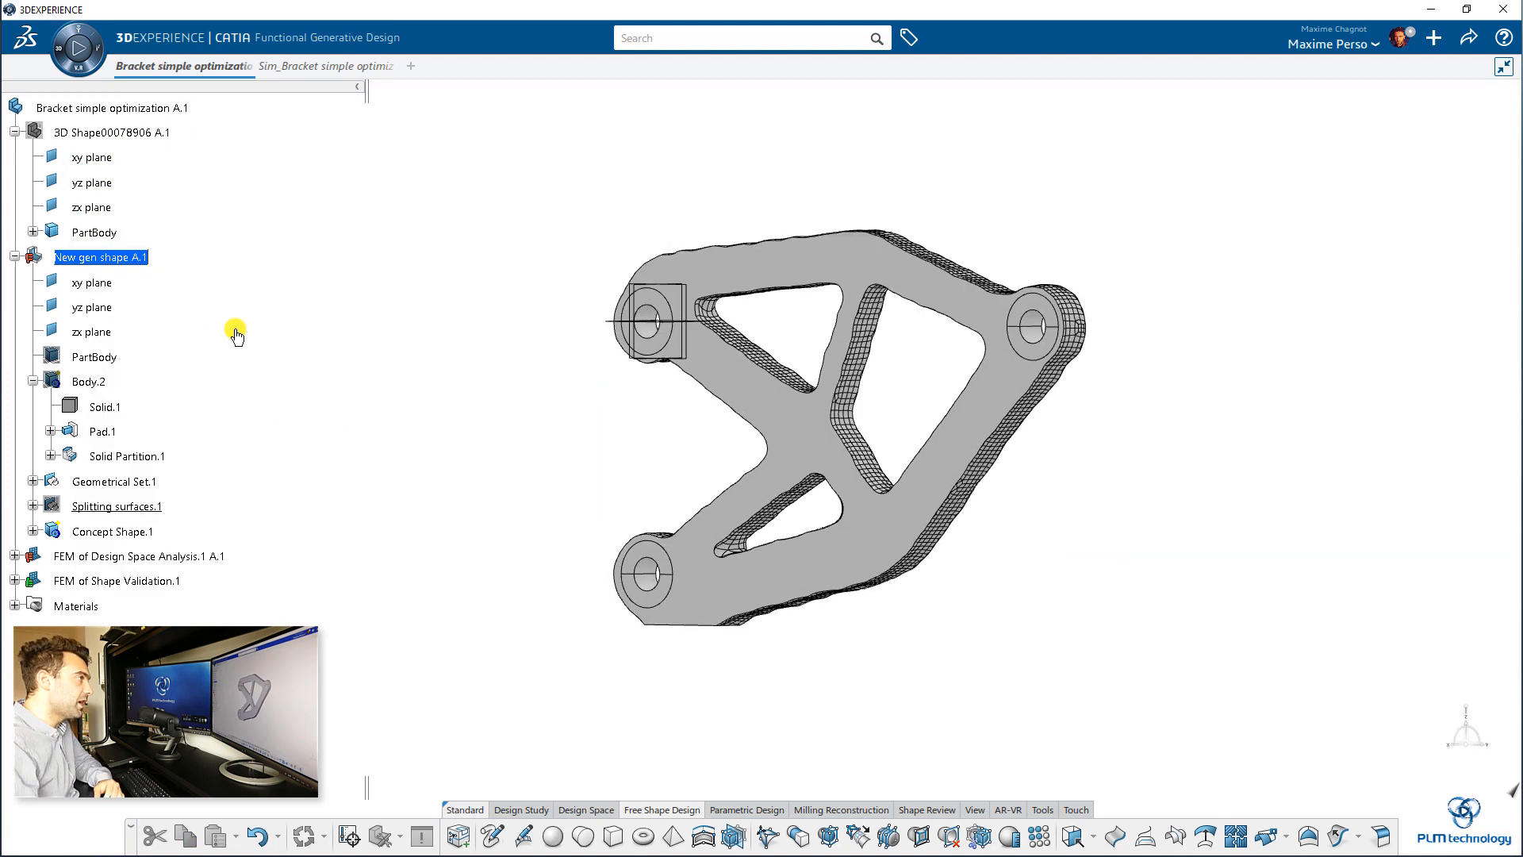
Step: Create a bounding block around Concept Shape.1 with Block Initialization, using a 1 mm offset
middle_click_drag(236, 329, 442, 424)
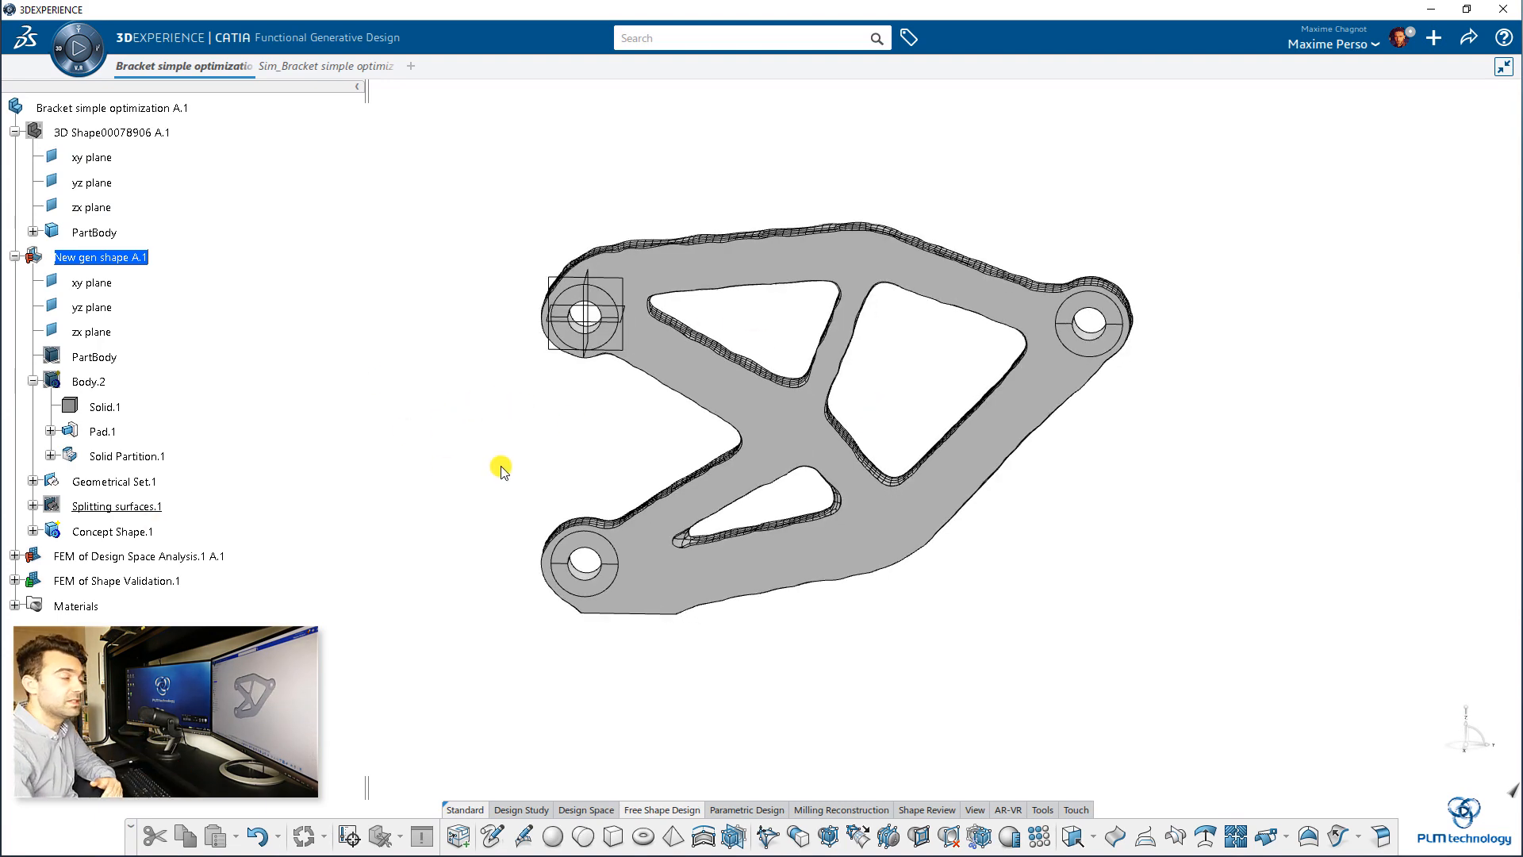
middle_click_drag(520, 476, 613, 491)
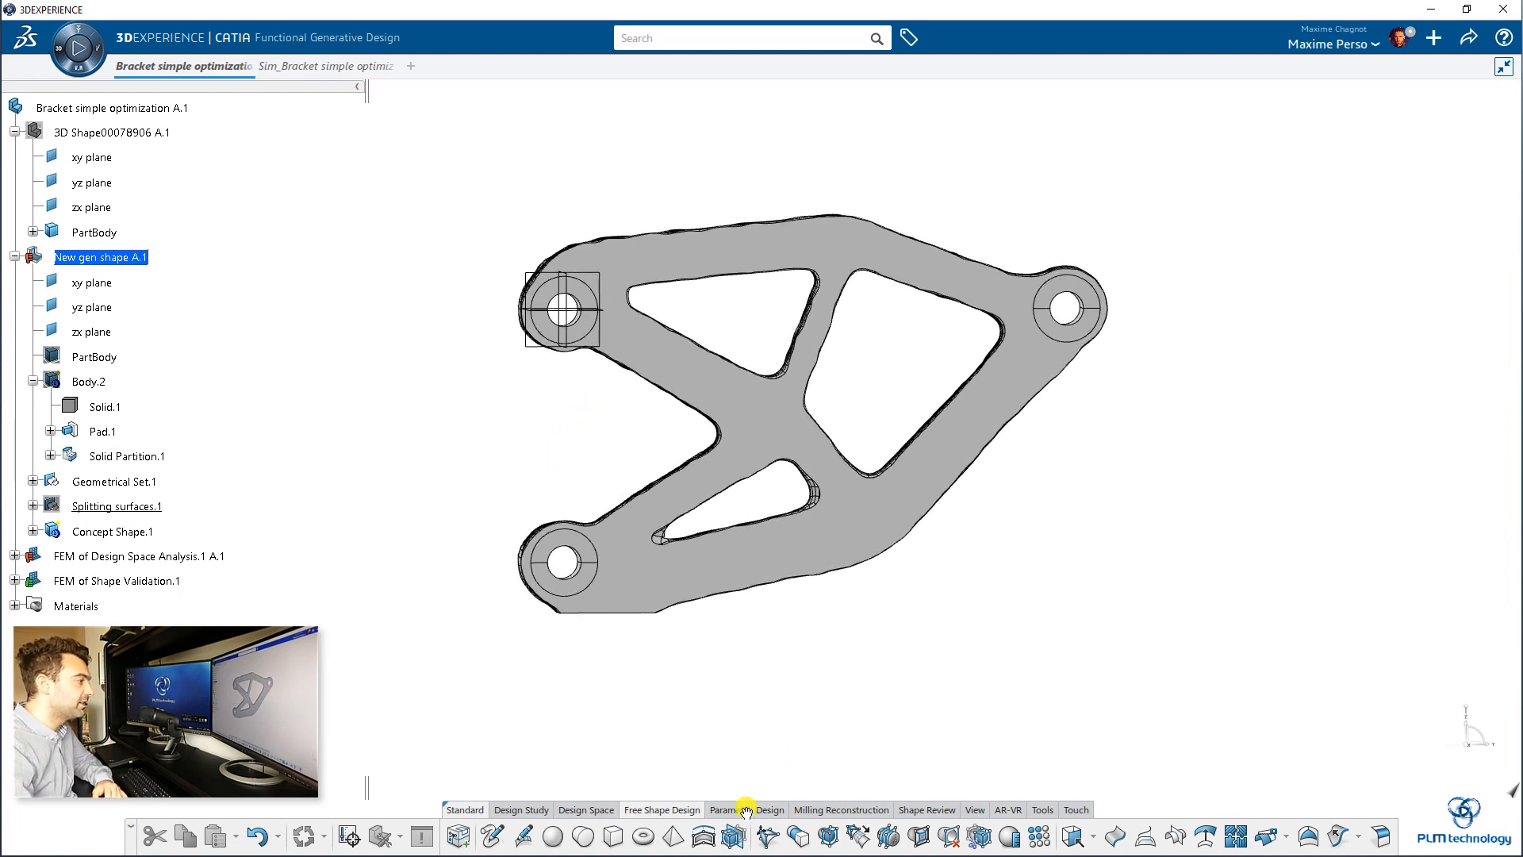
middle_click_drag(747, 811, 553, 797)
left_click(862, 810)
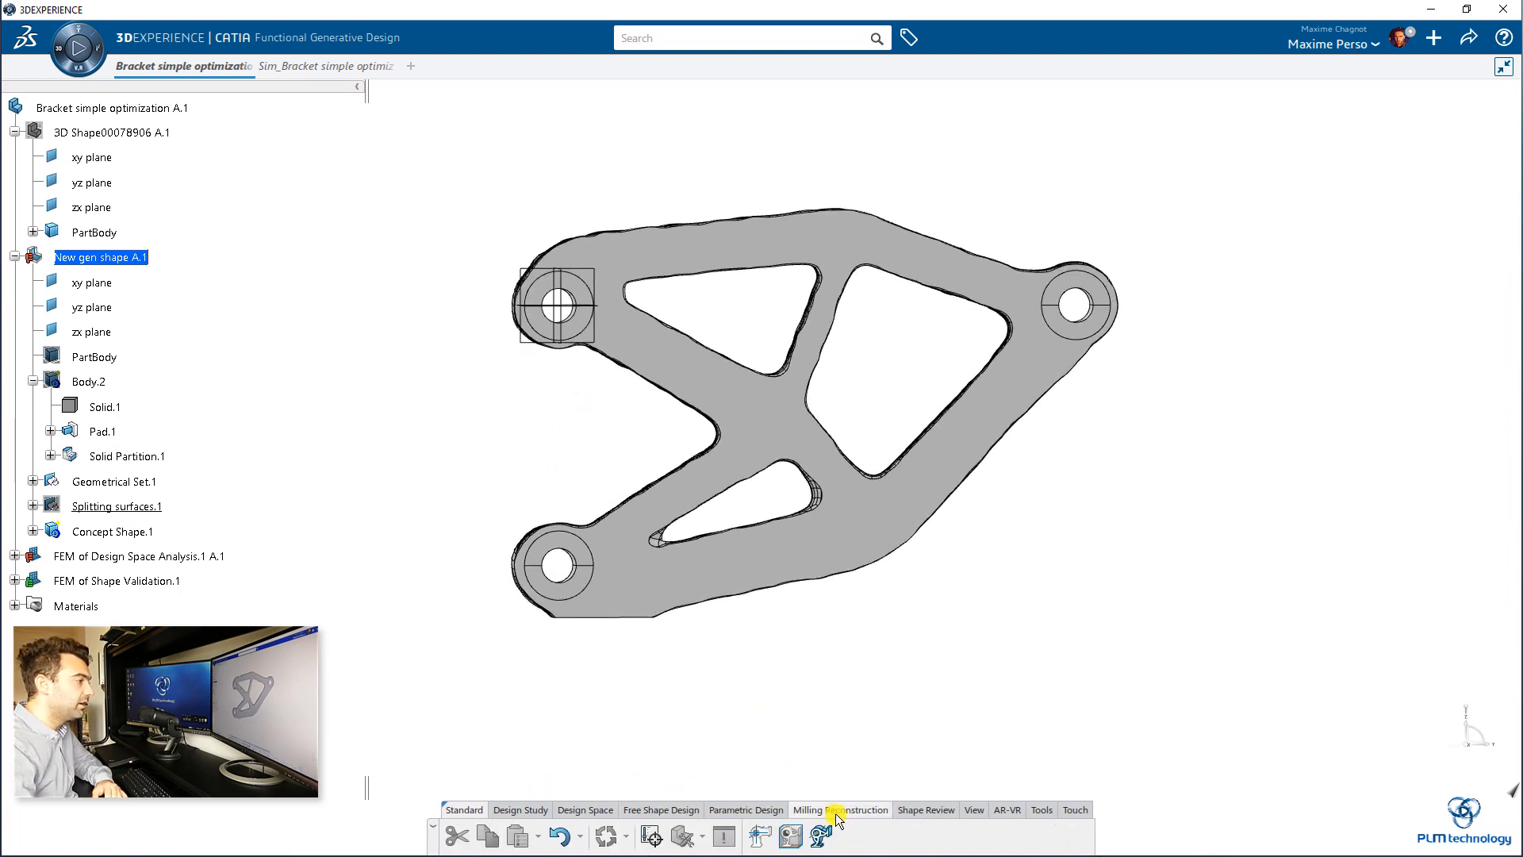
left_click(791, 837)
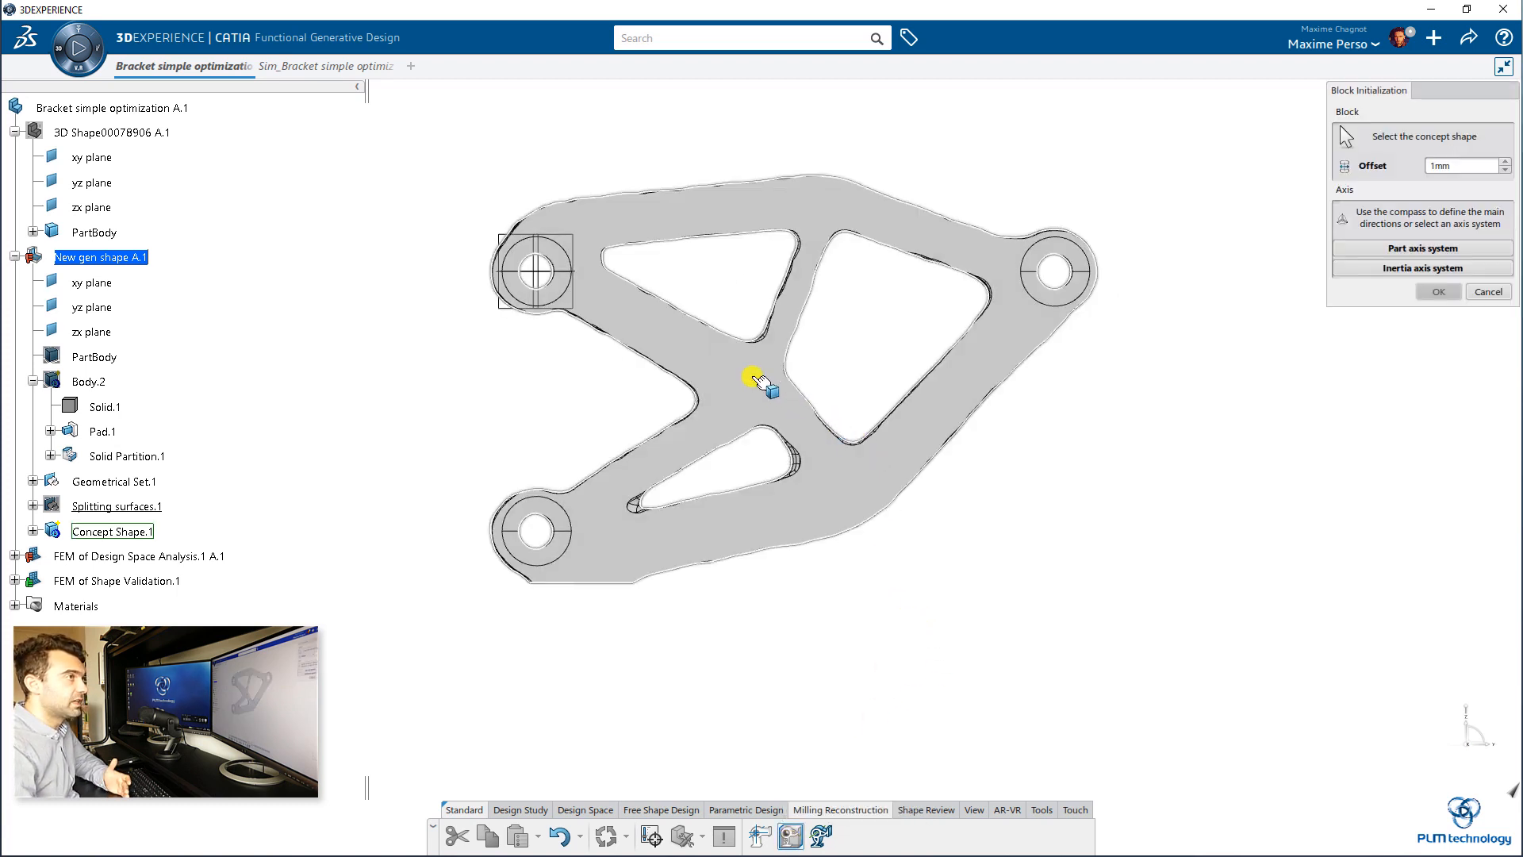
left_click(760, 381)
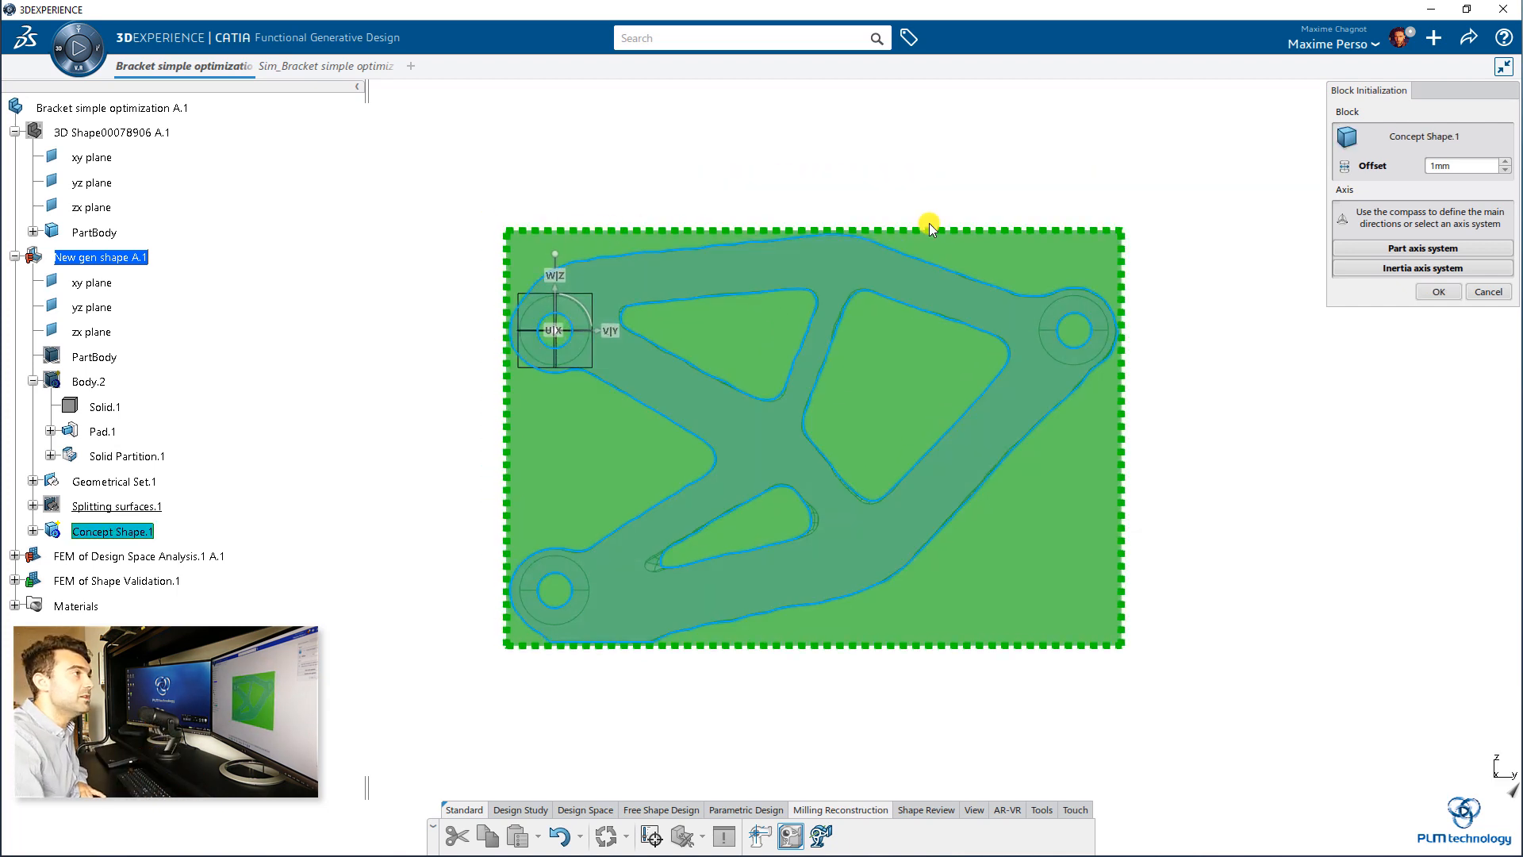
middle_click_drag(741, 392, 1158, 196)
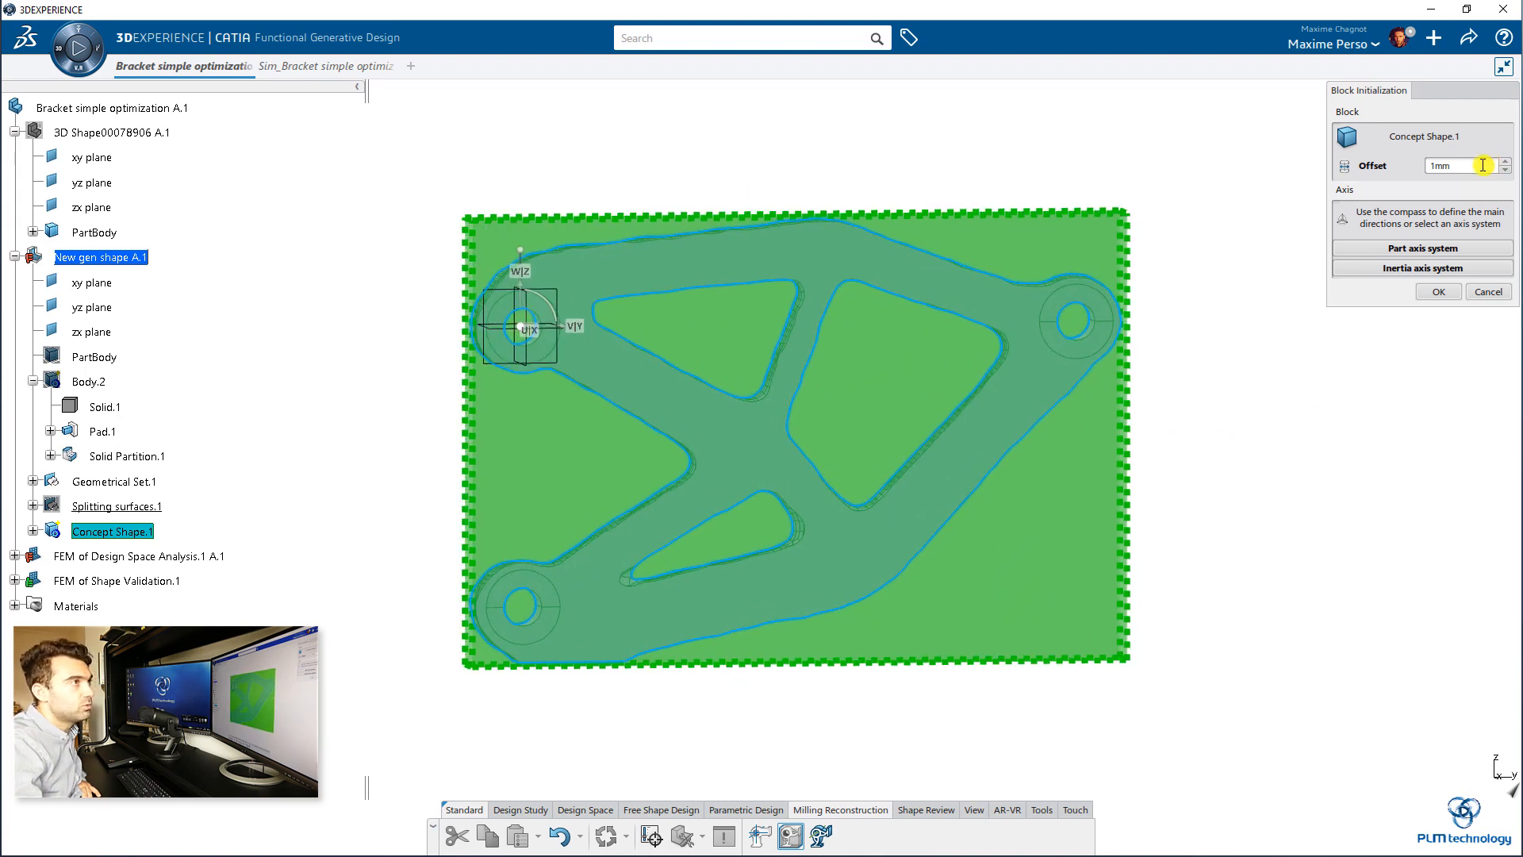
middle_click_drag(589, 390, 684, 416)
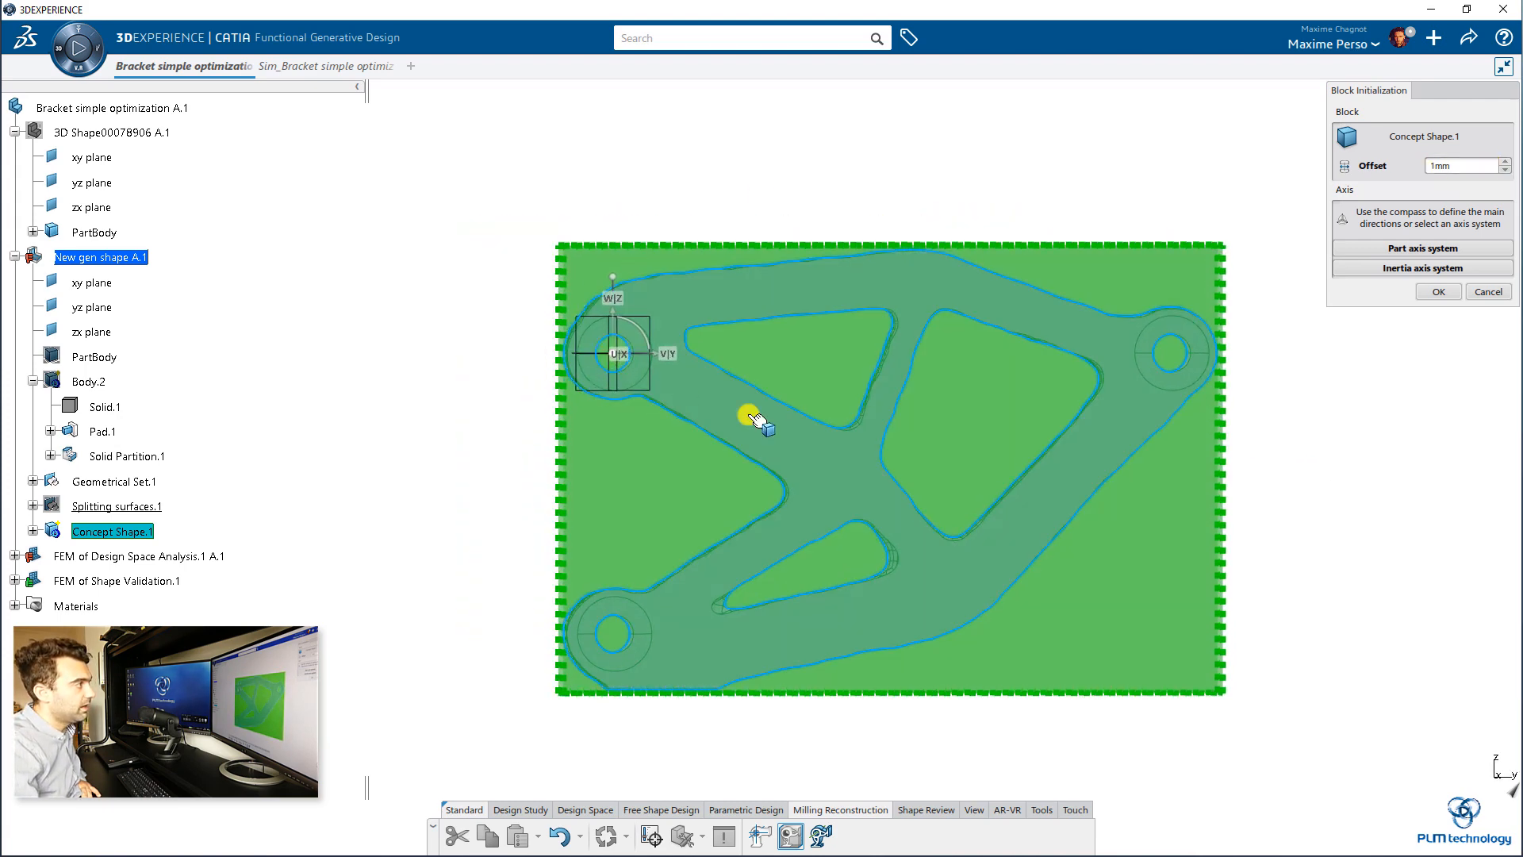
middle_click_drag(598, 381, 516, 127)
middle_click_drag(372, 362, 838, 506)
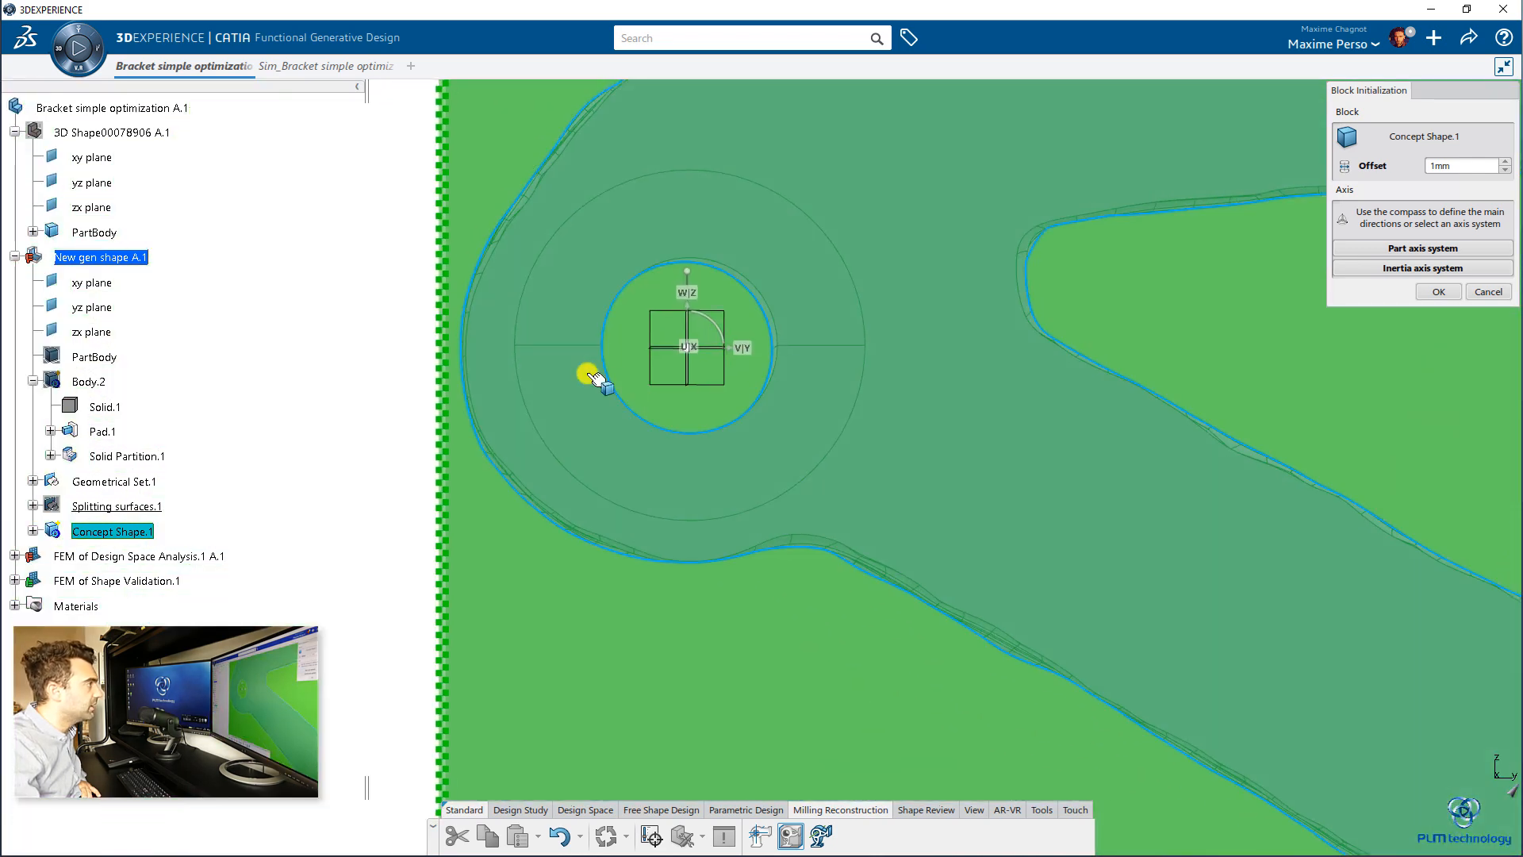
middle_click_drag(663, 401, 669, 478)
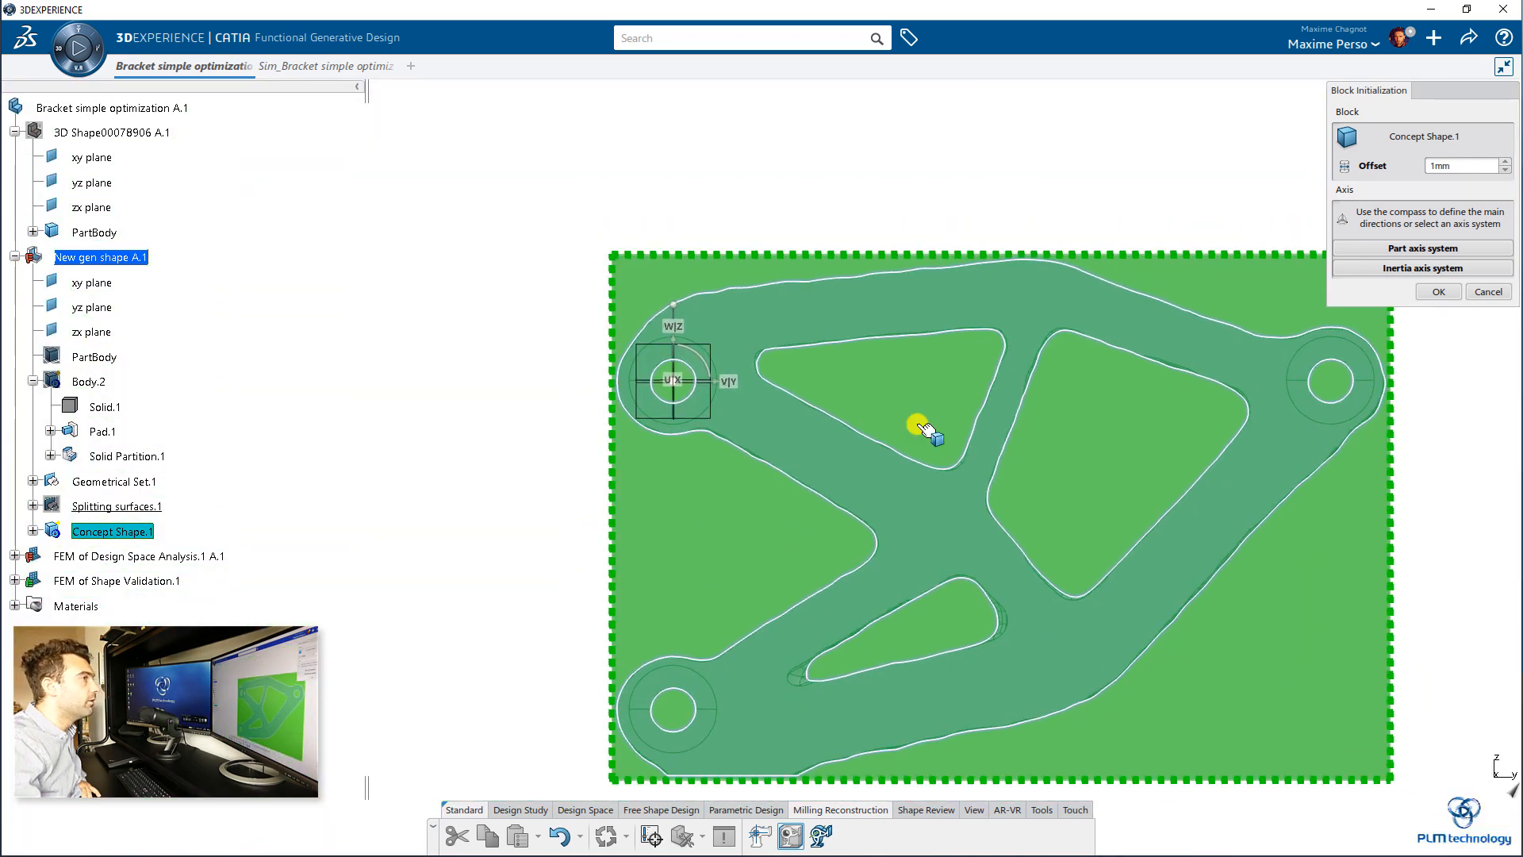
middle_click_drag(916, 424, 1190, 381)
left_click(1439, 292)
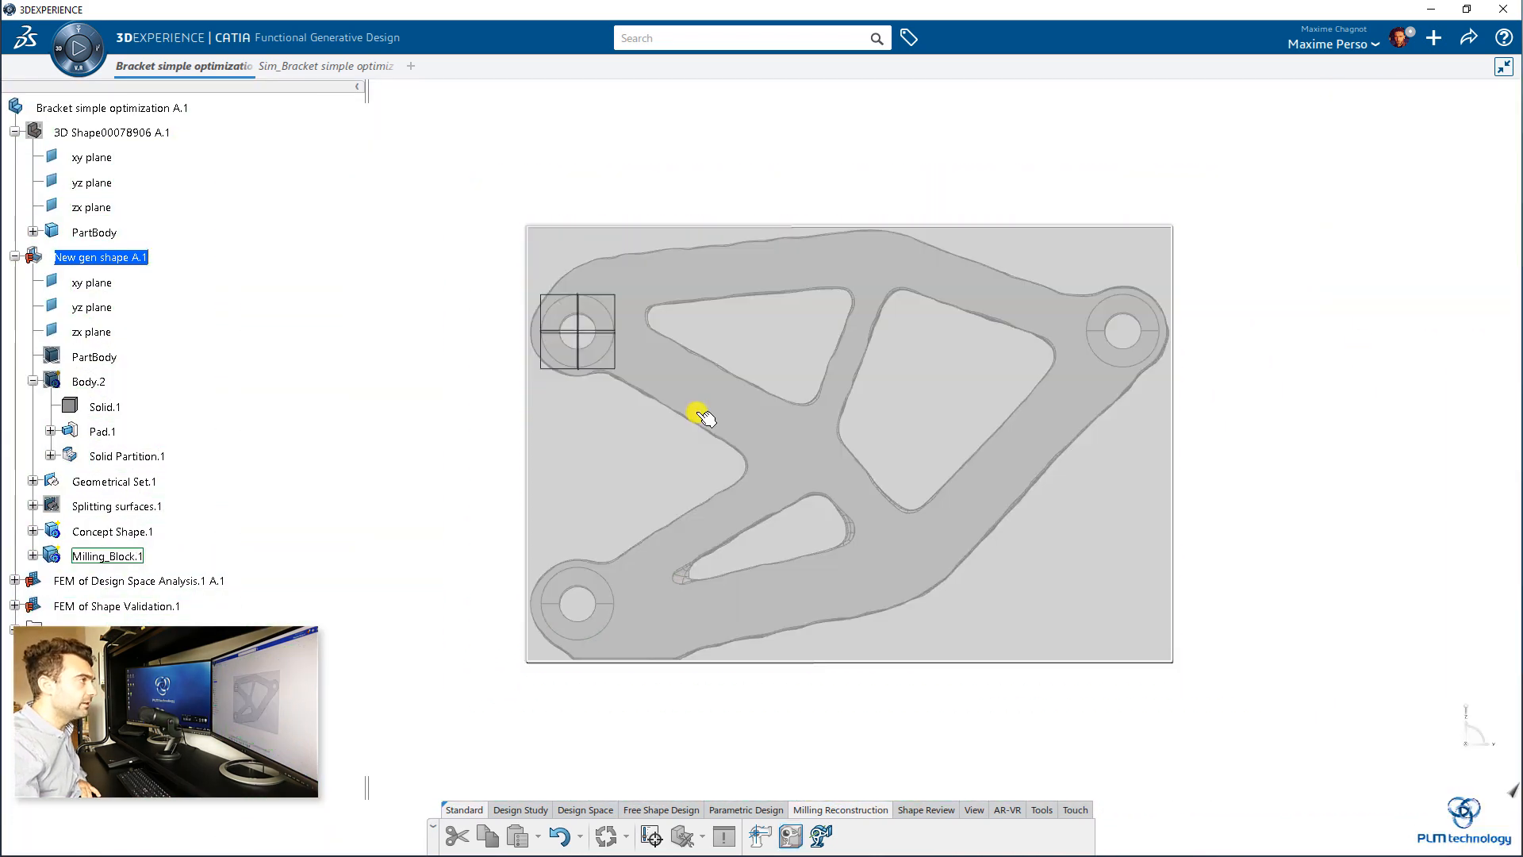
Step: Set up a Milling Reconstruction of Concept Shape.1 with the yz plane as milling direction and a 5 mm tool diameter, and proceed to profile definition
middle_click_drag(1037, 445, 1075, 500)
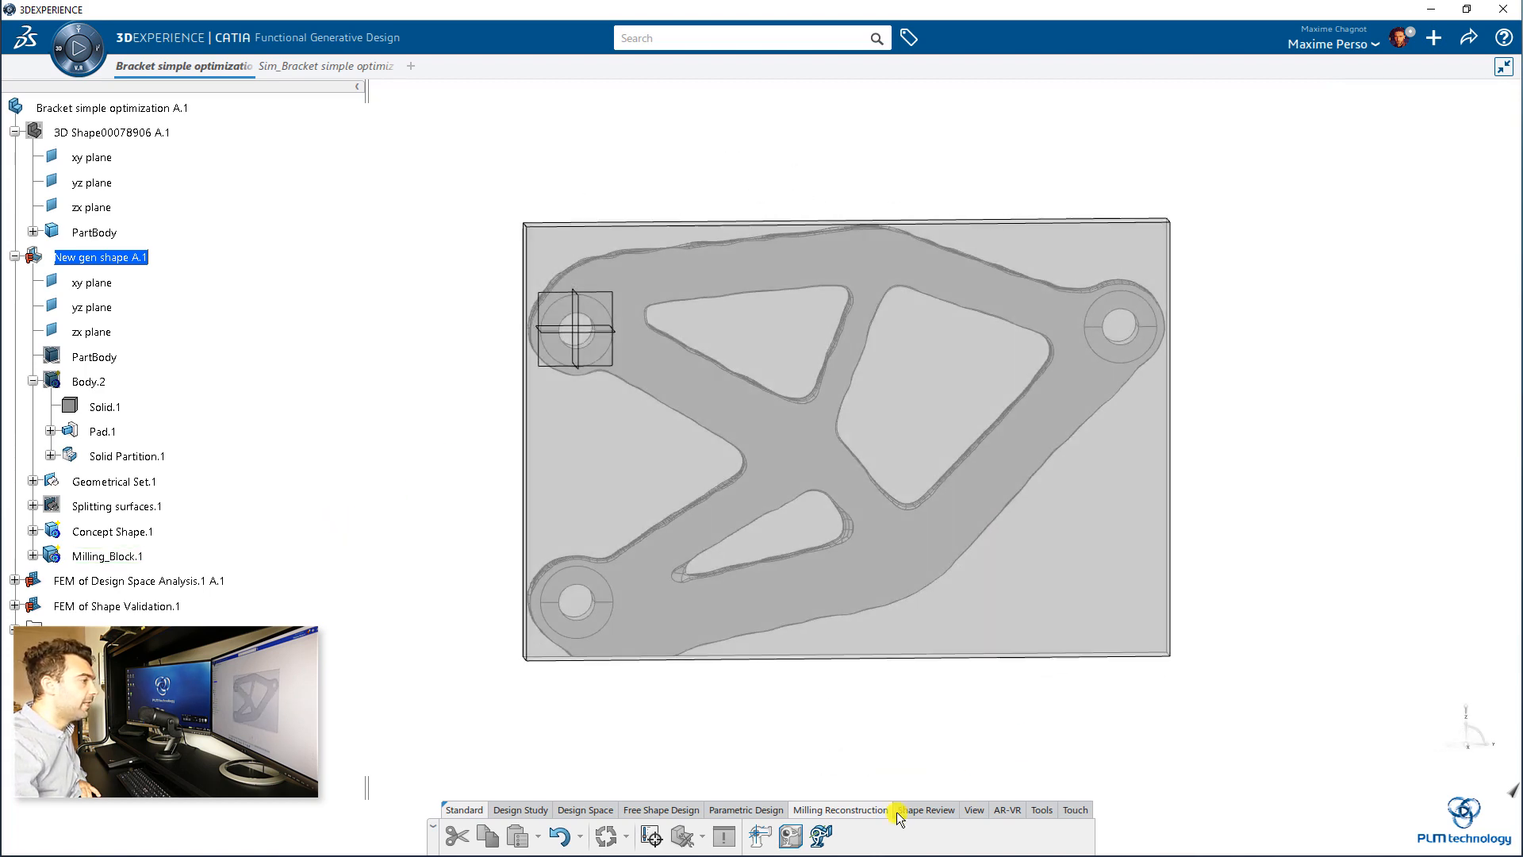
left_click(820, 837)
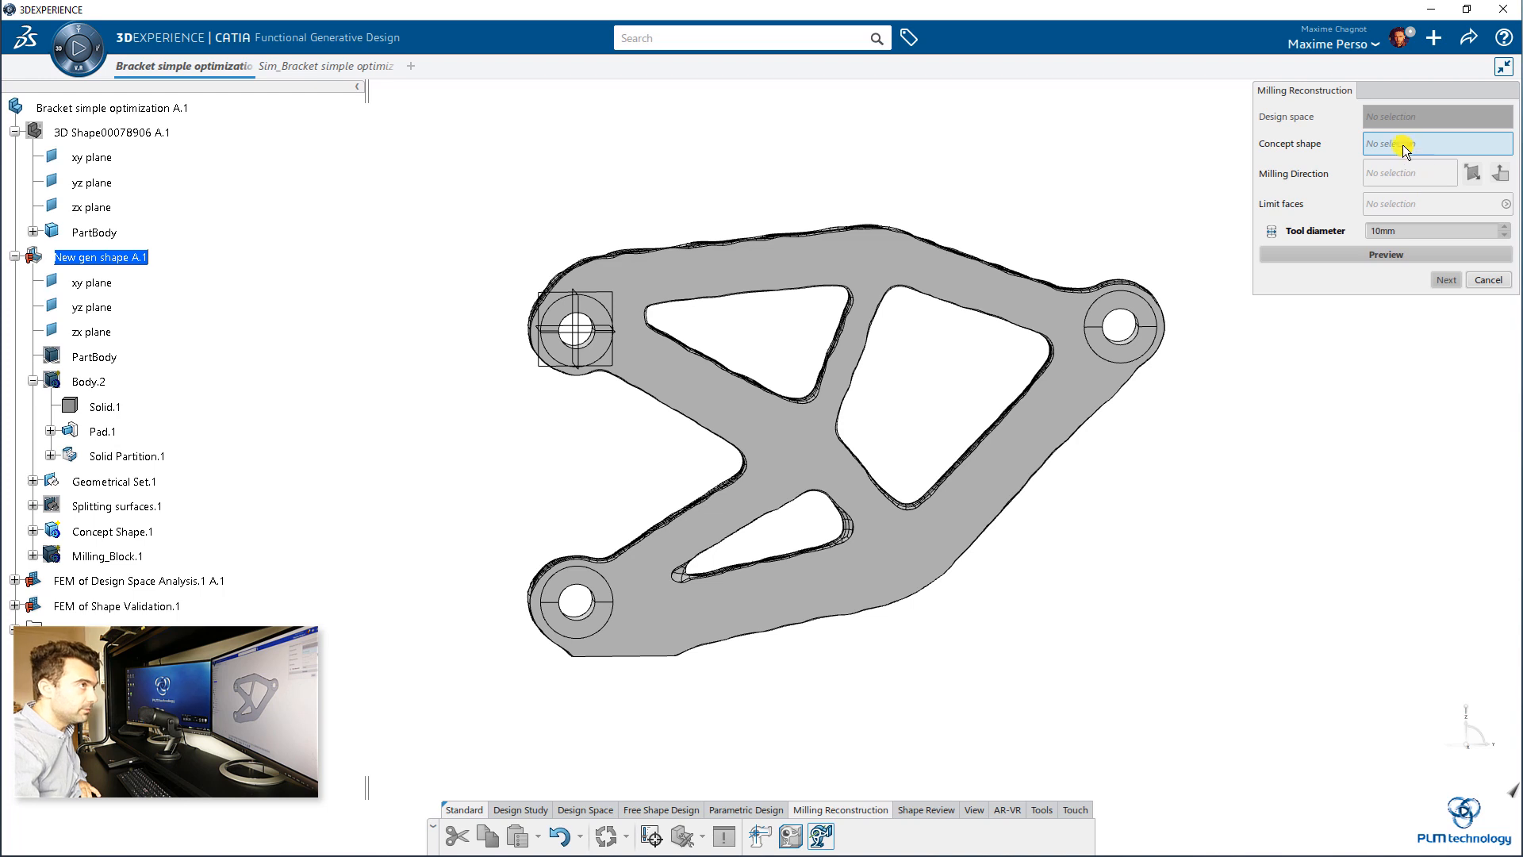
left_click(646, 290)
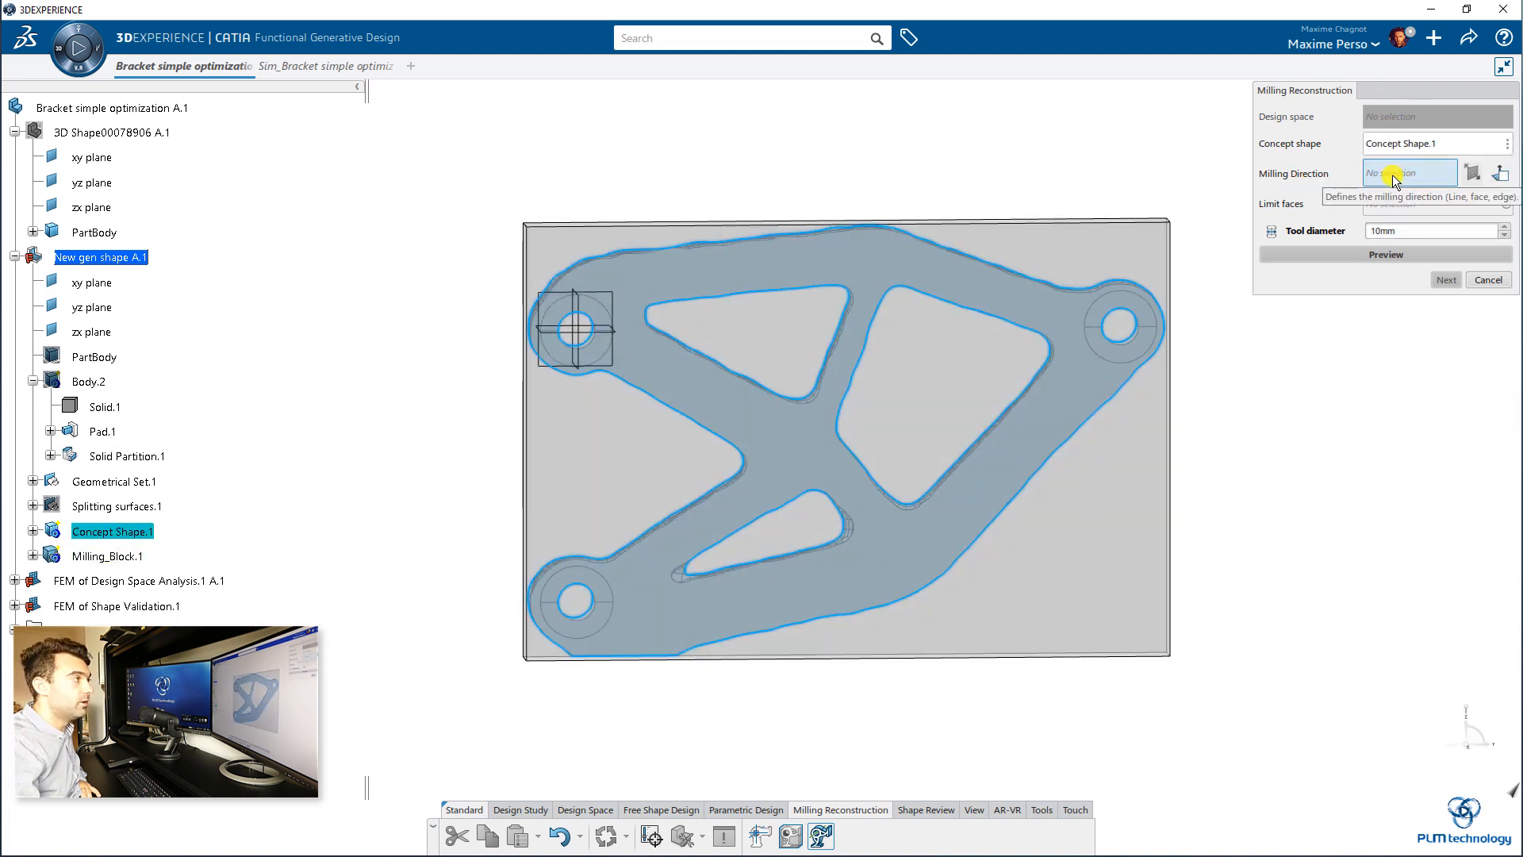
left_click(596, 295)
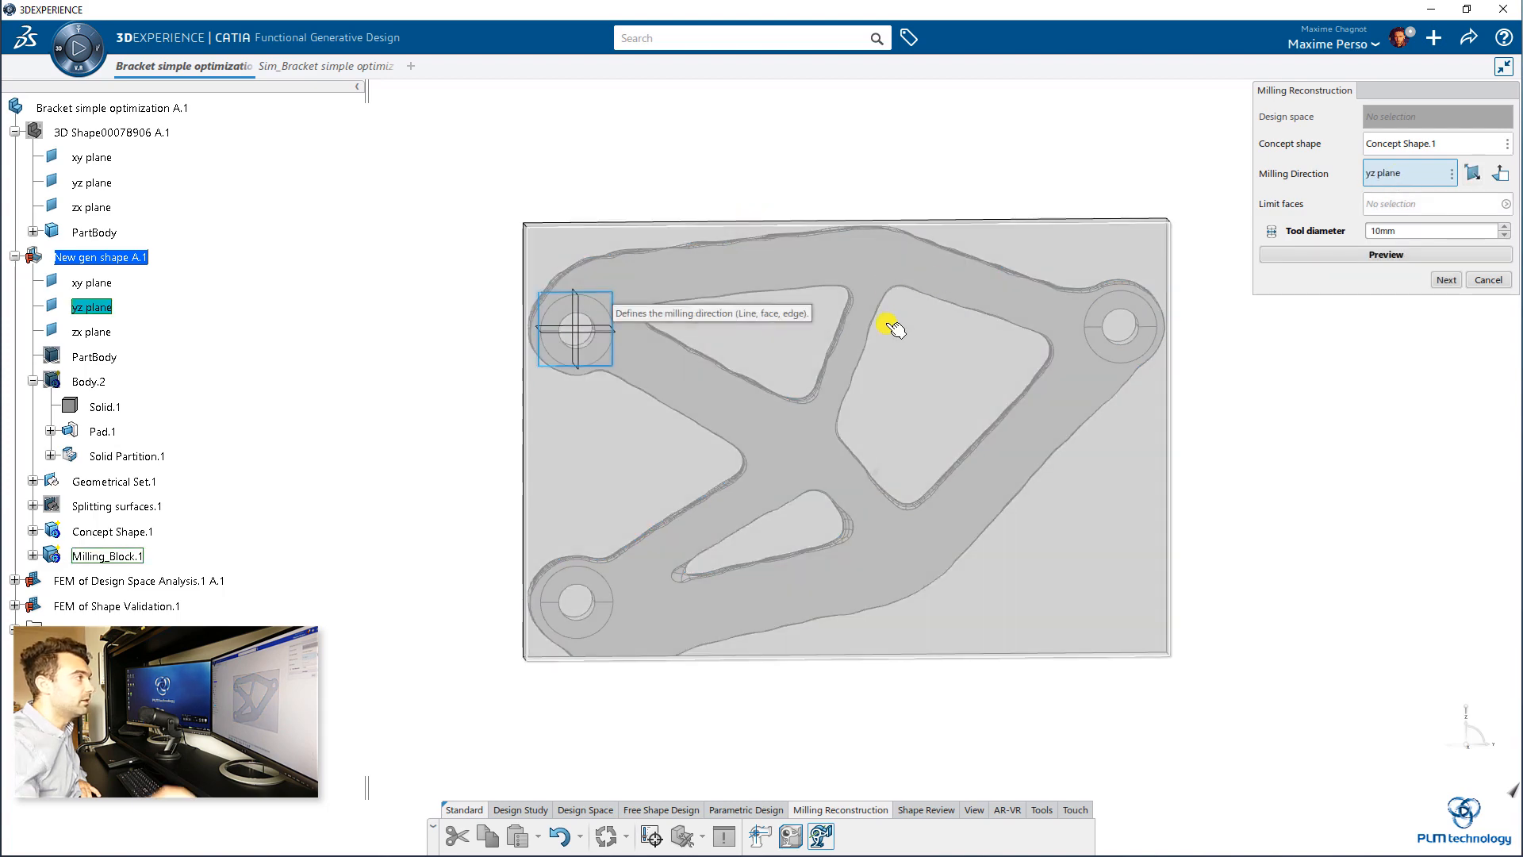
middle_click_drag(786, 419, 769, 398)
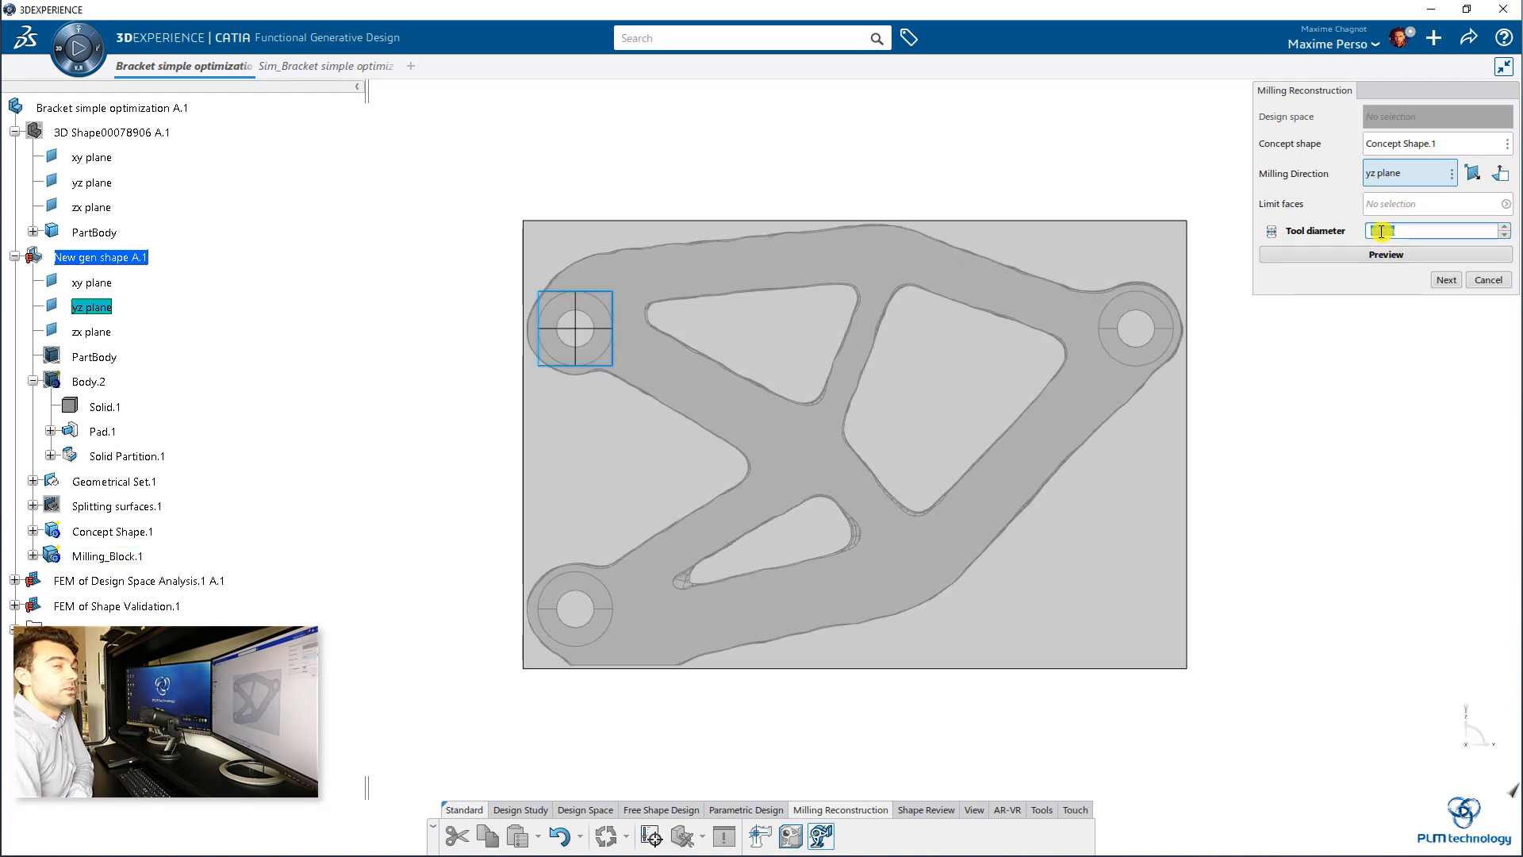
type("5")
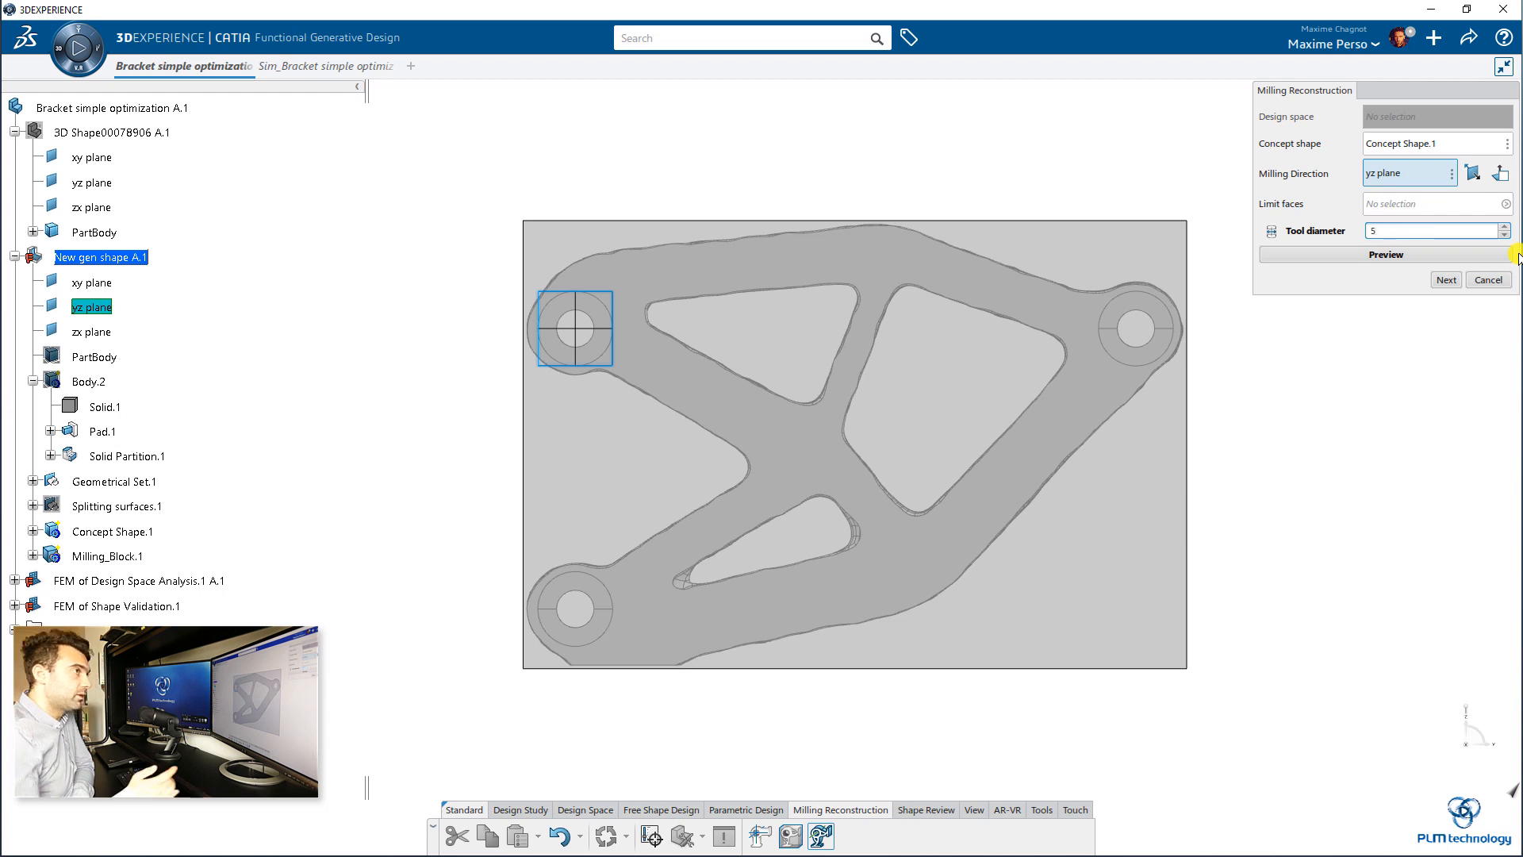
left_click(1380, 254)
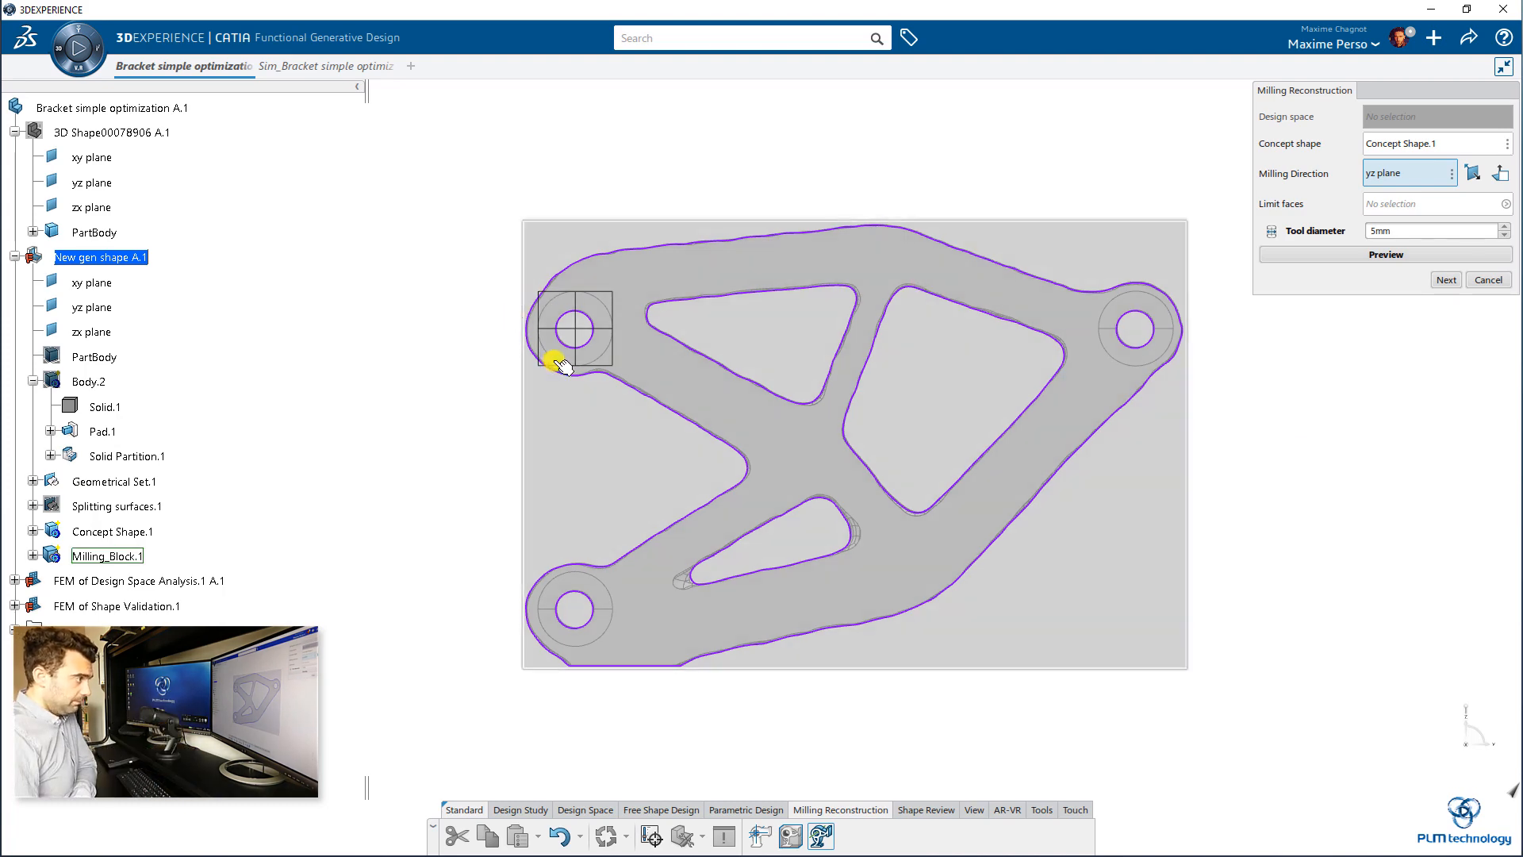
left_click(1445, 280)
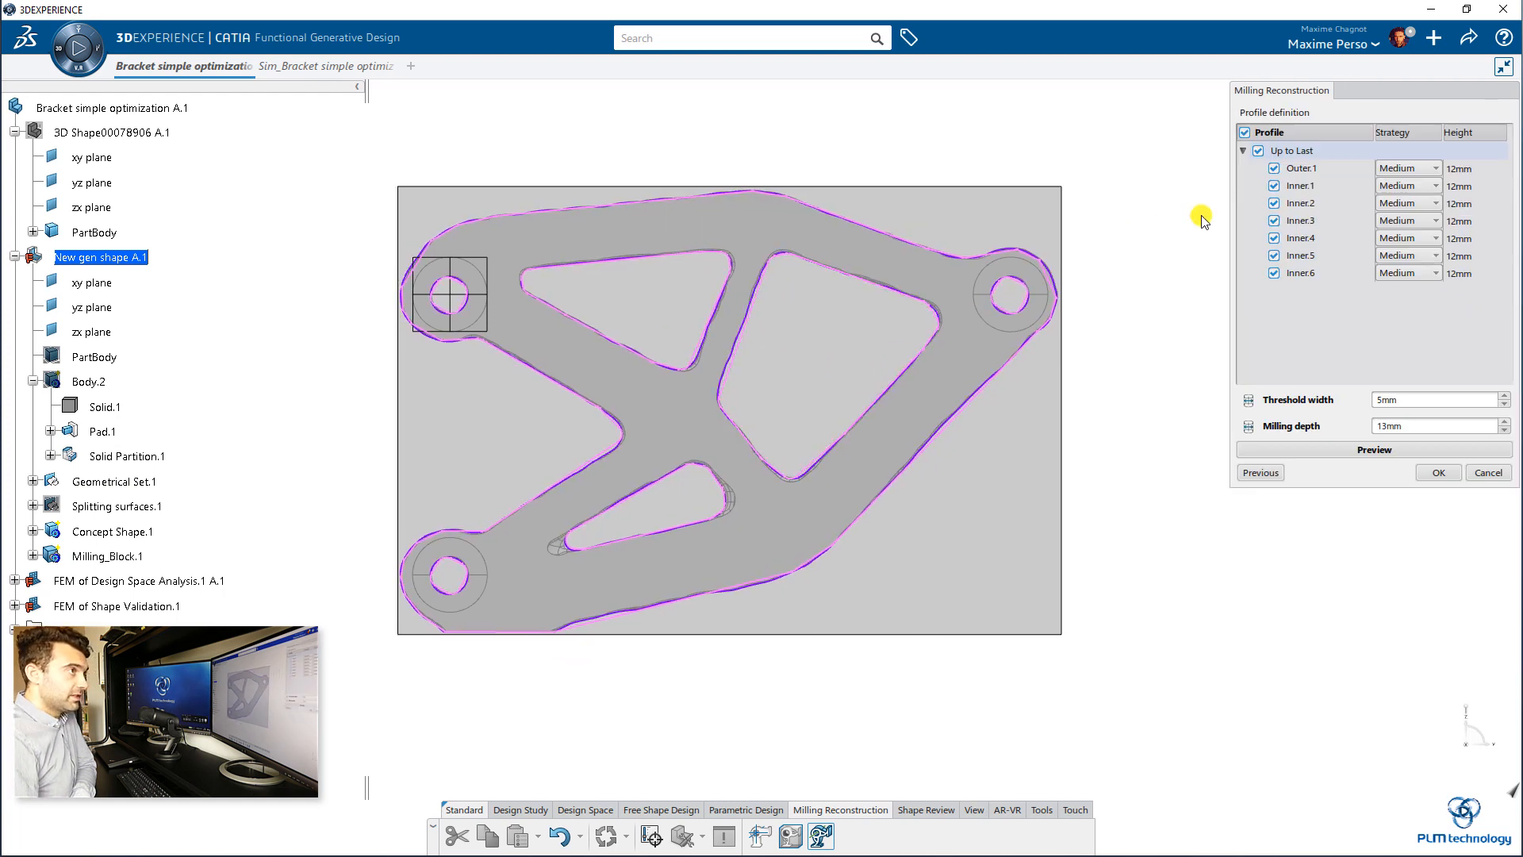
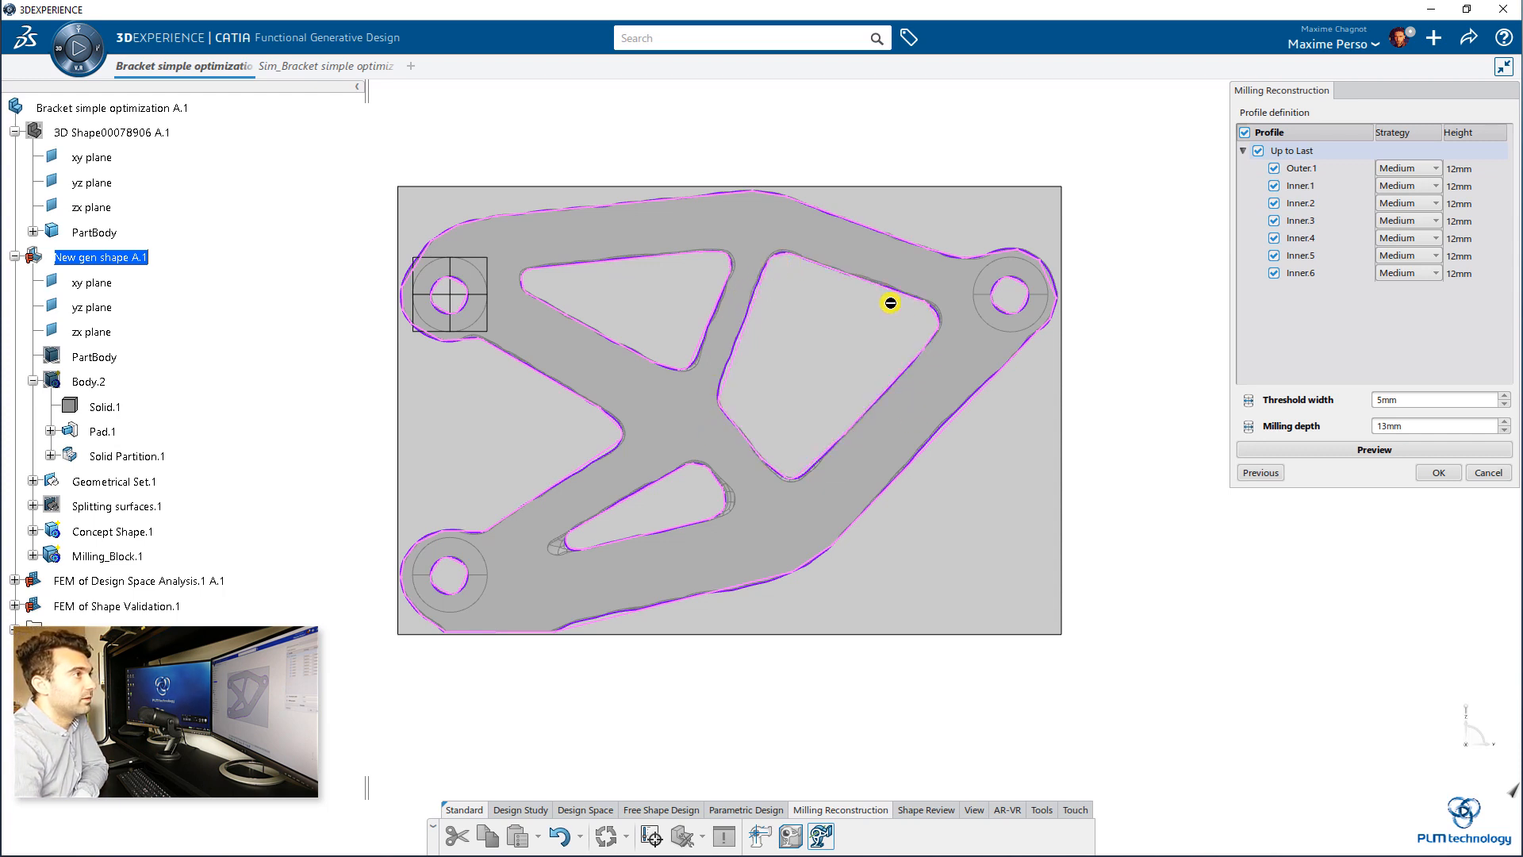
Step: Try the Accurate and Medium strategies on the large cutout profile Inner.1, and set it to Rough
left_click(1409, 185)
left_click(1410, 202)
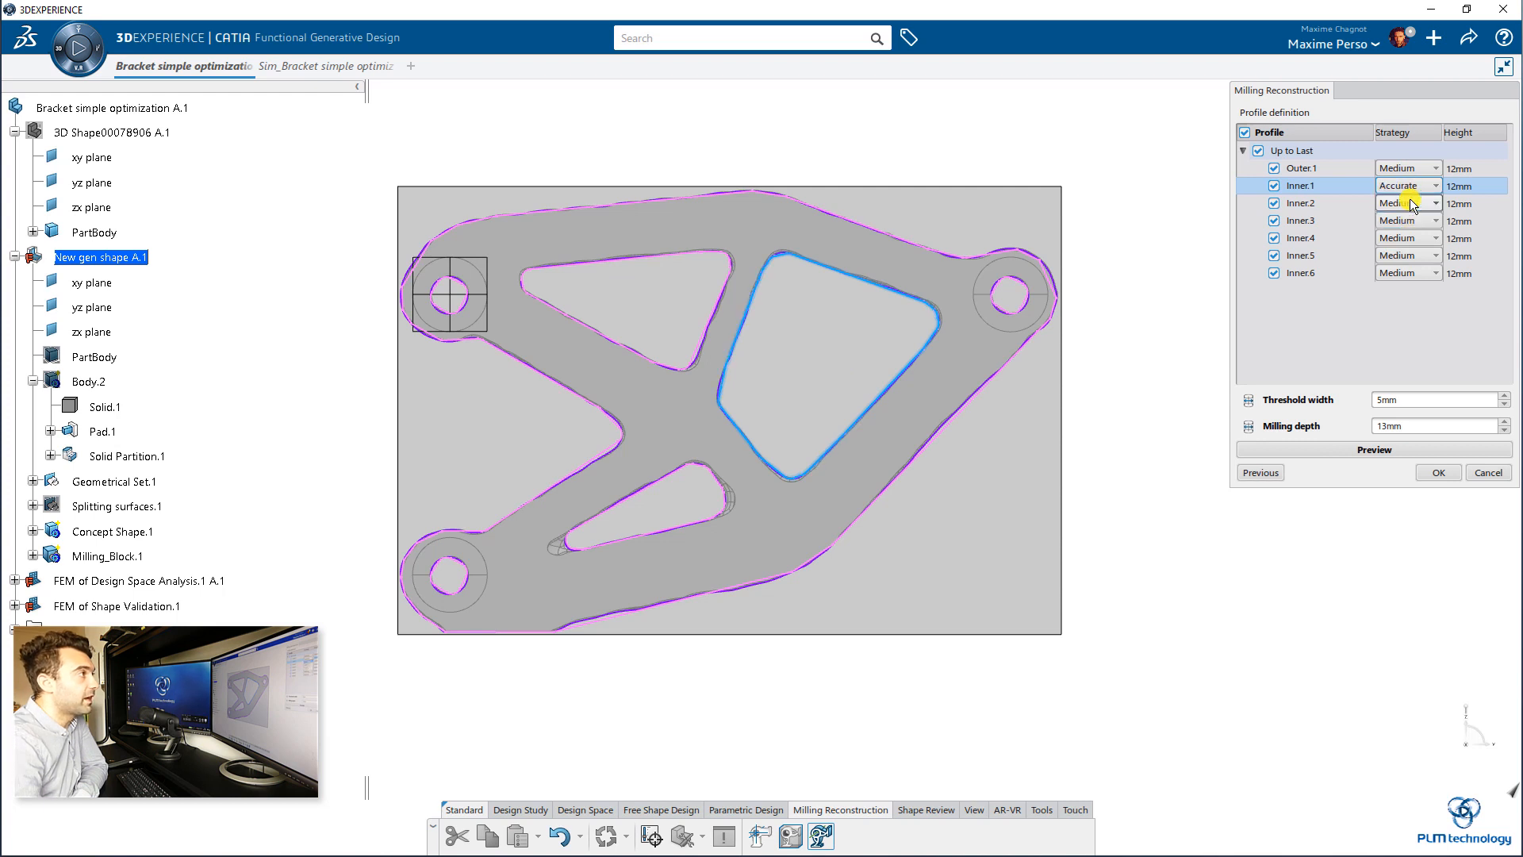
left_click(1414, 187)
left_click(1406, 217)
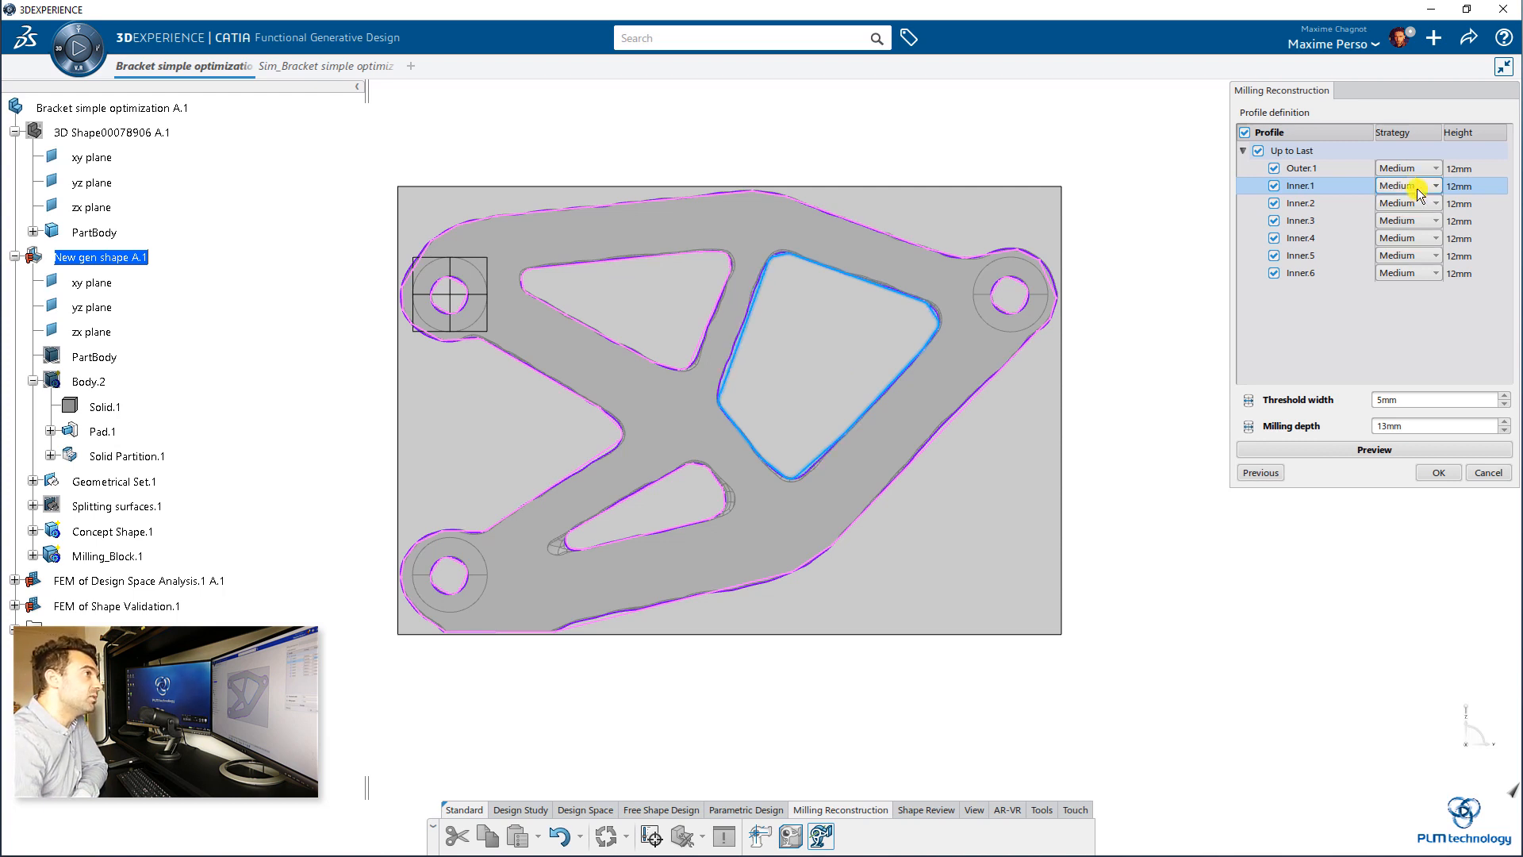
left_click(1416, 187)
left_click(1409, 231)
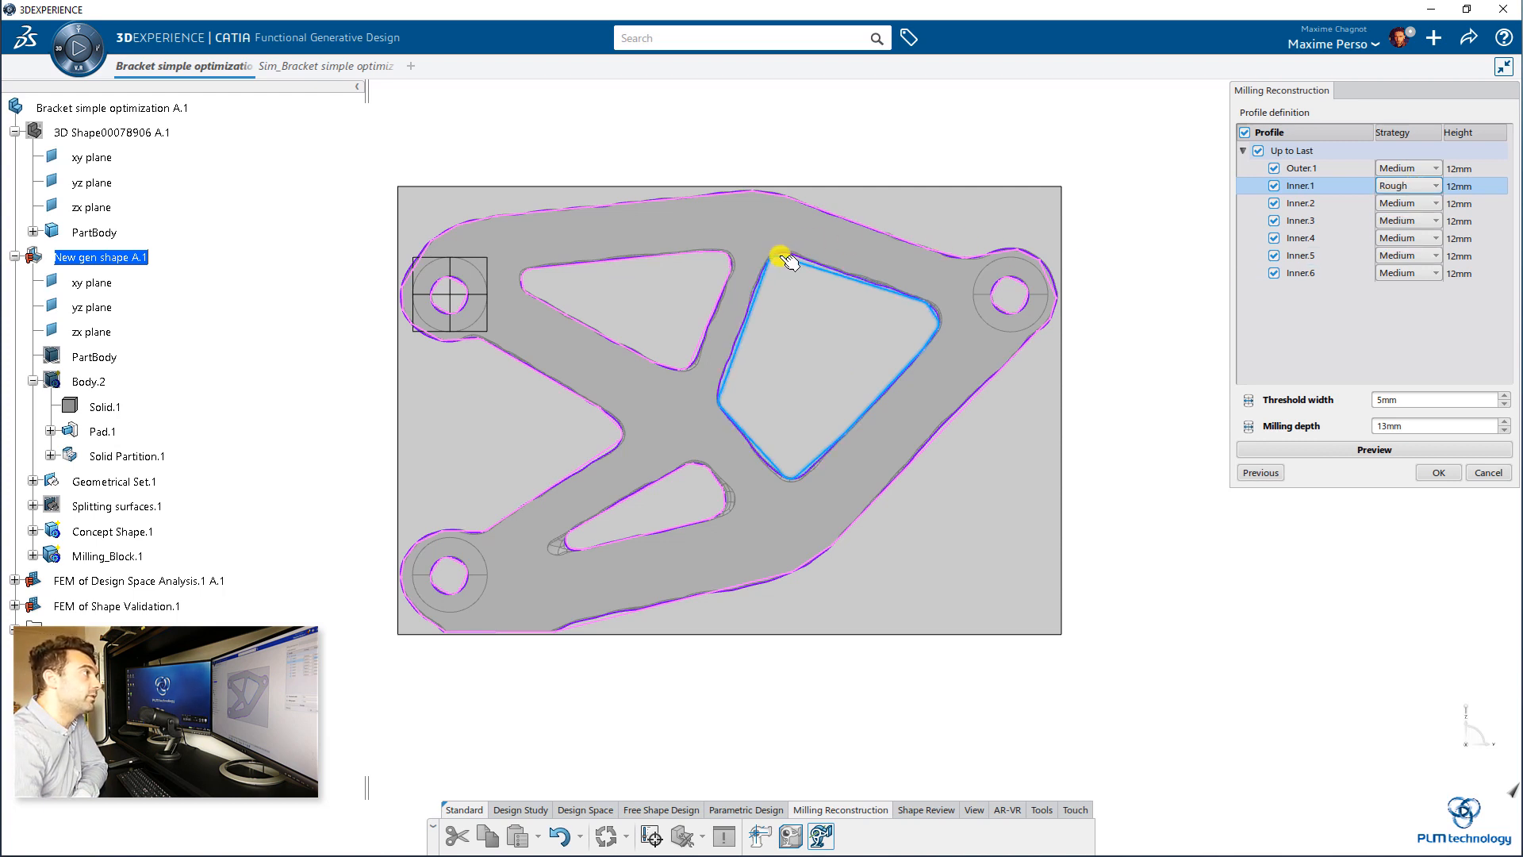
Step: Try the Spline strategy on Inner.1 and return it to Rough
scroll(786, 260, "up", 5)
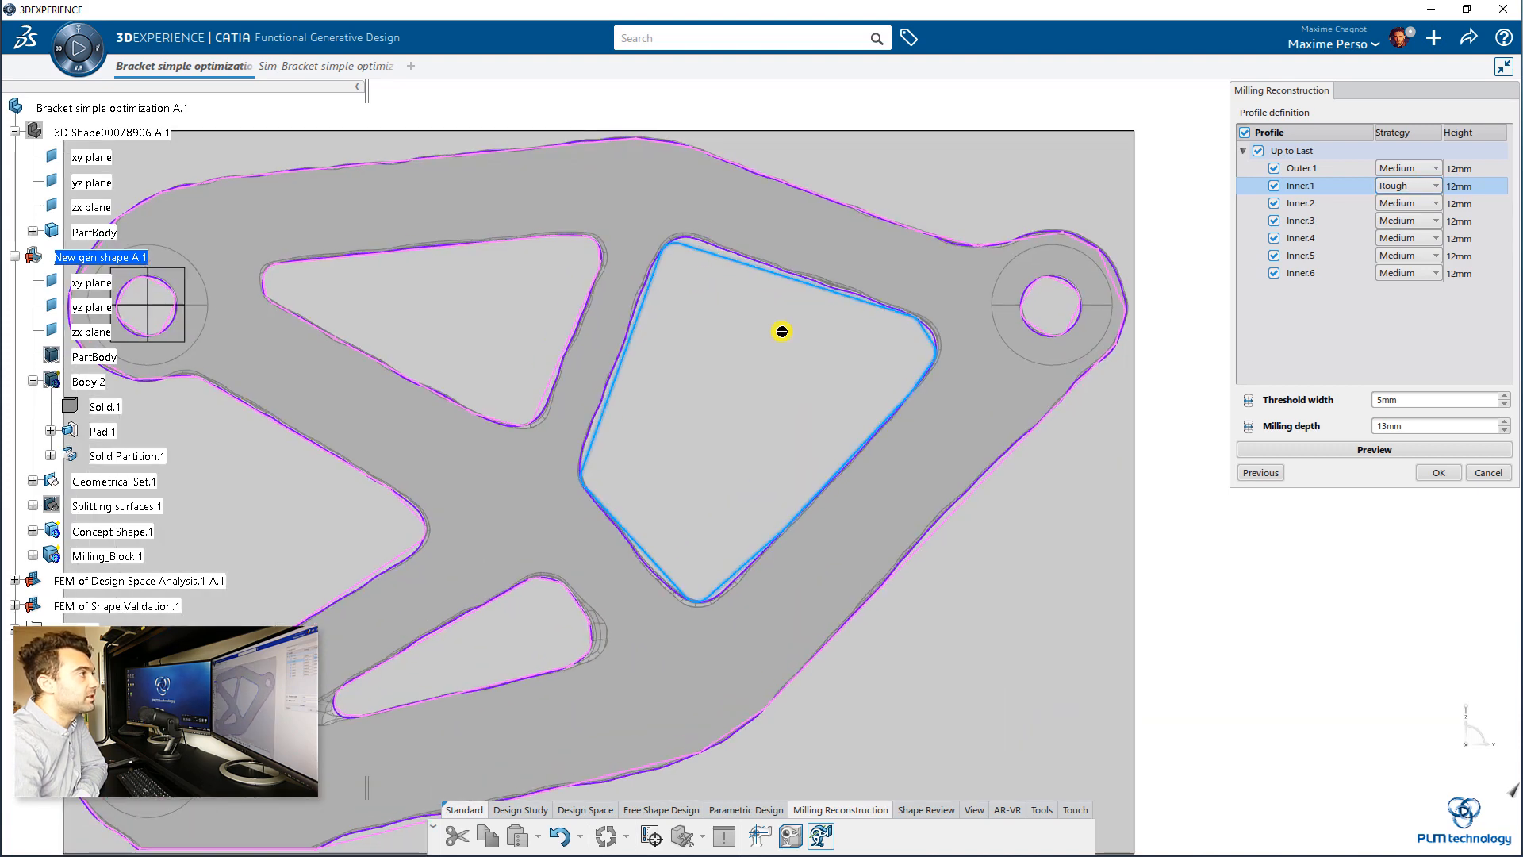
left_click(1400, 187)
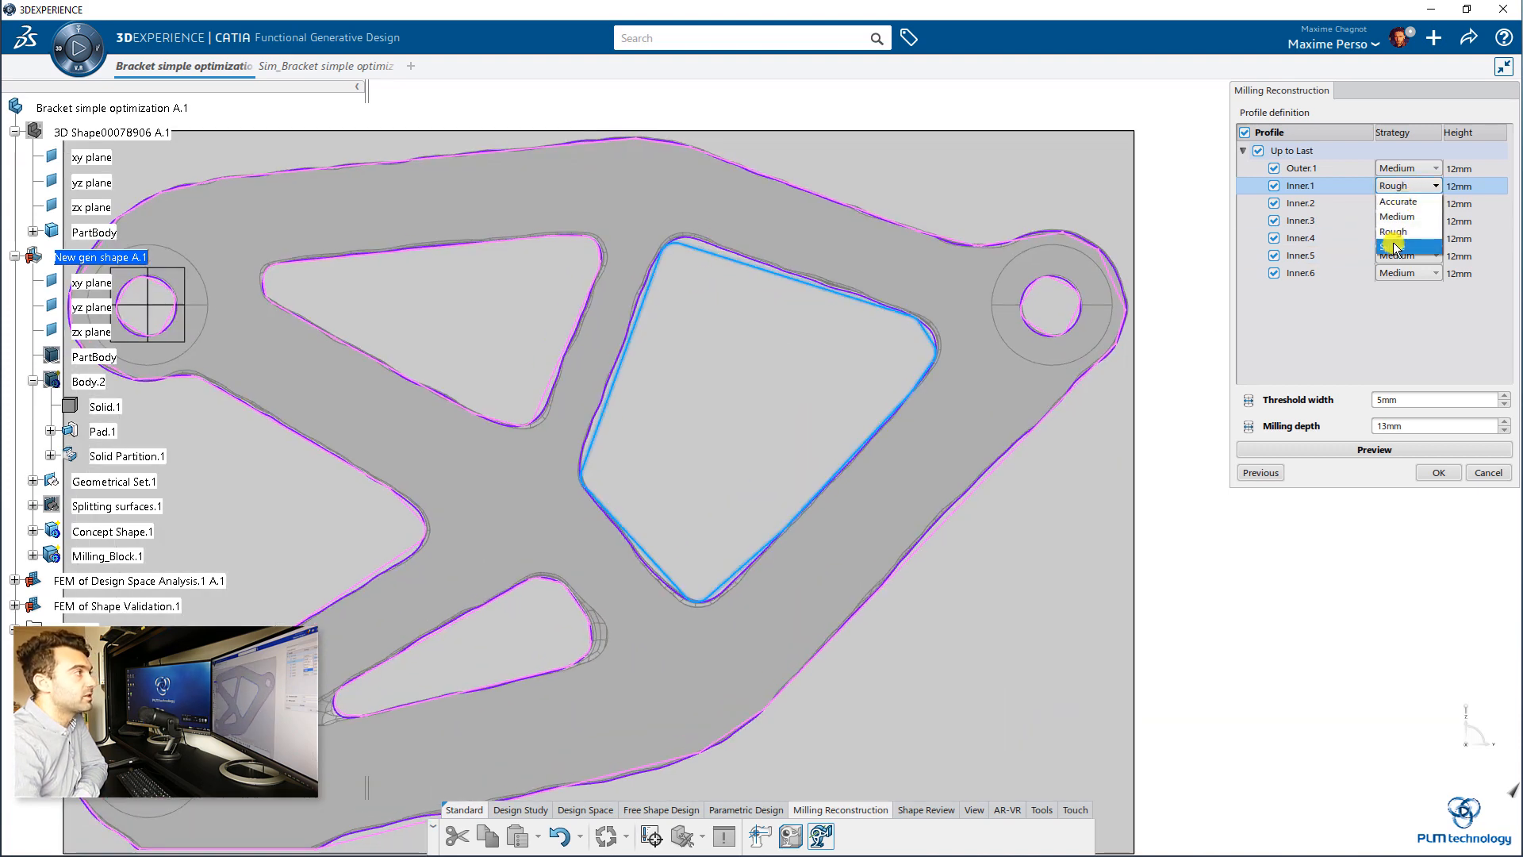
left_click(1396, 247)
left_click(1437, 186)
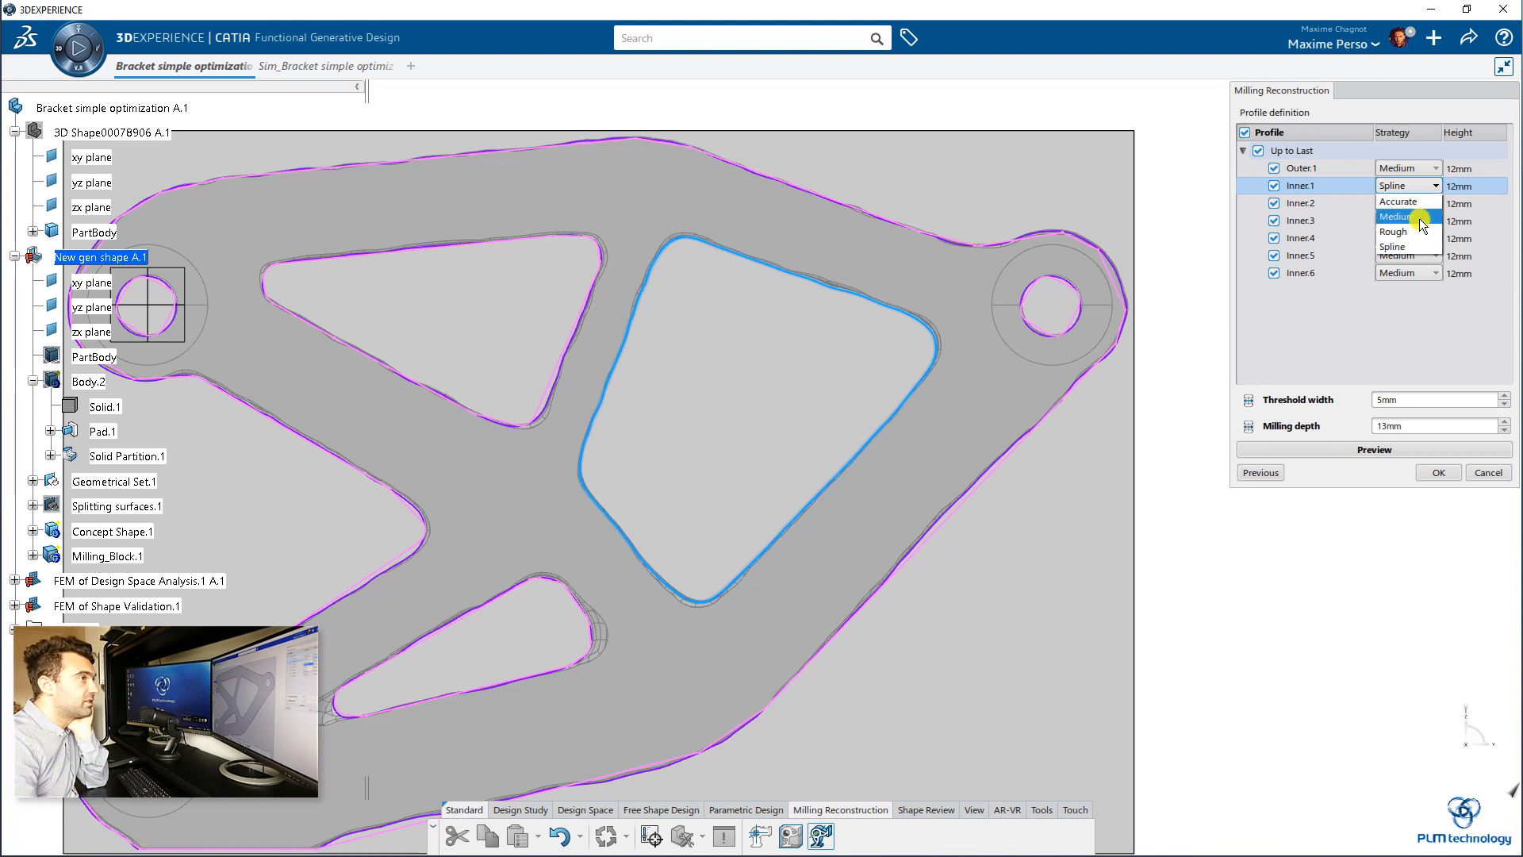
left_click(1396, 230)
Step: Set the strategy of the two remaining triangular cutout profiles, Inner.2 and Inner.3, to Rough
scroll(754, 326, "down", 3)
scroll(754, 325, "down", 1)
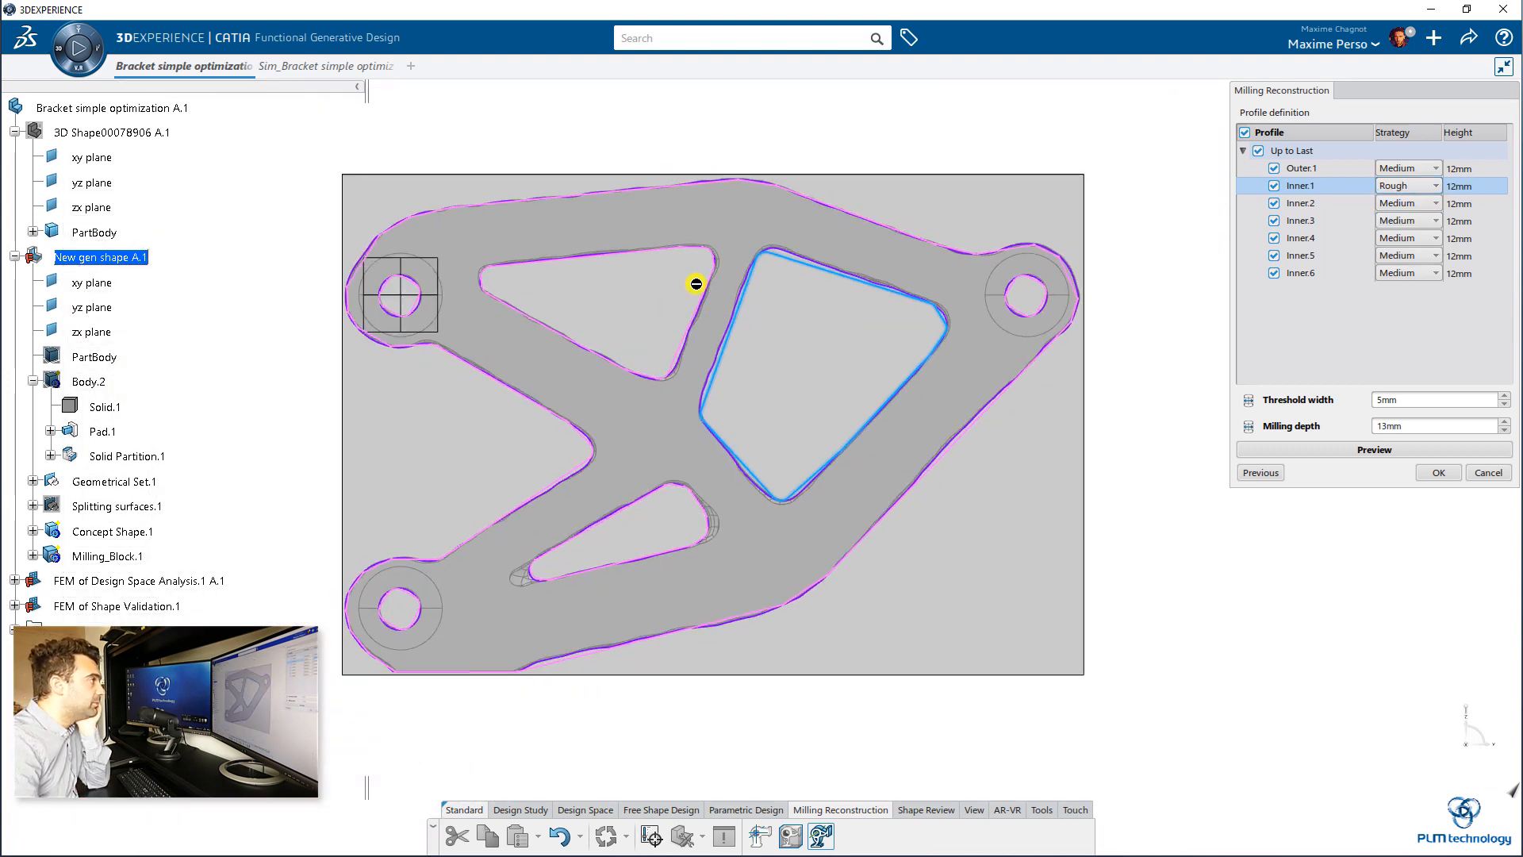
left_click(706, 279)
left_click(1396, 203)
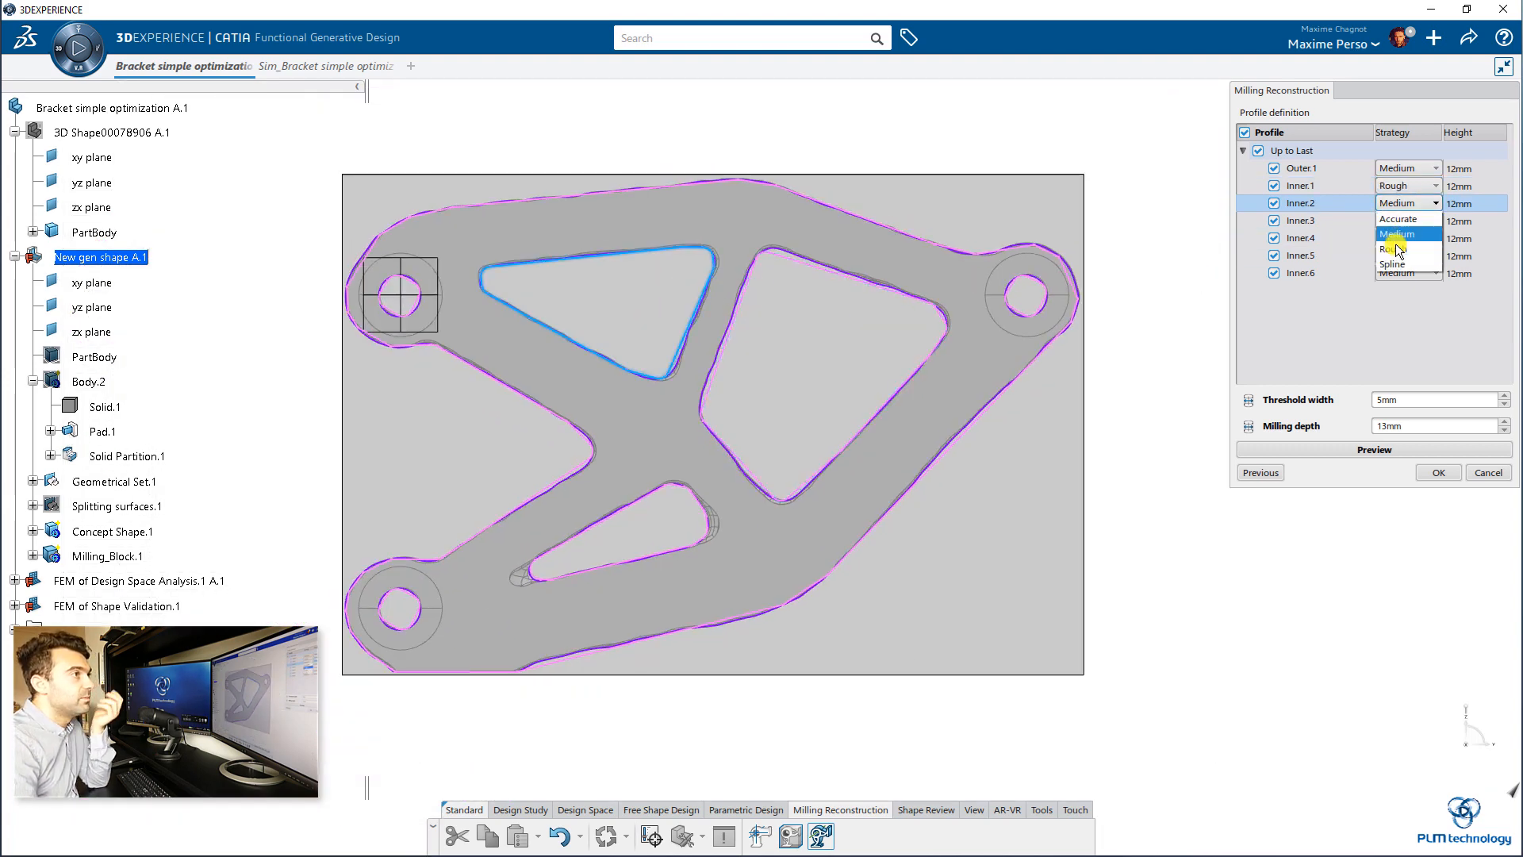
left_click(1396, 248)
left_click(699, 498)
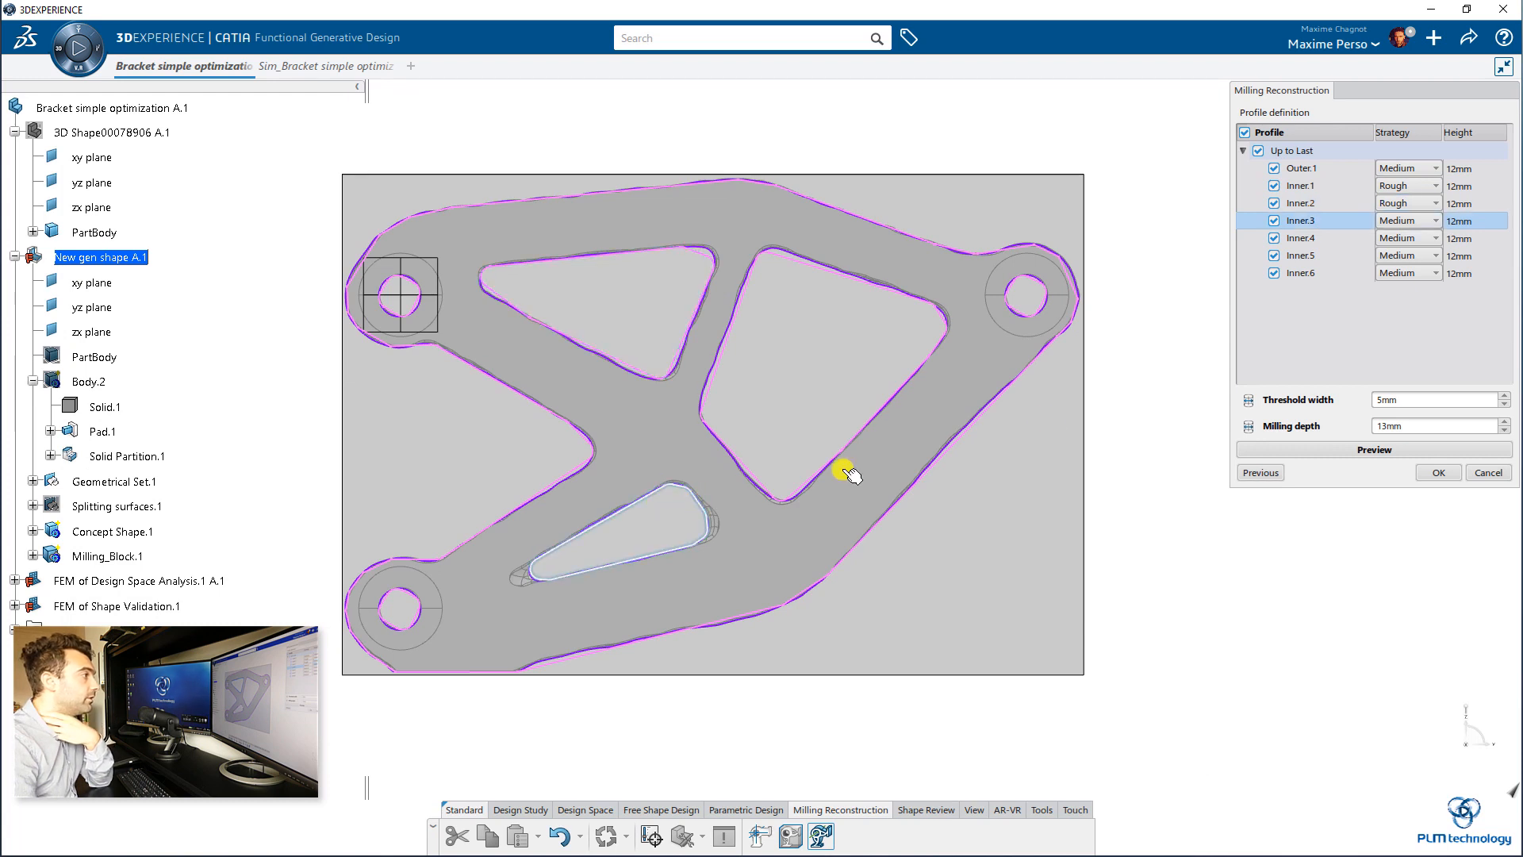
left_click(1408, 220)
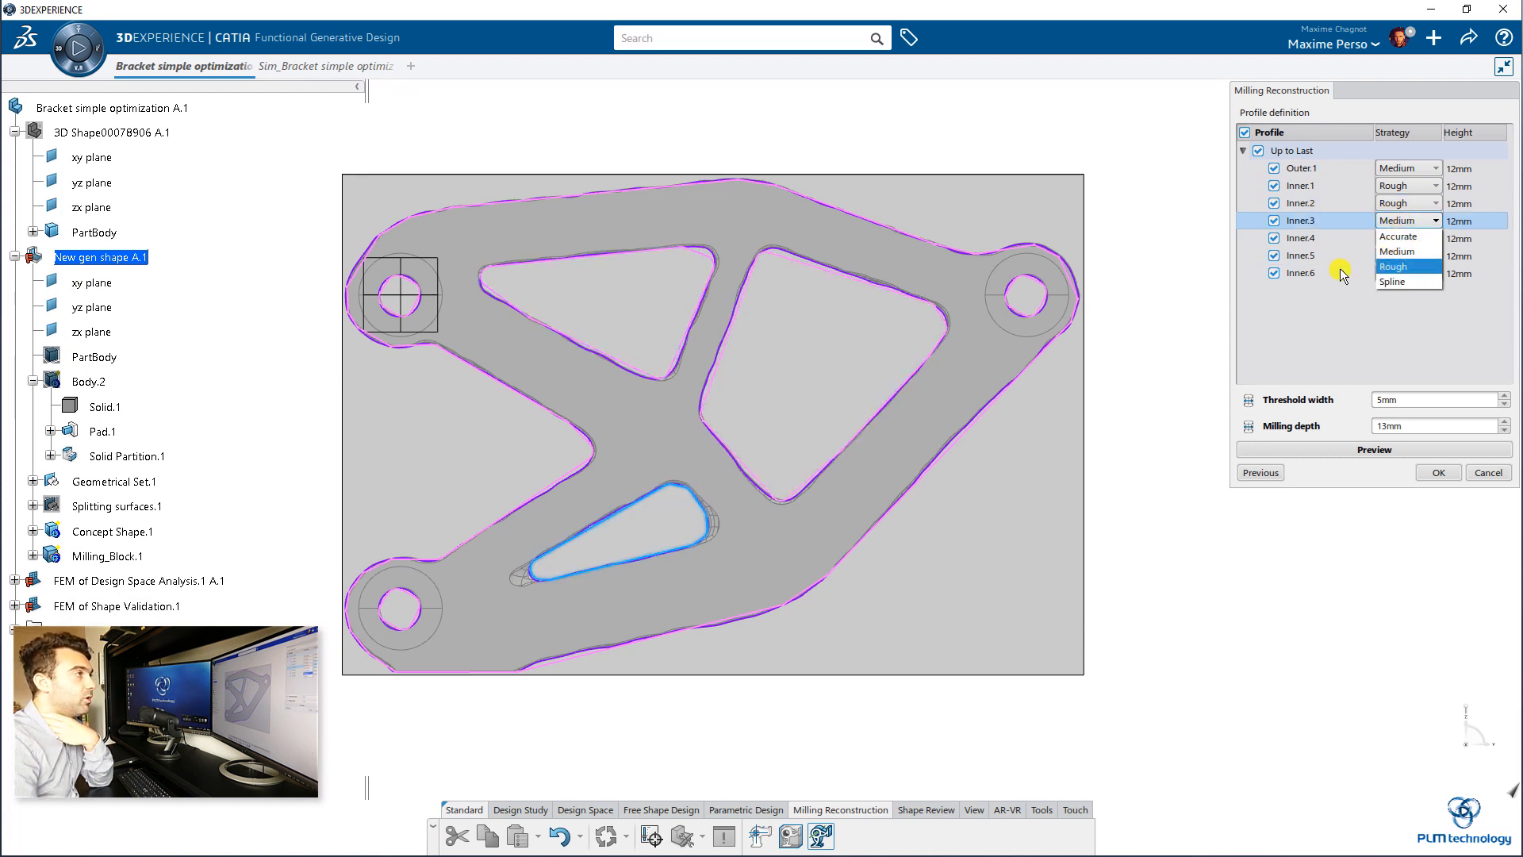
left_click(1394, 267)
Step: Try the Accurate strategy on the hole profile Inner.5, and set it to Spline
left_click(1041, 283)
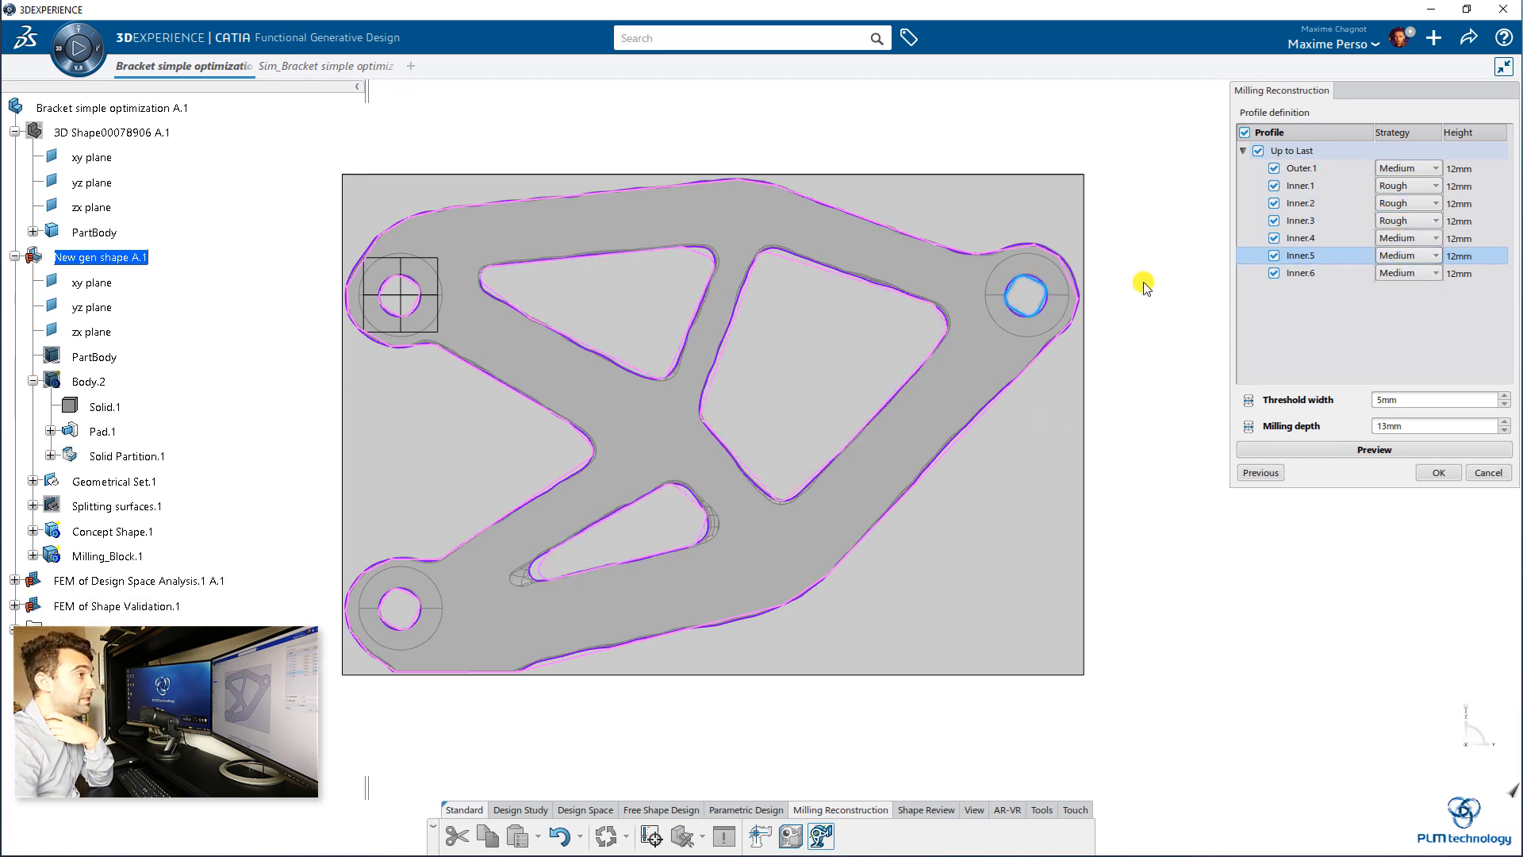
left_click(1425, 257)
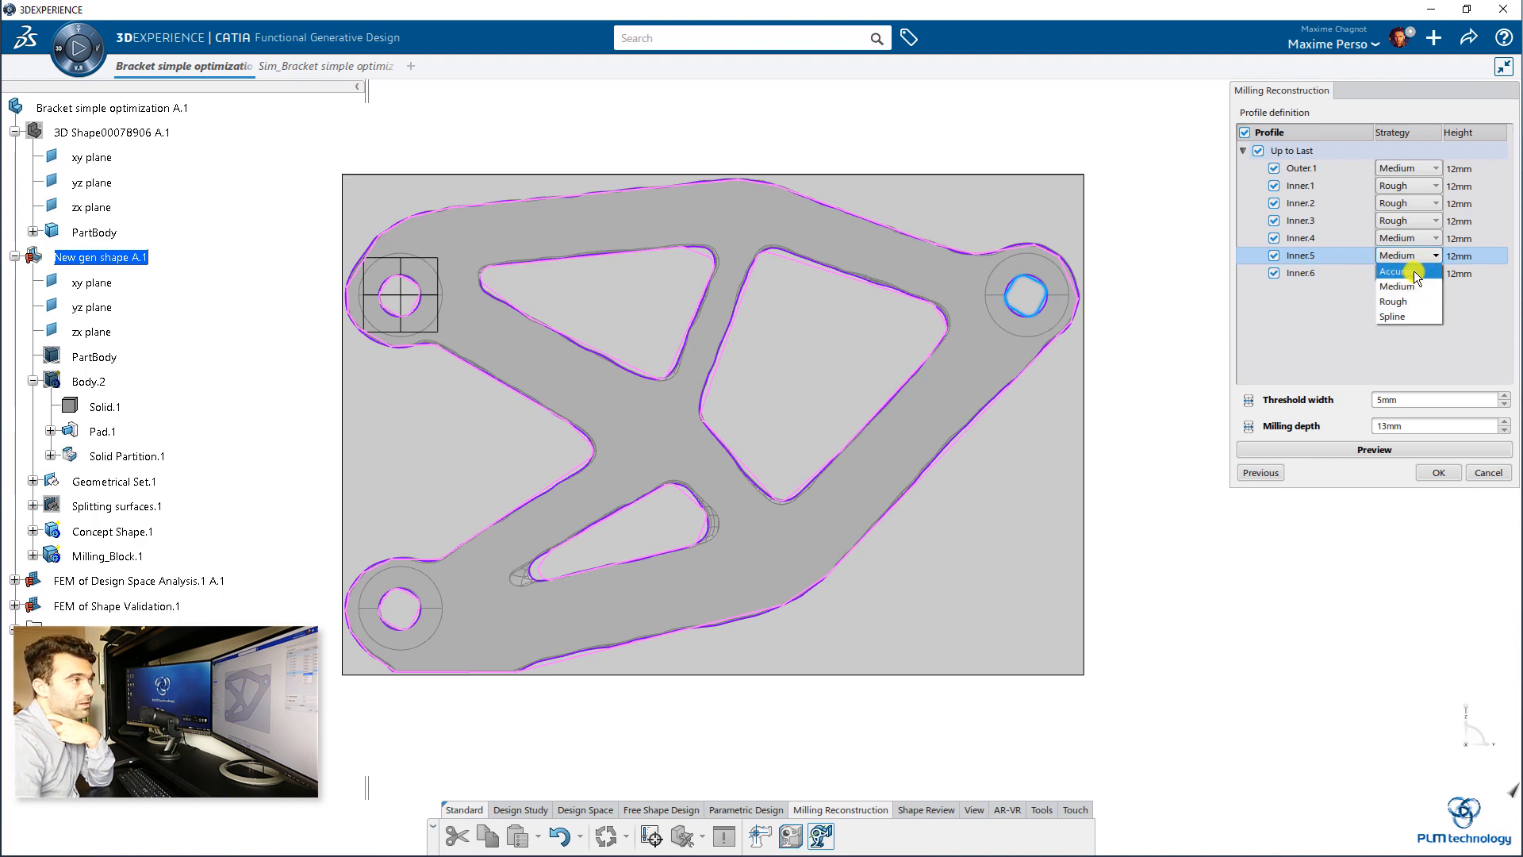
left_click(1415, 273)
scroll(1007, 363, "up", 5)
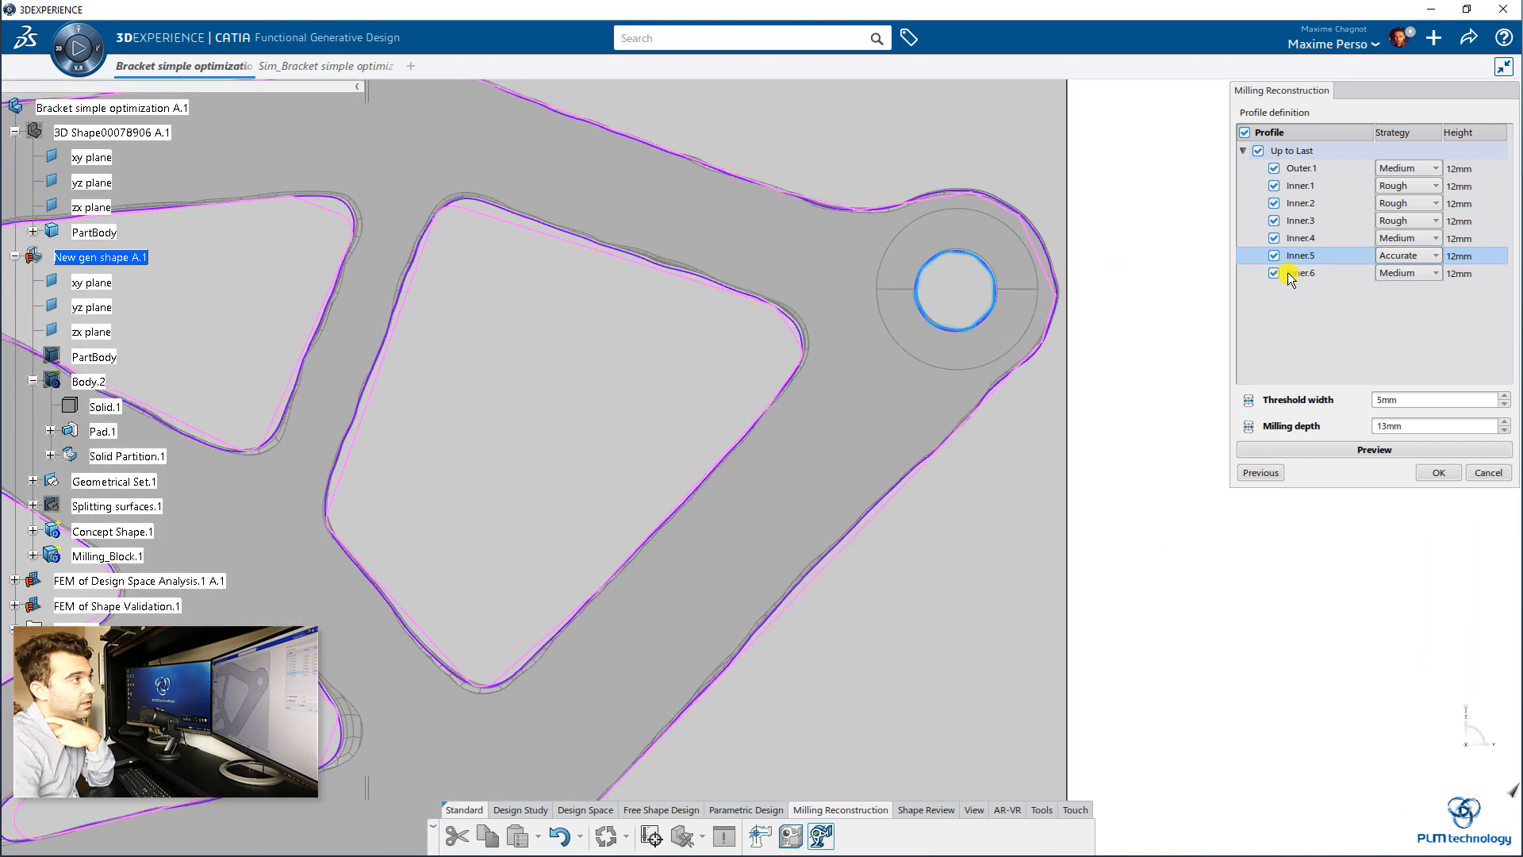
left_click(1407, 268)
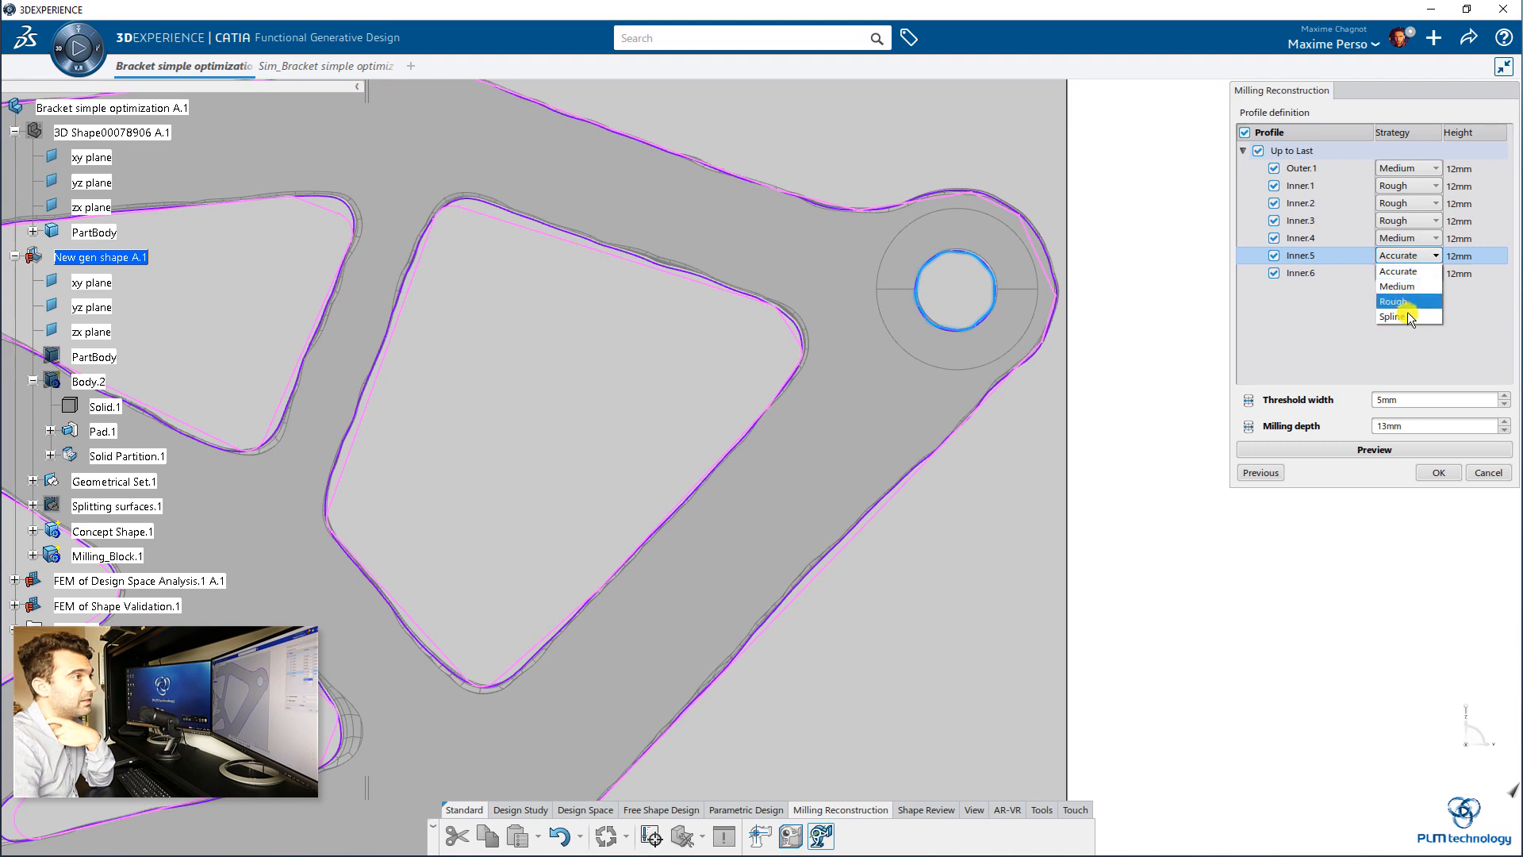
left_click(1405, 314)
Step: Set the strategy of the hole profile Inner.4 to Spline
scroll(595, 305, "down", 5)
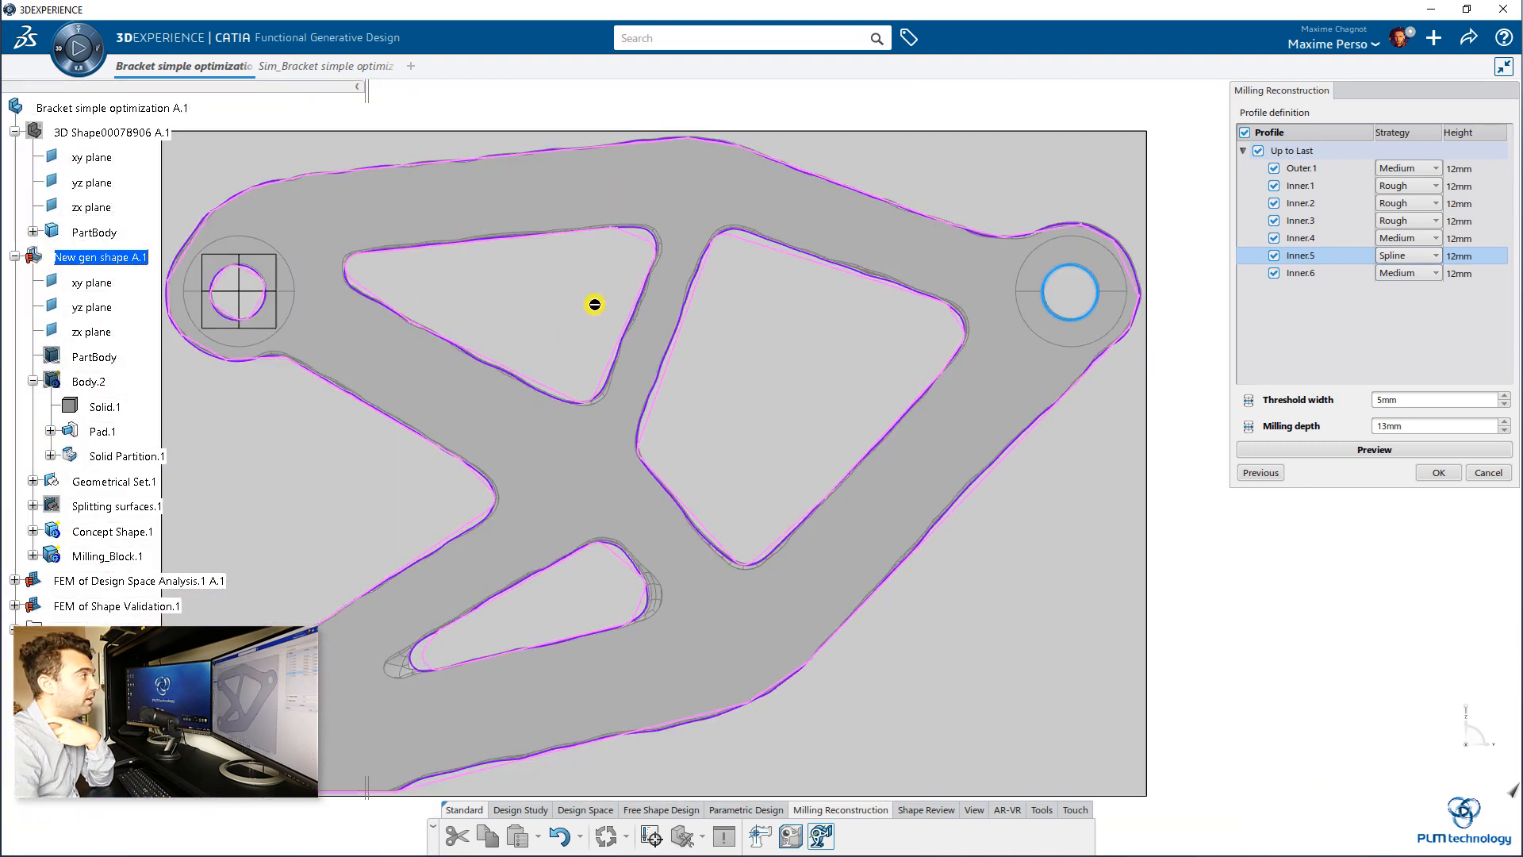
left_click(254, 274)
left_click(1418, 240)
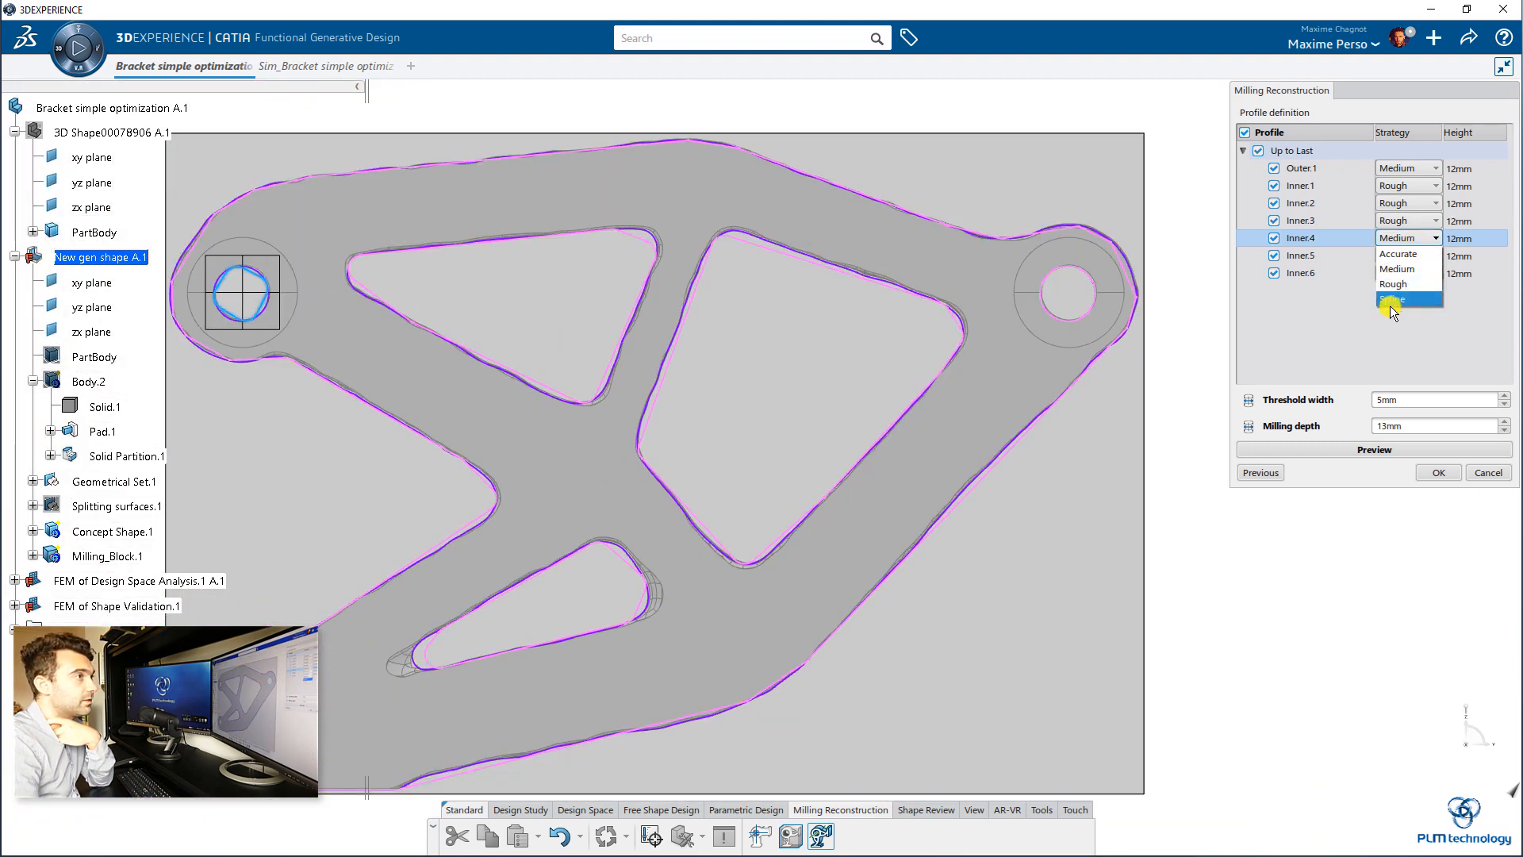
left_click(1394, 299)
Step: Try the Accurate strategy on the lower hole profile Inner.6, and set it to Spline
middle_click_drag(555, 402, 763, 332)
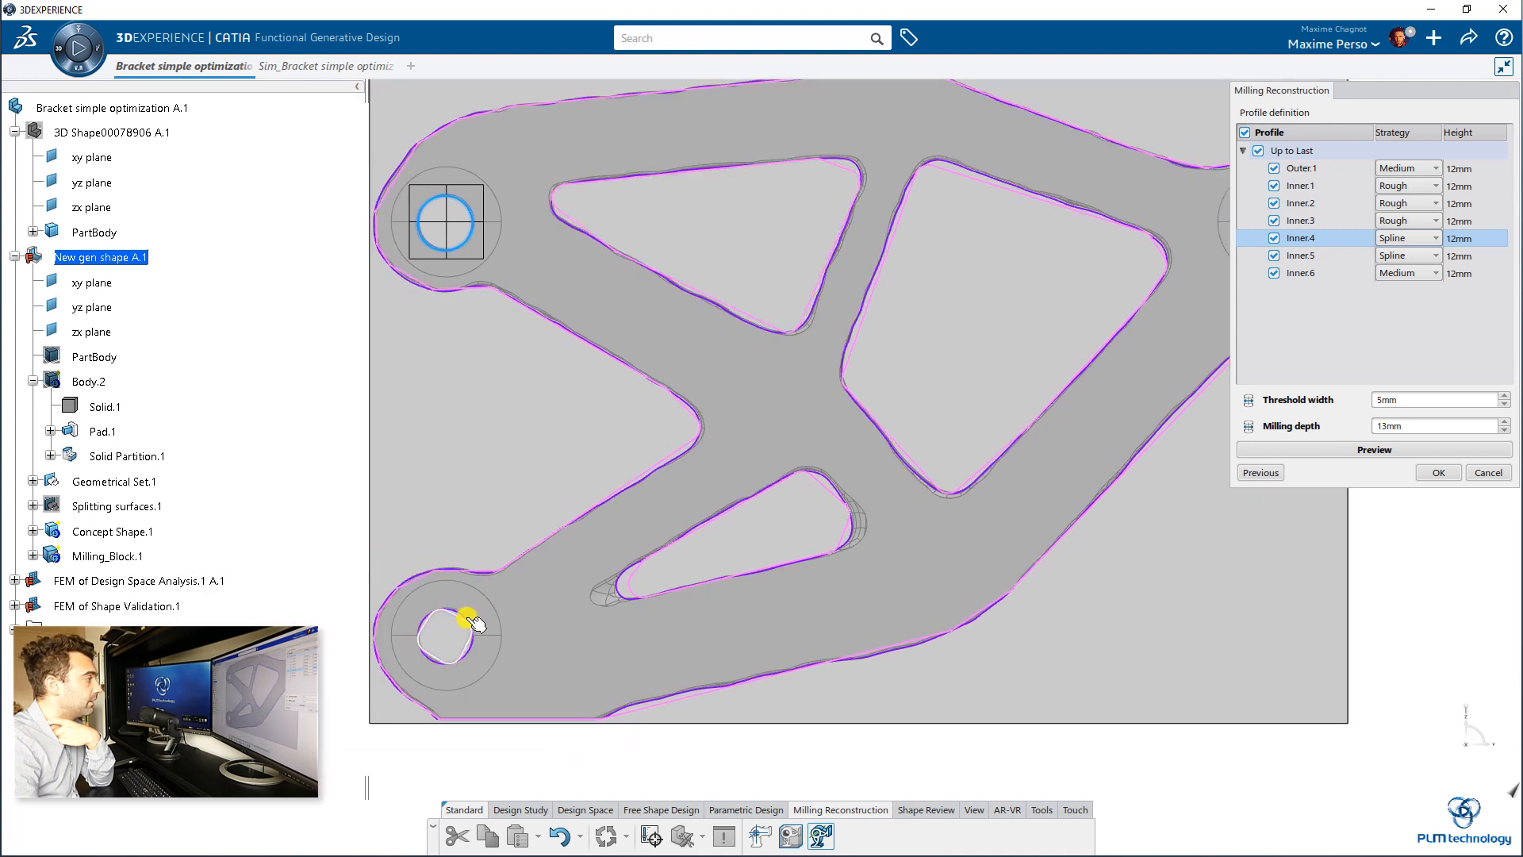
left_click(470, 621)
left_click(1405, 273)
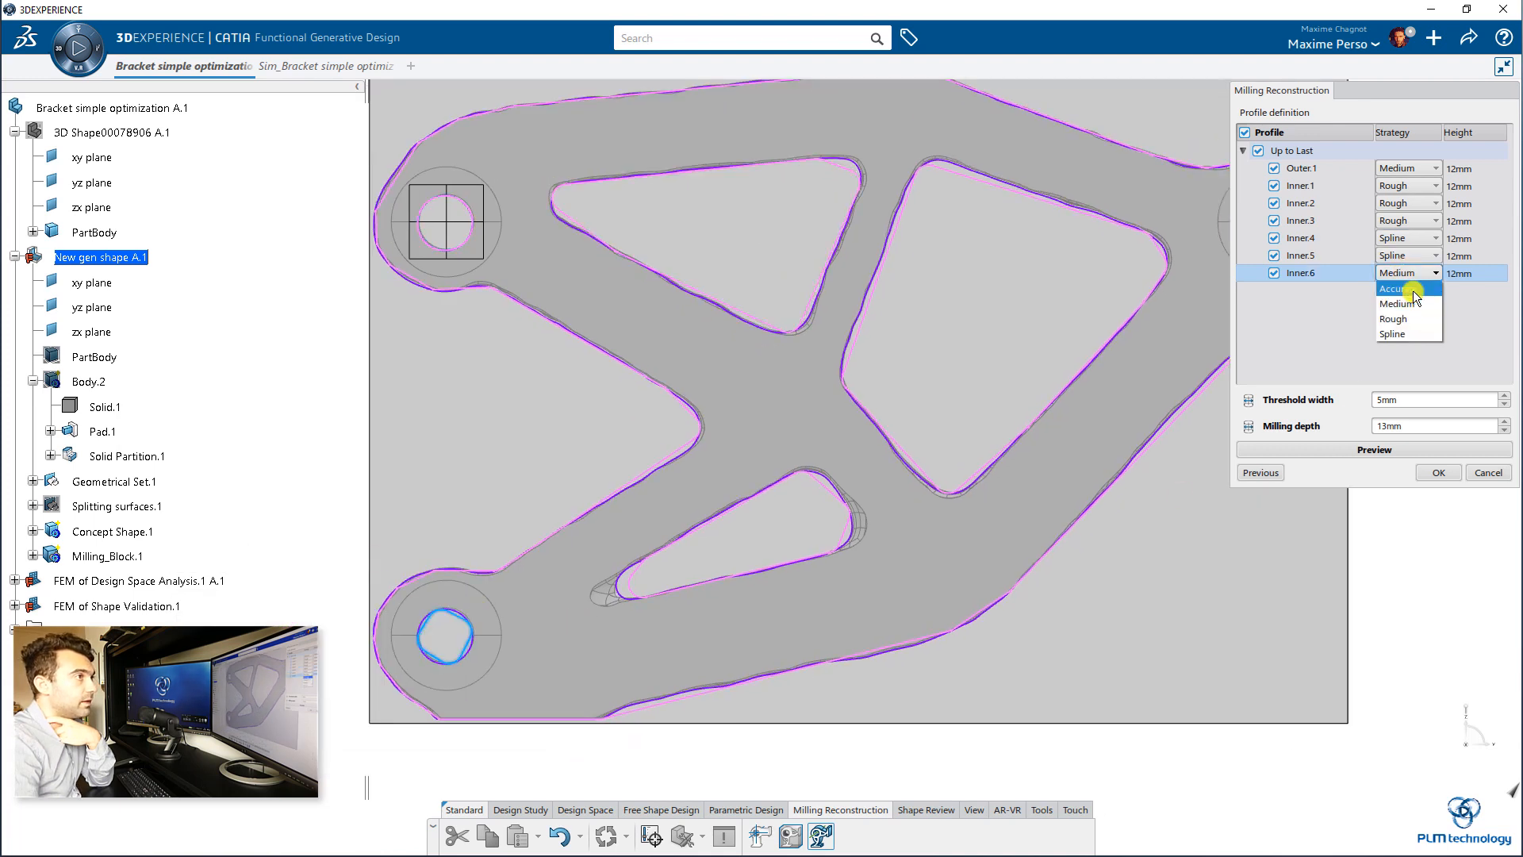
left_click(1398, 290)
left_click(1381, 279)
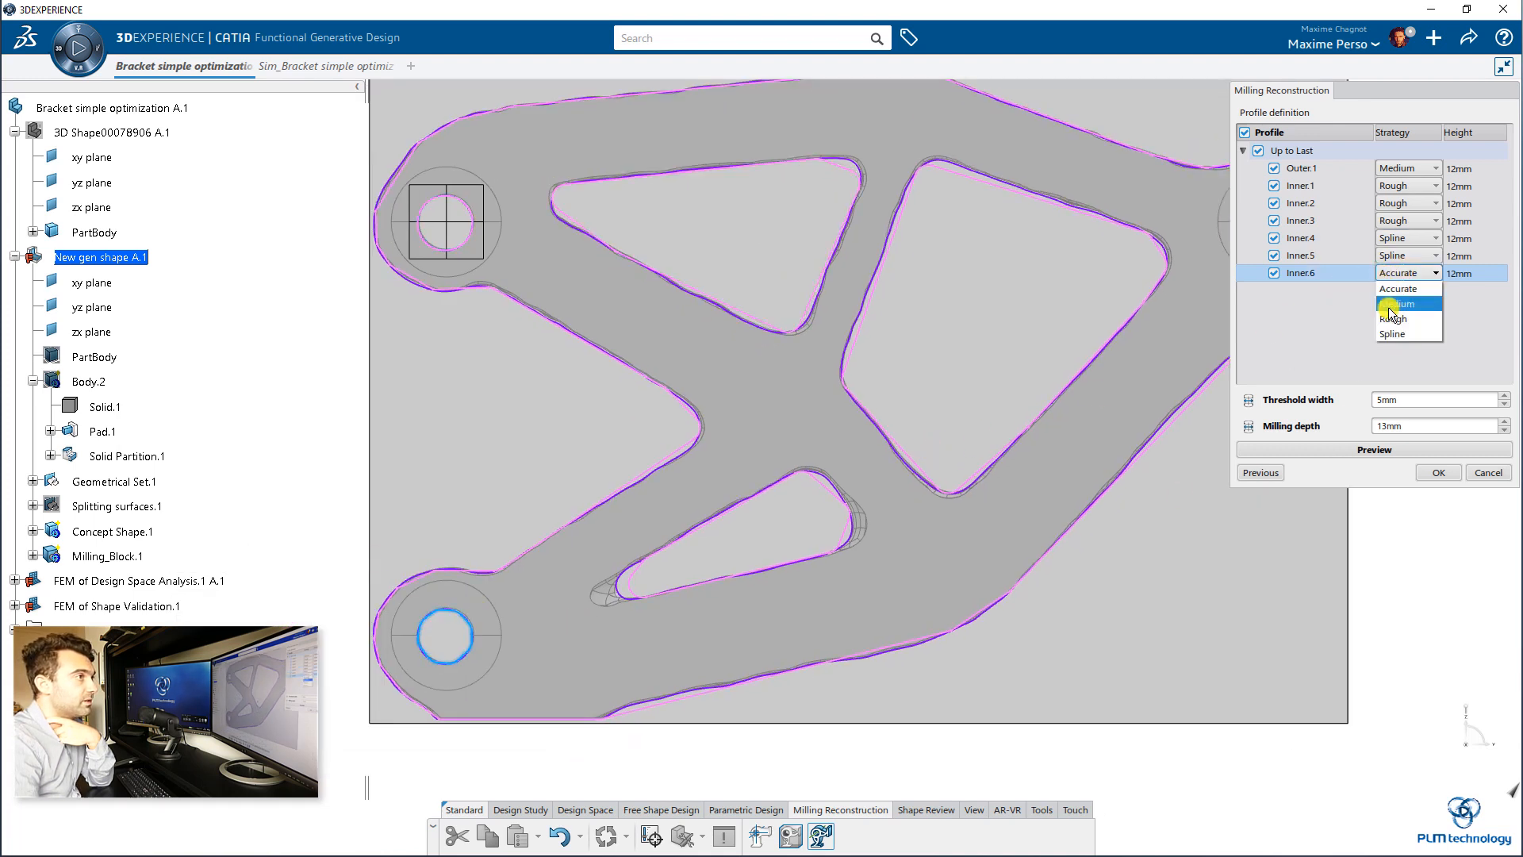
left_click(1394, 335)
Step: Set the bracket's outer contour profile Outer.1 to the Accurate strategy and complete the milling reconstruction
scroll(822, 420, "down", 2)
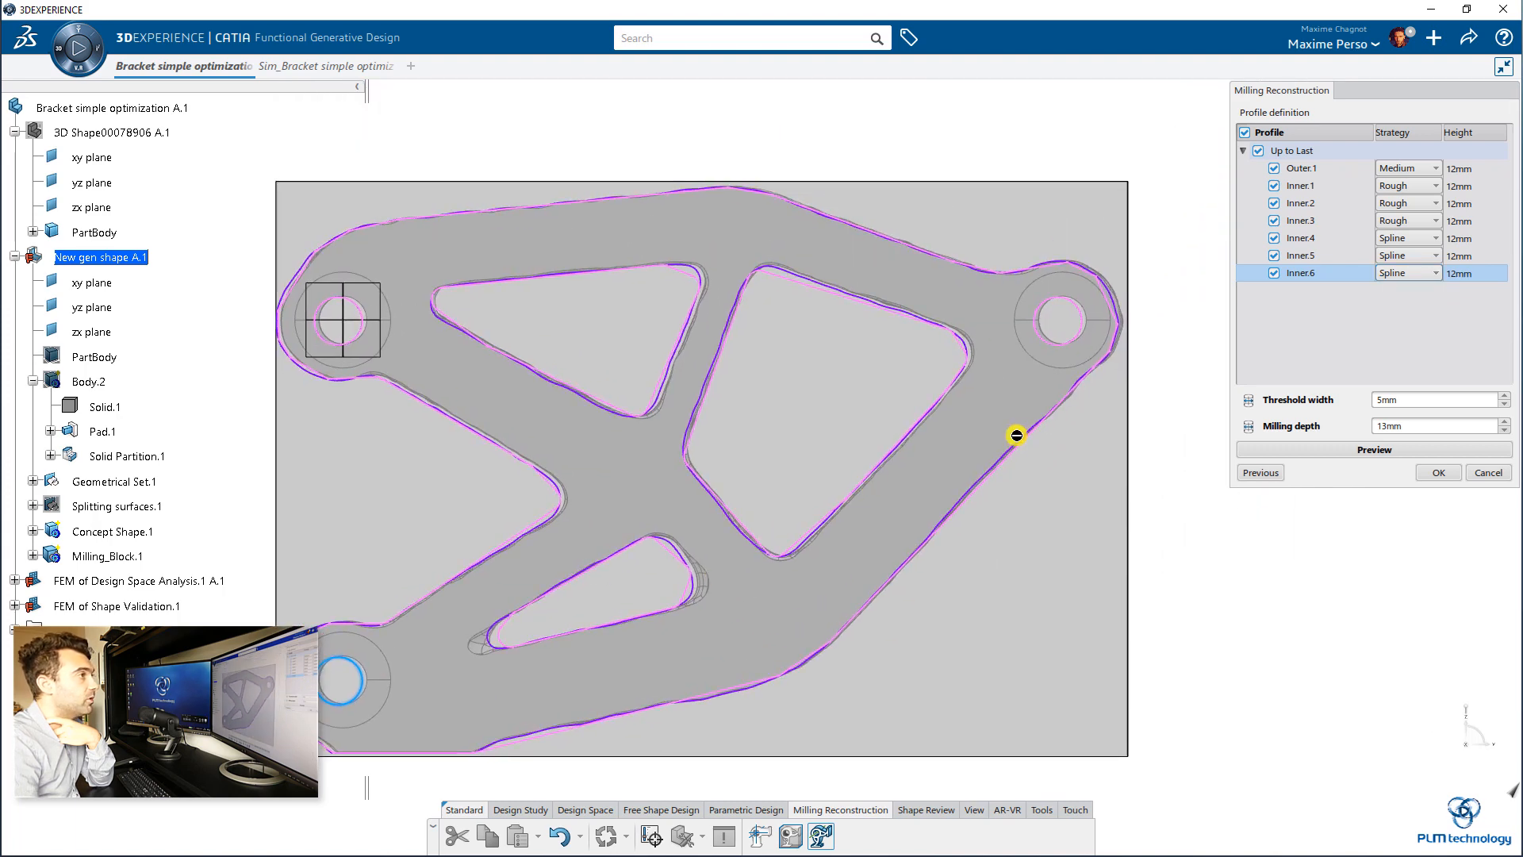
left_click(1053, 412)
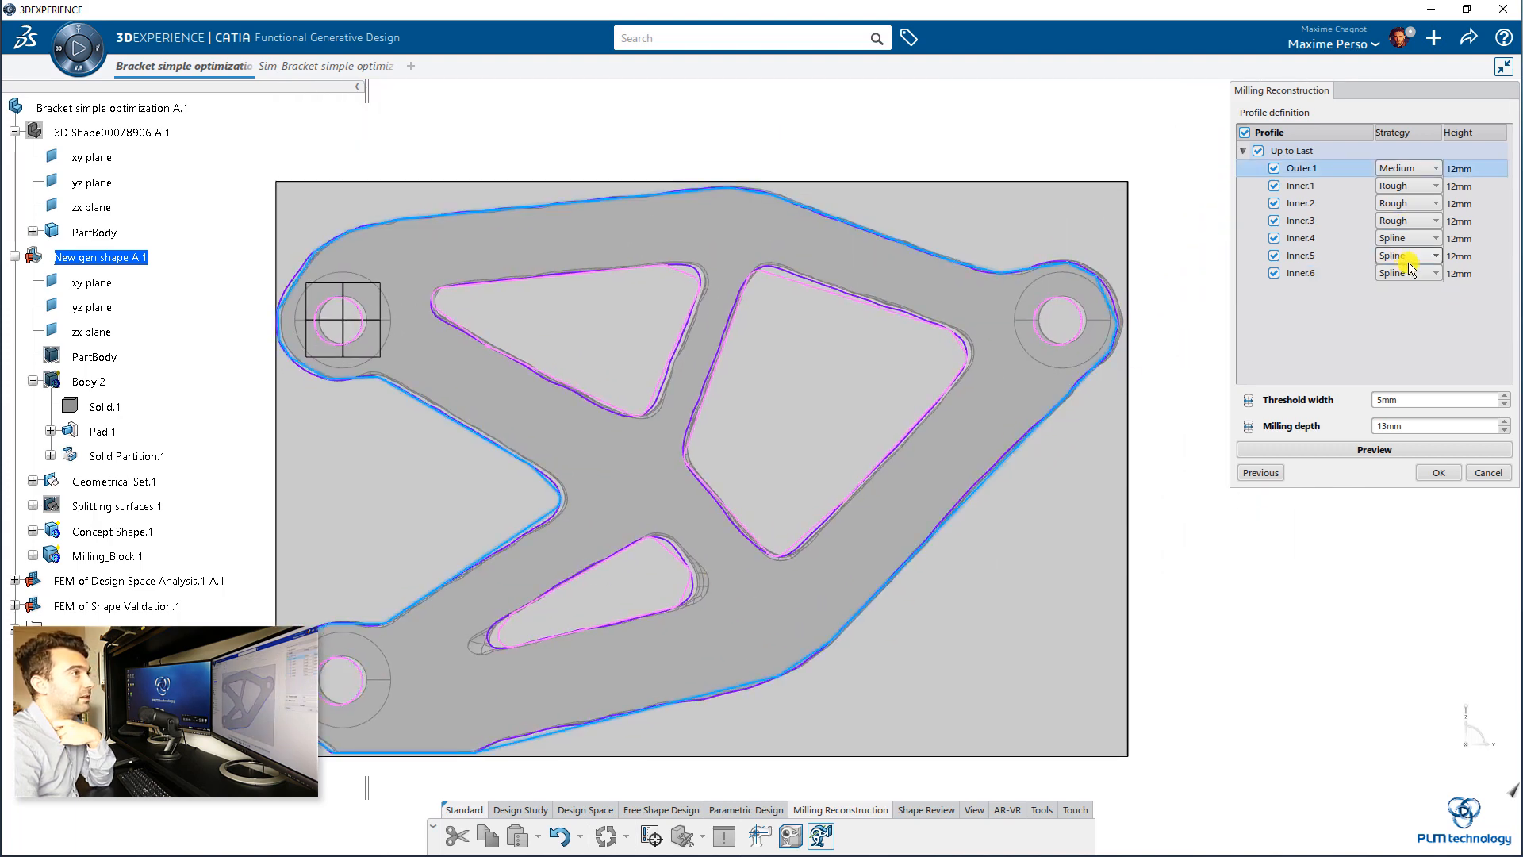
left_click(1434, 169)
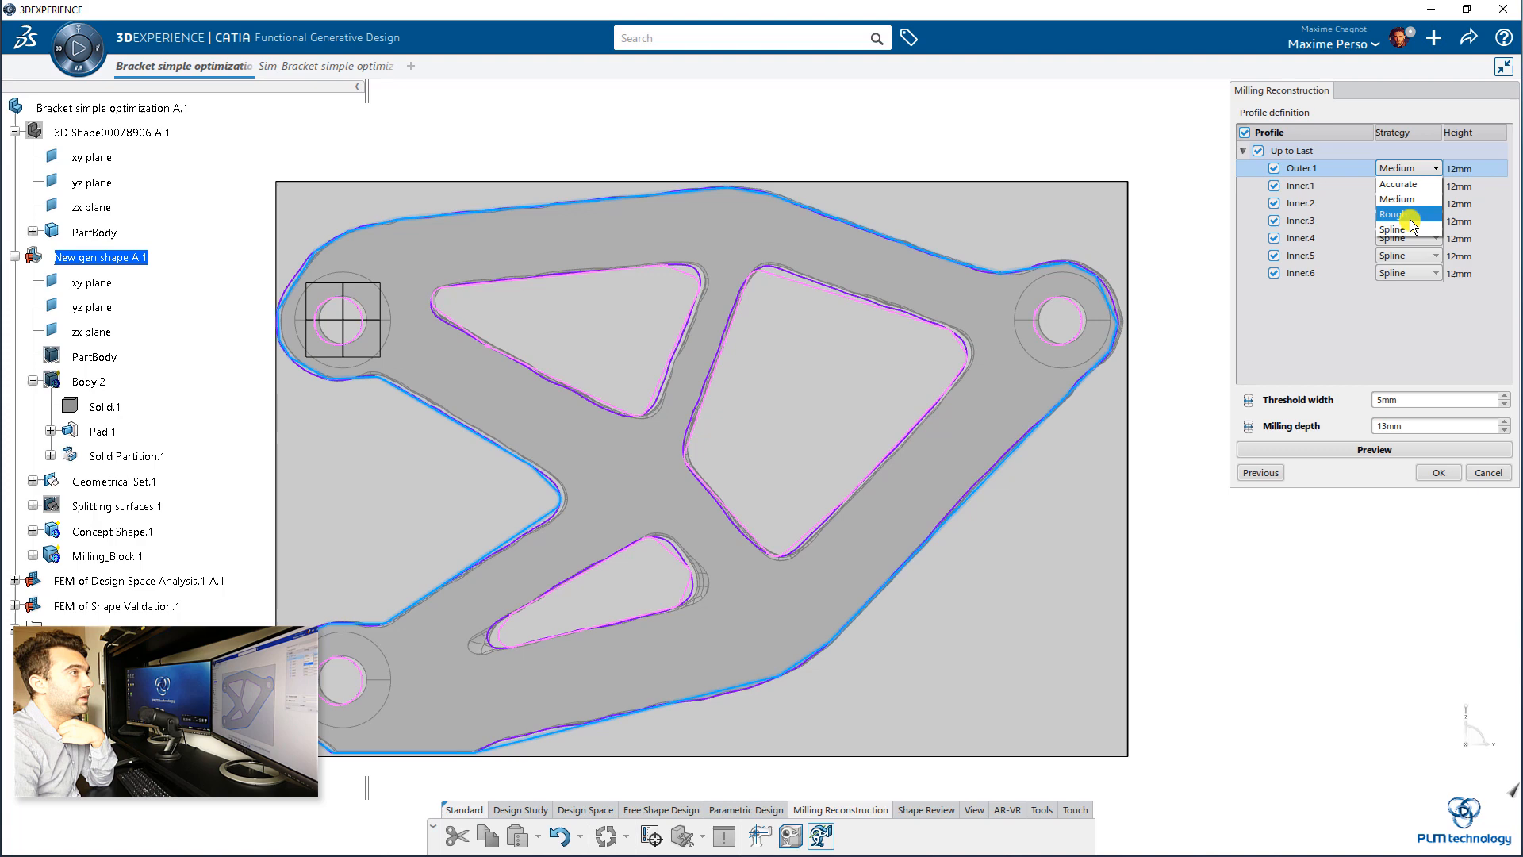
left_click(1398, 183)
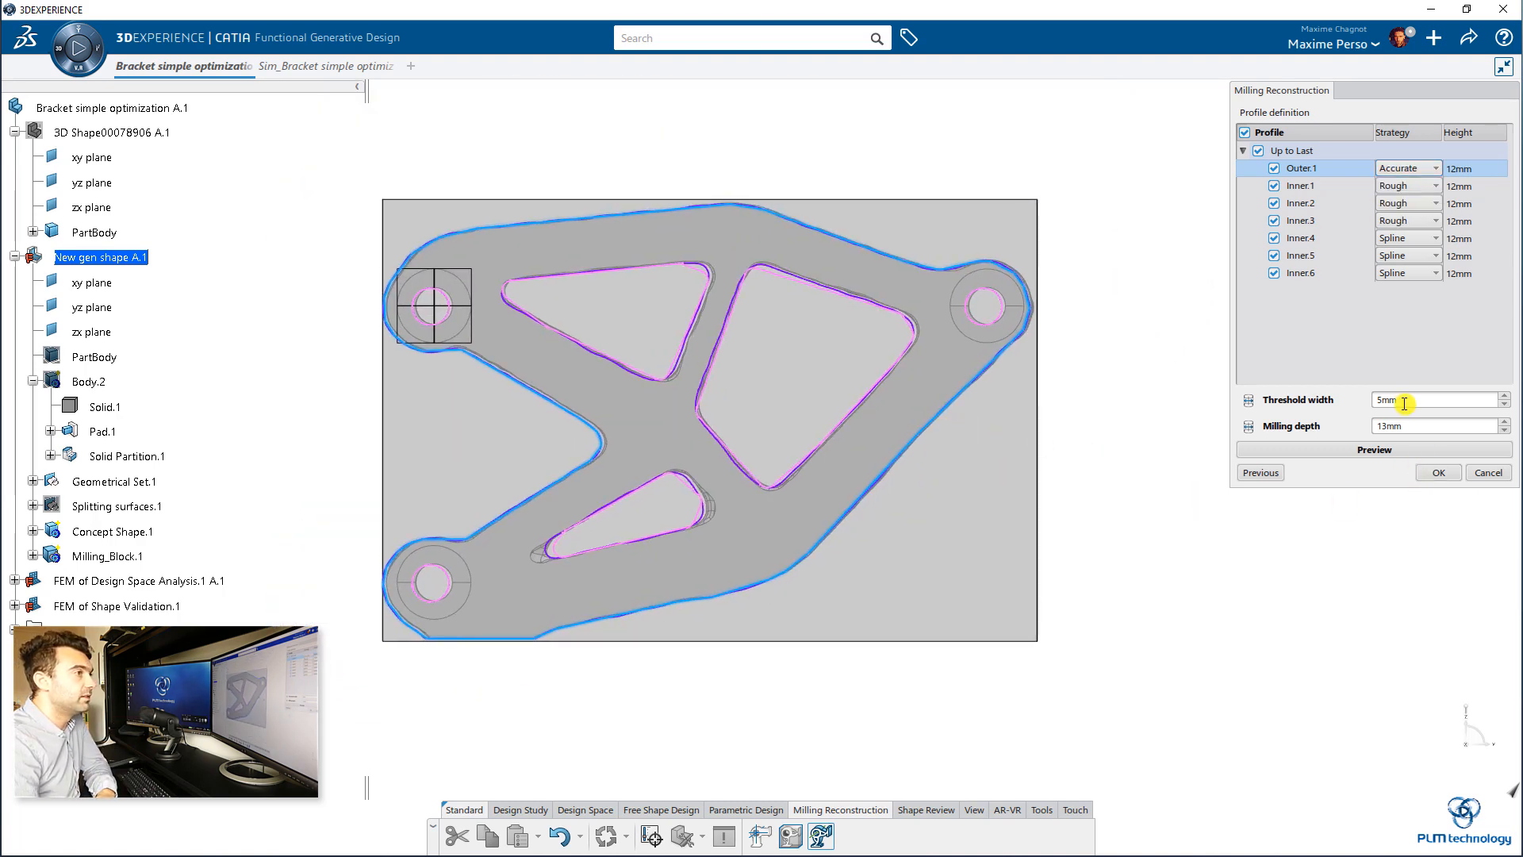
left_click(1436, 473)
left_click(1197, 519)
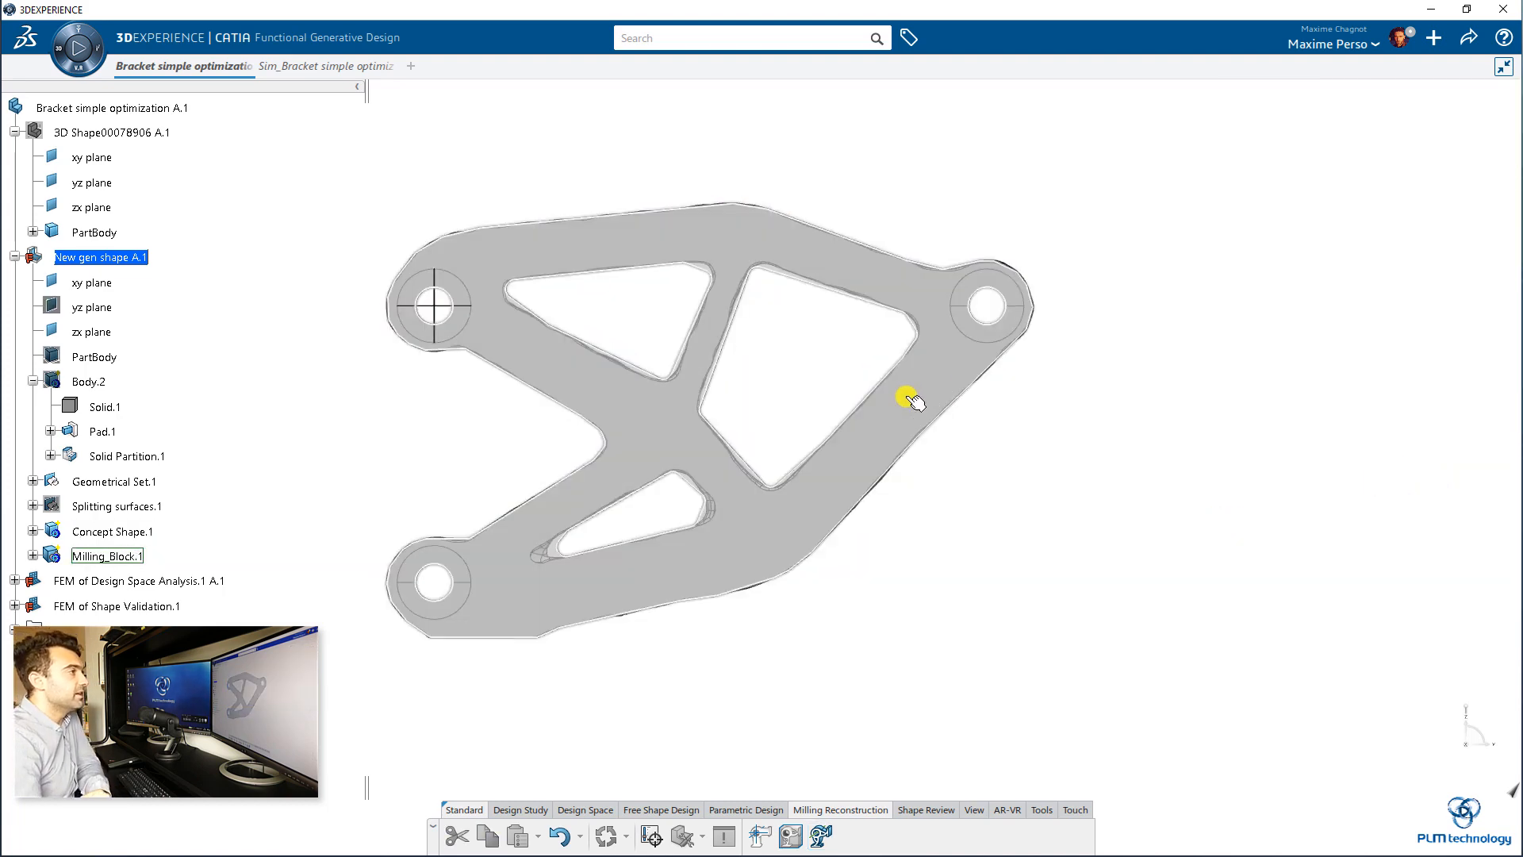
Step: Set up a second Milling Reconstruction of Concept Shape.1 with the zx plane as milling direction, preview it and proceed to profile definition
middle_click_drag(704, 261, 707, 286)
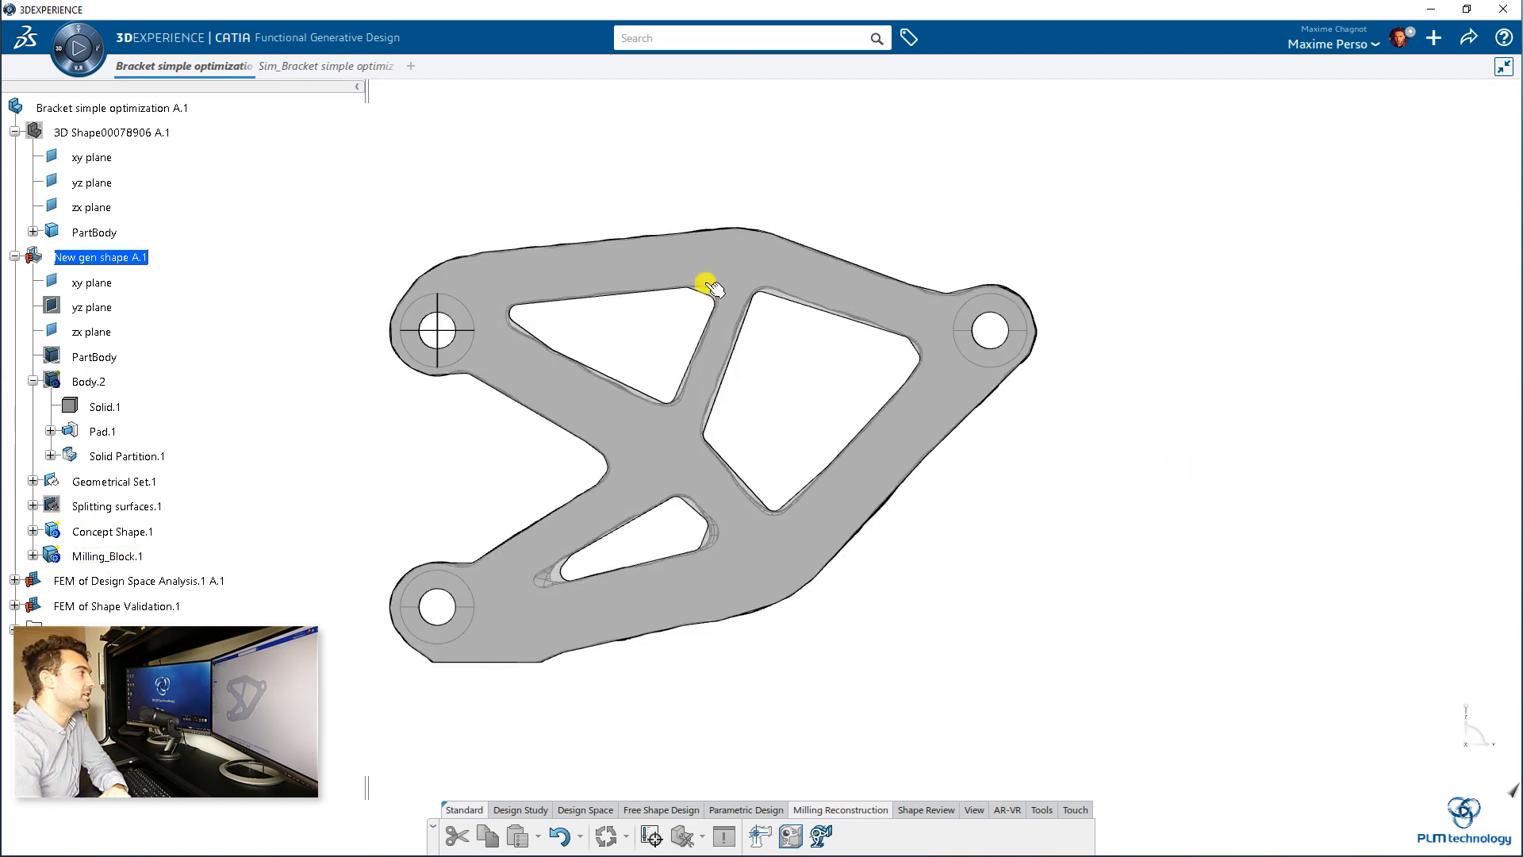
middle_click_drag(718, 448, 741, 289)
middle_click_drag(1134, 376, 783, 426)
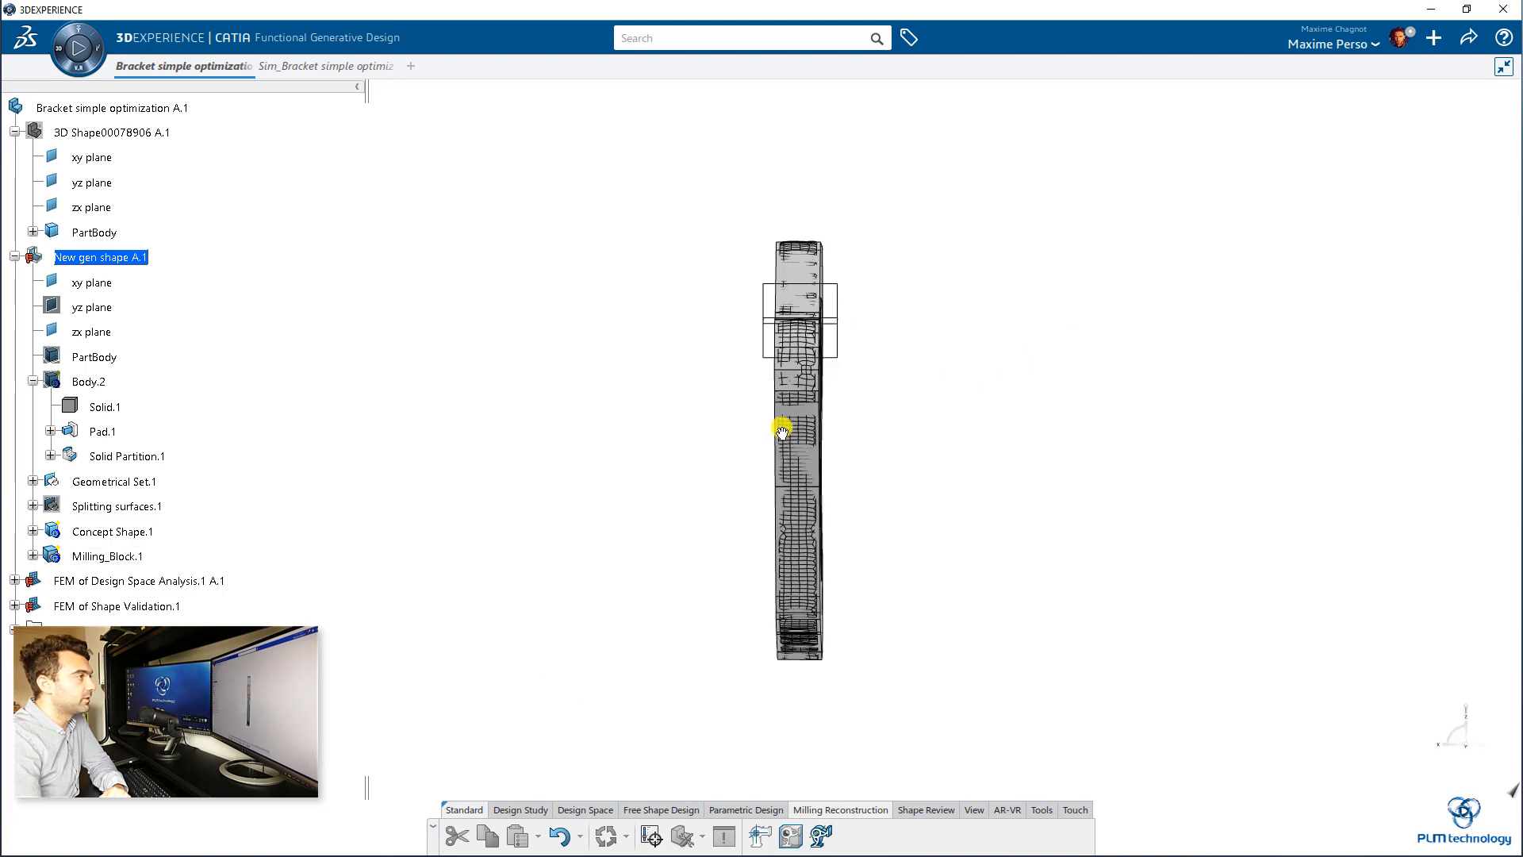
left_click(821, 838)
mouse_move(645, 533)
middle_mouse_down()
mouse_move(585, 527)
mouse_move(626, 516)
middle_mouse_up()
middle_click_drag(912, 252, 792, 330)
left_click(724, 296)
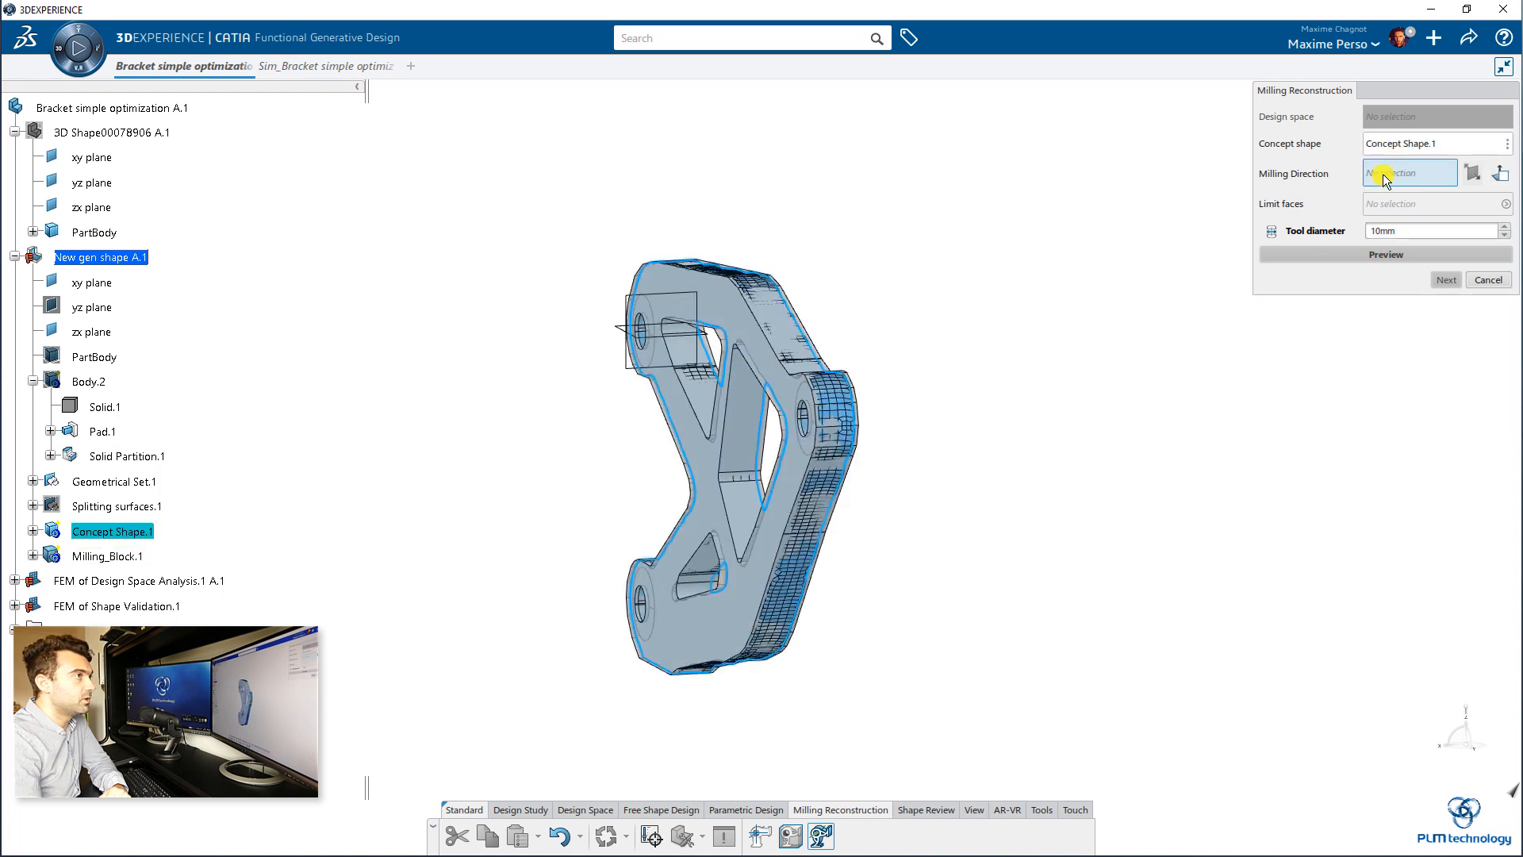
left_click(626, 299)
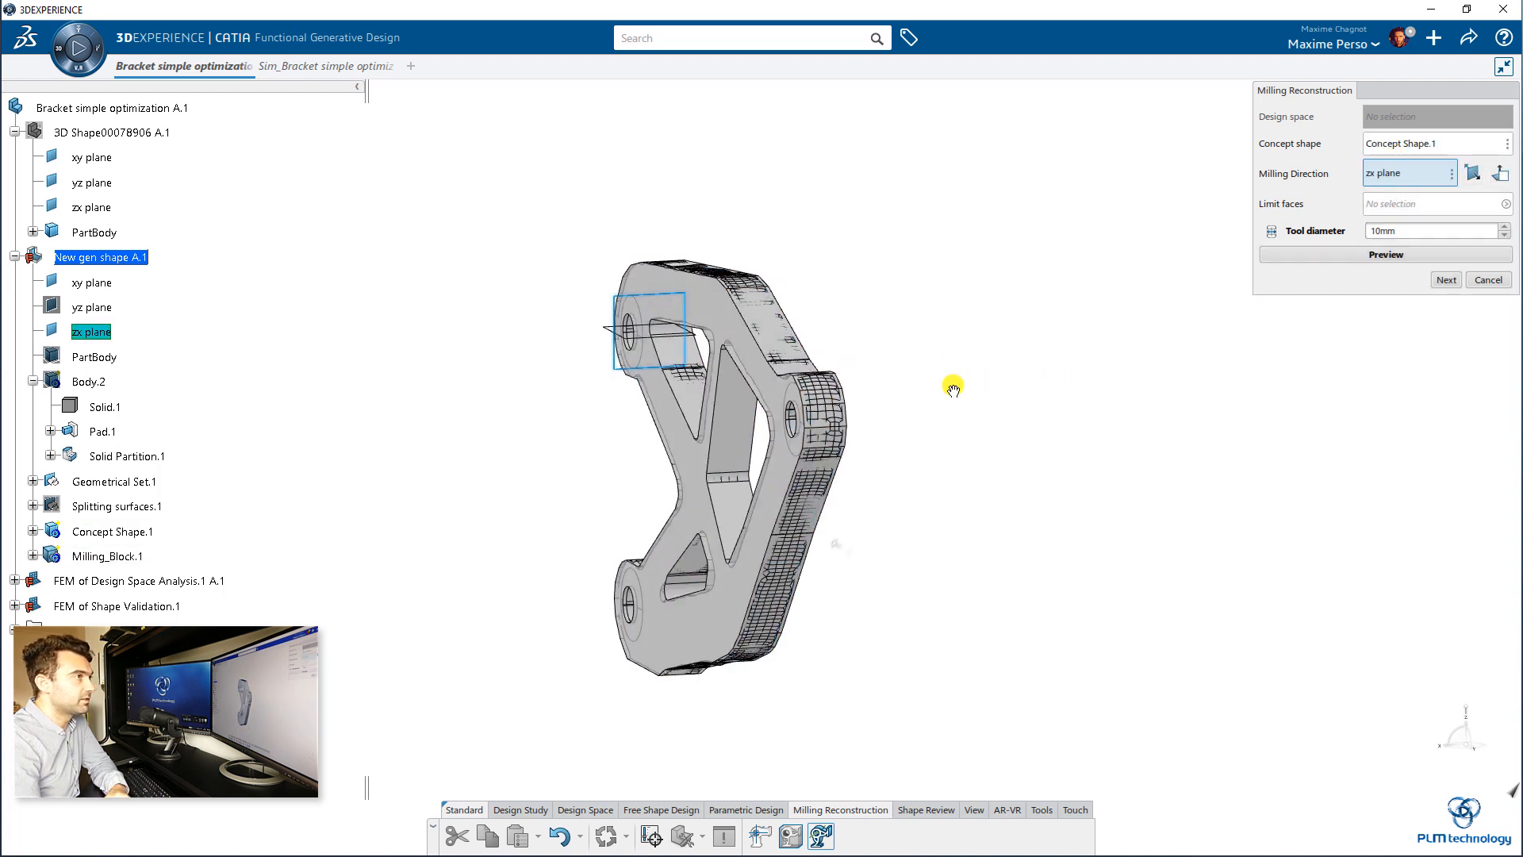
middle_click_drag(953, 388, 846, 365)
left_click(1371, 252)
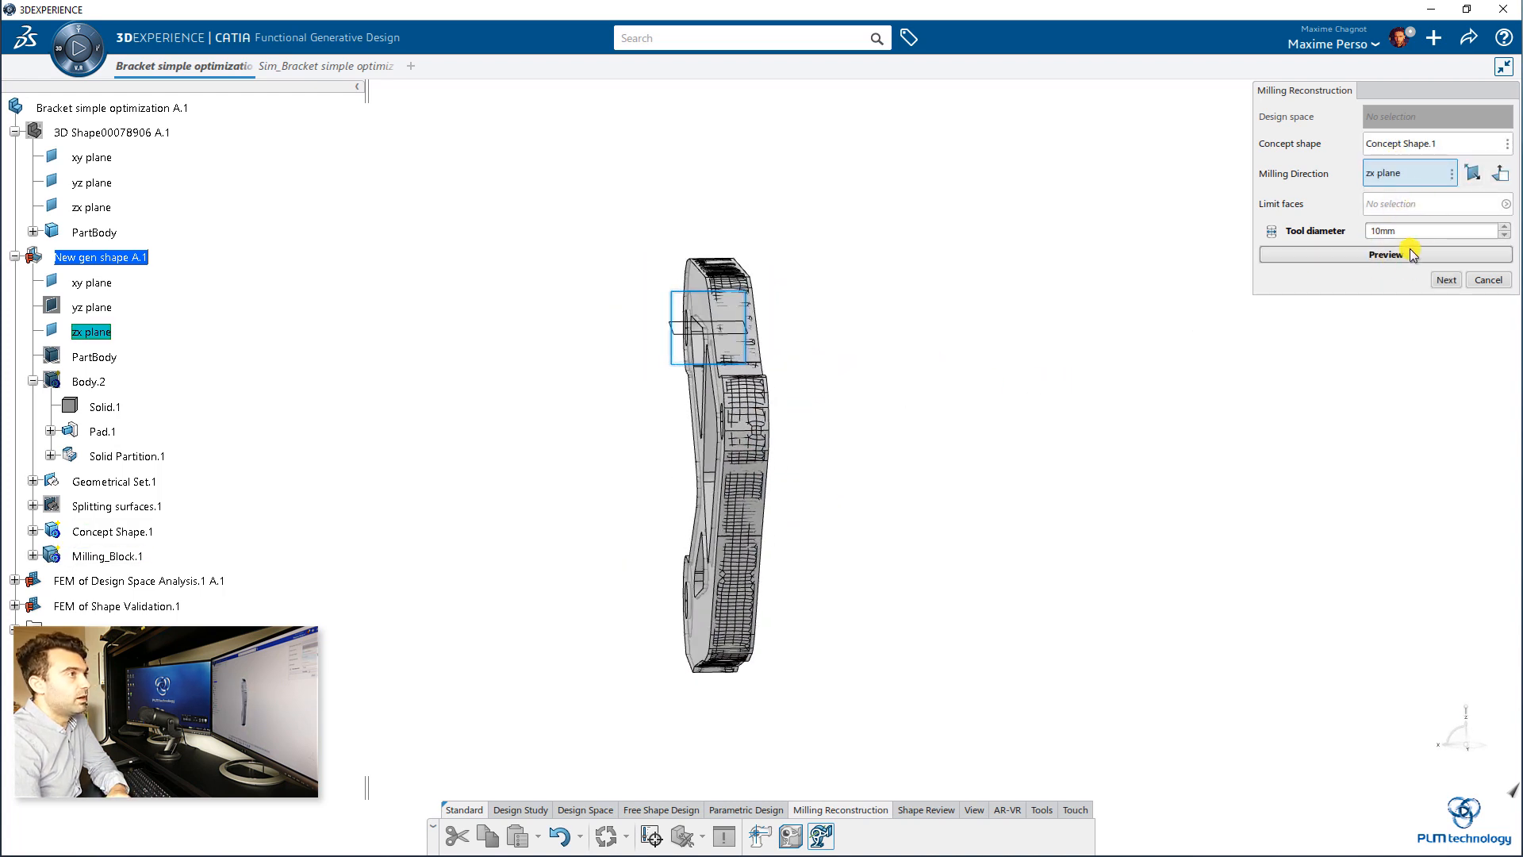
middle_click_drag(963, 479, 922, 434)
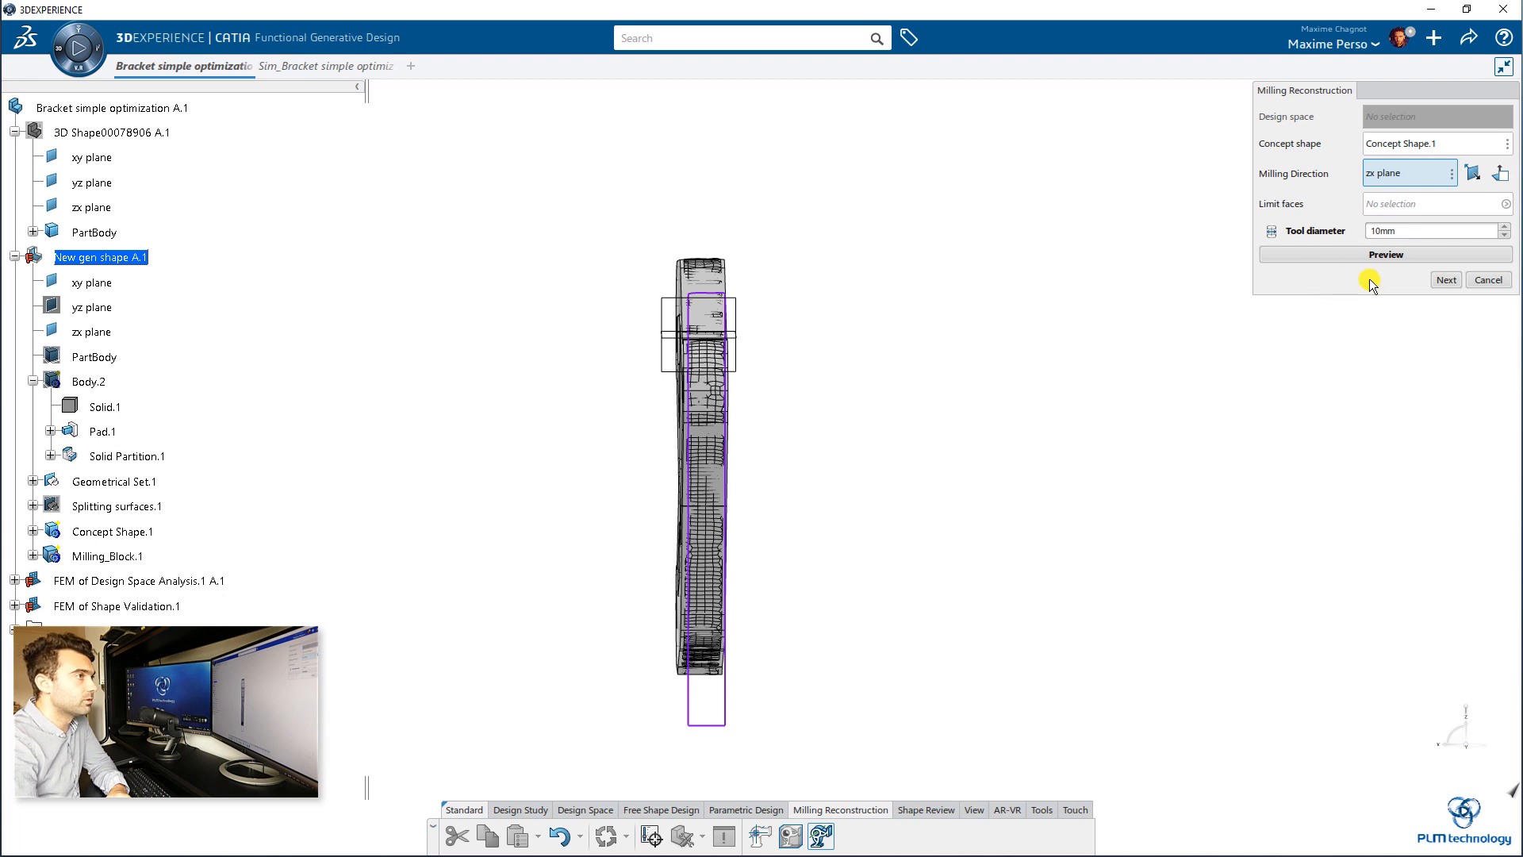
left_click(1442, 280)
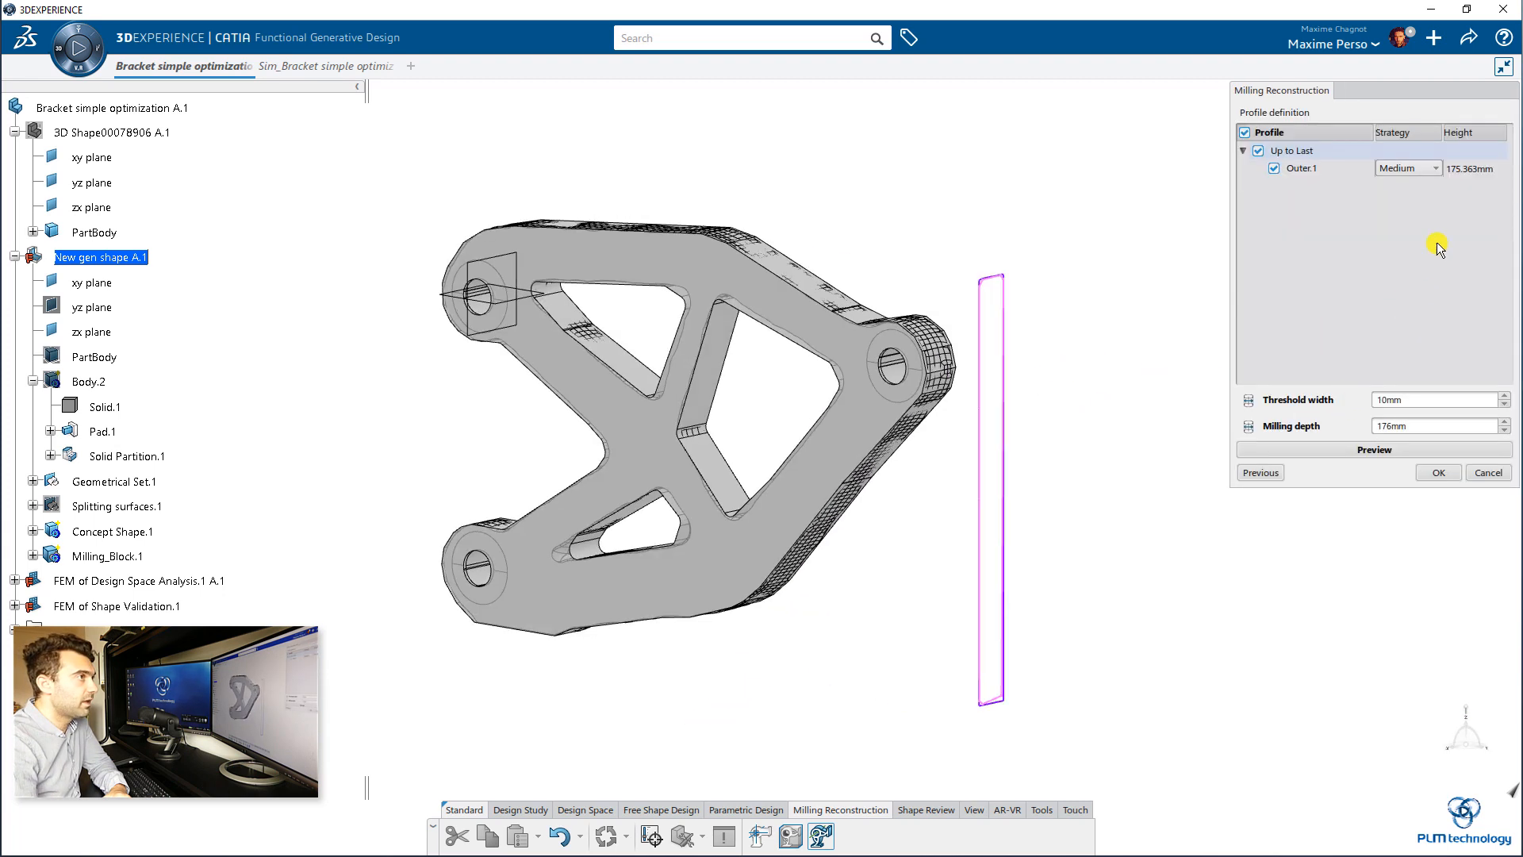
Step: Try the Accurate strategy on the side profile Outer.1, set it to Spline and confirm the reconstruction
left_click(1411, 169)
left_click(1410, 187)
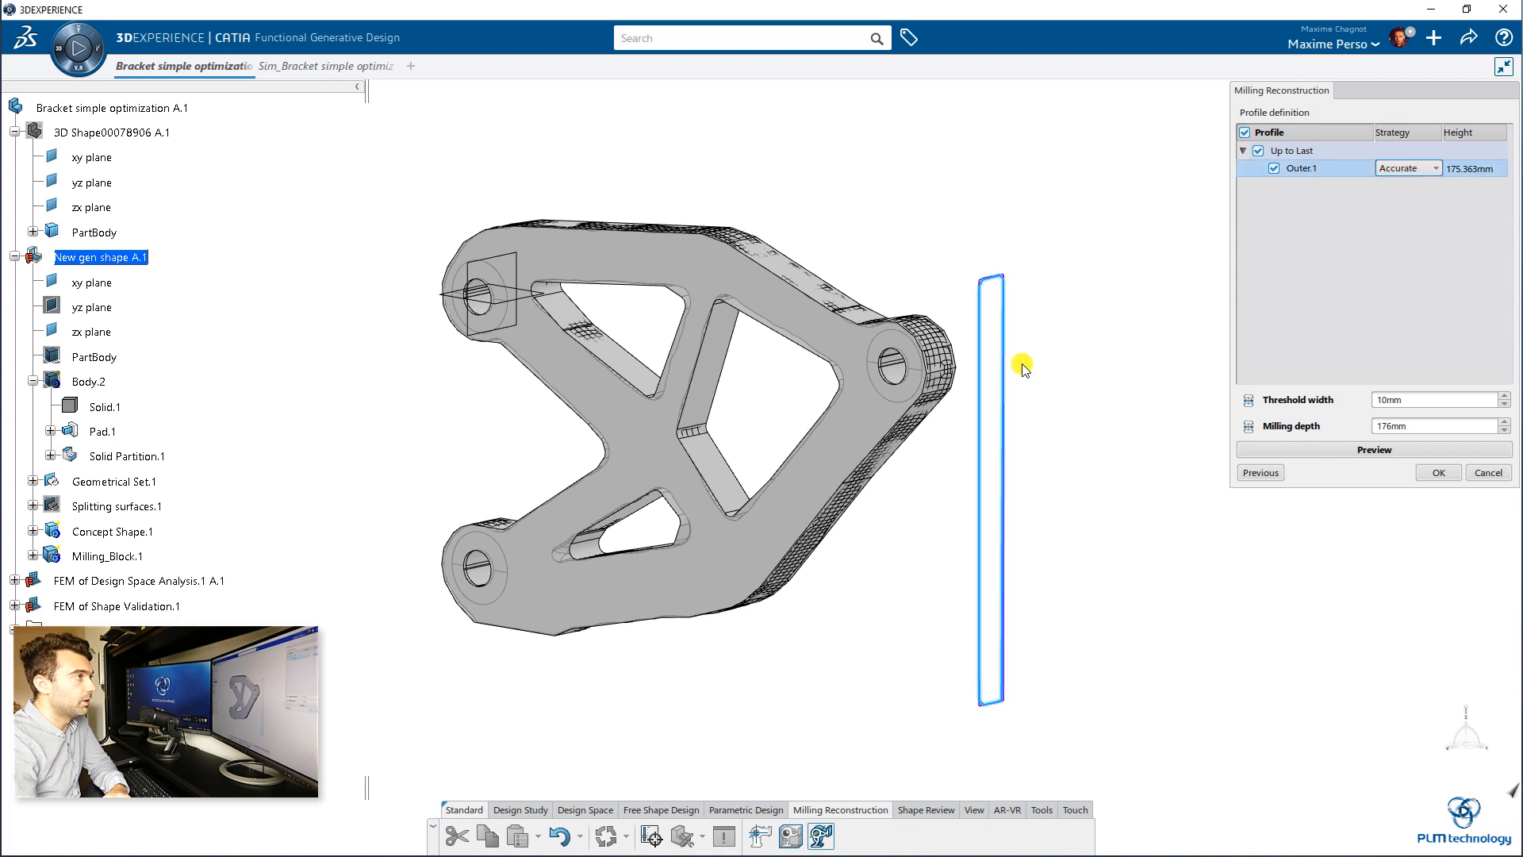
left_click(1423, 168)
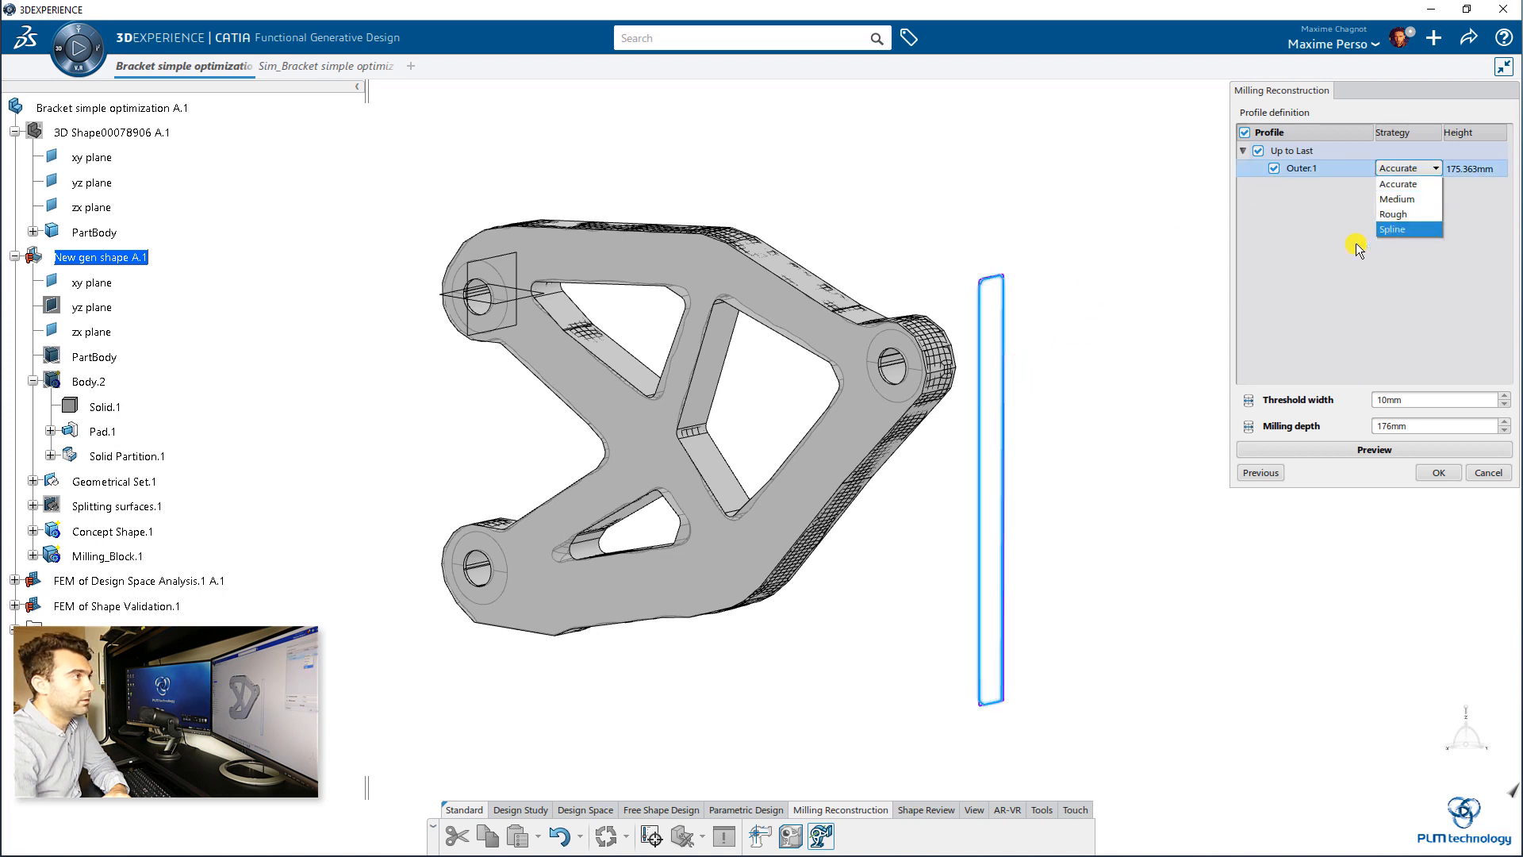
left_click(1396, 229)
middle_click_drag(1088, 347, 962, 333)
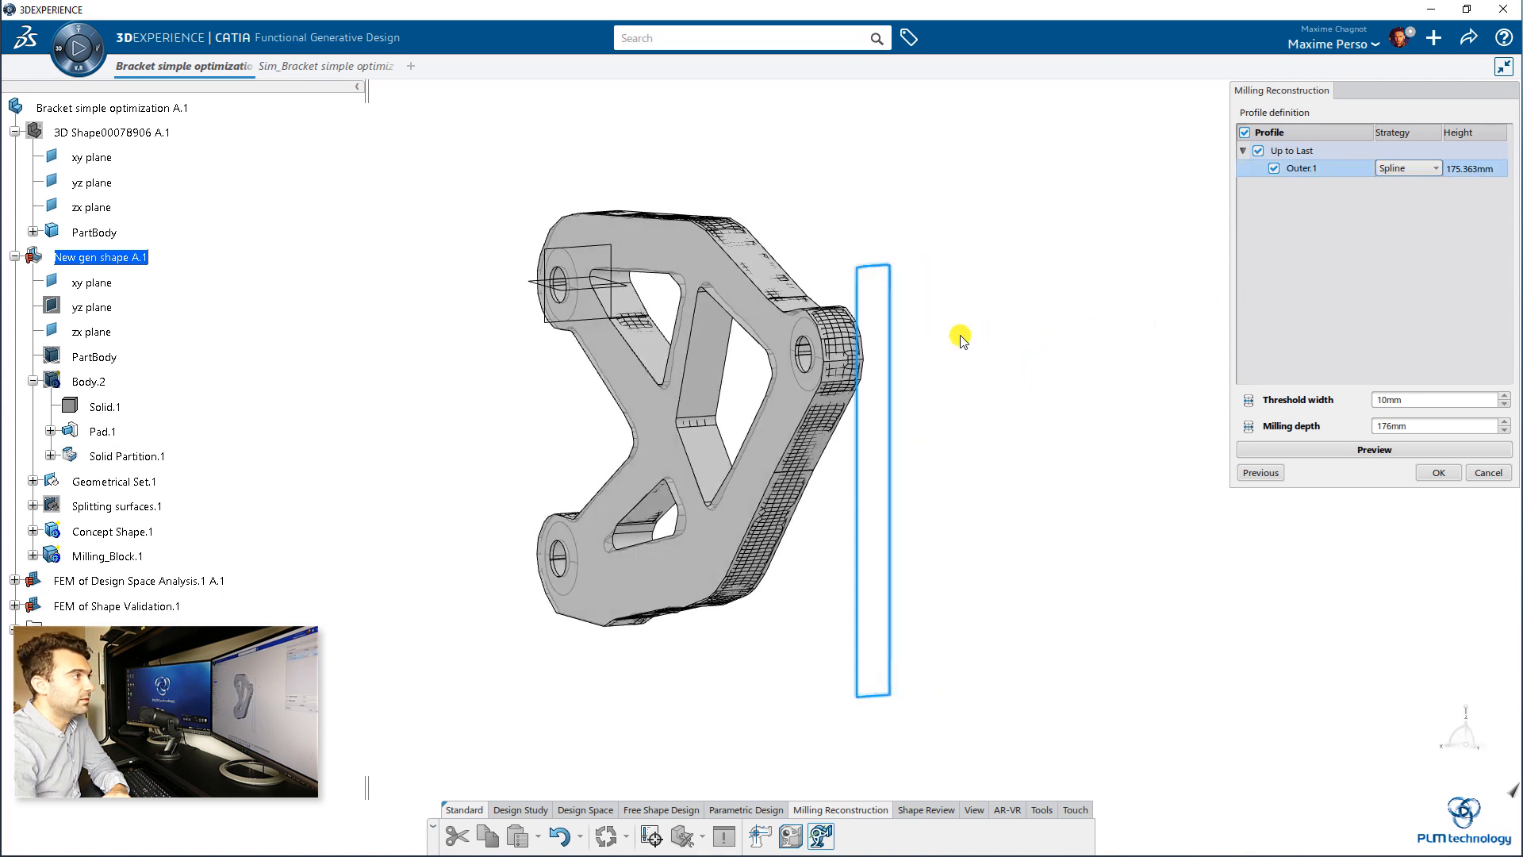
left_click(1439, 472)
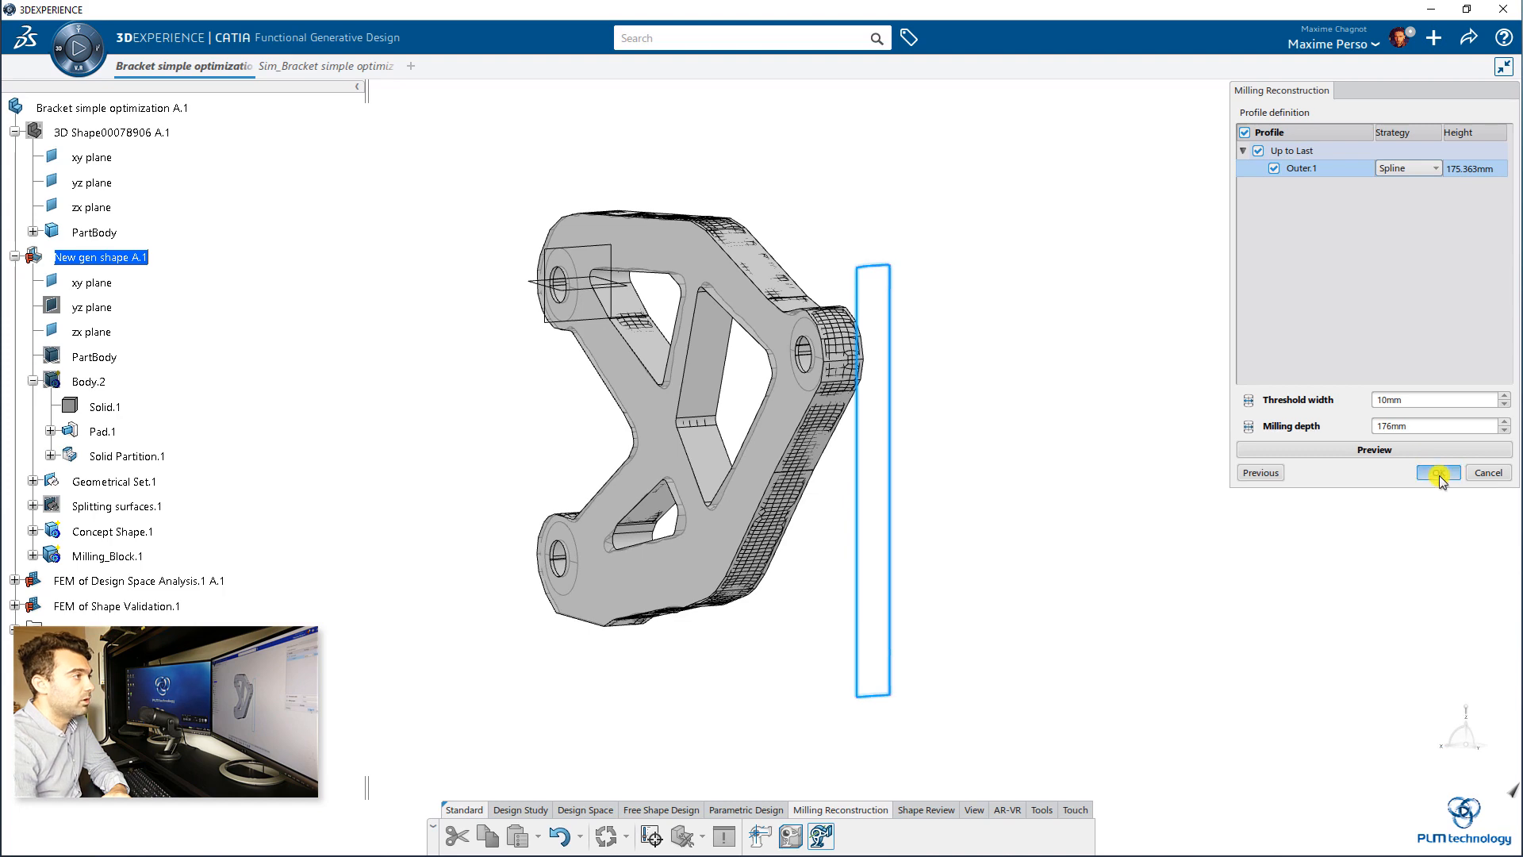
Step: Expand Milling_Block.1 in the tree and hide Concept Shape.1 so only the milled reconstruction of the bracket is displayed
left_click(1019, 460)
middle_click_drag(693, 473, 989, 531)
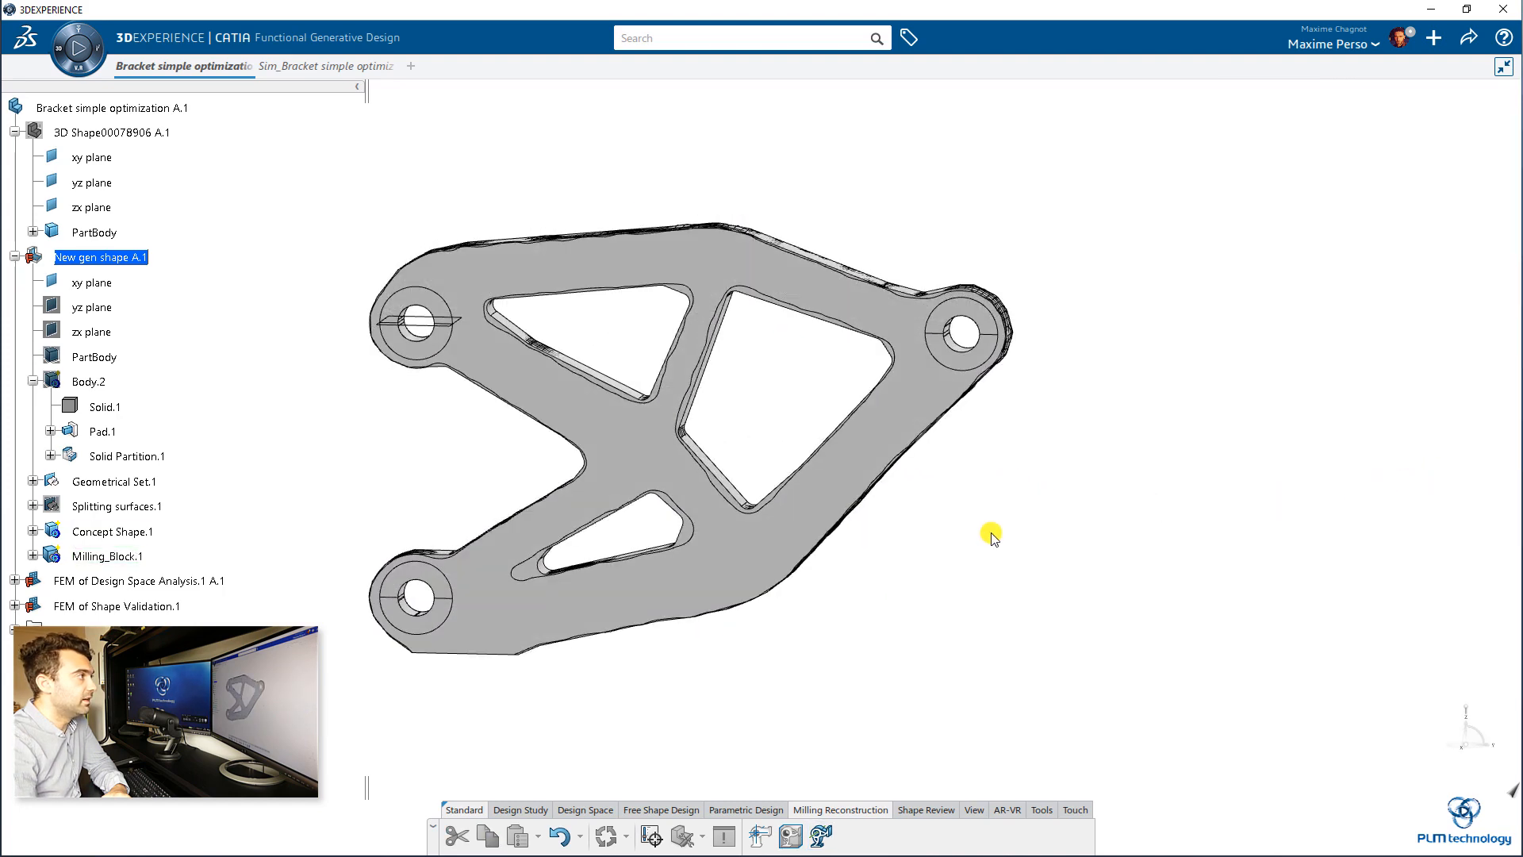
middle_click_drag(881, 567, 731, 506)
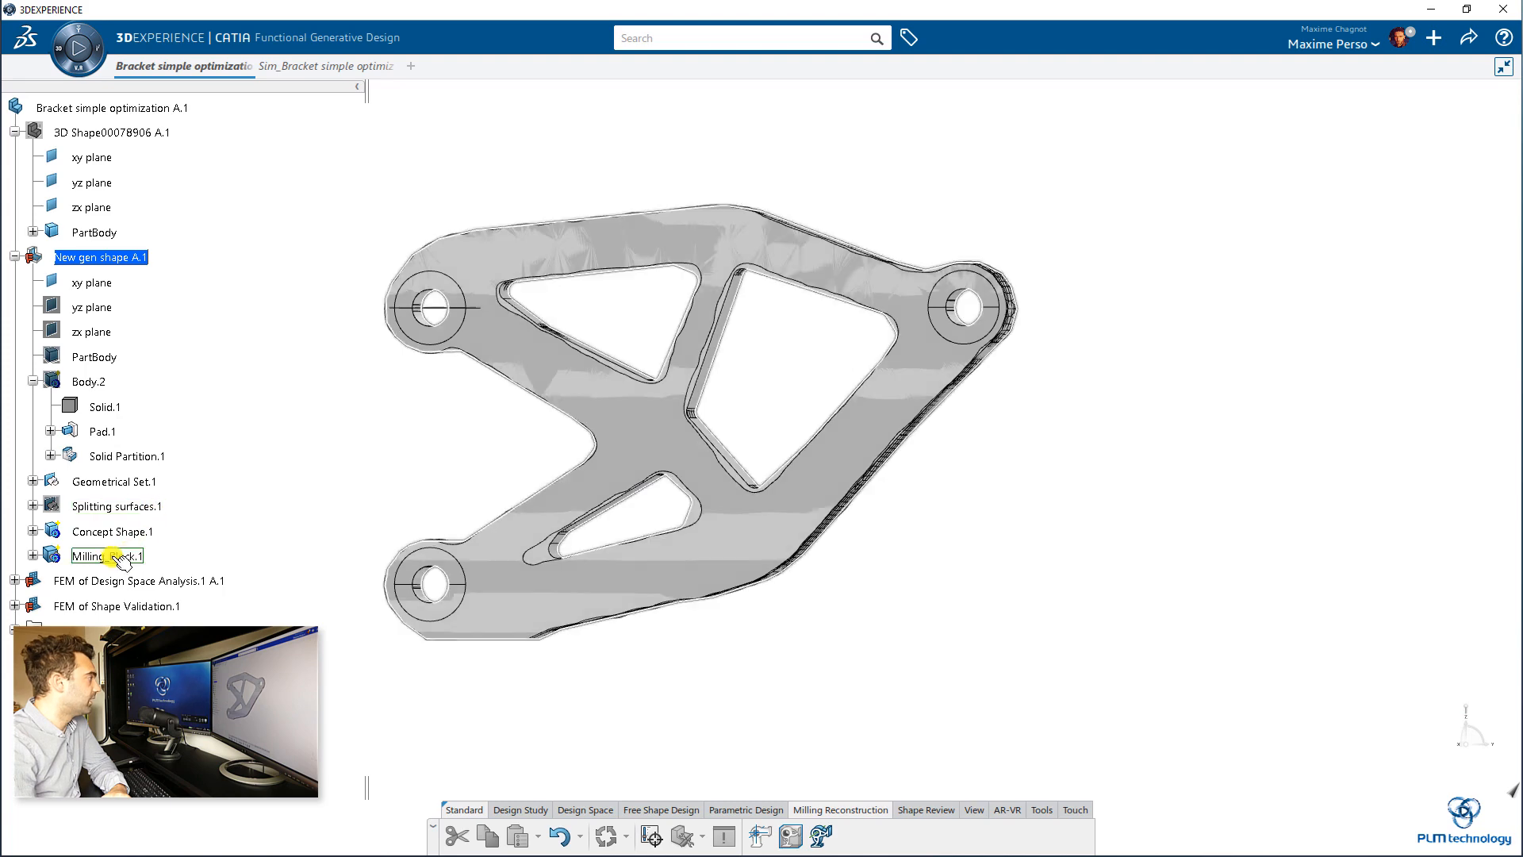
left_click(33, 555)
middle_click_drag(274, 474, 238, 455)
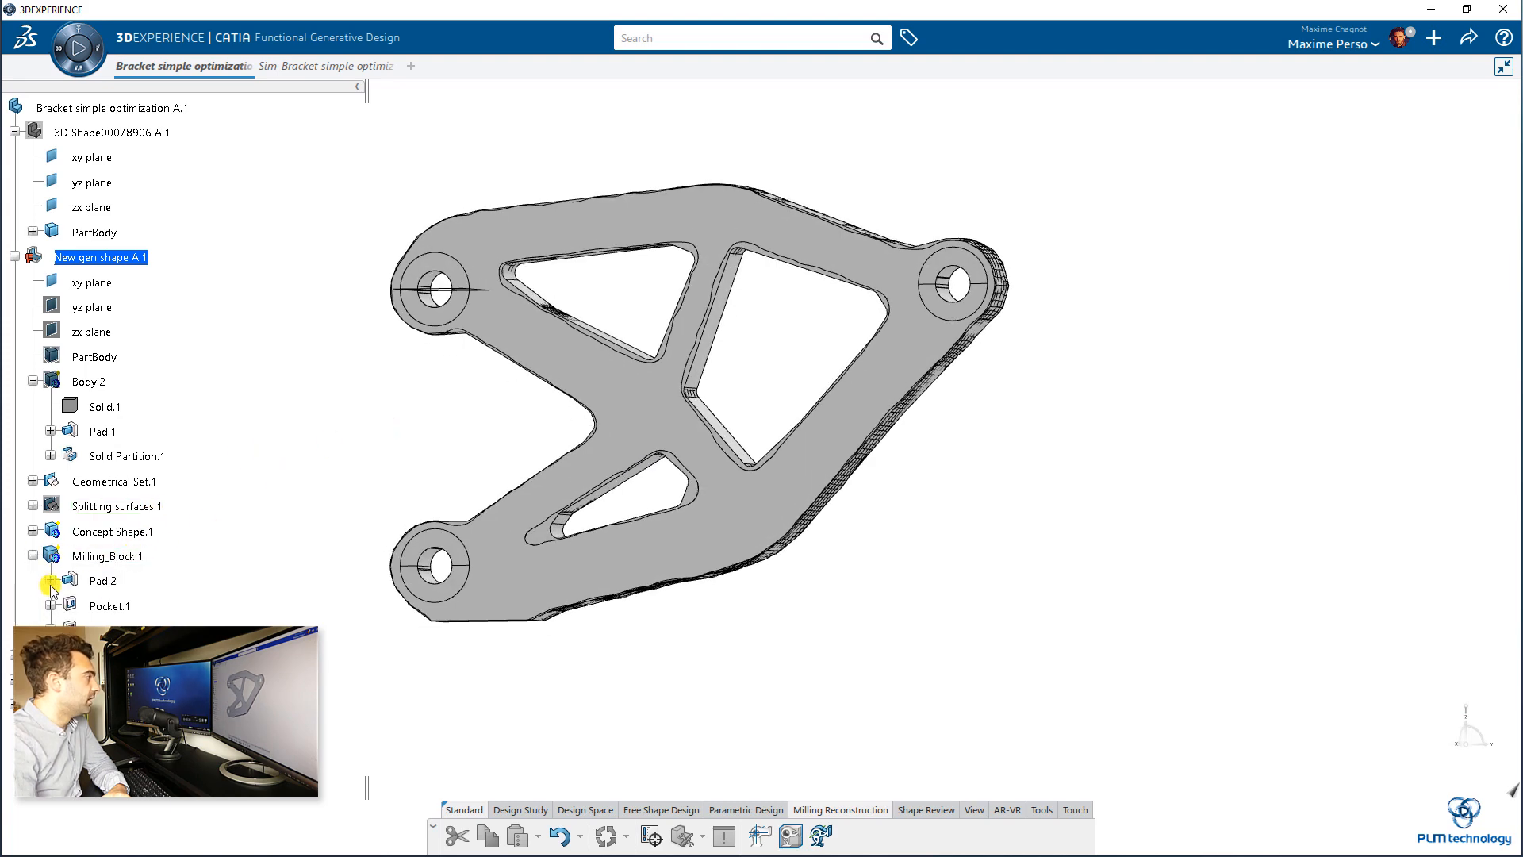
right_click(102, 536)
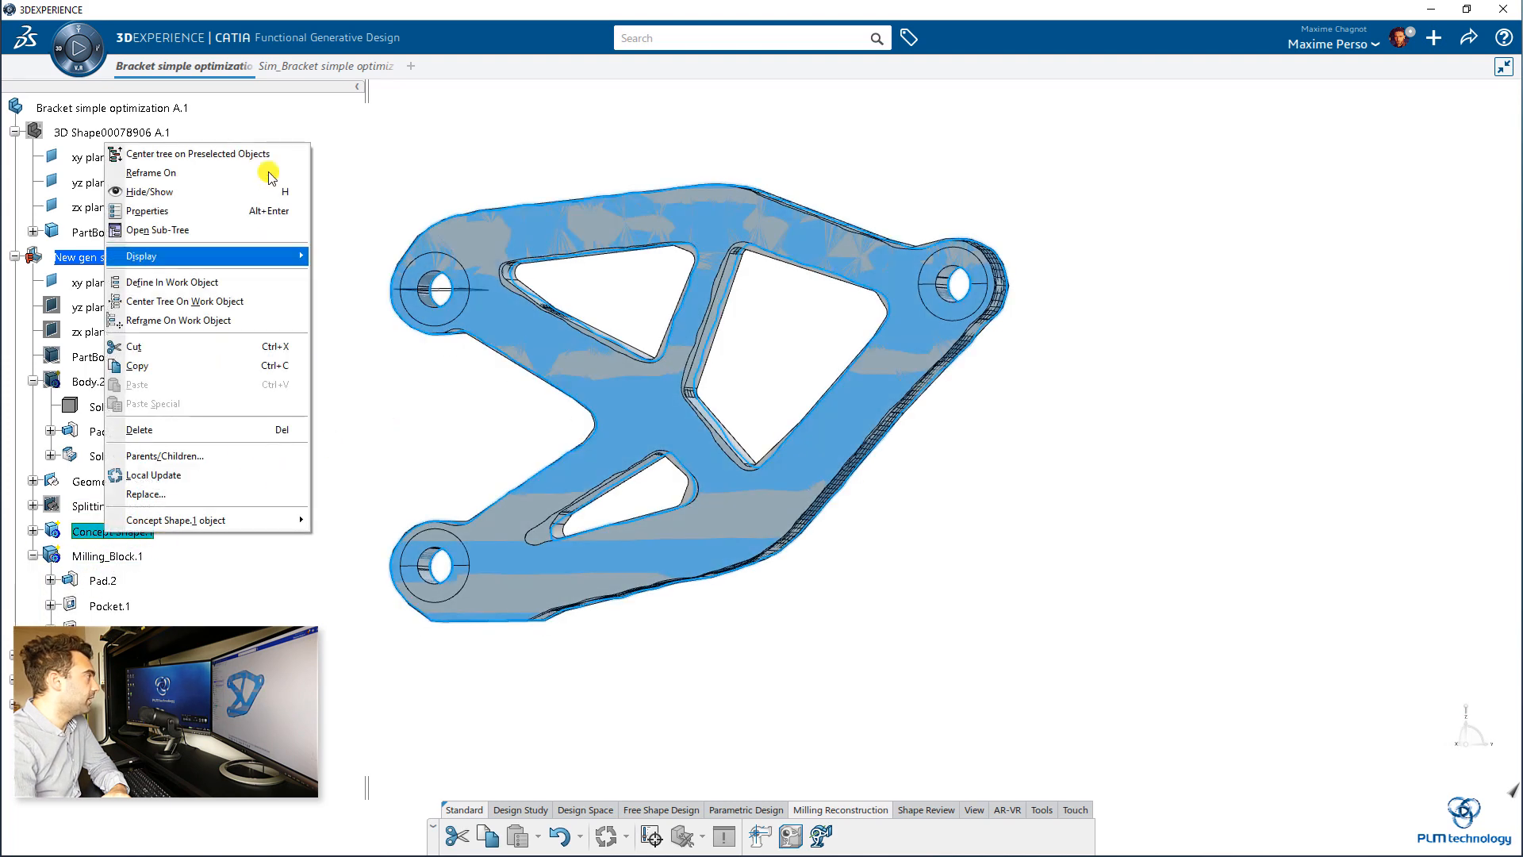
left_click(193, 194)
middle_click_drag(353, 384, 527, 418)
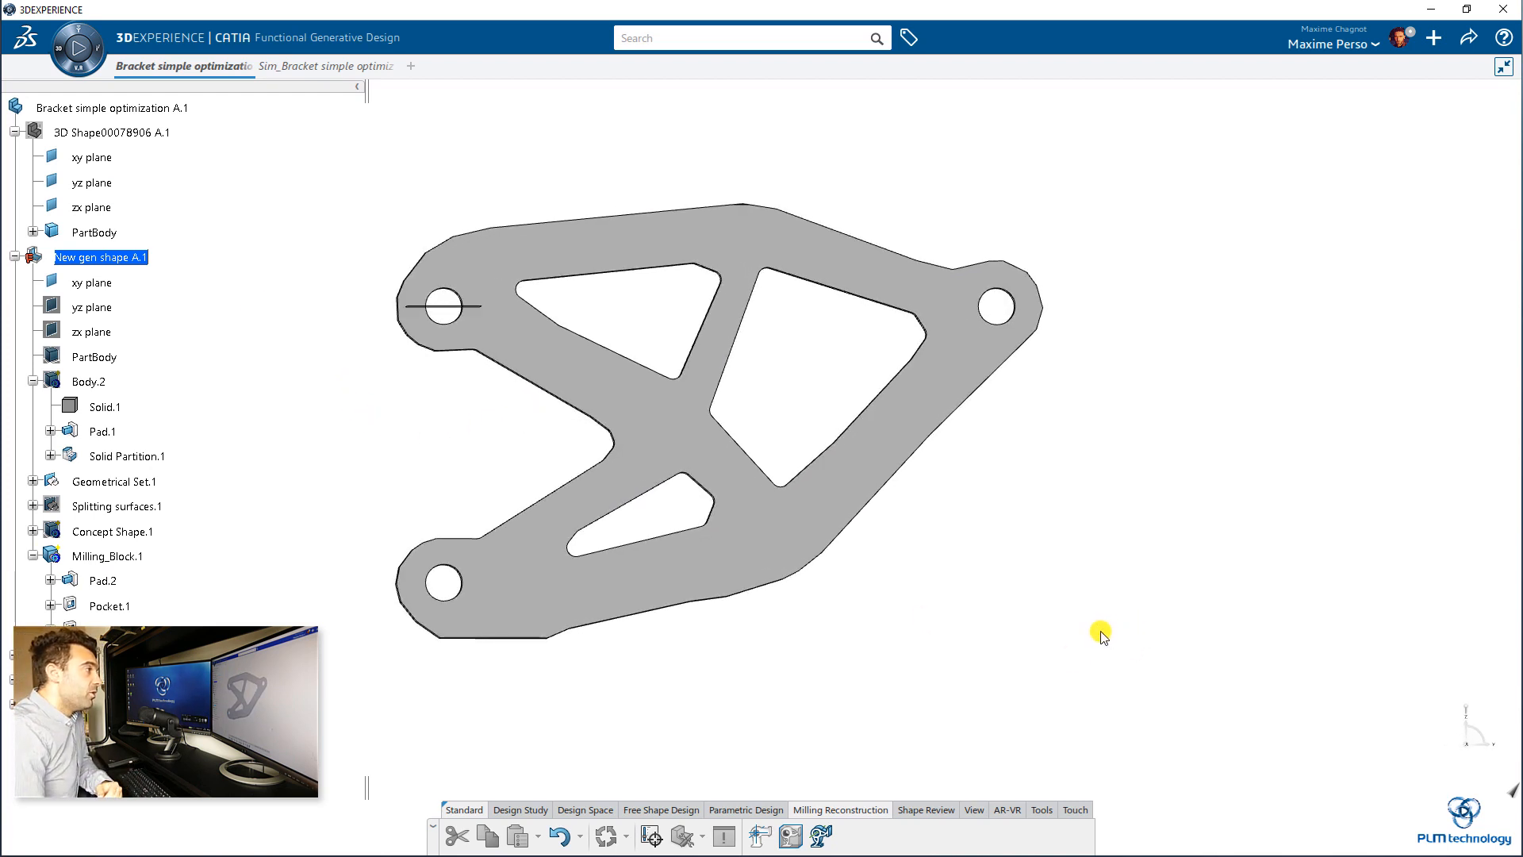
Step: Save the reconstructed bracket model
middle_click_drag(293, 479, 856, 601)
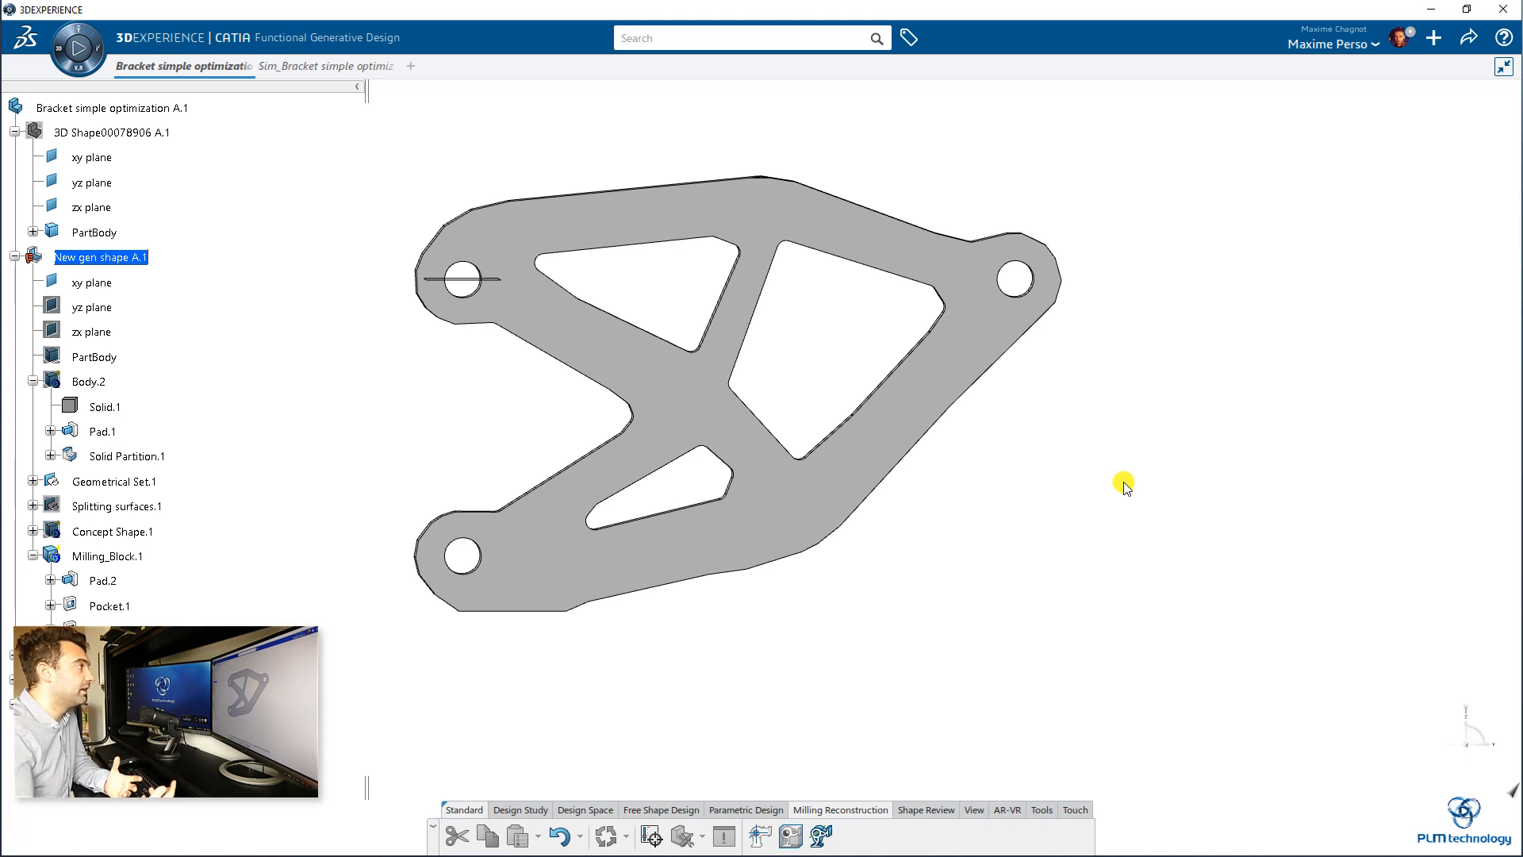
key("ctrl+s")
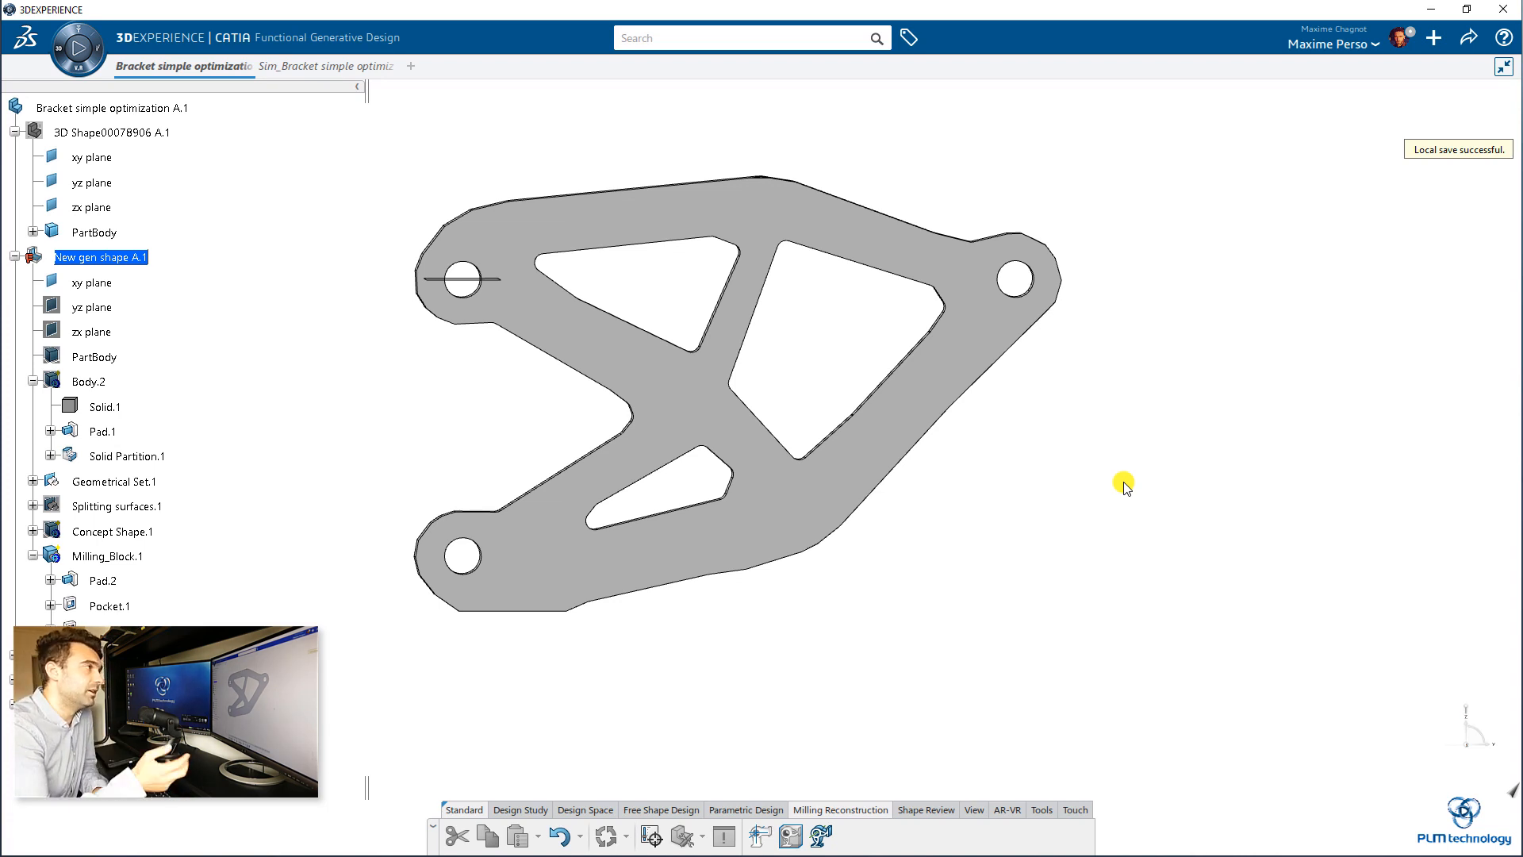
middle_click_drag(1124, 484, 1210, 468)
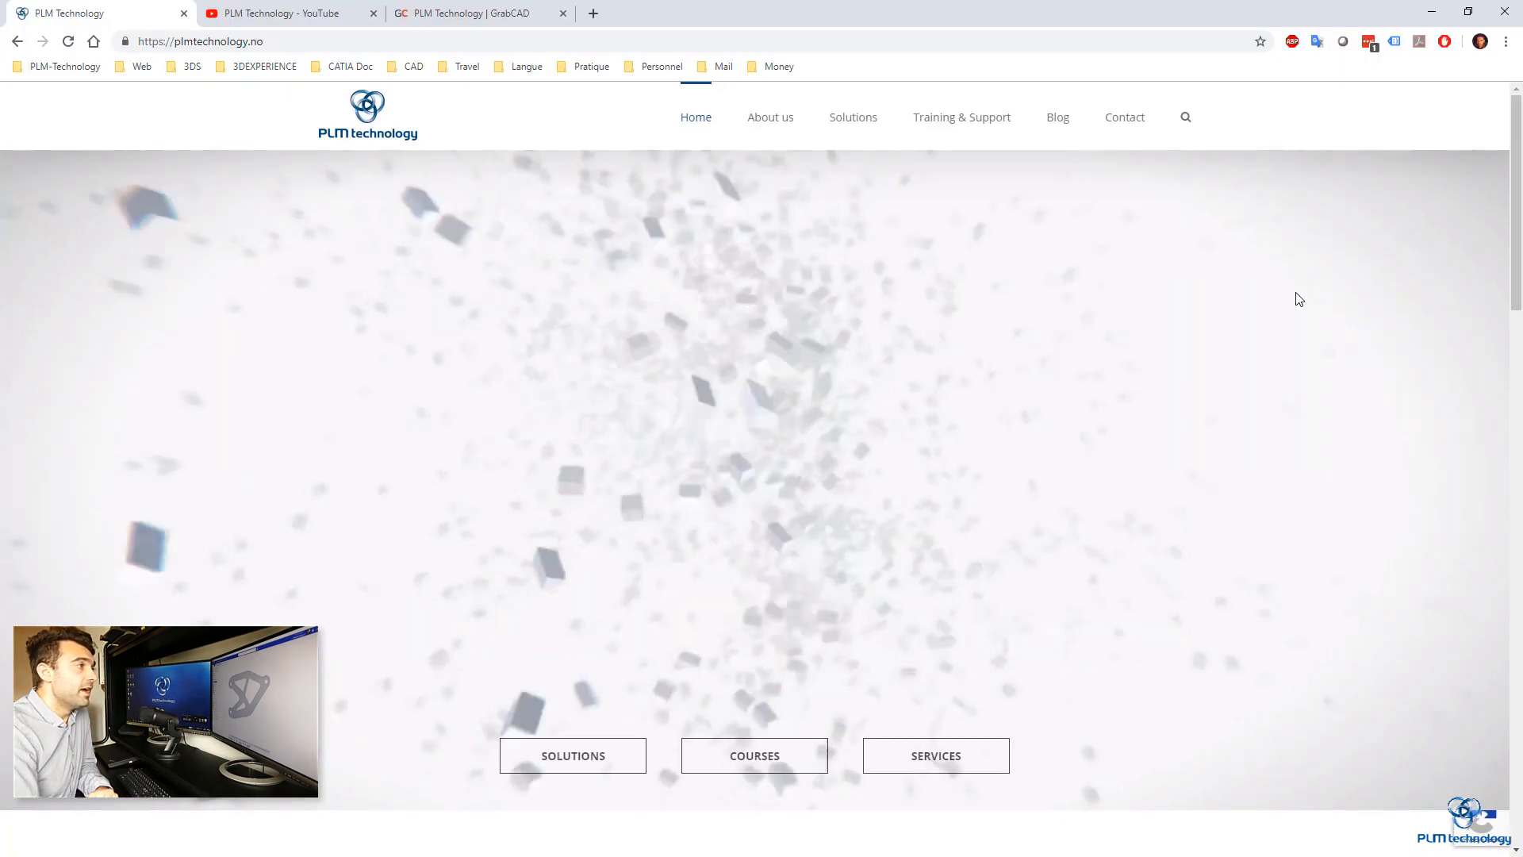
Step: Switch to the web browser and look through the PLM Technology home page and its Training & Support page
scroll(1296, 299, "down", 5)
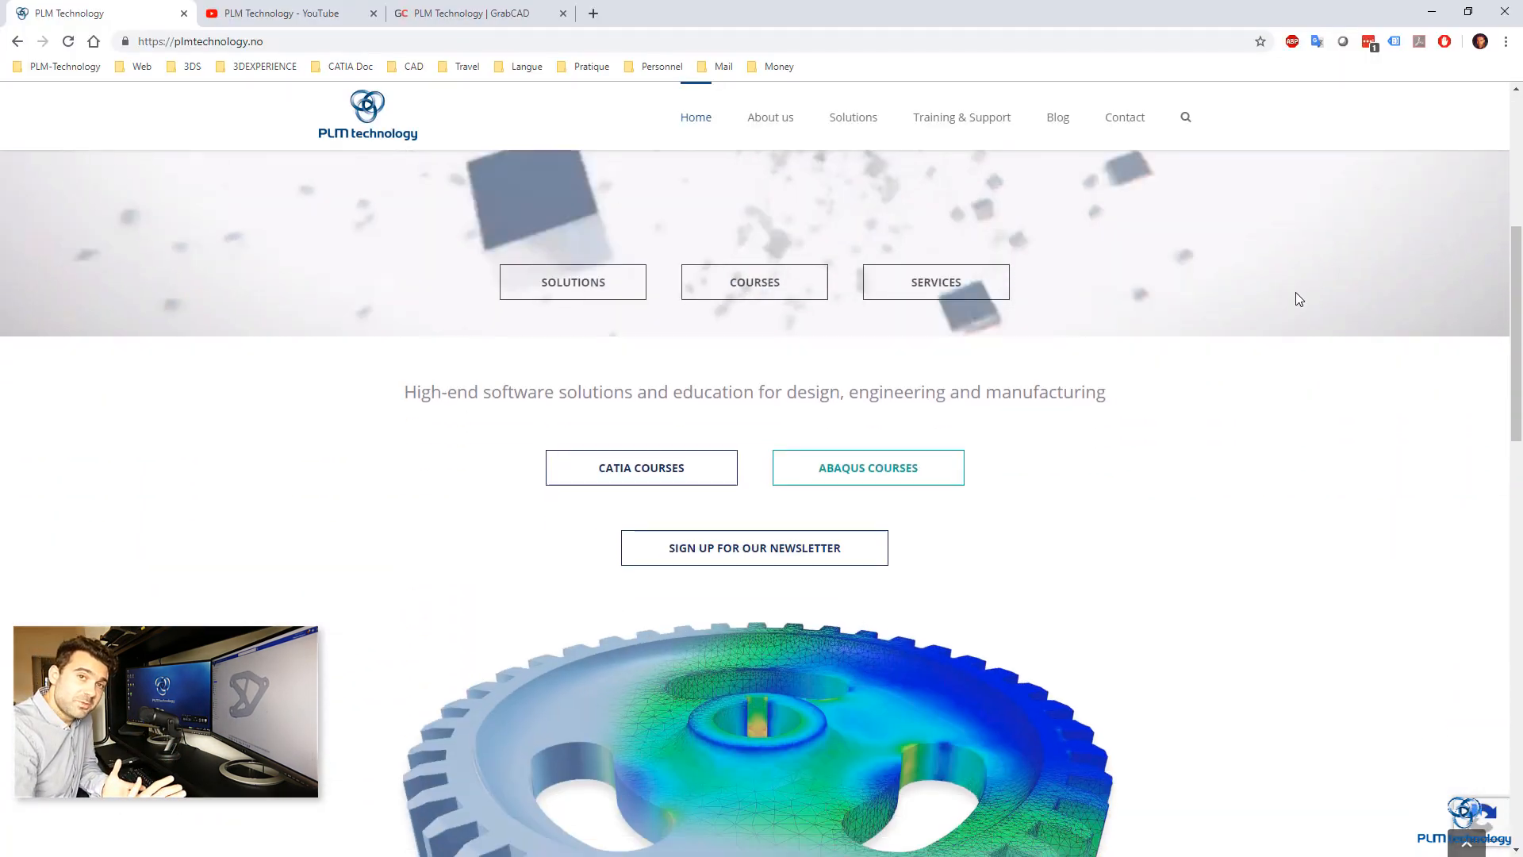
scroll(1298, 299, "down", 12)
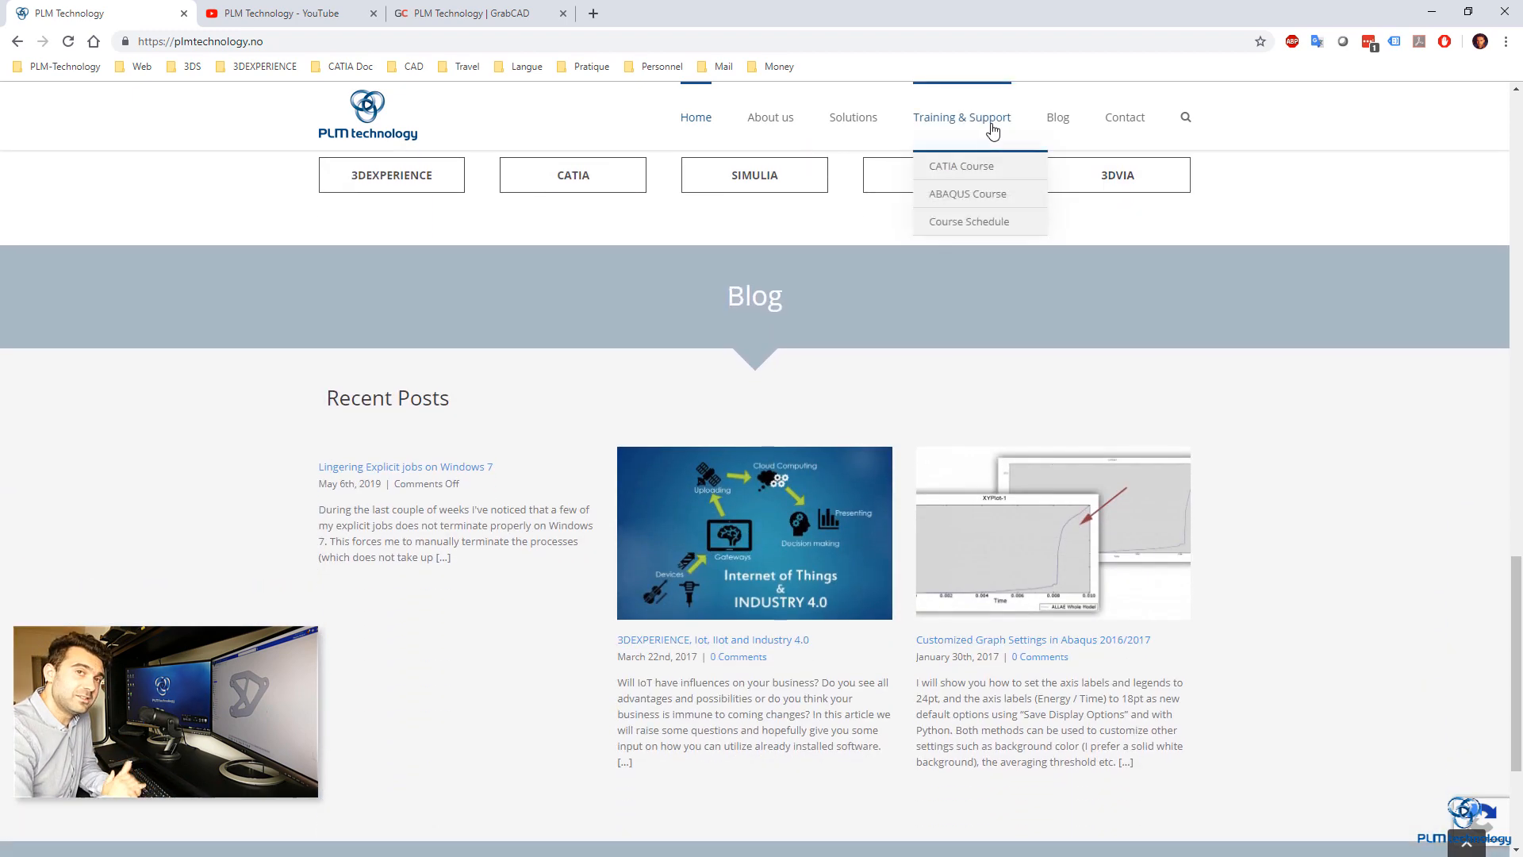
left_click(991, 127)
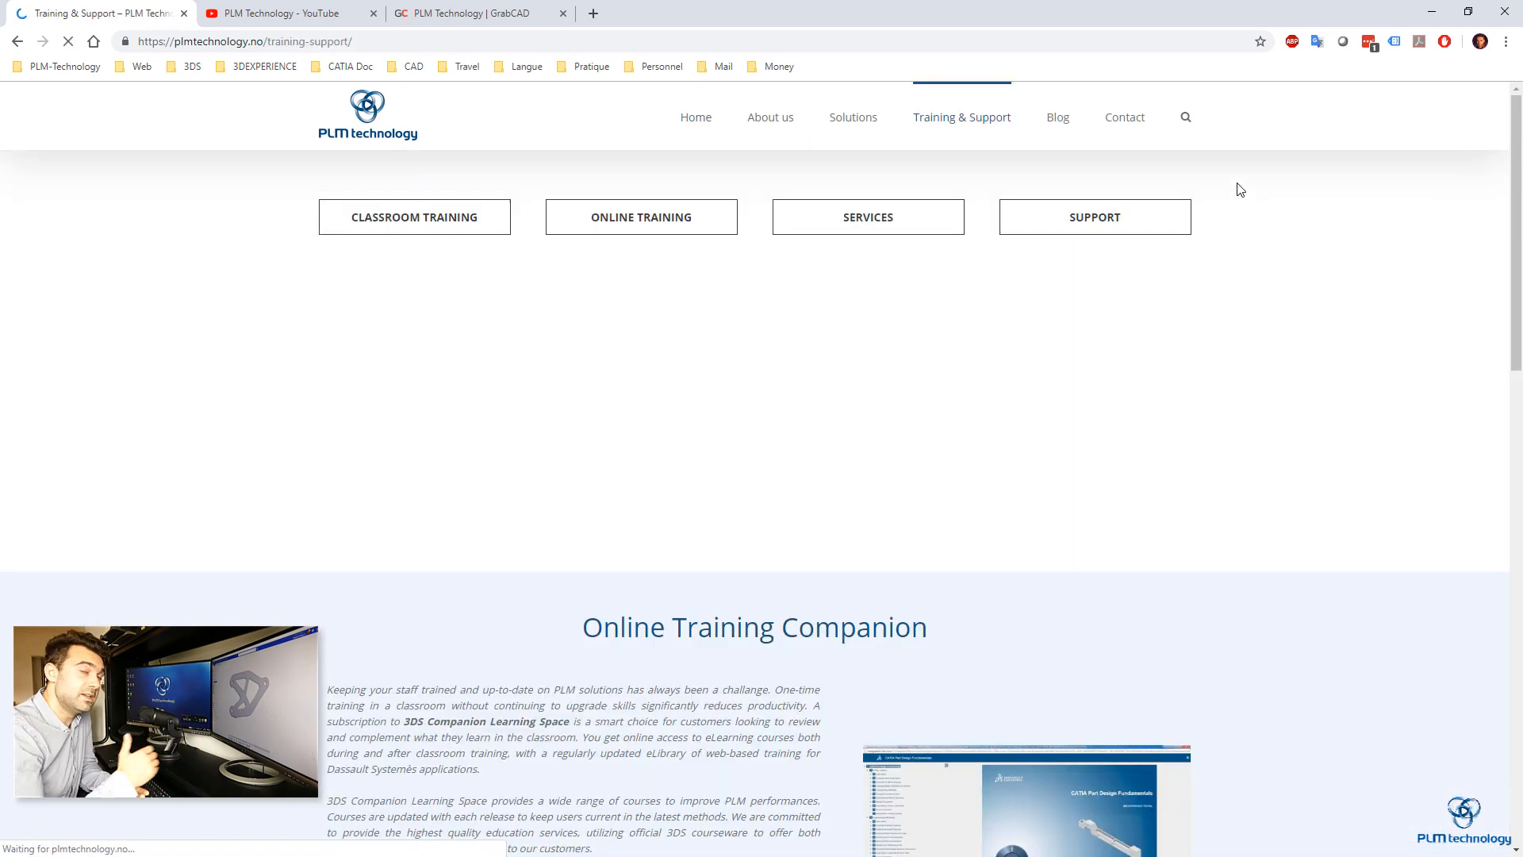
scroll(1240, 226, "down", 10)
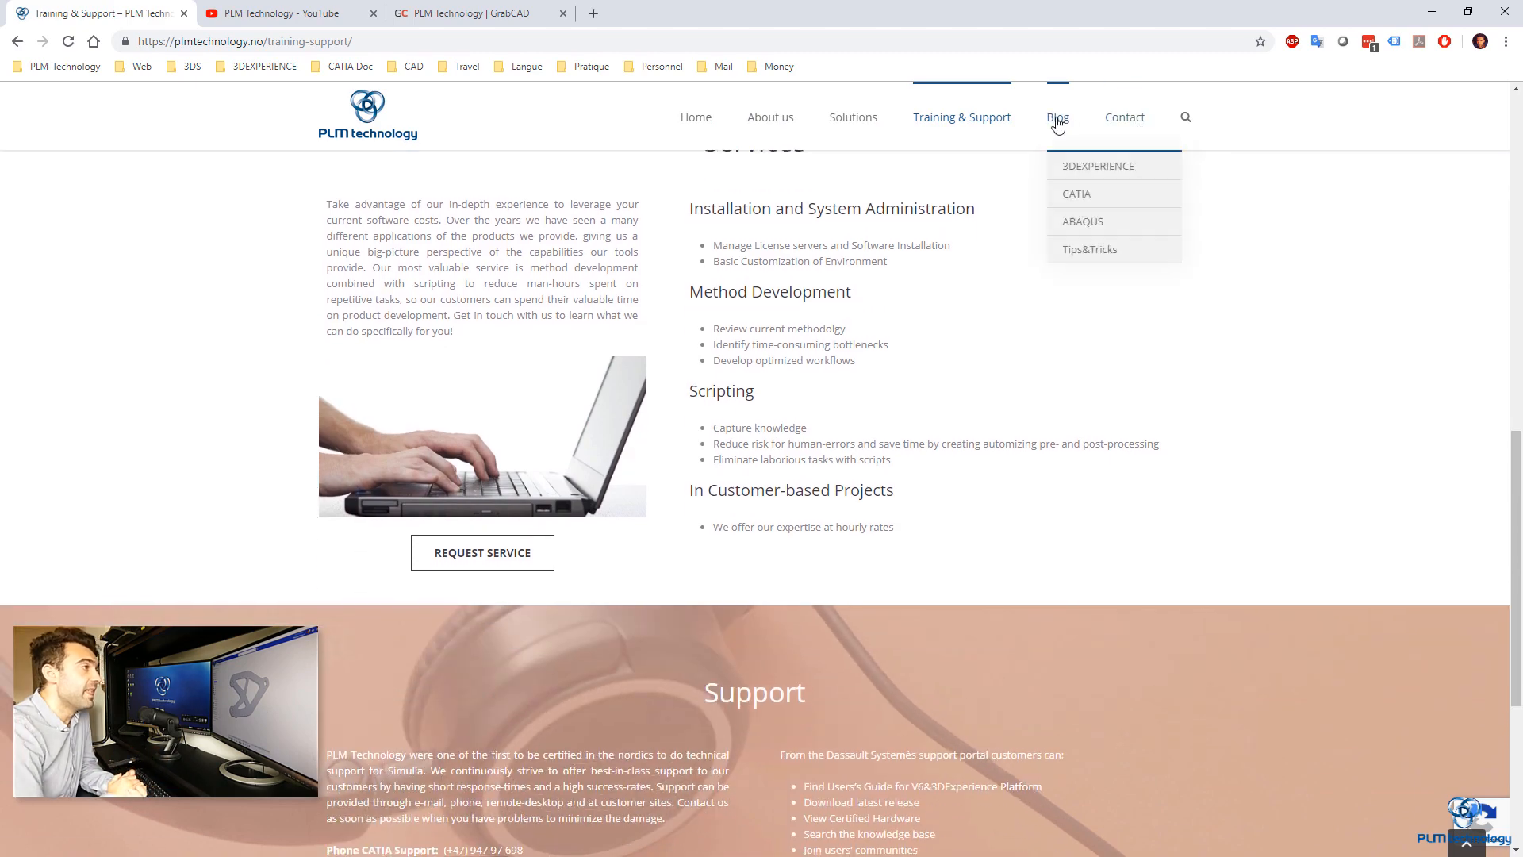
Step: Open the Blog page of the PLM Technology website and look through its posts
left_click(1058, 120)
scroll(1303, 249, "down", 5)
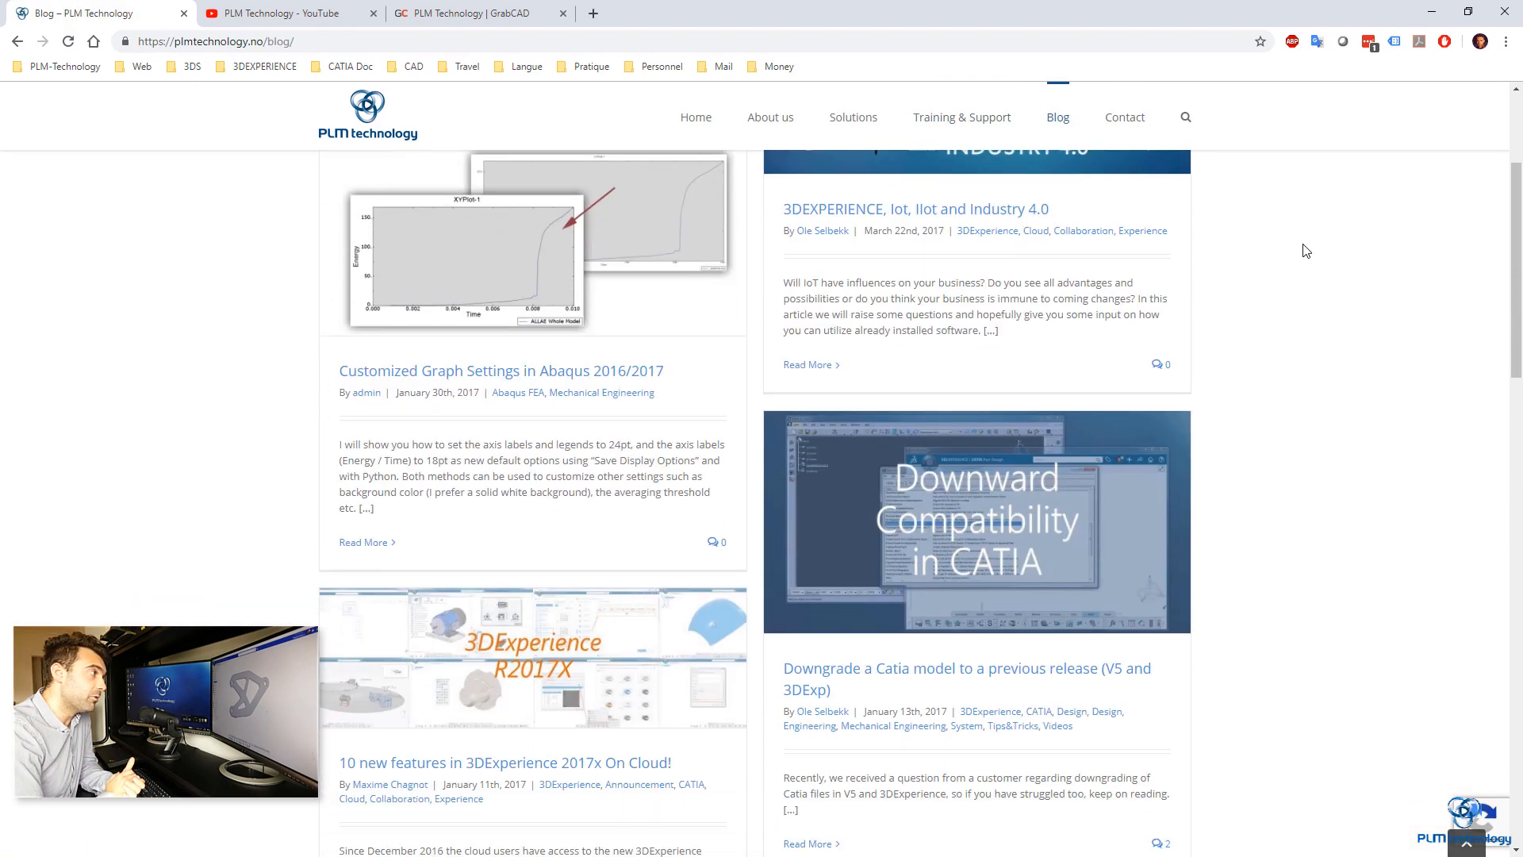
scroll(1306, 251, "down", 15)
Step: Switch to the PLM Technology YouTube channel and look through its video playlists
left_click(282, 14)
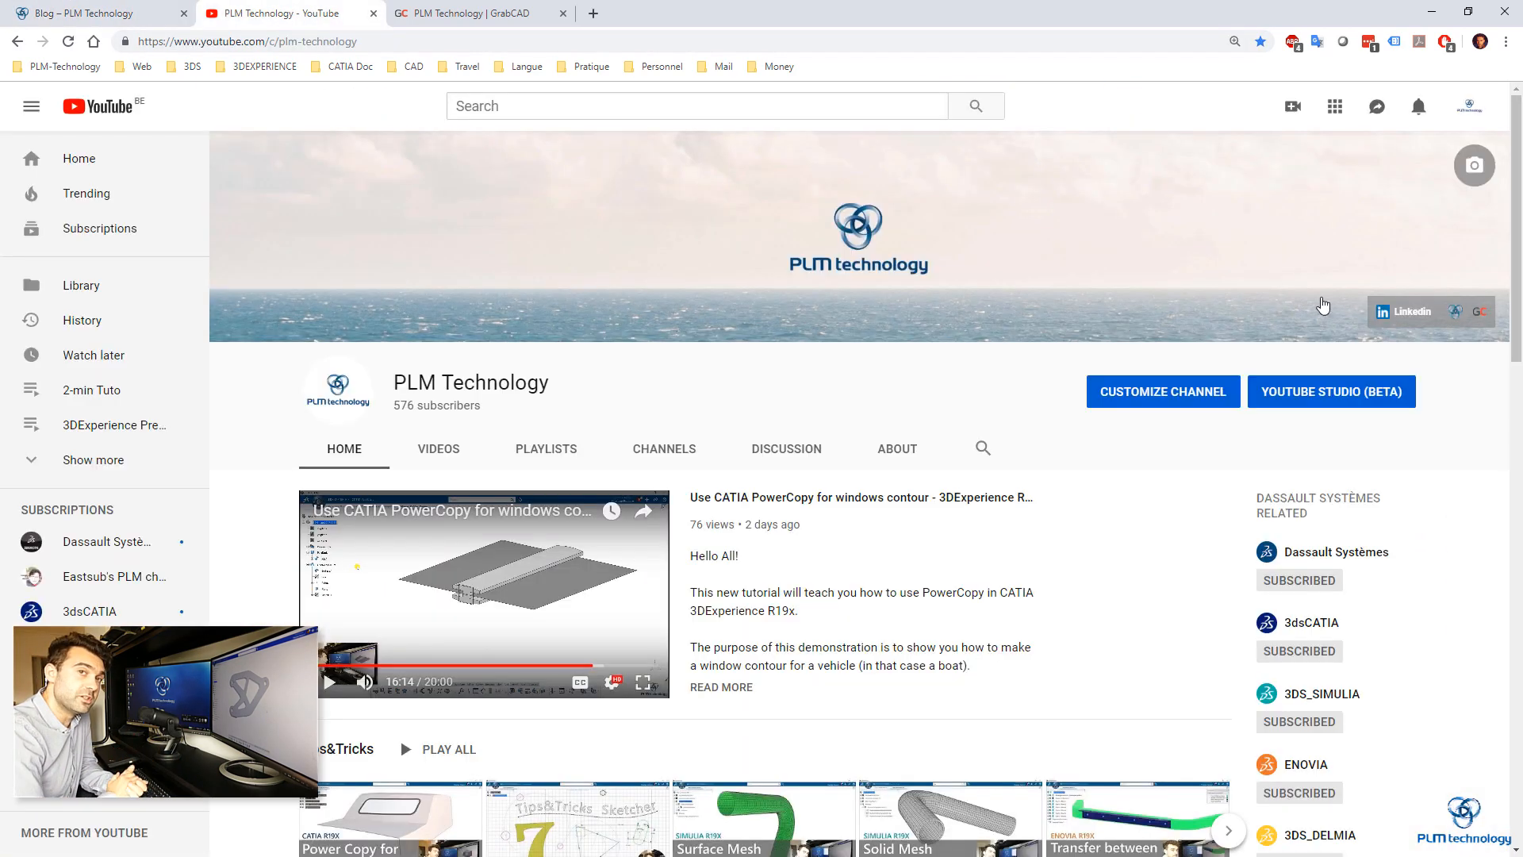
scroll(1210, 258, "down", 20)
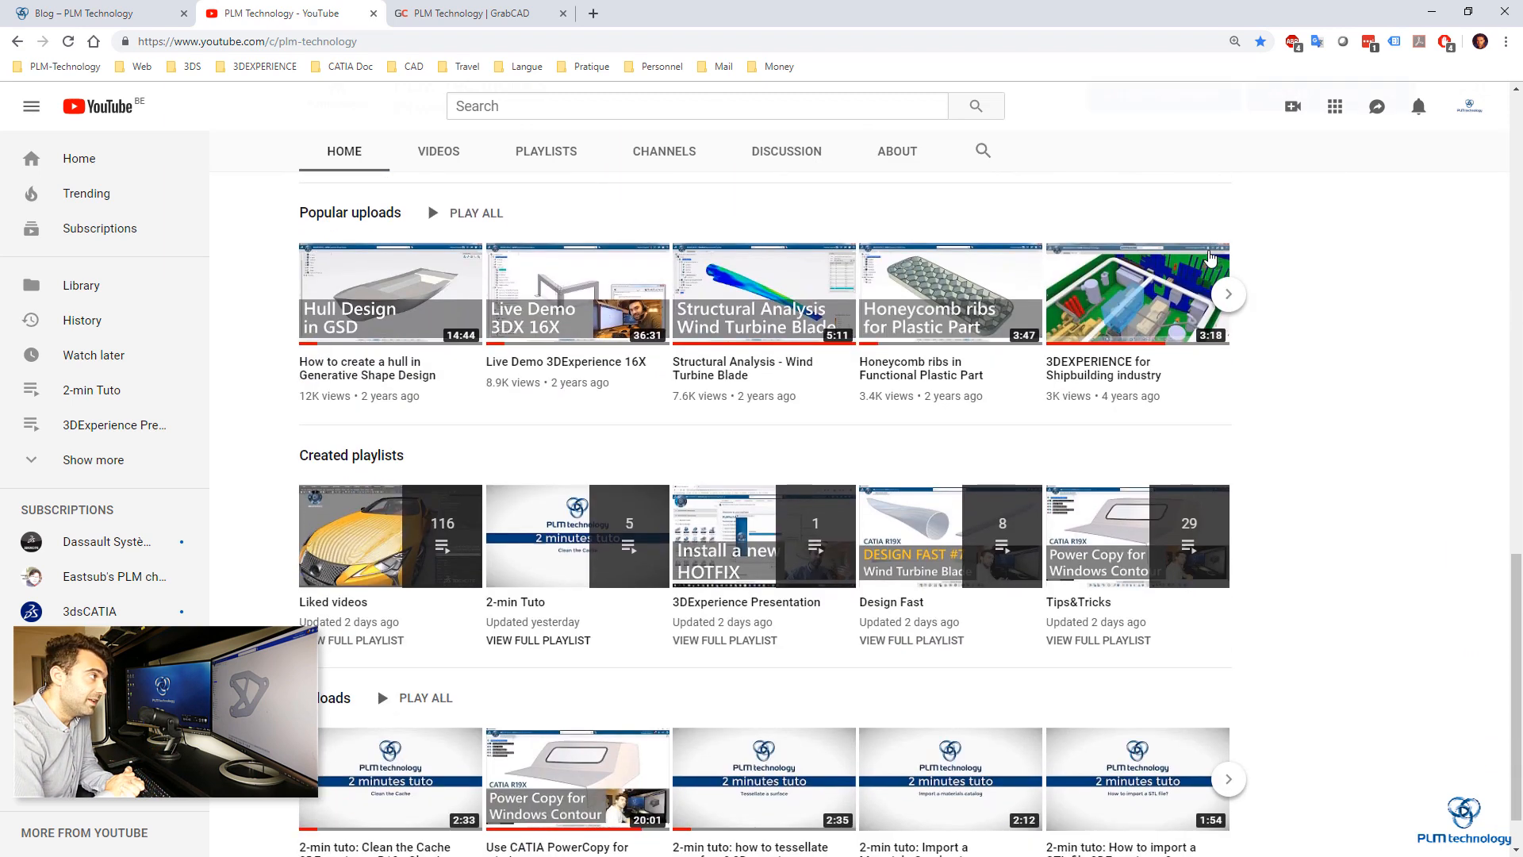
scroll(1210, 258, "down", 1)
Step: Switch to the PLM Technology profile on GrabCAD and look through its models and tutorials
left_click(468, 14)
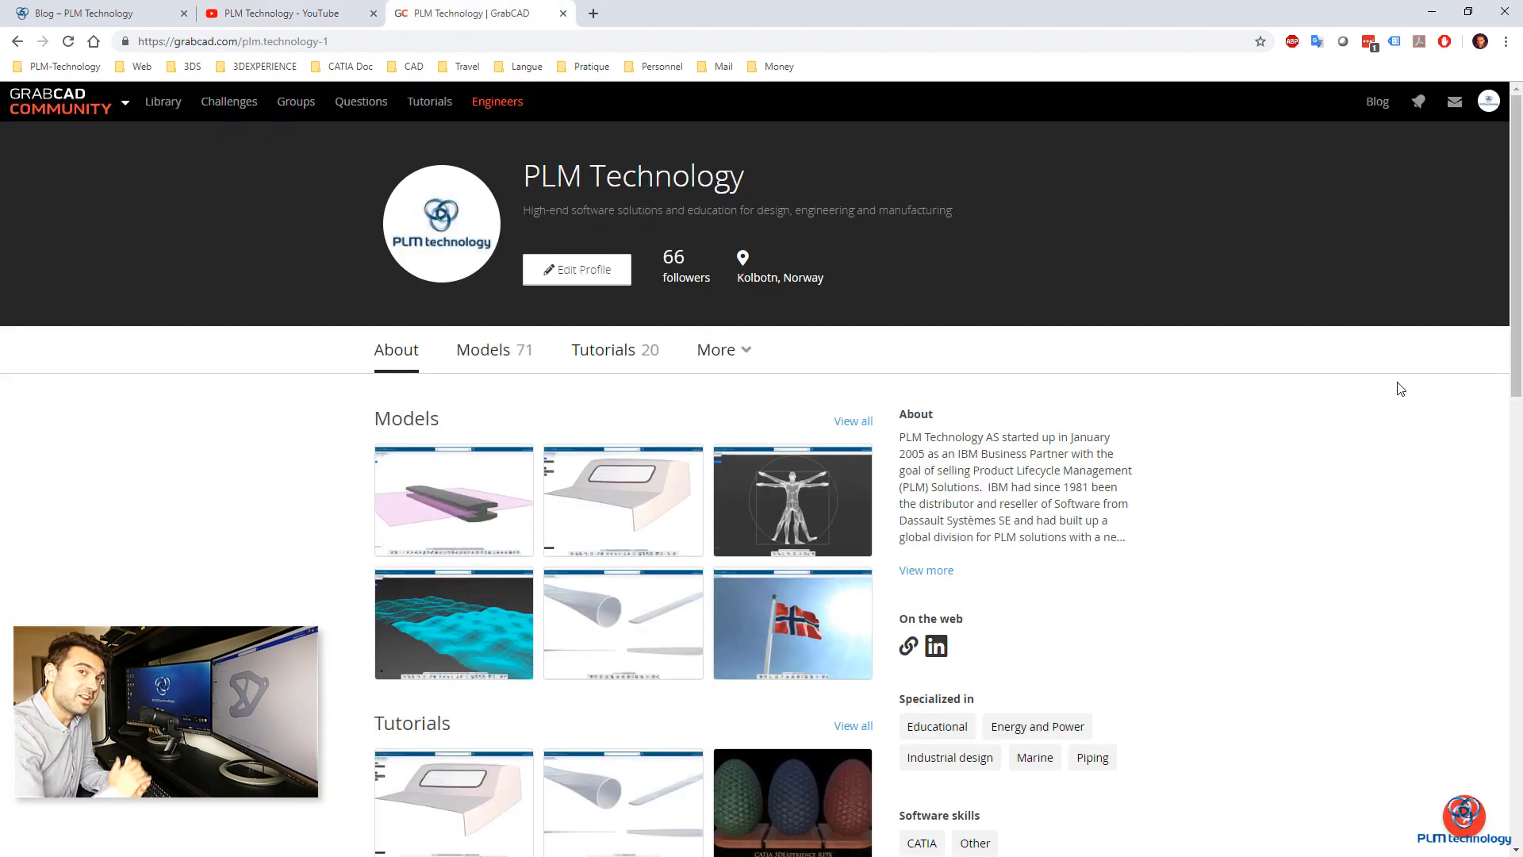
scroll(1420, 411, "down", 9)
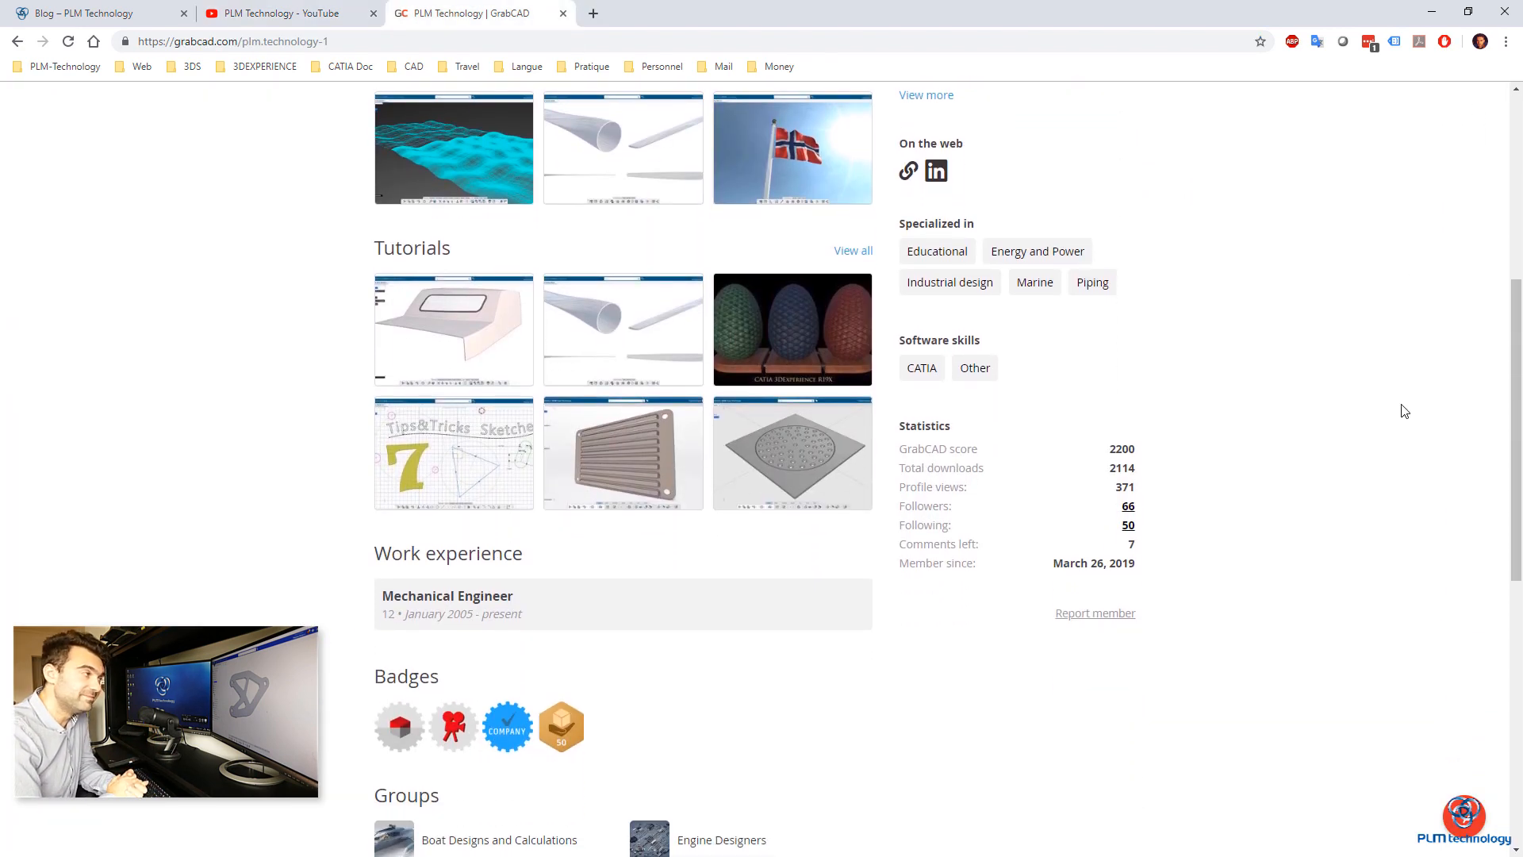
scroll(1403, 410, "down", 1)
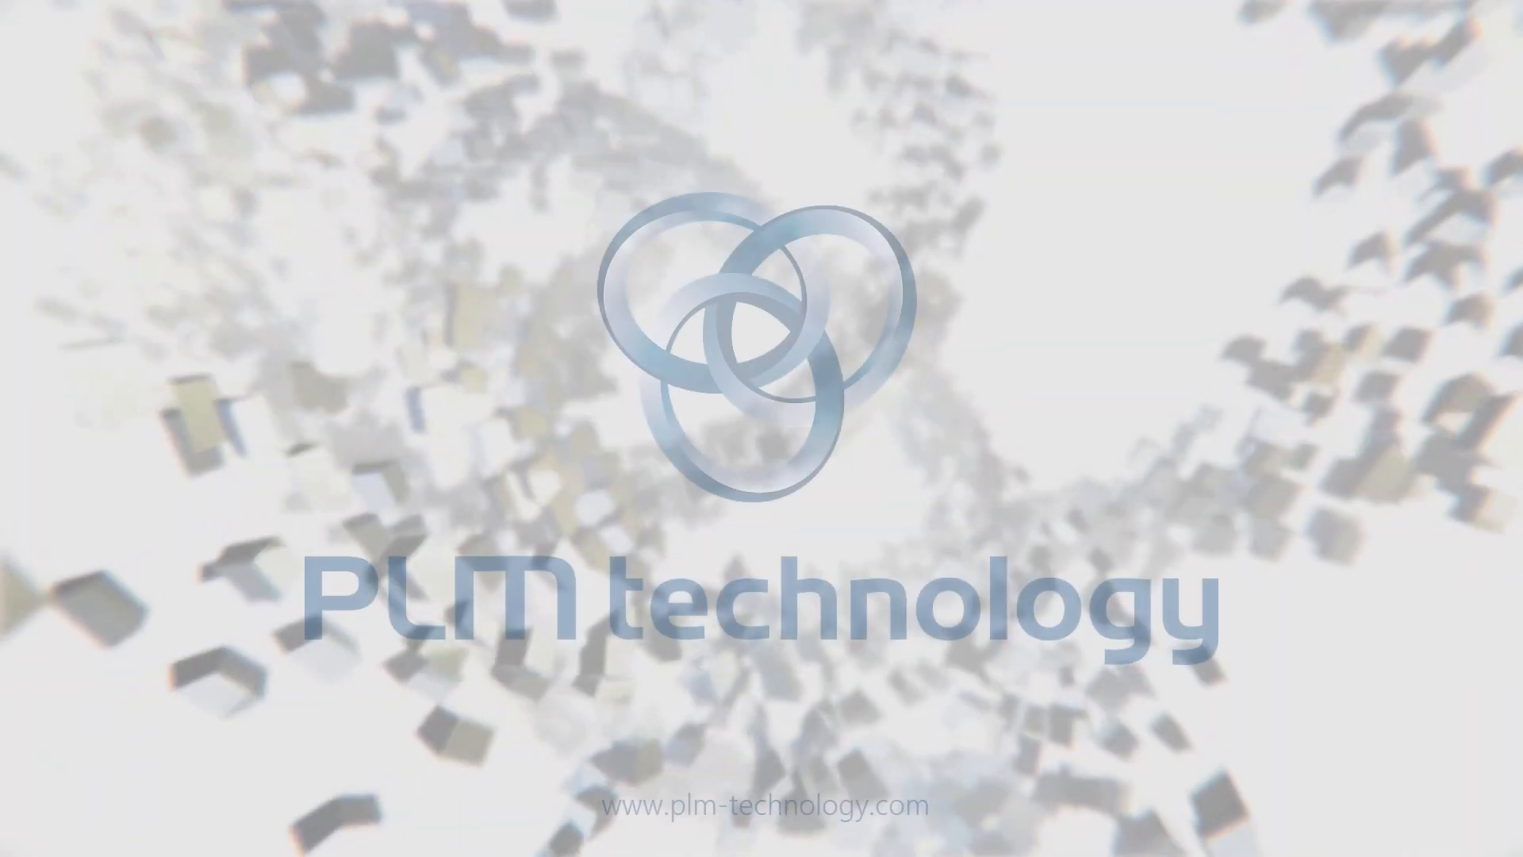